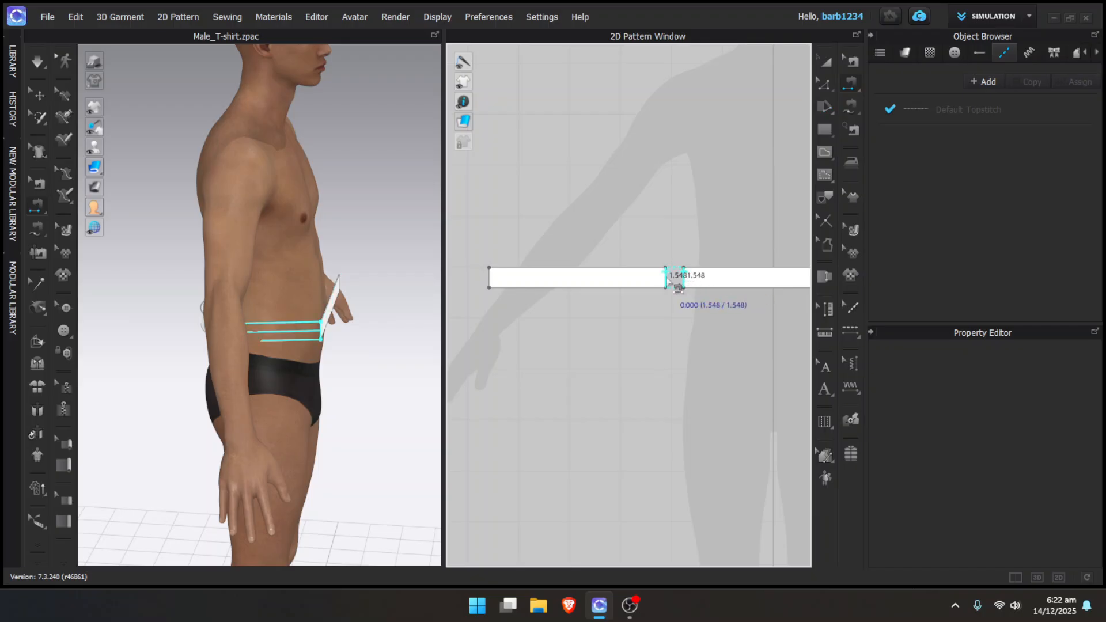
Sew the inner and outer short ends of the two waistband strips together and simulate the band around the waist
left_click(666, 281)
scroll(630, 281, "down", 2)
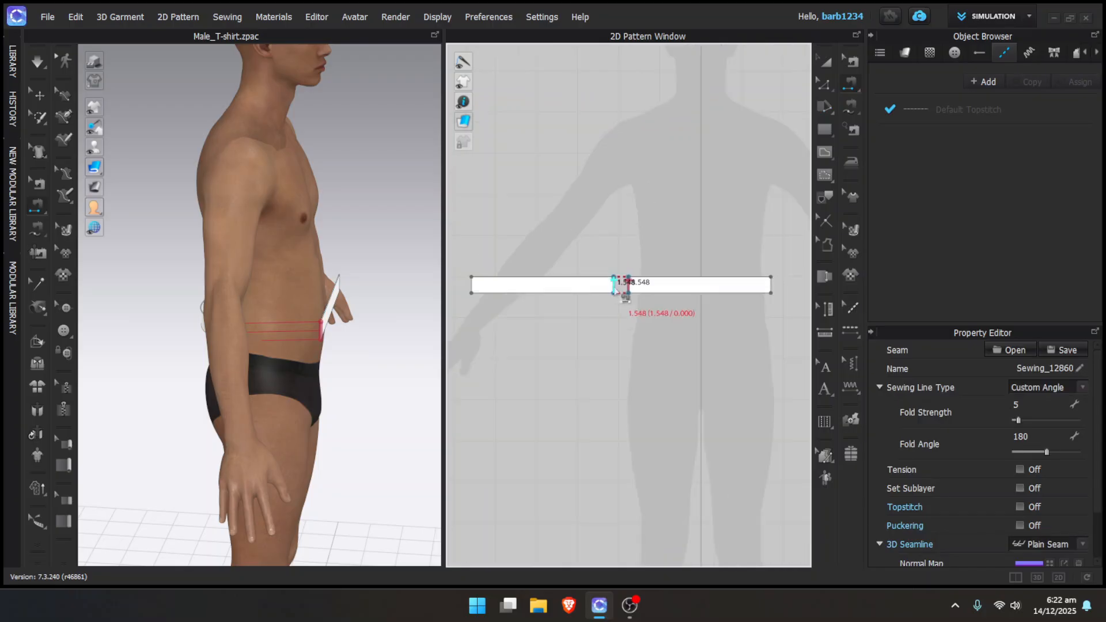
left_click(476, 286)
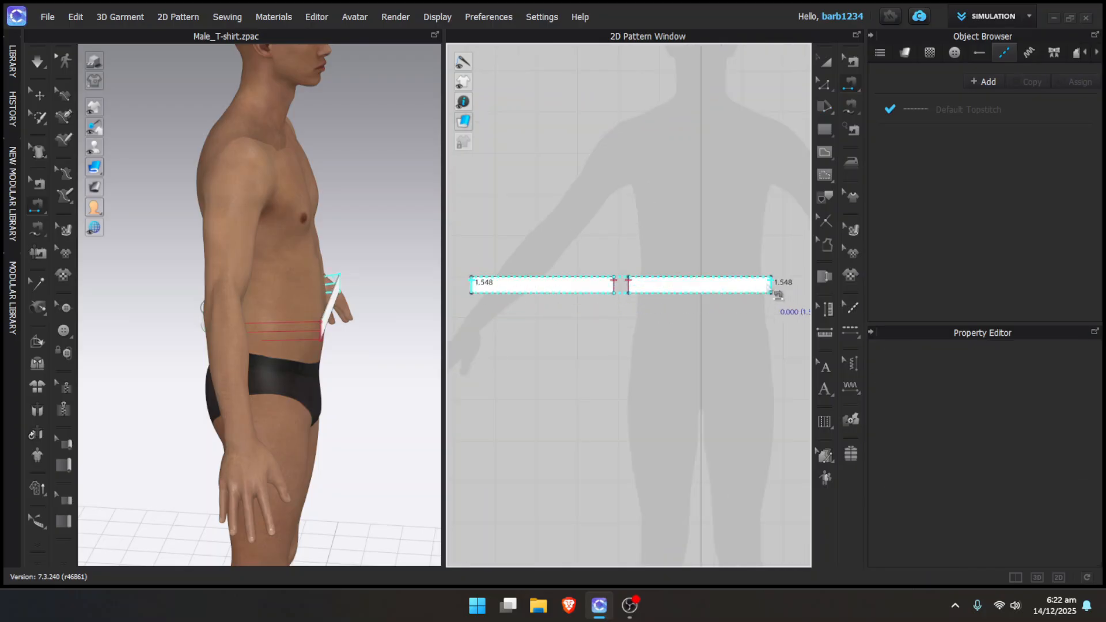
left_click(771, 288)
right_click_drag(420, 356, 278, 350)
key("space")
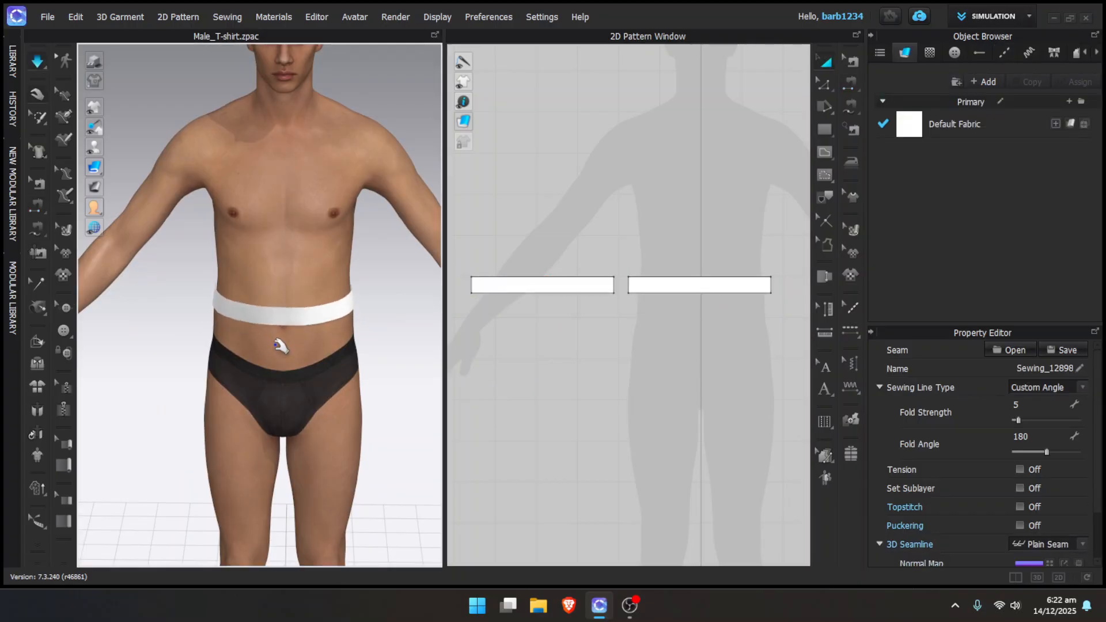
Solidify both waistband strips and pull the band slightly into place at the front of the waist
key("ctrl+a")
right_click(286, 319)
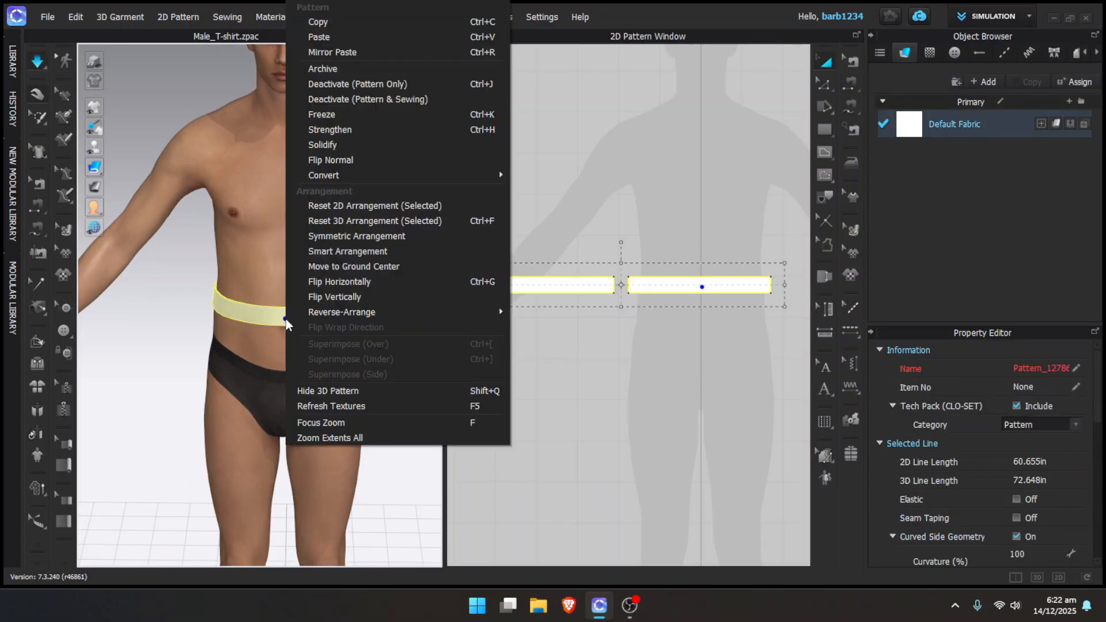
left_click(342, 142)
scroll(288, 311, "up", 3)
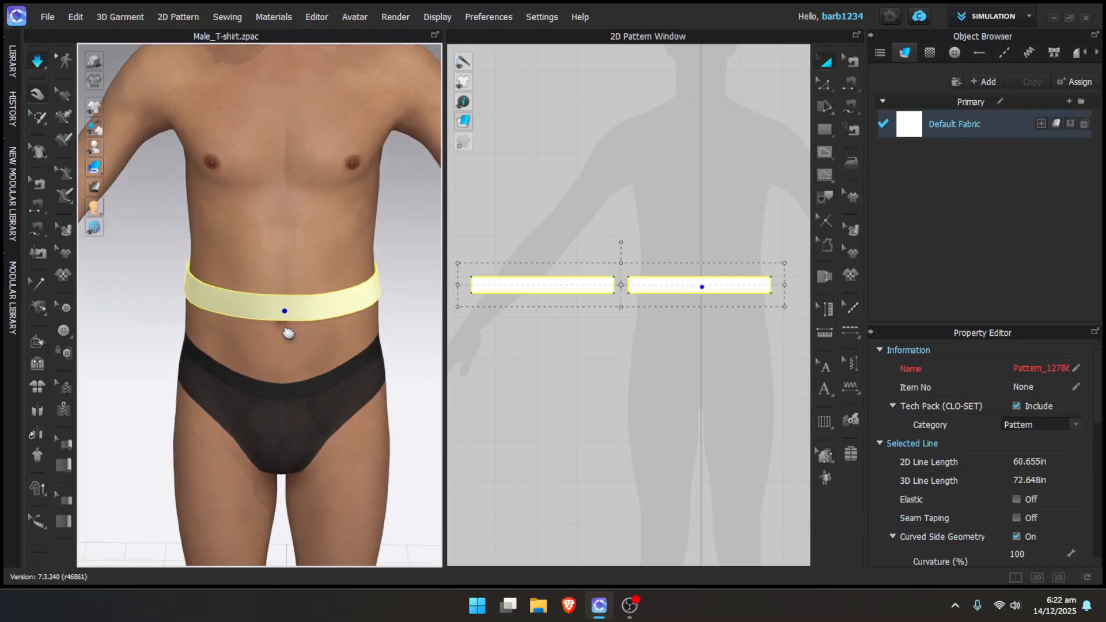
left_click_drag(294, 294, 307, 312)
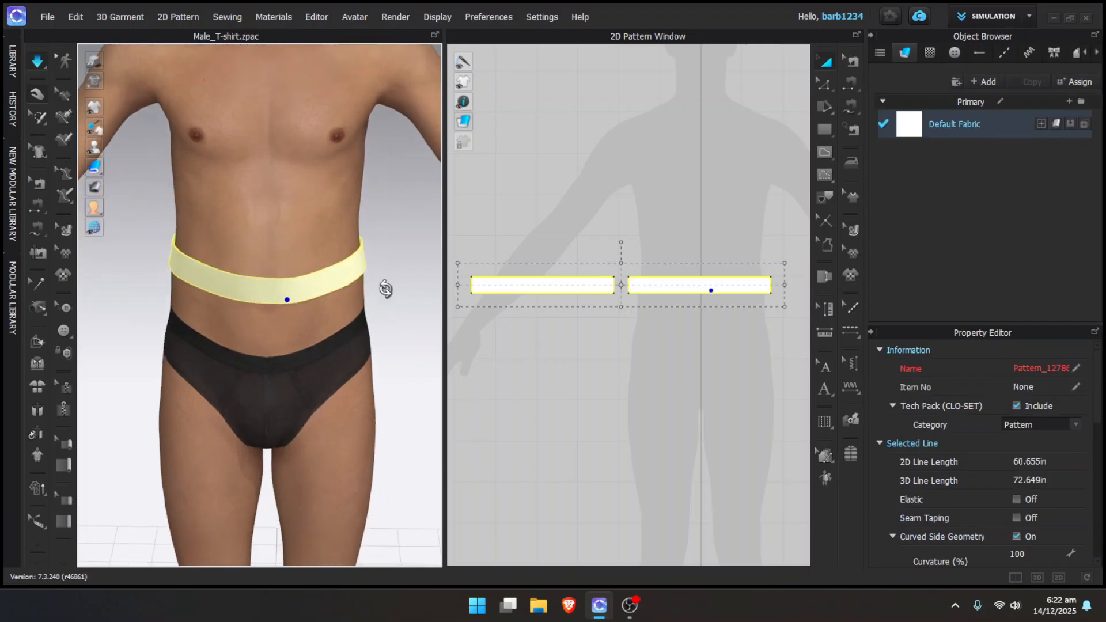
Show all pattern state colours on the garment in the 3D view
right_click(385, 288)
mouse_move(450, 499)
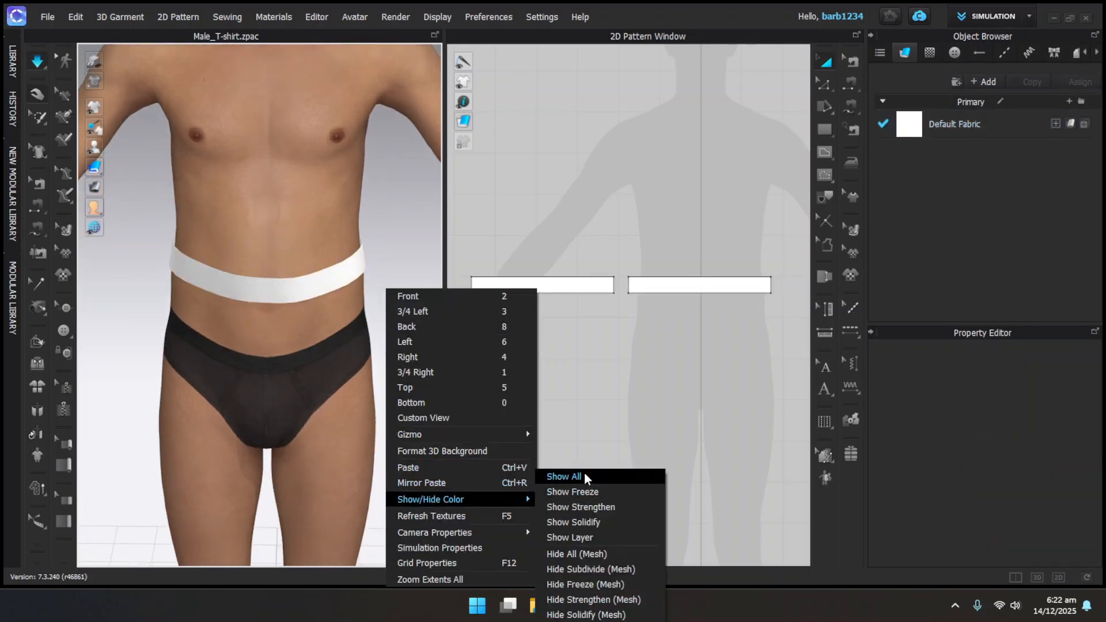
left_click(584, 477)
scroll(202, 291, "down", 4)
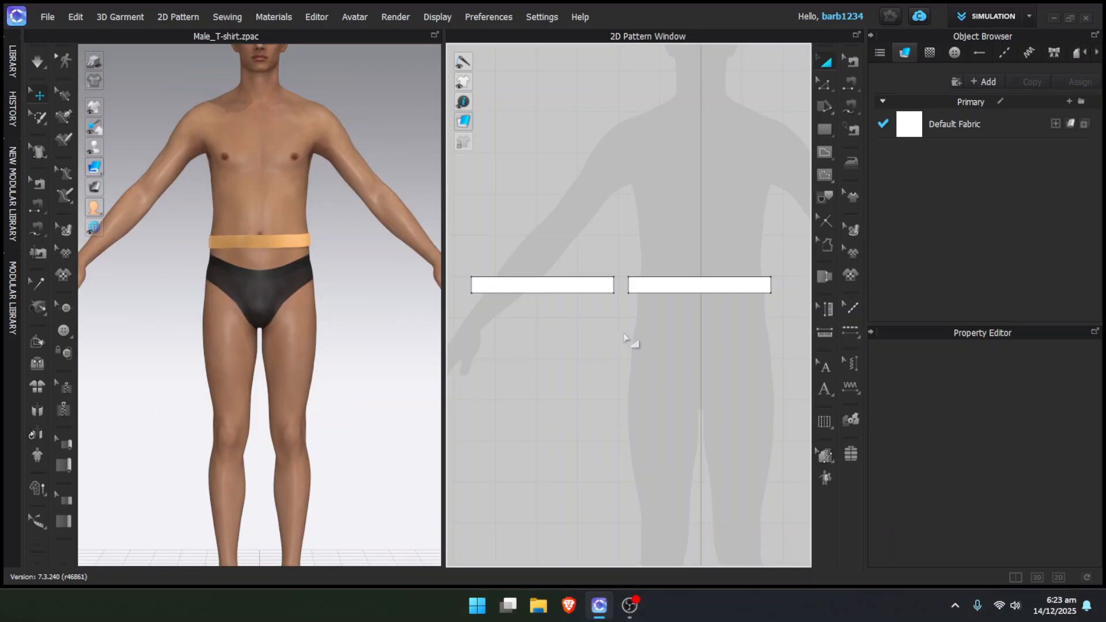
Split the lower edge of the left waistband strip uniformly into 2 segments
left_click(562, 294)
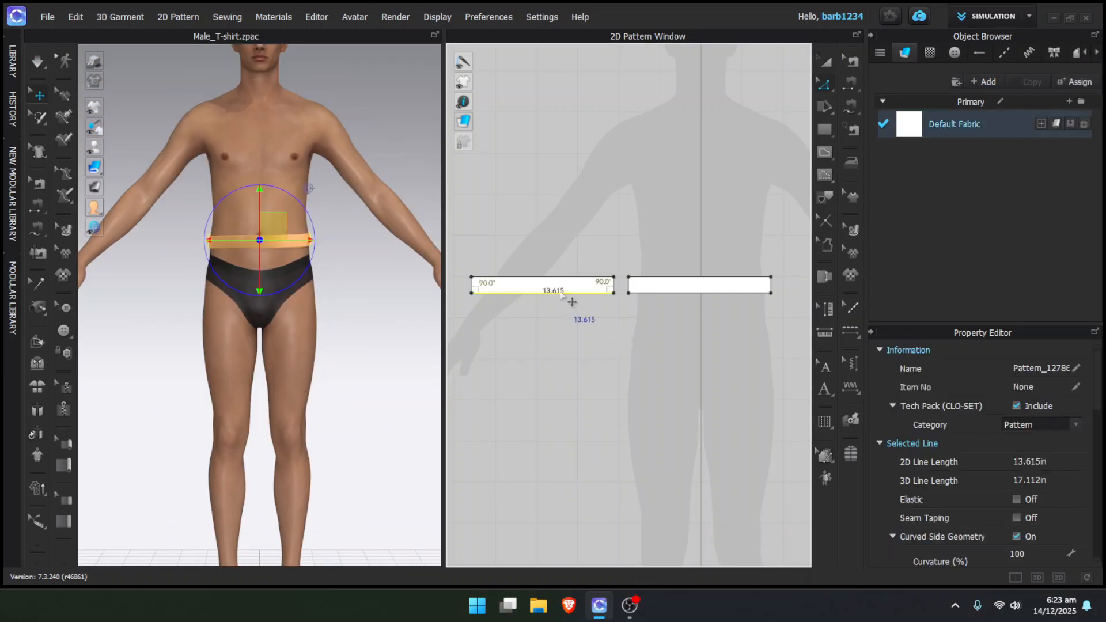
right_click(560, 292)
left_click(602, 378)
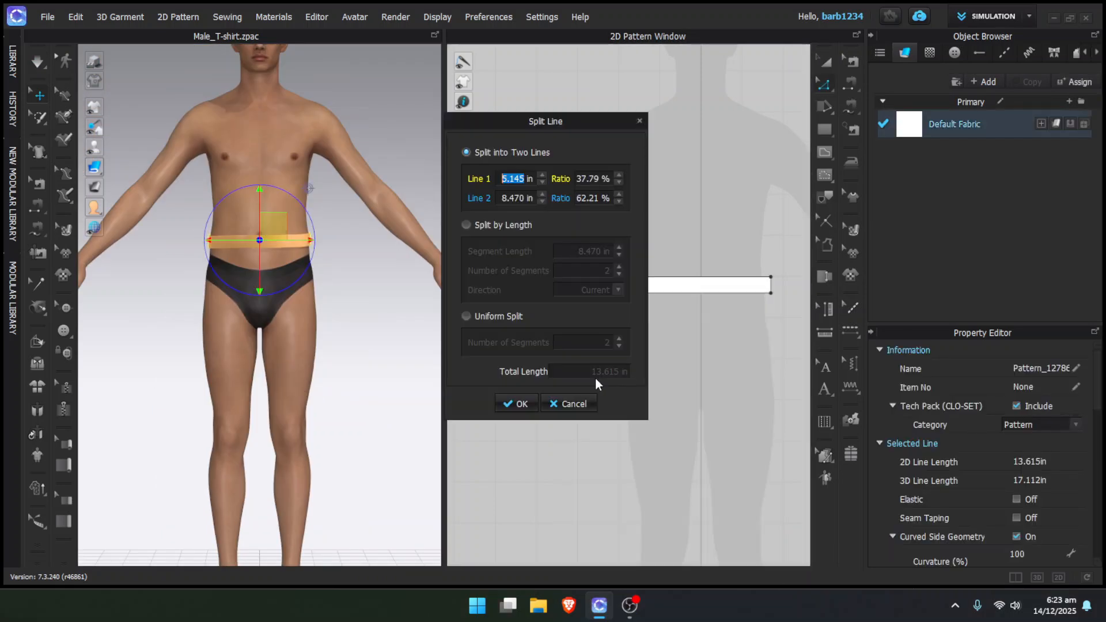
left_click(469, 315)
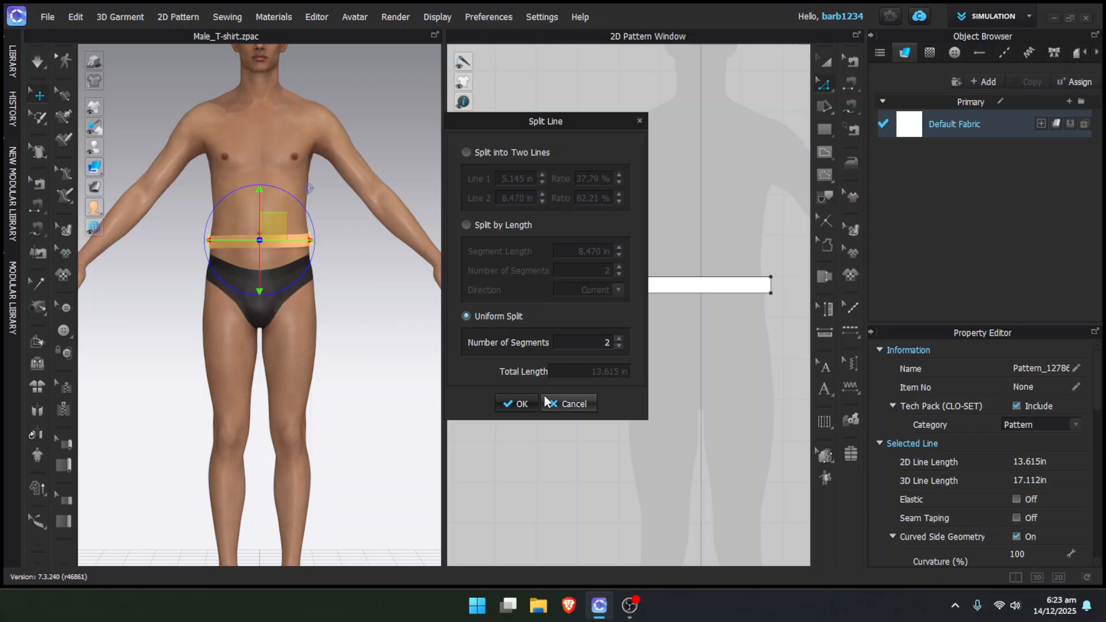
left_click(515, 403)
Split the lower edge of the right waistband strip uniformly into 2 segments
left_click(705, 294)
right_click(704, 293)
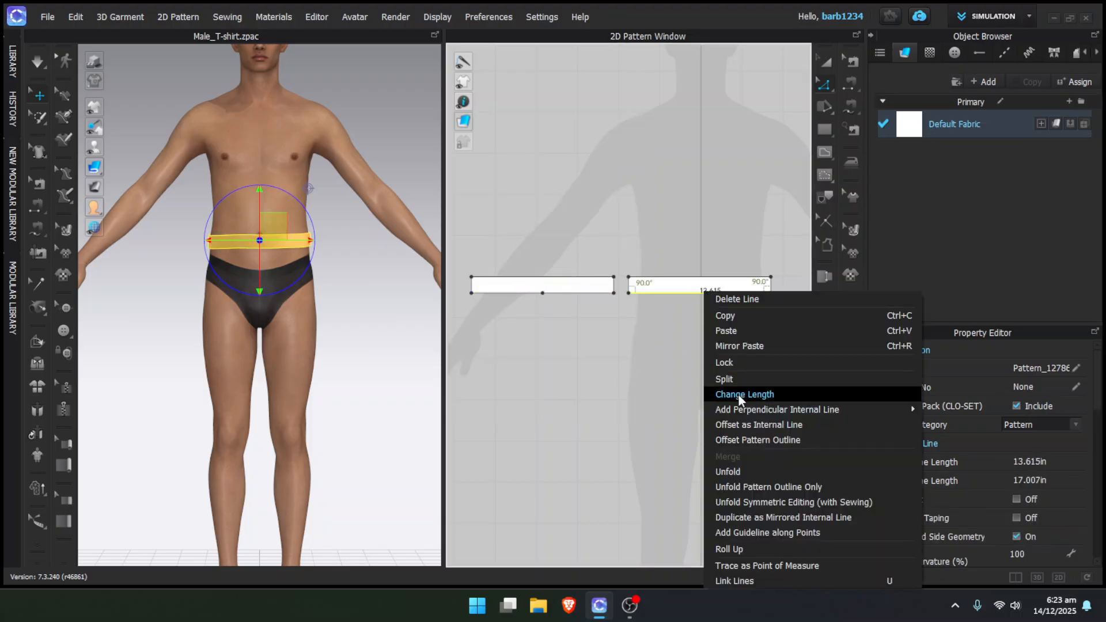
left_click(733, 377)
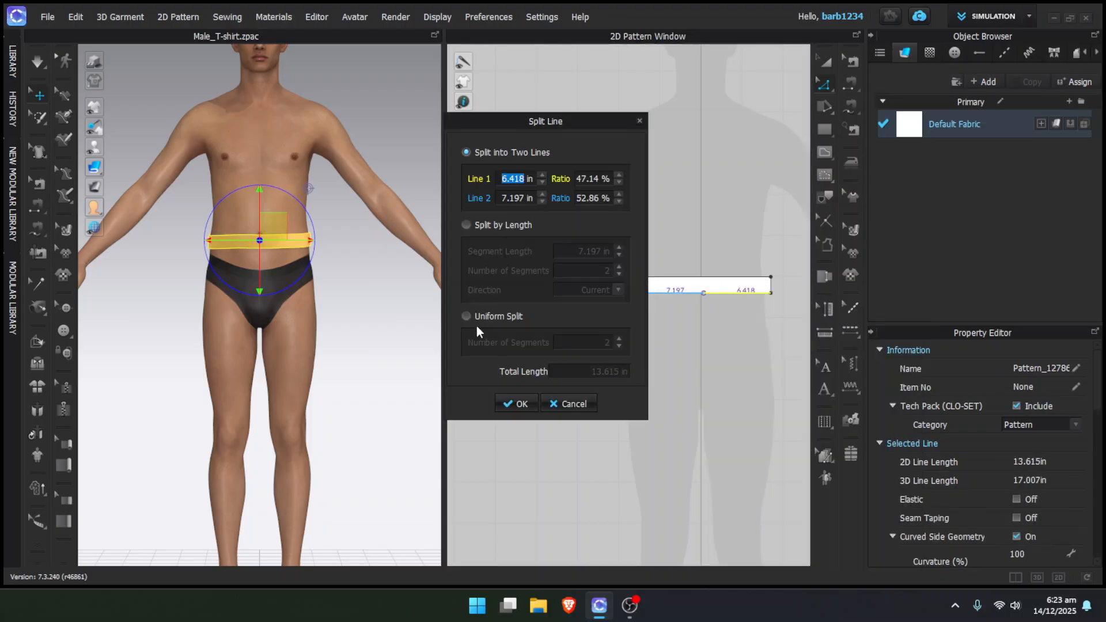
left_click(466, 315)
left_click(510, 404)
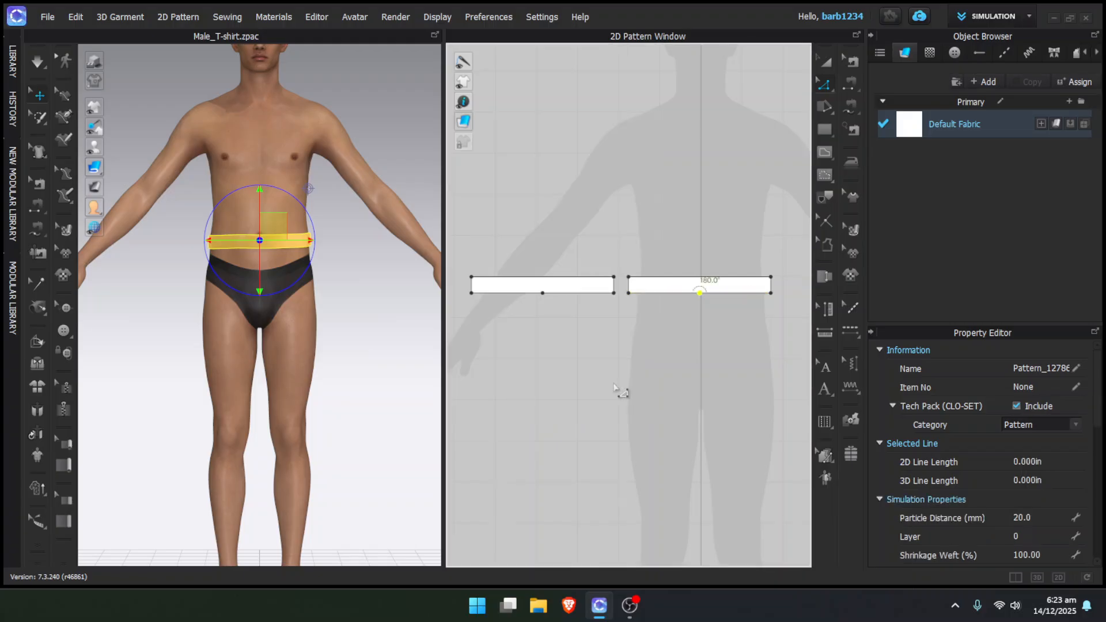
Draw a large square pattern piece with a perimeter of about 163 in just below the waistband strips
scroll(614, 387, "down", 2)
middle_click_drag(613, 388, 588, 247)
scroll(587, 247, "down", 2)
left_click(824, 129)
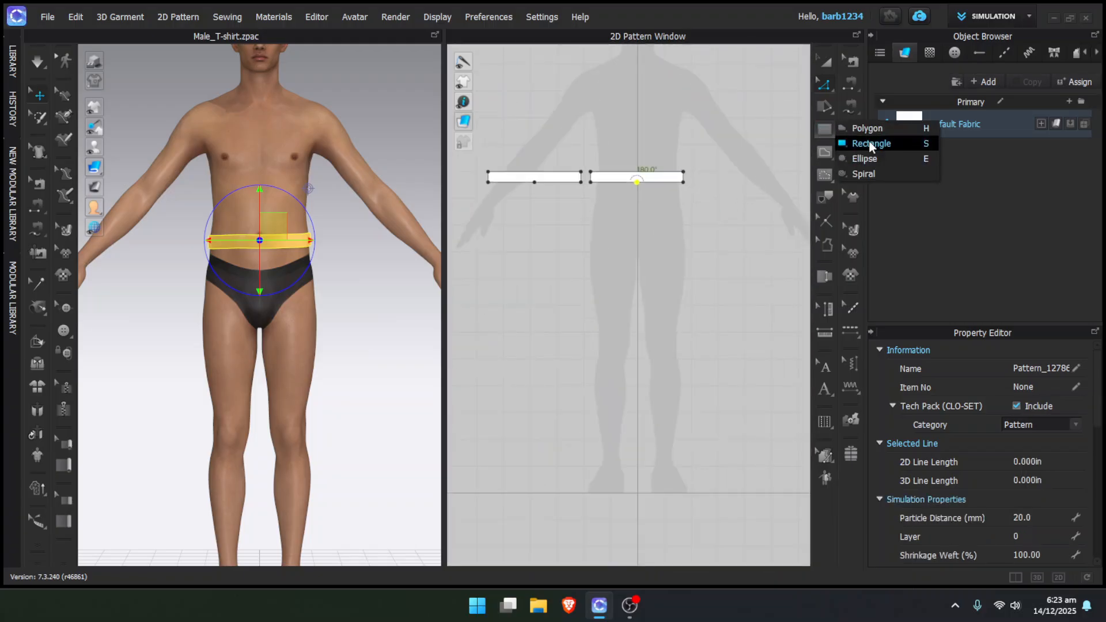
left_click(868, 141)
left_click_drag(516, 195, 793, 473)
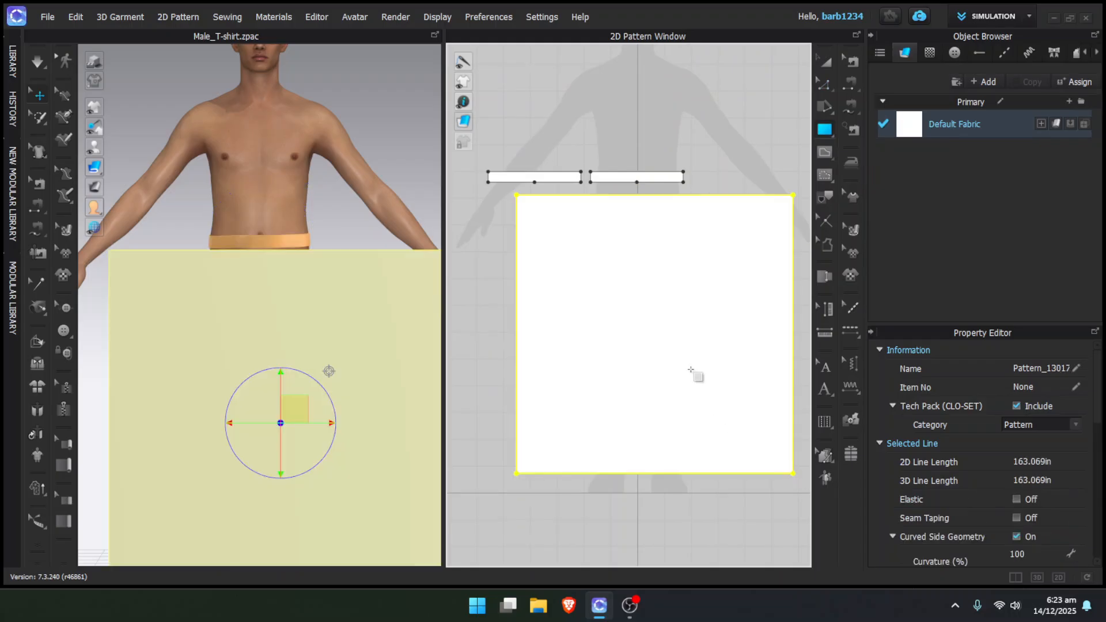
Place the image Pants_M.png as a graphic on the large square pattern piece
middle_click_drag(691, 369, 635, 352)
left_click(851, 275)
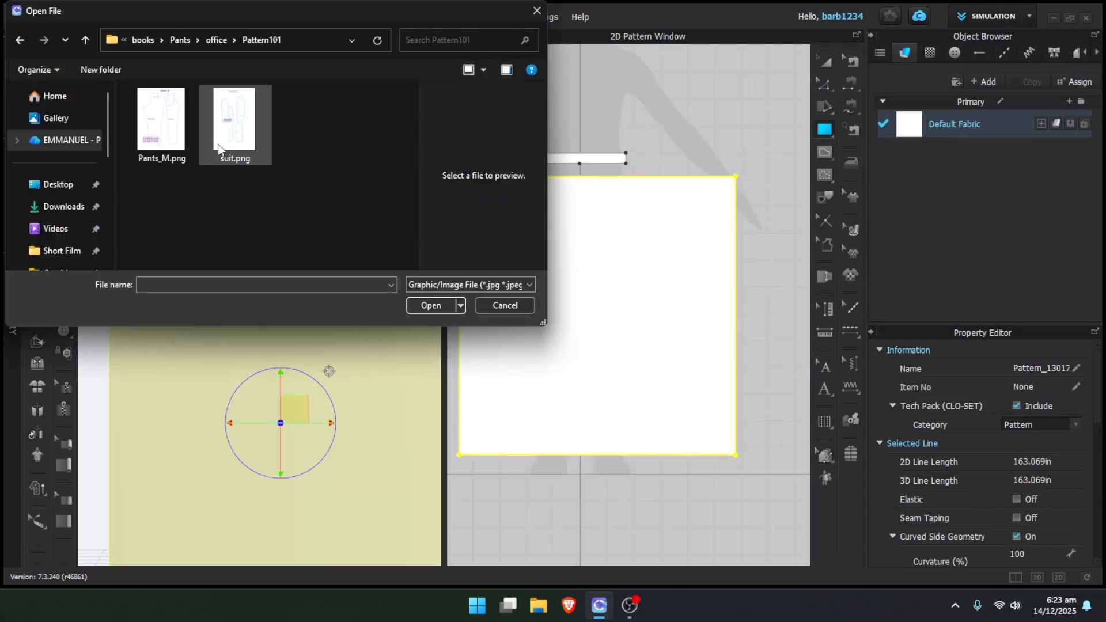
left_click(171, 135)
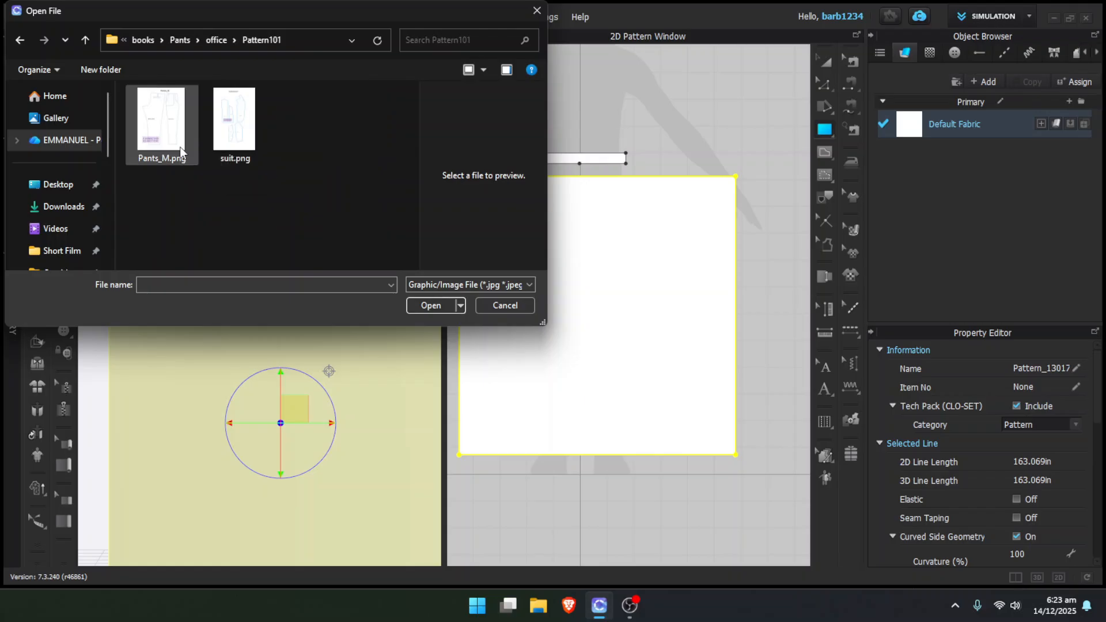
left_click(420, 304)
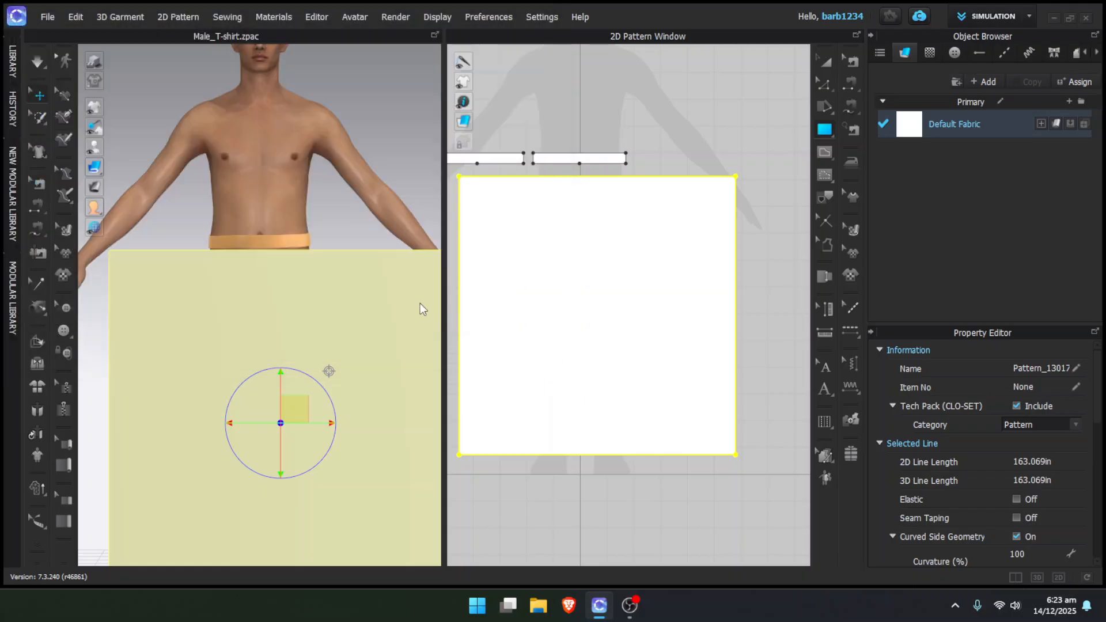
left_click(588, 311)
left_click(521, 392)
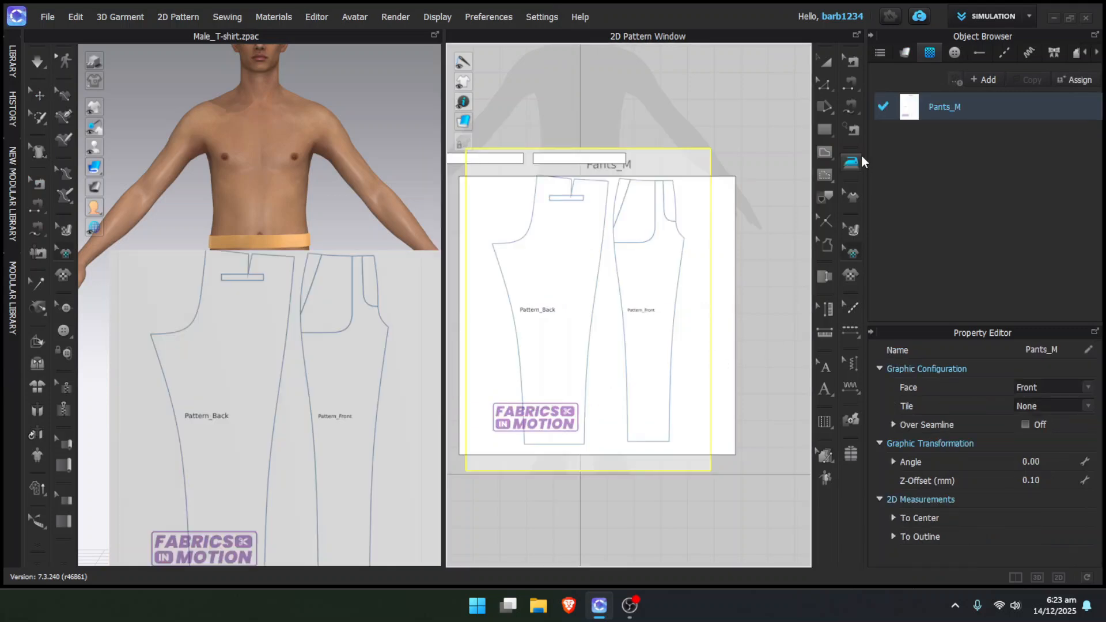
Set the opacity of the Pants_M graphic to 82
left_click(951, 110)
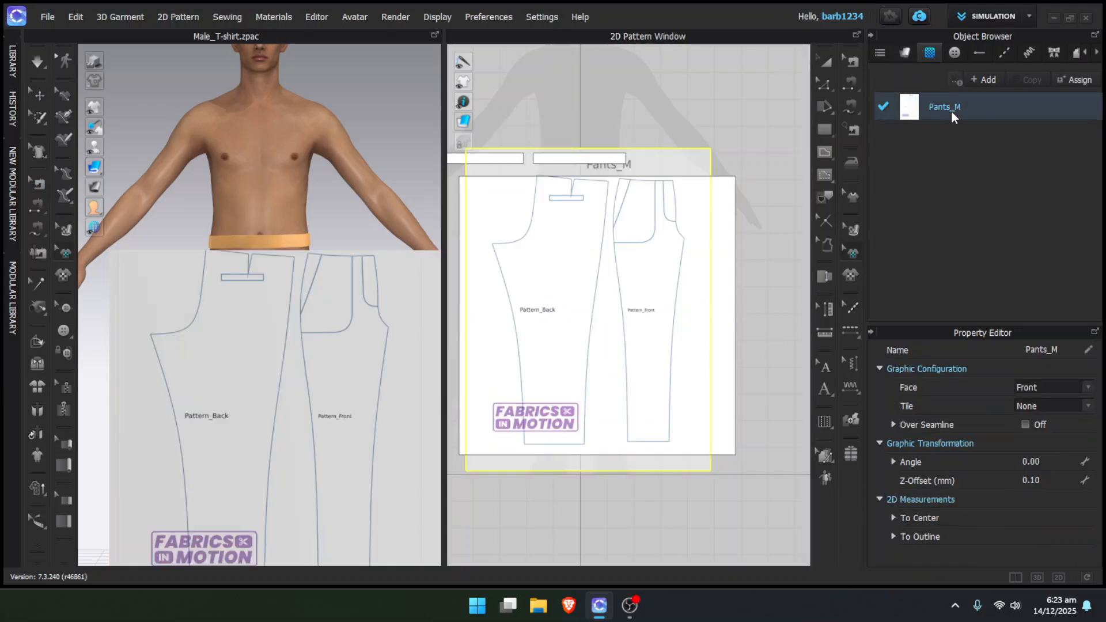
scroll(1044, 493, "down", 4)
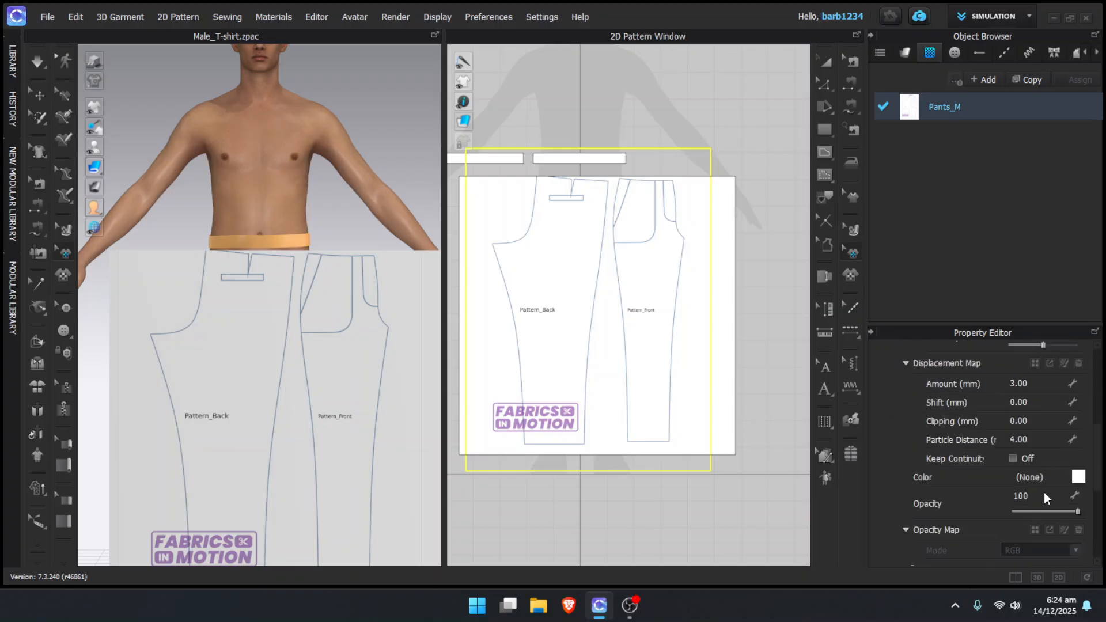
left_click_drag(1076, 514, 1066, 516)
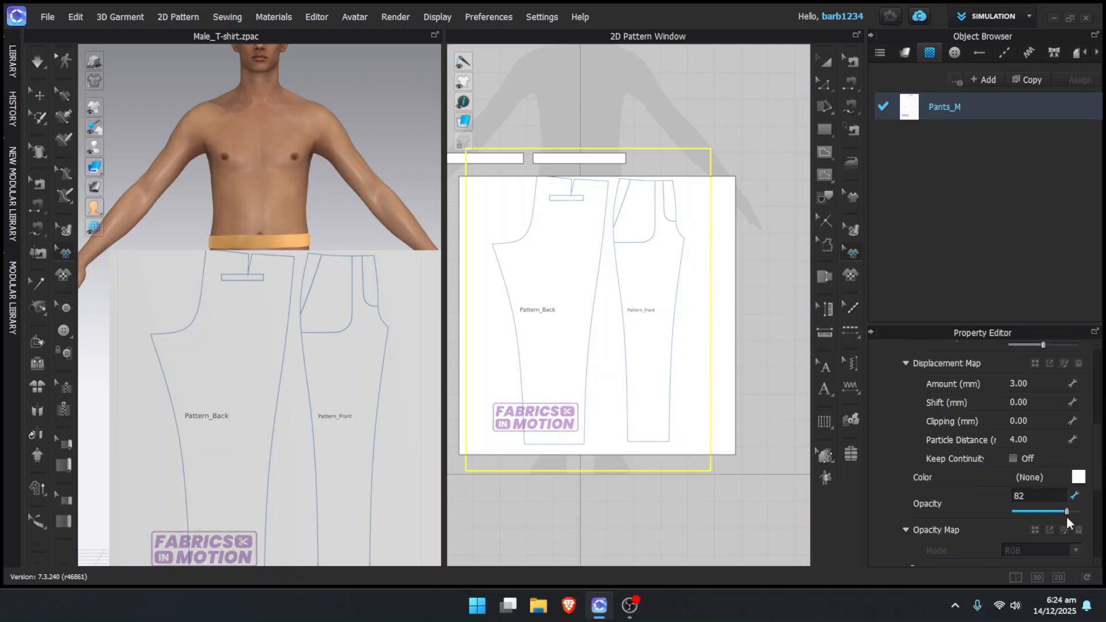
Set the opacity of the Default Fabric to 49
left_click(907, 53)
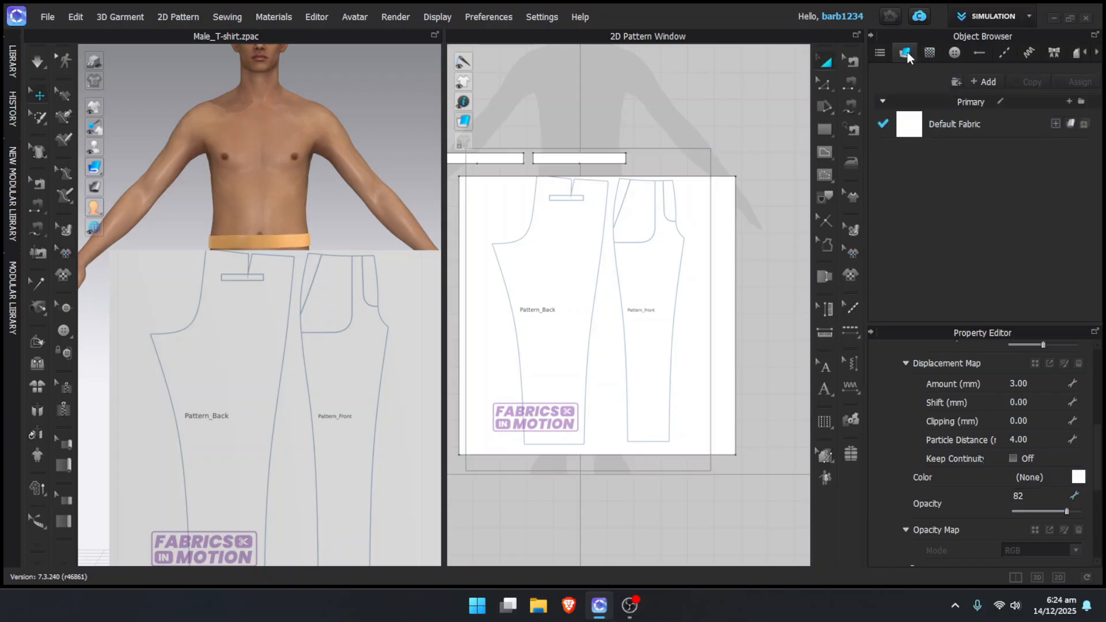
left_click(932, 128)
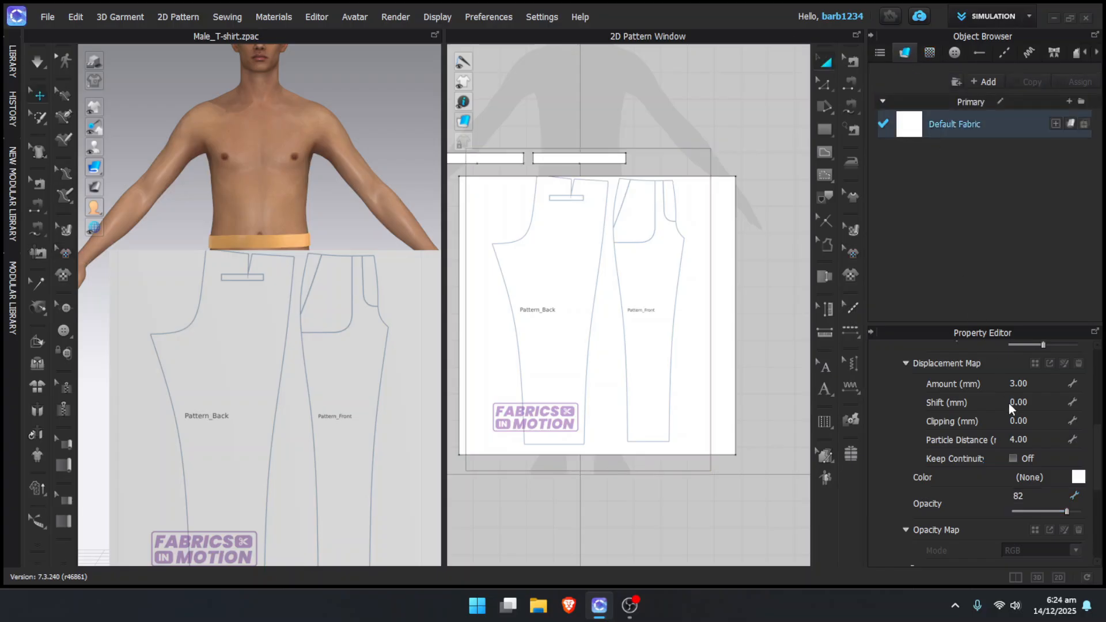
scroll(1008, 403, "down", 5)
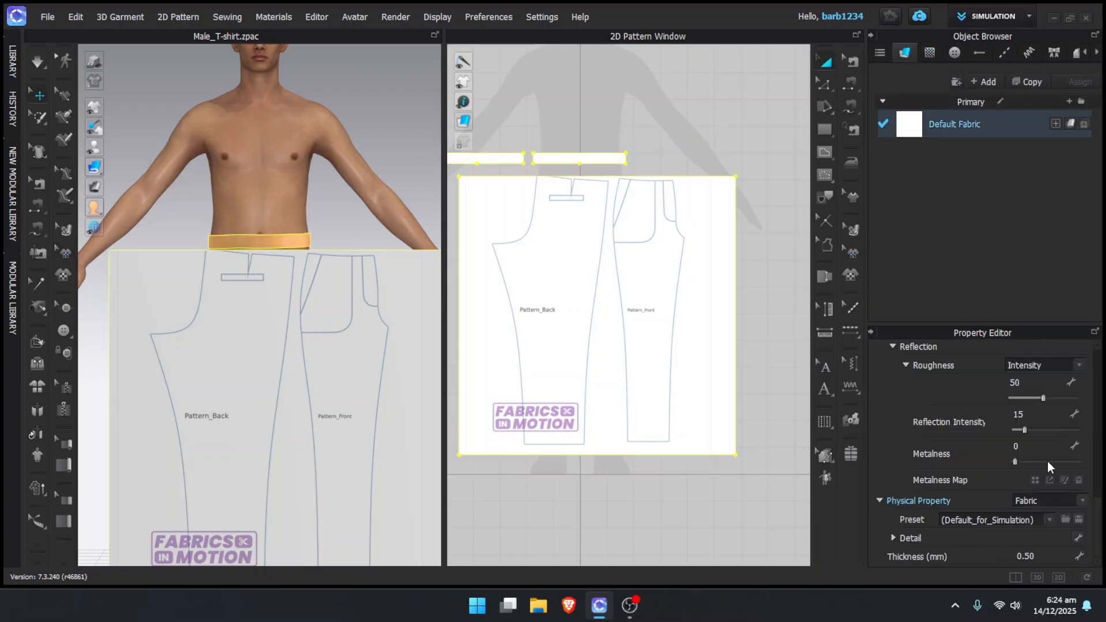
scroll(1047, 460, "up", 3)
left_click_drag(1078, 455, 1045, 455)
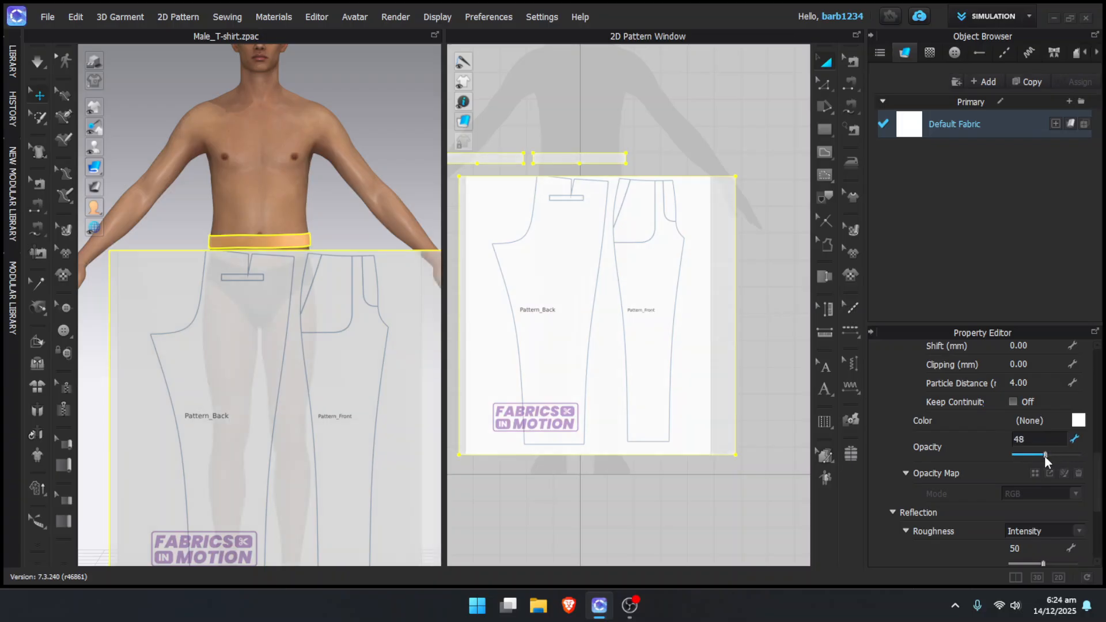
Lower the opacity of the Pants_M graphic to 48 and check it against the avatar's legs
left_click(931, 52)
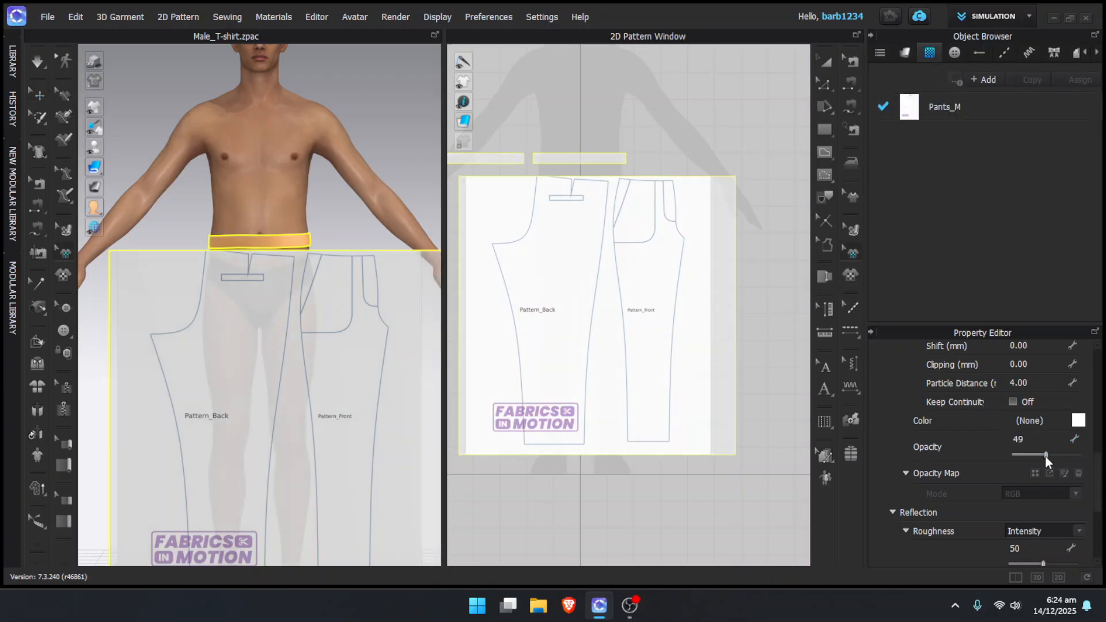
left_click(985, 105)
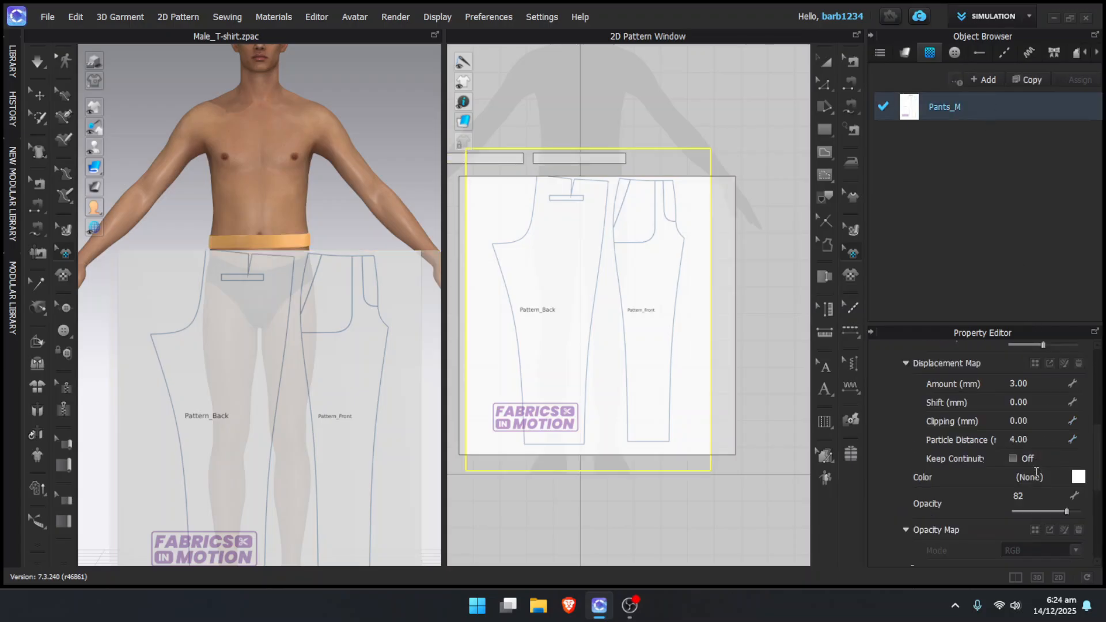
scroll(1036, 472, "down", 2)
left_click_drag(1066, 470, 1044, 471)
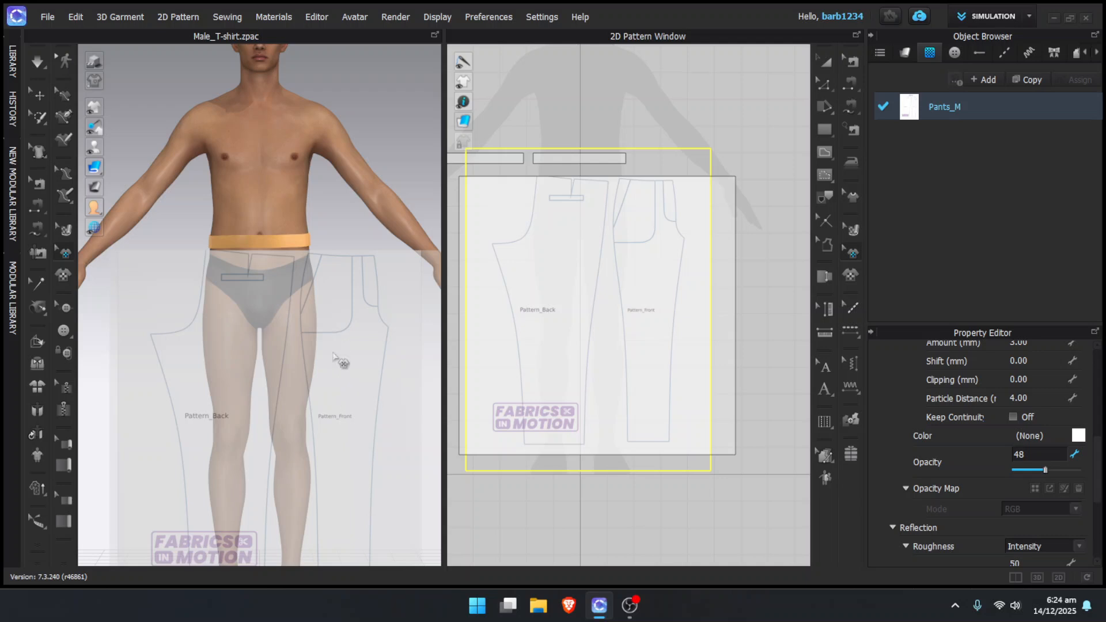
scroll(334, 358, "down", 1)
middle_click_drag(335, 370, 327, 244)
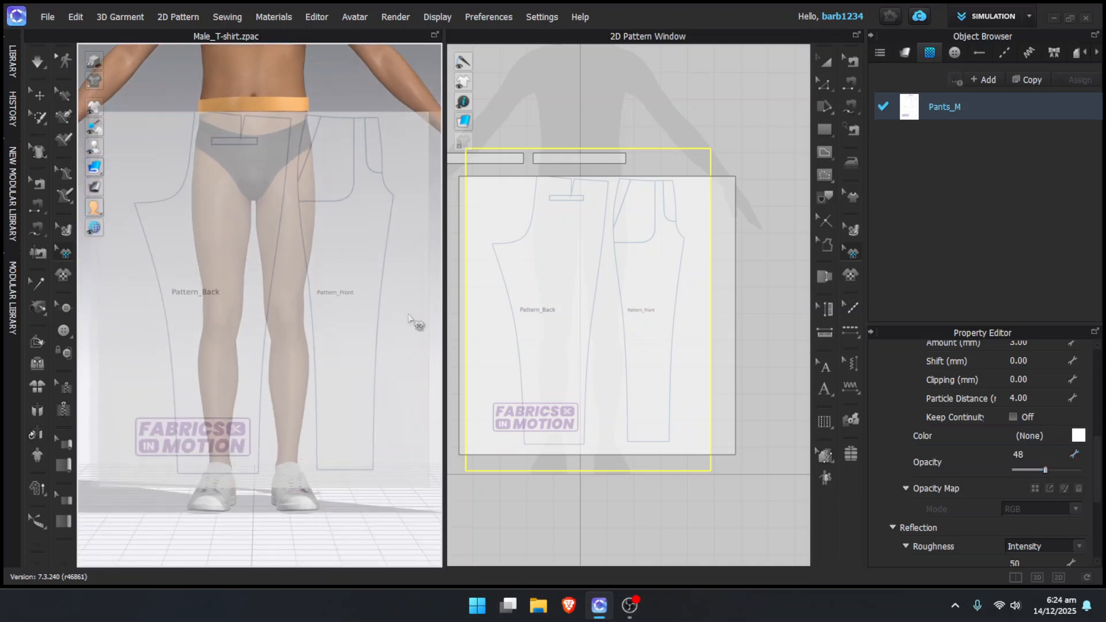
left_click(551, 308)
scroll(568, 275, "up", 2)
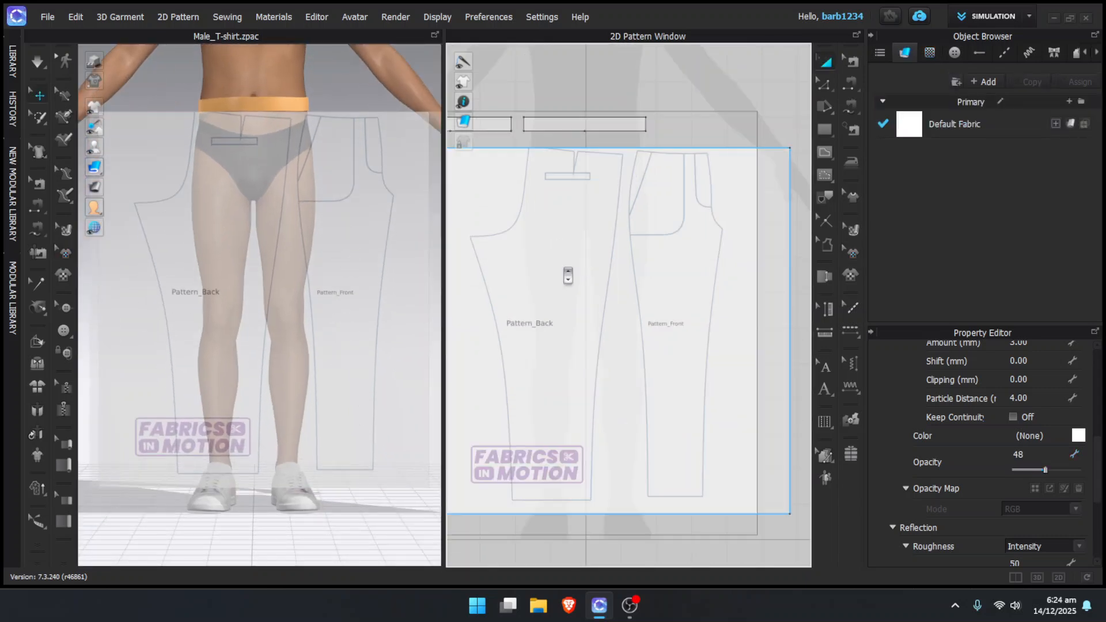
left_click(564, 264)
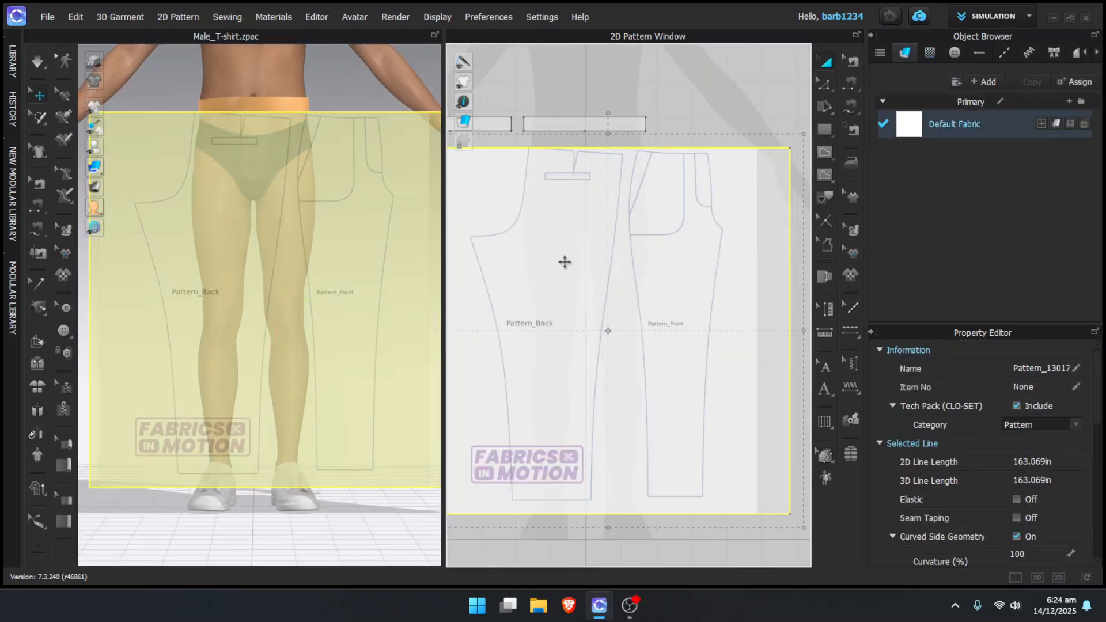
left_click(851, 276)
left_click(554, 266)
left_click(536, 11)
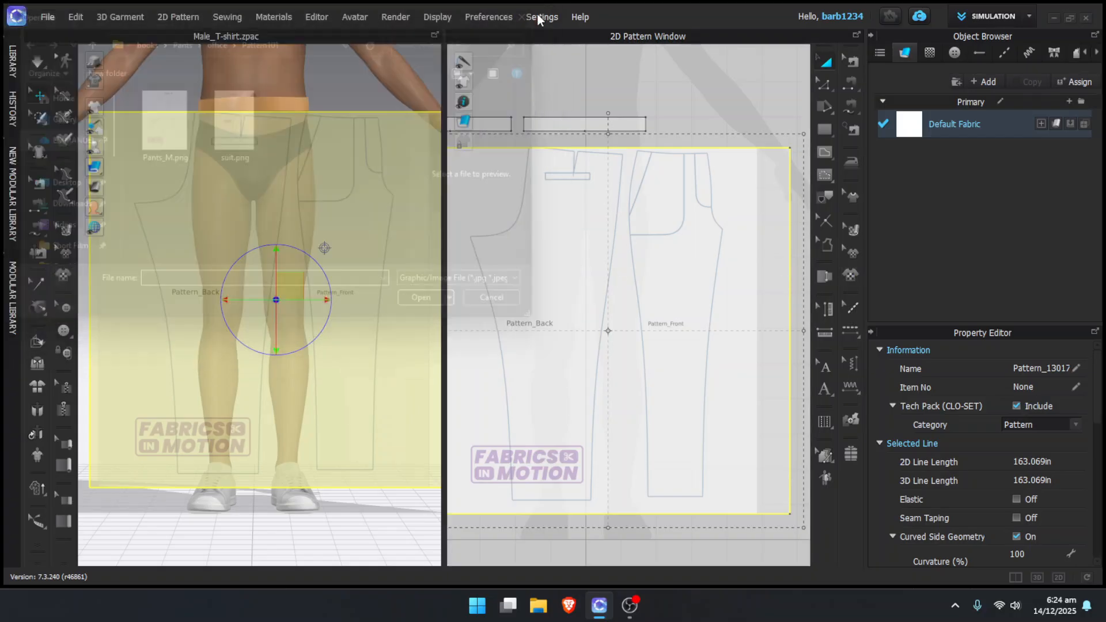
Move the Pants_M graphic slightly down on the square pattern piece so the drawn waist edges lie inside it
left_click(853, 253)
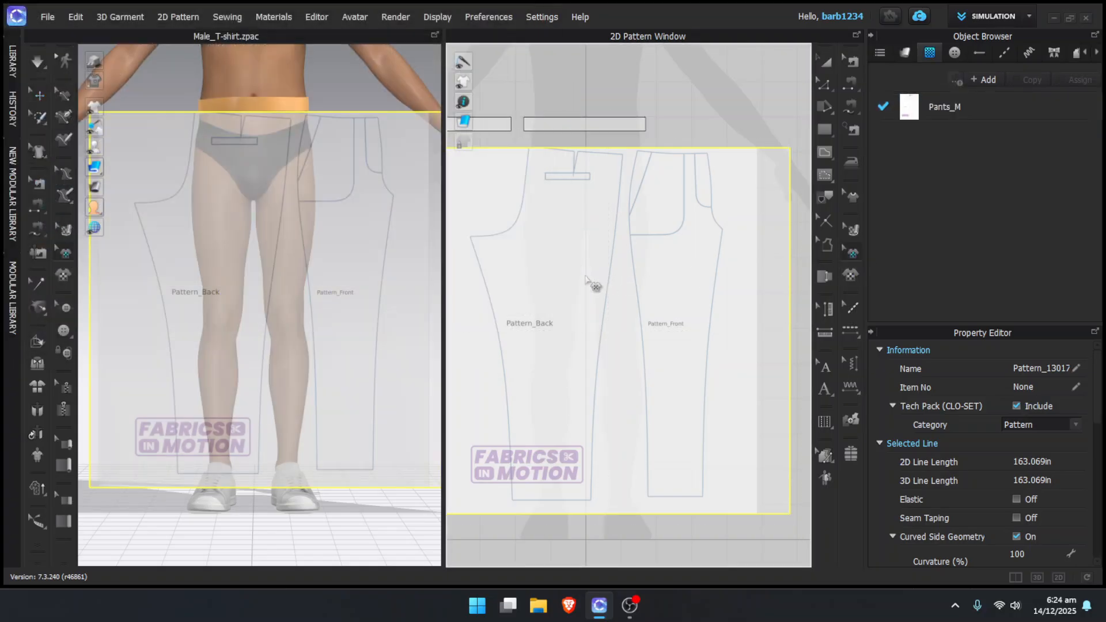
left_click(588, 294)
left_click_drag(584, 305, 584, 311)
Trace the Pattern_Front outline as a closed internal polygon with straight segments between its waist, hip, hem and crotch corners
key("g")
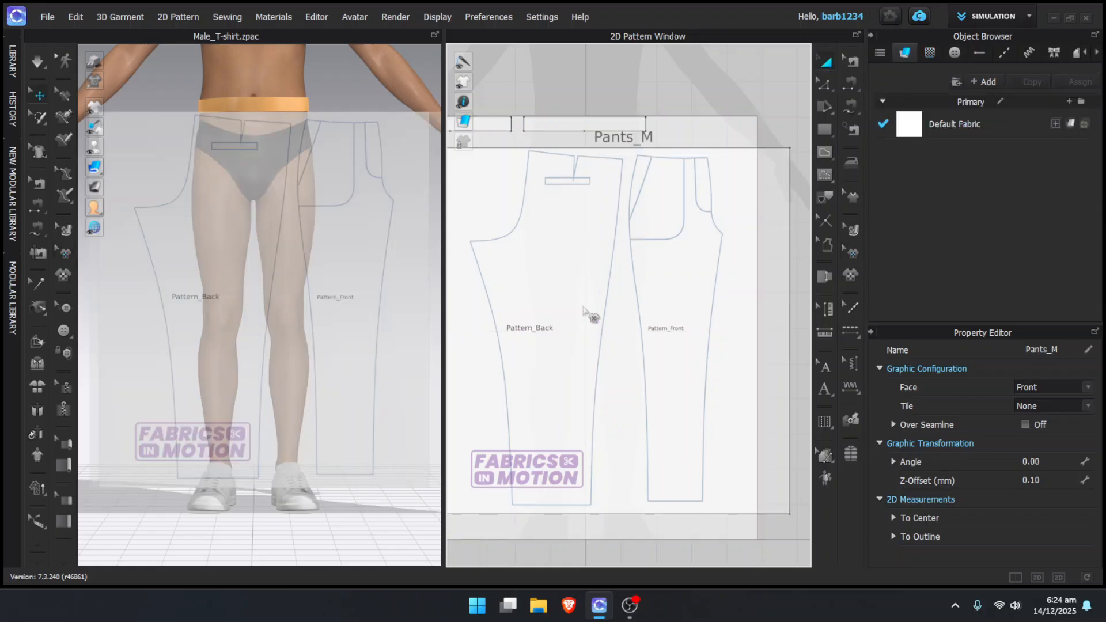
scroll(680, 210, "up", 3)
middle_click_drag(680, 209, 547, 227)
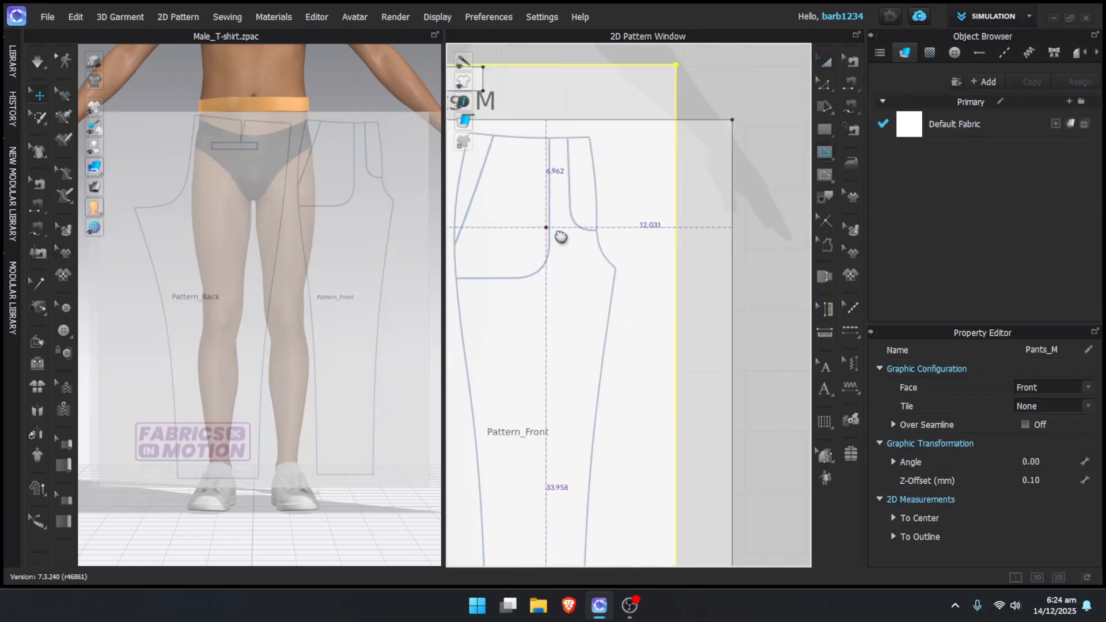
scroll(560, 237, "up", 6)
left_click(595, 126)
scroll(595, 126, "down", 4)
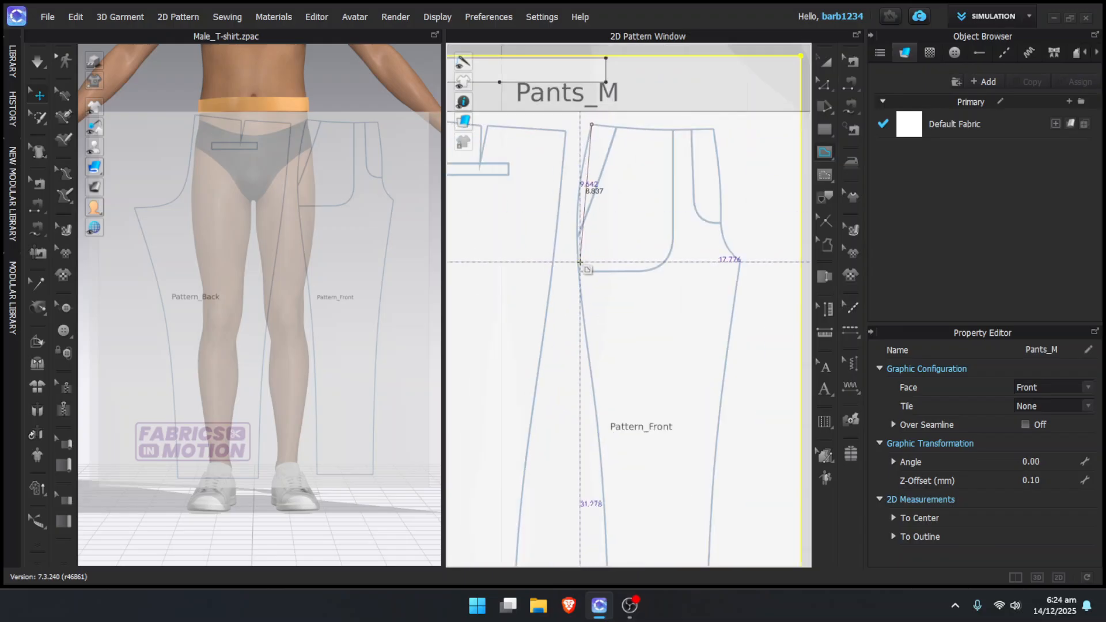
scroll(580, 266, "up", 3)
left_click(578, 284)
scroll(578, 284, "down", 6)
scroll(591, 418, "up", 8)
left_click(595, 433)
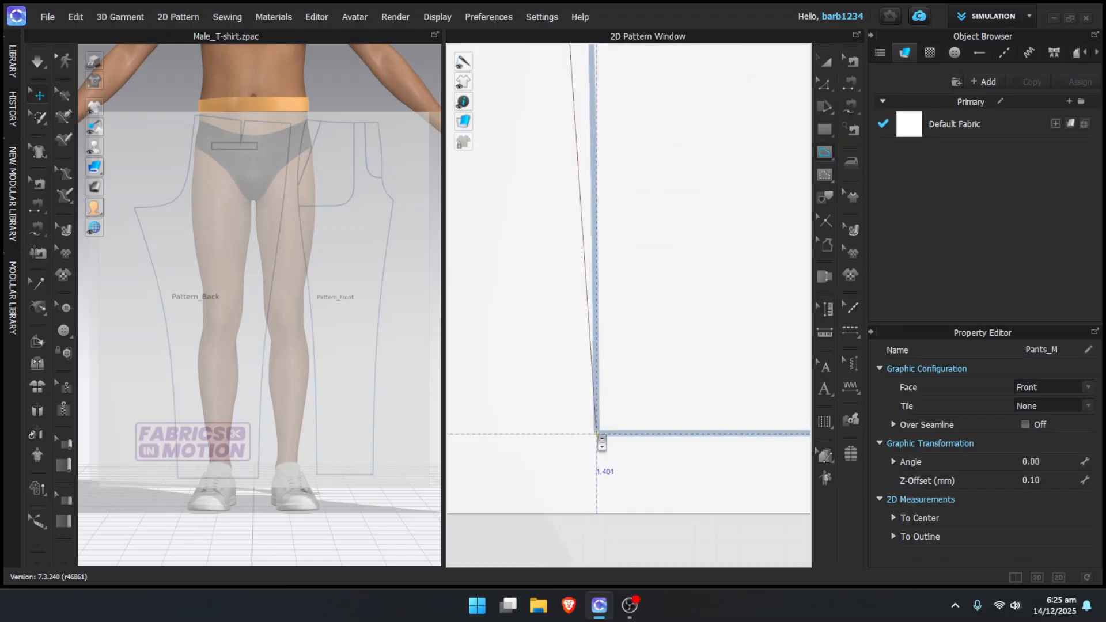
scroll(599, 436, "down", 6)
scroll(730, 237, "up", 6)
left_click(719, 234)
middle_click_drag(730, 271, 766, 496)
scroll(696, 160, "up", 3)
left_click(696, 160)
scroll(695, 160, "down", 2)
middle_click_drag(710, 175, 816, 232)
left_click(464, 206)
scroll(611, 226, "down", 3)
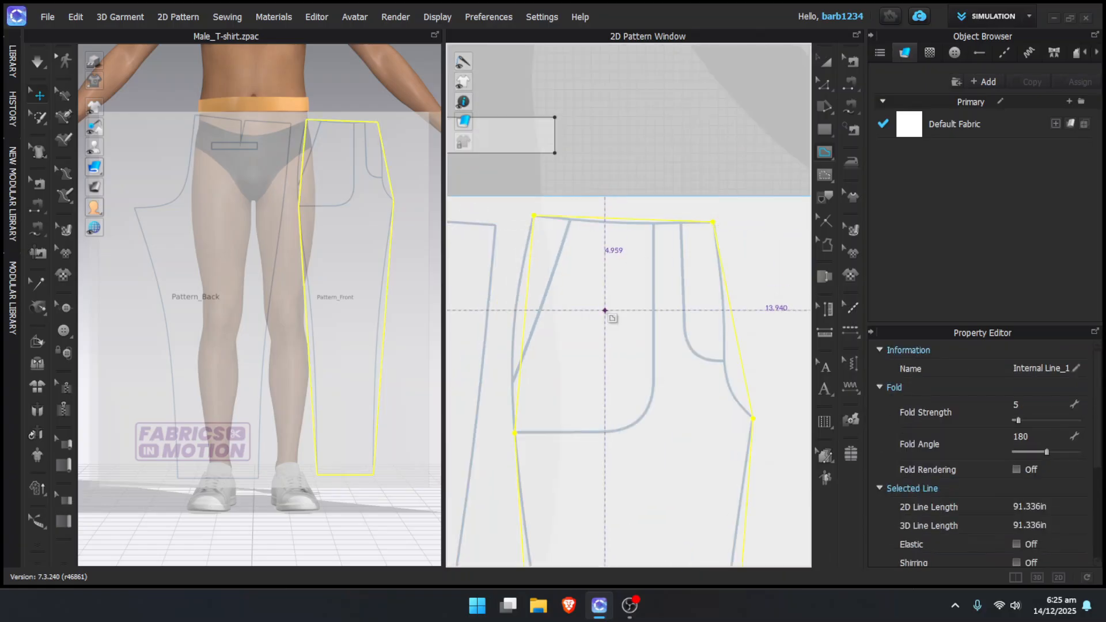
Curve the front outline's upper and lower side seam and its inseam to follow the reference drawing
key("c")
left_click_drag(523, 340, 513, 351)
middle_click_drag(531, 453, 533, 124)
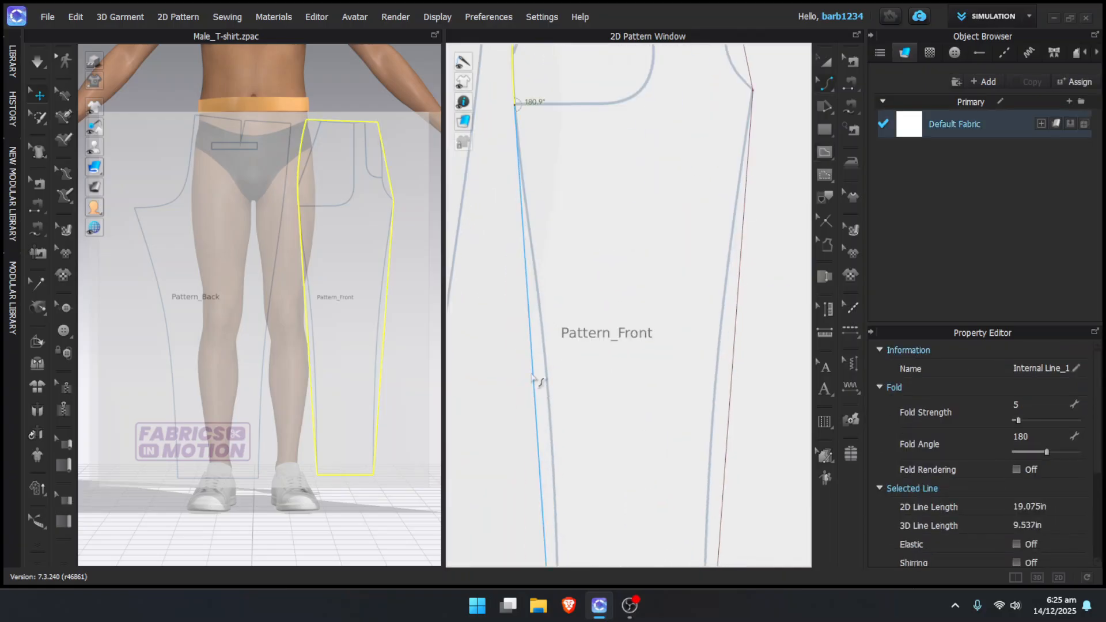
left_click_drag(535, 383, 546, 375)
scroll(547, 375, "down", 2)
middle_click_drag(580, 448, 575, 365)
left_click_drag(658, 308, 647, 307)
Curve the front rise with several curve points and bend the front waistline to match the reference drawing
middle_click_drag(671, 64, 693, 246)
scroll(693, 246, "up", 2)
left_click_drag(689, 281, 673, 288)
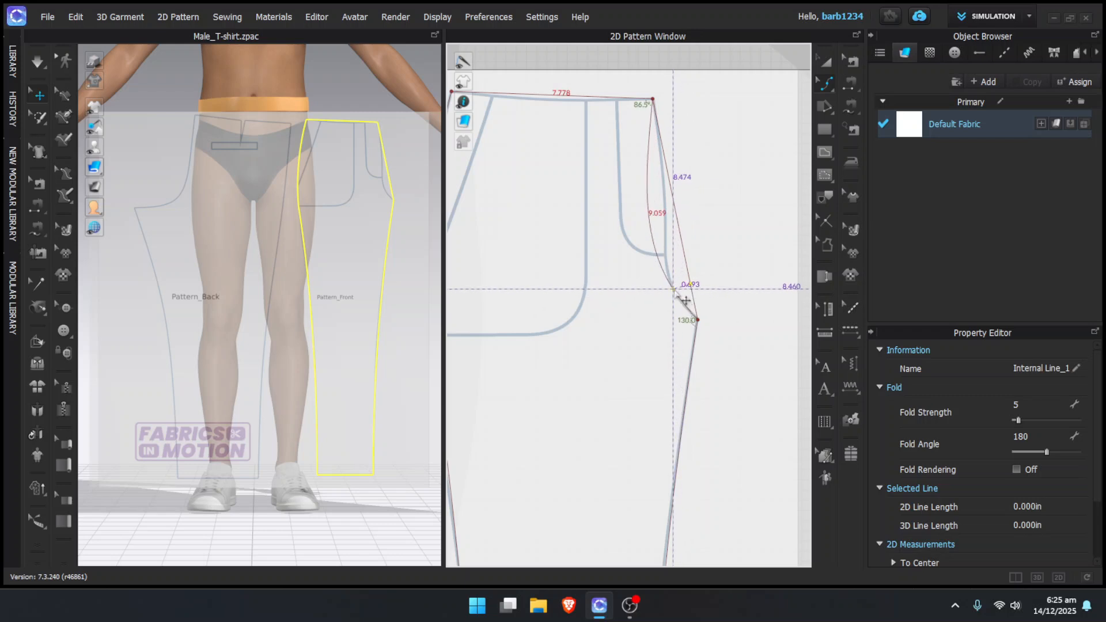
scroll(674, 167, "up", 3)
left_click_drag(626, 210, 656, 217)
left_click_drag(657, 306, 661, 306)
scroll(746, 272, "down", 3)
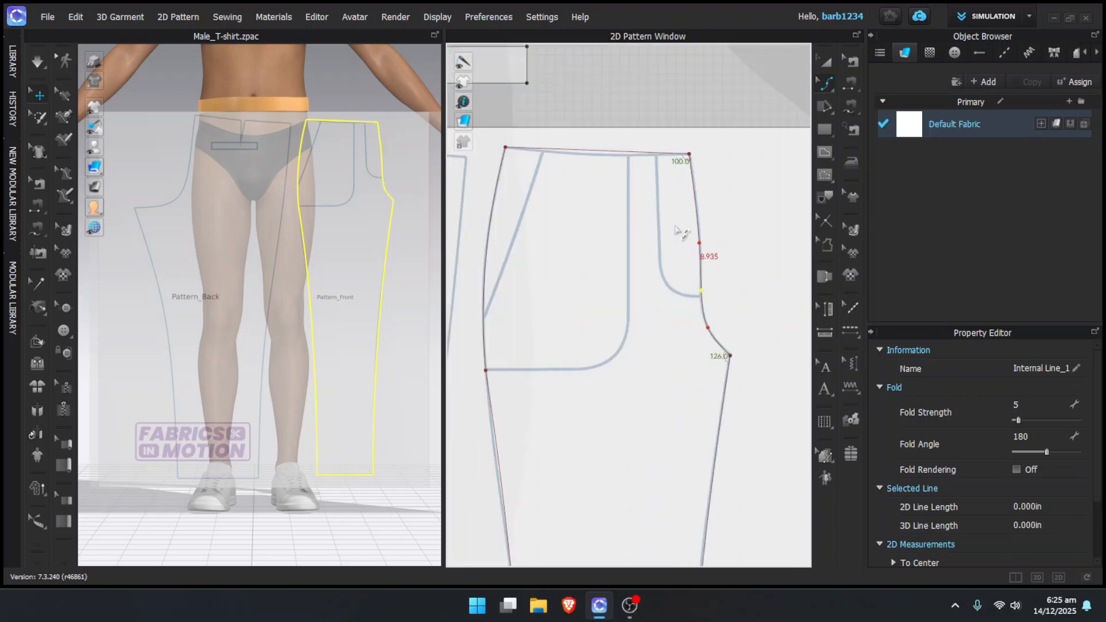
scroll(601, 149, "up", 4)
left_click_drag(597, 151, 594, 160)
scroll(710, 206, "down", 3)
Draw the slanted front pocket opening as an internal line about 7.5 in long from the side seam to the waistline
key("g")
middle_click_drag(543, 422, 565, 182)
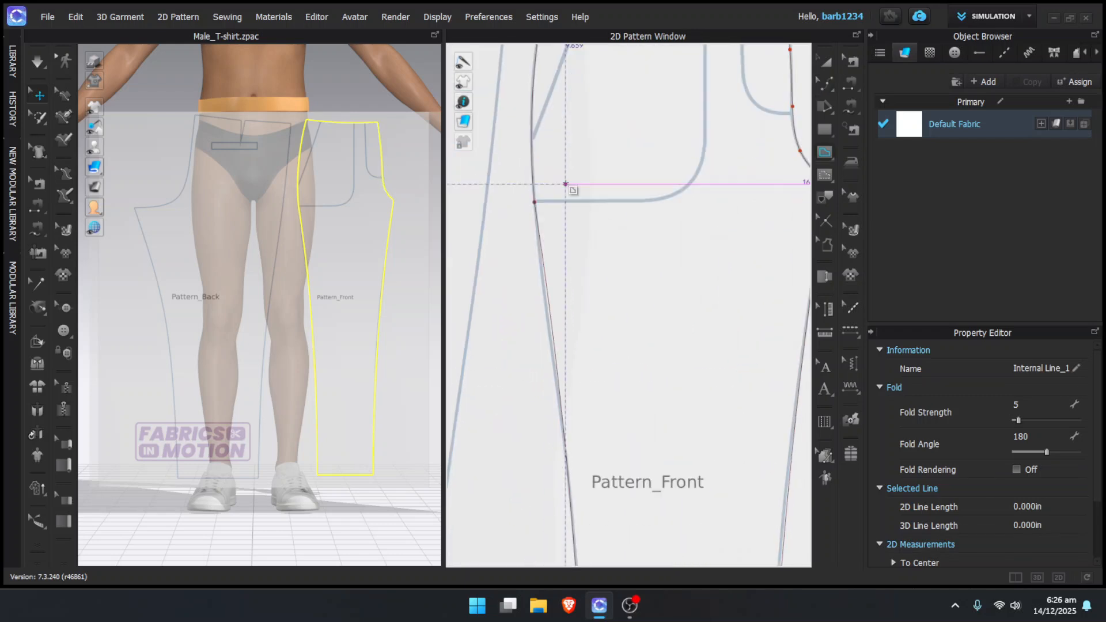
middle_click_drag(545, 143, 552, 403)
scroll(552, 403, "up", 2)
scroll(535, 384, "up", 4)
left_click(533, 388)
middle_click_drag(580, 282, 522, 405)
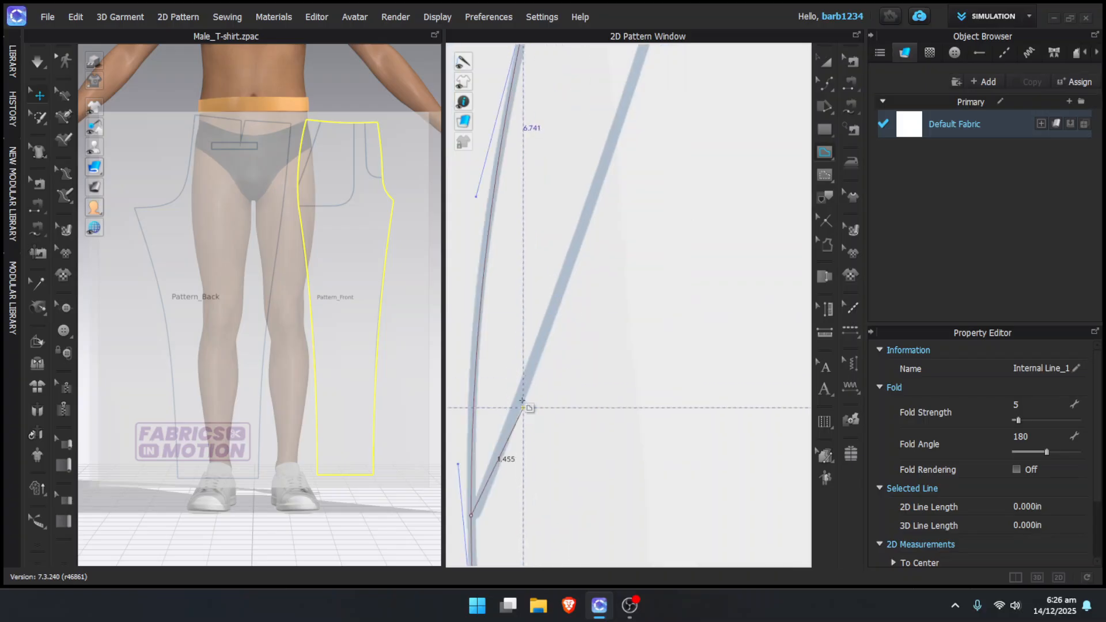
scroll(561, 253, "down", 3)
double_click(628, 78)
Draw the front pocket bag line from the waistline down and across to the side seam, and round its corner
middle_click_drag(722, 252, 696, 247)
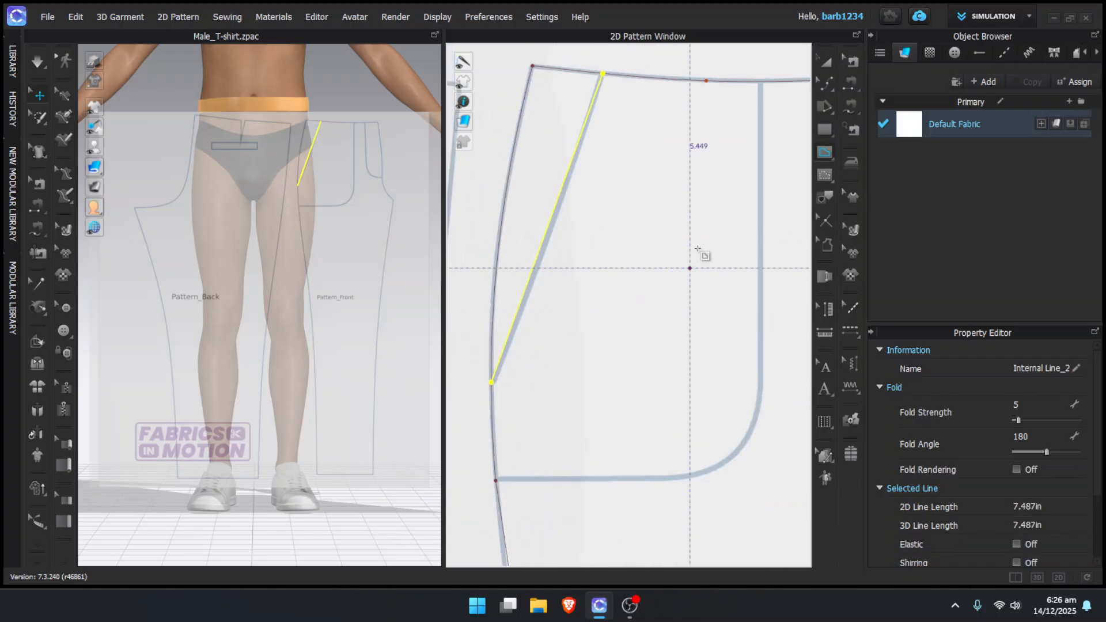
left_click(761, 81)
left_click(756, 481)
double_click(495, 479)
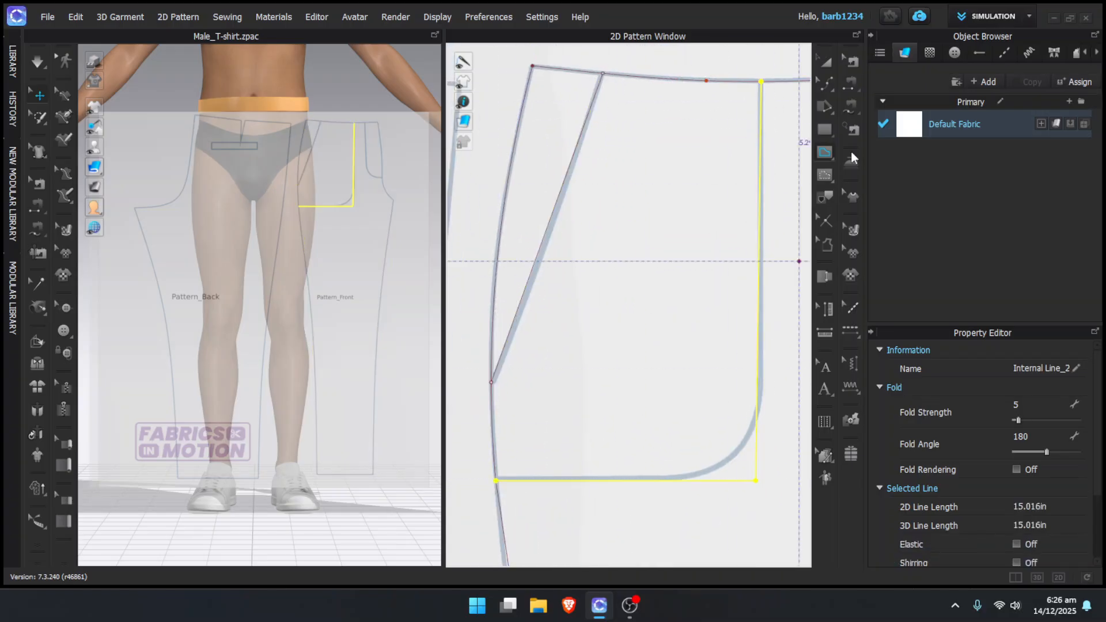
left_click_drag(826, 87, 864, 175)
left_click_drag(756, 480, 756, 358)
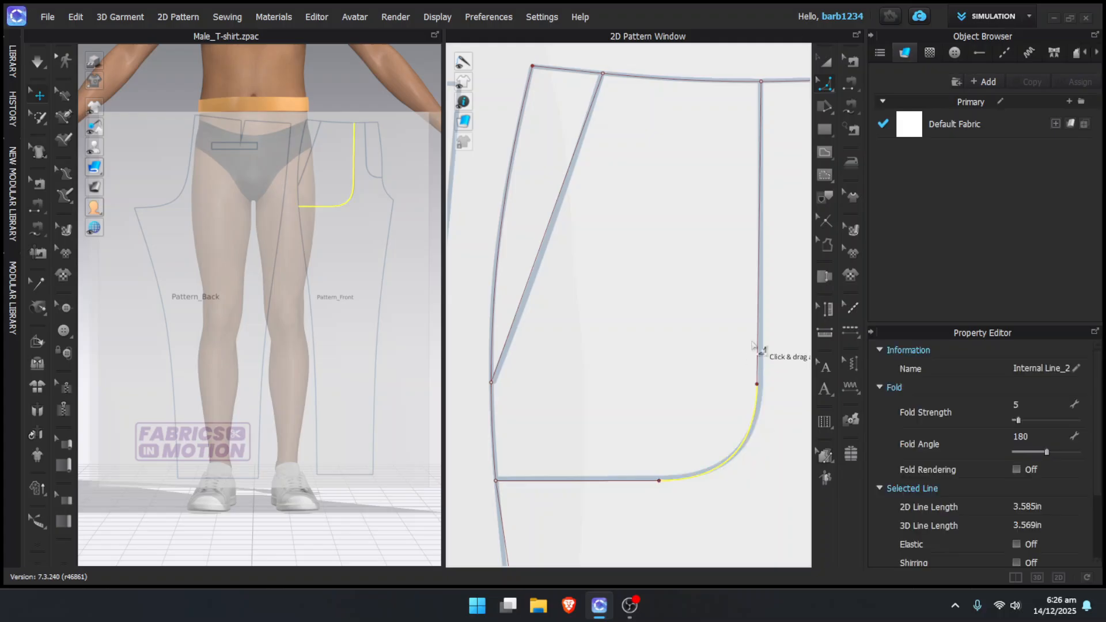
Draw the fly line from the front waistline down and across to the front rise, and round its lower corner
key("g")
scroll(686, 351, "down", 3)
middle_click_drag(724, 200, 605, 168)
scroll(604, 168, "up", 4)
left_click(604, 166)
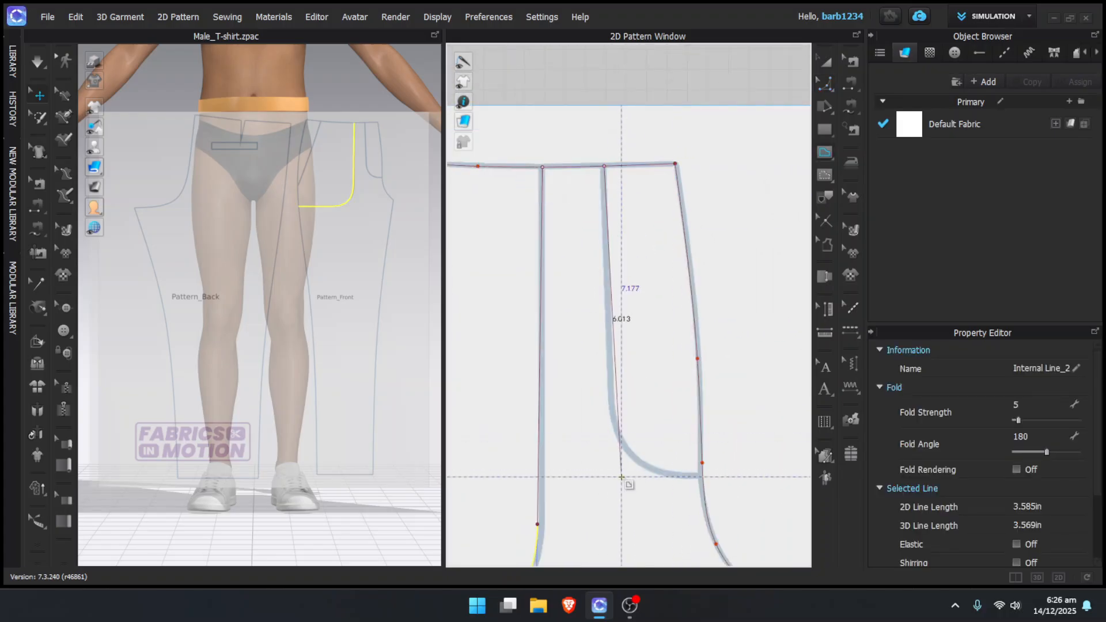
left_click(616, 475)
double_click(702, 475)
left_click(825, 84)
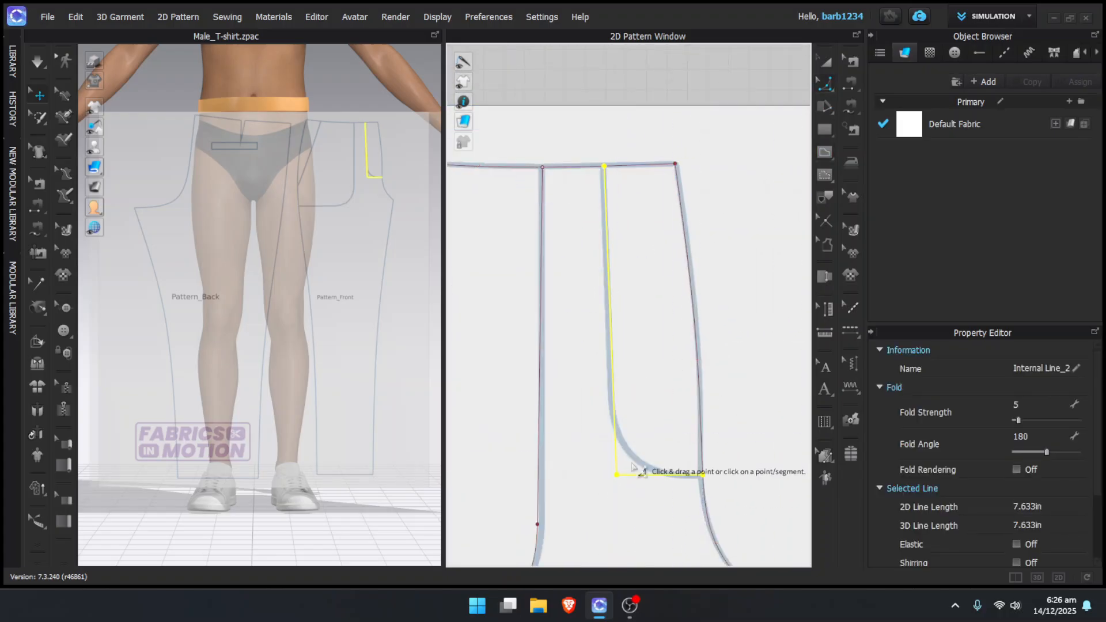
left_click_drag(617, 474, 627, 399)
Trace the front outline with its pocket and fly lines into a separate pattern piece placed beside the square on its Pattern_Front side
key("a")
scroll(695, 316, "down", 3)
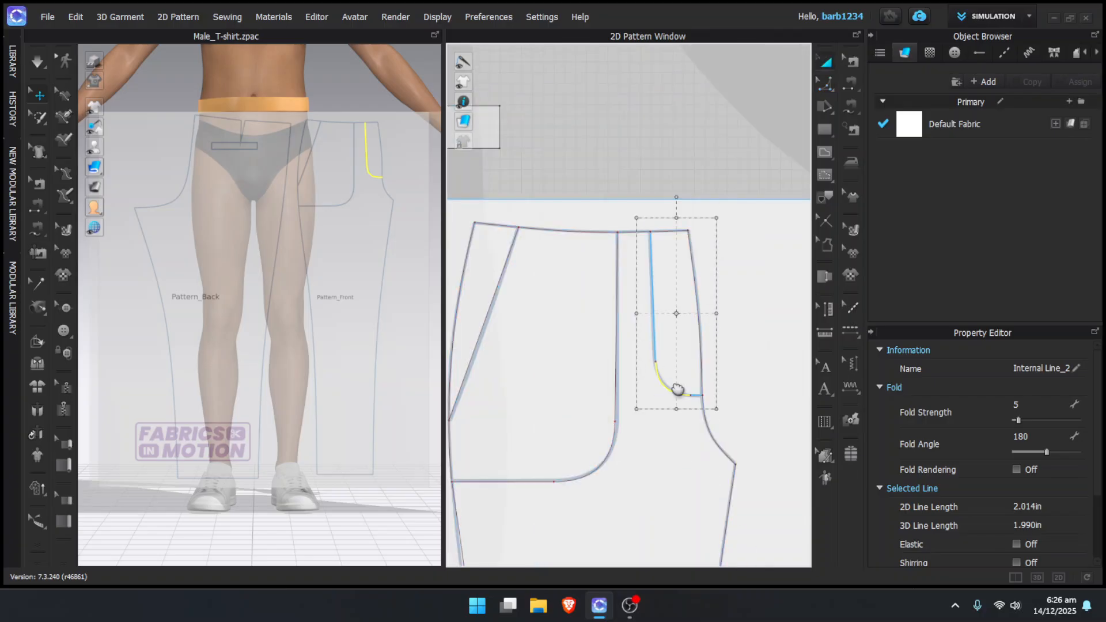
middle_click_drag(678, 390, 761, 286)
left_click(650, 129)
key("Escape")
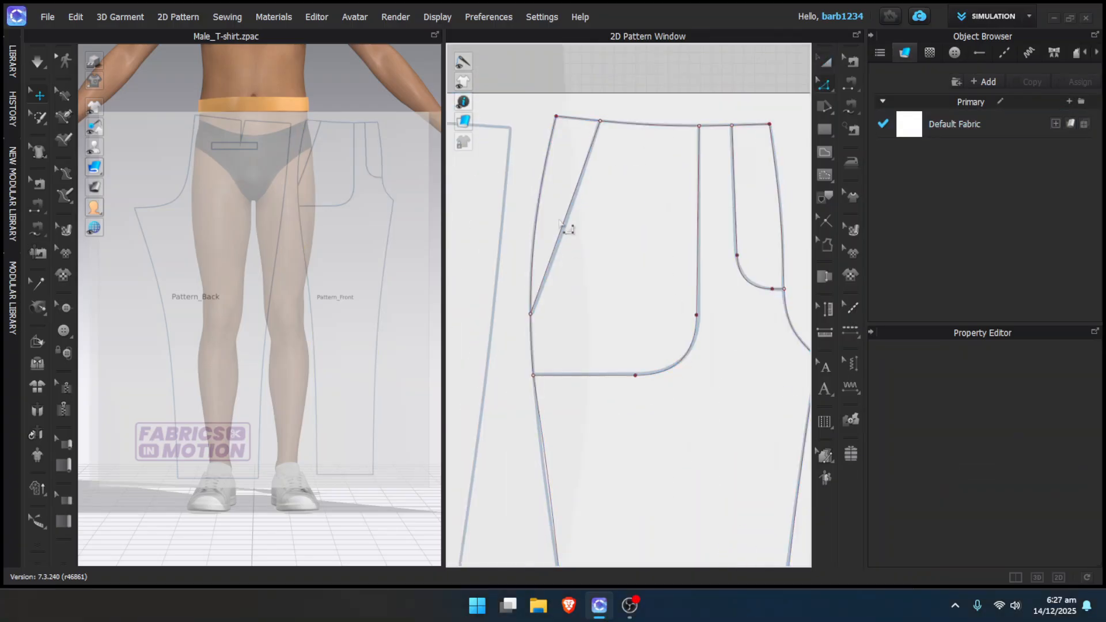
left_click(568, 228)
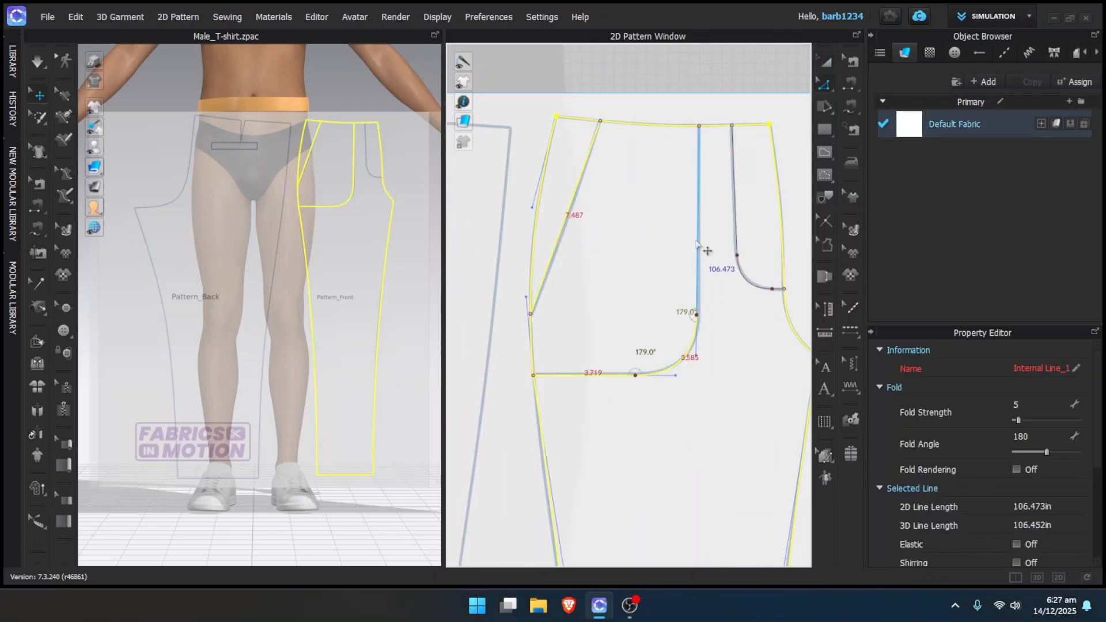
scroll(615, 440, "down", 3)
middle_click_drag(615, 439, 612, 255)
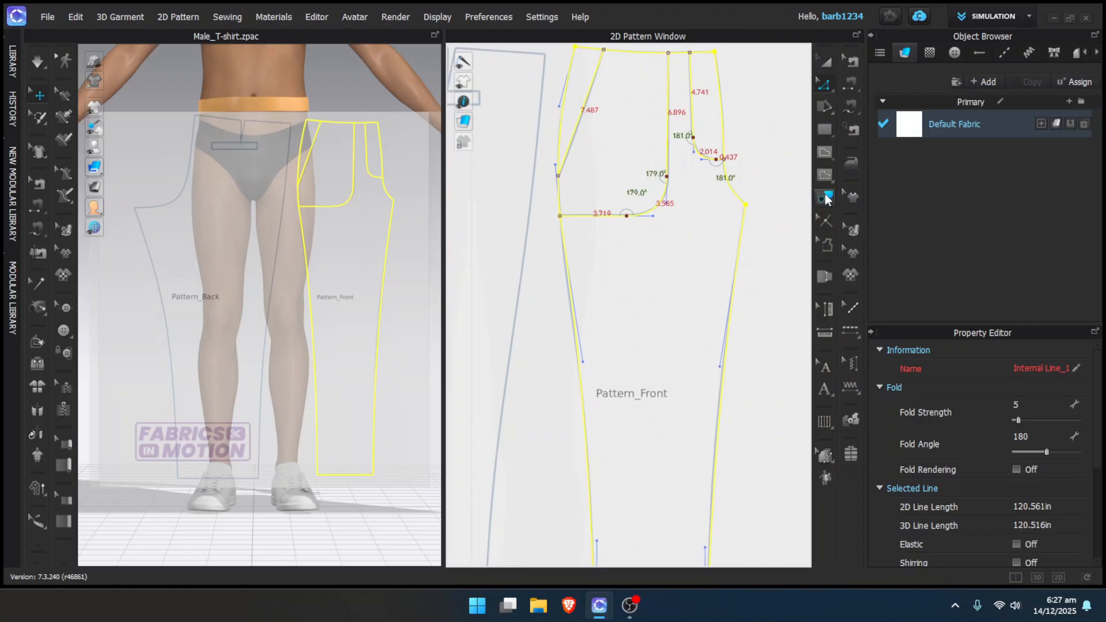
left_click(825, 197)
scroll(574, 242, "down", 4)
right_click(735, 257)
left_click(683, 255)
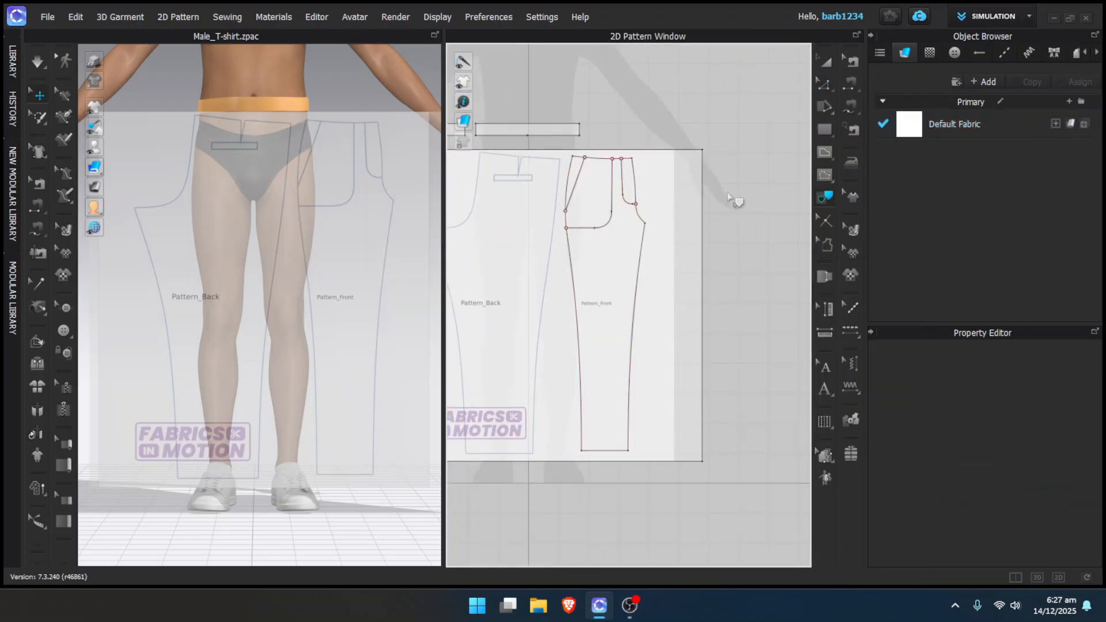
key("ctrl+a")
right_click(603, 225)
left_click(637, 229)
scroll(662, 231, "down", 3)
left_click(729, 282)
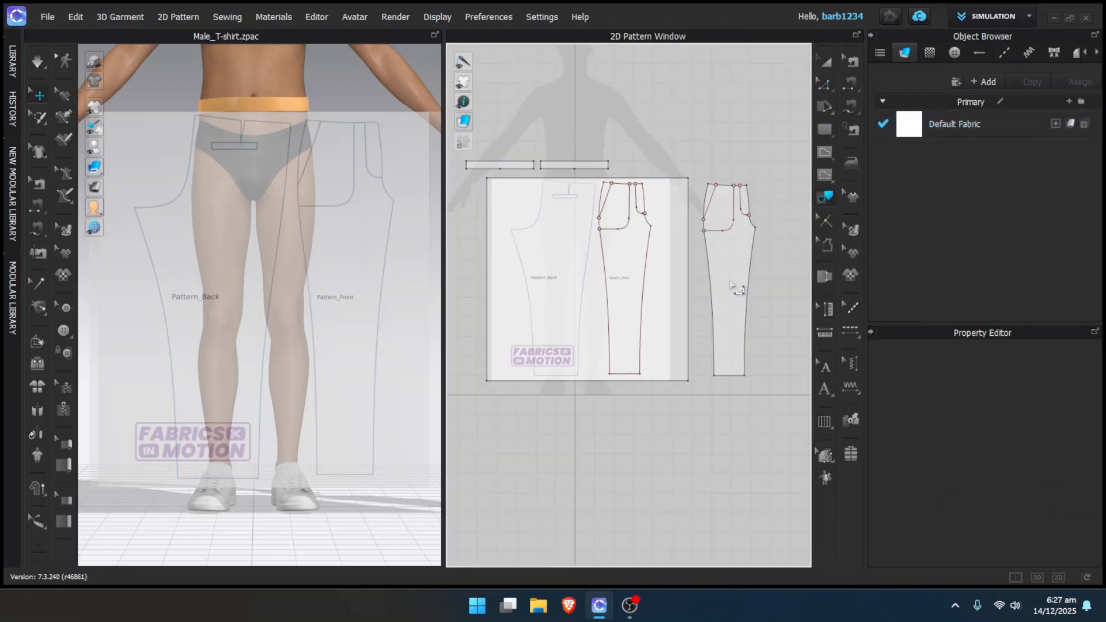
Trace the Pattern_Back outline, including the waist dart, as a closed internal polygon with straight segments between its corners
scroll(528, 214, "up", 4)
key("g")
scroll(563, 154, "up", 4)
left_click(567, 123)
scroll(567, 122, "down", 4)
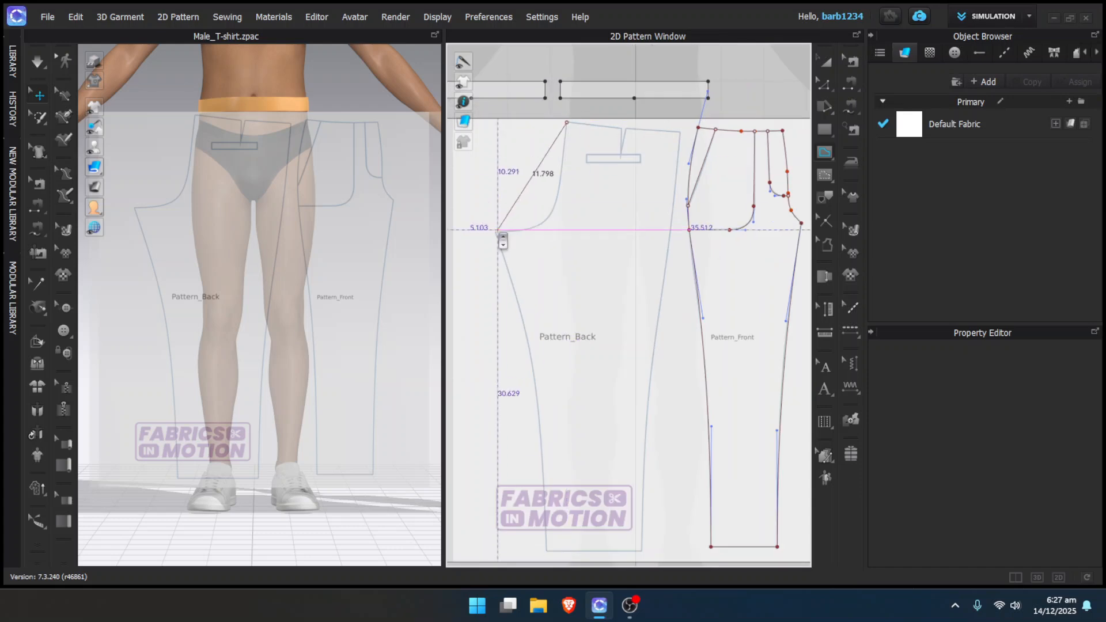
left_click(499, 230)
scroll(499, 230, "up", 2)
scroll(543, 461, "up", 5)
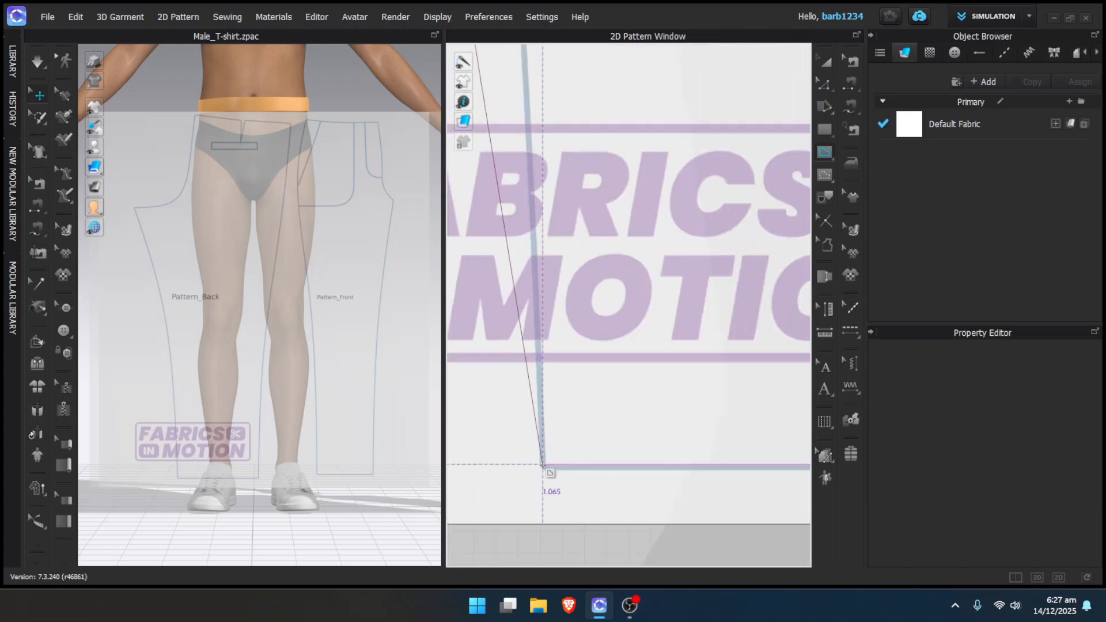
left_click(543, 464)
scroll(543, 464, "down", 6)
scroll(646, 457, "up", 4)
left_click(647, 456)
scroll(647, 457, "down", 3)
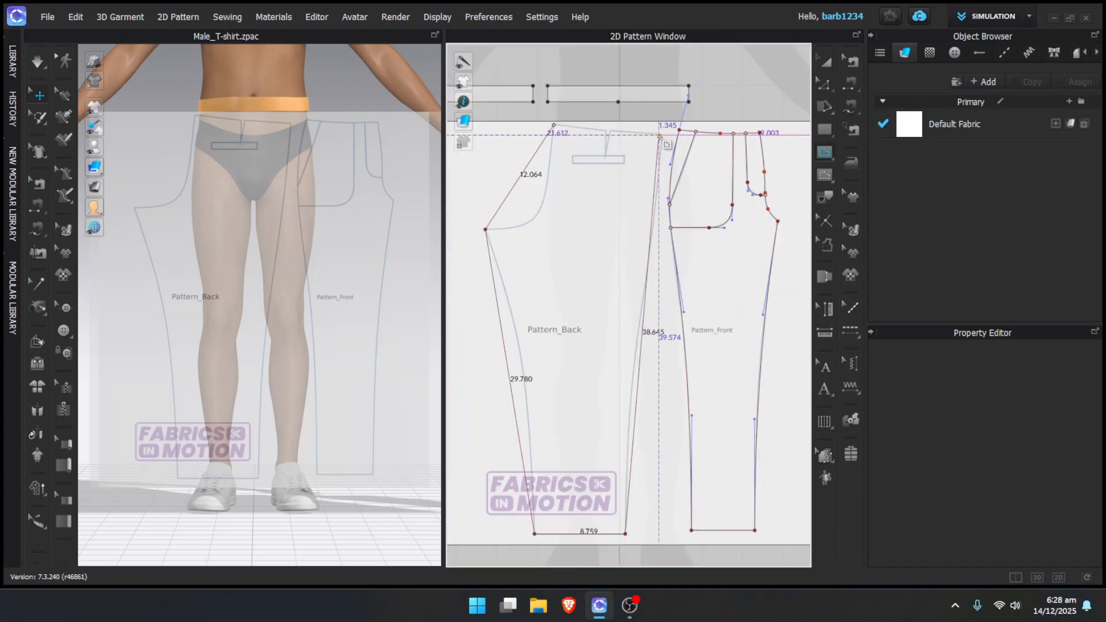
left_click(660, 136)
scroll(660, 135, "up", 6)
left_click(556, 119)
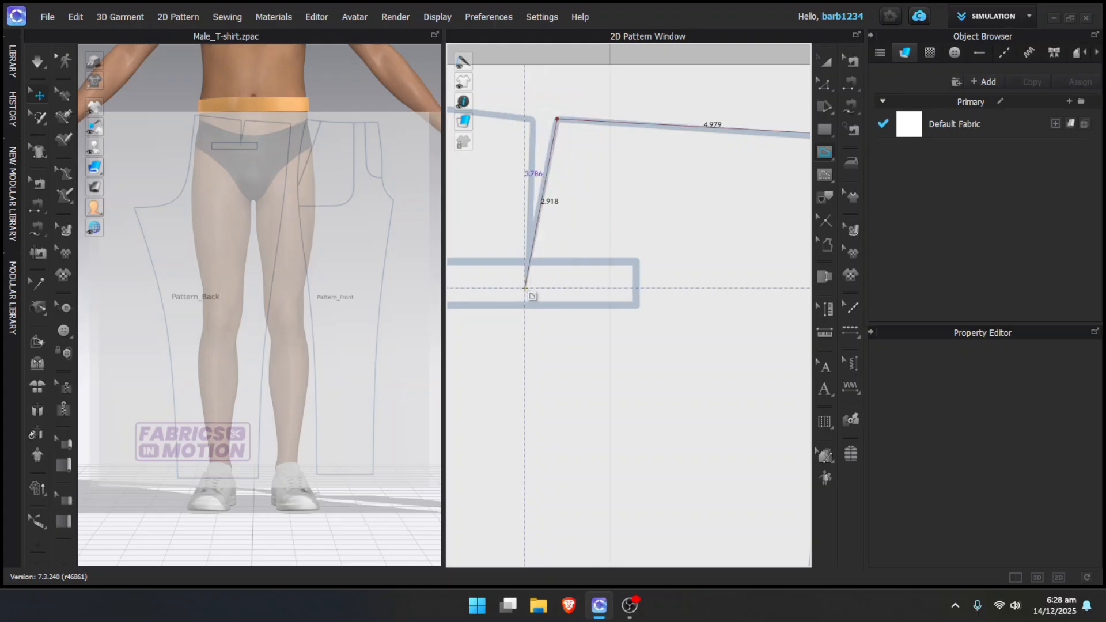
left_click(524, 288)
middle_click_drag(525, 288, 761, 358)
left_click(471, 157)
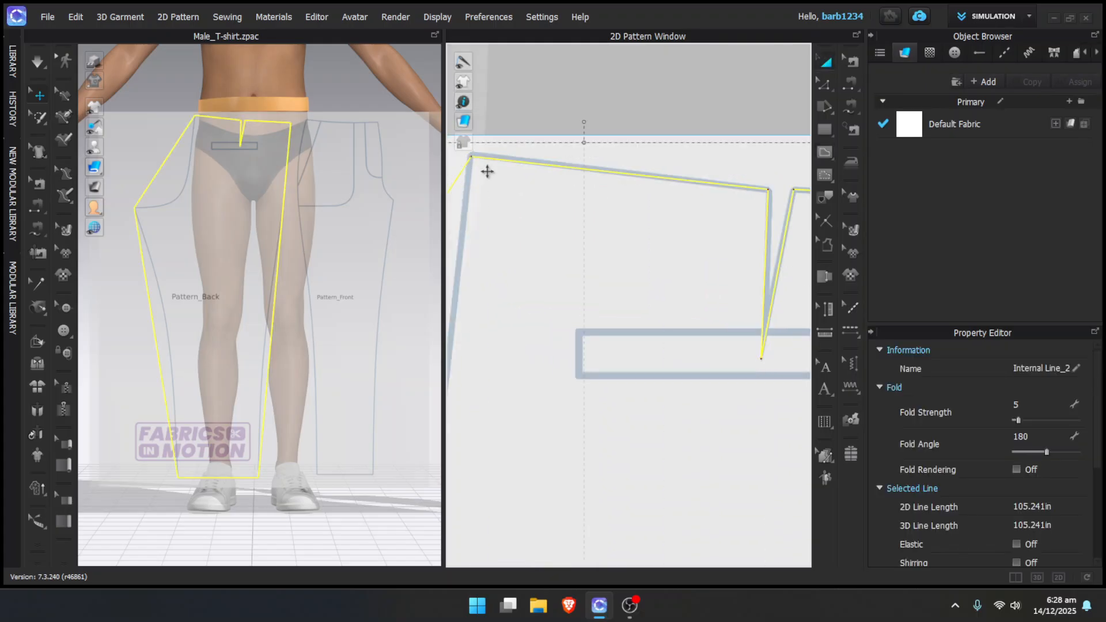
Curve the back outline's rise with two curve points and bend its inseam to follow the reference drawing
key("c")
scroll(572, 210, "down", 4)
middle_click_drag(586, 356, 623, 302)
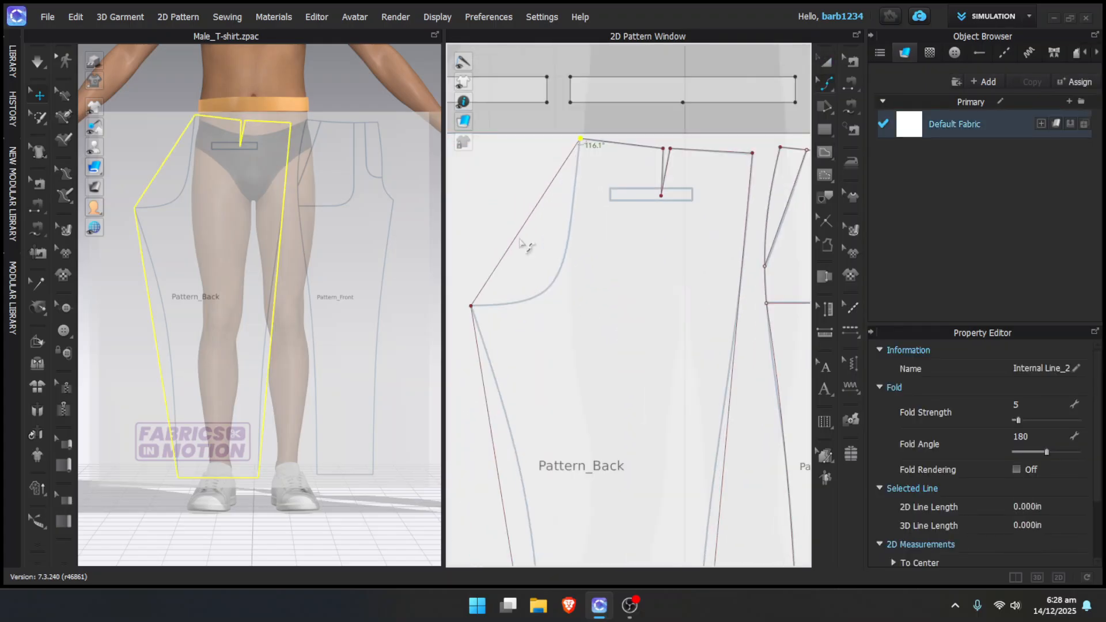
left_click_drag(512, 242, 545, 292)
left_click_drag(576, 242, 569, 231)
scroll(605, 298, "down", 2)
middle_click_drag(605, 299, 598, 123)
left_click_drag(517, 301, 535, 293)
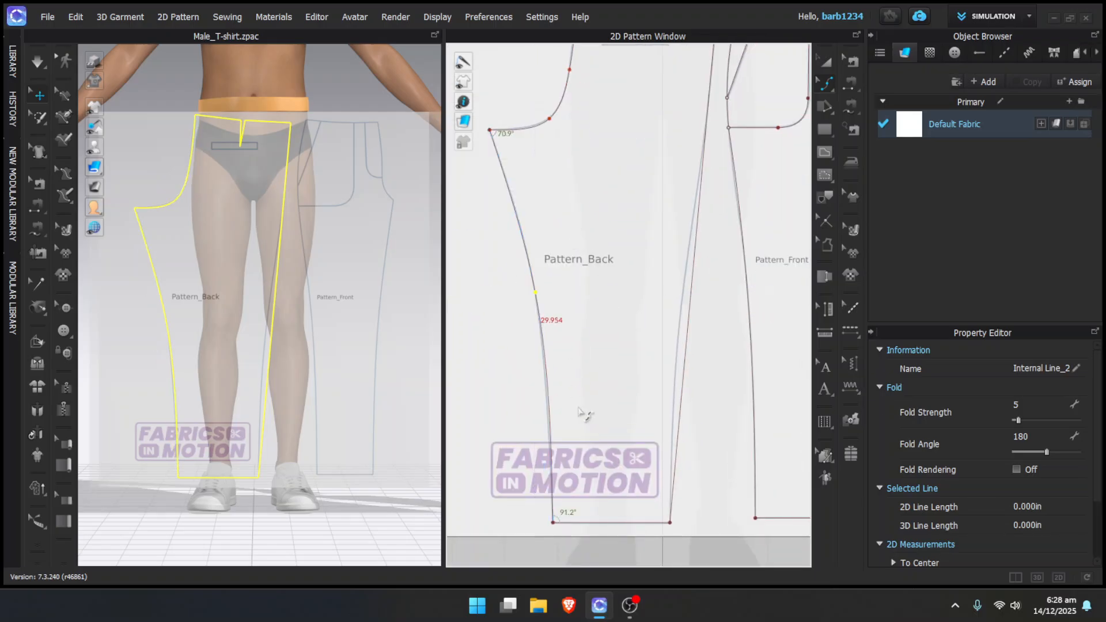
Curve the back outline's side seam at the upper and lower leg to follow the reference drawing
middle_click_drag(565, 454, 495, 452)
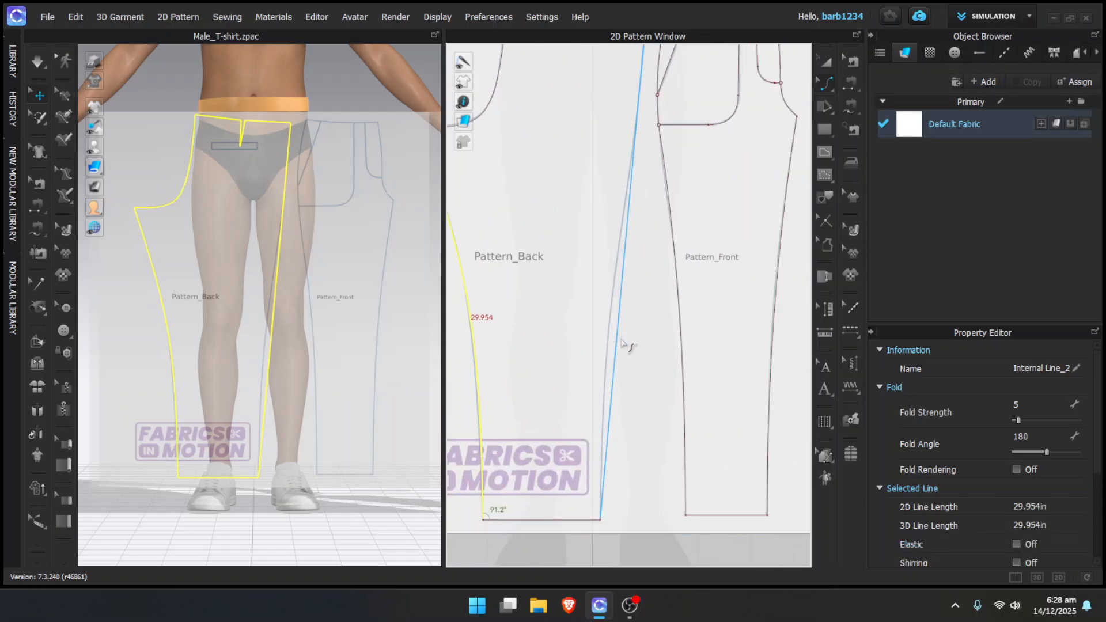
left_click(616, 343)
left_click_drag(610, 340, 609, 340)
middle_click_drag(610, 242, 607, 348)
scroll(628, 243, "up", 3)
left_click(610, 350)
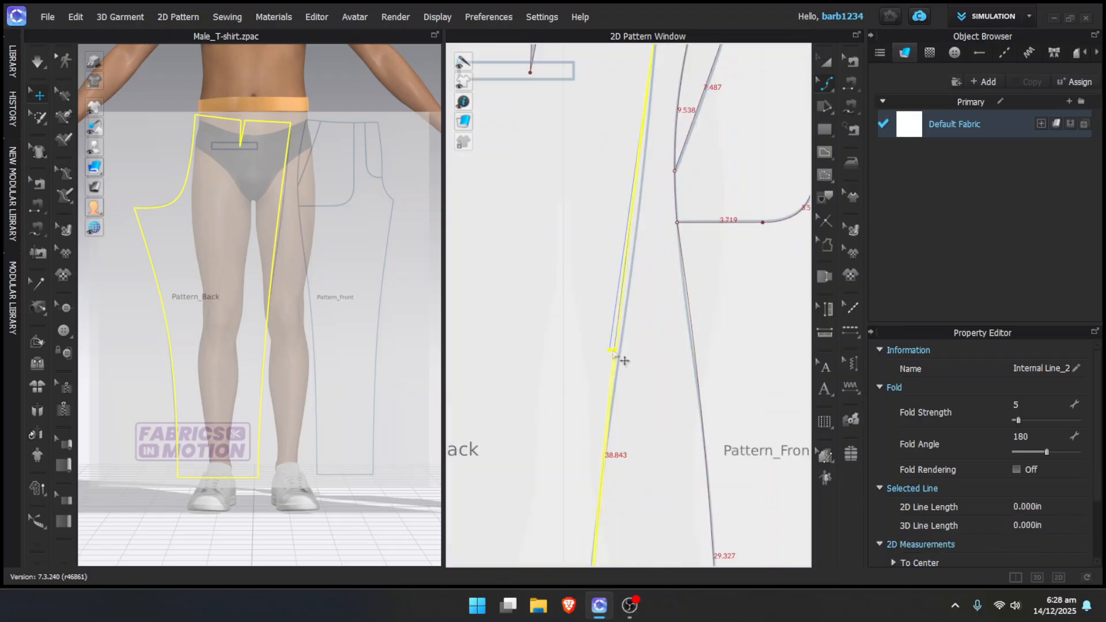
scroll(620, 358, "down", 5)
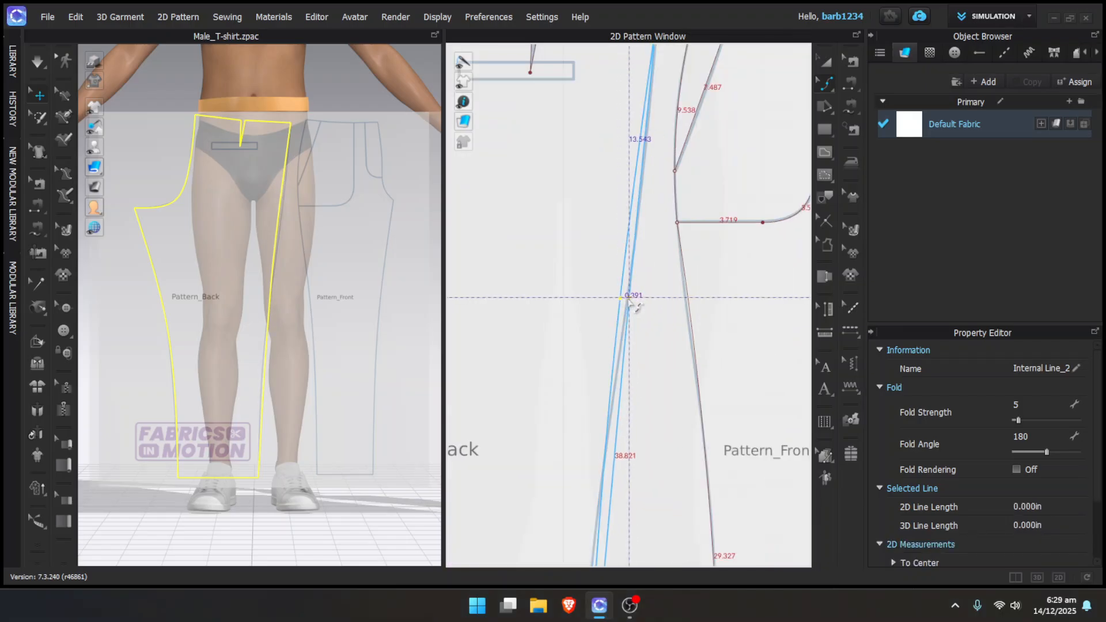
middle_click_drag(658, 377, 687, 247)
left_click_drag(655, 339, 649, 337)
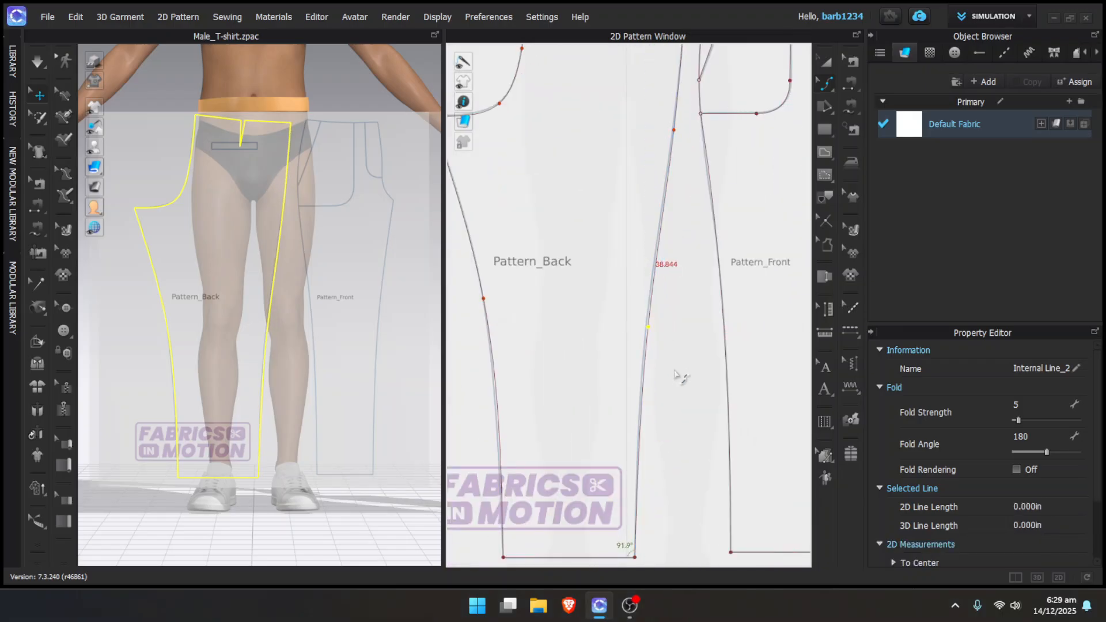
Trace the back welt pocket below the waist dart as a closed internal rectangle about 4.8 in wide
scroll(679, 374, "down", 2)
key("g")
scroll(624, 114, "up", 6)
left_click(516, 251)
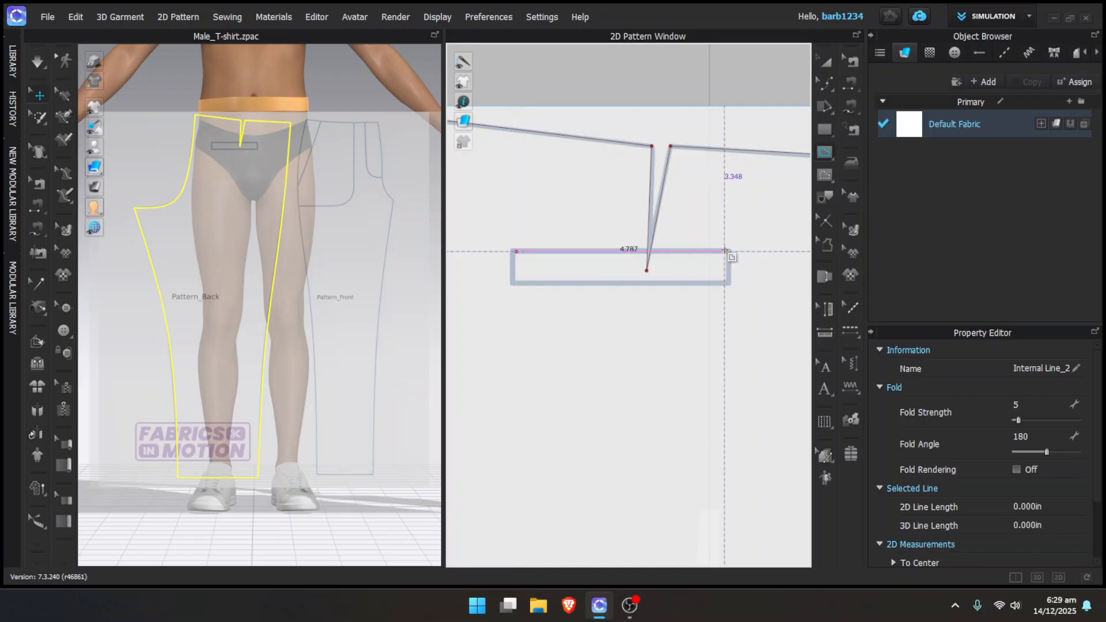
left_click(728, 252)
left_click(729, 287)
left_click(516, 286)
left_click(516, 251)
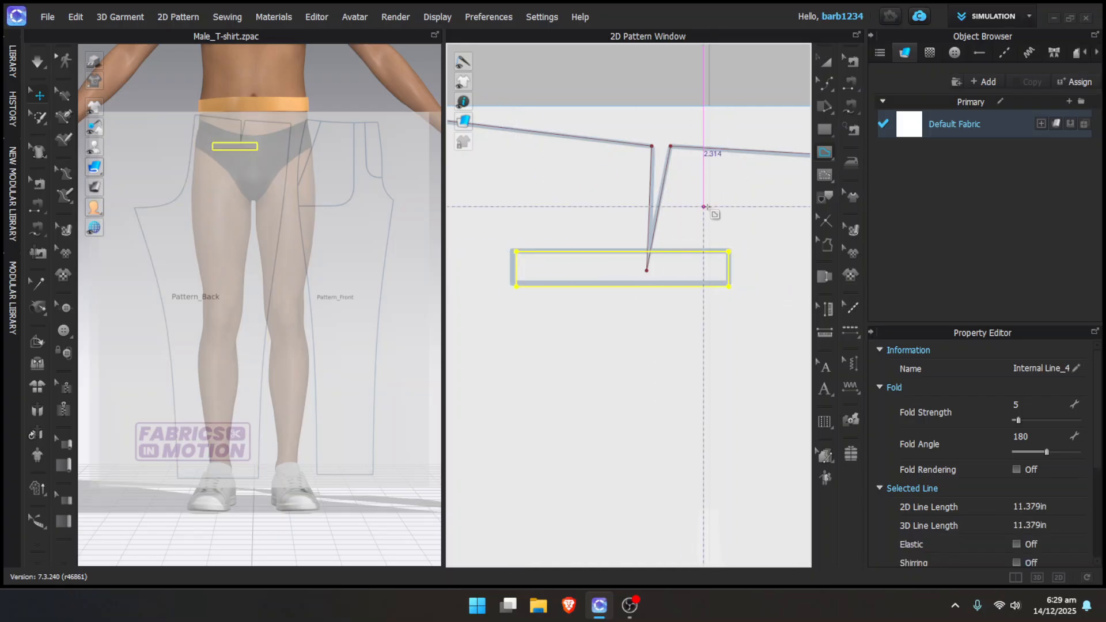
Trace the back outline with its waist dart and welt pocket as a separate pattern piece, placed beside the reference graphic
key("a")
left_click(642, 147)
left_click(825, 197)
scroll(713, 269, "down", 5)
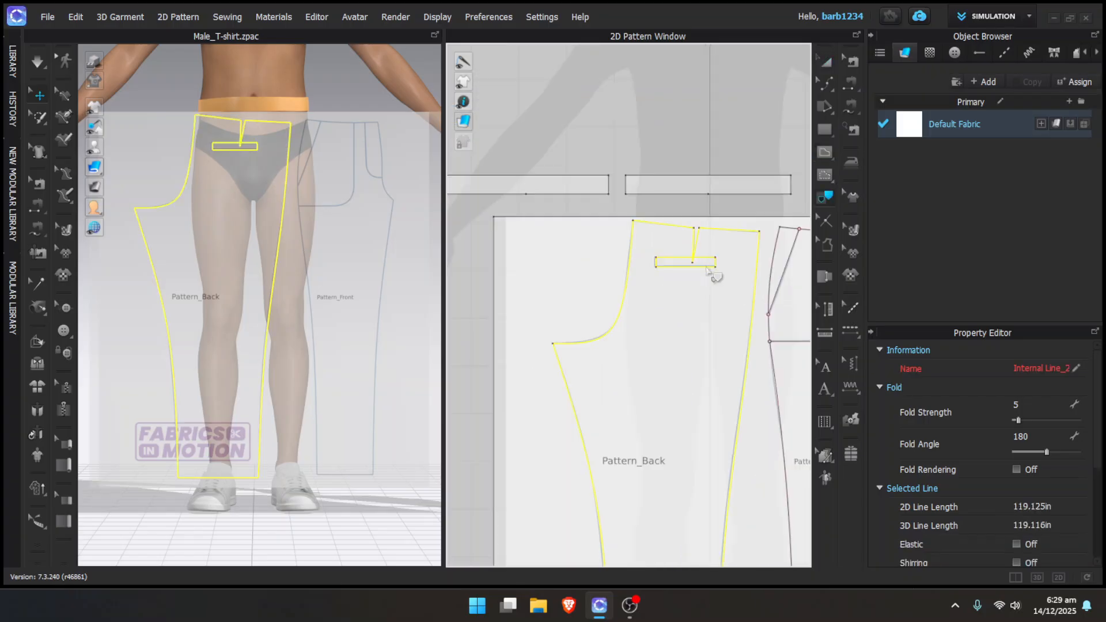
right_click(713, 276)
left_click(749, 274)
scroll(755, 278, "down", 5)
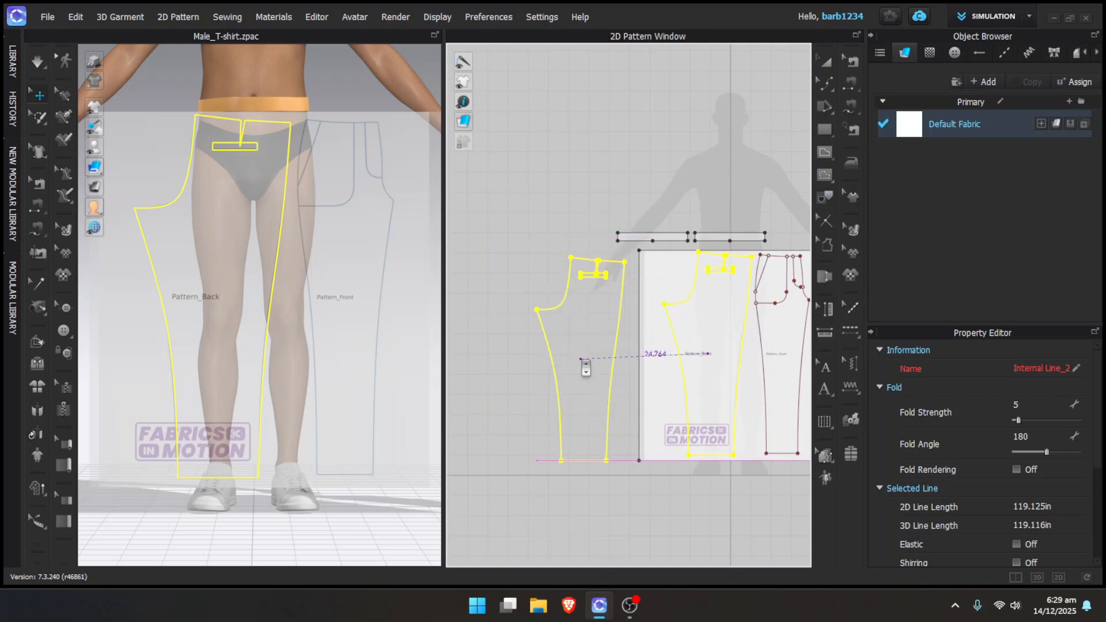
left_click(583, 365)
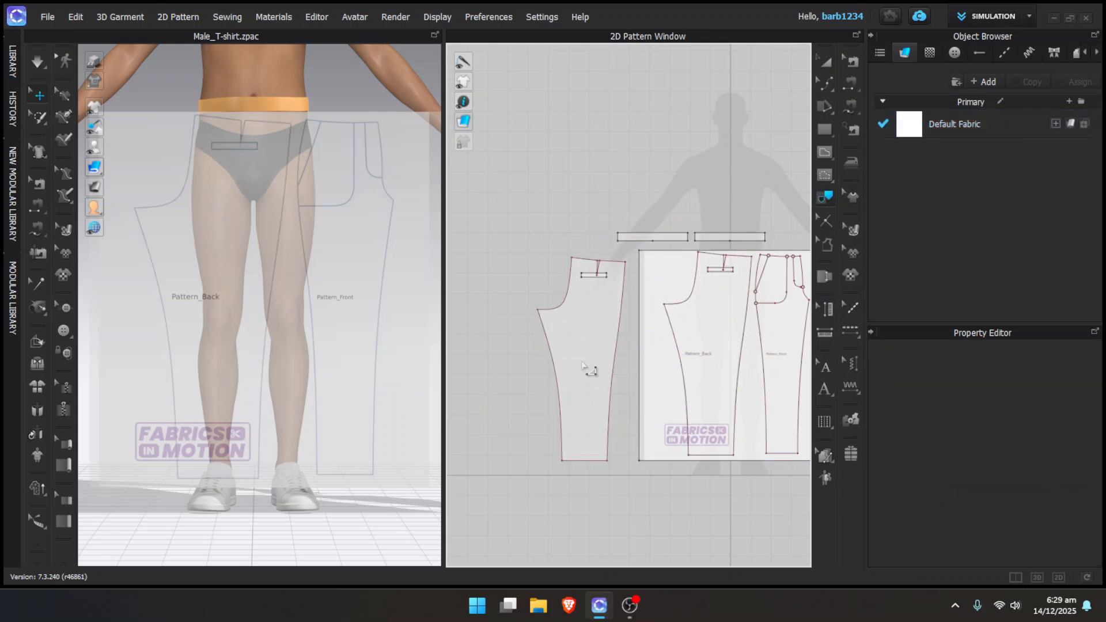
Delete the Pants_M reference graphic piece from the pattern workspace
left_click(663, 366)
right_click(664, 366)
left_click(681, 55)
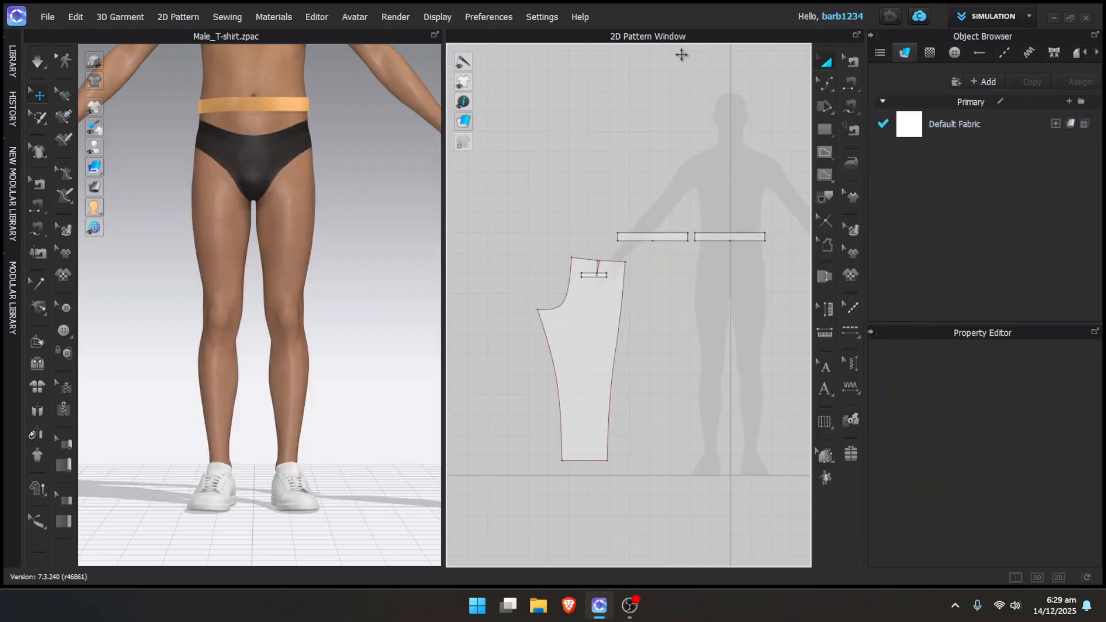
Shift the duplicate internal outline off the back piece and move the front piece beside it, below the waistbands
left_click_drag(594, 343, 636, 341)
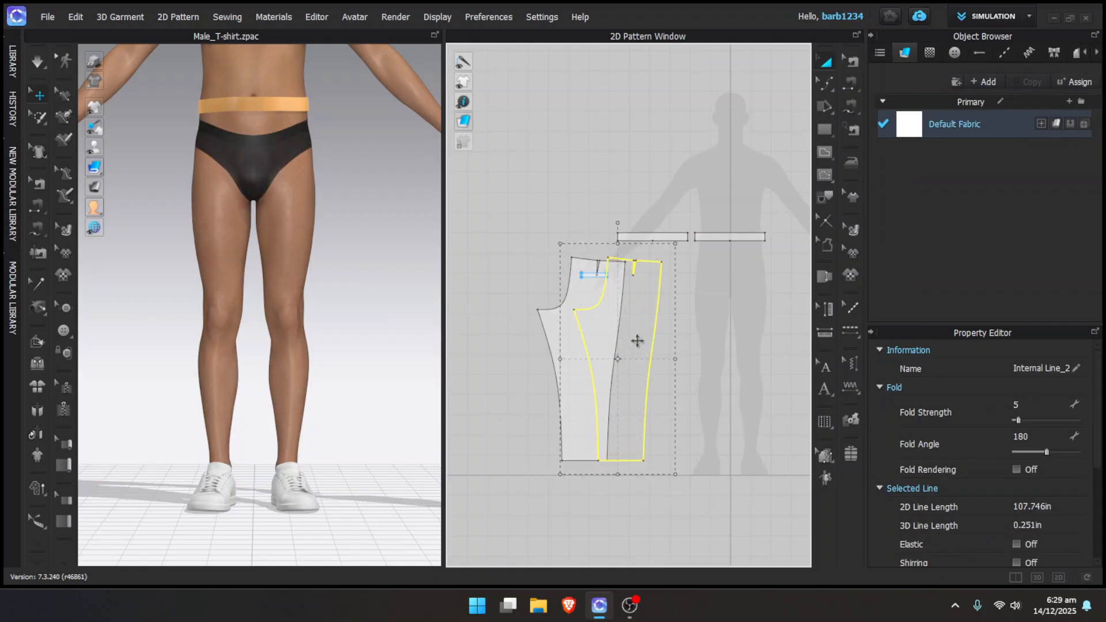
middle_click_drag(695, 347, 555, 342)
left_click_drag(749, 344, 570, 354)
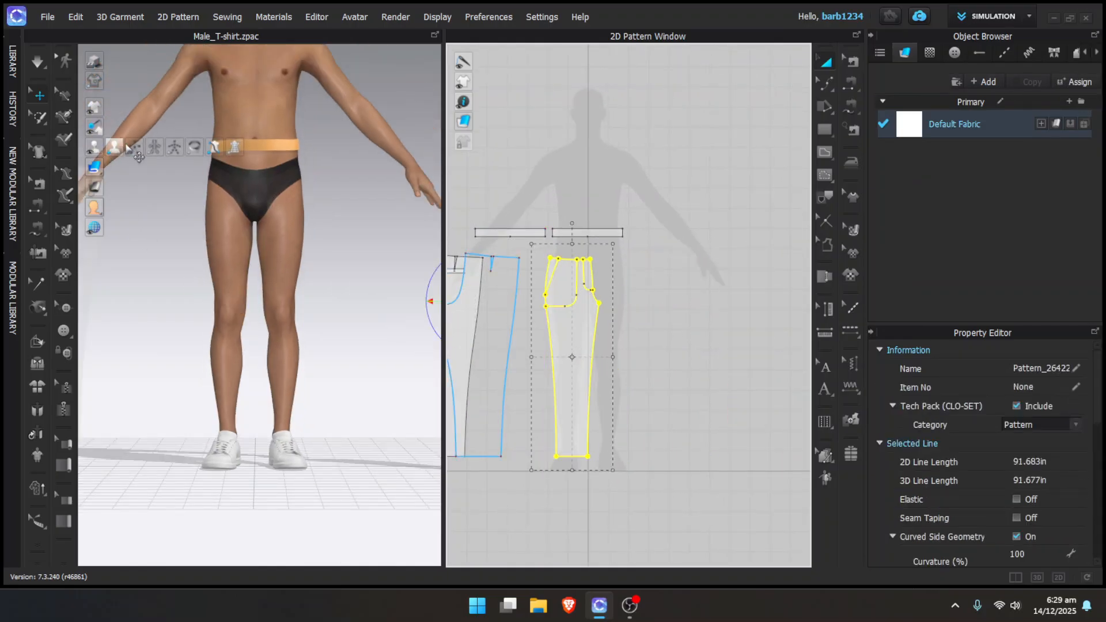
Arrange the front and back pieces around the same leg using the avatar's knee arrangement points, and hide the points
left_click(129, 148)
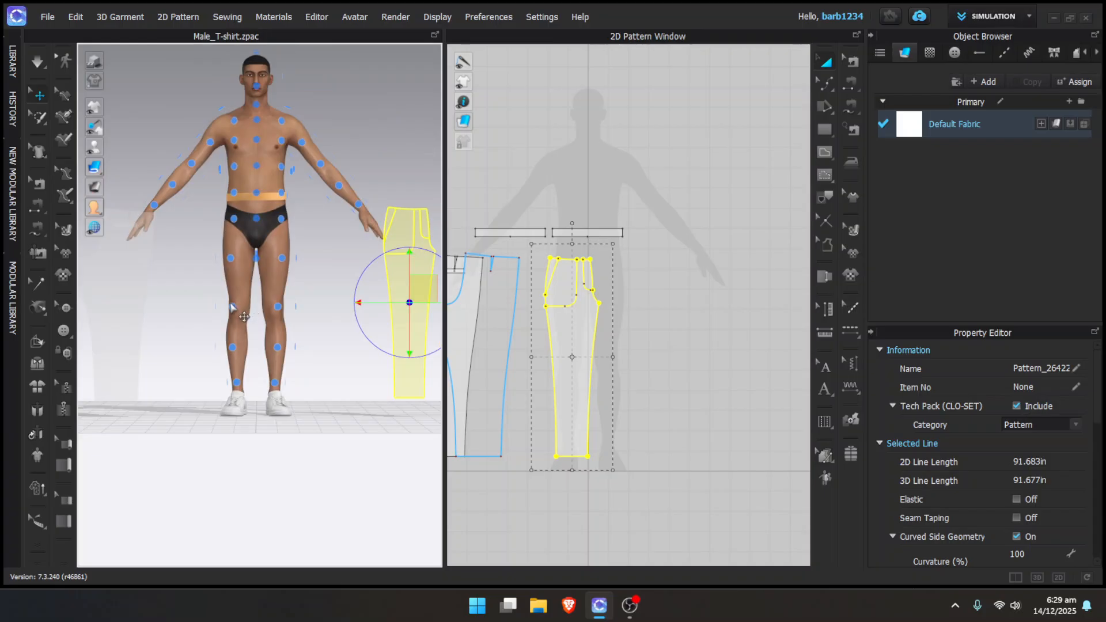
left_click(232, 308)
right_click_drag(177, 308, 477, 328)
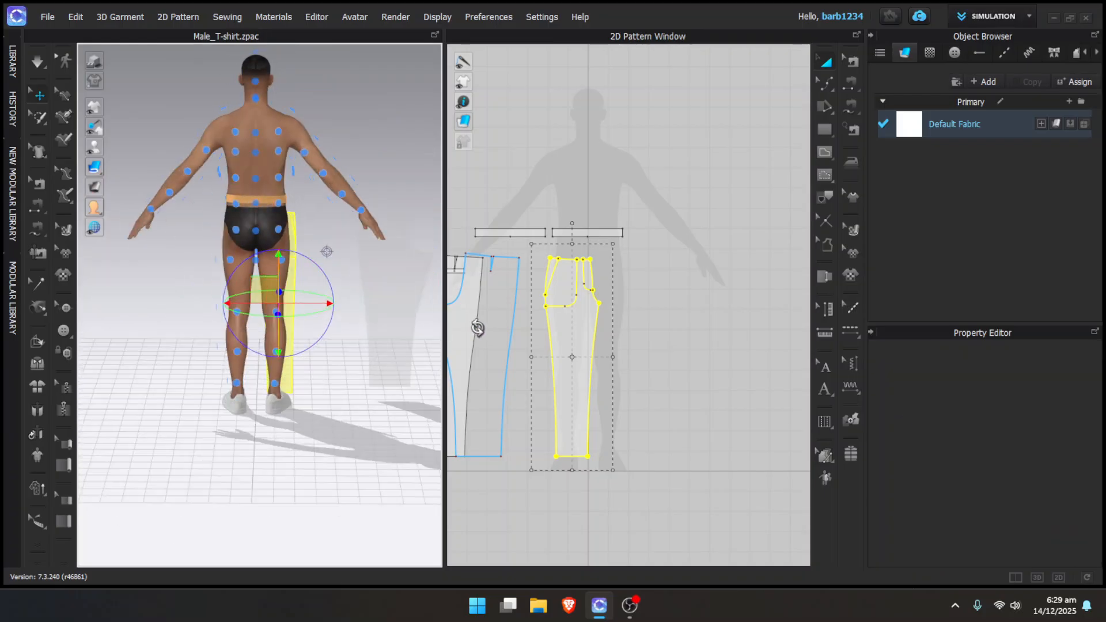
left_click(392, 309)
left_click(279, 314)
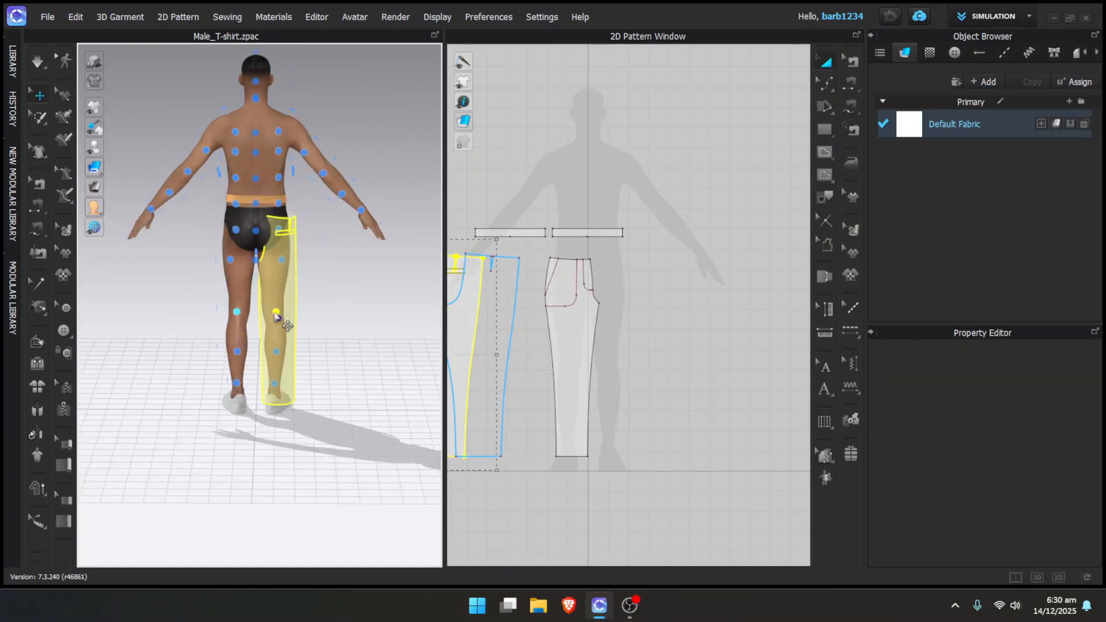
left_click(95, 167)
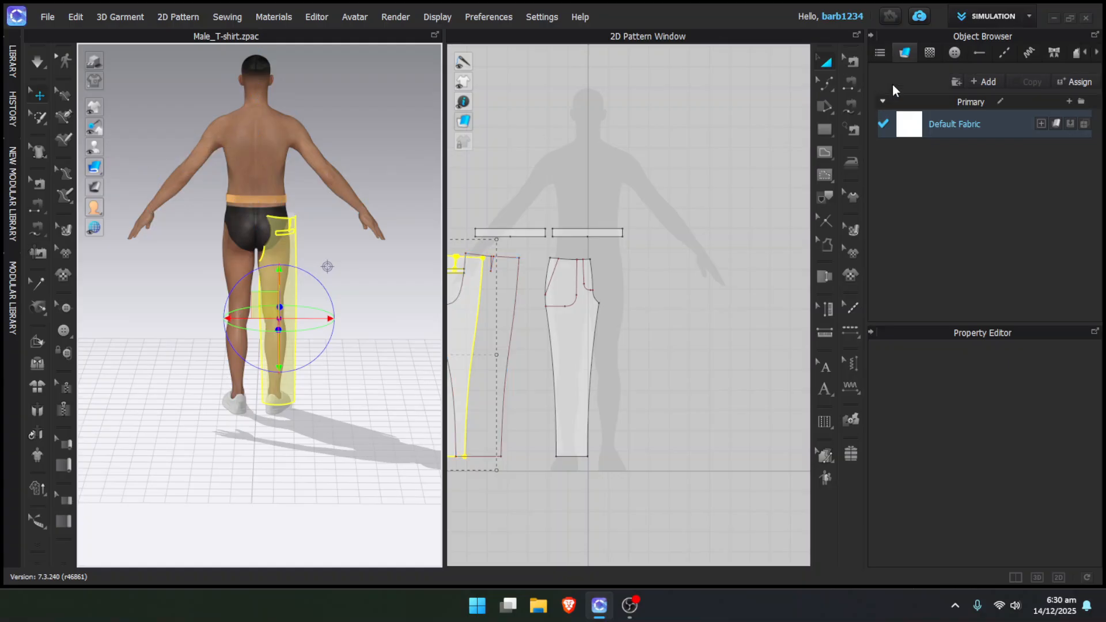
Set the Default Fabric's opacity to 100
left_click(919, 122)
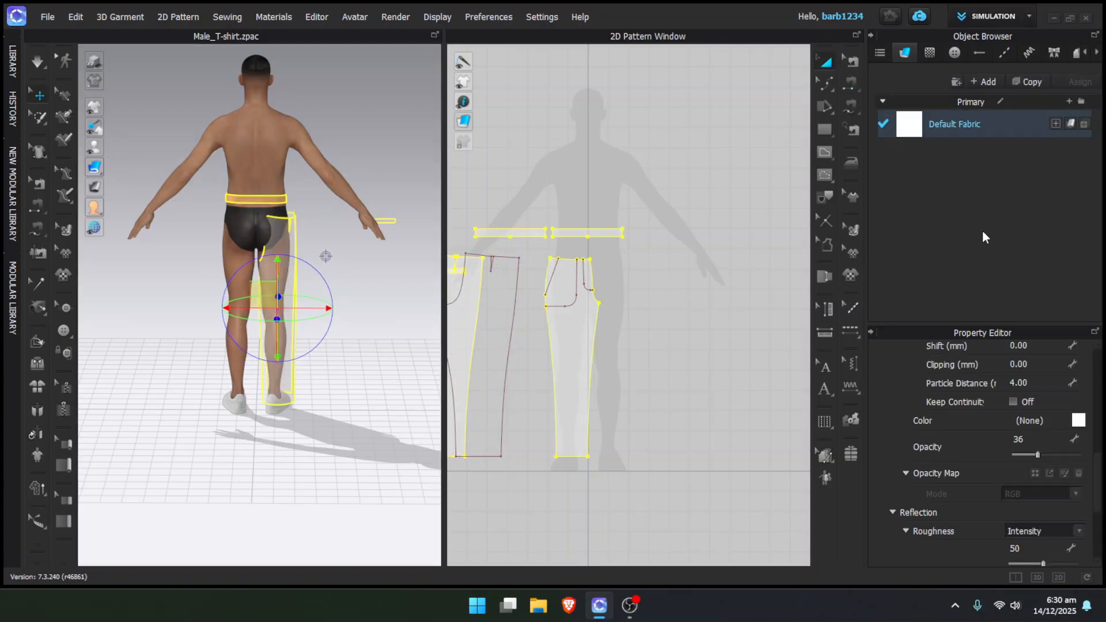
scroll(1049, 428, "down", 5)
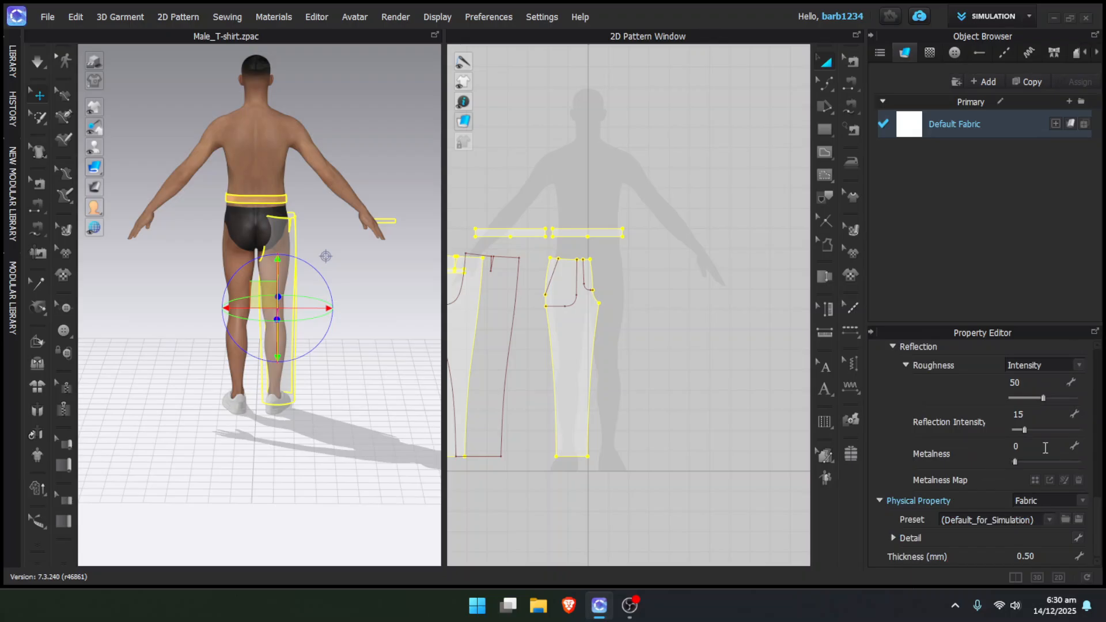
scroll(1042, 435, "up", 3)
left_click_drag(1037, 414, 1095, 409)
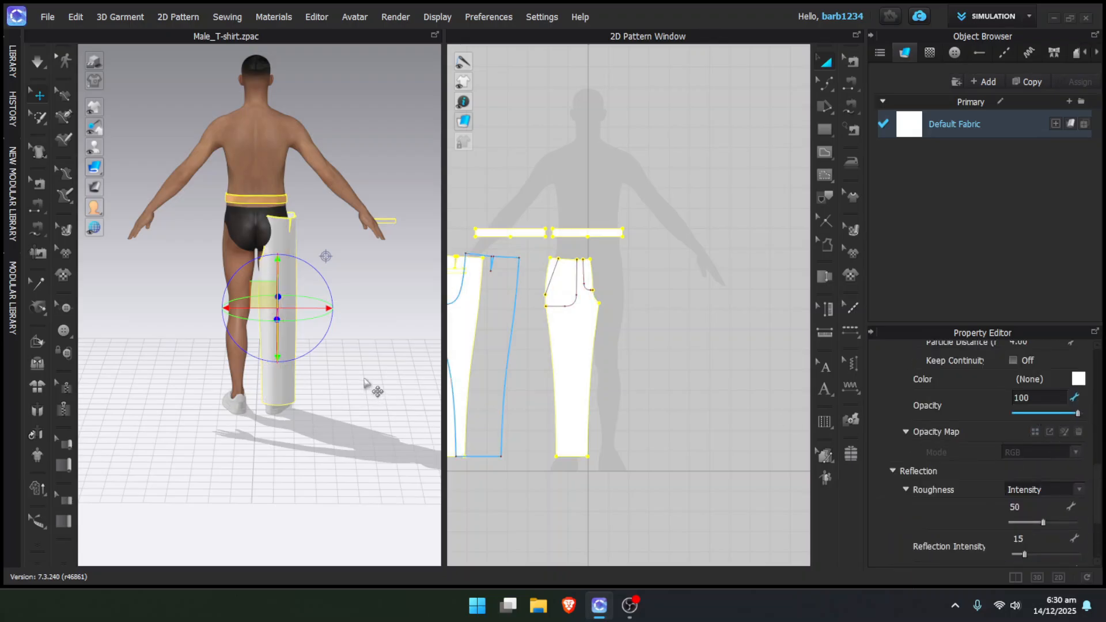
Delete the duplicate internal outline that extends beyond the back piece
key("2")
scroll(327, 395, "down", 2)
middle_click_drag(644, 247, 800, 246)
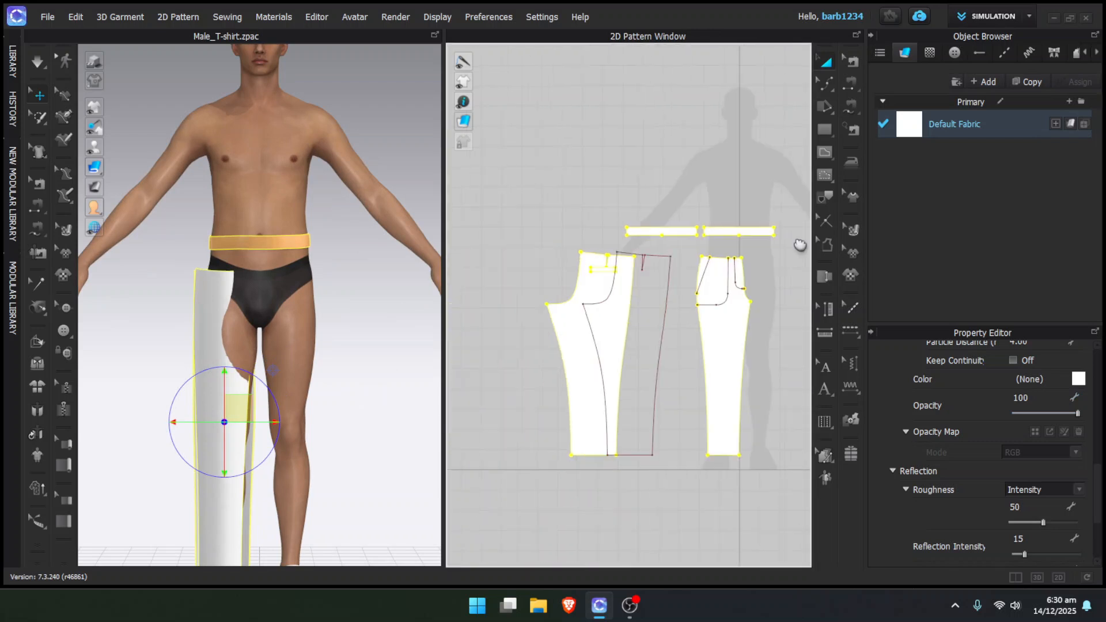
right_click(674, 293)
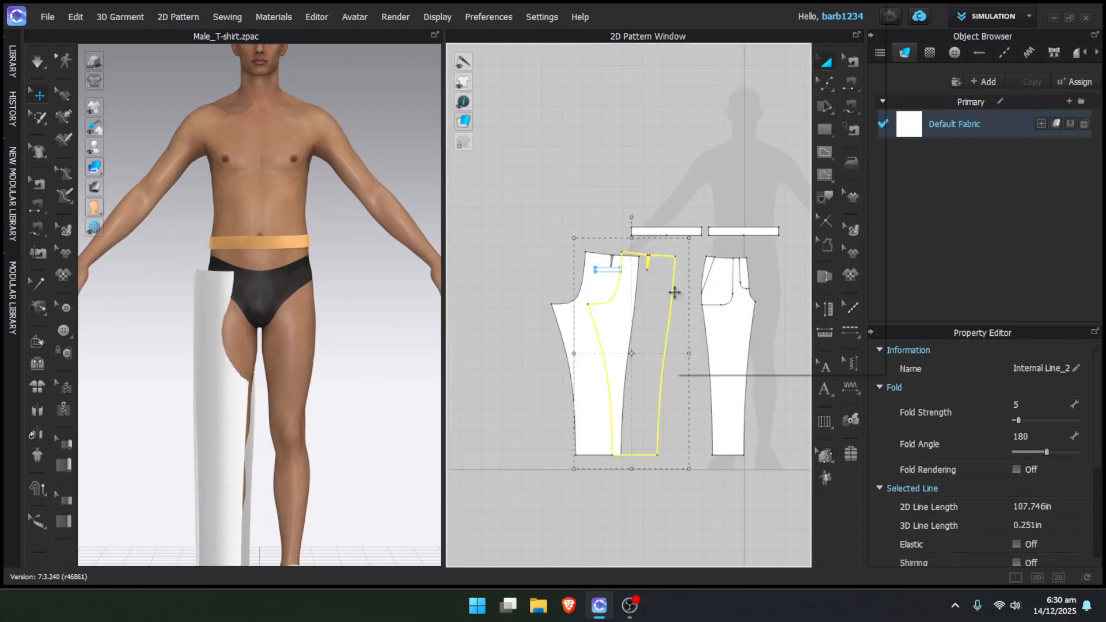
left_click(697, 24)
Freeze both waistband pieces
left_click_drag(622, 192, 793, 253)
right_click(765, 236)
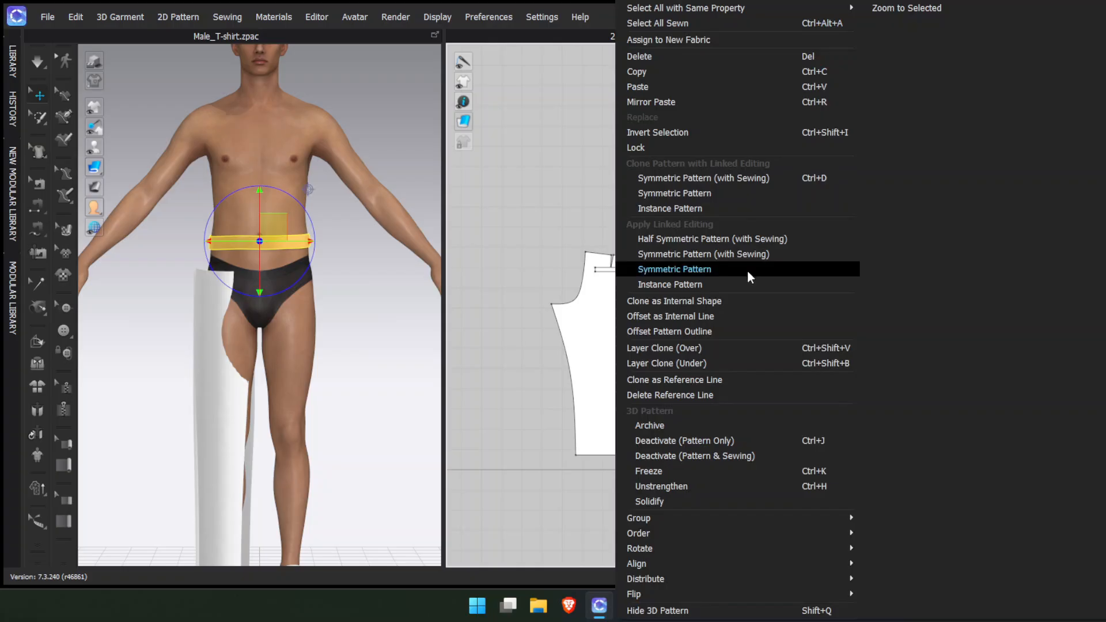
left_click(685, 464)
Join the front piece's full waist edge to the nearer half of the front waistband's lower edge with M:N Free Sewing
middle_click_drag(694, 388, 657, 350)
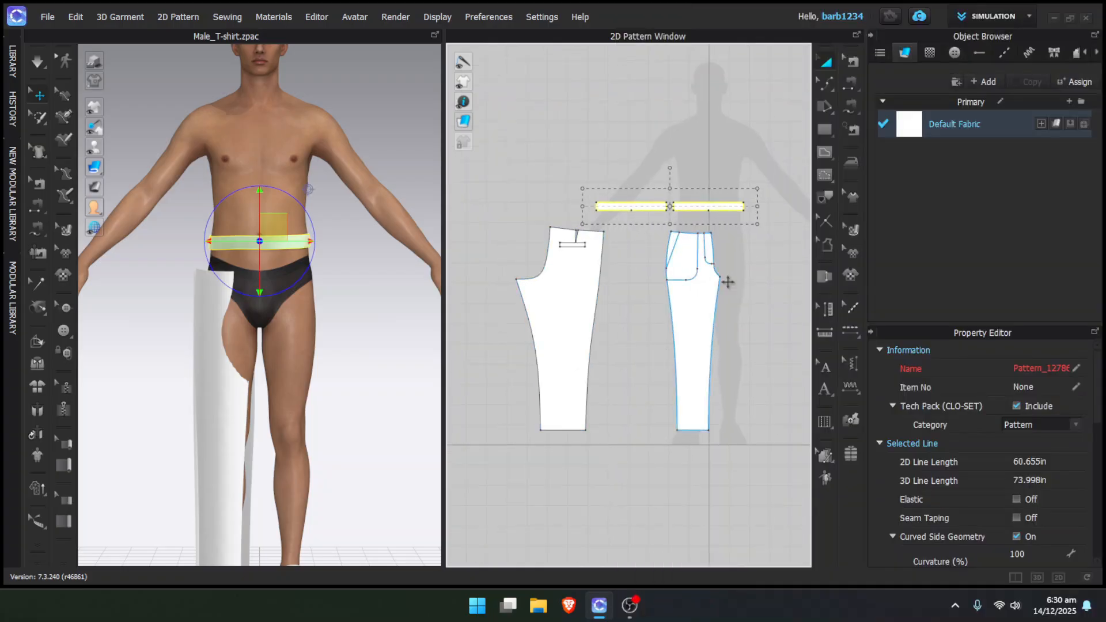
left_click(849, 85)
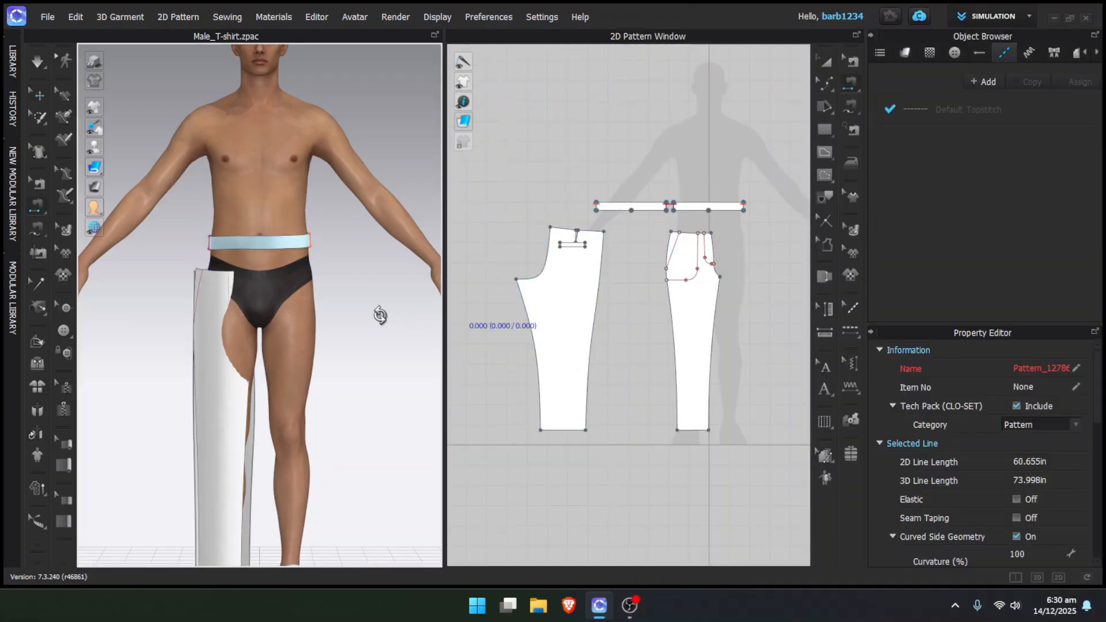
right_click_drag(378, 313, 380, 327)
scroll(201, 306, "down", 3)
middle_click_drag(198, 288, 361, 309)
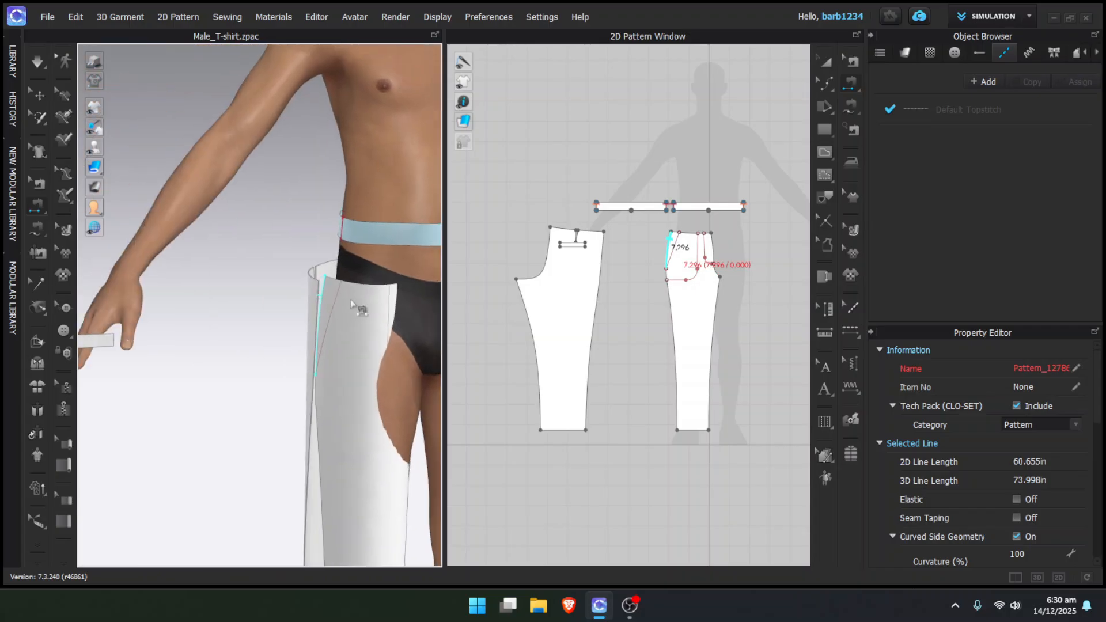
scroll(730, 228, "down", 3)
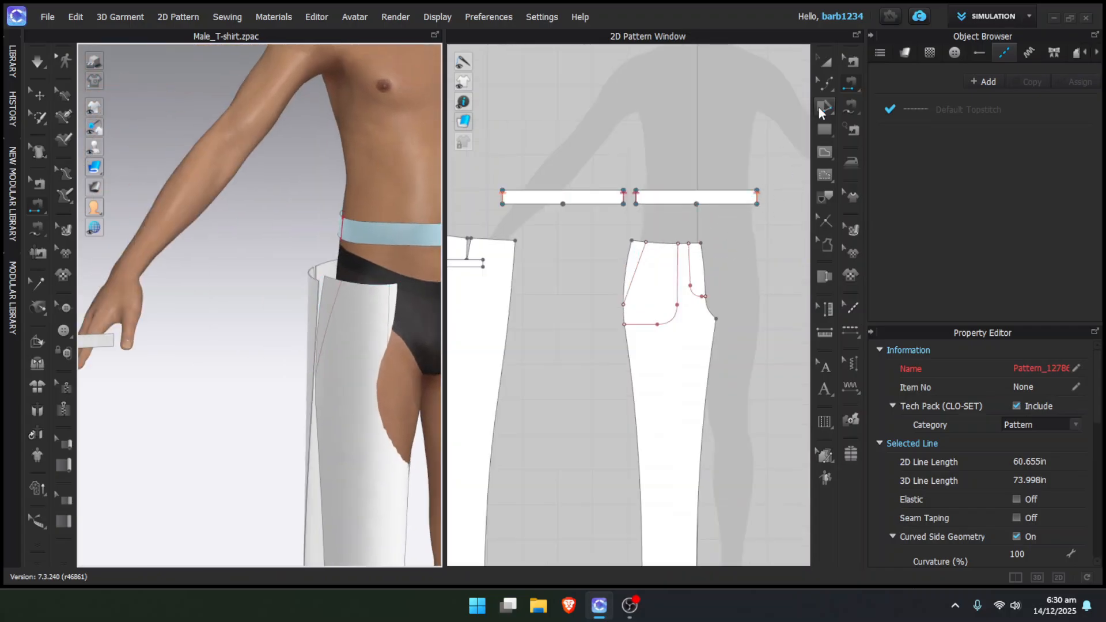
left_click(853, 106)
left_click(883, 118)
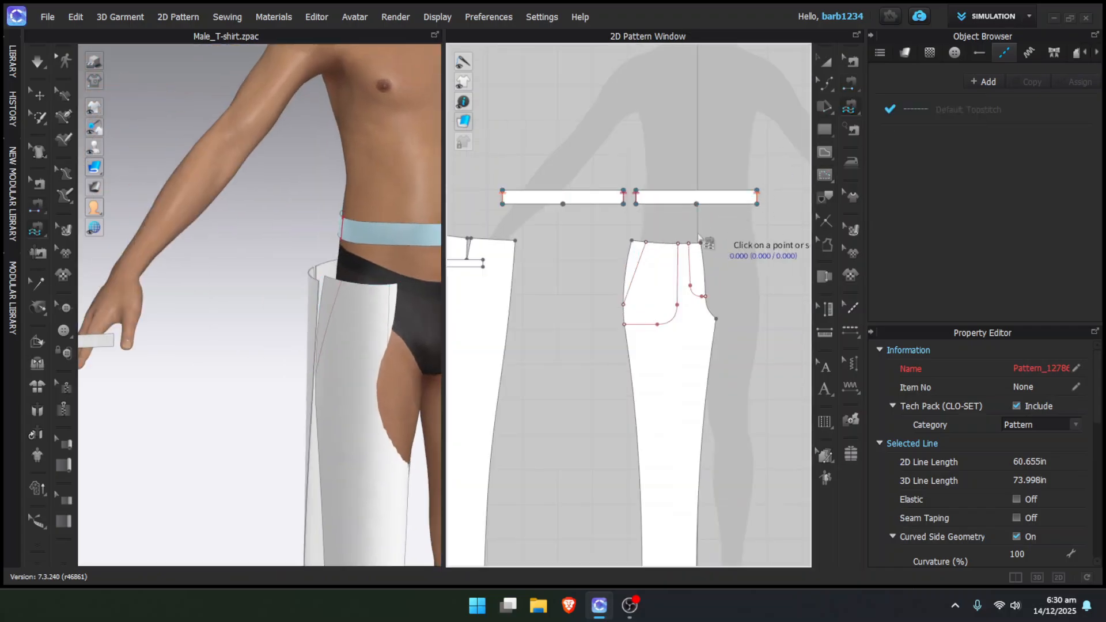
left_click(632, 242)
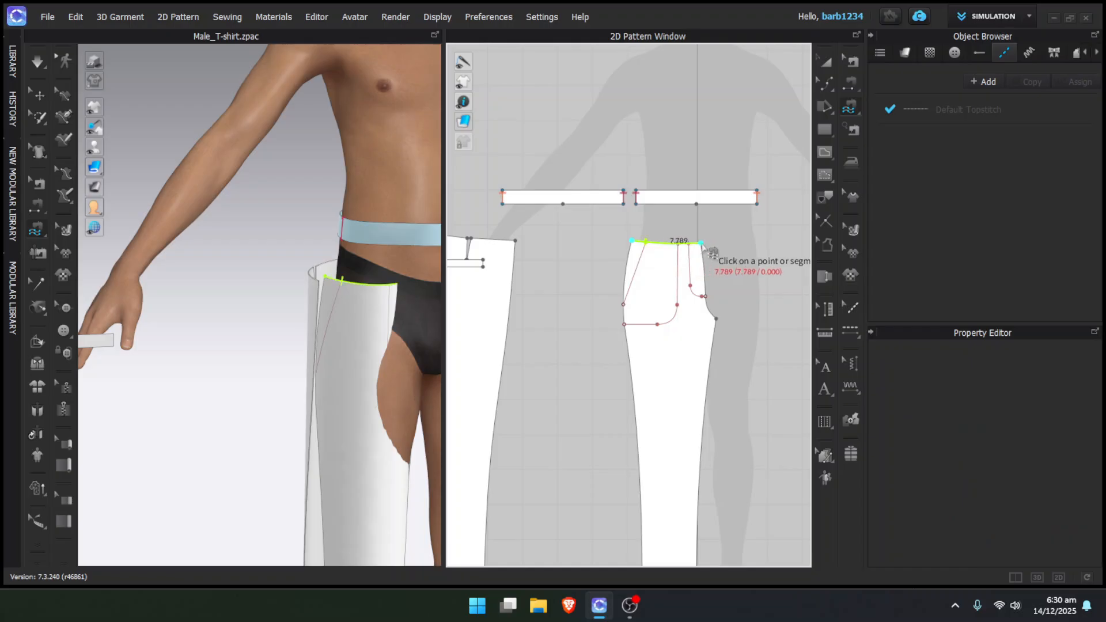
left_click(702, 243)
key("Return")
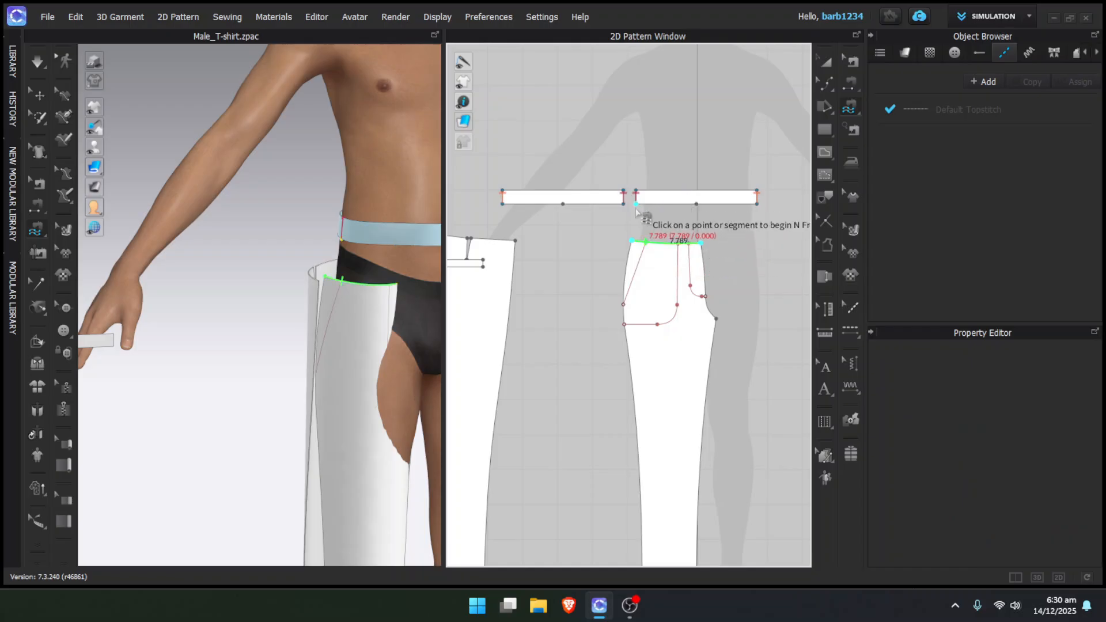
left_click(695, 207)
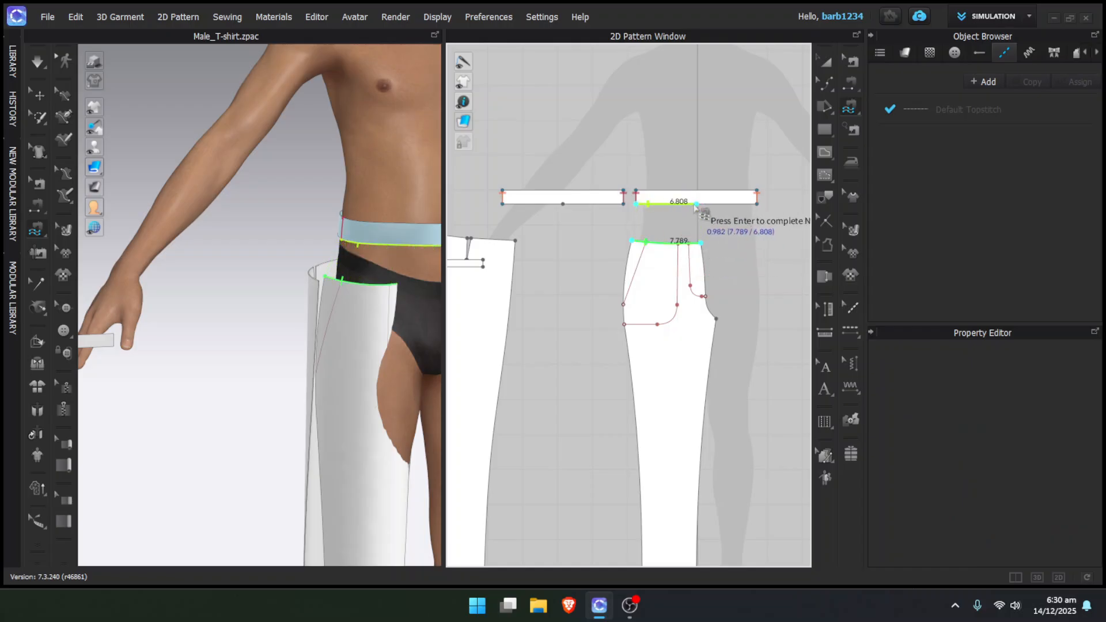
key("Return")
Join the back piece's two waist segments beside the dart to the adjacent half of the back waistband with M:N Free Sewing
scroll(698, 260, "down", 3)
scroll(615, 249, "up", 3)
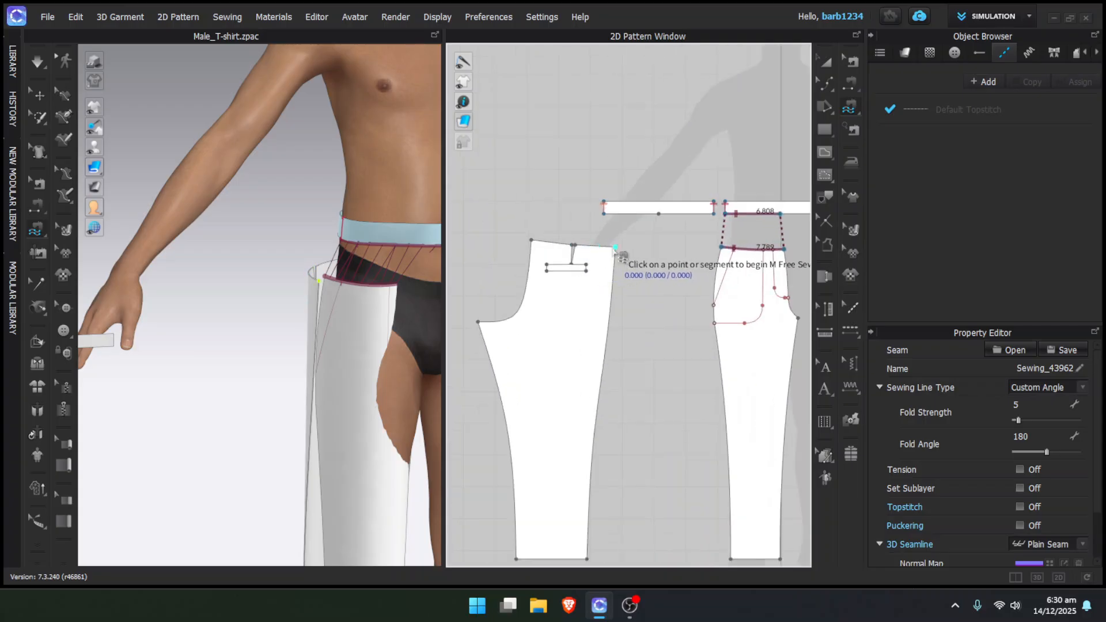
scroll(574, 248, "up", 2)
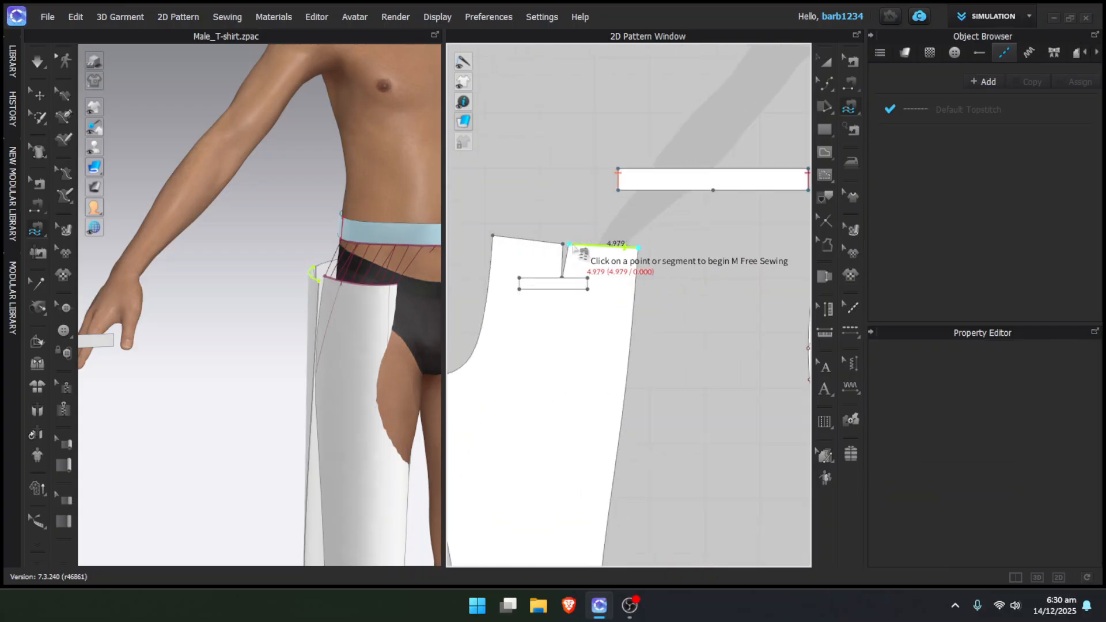
left_click(575, 247)
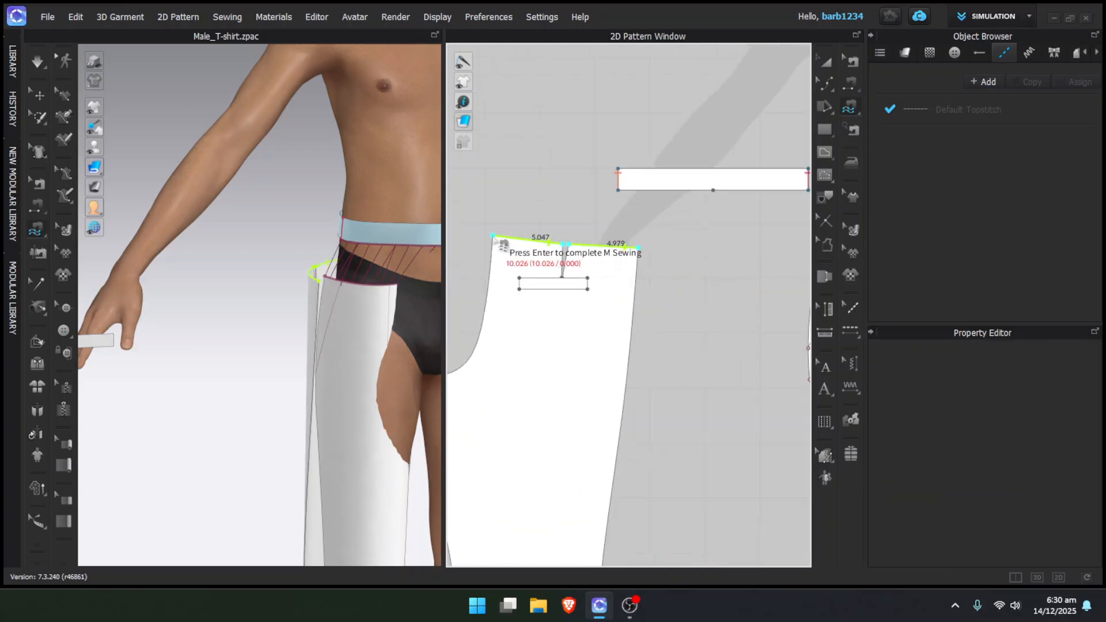
key("Return")
scroll(613, 234, "up", 2)
middle_click_drag(612, 233, 573, 279)
middle_click_drag(801, 231, 722, 271)
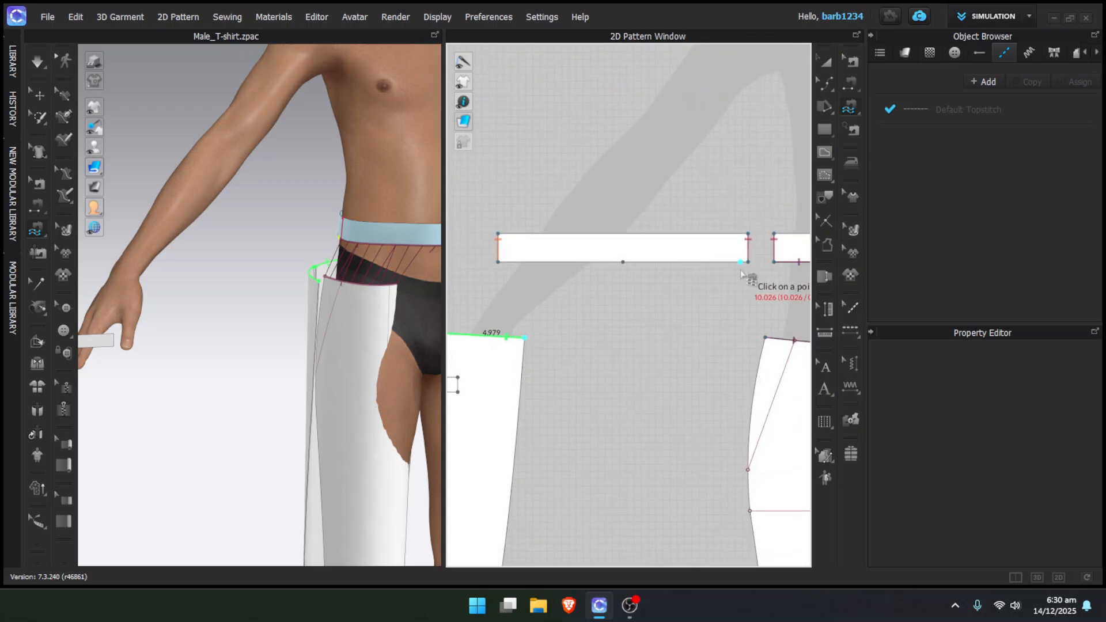
left_click(624, 263)
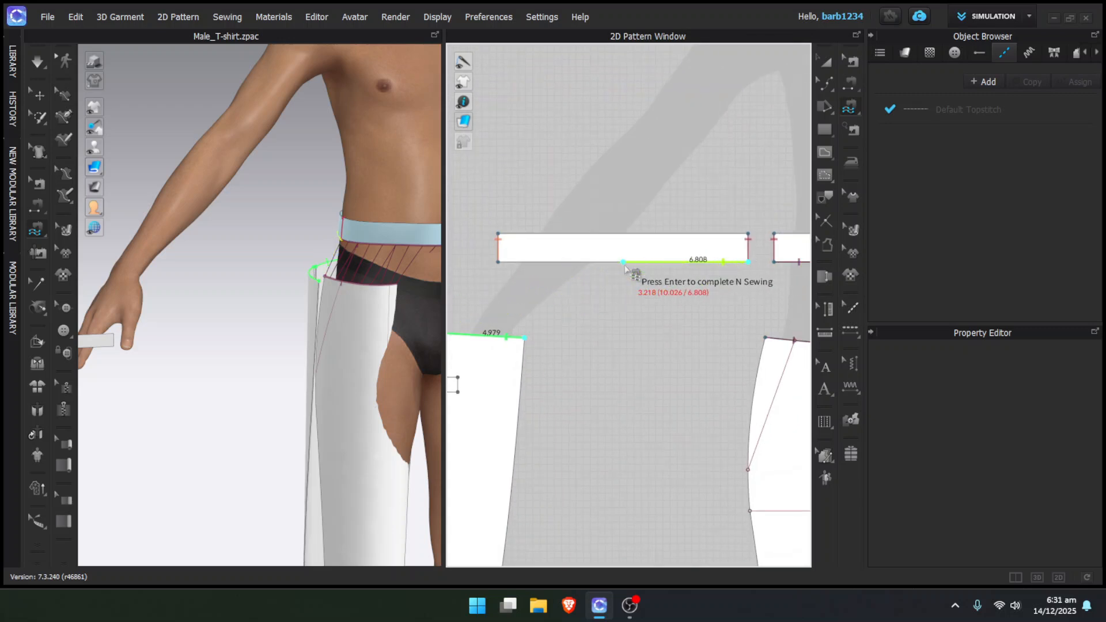
key("Return")
scroll(625, 268, "down", 2)
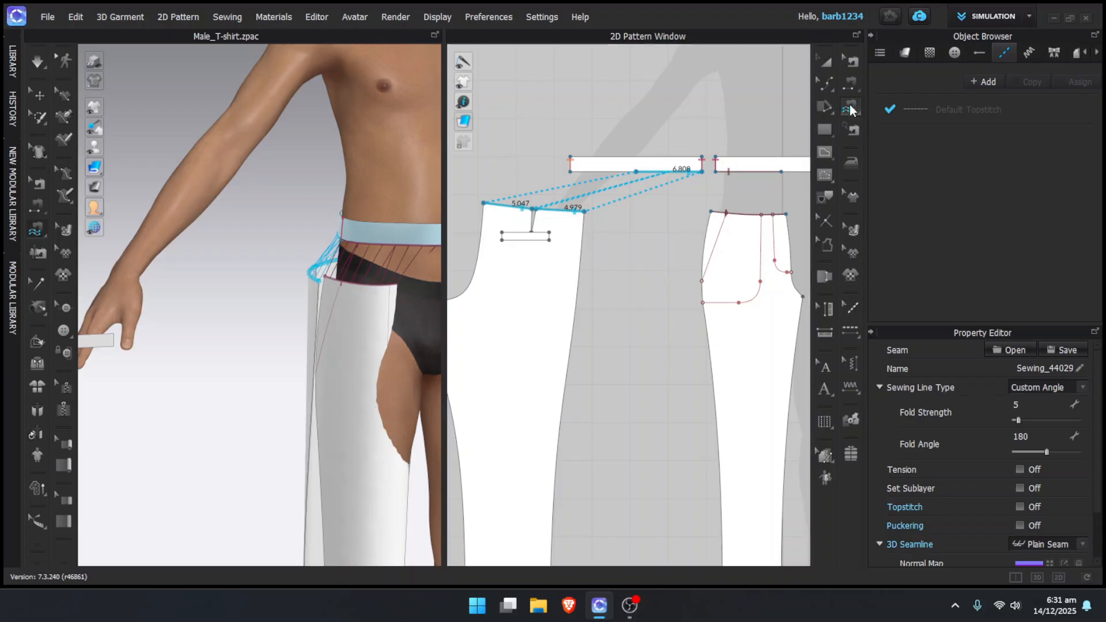
Free-sew the back piece's side seam to the front piece's side seam from waist to hem
left_click(849, 106)
left_click(896, 105)
middle_click_drag(597, 248, 605, 171)
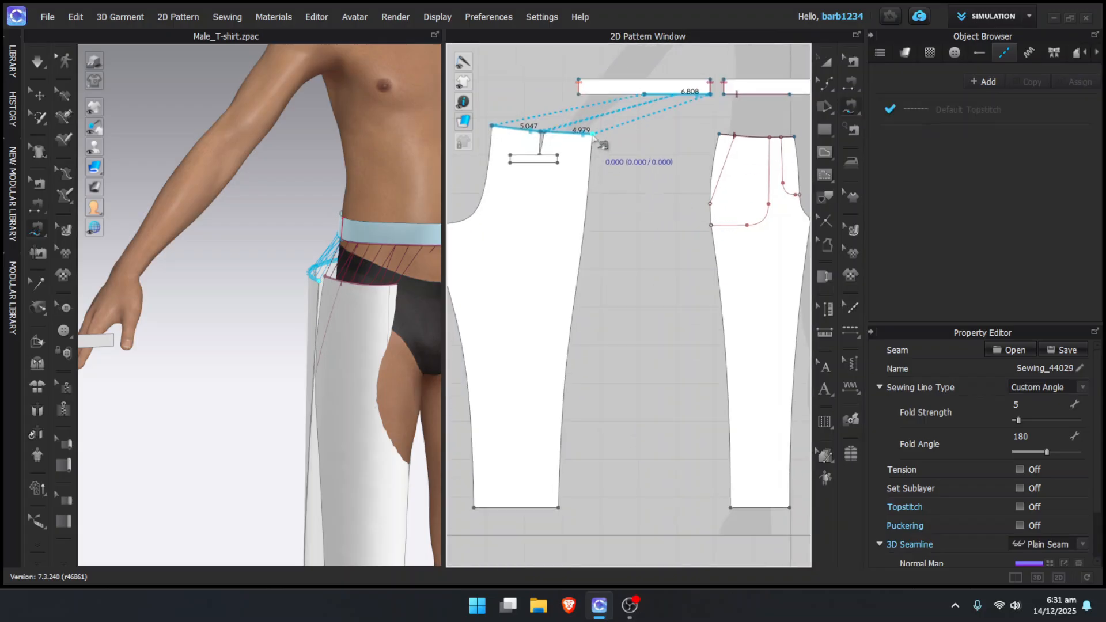
left_click(558, 508)
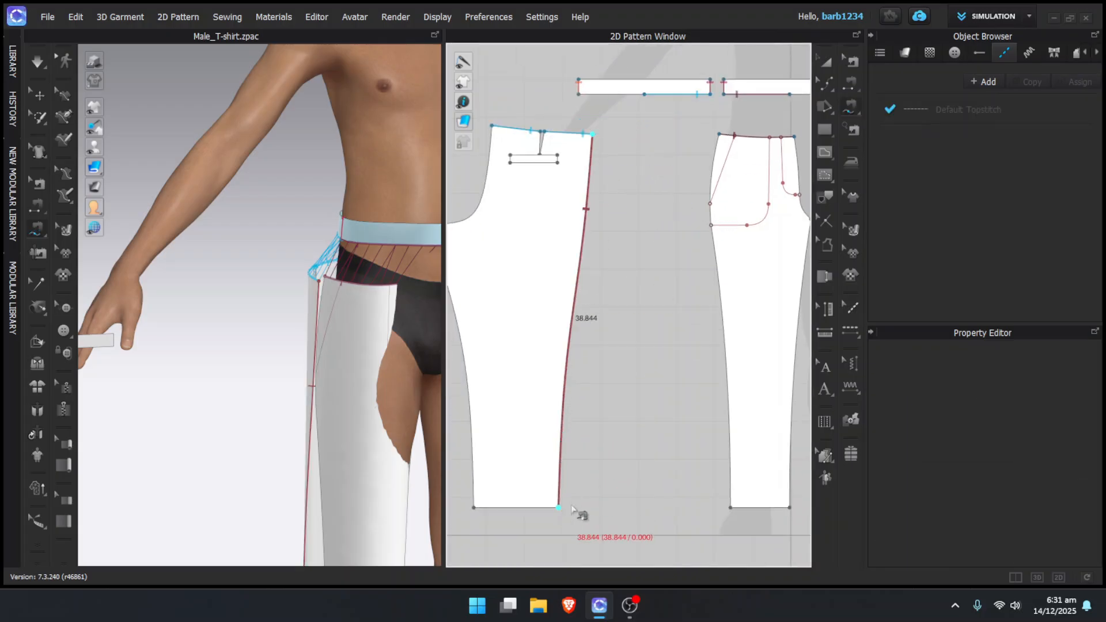
left_click(719, 134)
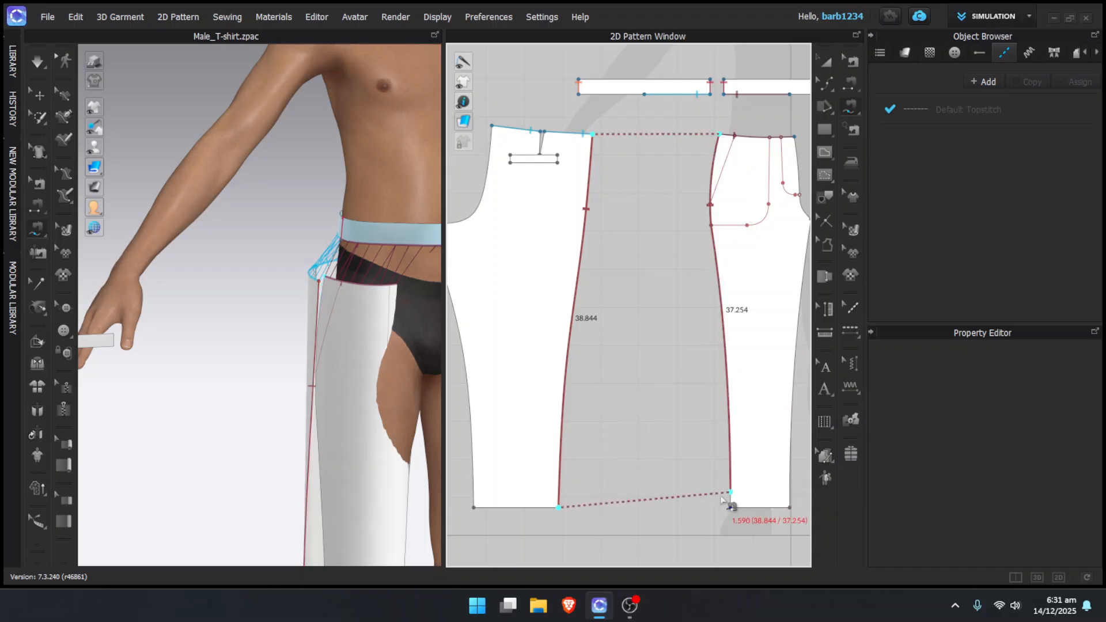
left_click(730, 507)
Free-sew the front piece's inseam to the back piece's inseam from crotch point to hem
scroll(680, 328, "down", 3)
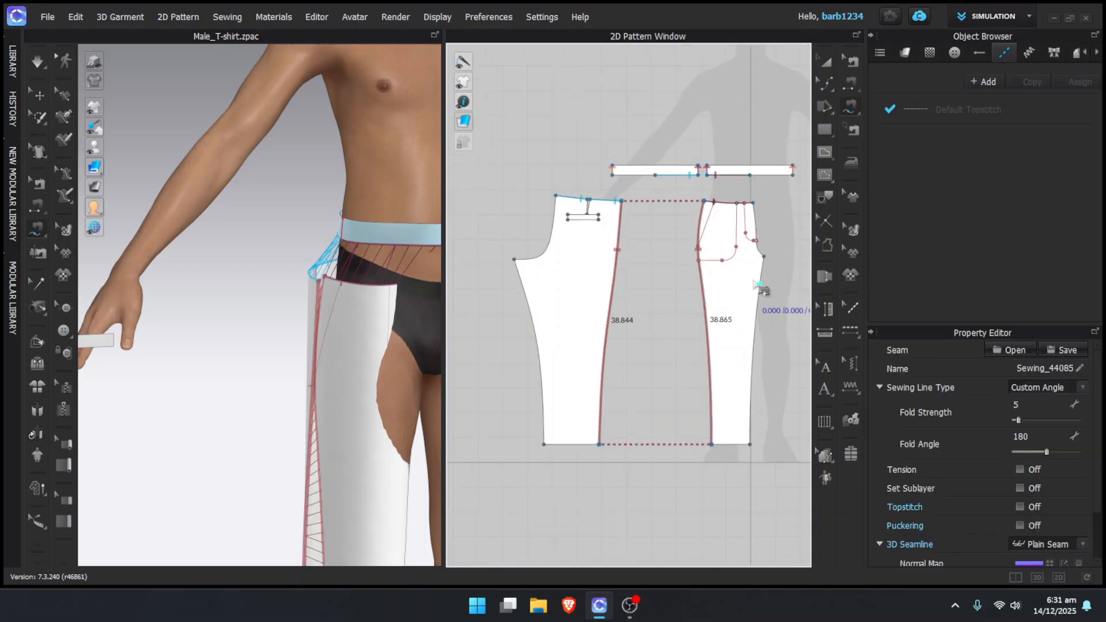
left_click(764, 258)
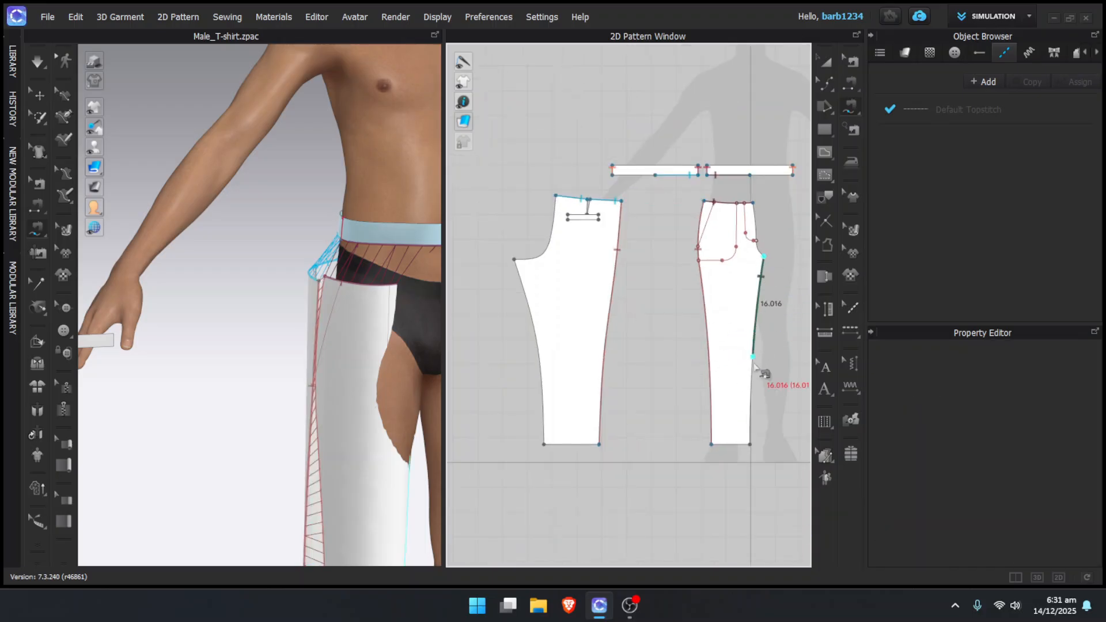
left_click(750, 445)
left_click(514, 259)
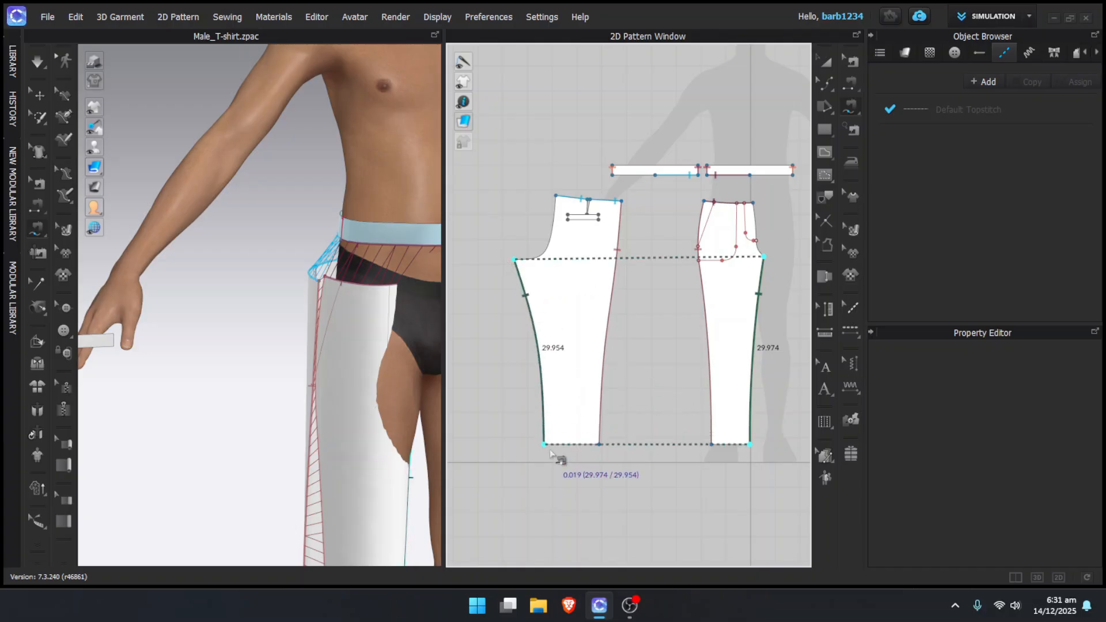
left_click(544, 445)
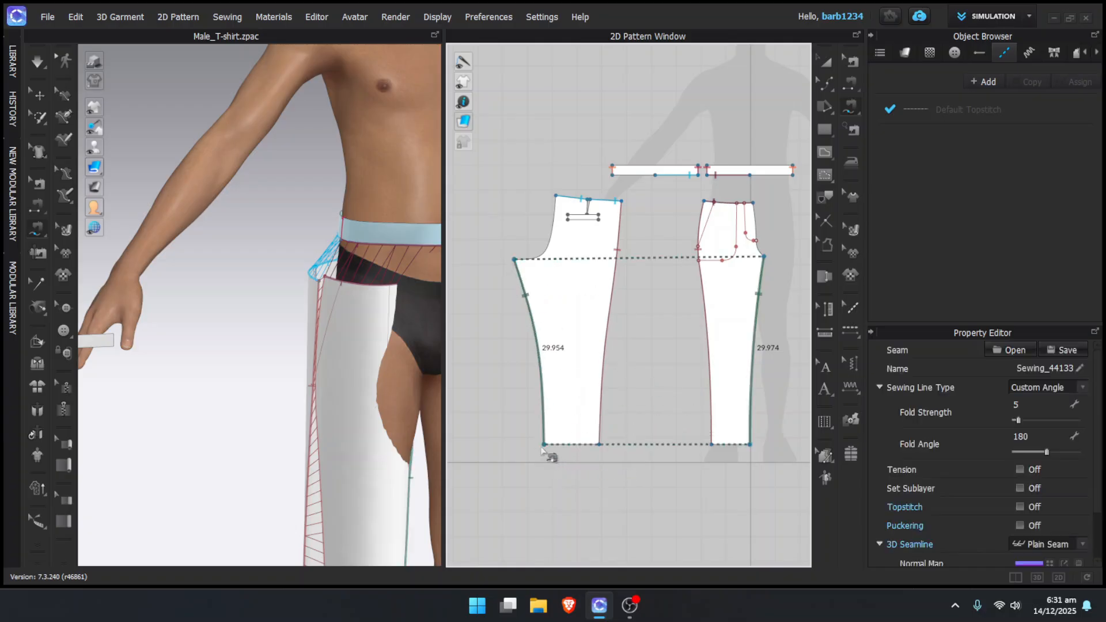
Strengthen the front and back leg pieces and simulate them so they drape on the avatar's leg
middle_click_drag(298, 417, 235, 384)
key("q")
left_click(288, 446)
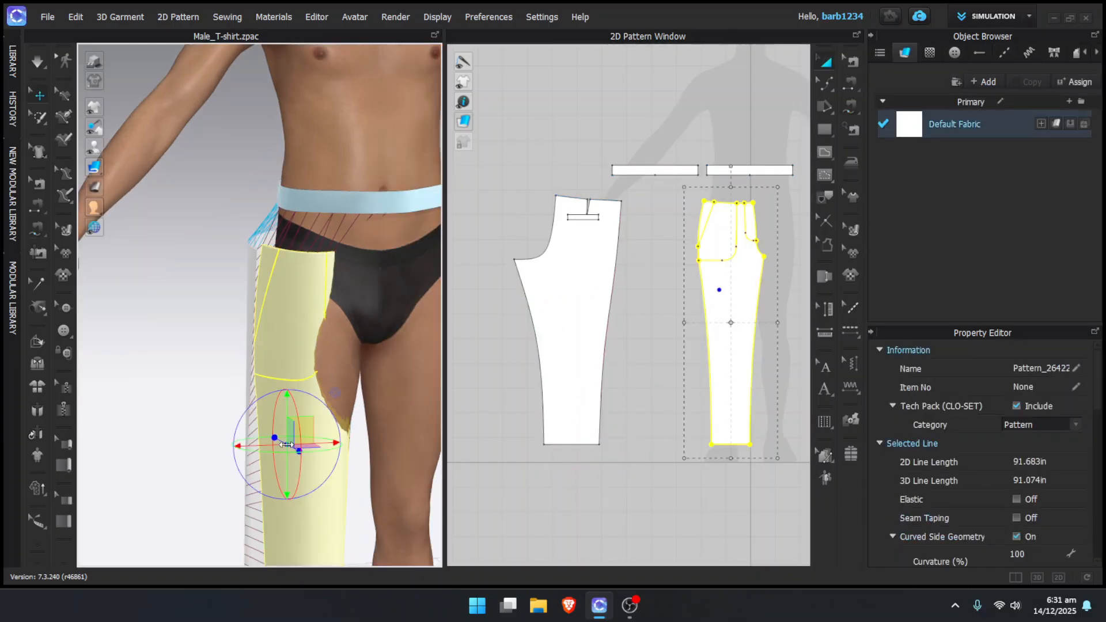
left_click(257, 519, "shift")
right_click(281, 505)
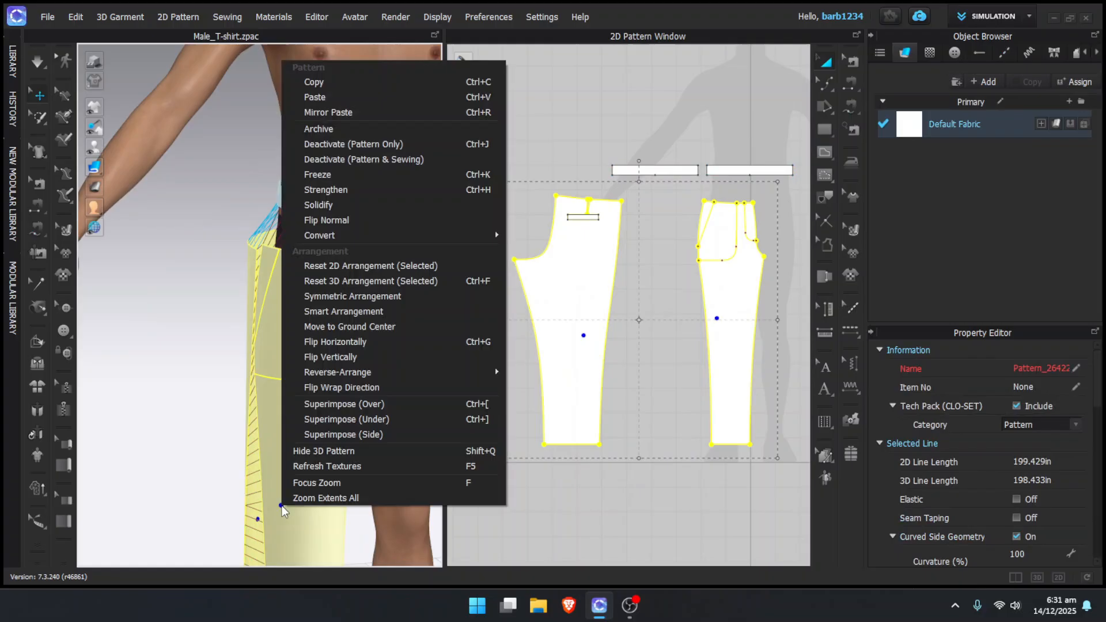
left_click(338, 190)
key("2")
key("space")
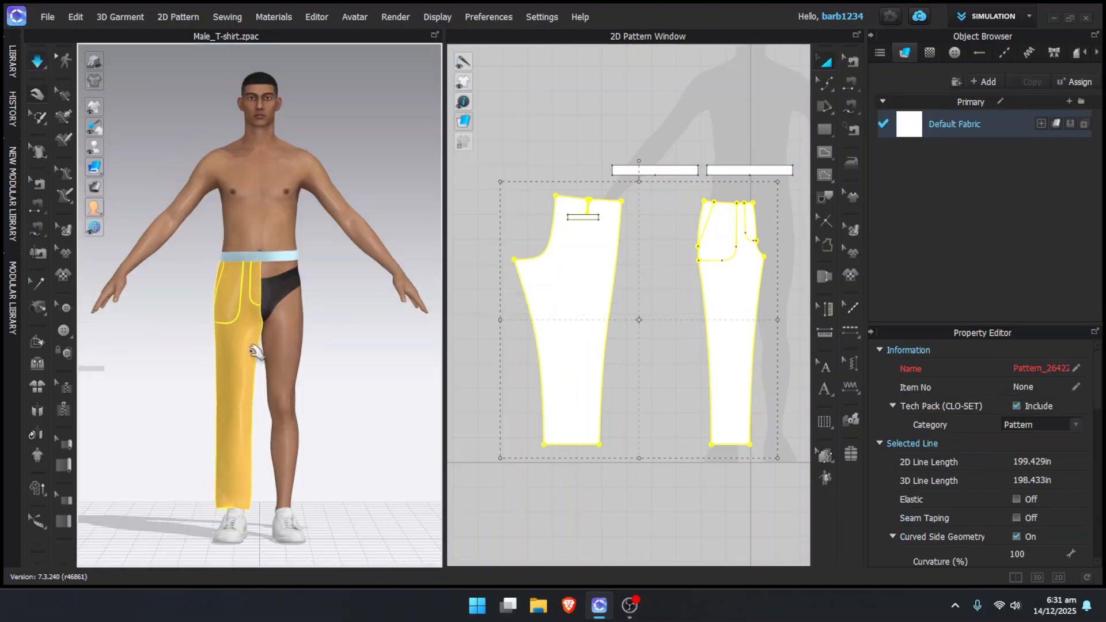
middle_click_drag(260, 353, 267, 327)
right_click_drag(267, 327, 257, 355)
scroll(261, 353, "up", 5)
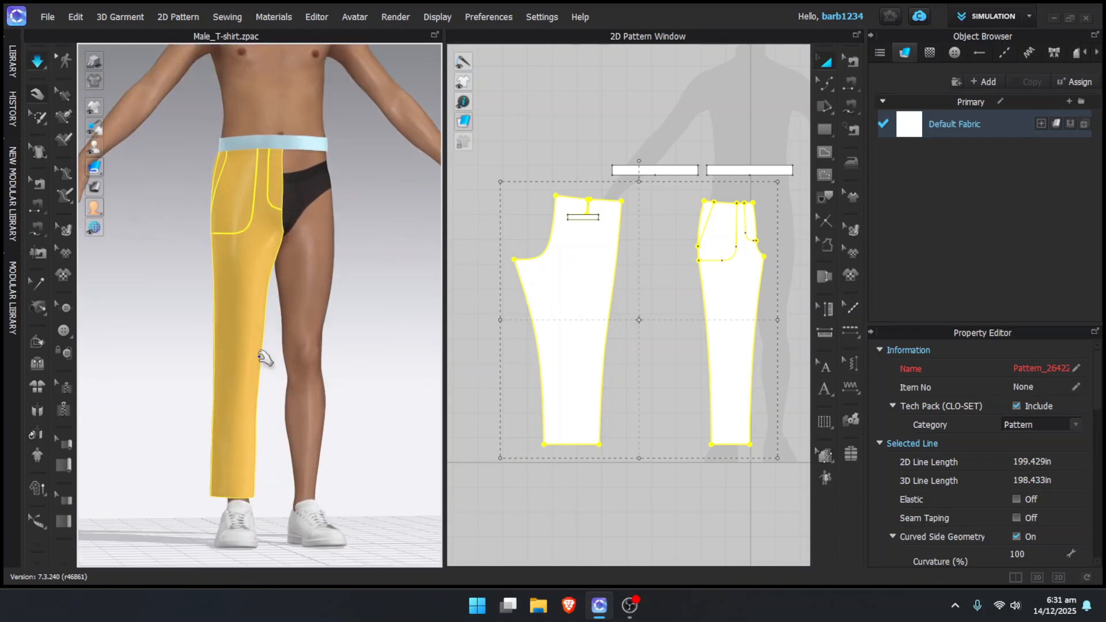
scroll(264, 353, "up", 2)
right_click_drag(316, 290, 285, 297)
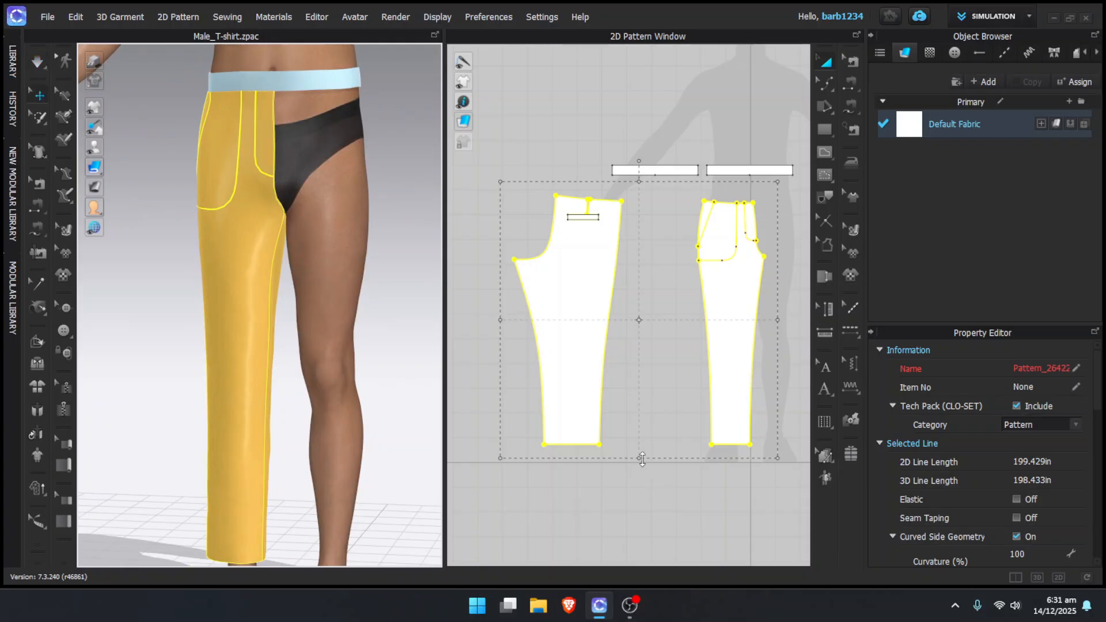
Lengthen the front and back leg pieces slightly by stretching both downward together, and simulate the longer leg
left_click_drag(643, 459, 644, 470)
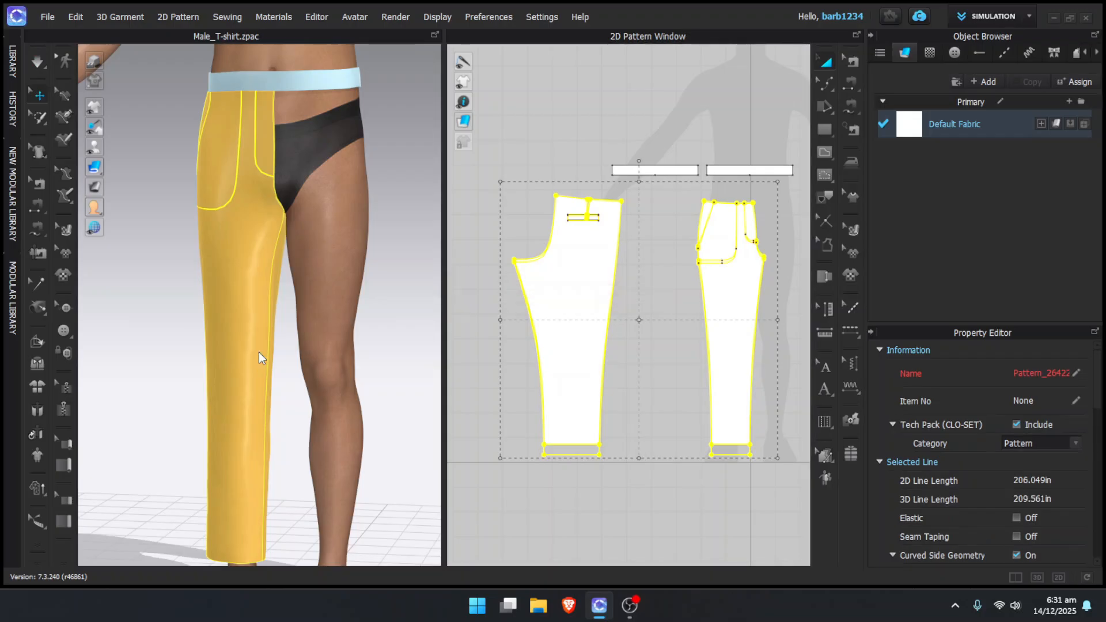
scroll(258, 357, "down", 2)
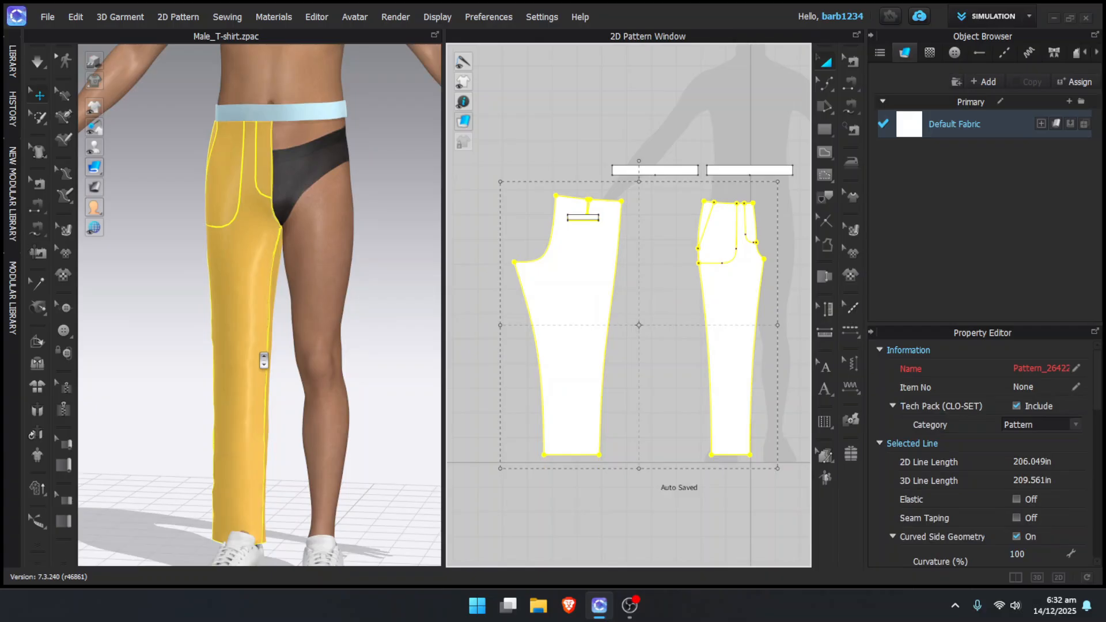
right_click_drag(235, 320, 282, 317)
key("space")
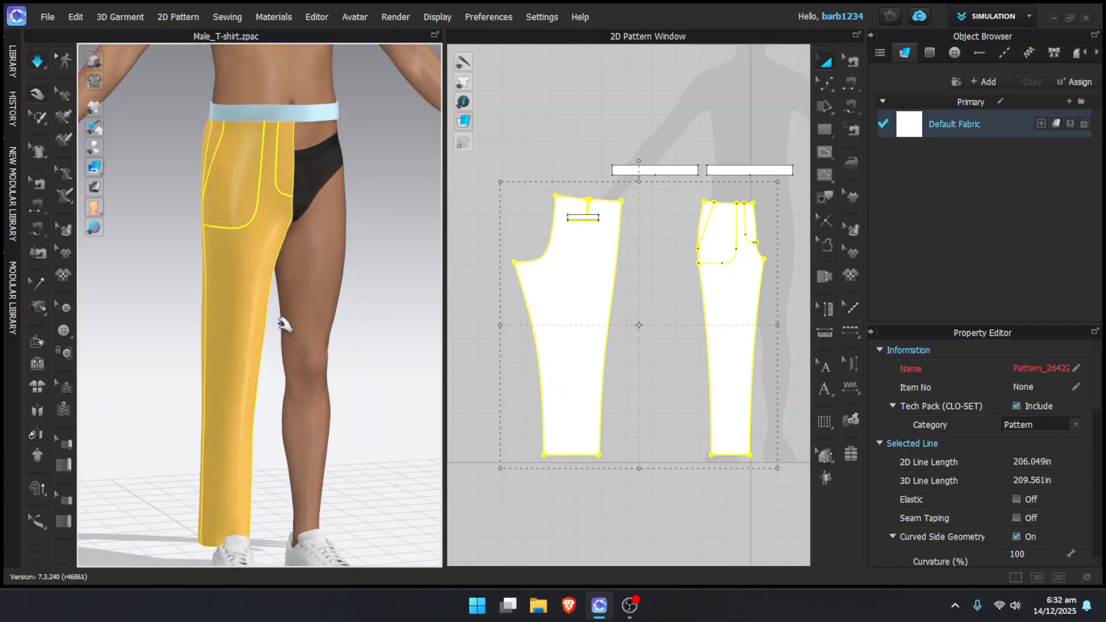
middle_click_drag(225, 441, 233, 394)
mouse_move(233, 458)
right_mouse_down()
mouse_move(337, 467)
mouse_move(243, 461)
right_mouse_up()
Raise the hem edges of the front and back pieces together by a small amount and simulate the shortened leg
left_click(605, 529)
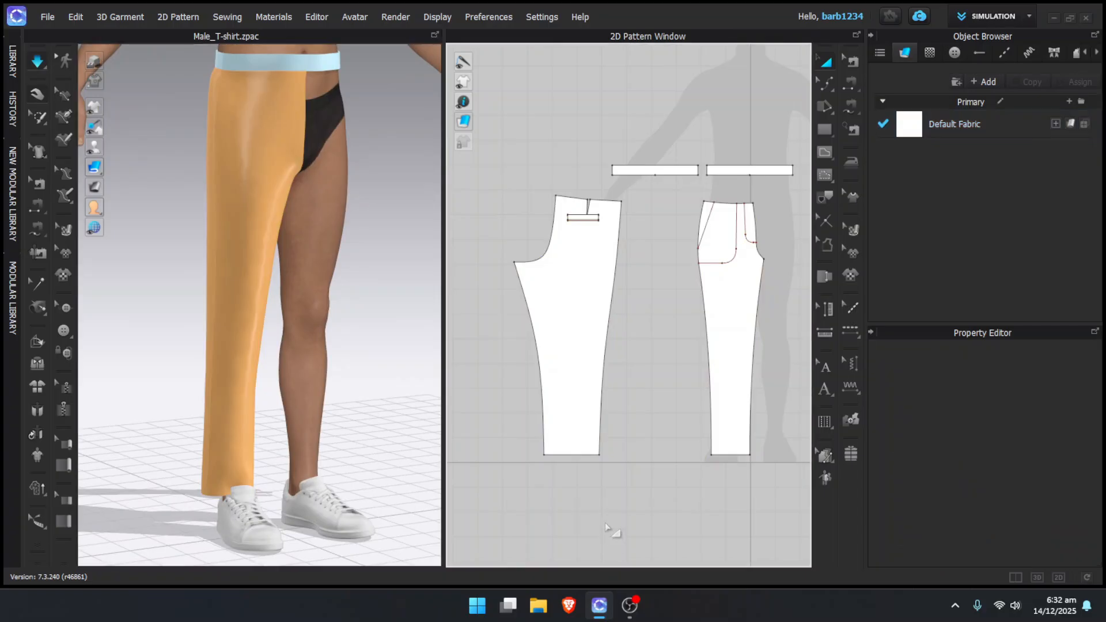
key("z")
left_click(581, 456)
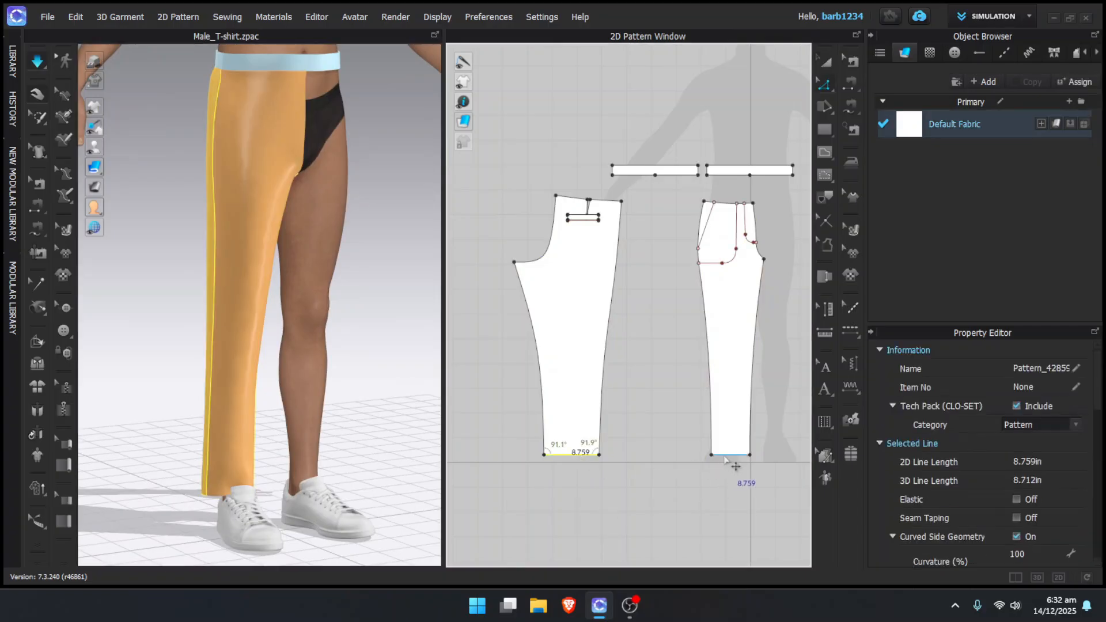
left_click(726, 455, "shift")
key("space")
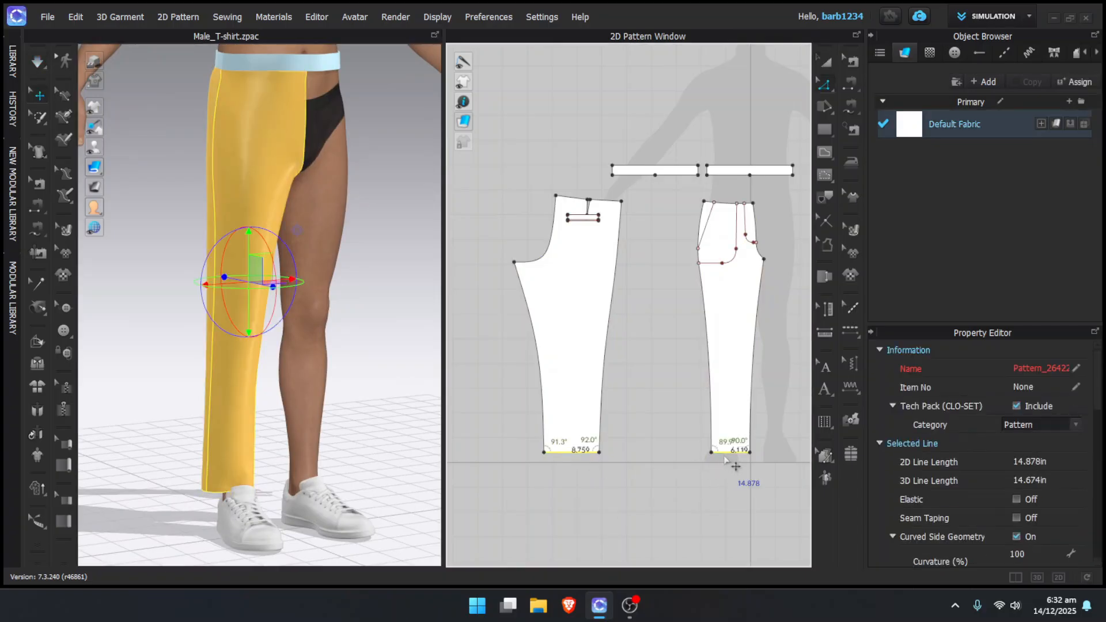
key("Up")
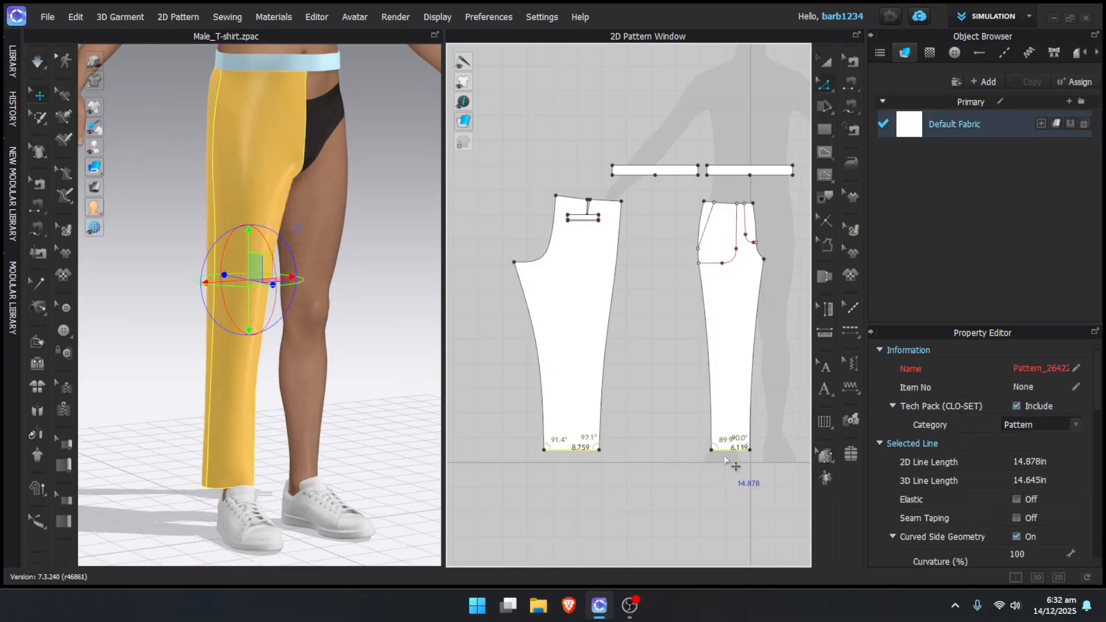
left_click(356, 415)
right_click_drag(351, 414, 277, 403)
key("space")
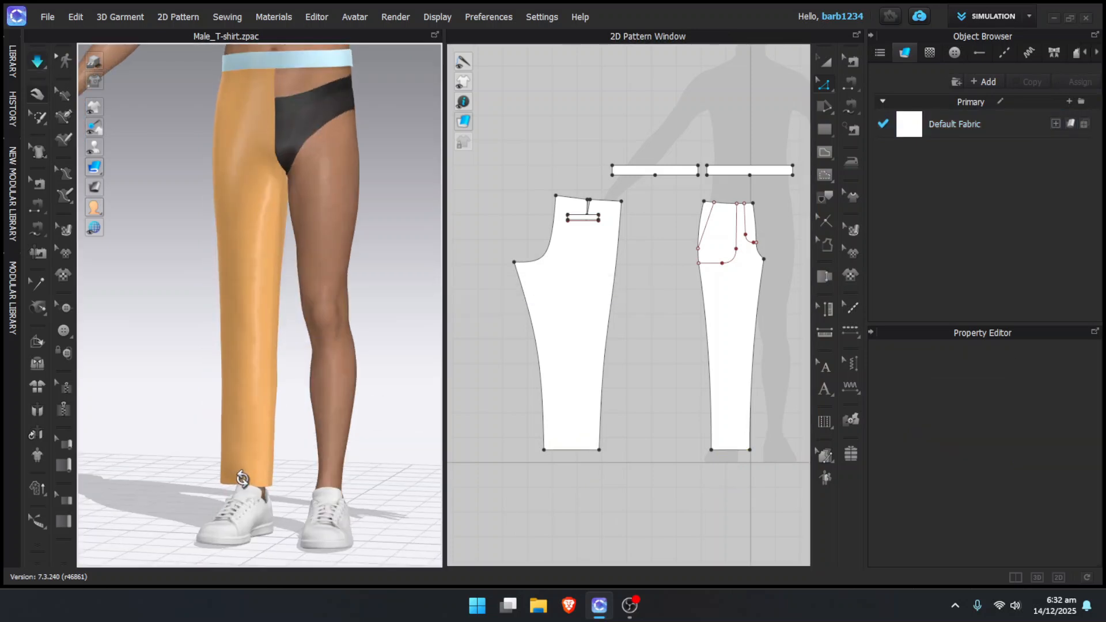
Tug the simulated front piece into place at the hem and crotch, and unstrengthen both leg pieces
left_click(242, 478)
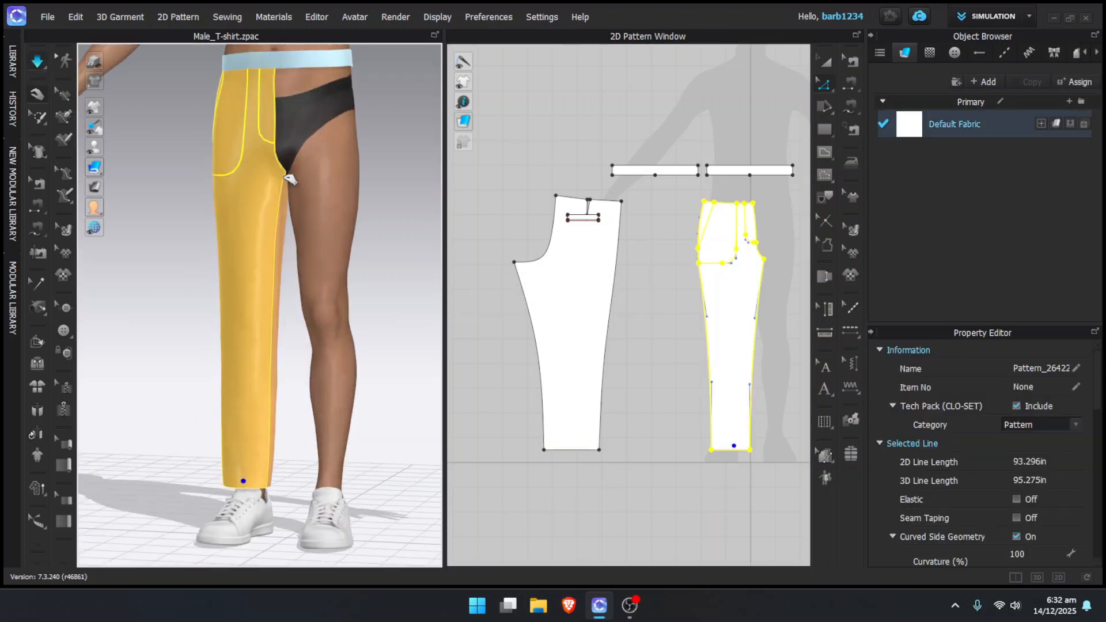
right_click_drag(297, 234, 334, 265)
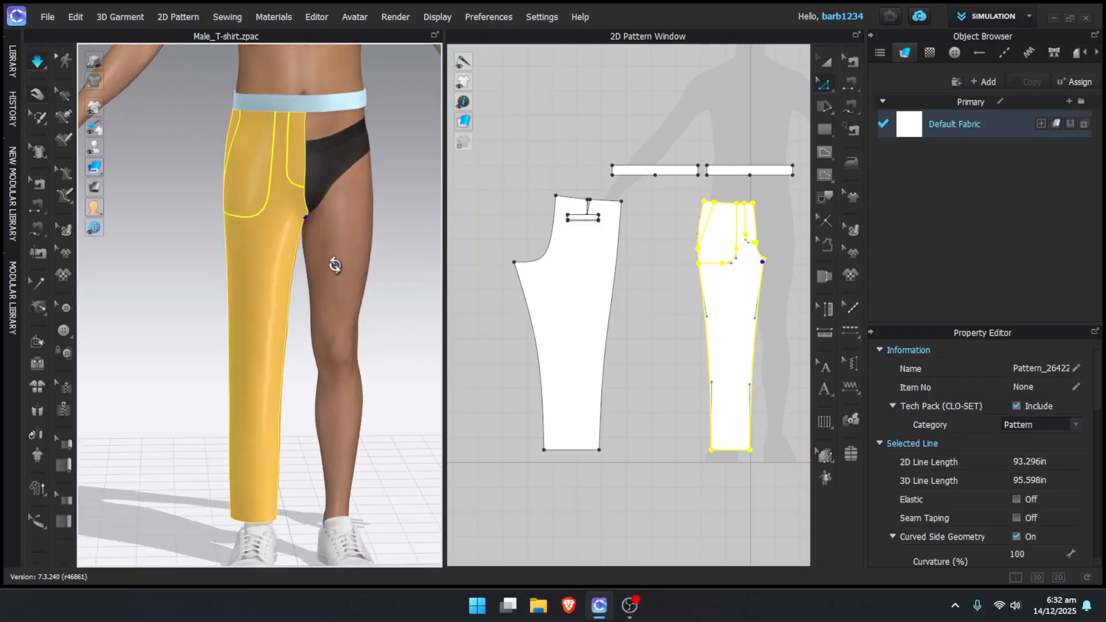
left_click(570, 340)
right_click(736, 356)
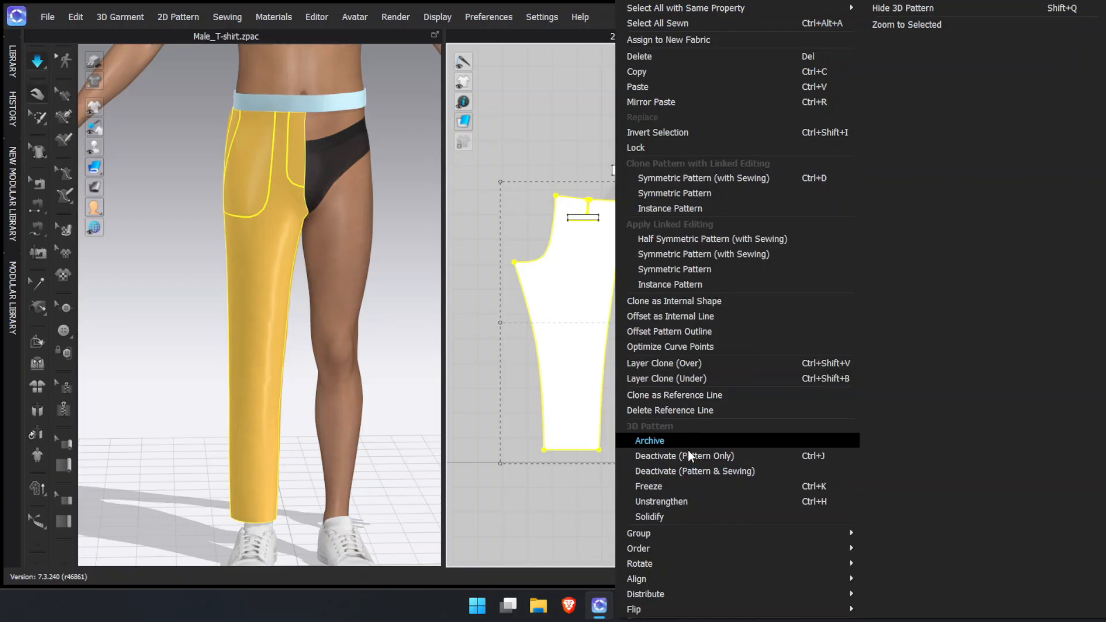
left_click(686, 501)
left_click(669, 423)
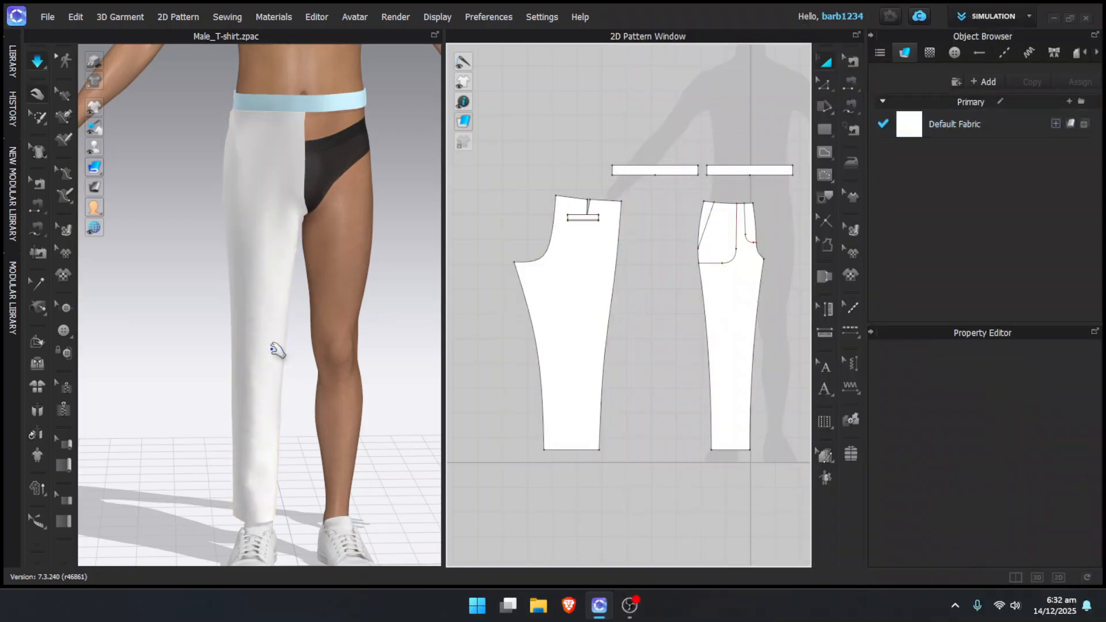
Sew the two legs of the back piece's waist dart together with Segment Sewing
right_click_drag(275, 345, 579, 351)
scroll(270, 179, "down", 2)
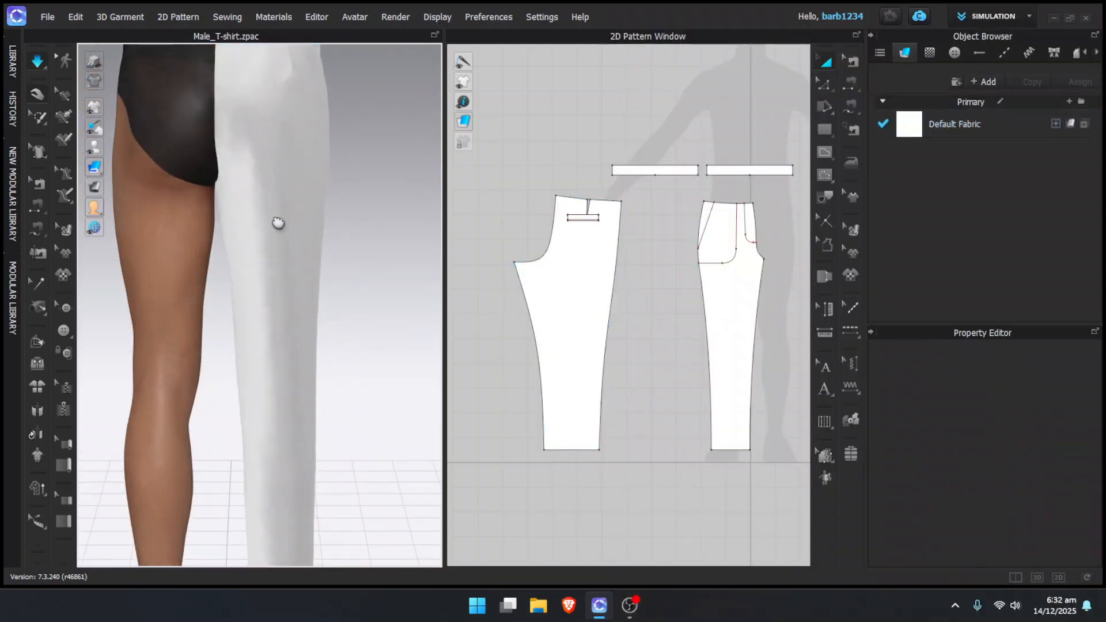
middle_click_drag(276, 223, 282, 259)
scroll(281, 259, "down", 1)
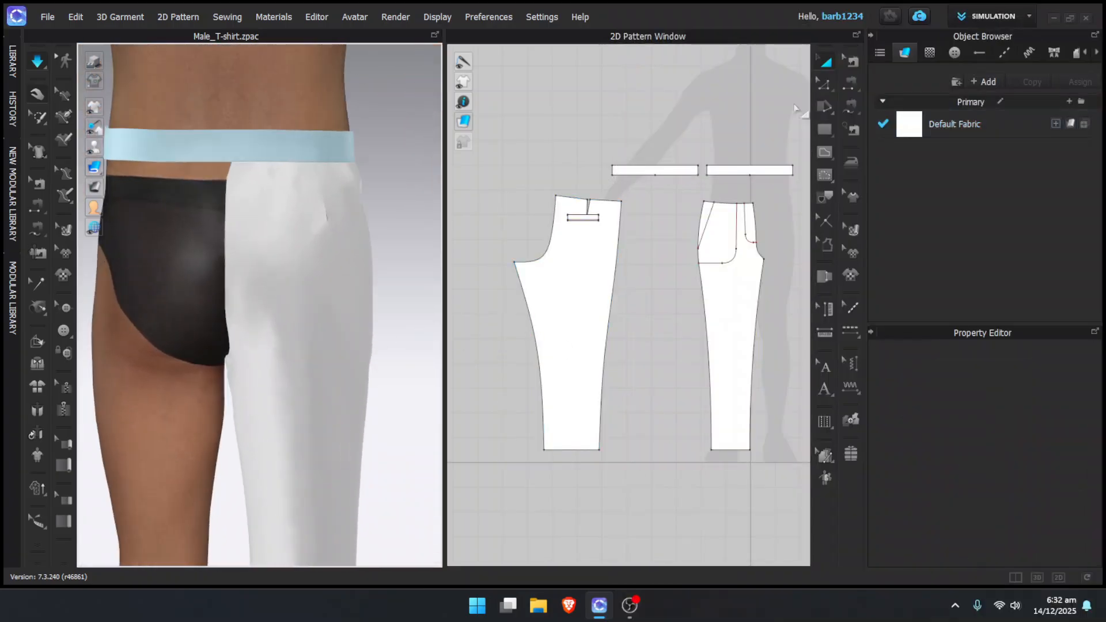
left_click(852, 82)
scroll(610, 190, "up", 3)
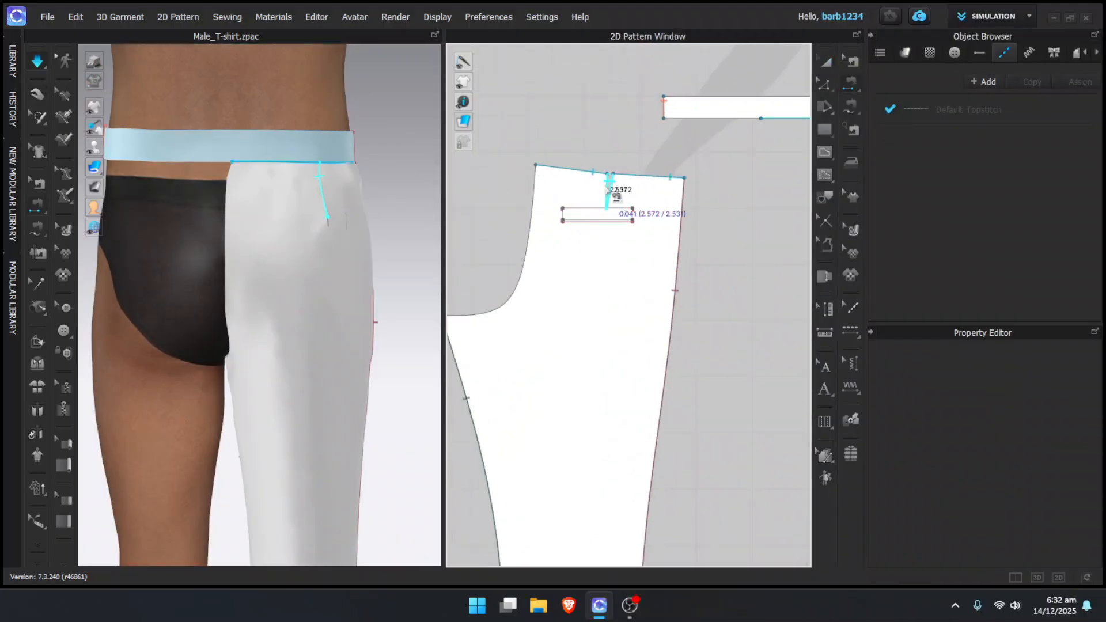
left_click(613, 190)
Pull the simulated back piece into place at the crotch and check the drape of the leg from the front
key("a")
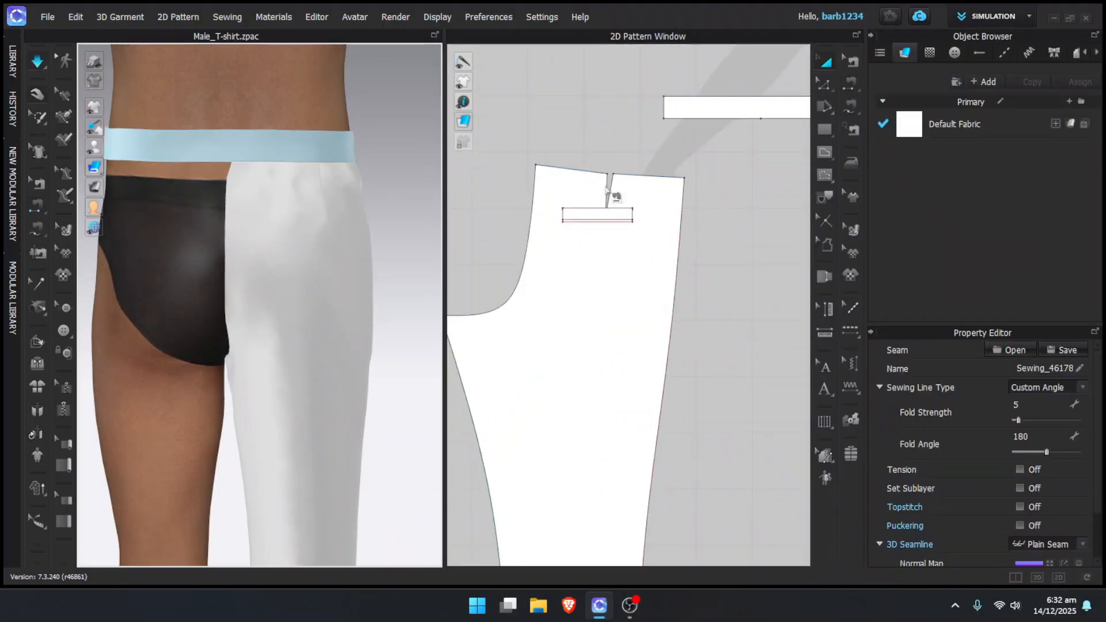
left_click(236, 393)
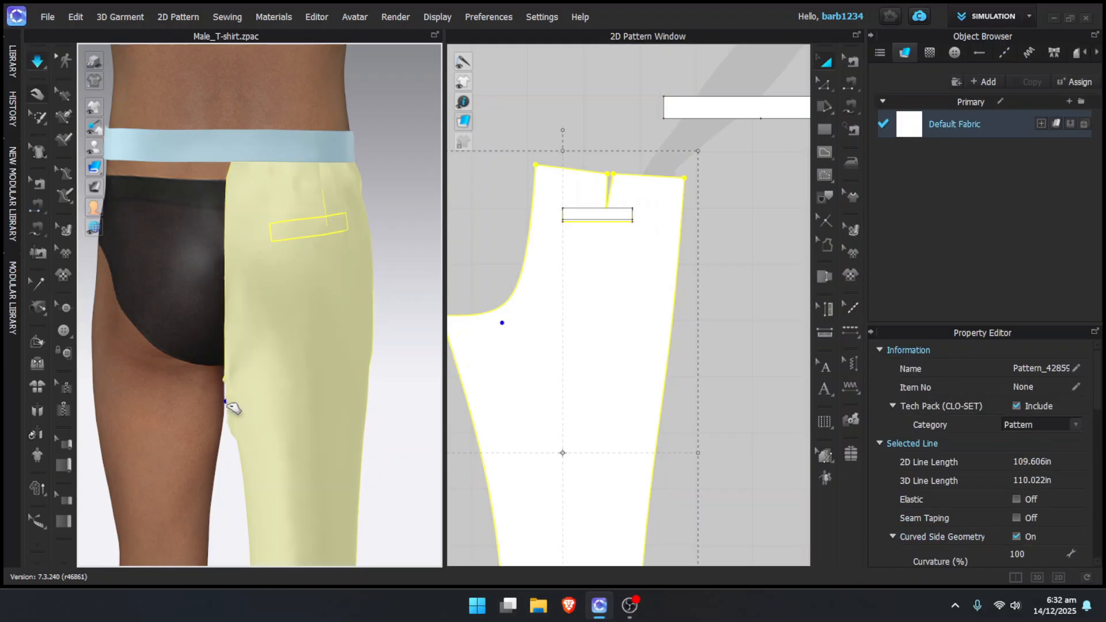
mouse_move(240, 383)
right_mouse_down()
mouse_move(307, 387)
mouse_move(249, 384)
right_mouse_up()
scroll(313, 342, "down", 2)
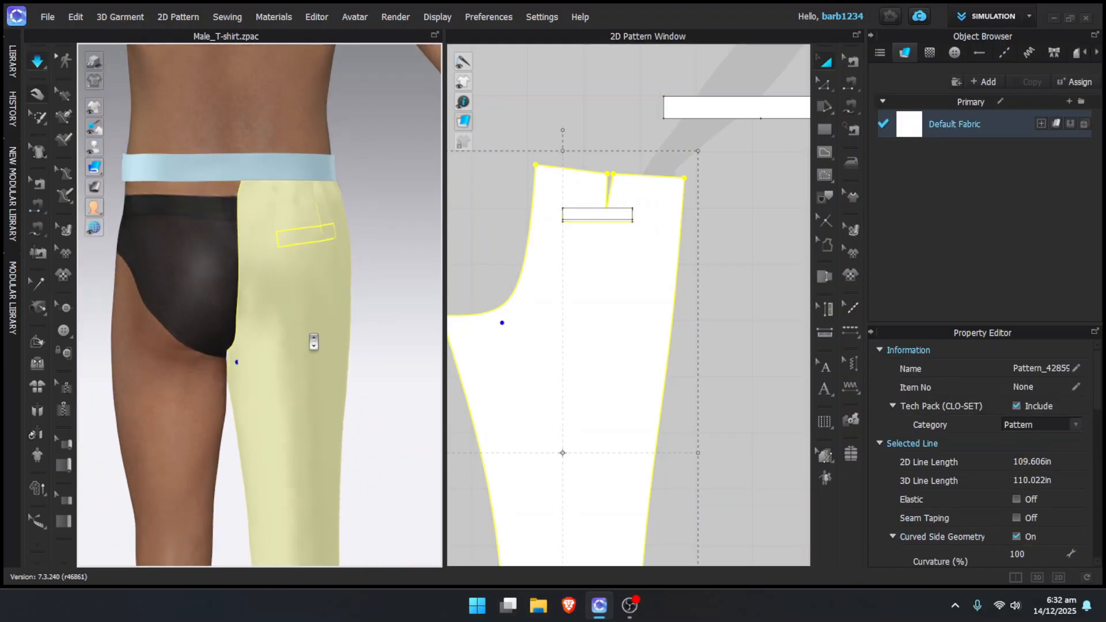
key("2")
middle_click_drag(280, 362, 305, 286)
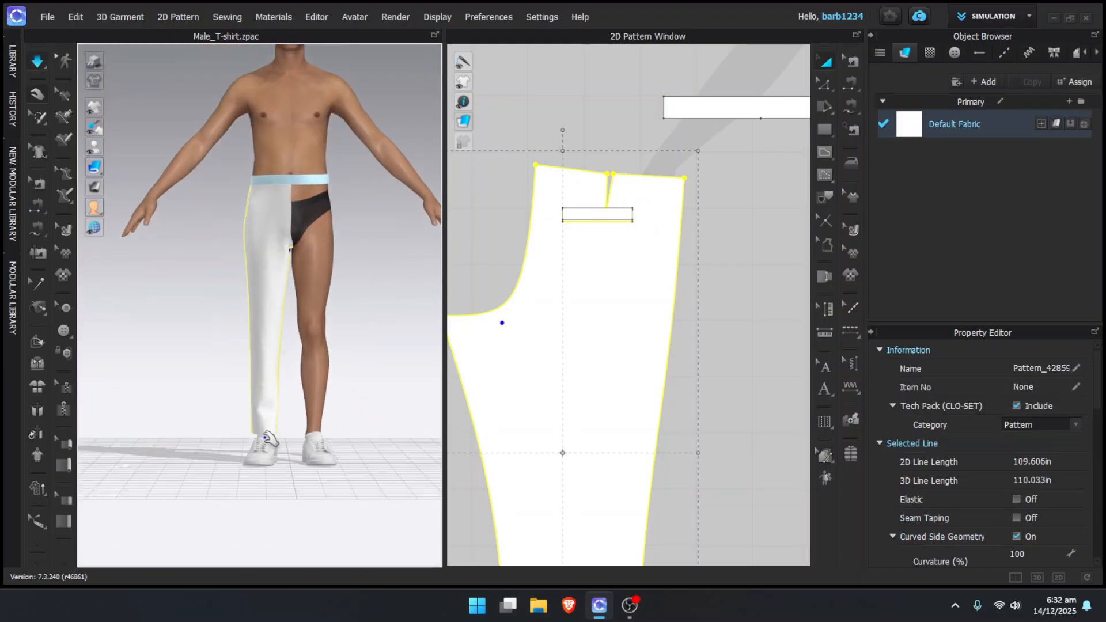
middle_click_drag(269, 440, 261, 365)
Offset the hem edges of the back and front pieces as a single internal line at a distance of 1.5 in
scroll(486, 425, "down", 3)
middle_click_drag(582, 436, 568, 314)
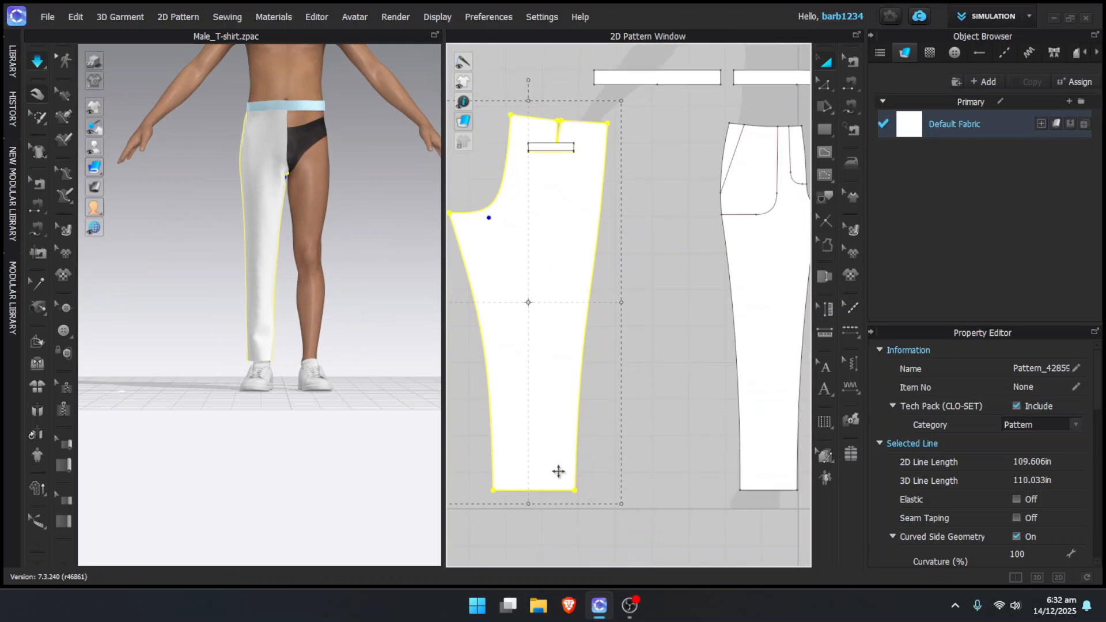
key("z")
left_click(537, 491)
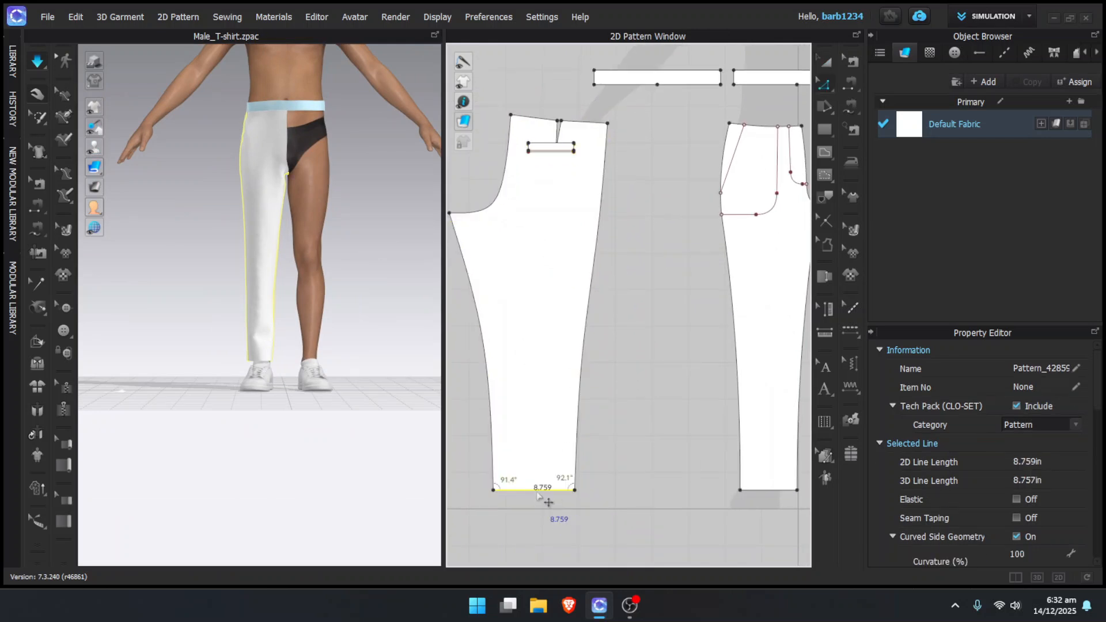
key("x")
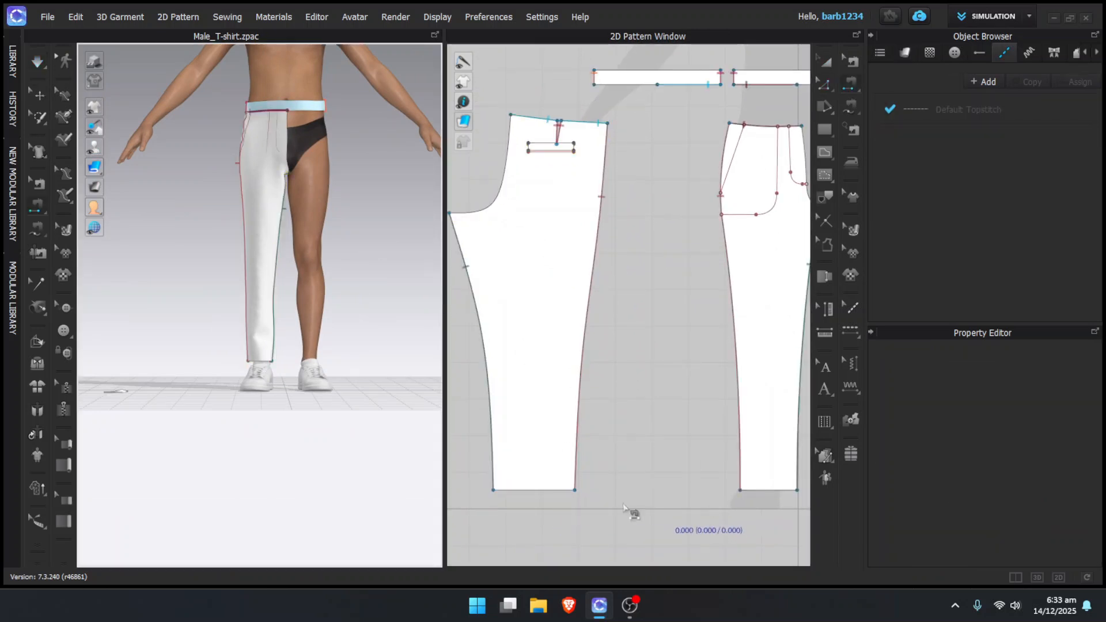
left_click(520, 496)
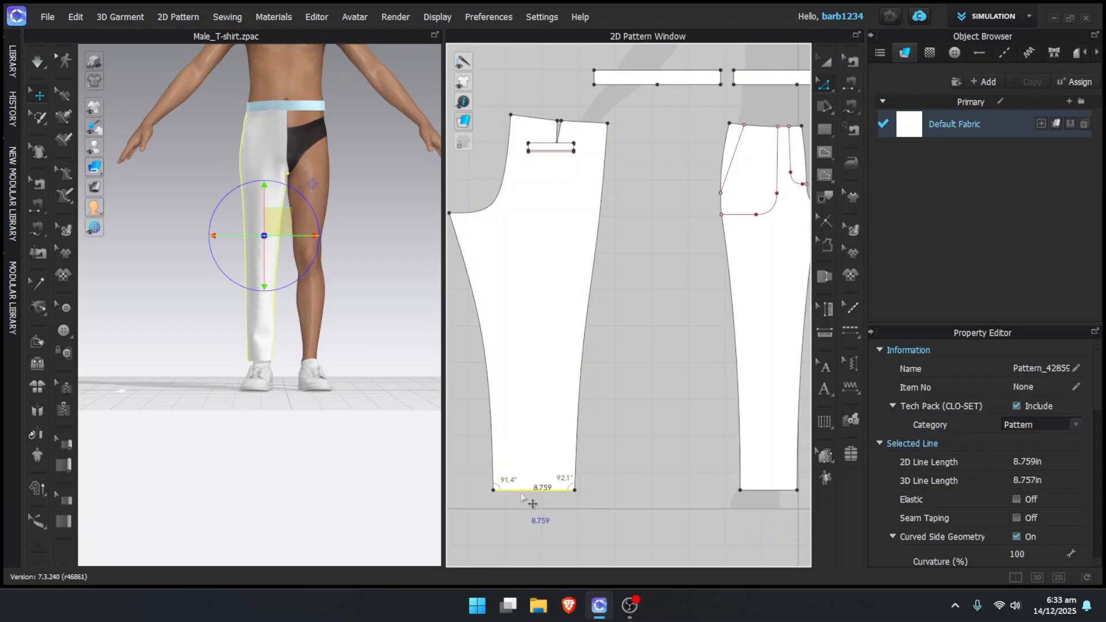
left_click(764, 492, "shift")
right_click(764, 491)
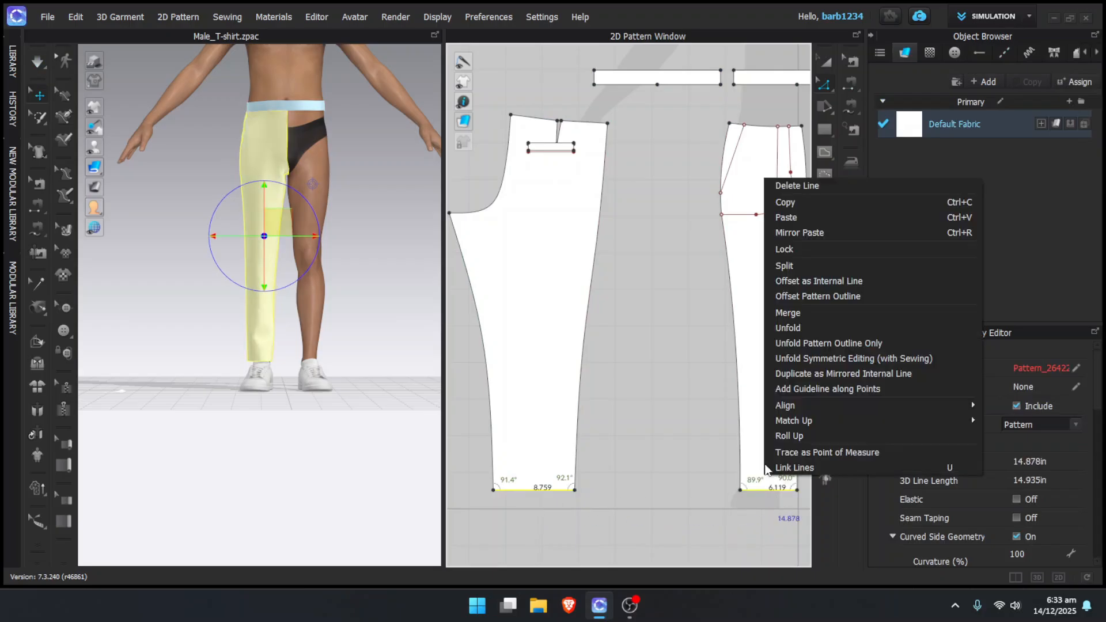
left_click(807, 282)
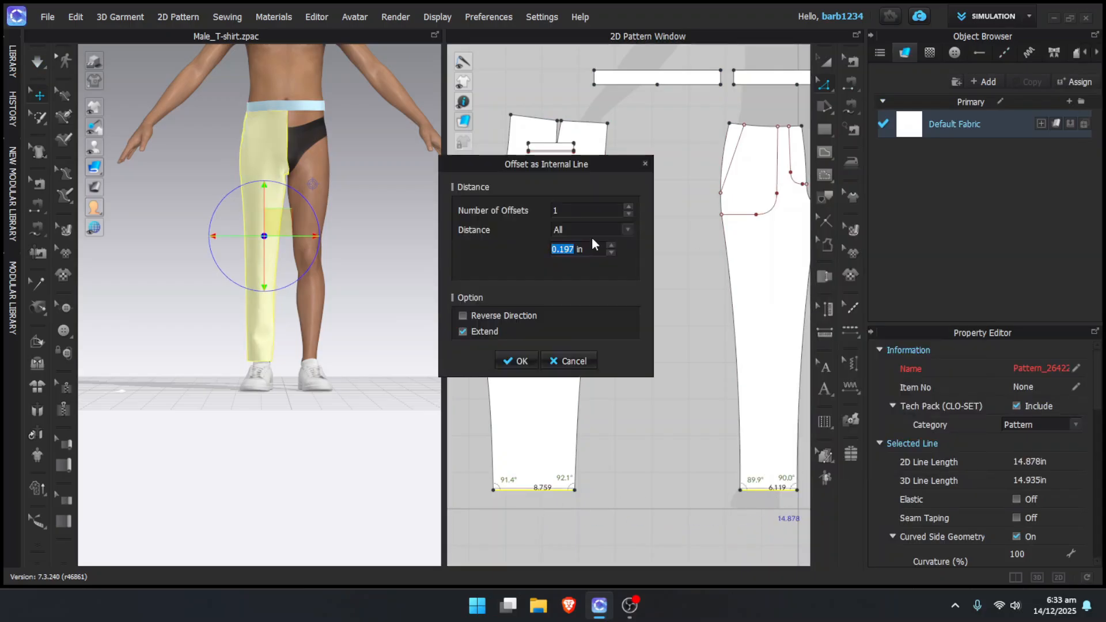
type("1")
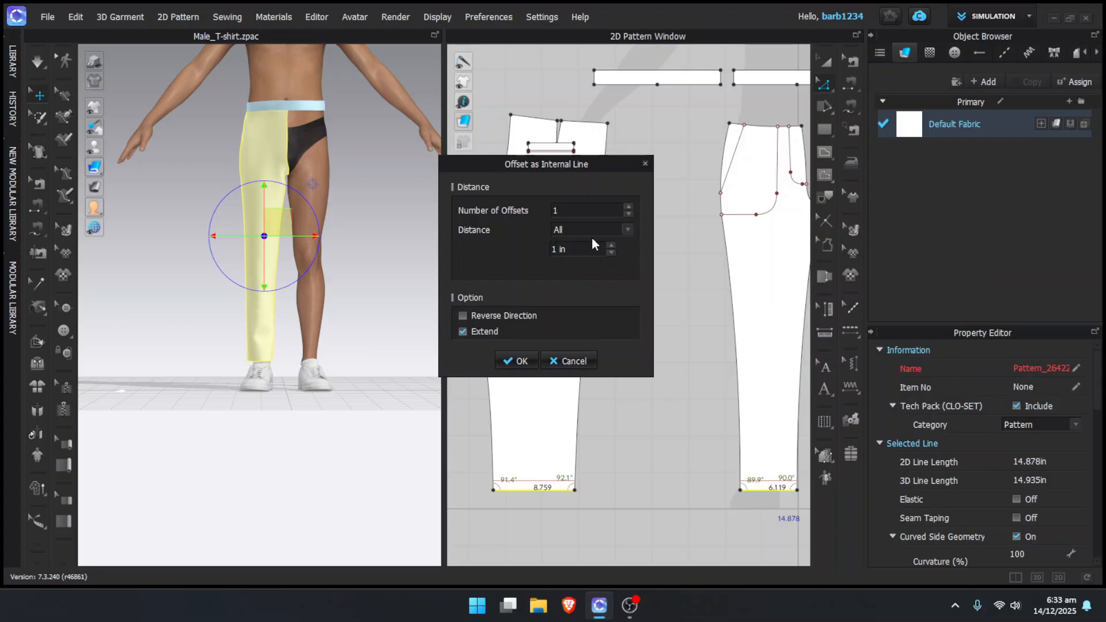
type(".5")
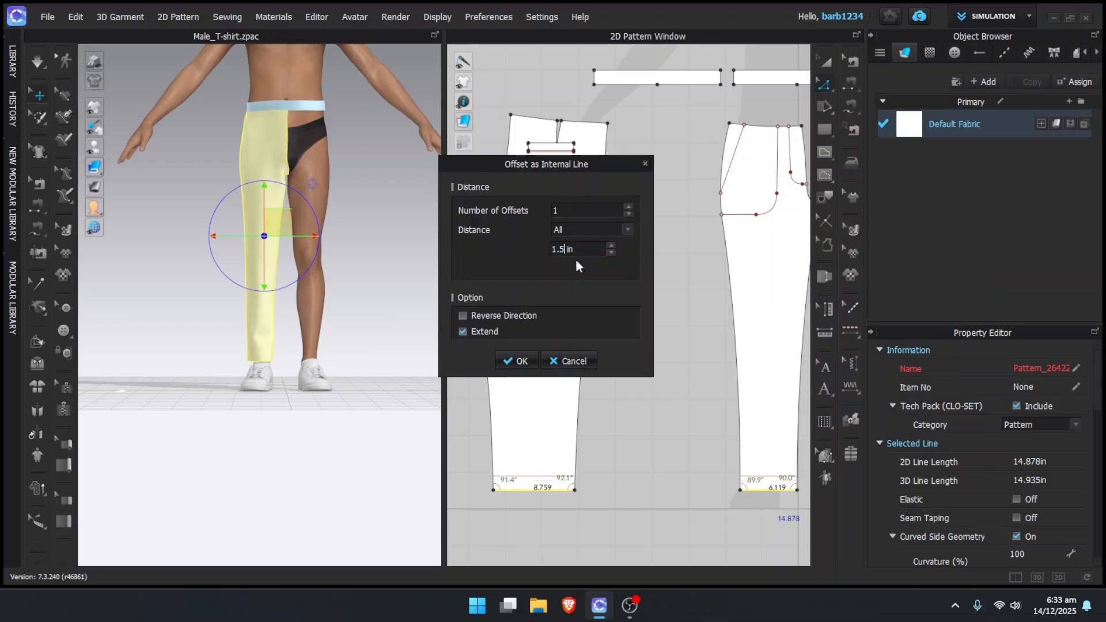
left_click(522, 361)
Extend the pattern outline at the back and front hem edges by 1.5 in with Offset Pattern Outline
left_click(530, 491)
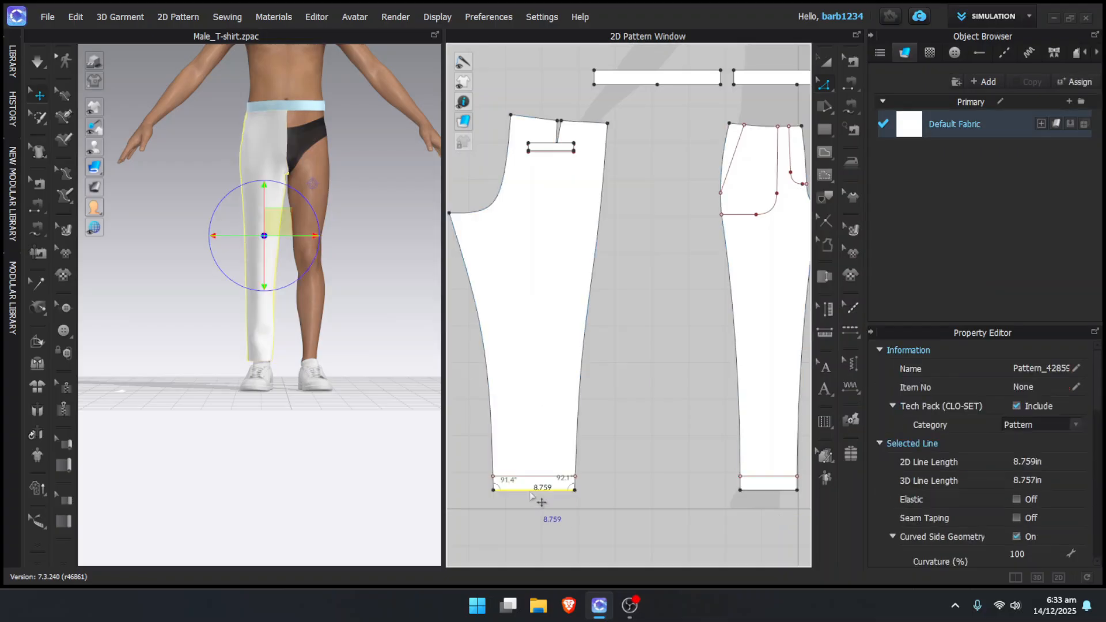
left_click(749, 491, "shift")
right_click(751, 491)
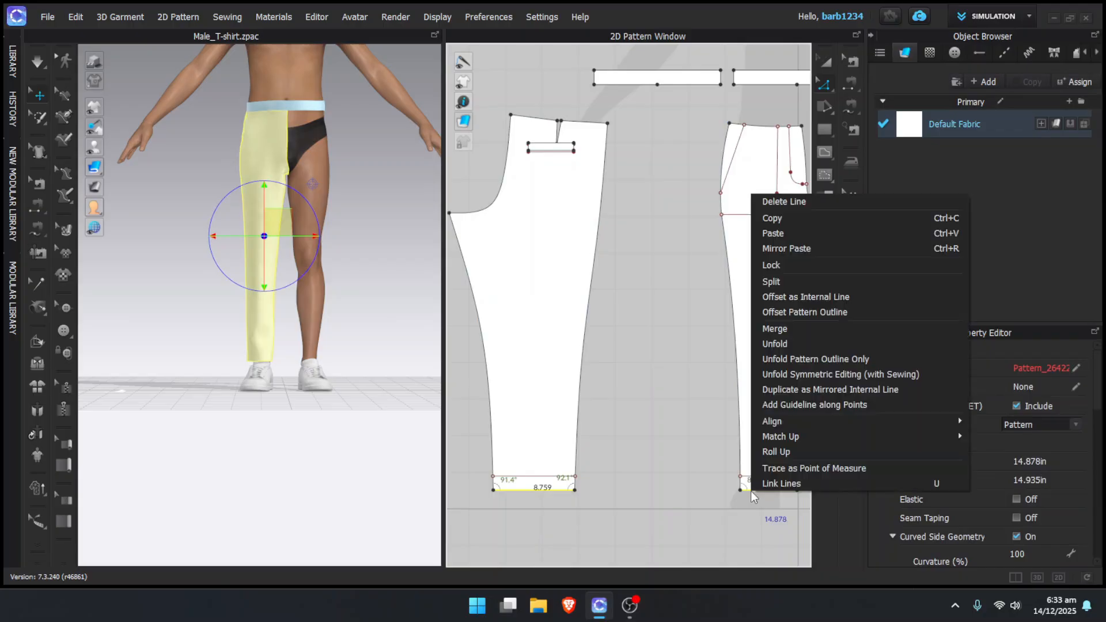
left_click(810, 312)
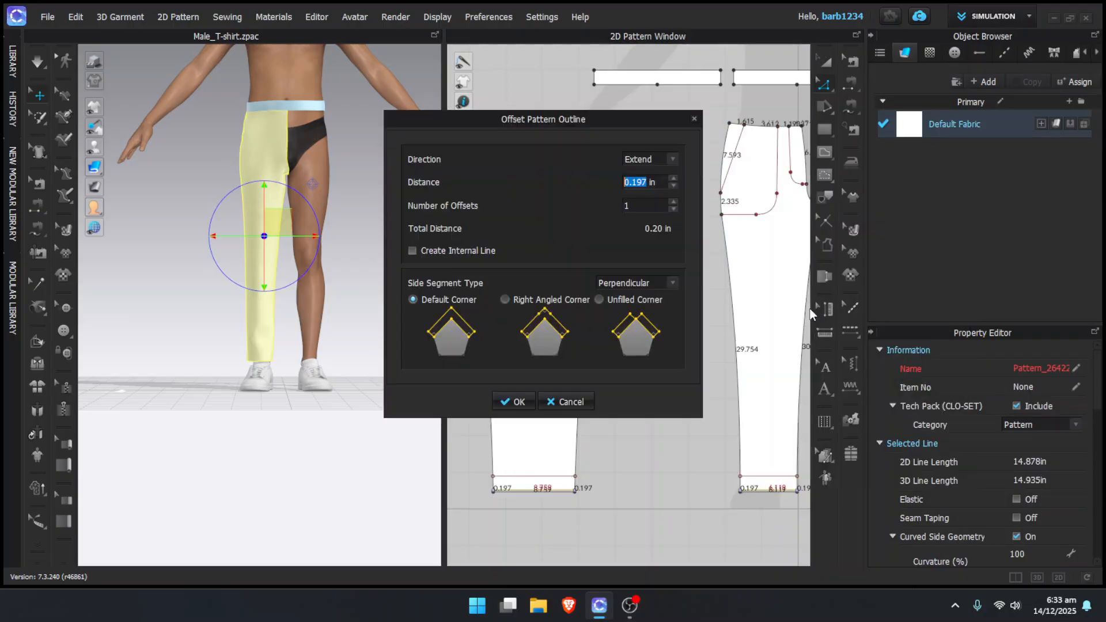
type("1.5")
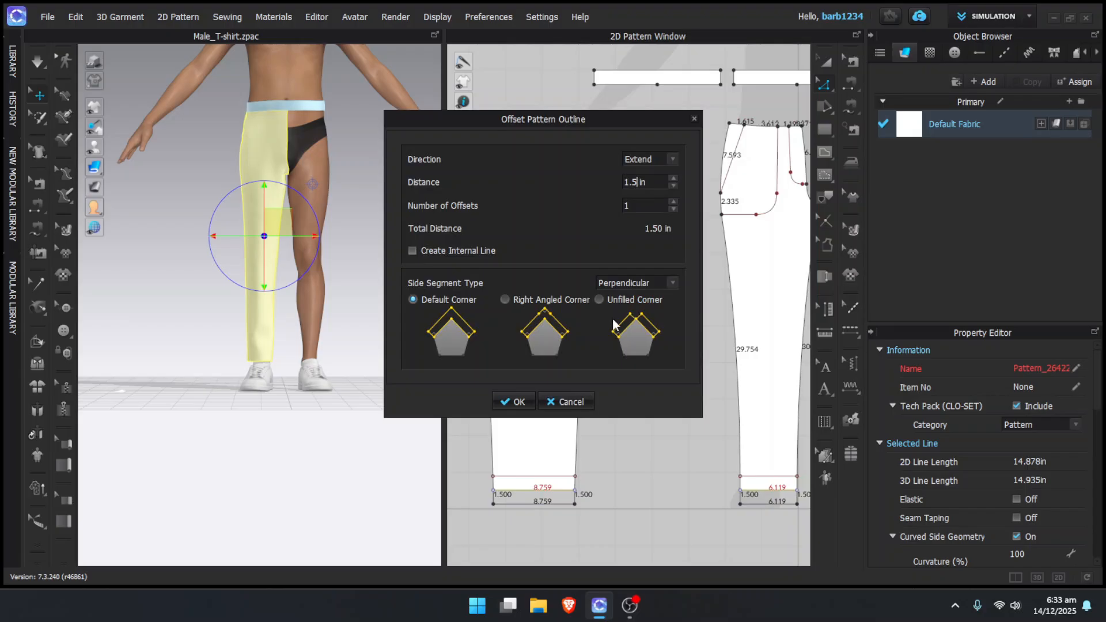
left_click(512, 401)
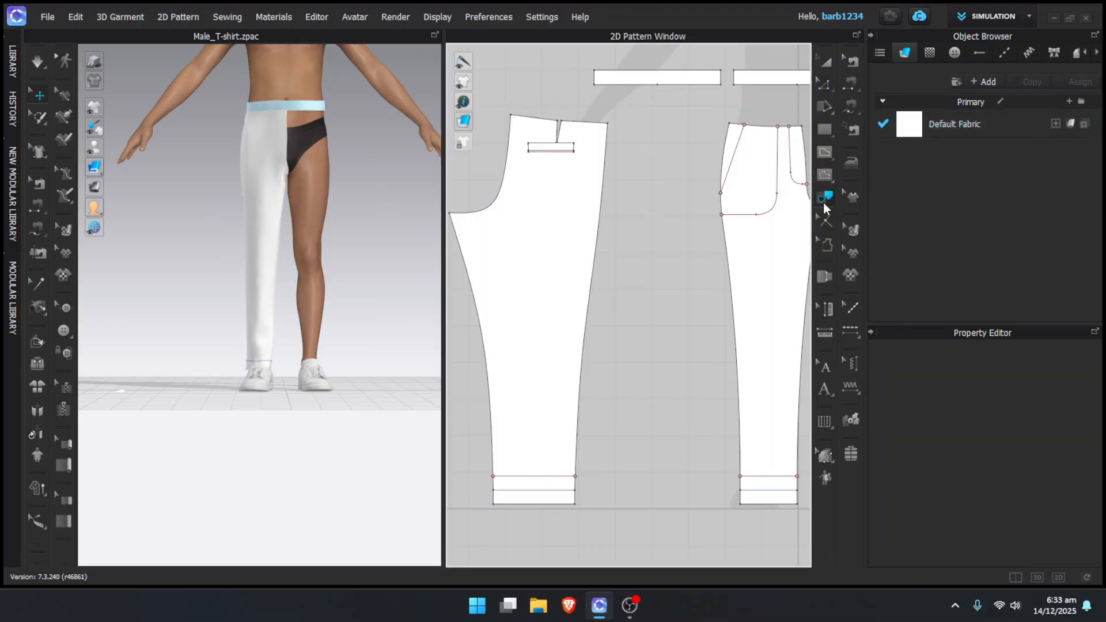
Trace the baseline at the front piece's original hem as an internal shape
left_click(774, 490)
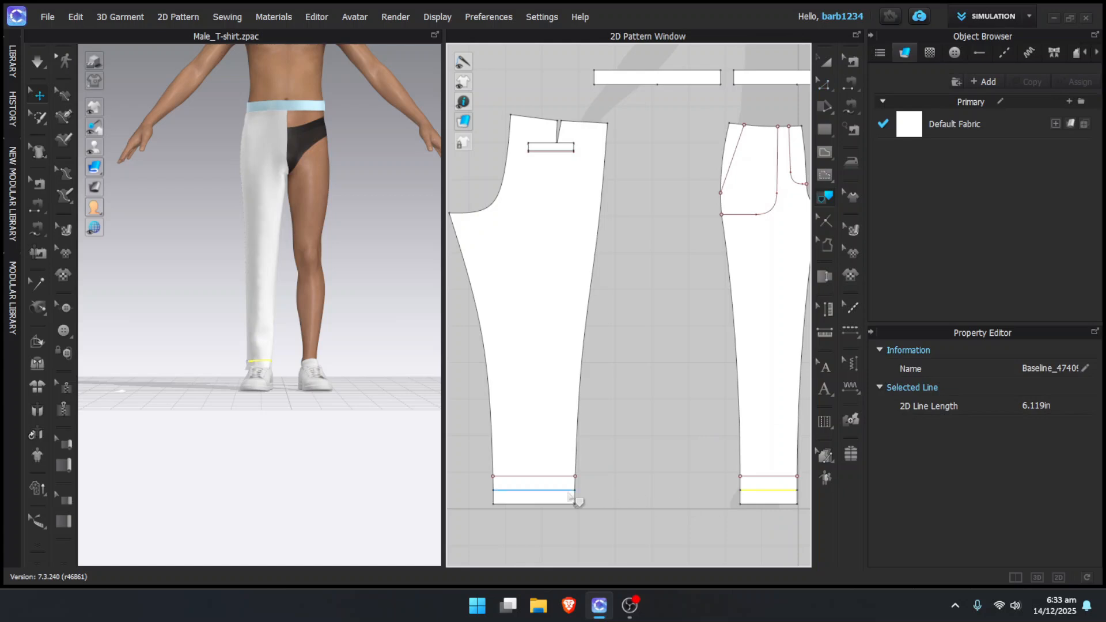
right_click(778, 492)
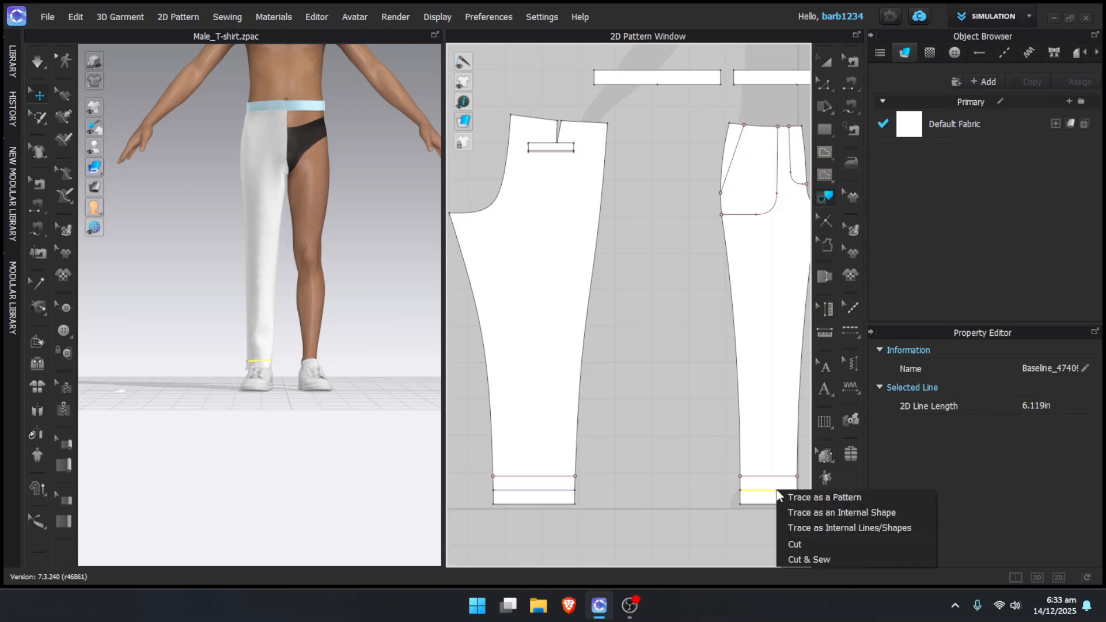
left_click(830, 509)
middle_click_drag(740, 469, 689, 417)
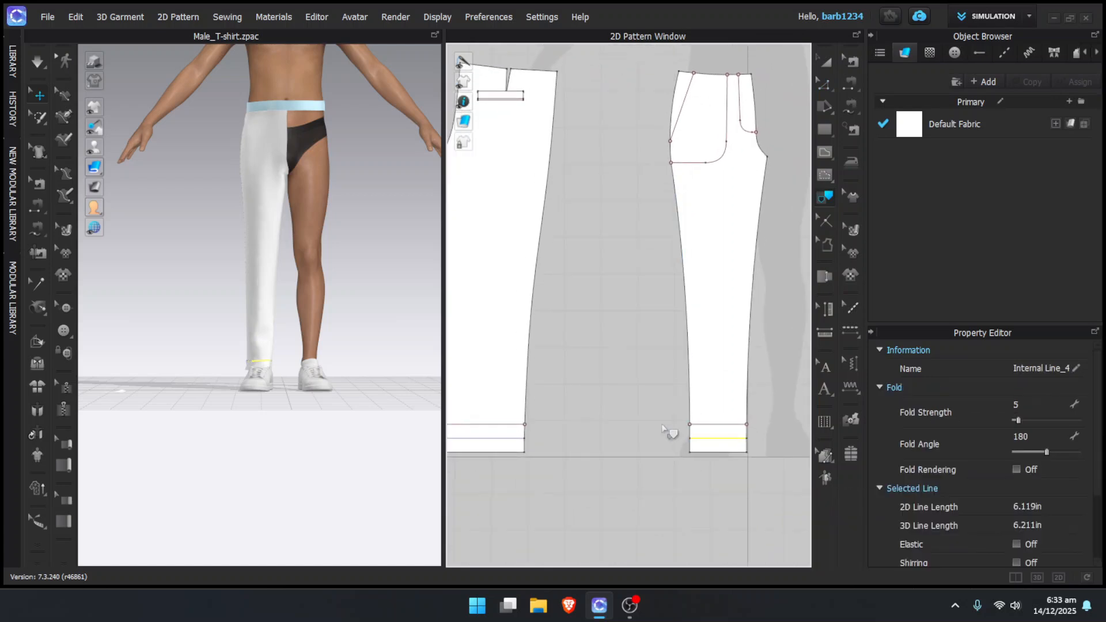
Show the internal lines on the 3D garment around the trouser hem
scroll(274, 387, "up", 8)
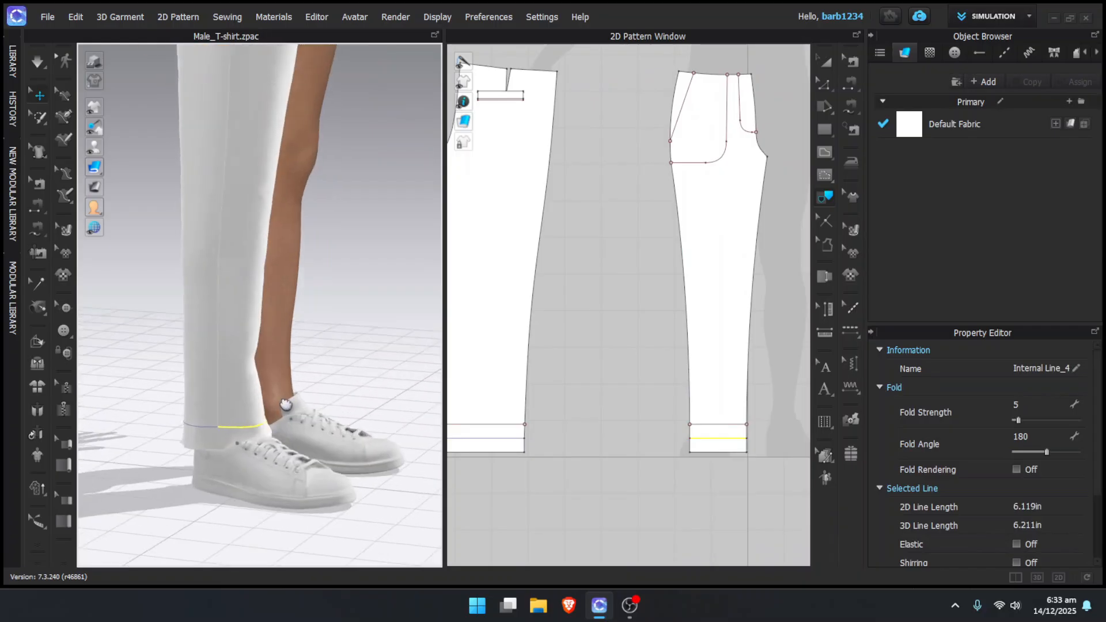
right_click_drag(274, 387, 302, 380)
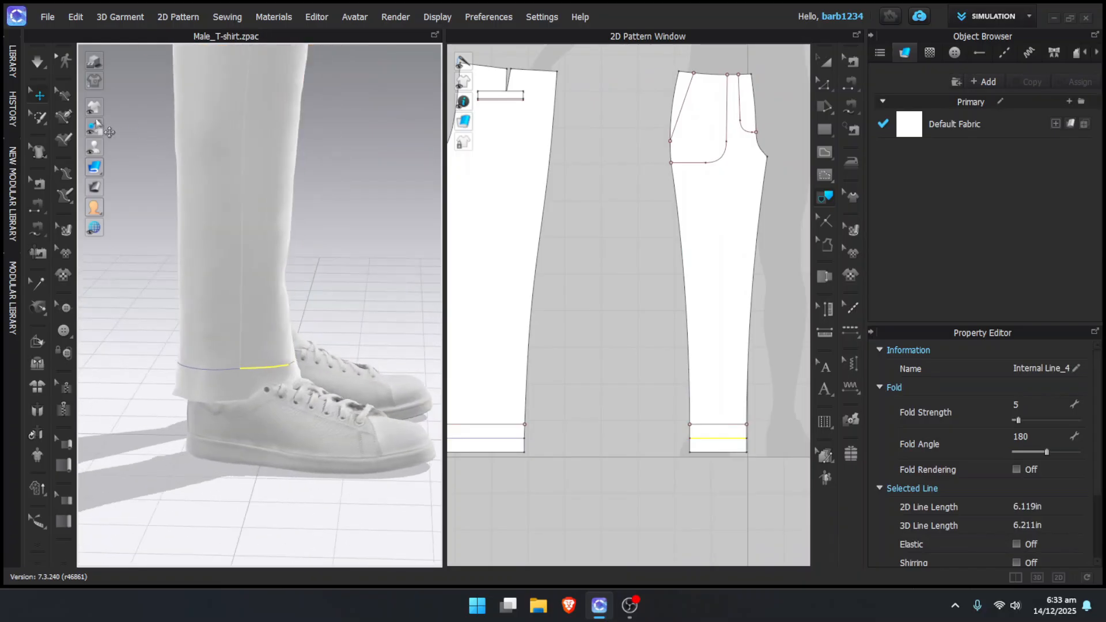
mouse_move(95, 108)
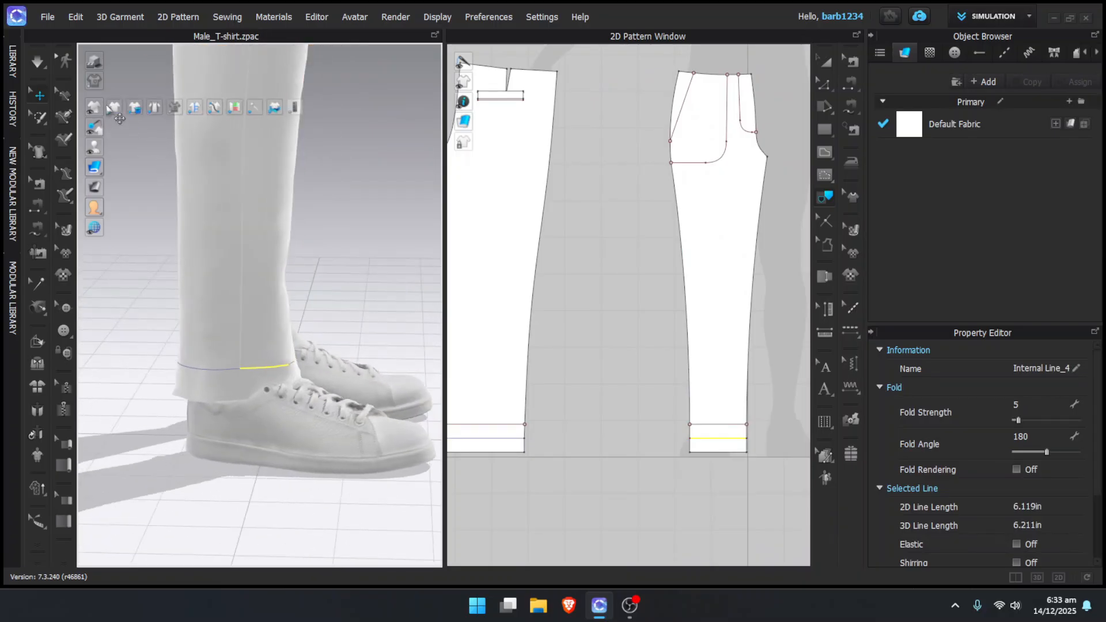
left_click(153, 108)
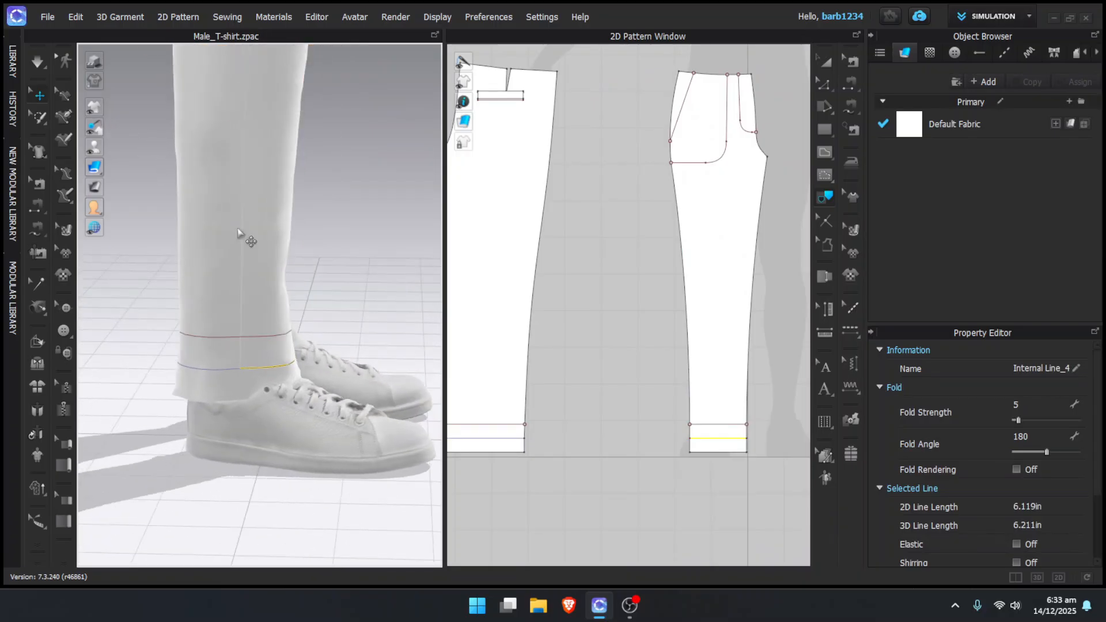
Fold the front piece's hem allowance inward along the traced line with Fold Arrangement, to a fold angle of about 50
left_click(37, 342)
left_click(284, 369)
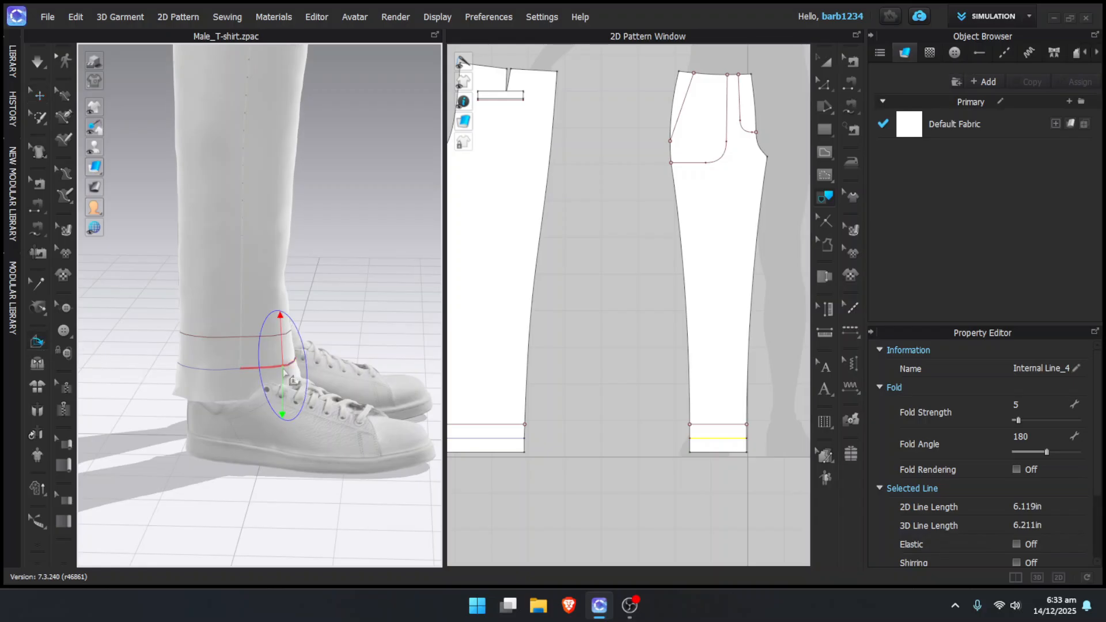
left_click_drag(284, 347, 262, 340)
key("ctrl+z")
left_click(279, 367)
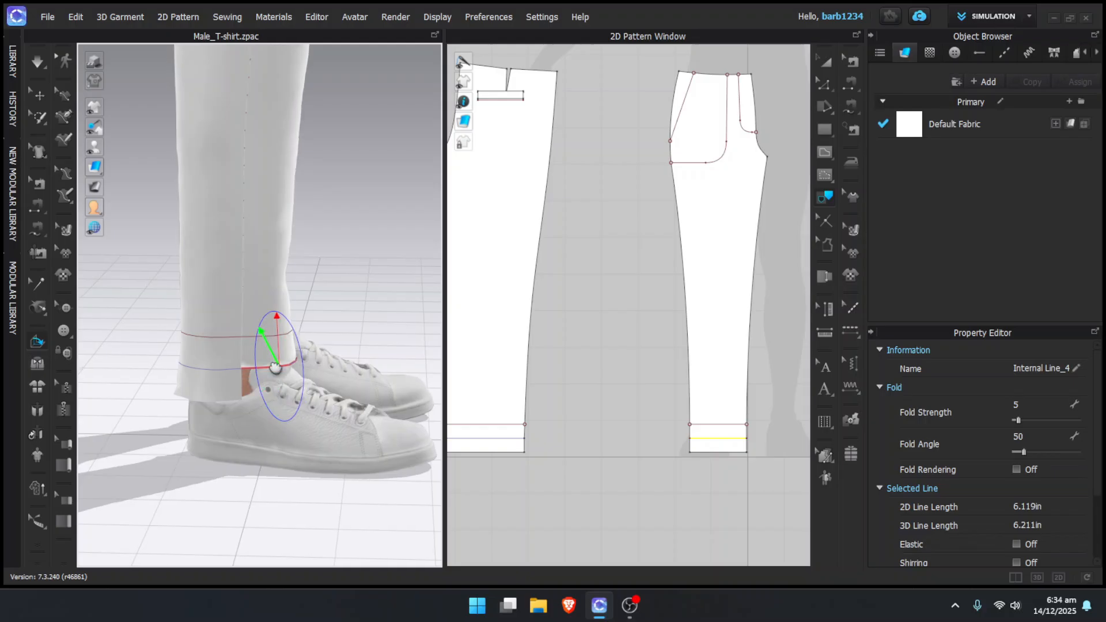
middle_click_drag(232, 378, 263, 370)
Trace the baseline at the back piece's original hem as an internal shape
left_click(225, 358)
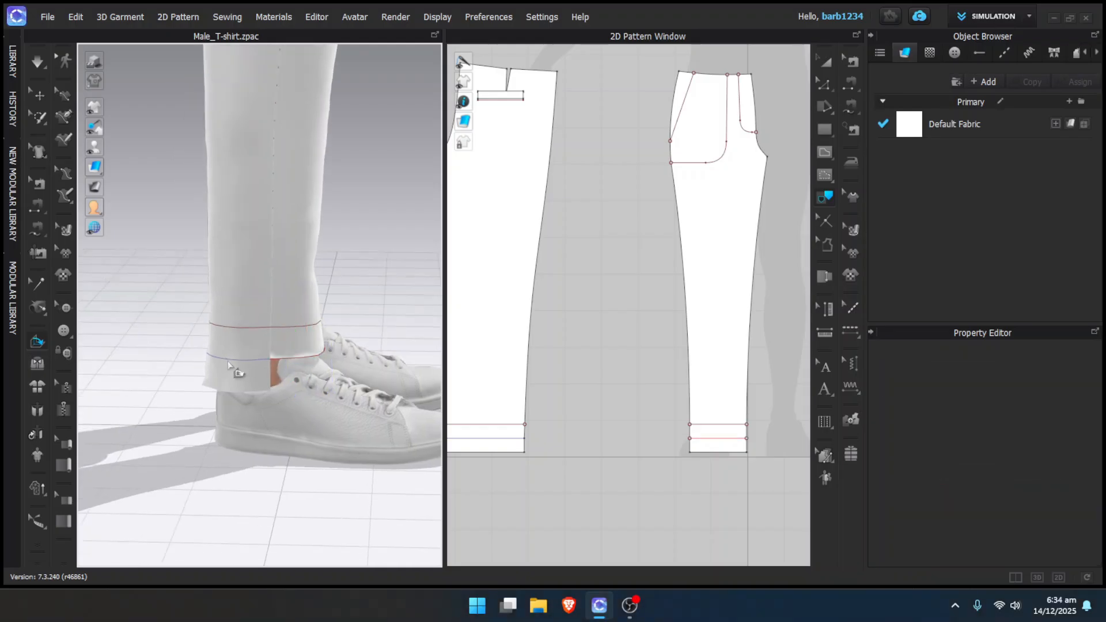
scroll(228, 364, "up", 3)
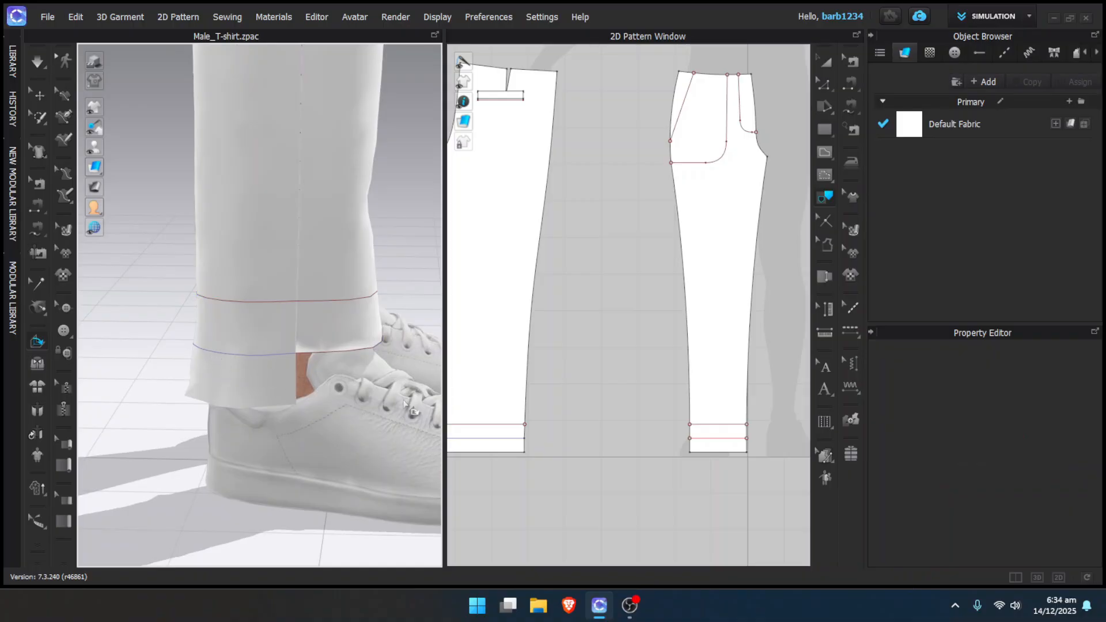
middle_click_drag(526, 444, 607, 421)
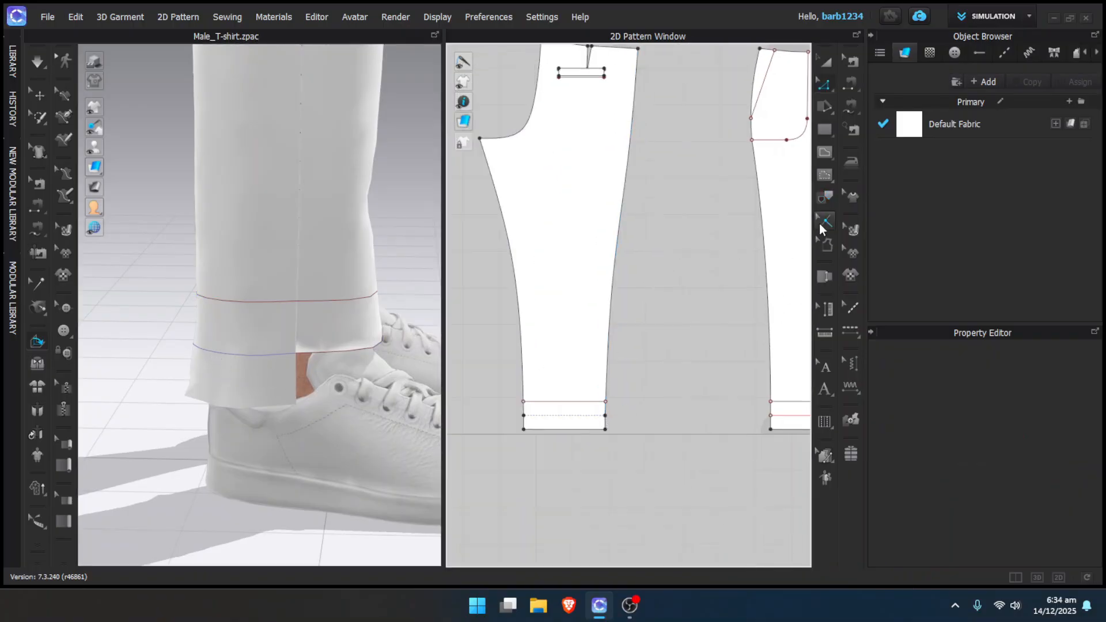
left_click(827, 197)
right_click(578, 424)
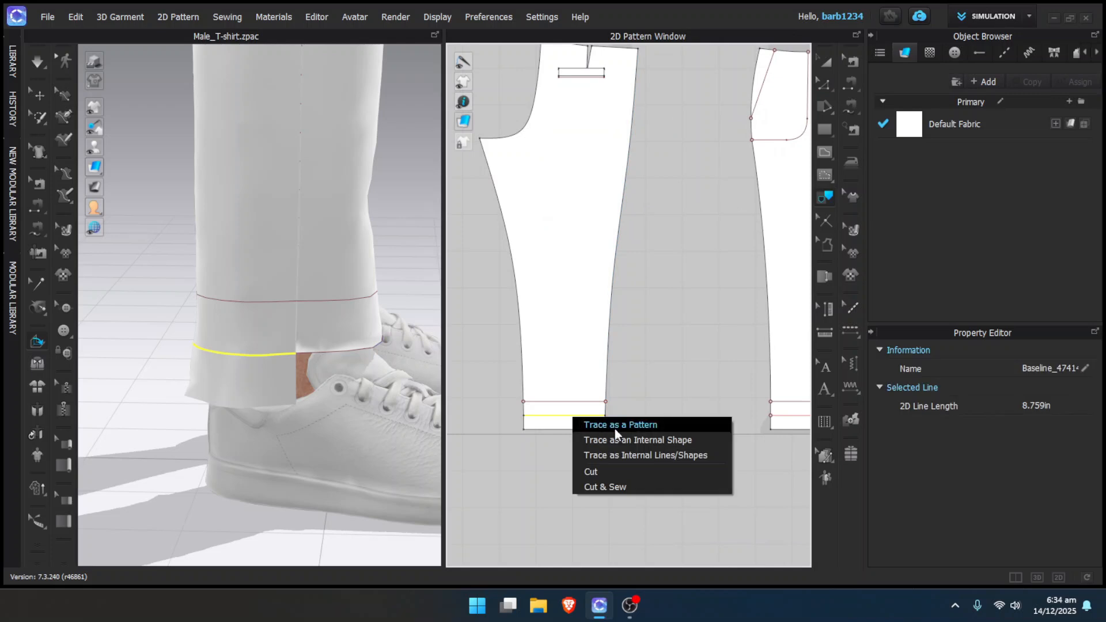
left_click(623, 438)
Fold the back piece's hem allowance inward along its traced line with Fold Arrangement, to a fold angle of about 15
left_click(37, 342)
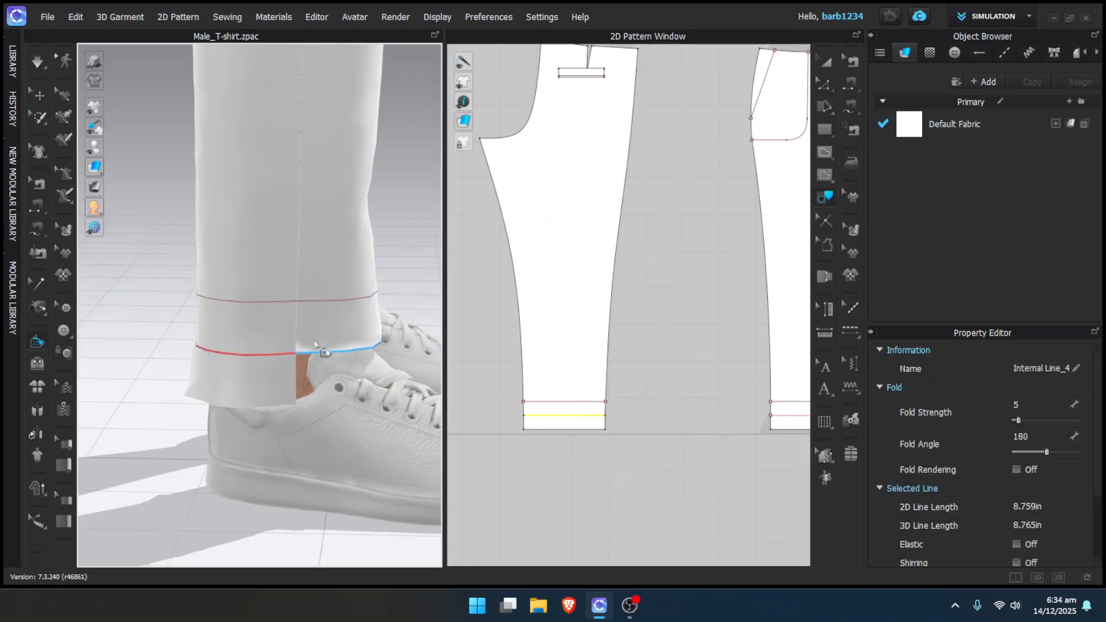
left_click(261, 350)
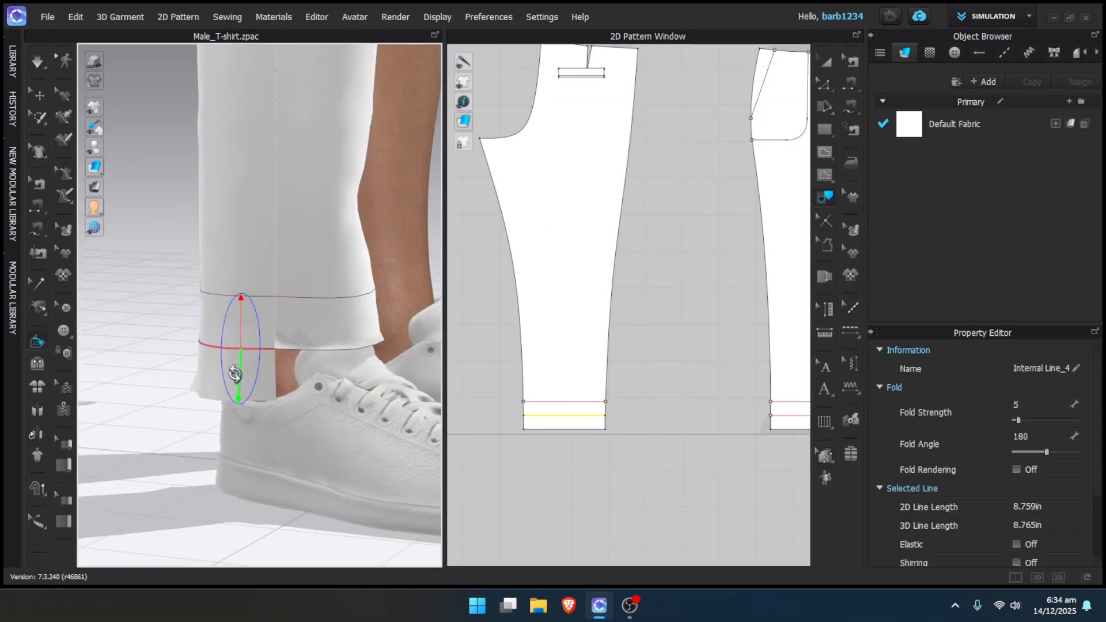
left_click_drag(237, 373, 250, 358)
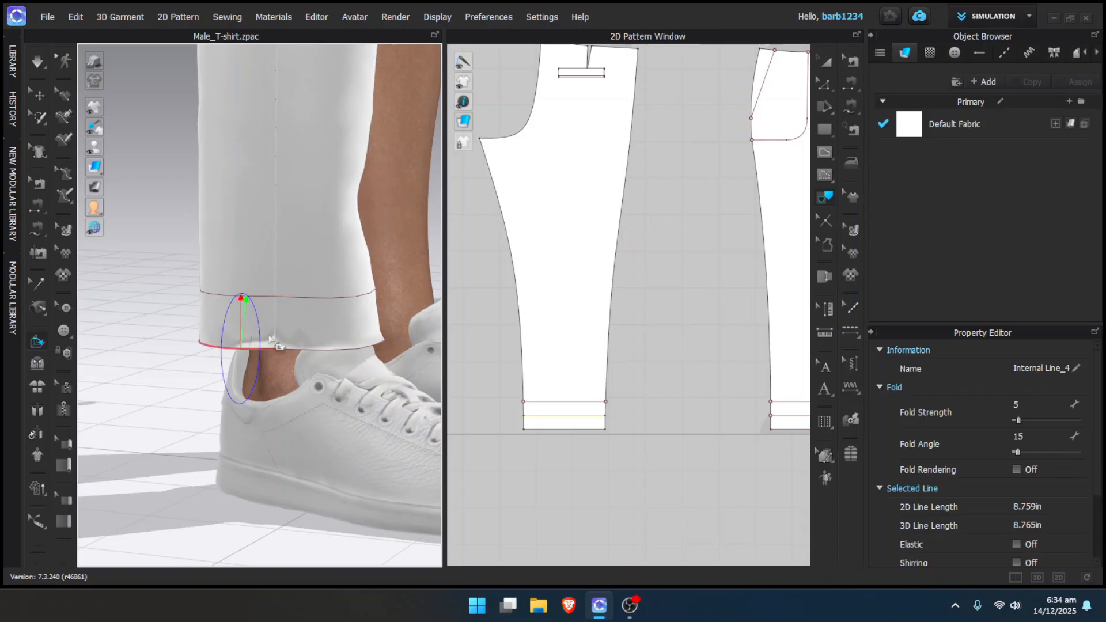
middle_click_drag(269, 339, 224, 385)
Sew the short side edges of the back and front hem allowances together with Segment Sewing
left_click(855, 82)
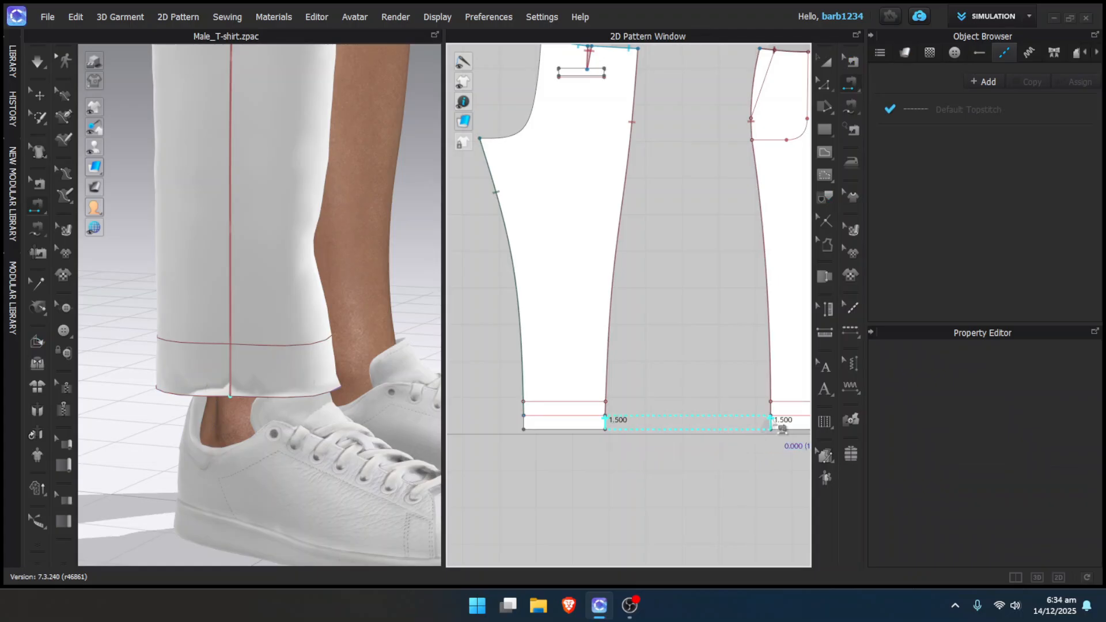
left_click(771, 421)
middle_click_drag(773, 421, 736, 407)
left_click(485, 408)
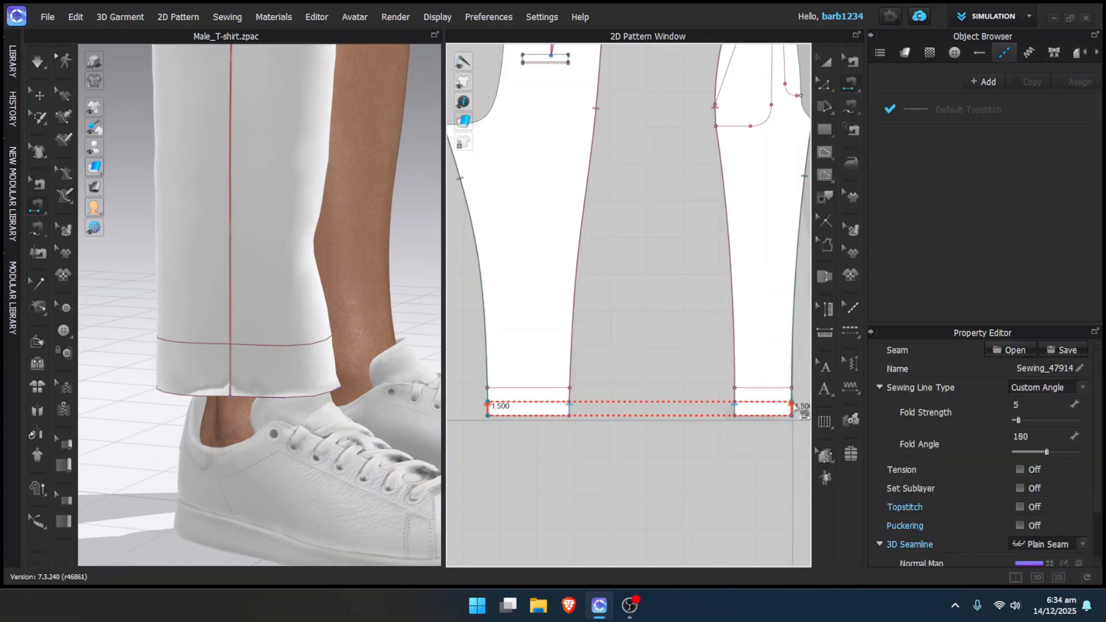
Sew the bottom edges of the front and back hem allowances to the offset internal lines on their own pieces
left_click(779, 417)
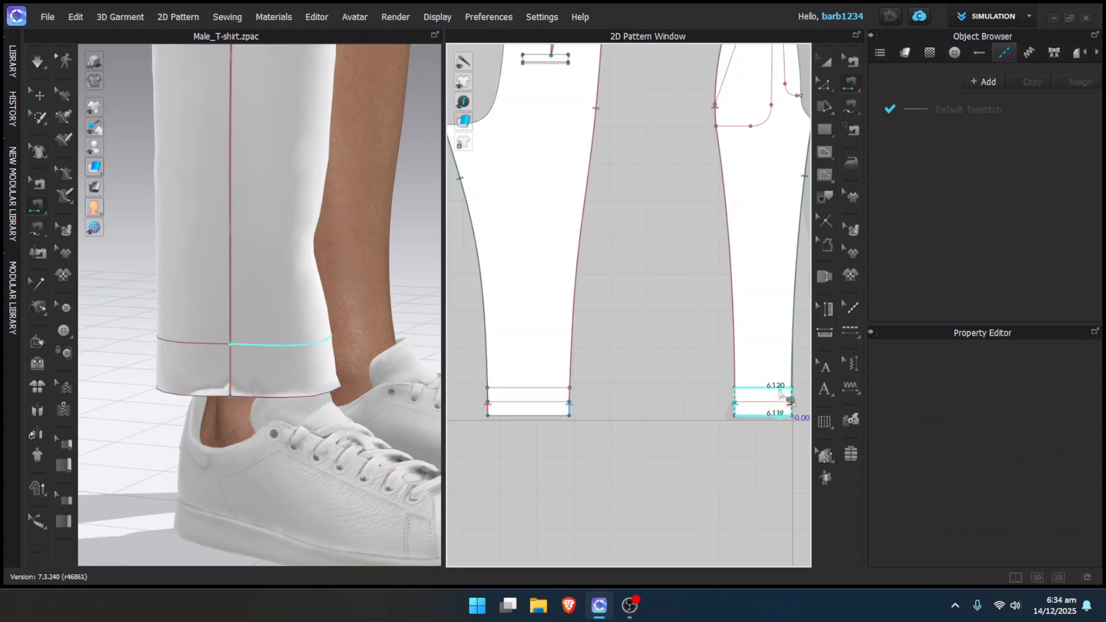
left_click(780, 389)
left_click(552, 416)
left_click(553, 388)
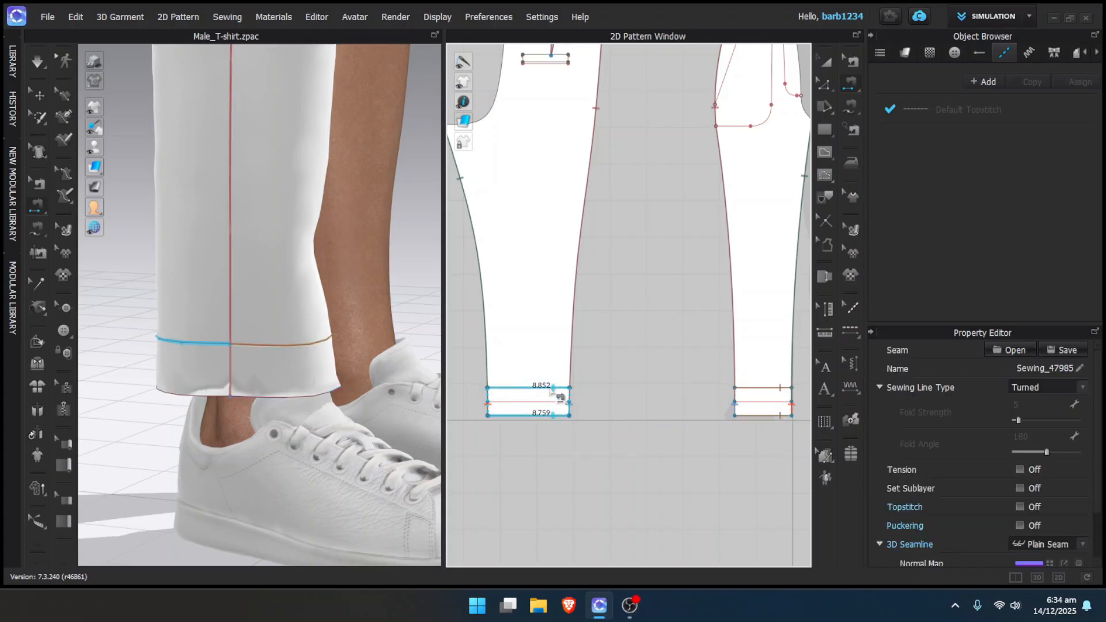
Simulate the garment with the folded and sewn hem
right_click_drag(305, 423, 243, 413)
key("space")
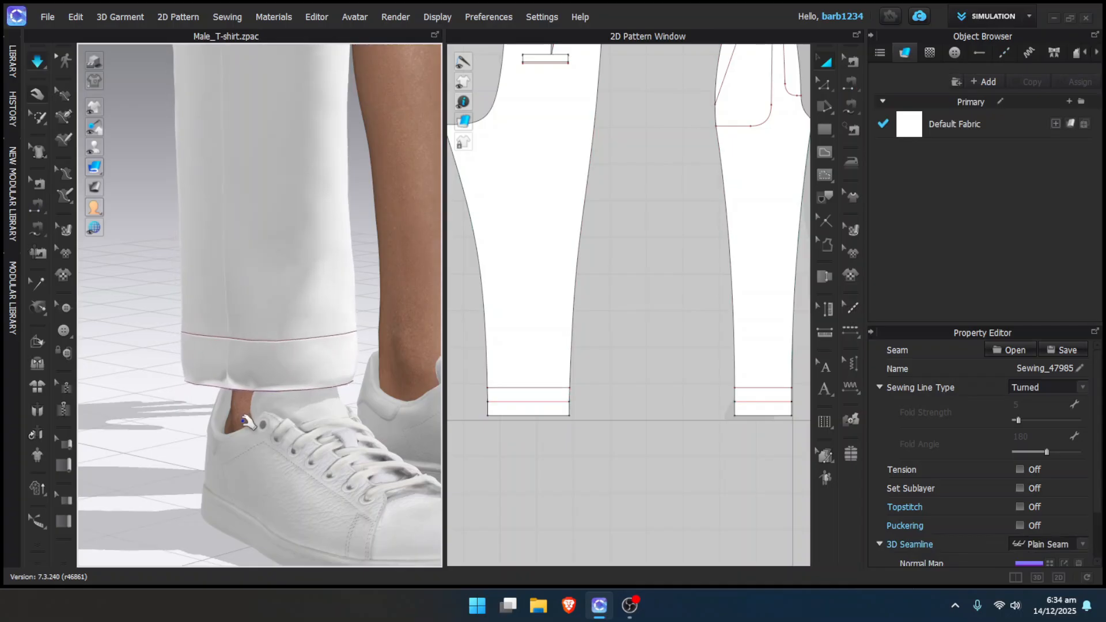
key("z")
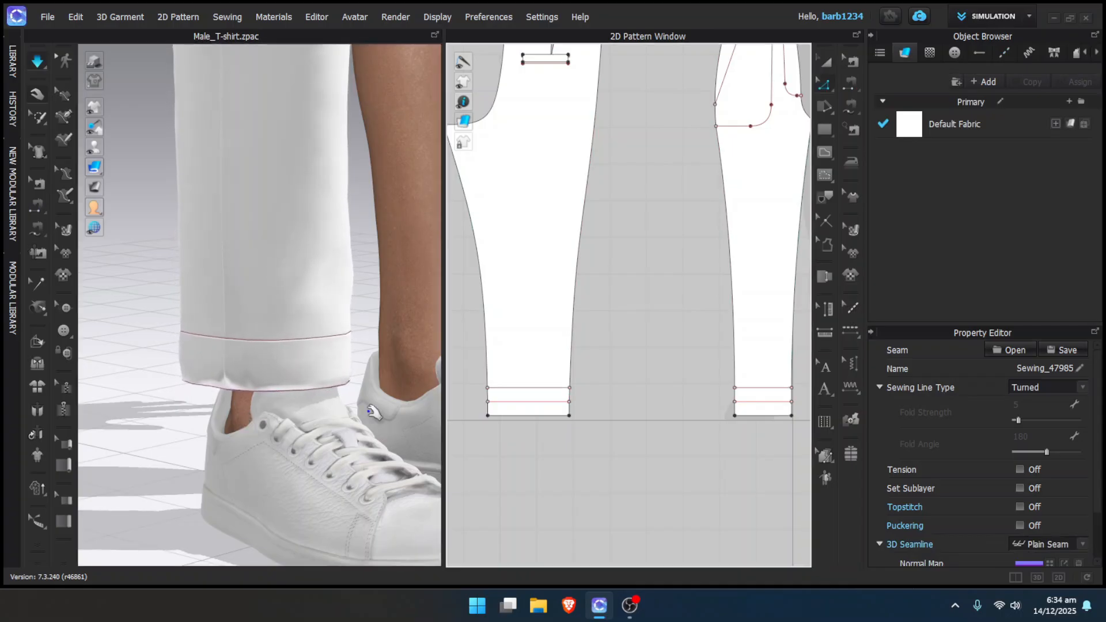
Turn on Fold Rendering for the hem fold lines of both the front and back pieces
left_click(531, 401)
left_click(757, 403, "shift")
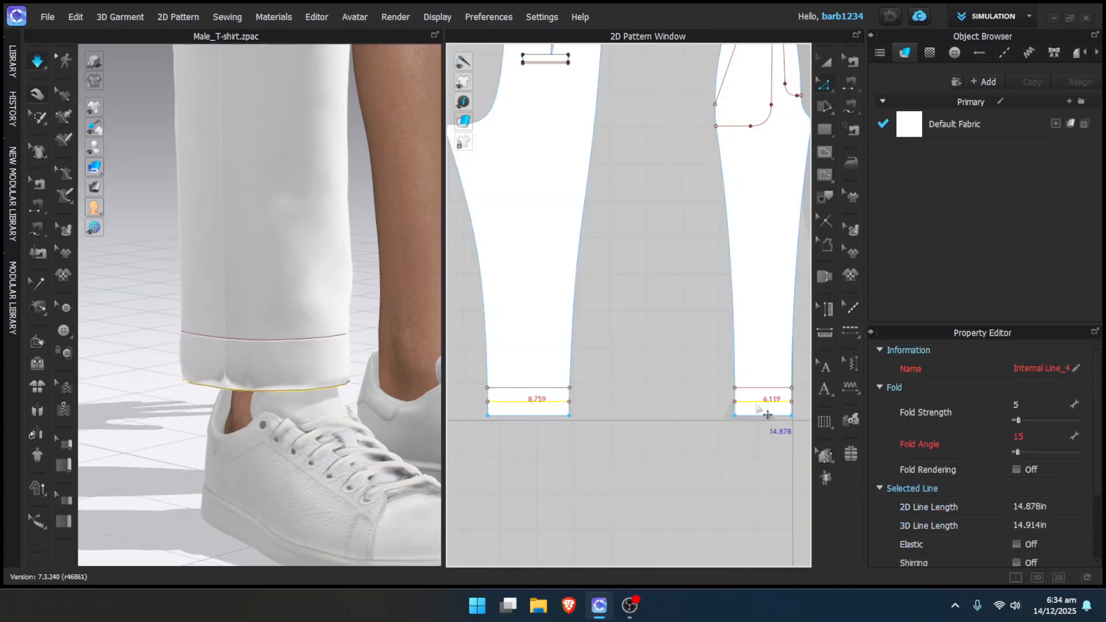
key("n")
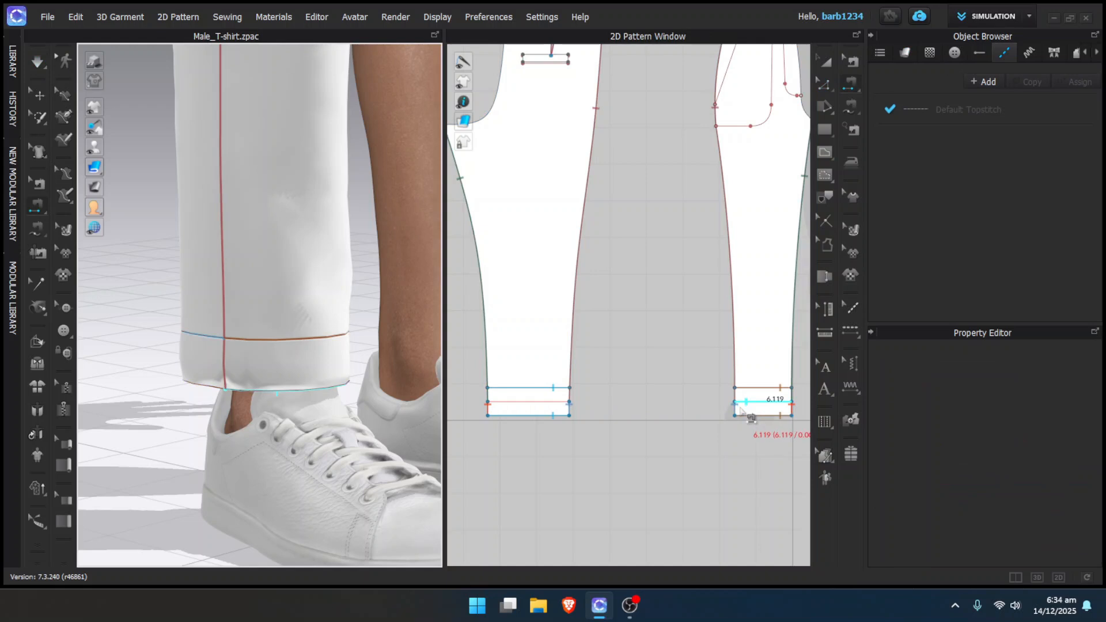
key("a")
left_click(772, 402)
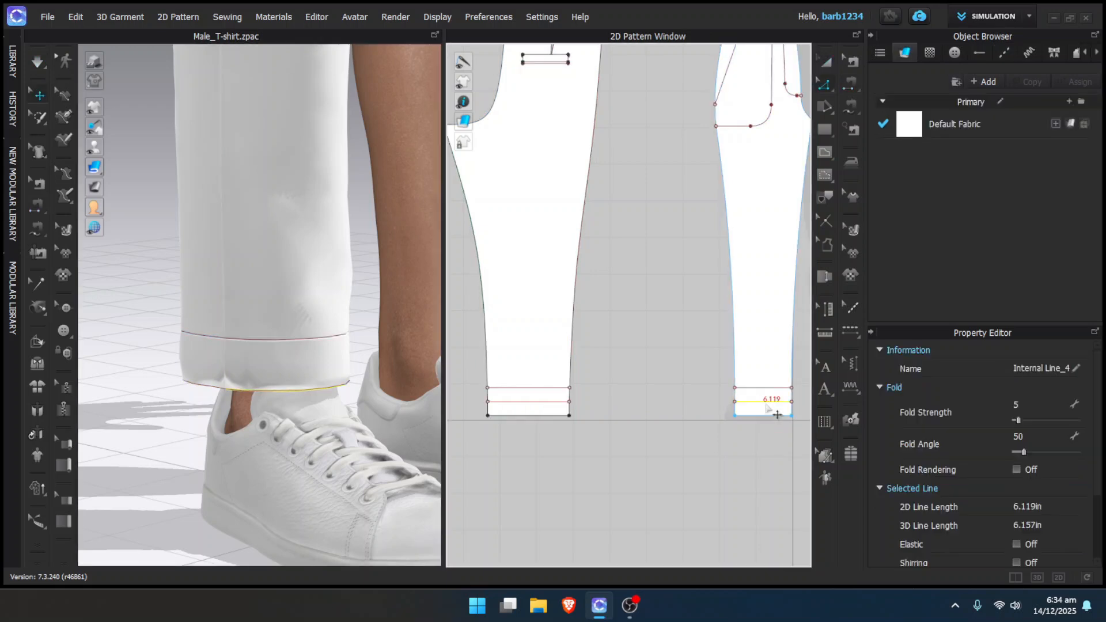
left_click(550, 402, "shift")
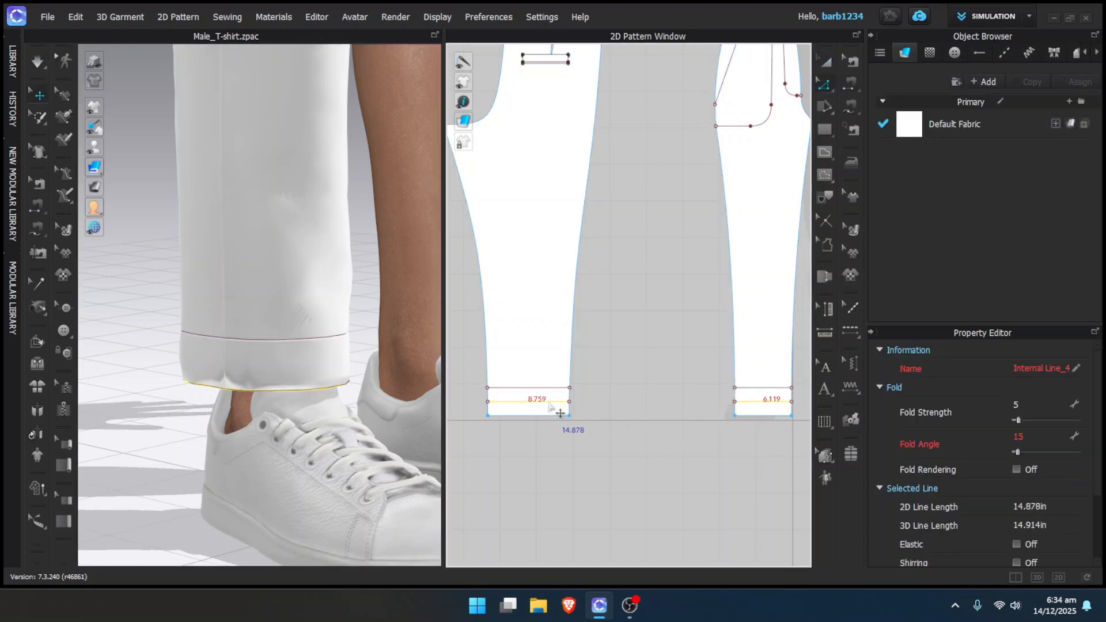
left_click(1016, 469)
Inspect the folded hem up close and the half trousers on the avatar from the front and at the hip
right_click_drag(274, 375, 245, 365)
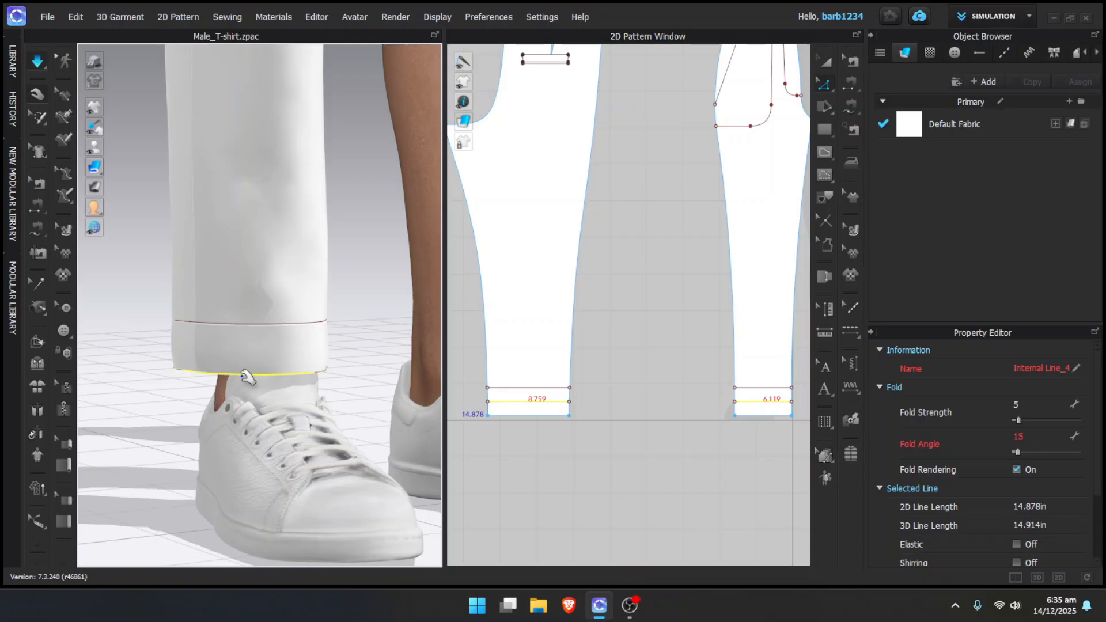
right_click_drag(246, 405, 356, 409)
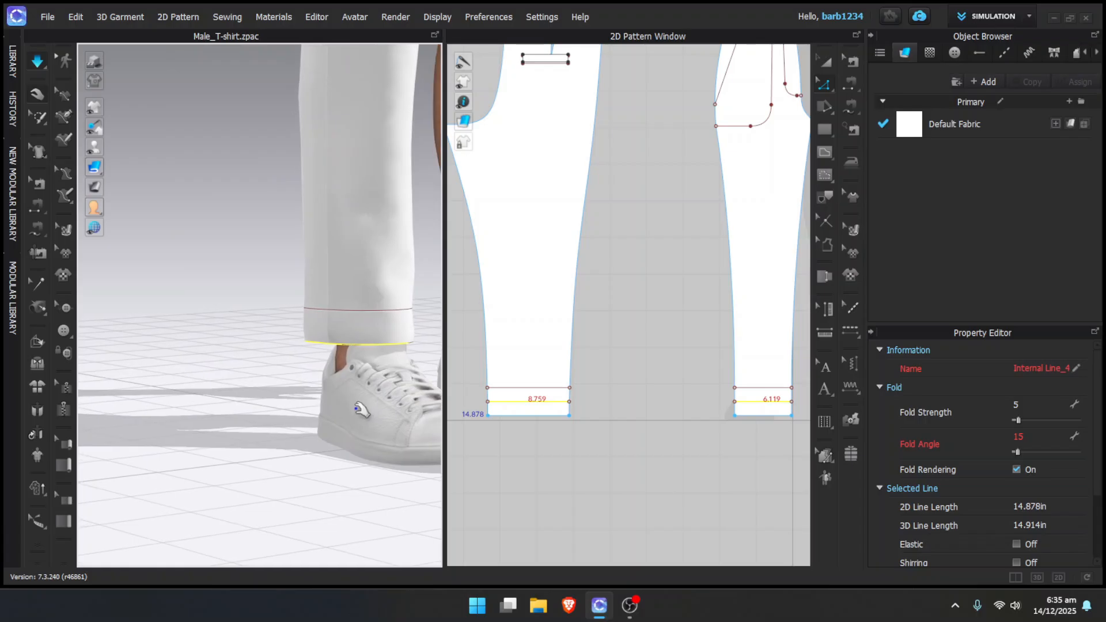
key("2")
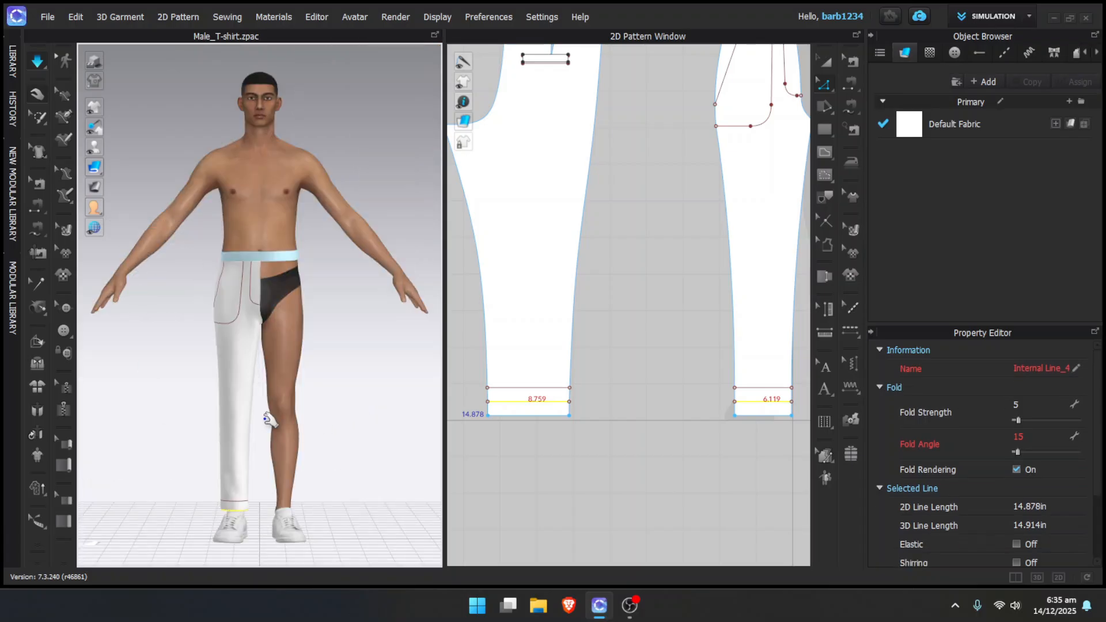
scroll(268, 419, "up", 5)
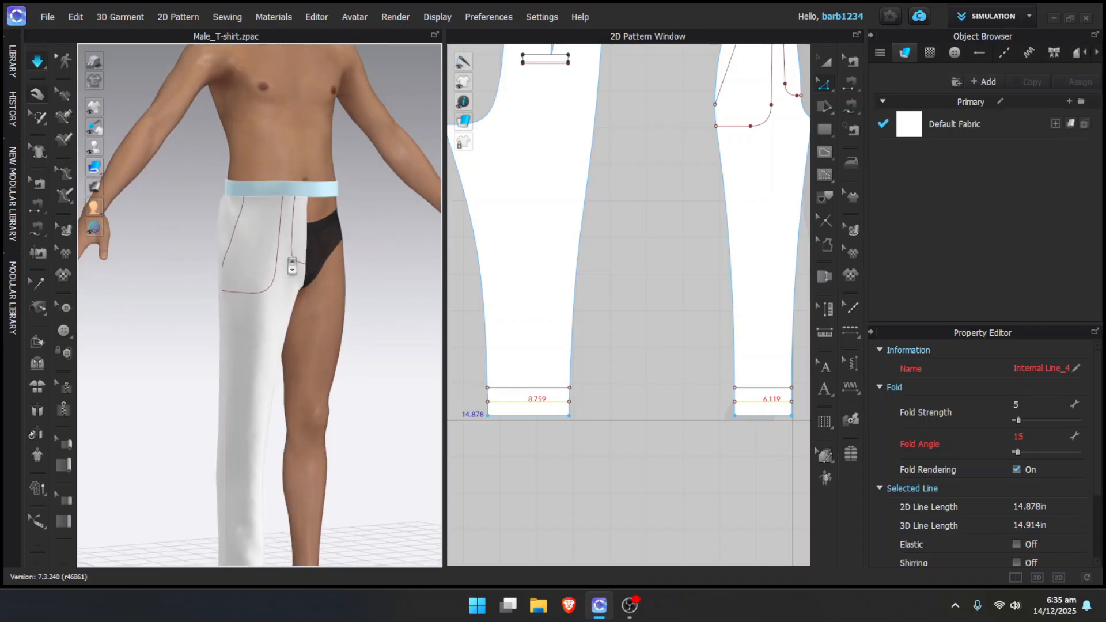
scroll(292, 265, "up", 3)
middle_click_drag(291, 260, 311, 351)
scroll(311, 351, "up", 1)
right_click_drag(311, 351, 342, 353)
scroll(576, 242, "down", 3)
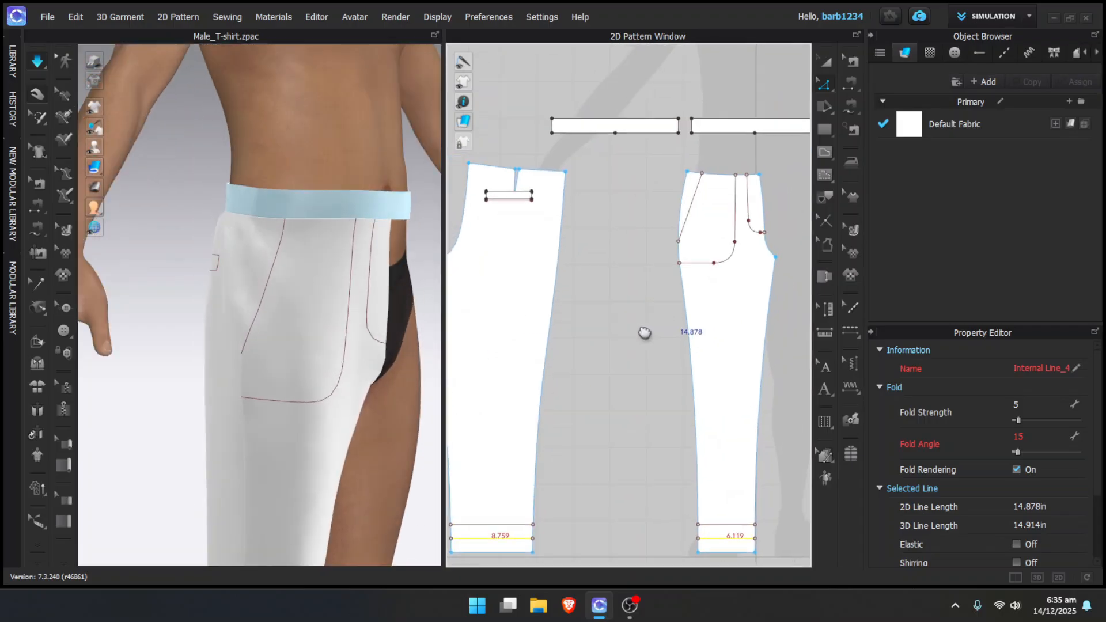
Trace the pocket bag outline with its slanted opening line from the front piece and place the copy between the front and back pieces
scroll(699, 279, "up", 6)
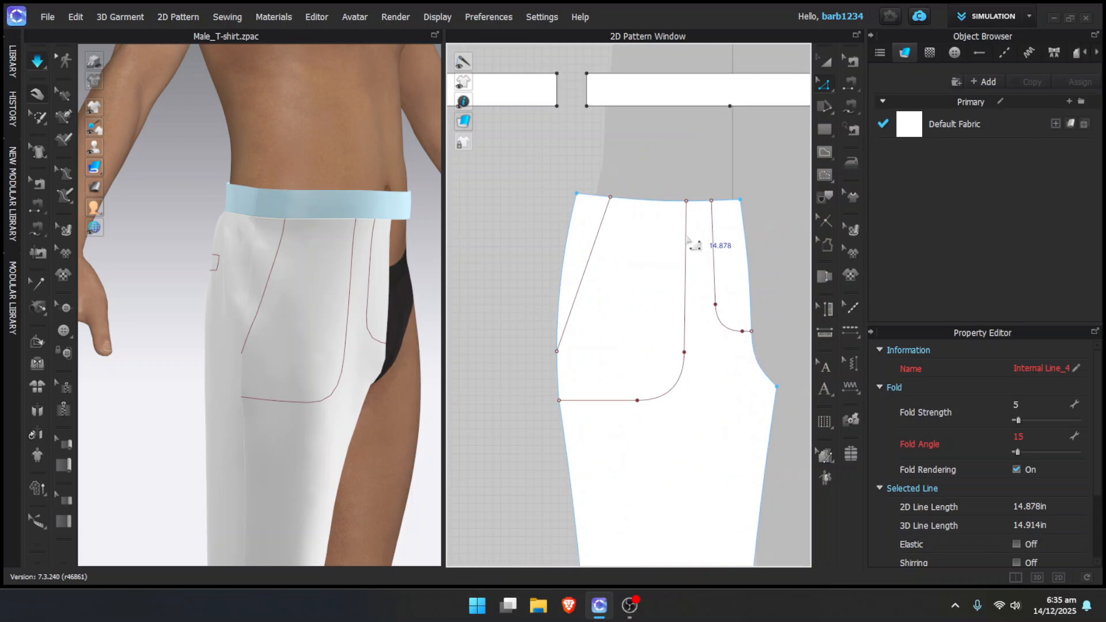
left_click(686, 242)
left_click(682, 385, "shift")
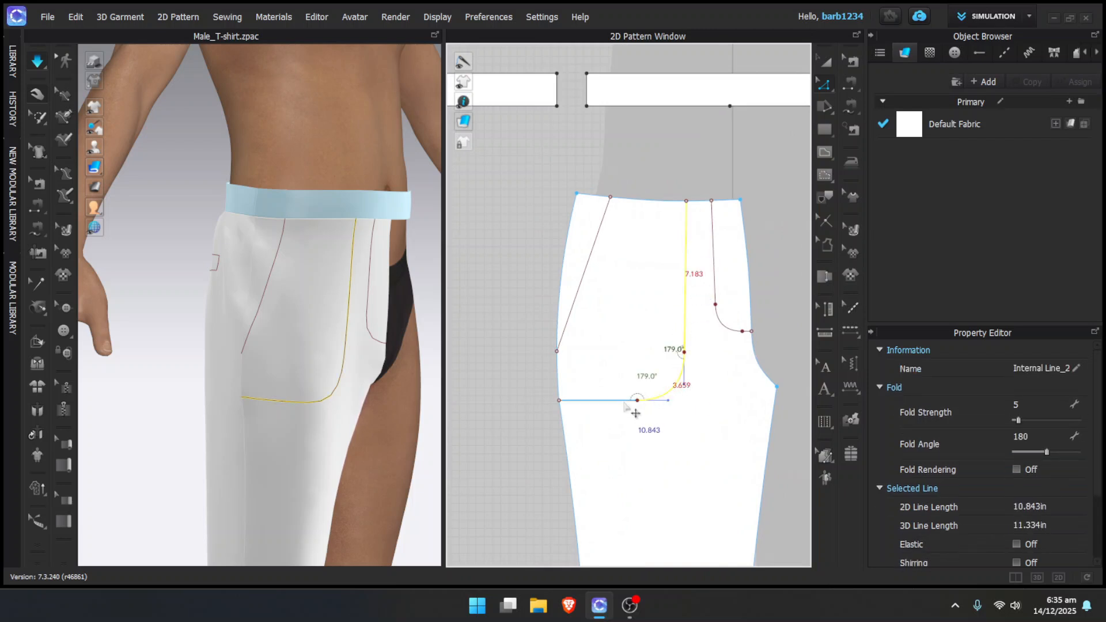
left_click(602, 400, "shift")
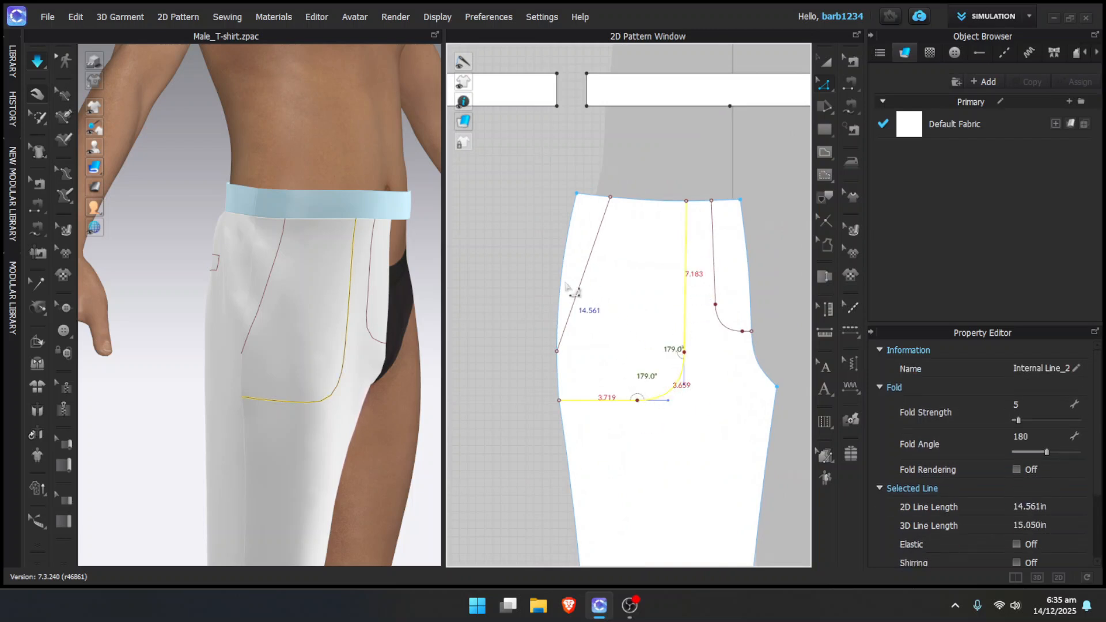
left_click(565, 286, "shift")
left_click(557, 383, "shift")
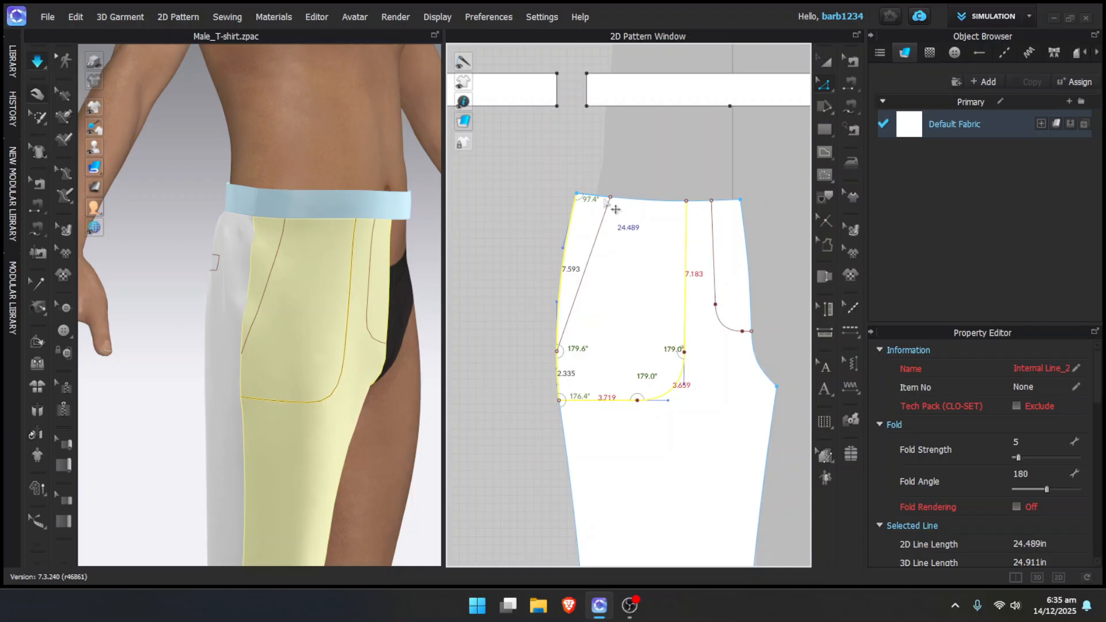
left_click(604, 197, "shift")
left_click(639, 199, "shift")
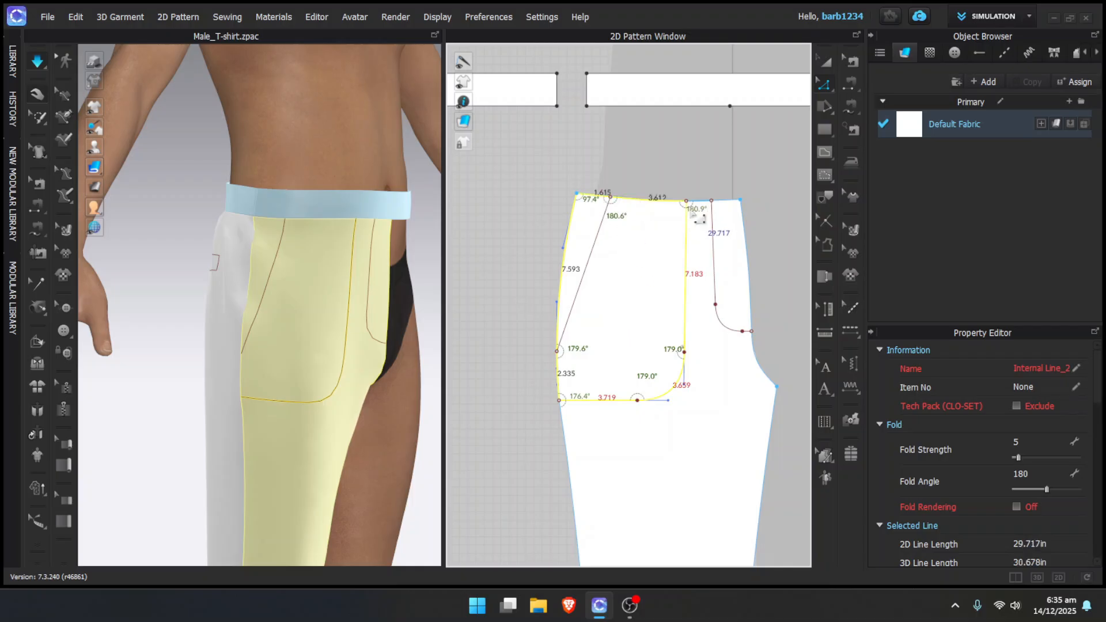
left_click(825, 199)
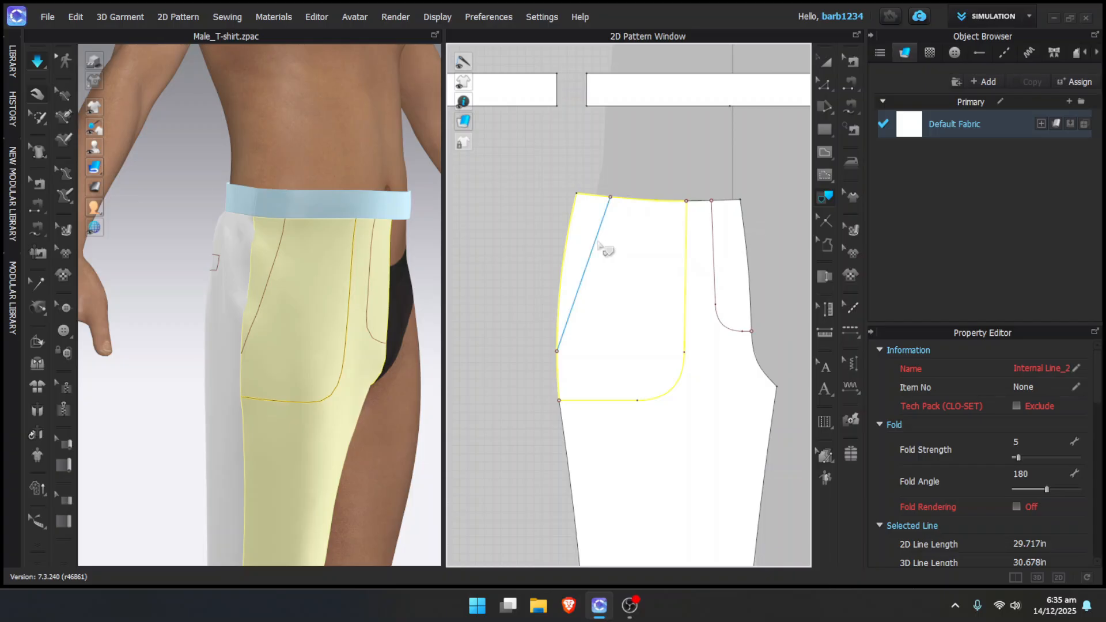
left_click(598, 241, "shift")
right_click(596, 240)
left_click(636, 246)
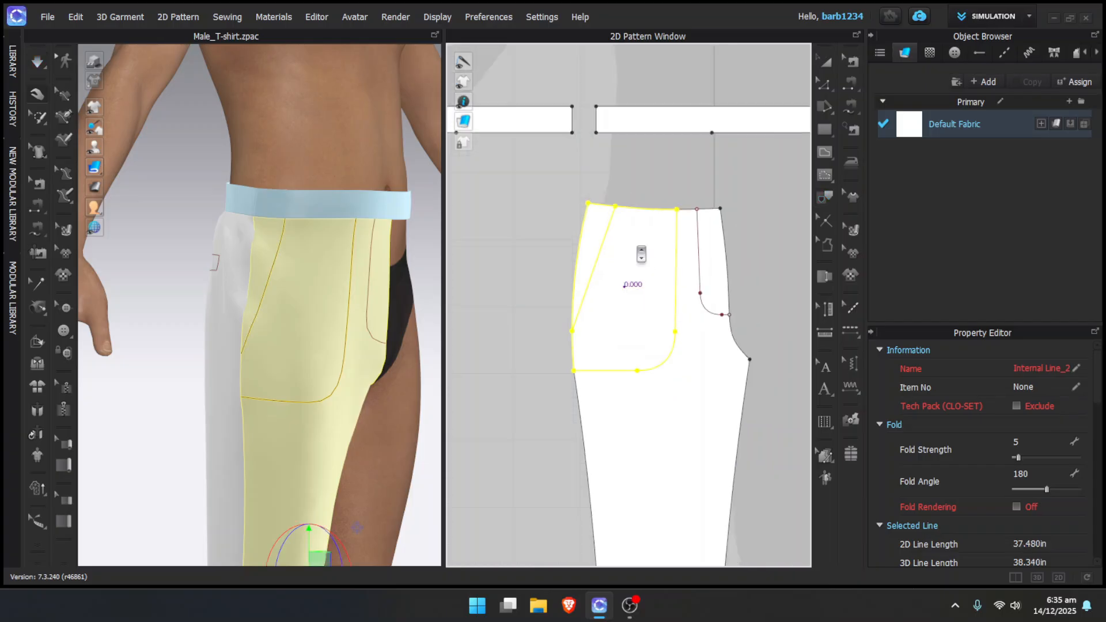
left_click(521, 285)
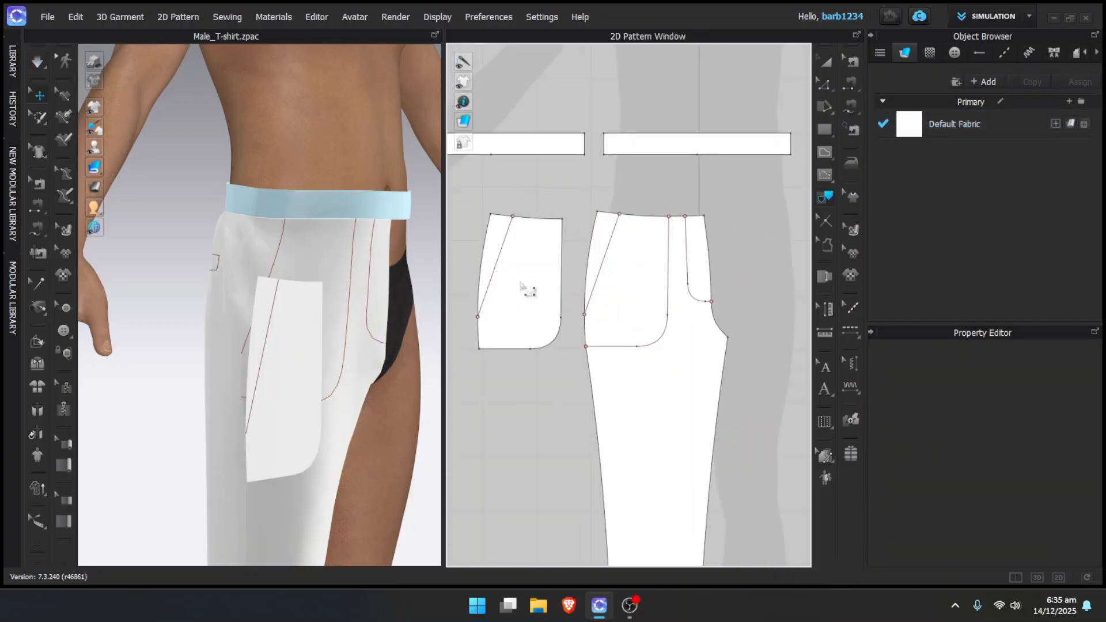
Sew the pocket bag's top edge to the lower edge of the front waistband with Free Sewing, starting from its side end
middle_click_drag(638, 258, 665, 259)
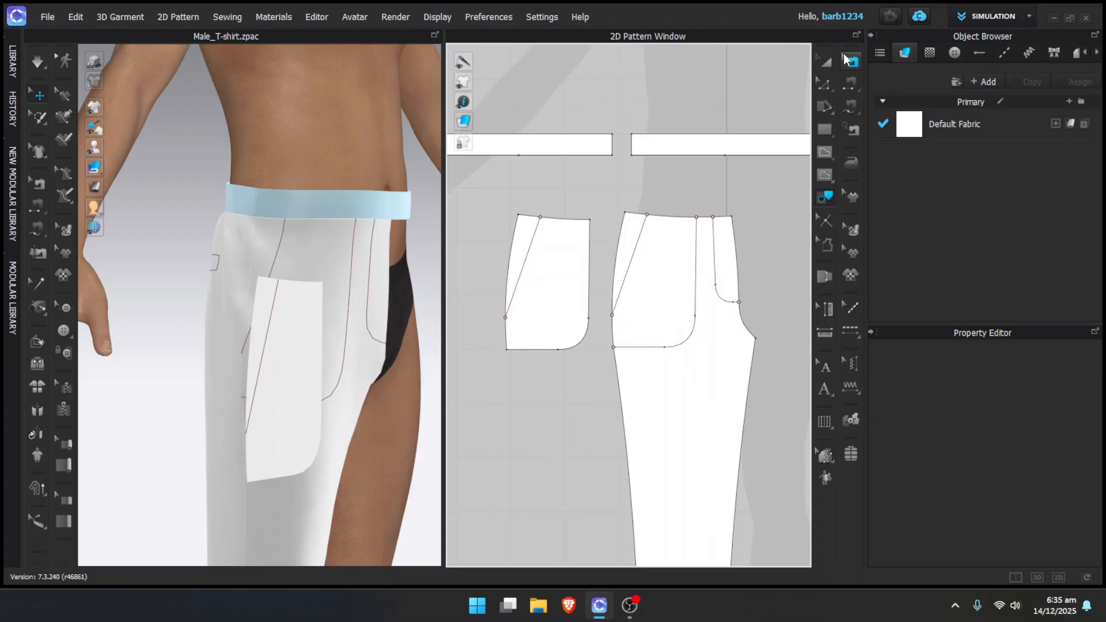
left_click(851, 89)
left_click(851, 106)
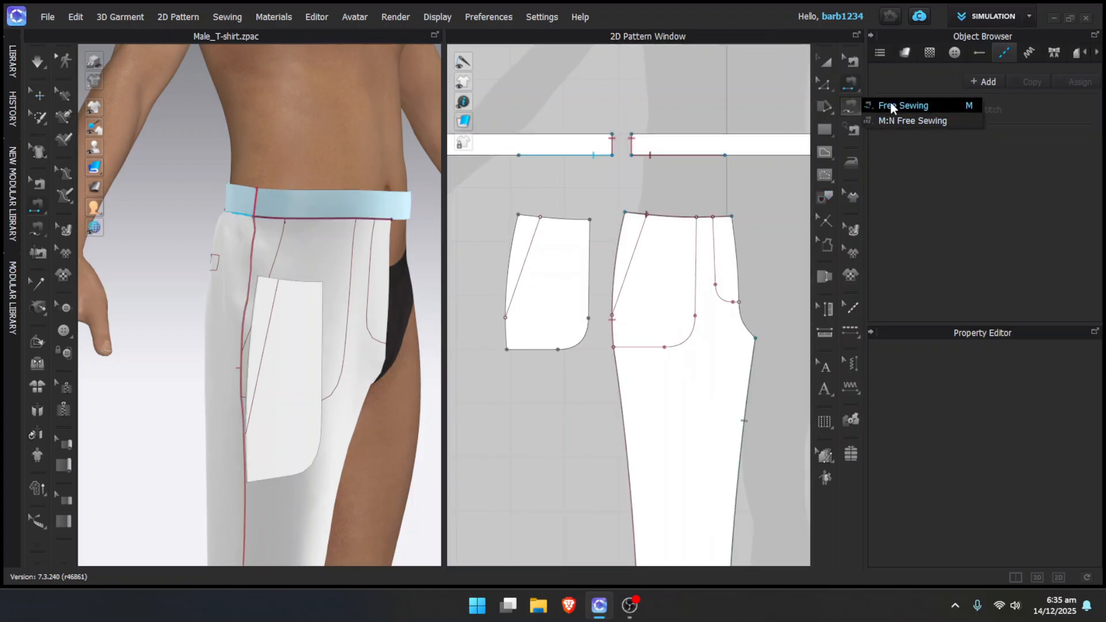
left_click(890, 105)
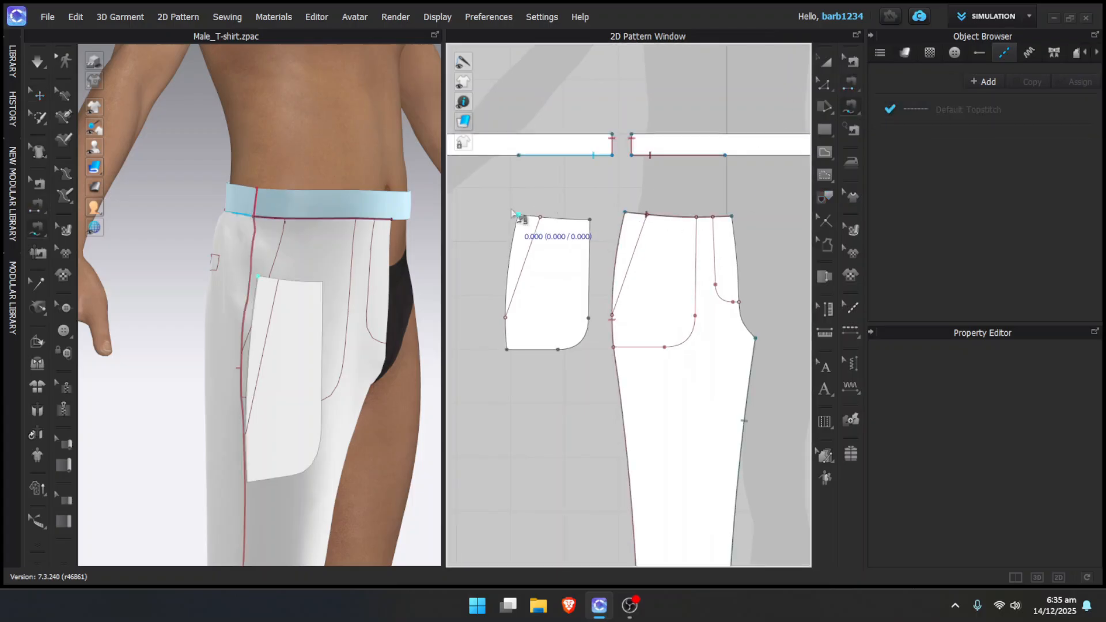
left_click(589, 220)
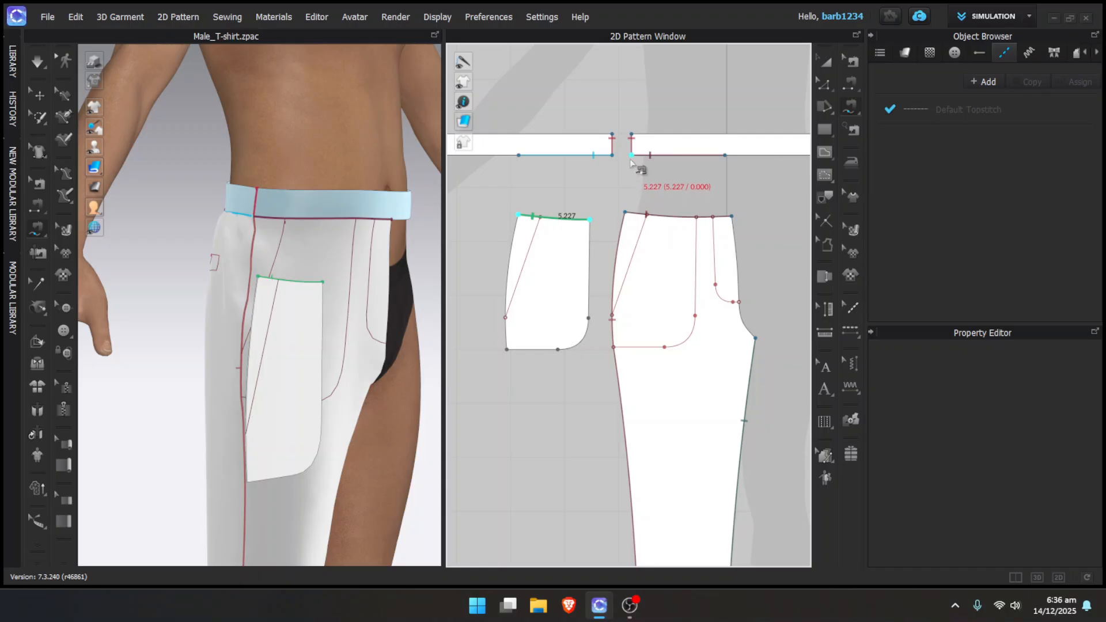
left_click(632, 155)
left_click(702, 156)
Sew the pocket bag's side edge above the slanted opening to the upper side edge of the back piece with Free Sewing
scroll(704, 160, "down", 2)
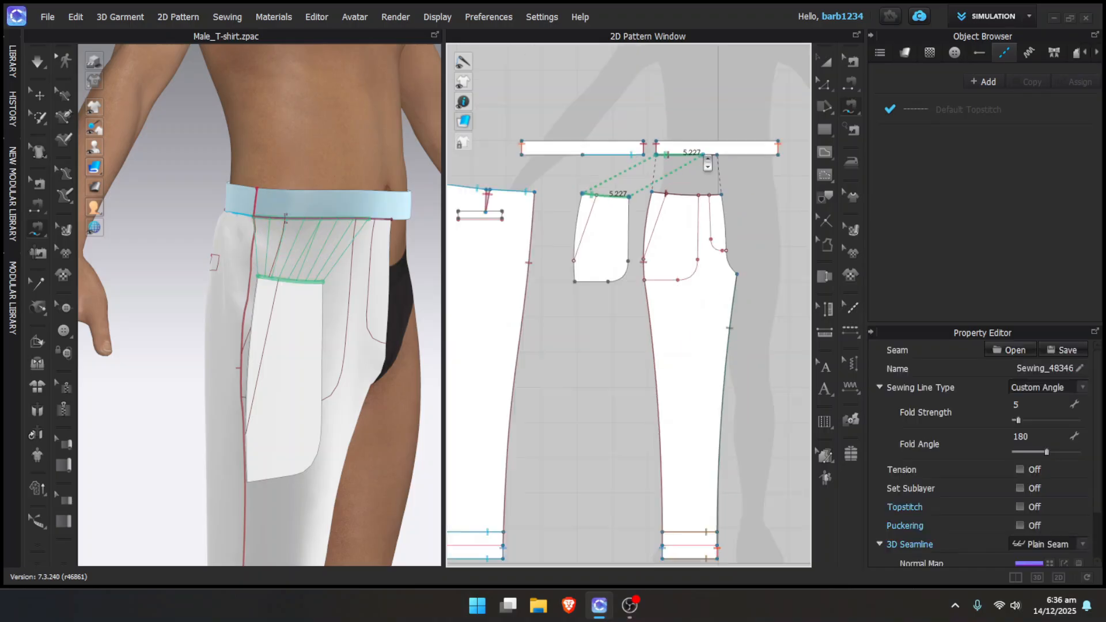
left_click(582, 195)
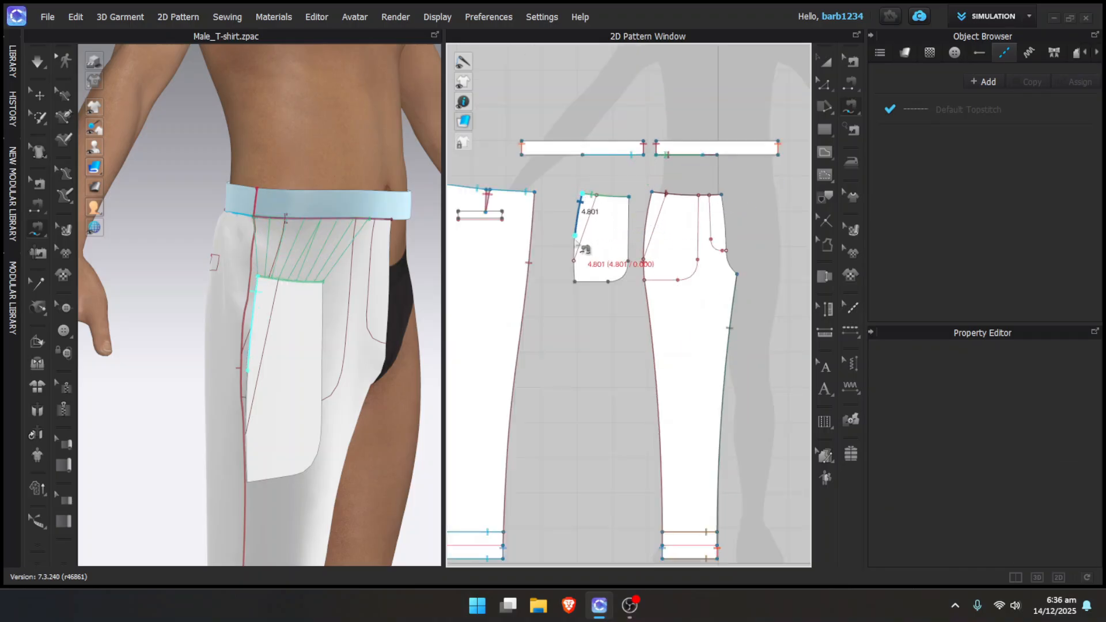
left_click(574, 261)
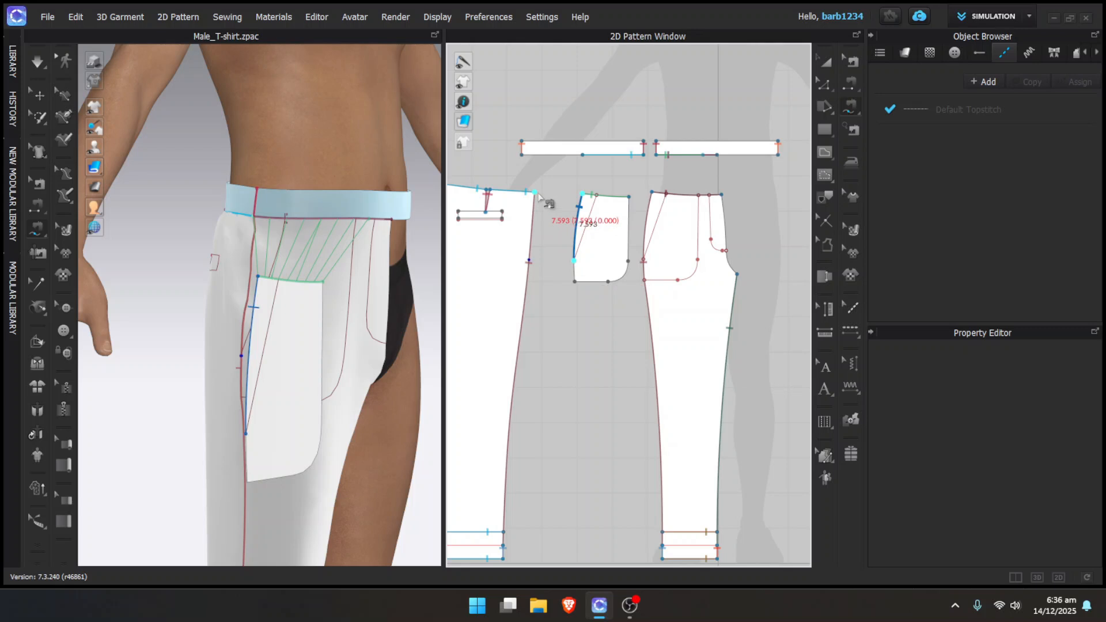
left_click(534, 193)
left_click(530, 262)
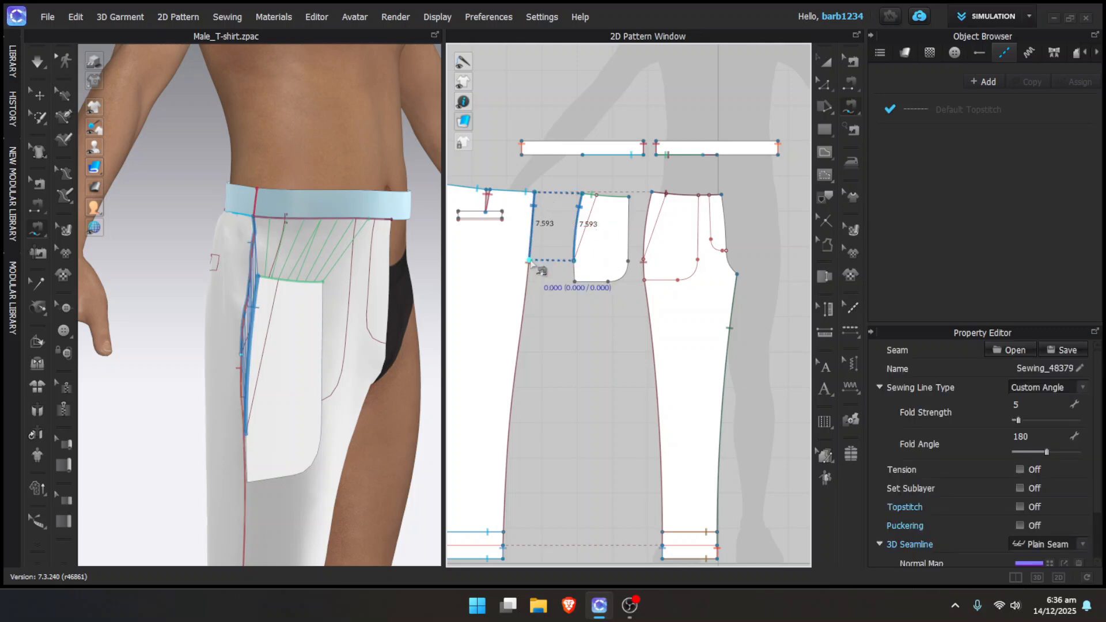
Deactivate the front piece and simulate to pull the pocket bag into place
key("a")
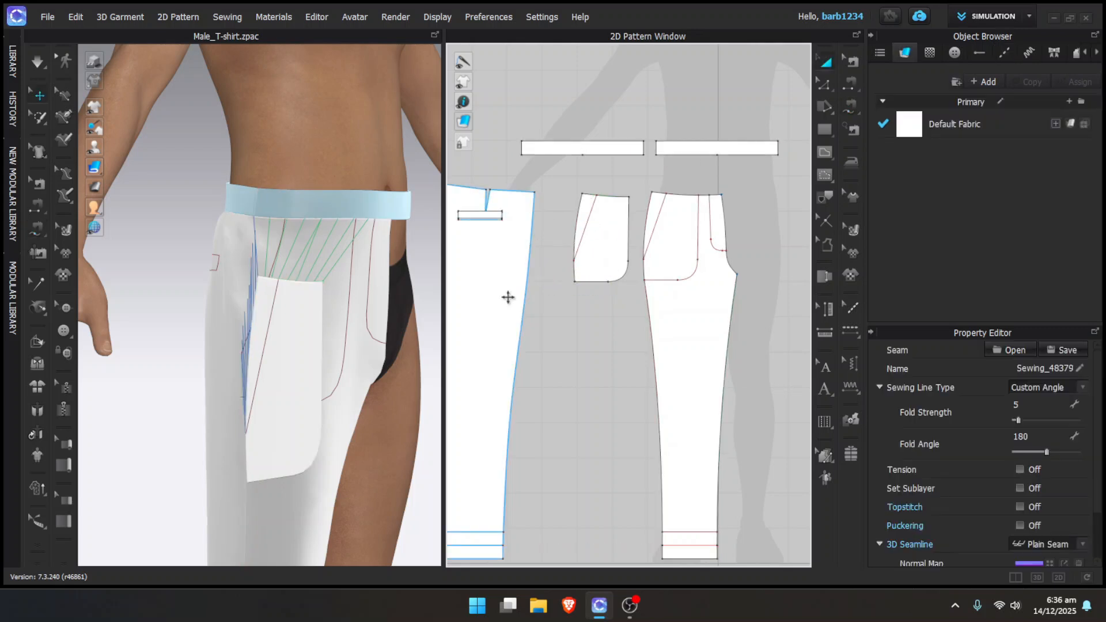
right_click(356, 342)
left_click(316, 333)
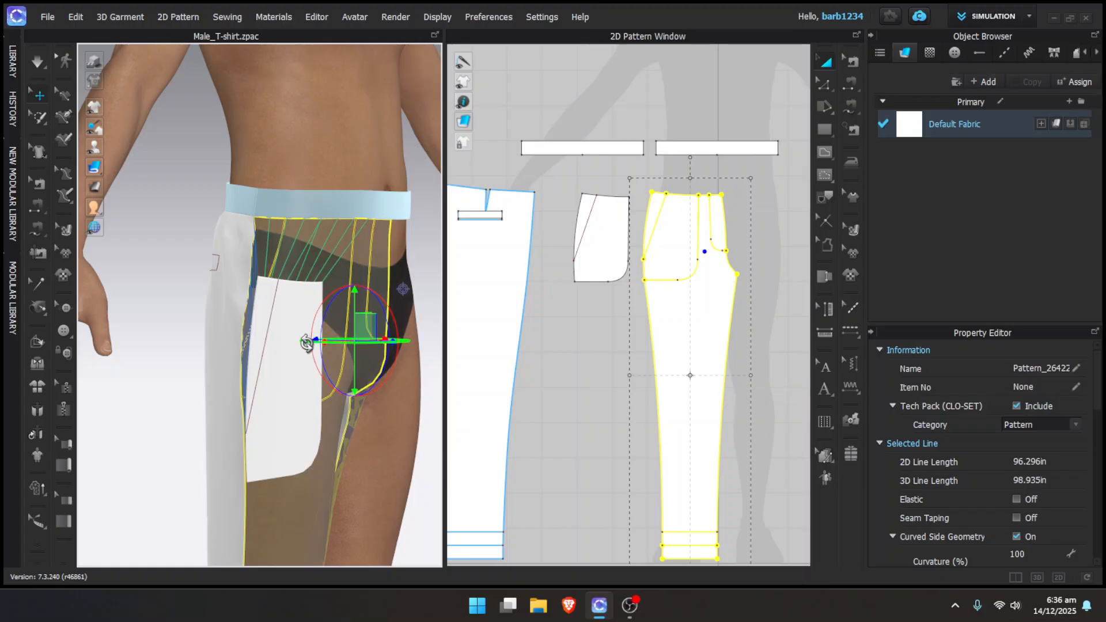
key("space")
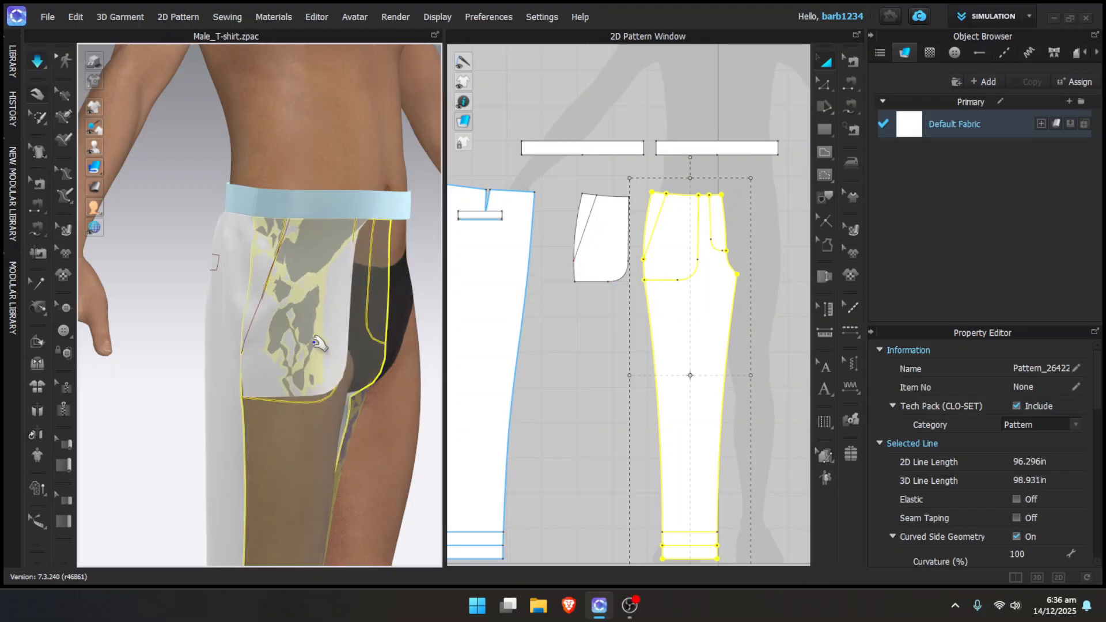
Hide the front piece in the 3D view and stop the simulation
scroll(333, 340, "up", 3)
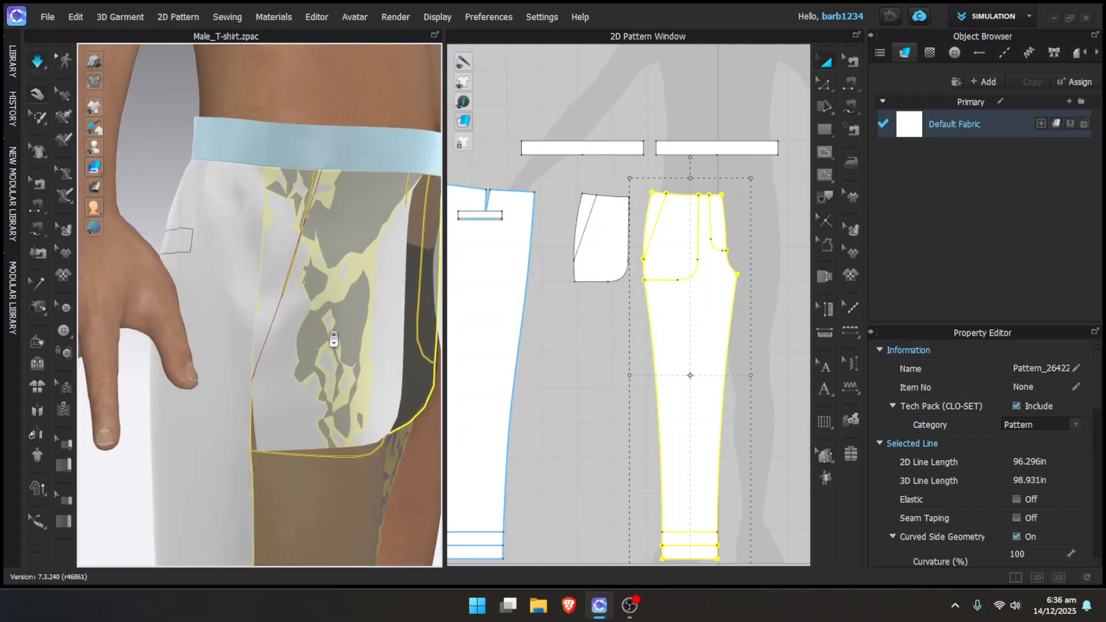
right_click(427, 326)
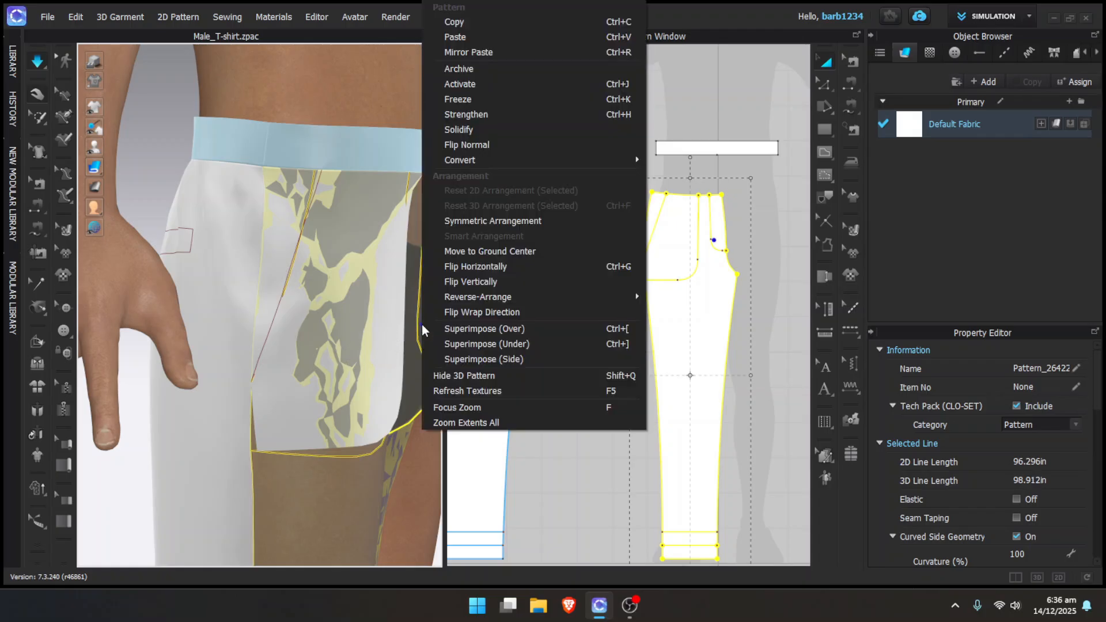
left_click(498, 375)
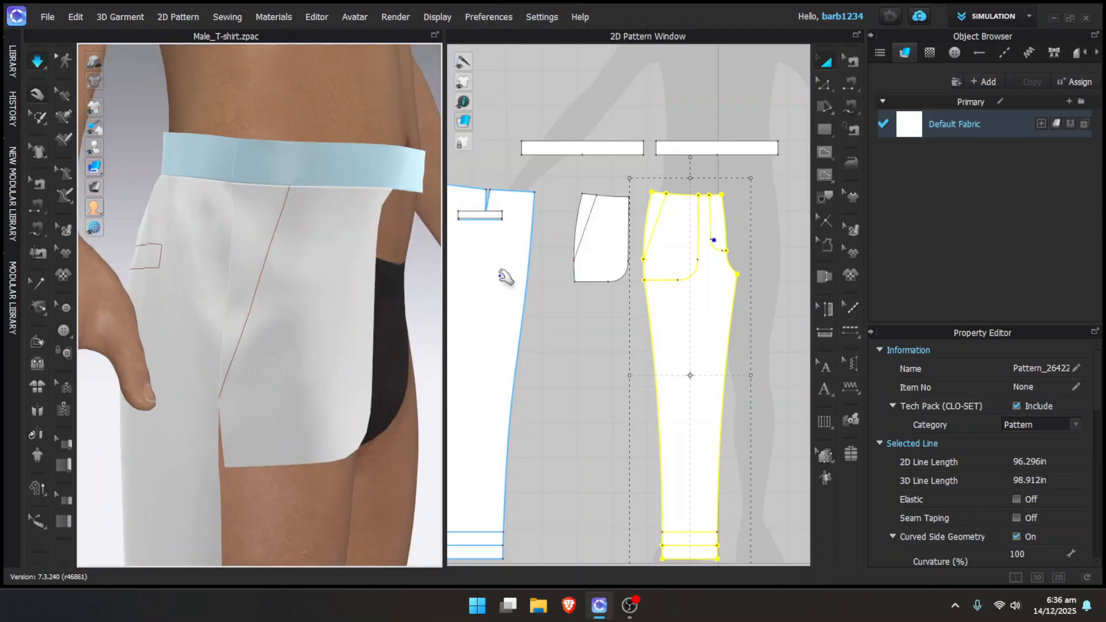
key("space")
Trace the pocket bag's area below the slanted opening as a new pattern piece and place it between the back piece and pocket bag
scroll(592, 226, "up", 4)
key("z")
left_click(583, 213)
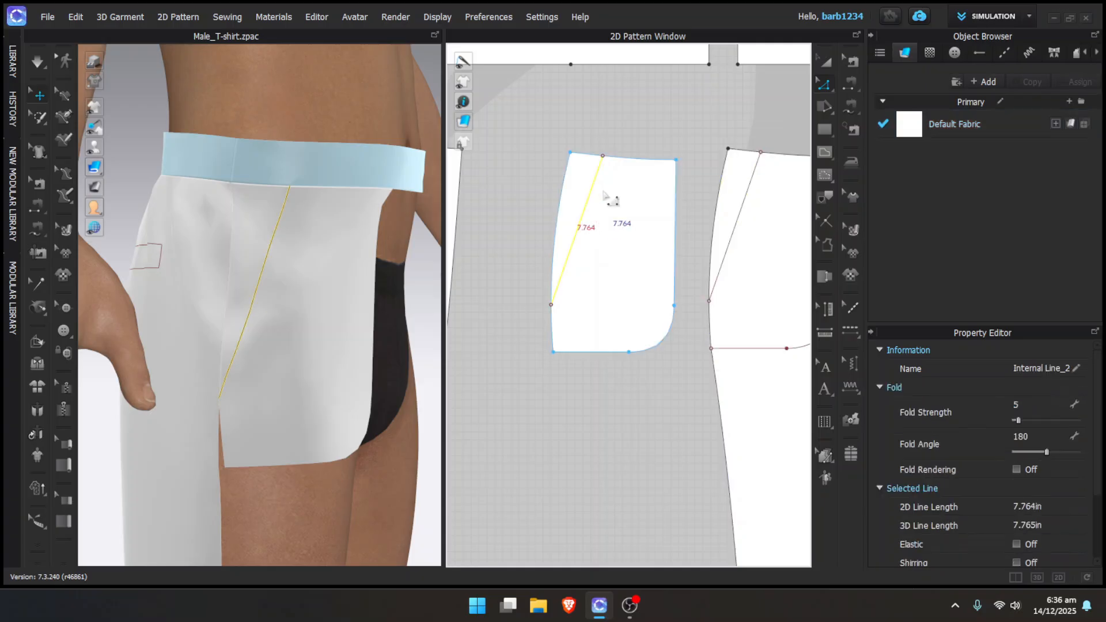
left_click(636, 170)
left_click(675, 260, "shift")
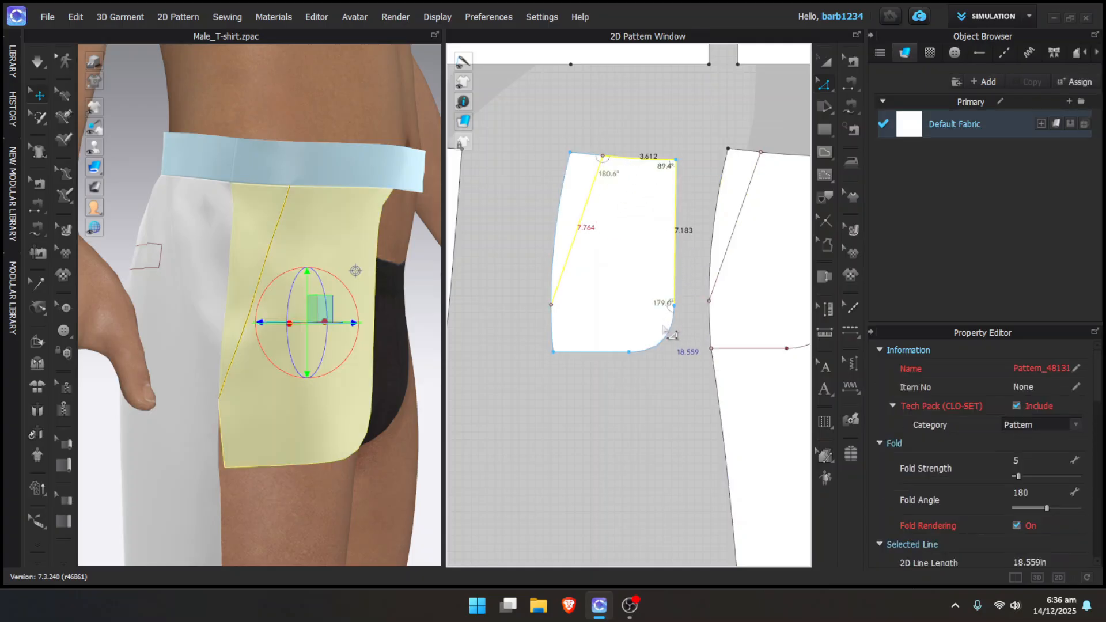
left_click(663, 338, "shift")
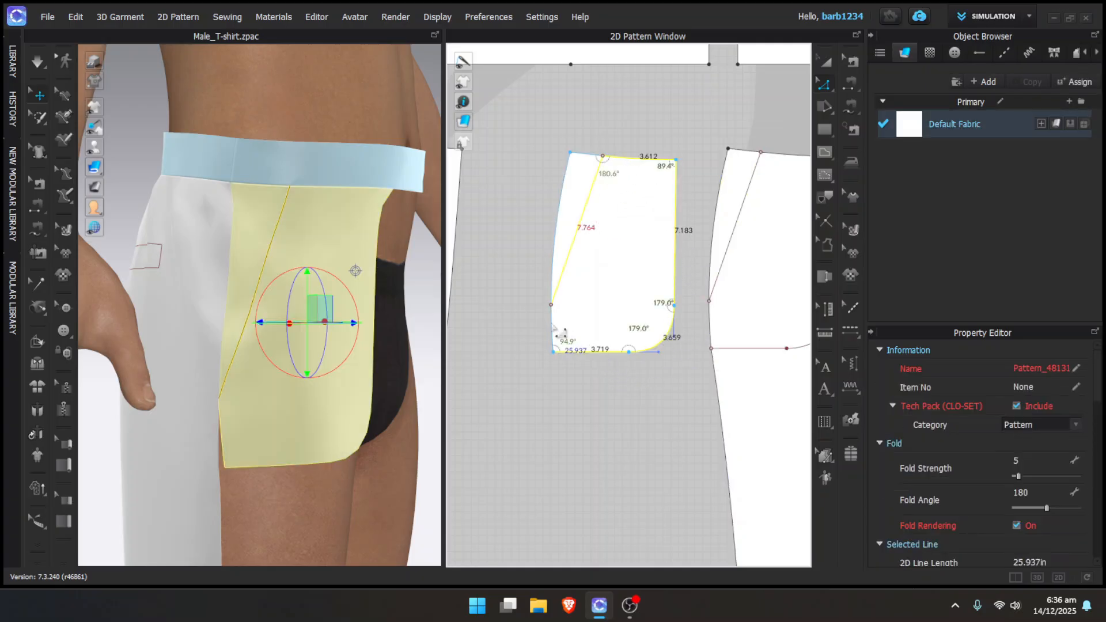
left_click(821, 202)
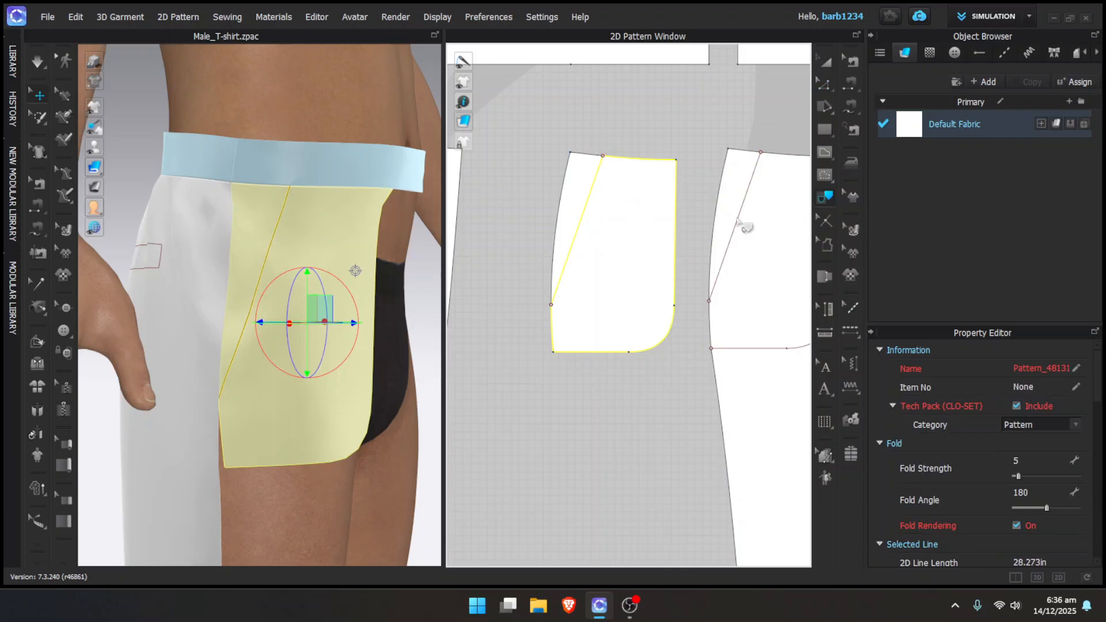
right_click(679, 249)
left_click(703, 247)
scroll(704, 247, "down", 3)
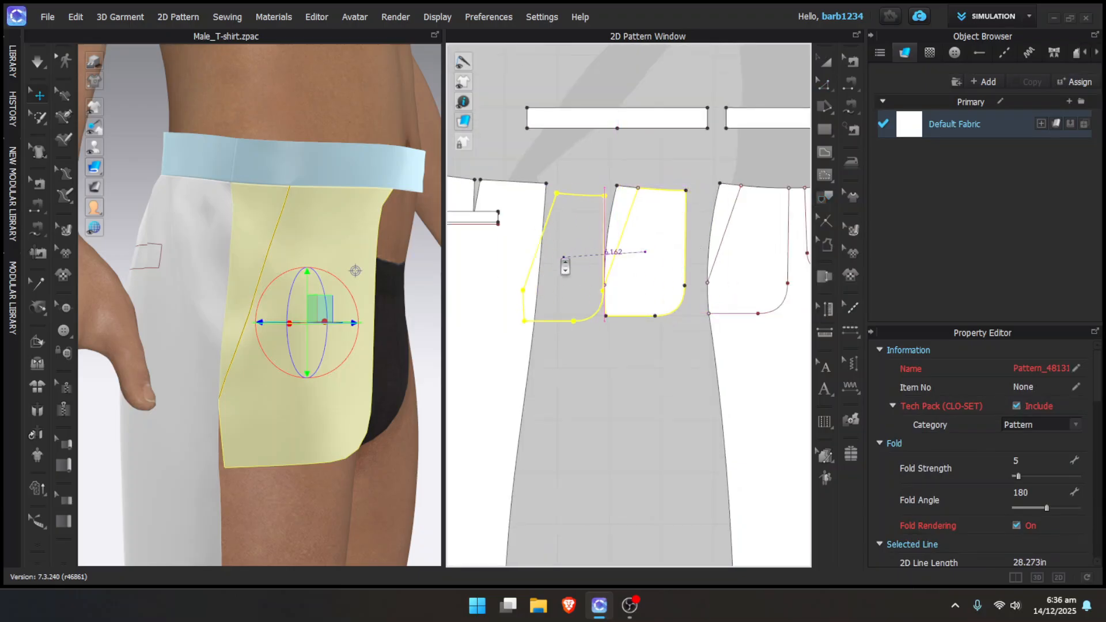
left_click(554, 260)
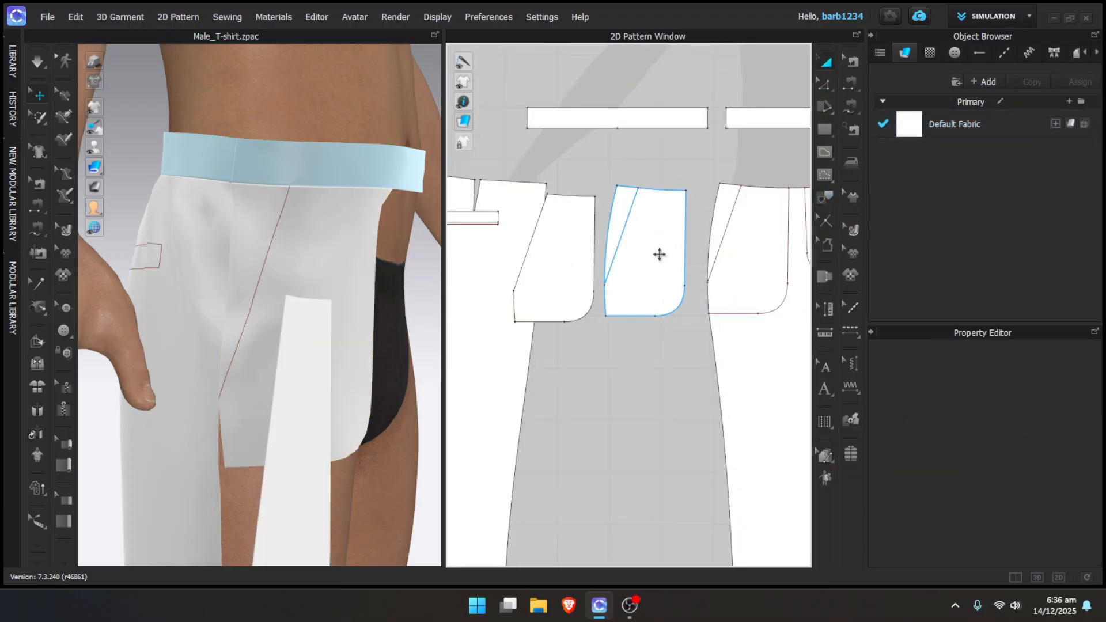
Shift the pocket bag and the traced pocket piece toward the front piece, leaving a gap between them
left_click(659, 255)
left_click_drag(637, 262, 655, 262)
left_click_drag(572, 266, 592, 270)
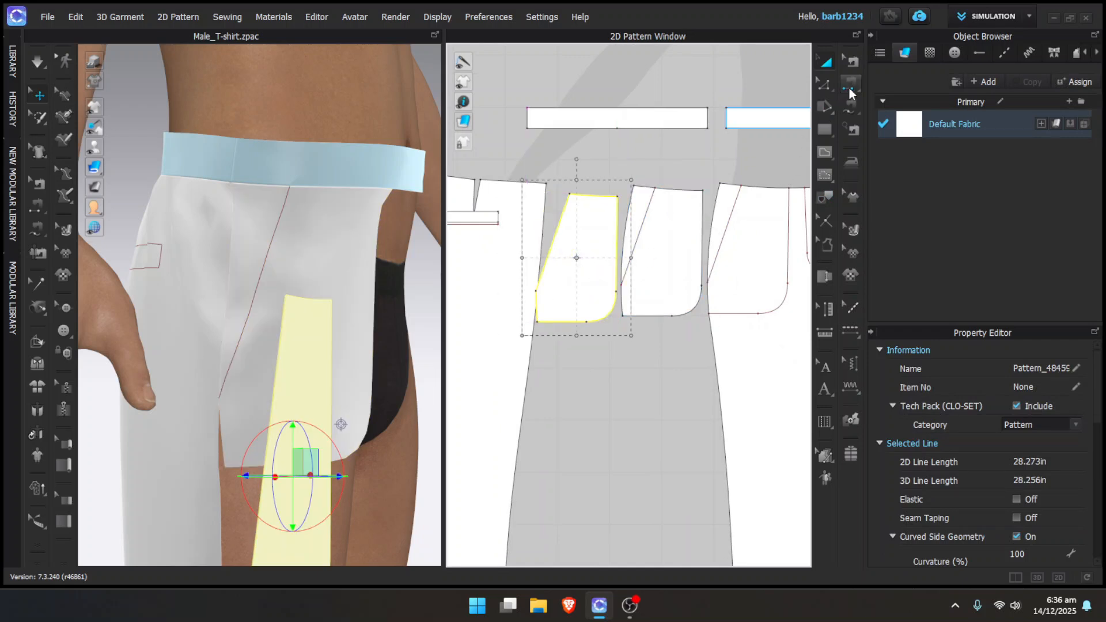
Sew the inner side, rounded corner and bottom edges of the two pocket pieces together with Free Sewing
left_click(853, 106)
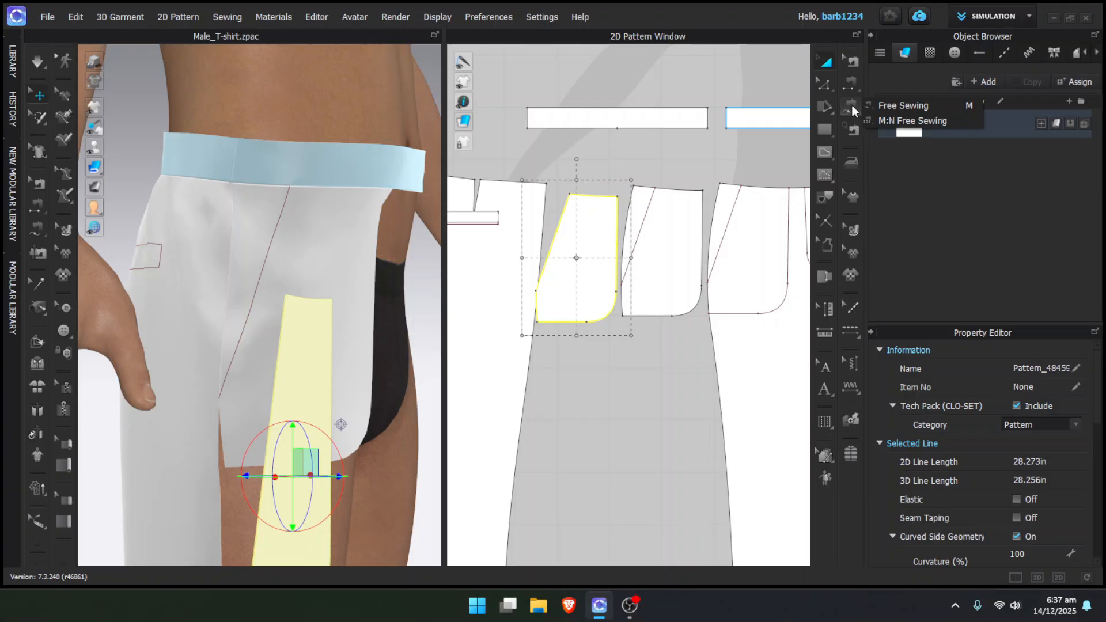
left_click(902, 106)
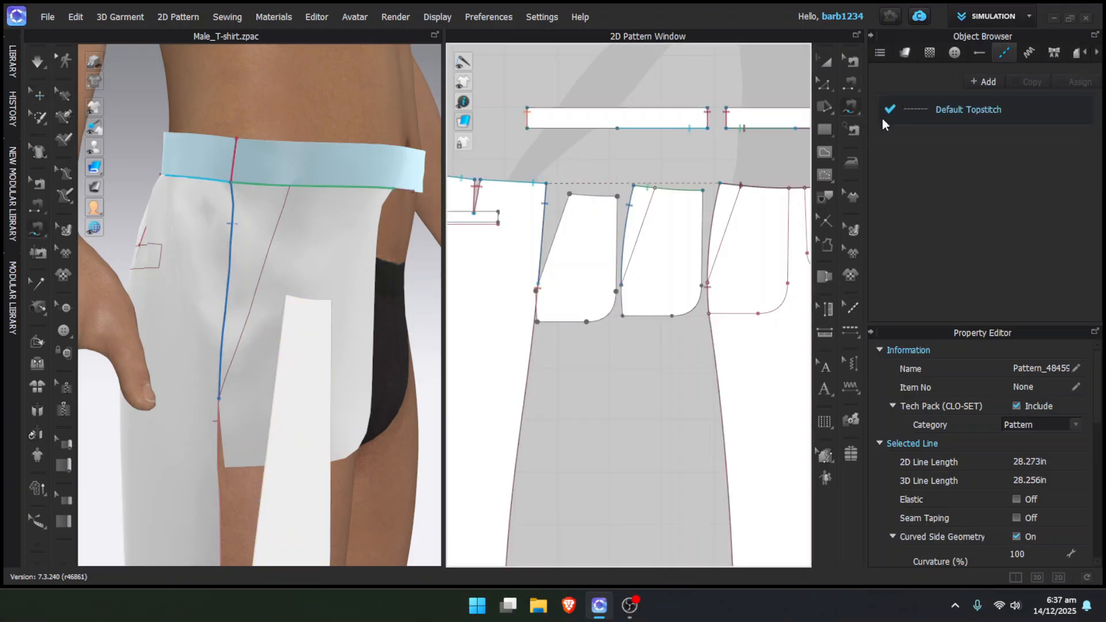
left_click(705, 192)
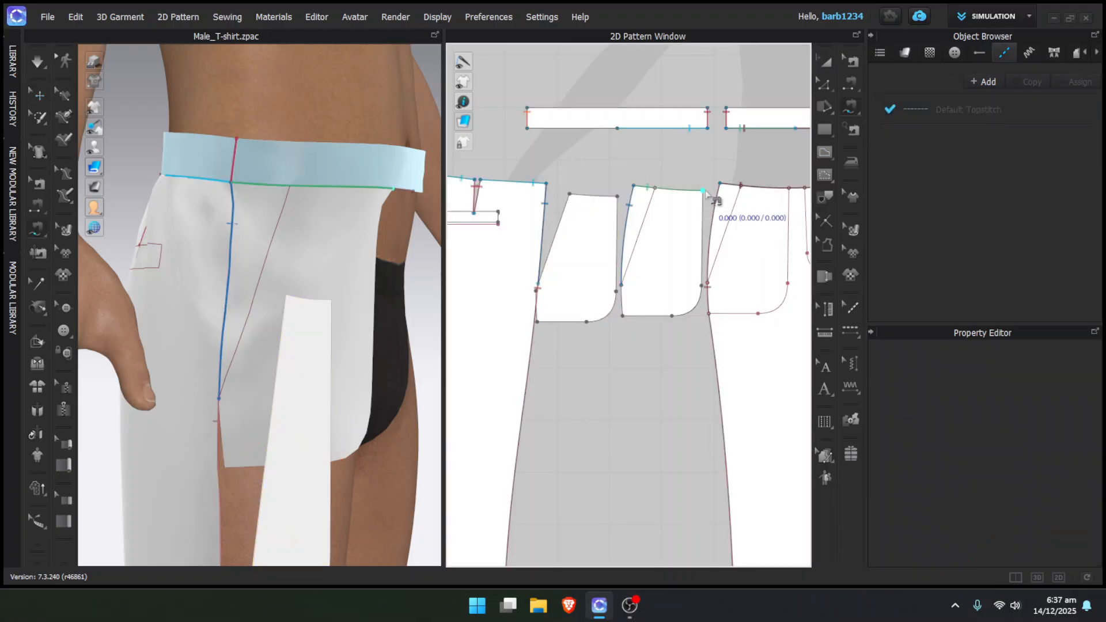
left_click(622, 317)
left_click(617, 197)
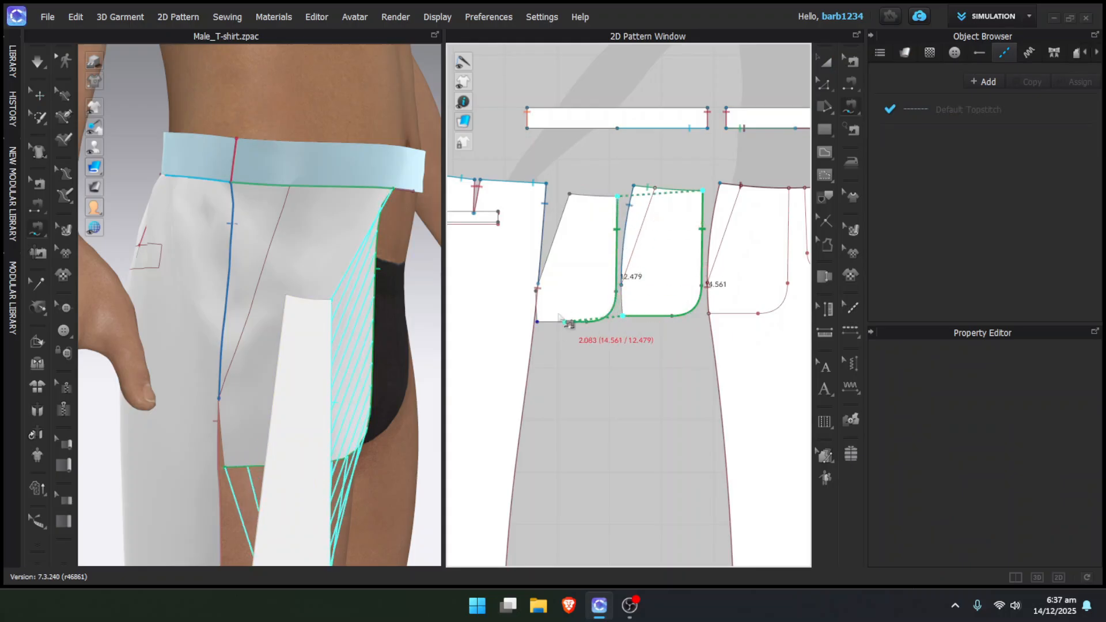
left_click(537, 322)
left_click(851, 82)
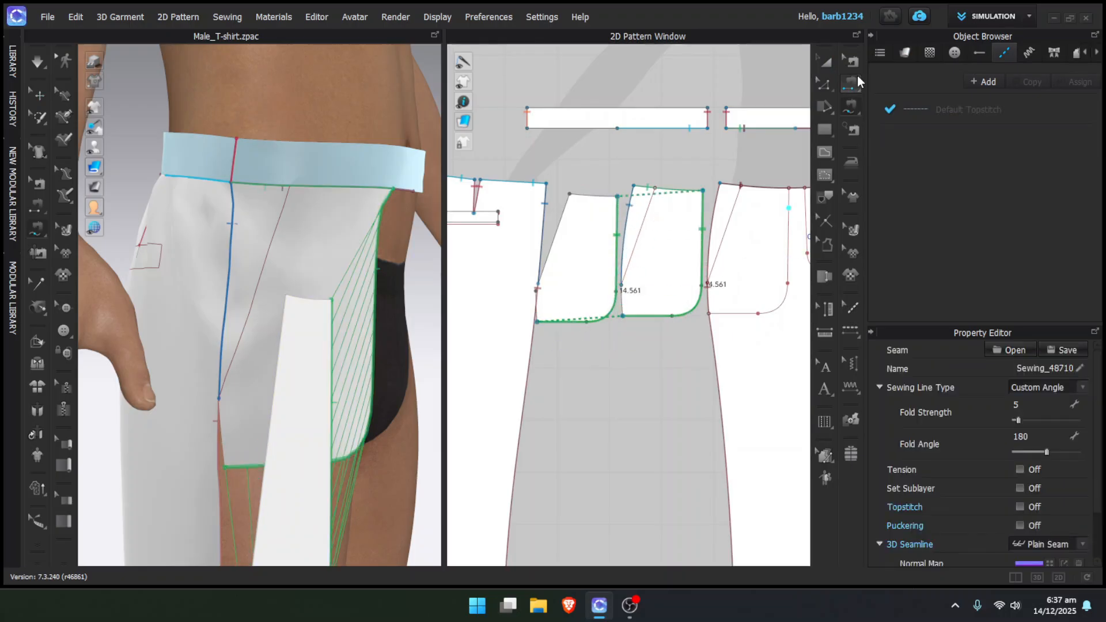
left_click(623, 299)
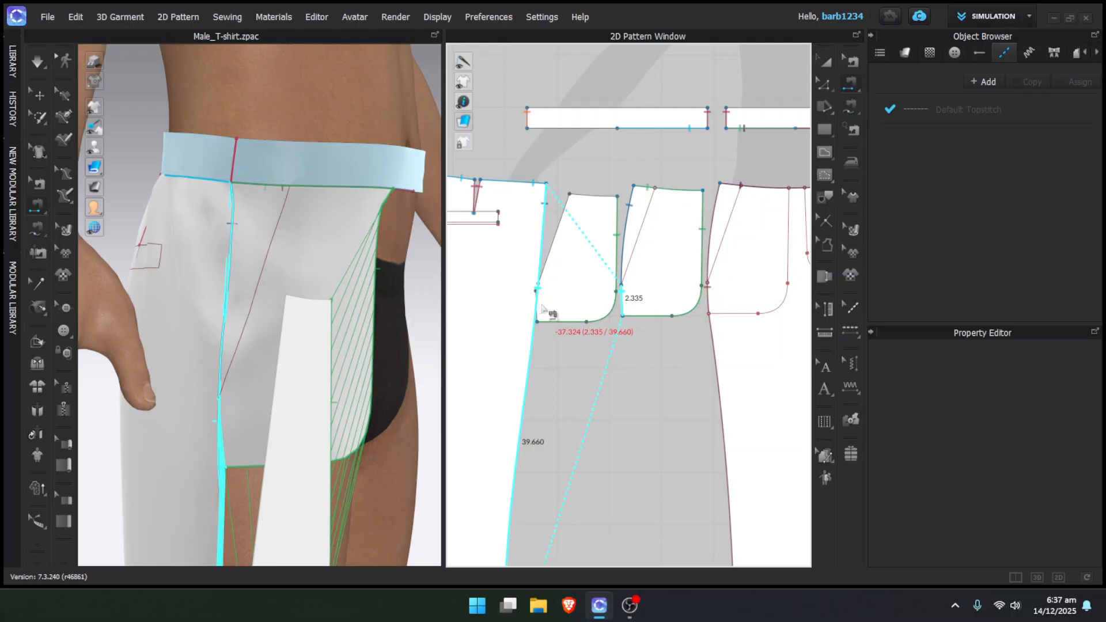
scroll(538, 314, "up", 5)
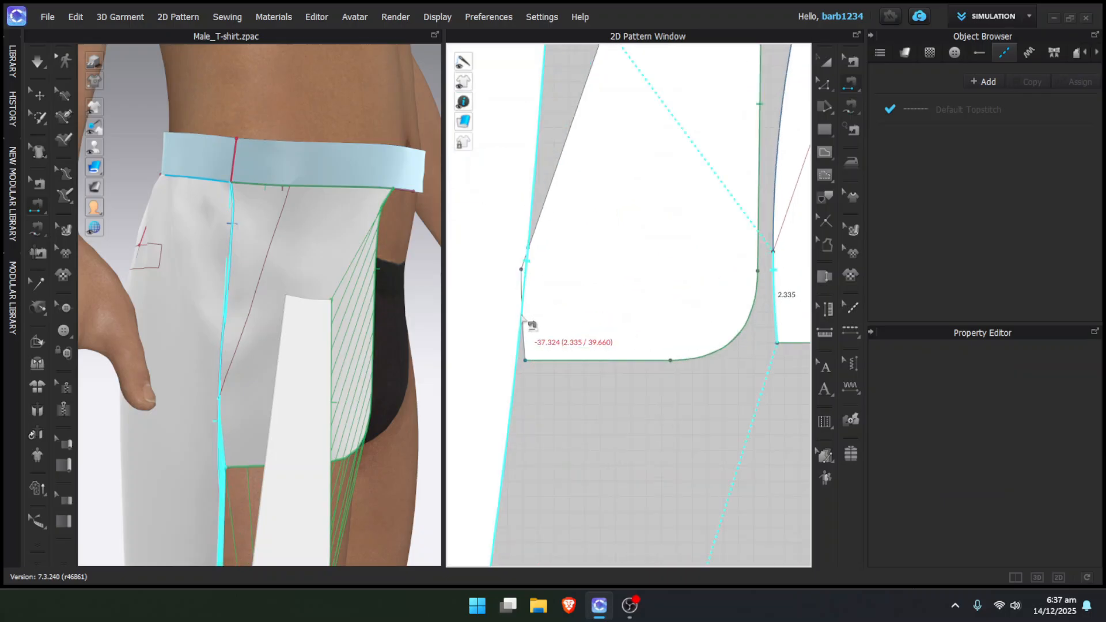
left_click(523, 333)
key("a")
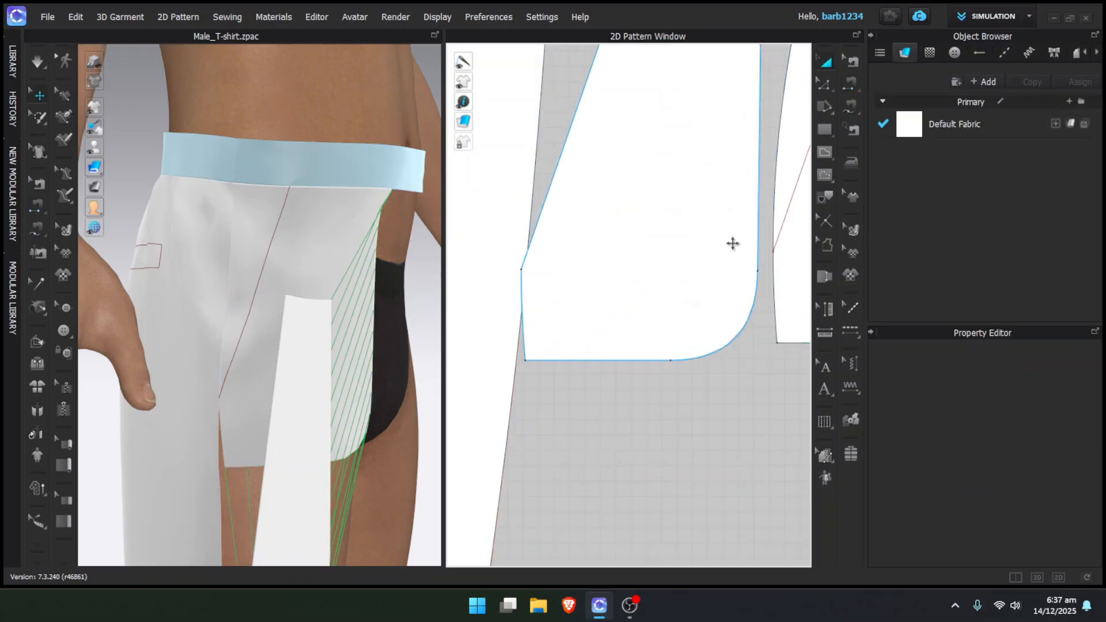
Move the back piece clear of the traced pocket piece and segment-sew the two pocket pieces' short lower side edges together
scroll(734, 245, "down", 5)
left_click_drag(617, 277, 611, 276)
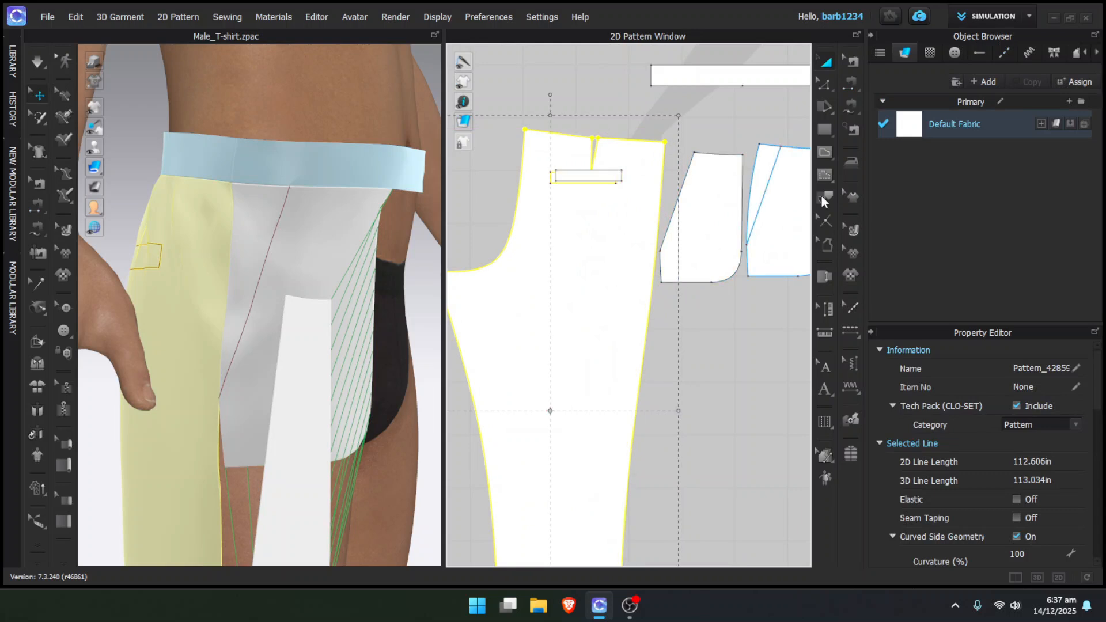
key("n")
left_click(661, 267)
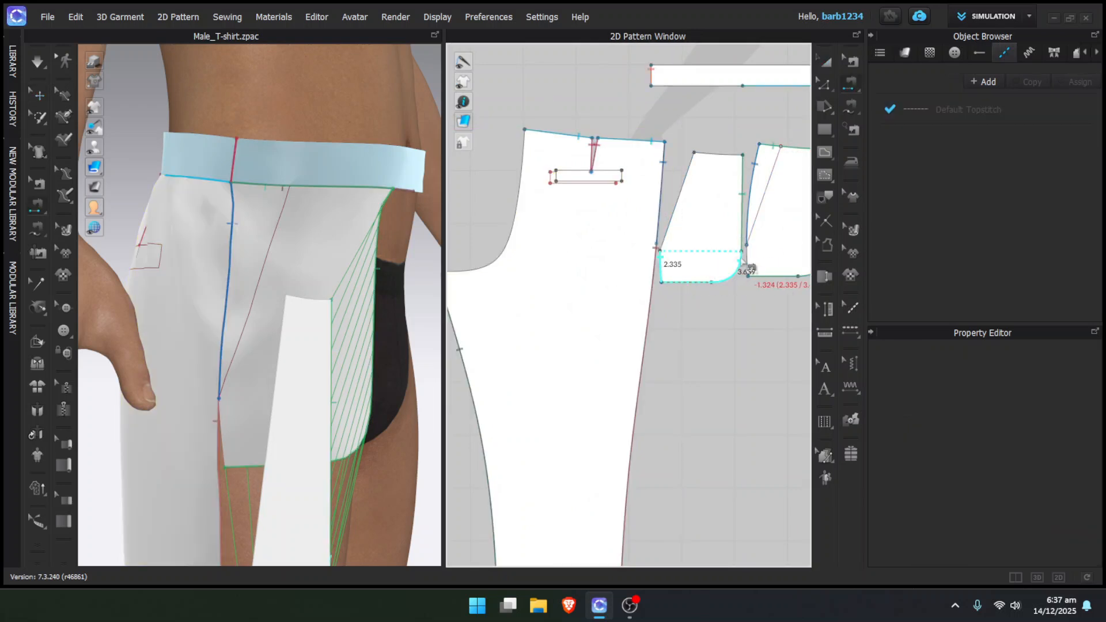
left_click(747, 262)
middle_click_drag(746, 262, 699, 294)
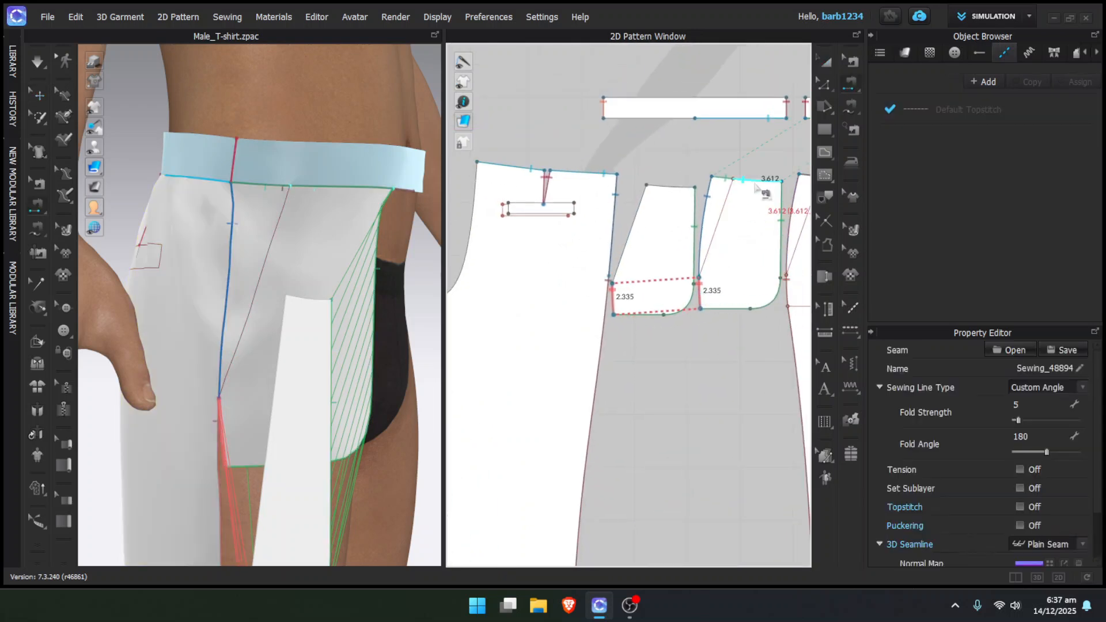
Sew the pocket bag's top edge beside the slanted opening to the traced pocket piece's top edge with Segment Sewing
left_click(751, 183)
left_click(668, 189)
key("a")
left_click(530, 285)
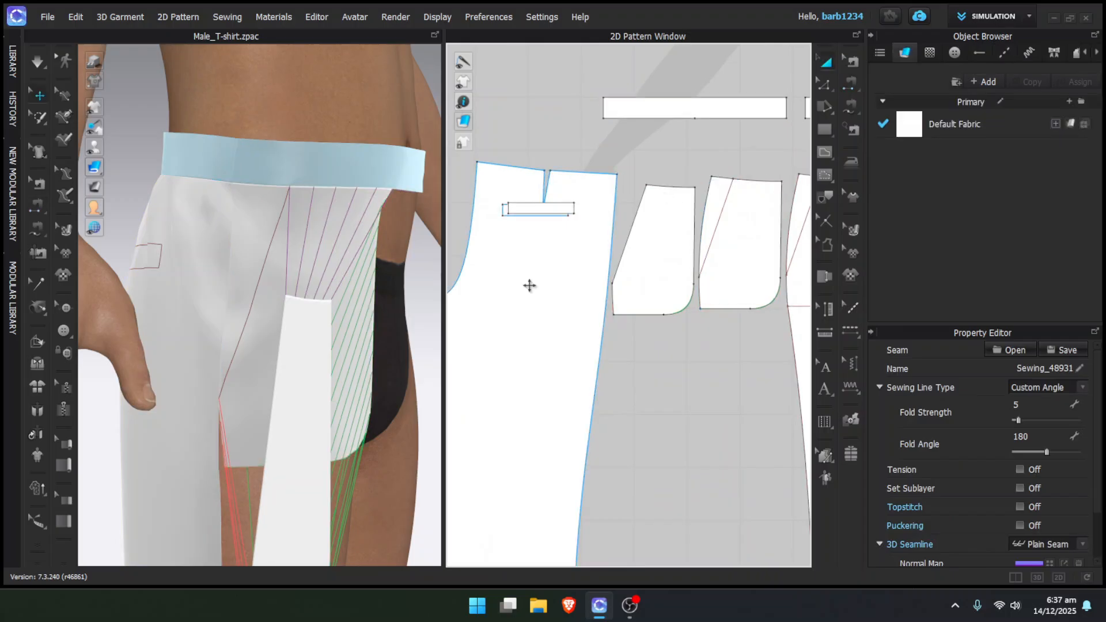
Superimpose the traced pocket piece over the pocket bag and simulate
right_click(310, 355)
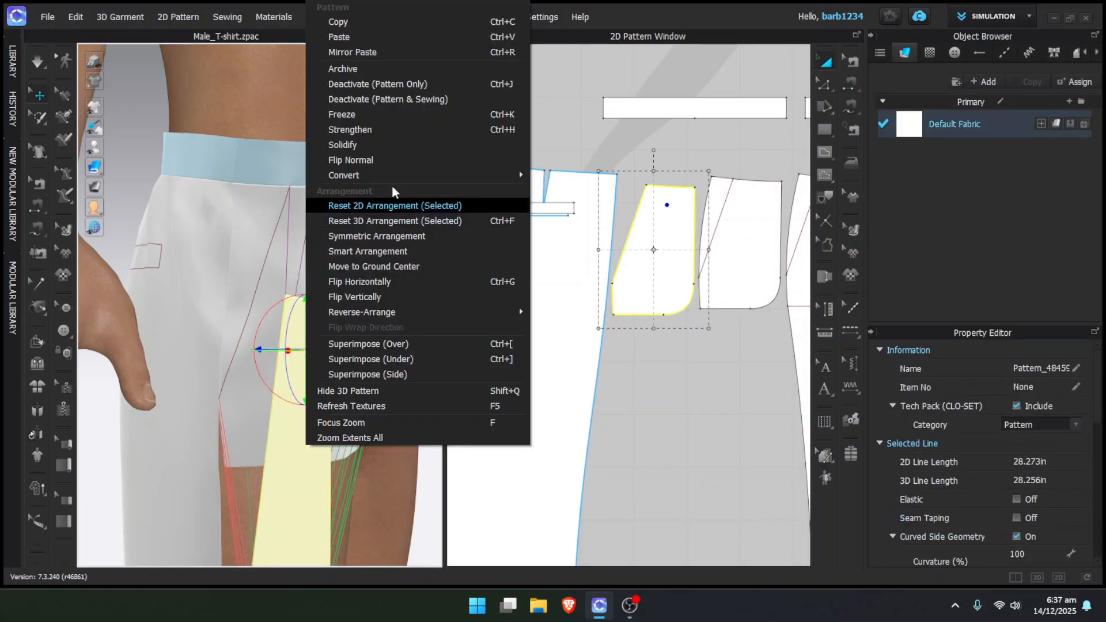
left_click(400, 345)
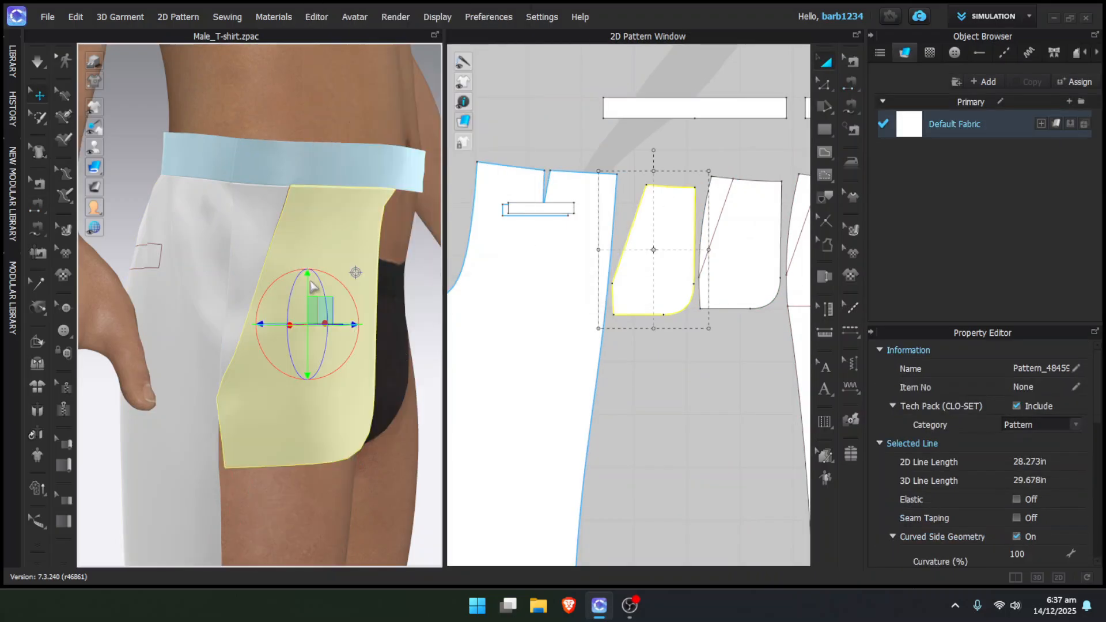
key("space")
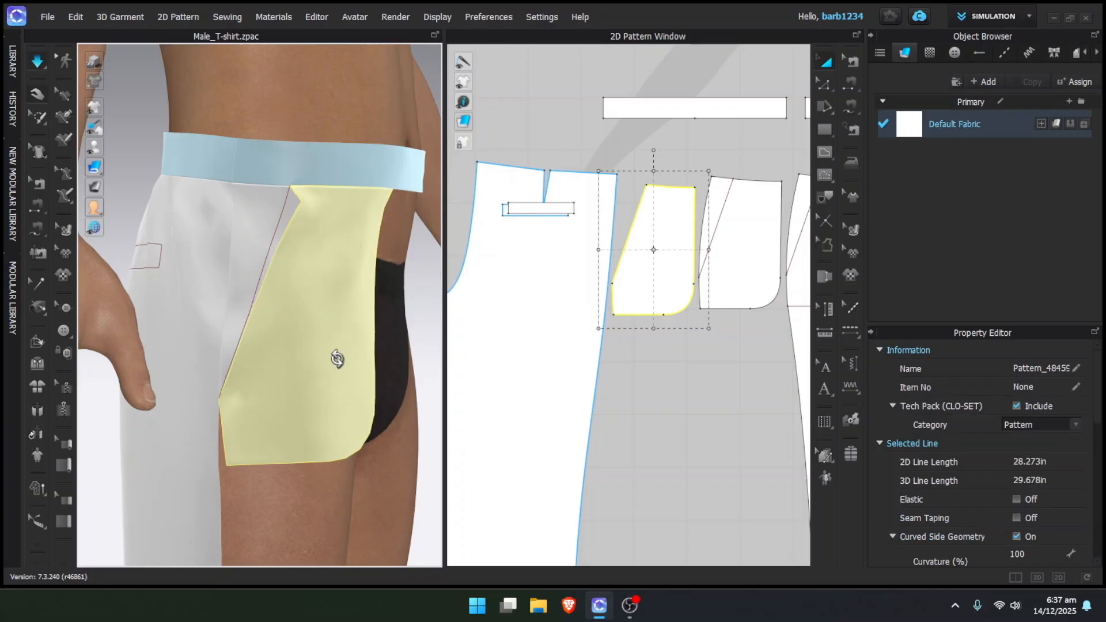
Flip the normal of the traced pocket piece, simulate it against the pocket bag and tug it outward
right_click_drag(336, 358, 395, 292)
key("2")
scroll(289, 311, "up", 8)
right_click_drag(290, 311, 316, 338)
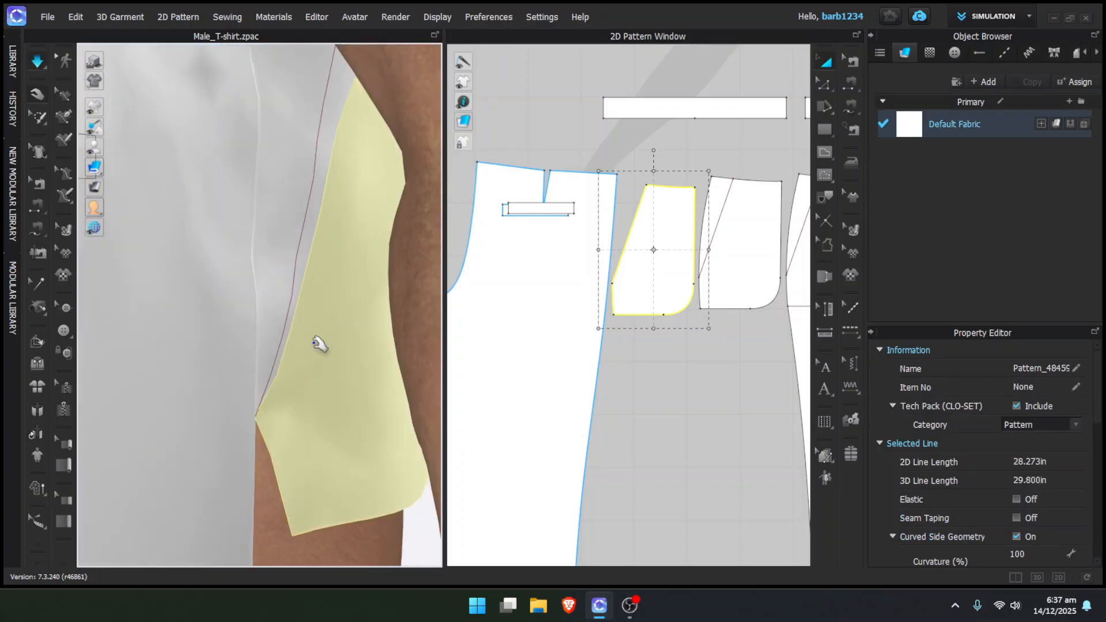
right_click(316, 337)
left_click(373, 158)
right_click_drag(294, 285, 340, 276)
key("space")
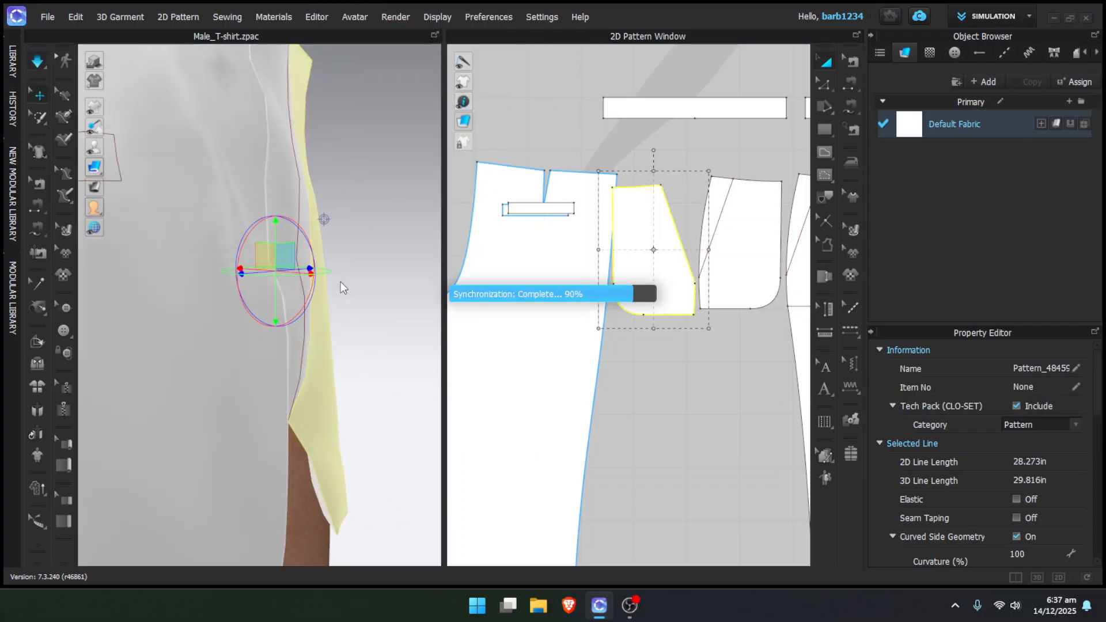
left_click_drag(328, 336, 340, 346)
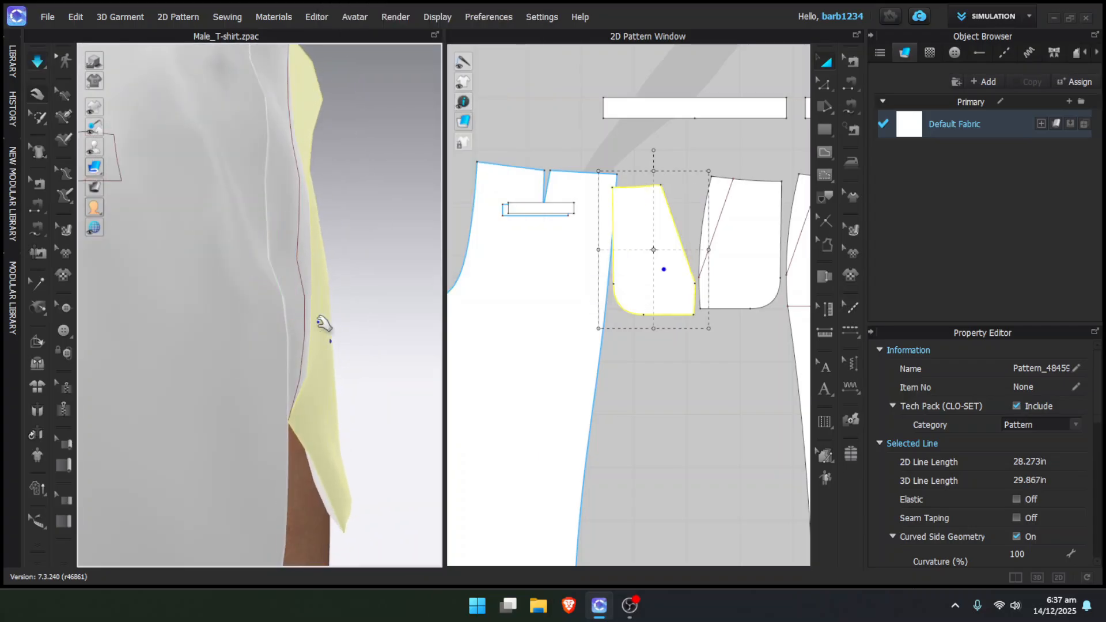
right_click_drag(321, 323, 272, 317)
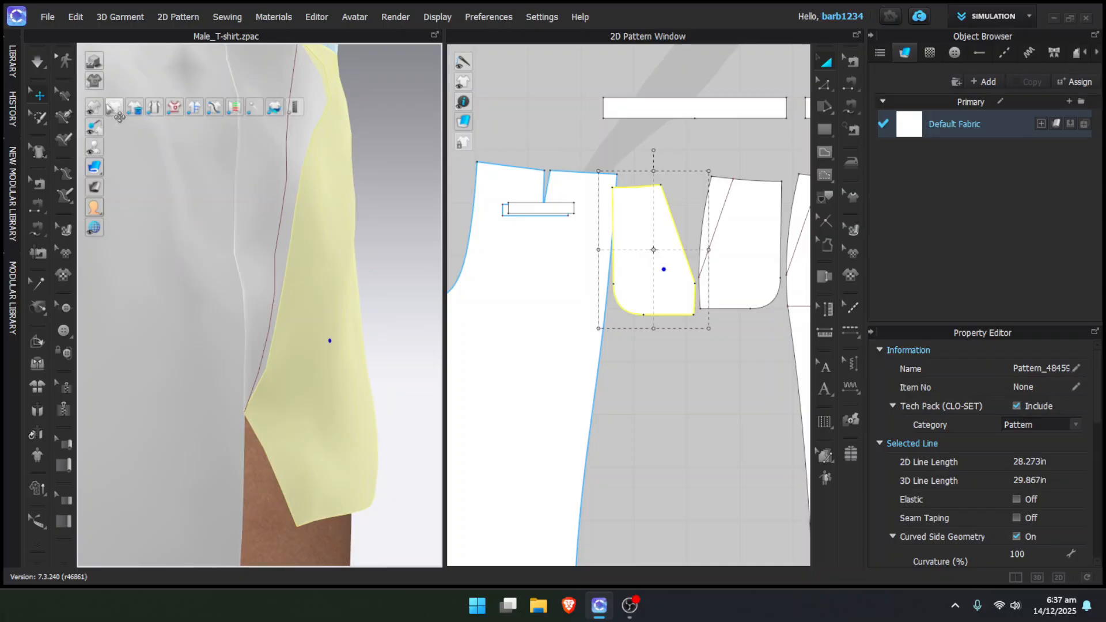
Show the hidden front piece in 3D and reposition it outside the layered pocket pieces
left_click(114, 108)
scroll(269, 255, "up", 3)
left_click(275, 463)
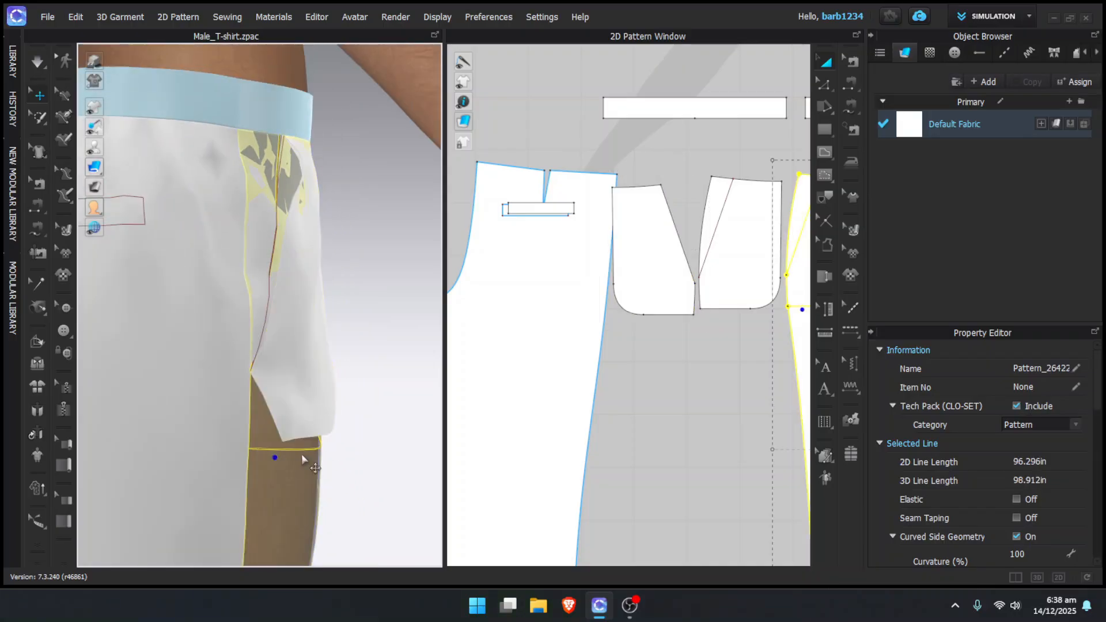
left_click_drag(337, 452, 376, 448)
right_click_drag(375, 448, 229, 429)
scroll(229, 429, "up", 2)
right_click_drag(284, 400, 269, 383)
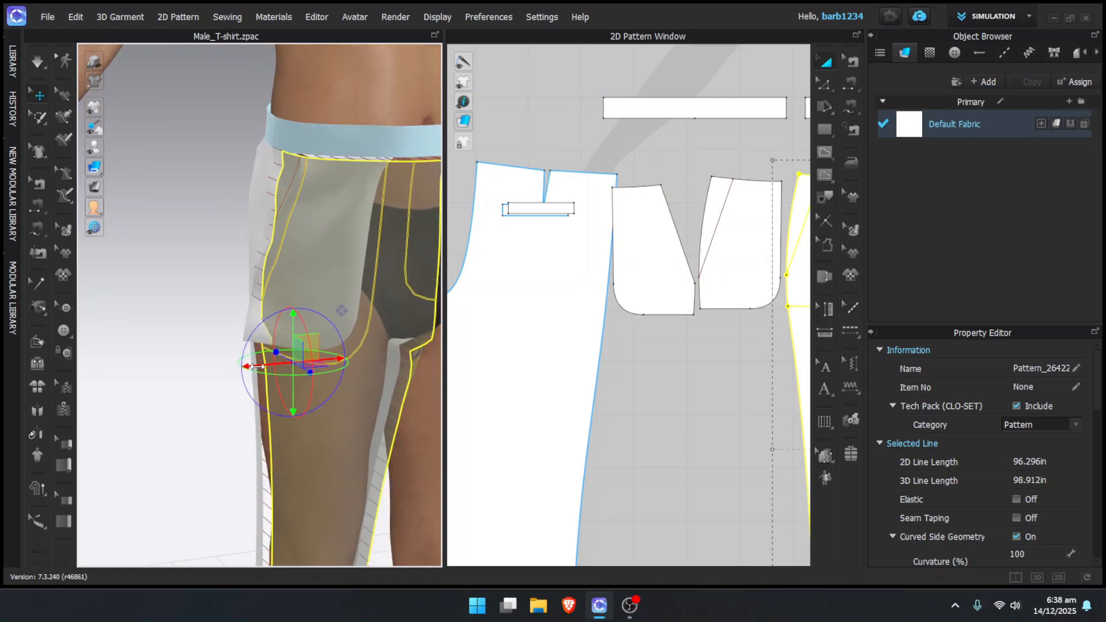
left_click(271, 379)
left_click(304, 385)
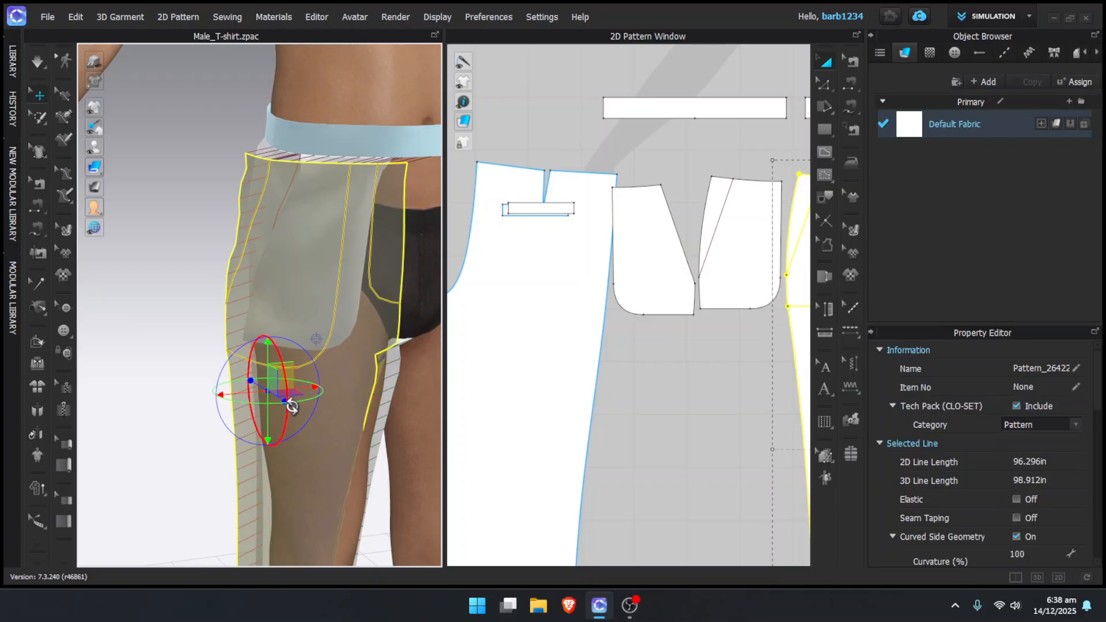
left_click_drag(309, 394, 325, 396)
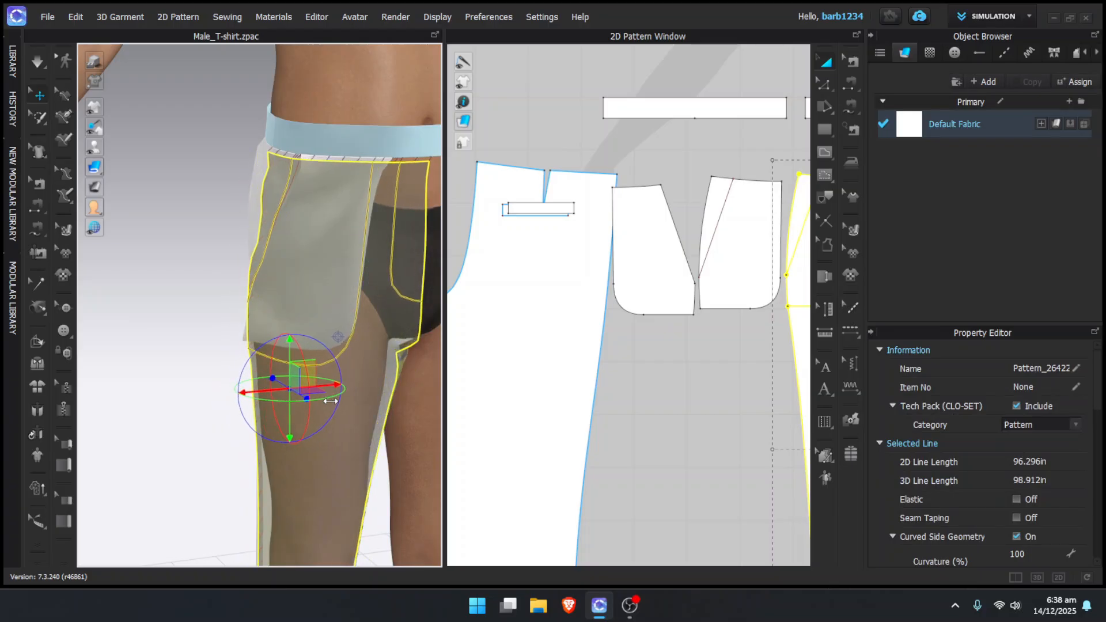
Activate the front piece and simulate so it drapes over the pocket bag
right_click(331, 401)
left_click(379, 83)
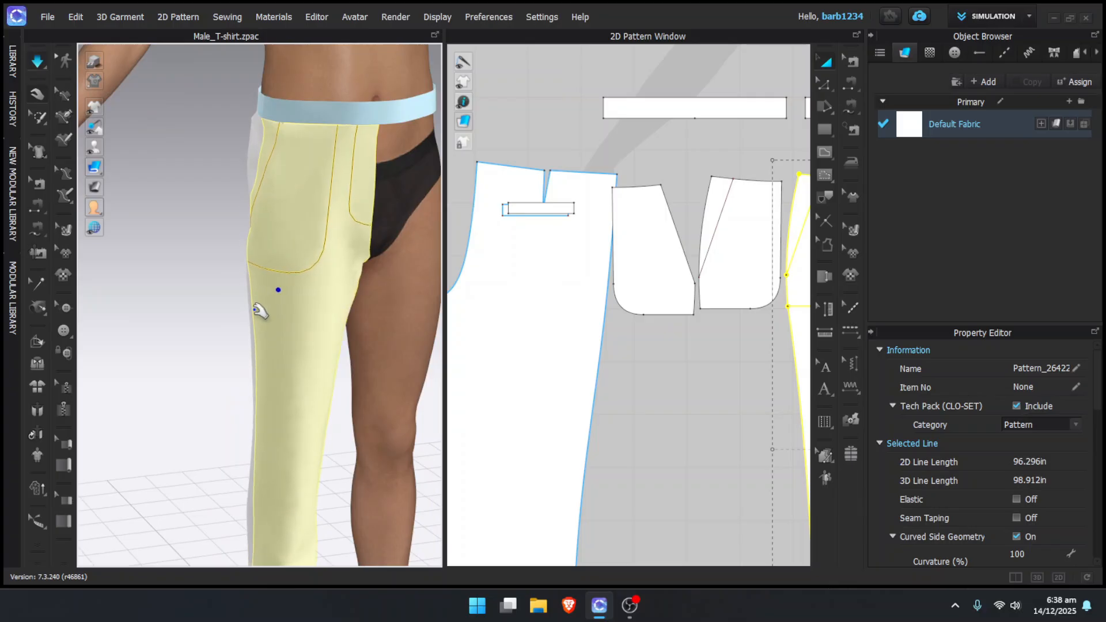
mouse_move(279, 292)
right_mouse_down()
mouse_move(308, 301)
mouse_move(259, 291)
right_mouse_up()
left_click(685, 243)
Cut the front piece along its slanted pocket line and delete the cut-off side corner
middle_click_drag(696, 252, 531, 272)
key("z")
right_click(645, 251)
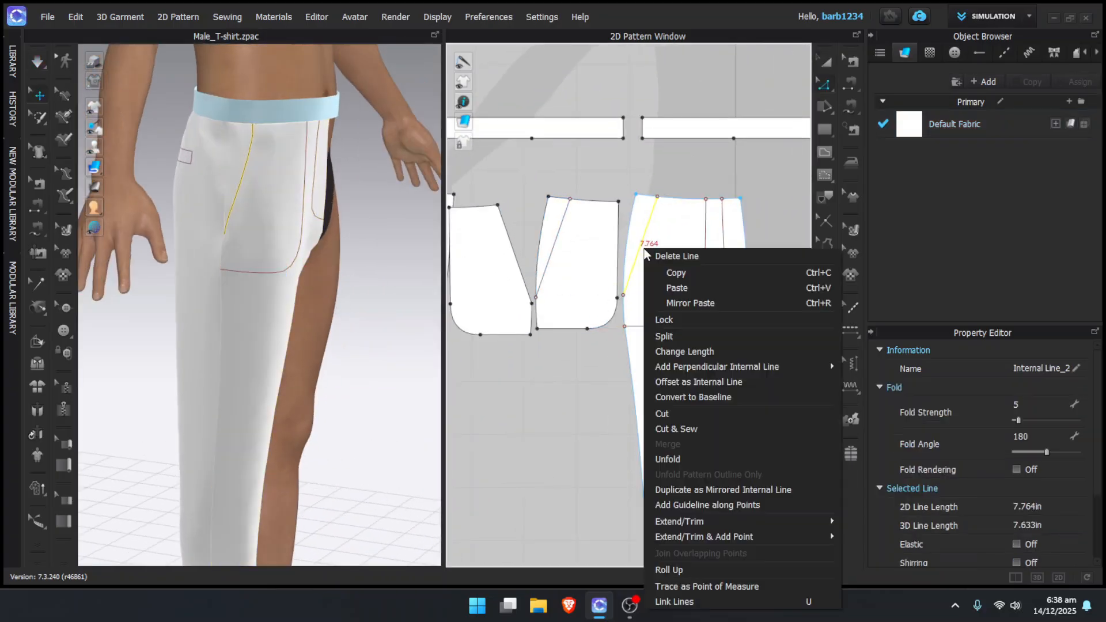
left_click(679, 417)
key("a")
left_click(663, 323)
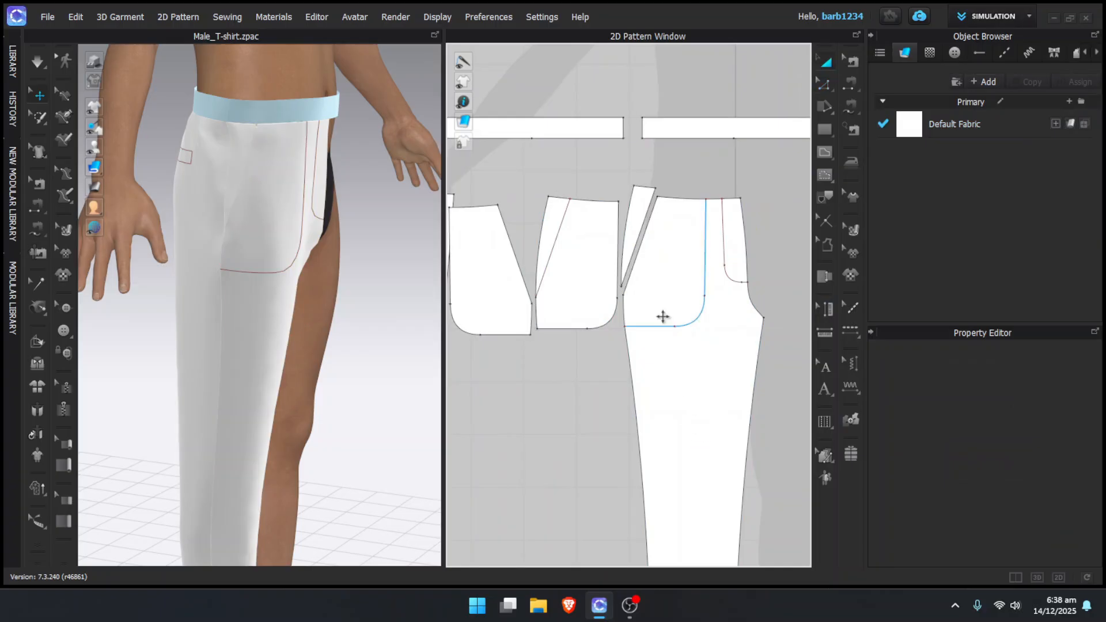
right_click(640, 234)
left_click(655, 59)
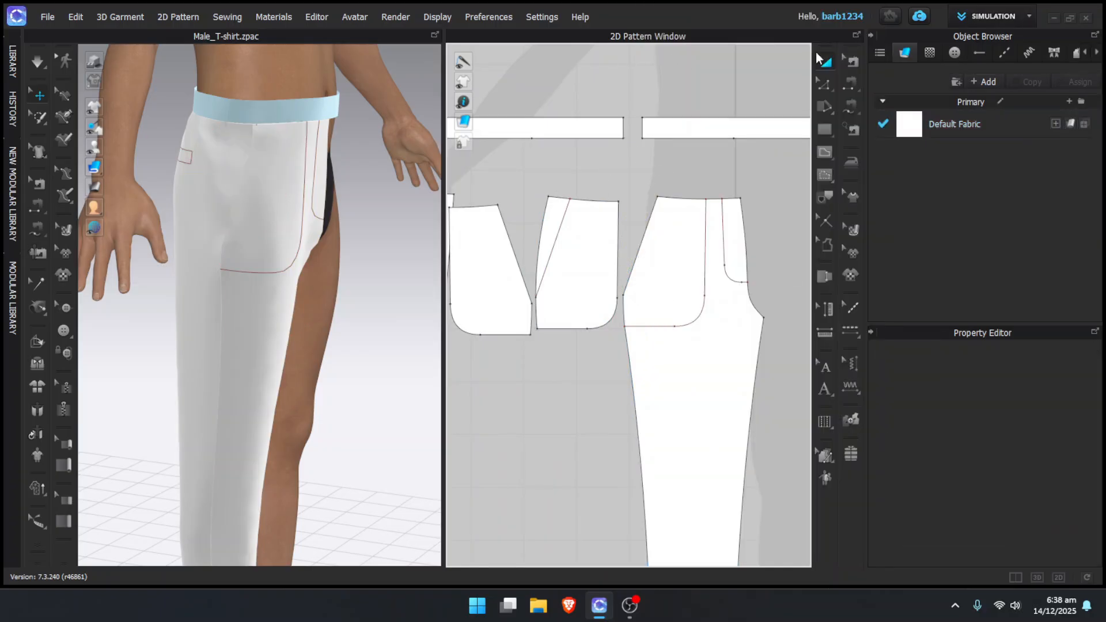
Sew the front piece's slanted pocket edge to the adjacent pocket bag's slanted edge, then simulate and tug the front piece
left_click(852, 83)
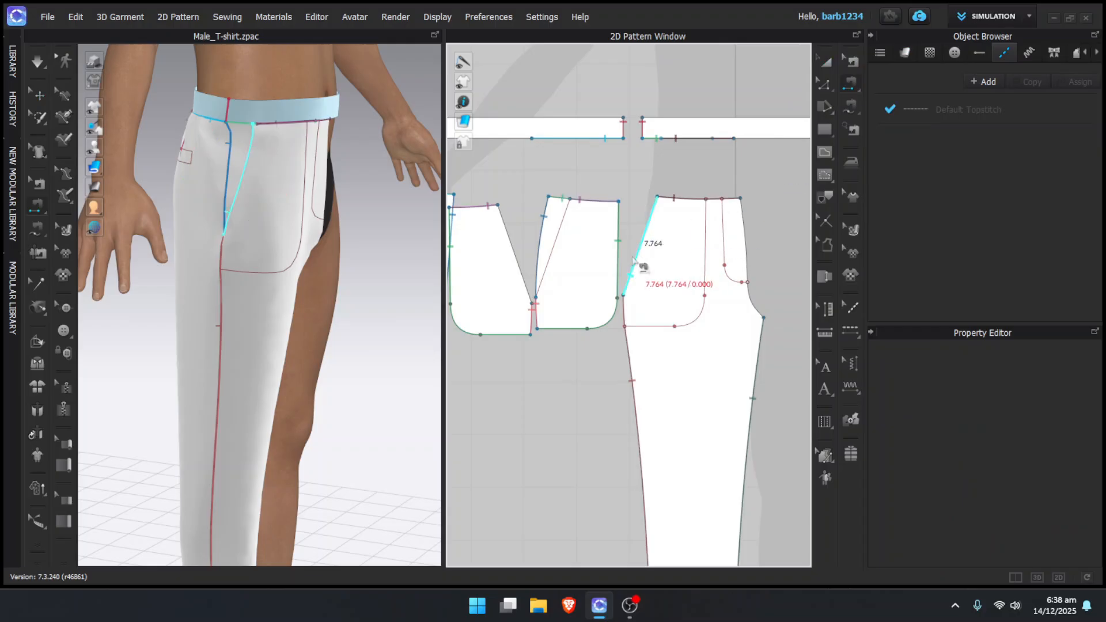
left_click(519, 278)
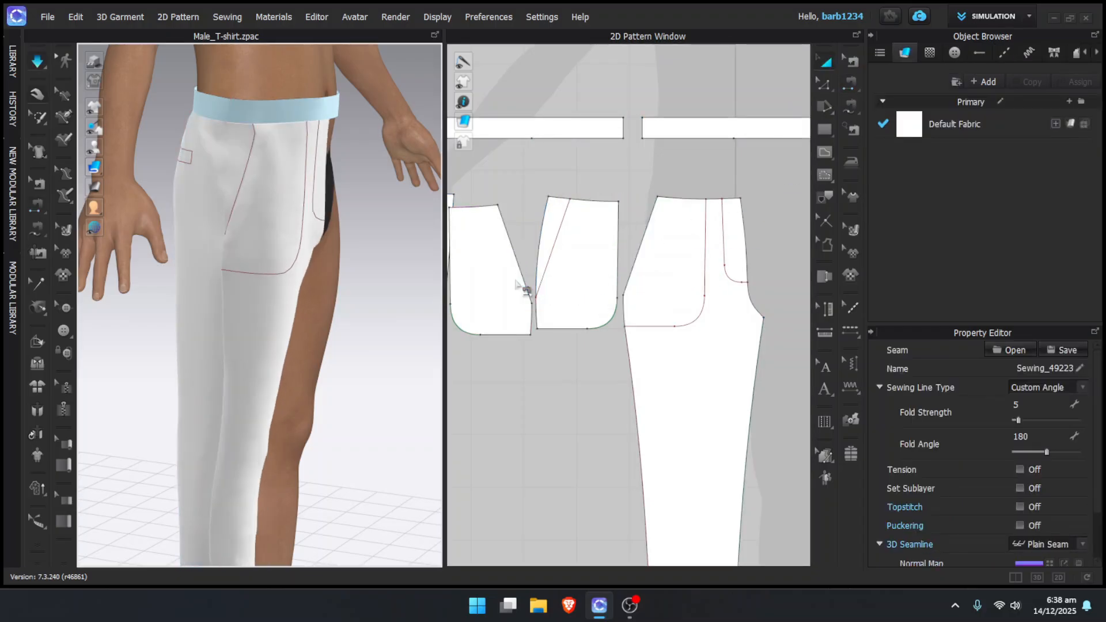
right_click_drag(331, 321, 276, 283)
left_click(282, 225)
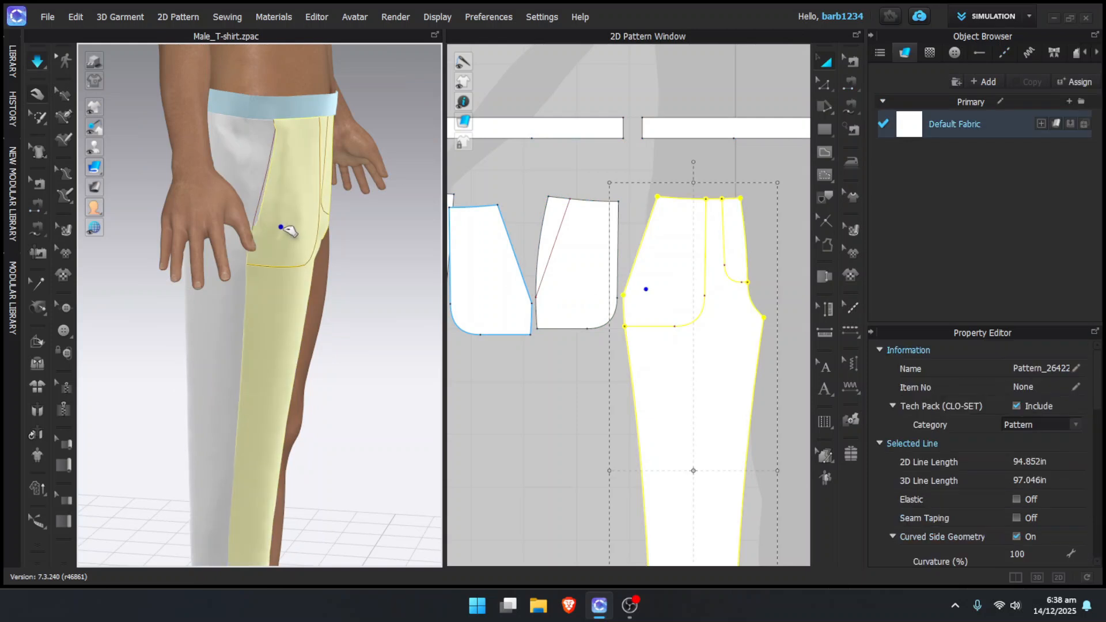
Trace the back piece's rectangular welt pocket outline as a separate pattern and place it just above the back piece
right_click_drag(283, 224, 444, 225)
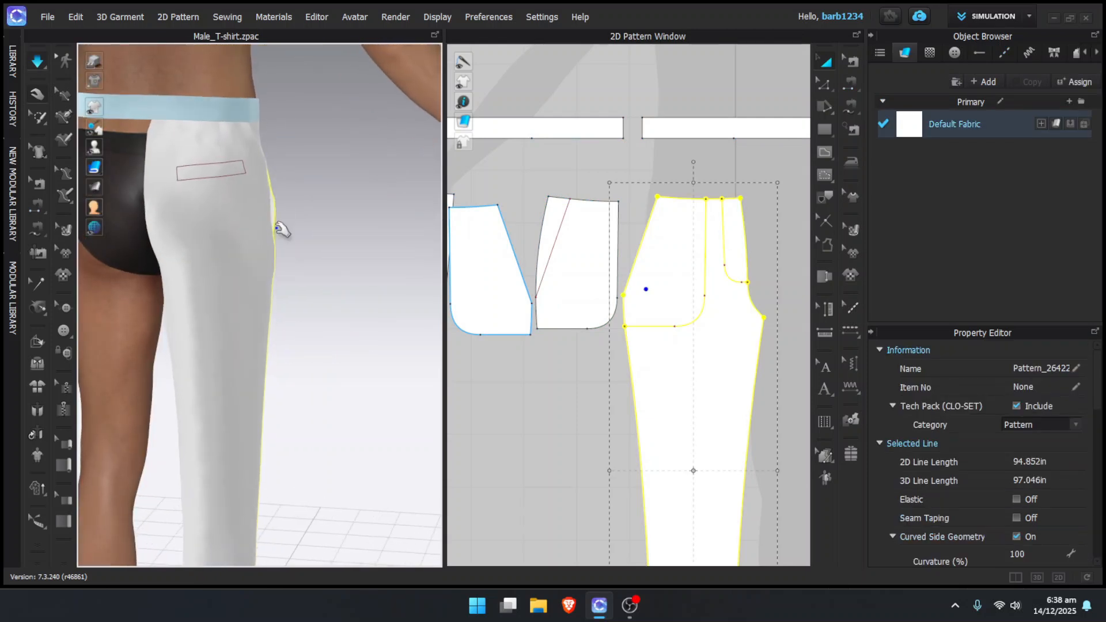
scroll(319, 208, "up", 3)
key("n")
scroll(680, 266, "down", 2)
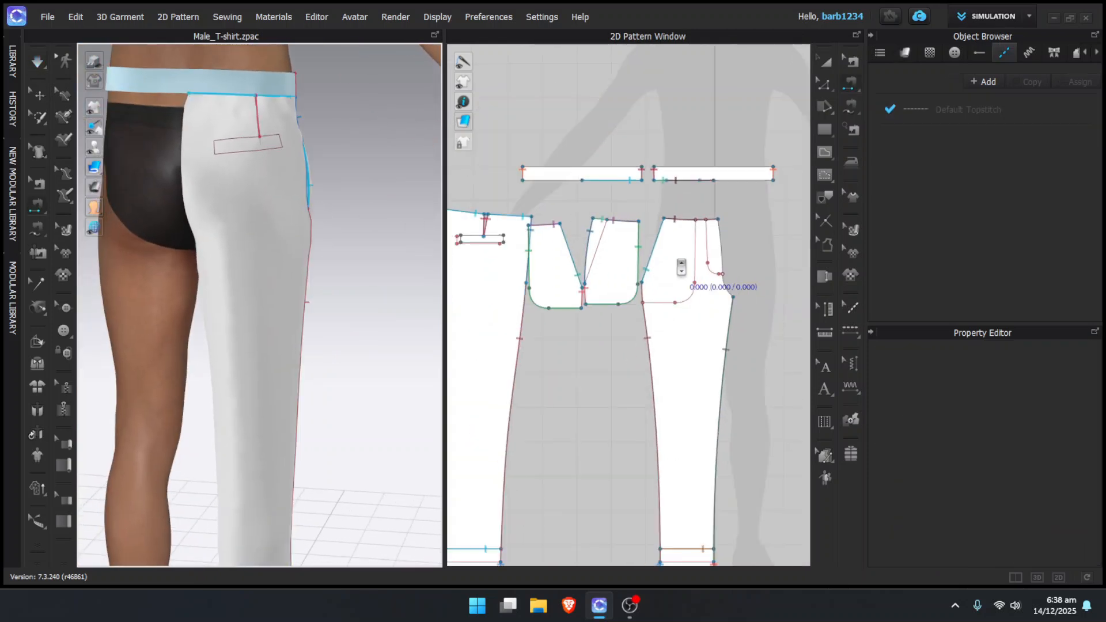
middle_click_drag(564, 300, 690, 276)
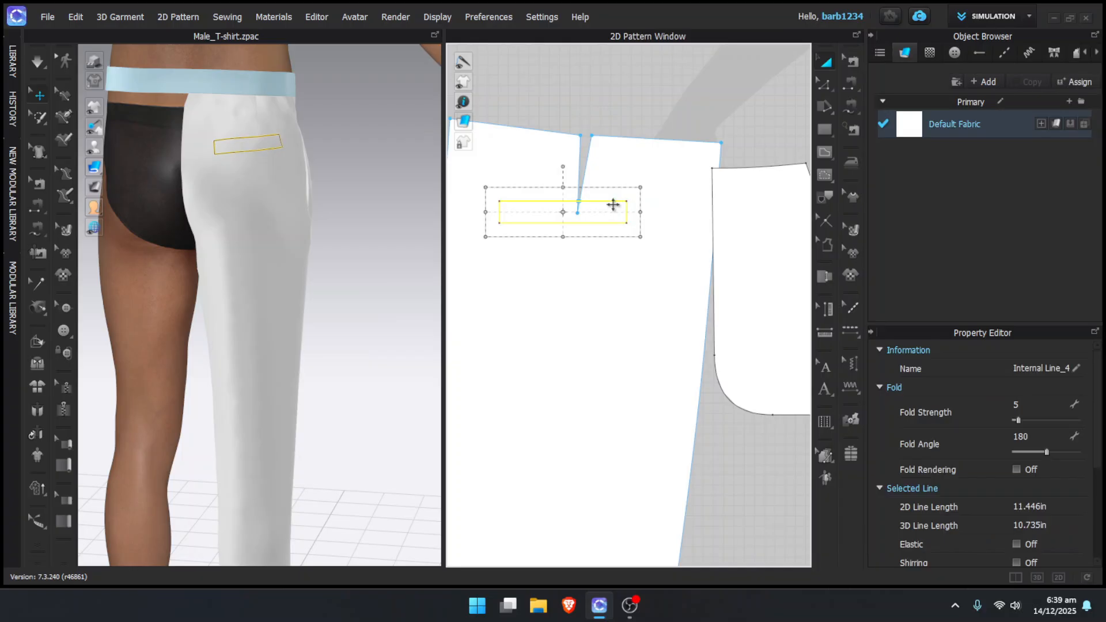
left_click(825, 199)
right_click(634, 208)
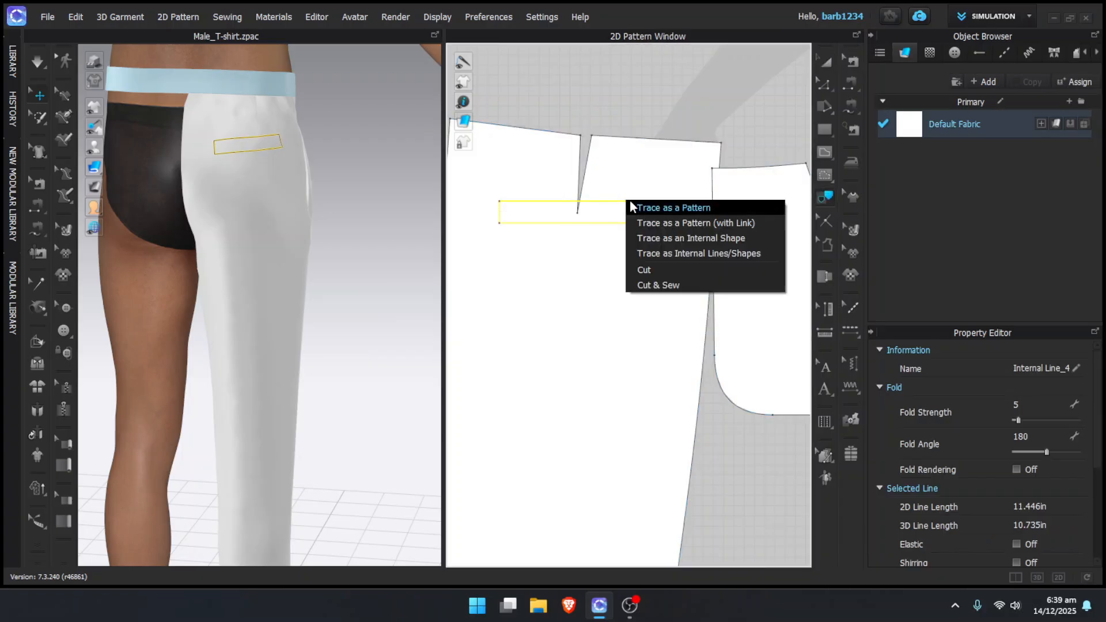
left_click(662, 209)
scroll(666, 214, "down", 2)
left_click_drag(584, 215, 621, 140)
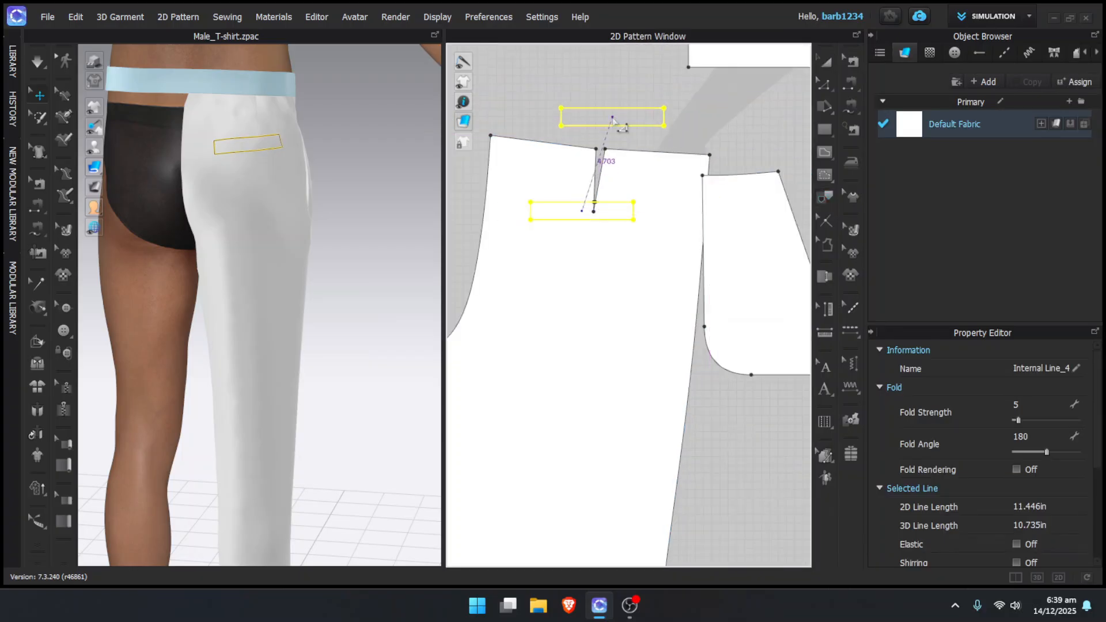
left_click(613, 116)
Sew all four sides of the traced rectangle to the matching sides of the back piece's welt outline
scroll(614, 115, "up", 3)
middle_click_drag(615, 116, 656, 150)
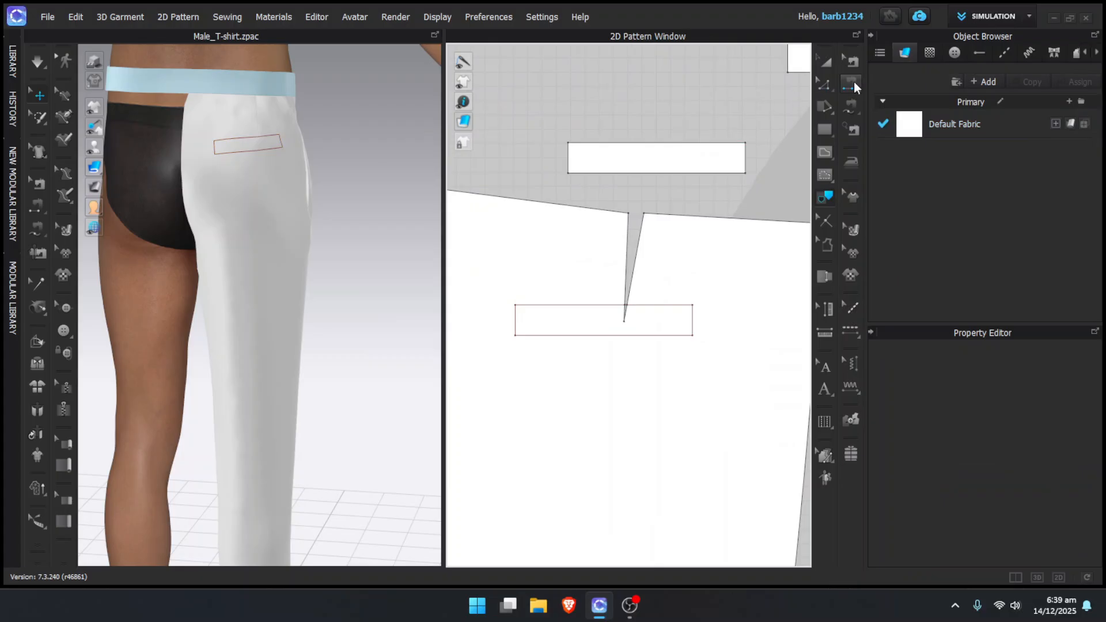
left_click(854, 81)
left_click(704, 143)
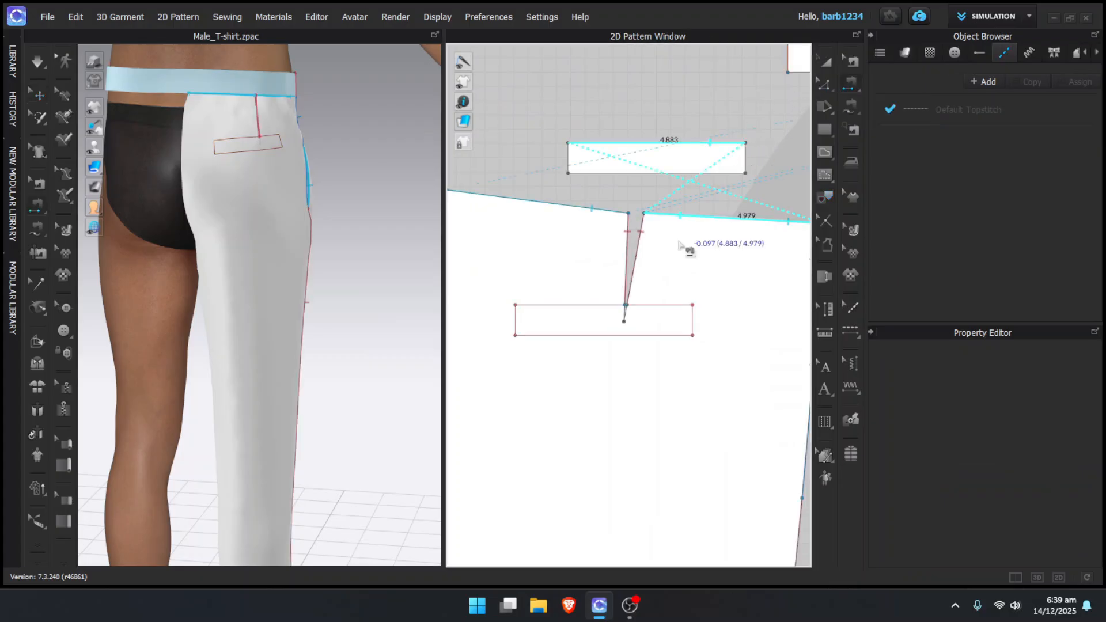
left_click(680, 334)
left_click(680, 334)
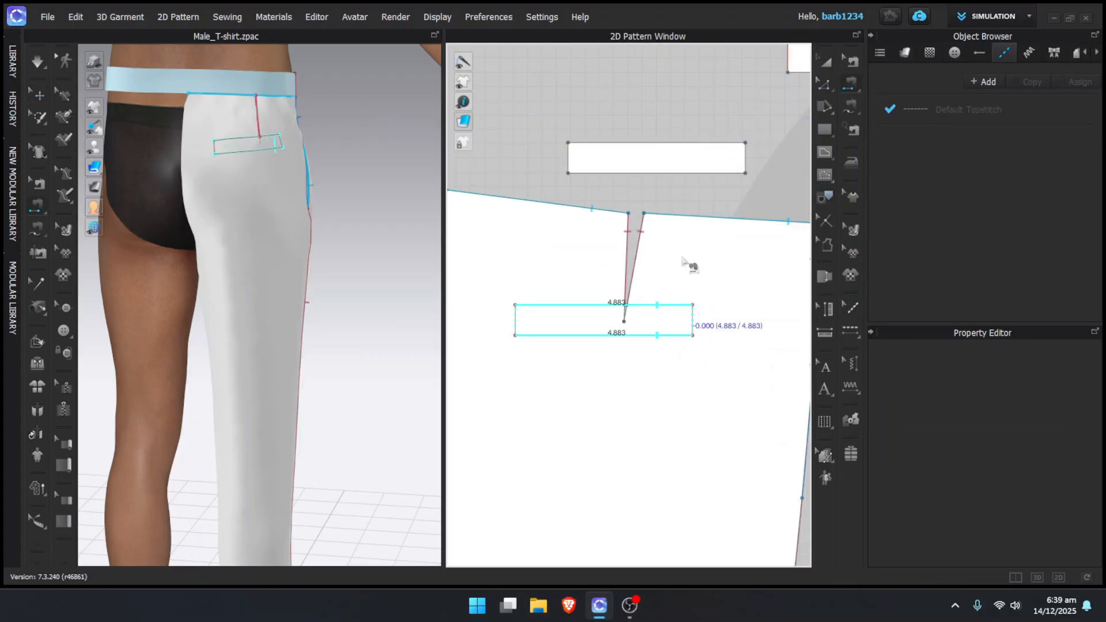
left_click(676, 171)
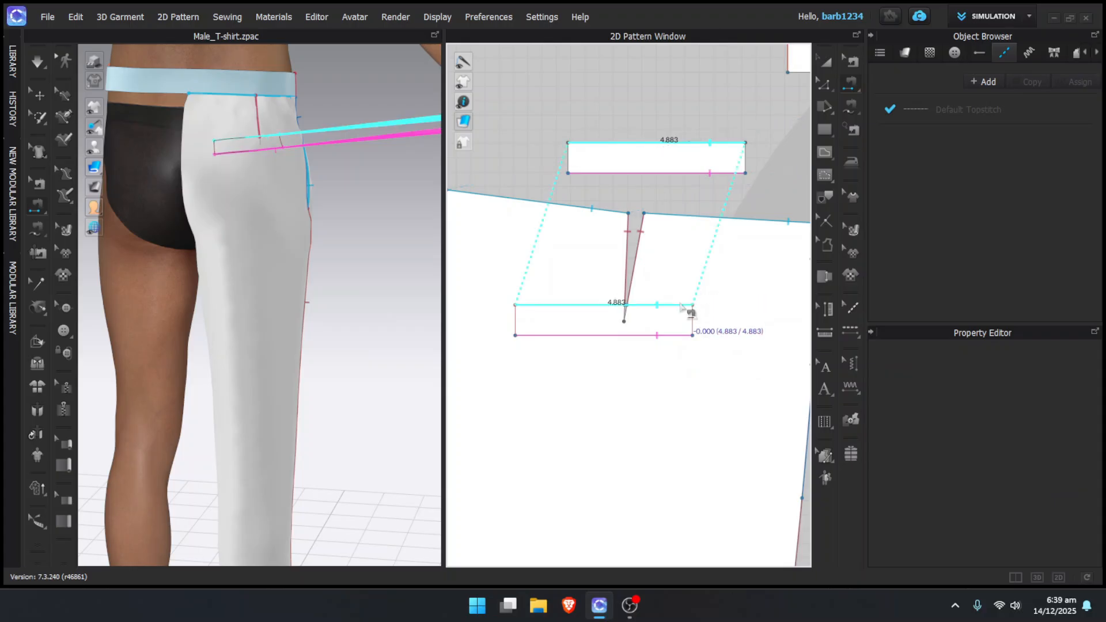
left_click(692, 318)
left_click(745, 160)
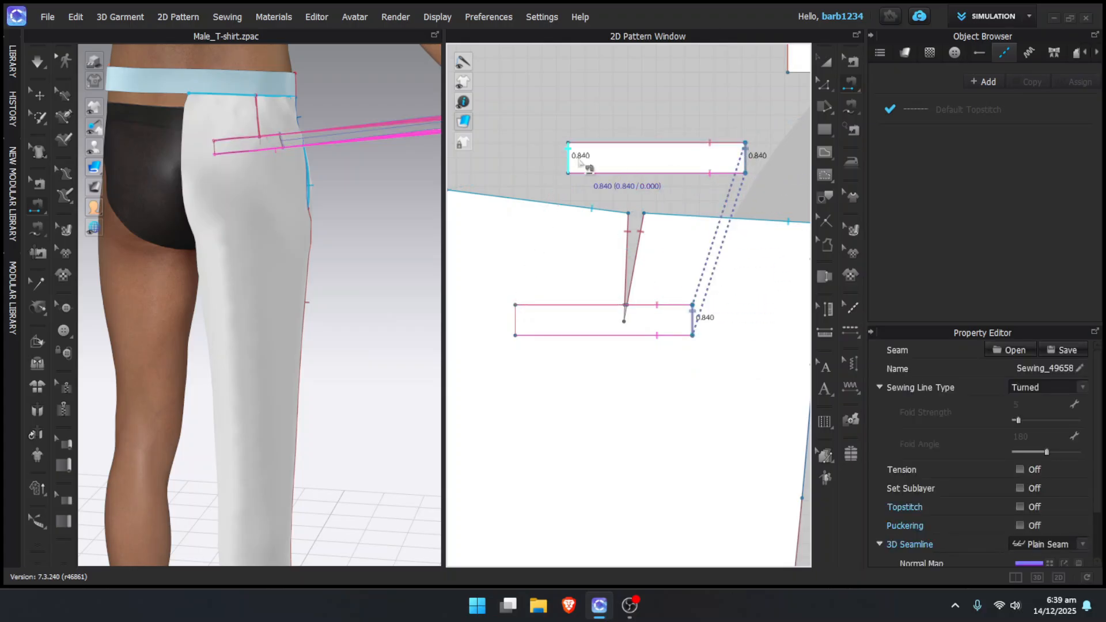
left_click(569, 157)
left_click(520, 321)
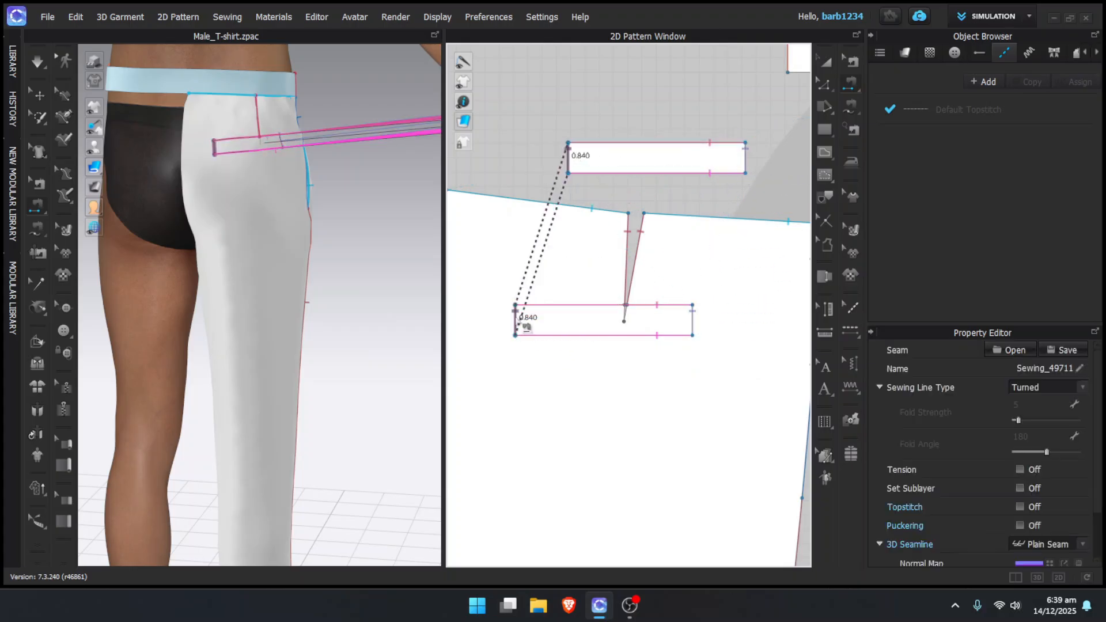
Superimpose the welt rectangle over the back trouser piece in 3D
key("z")
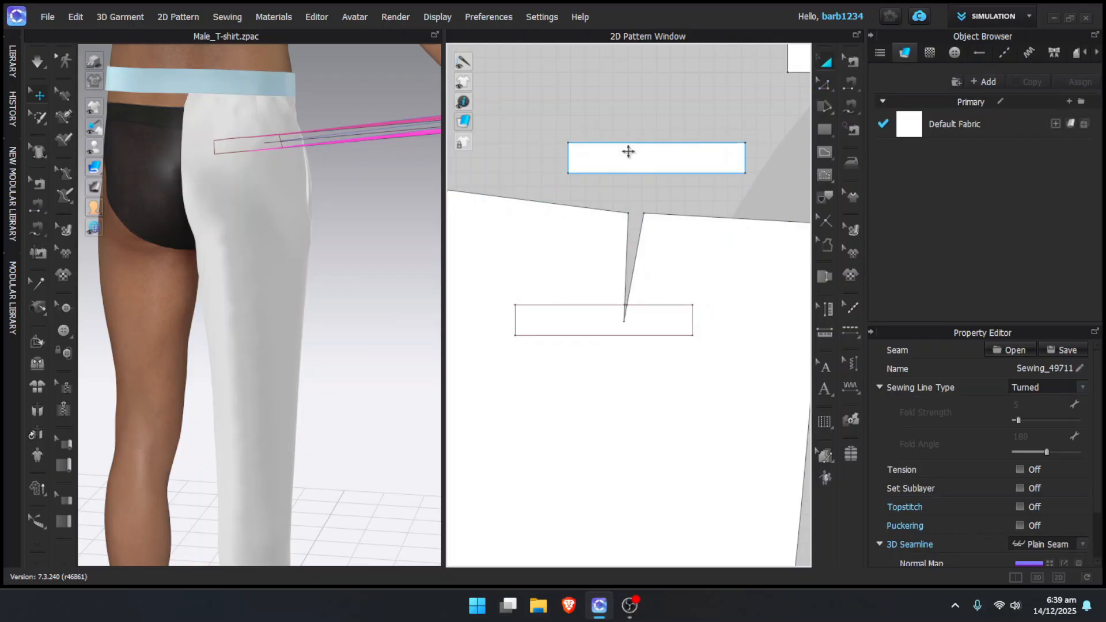
left_click(628, 151)
right_click(425, 216)
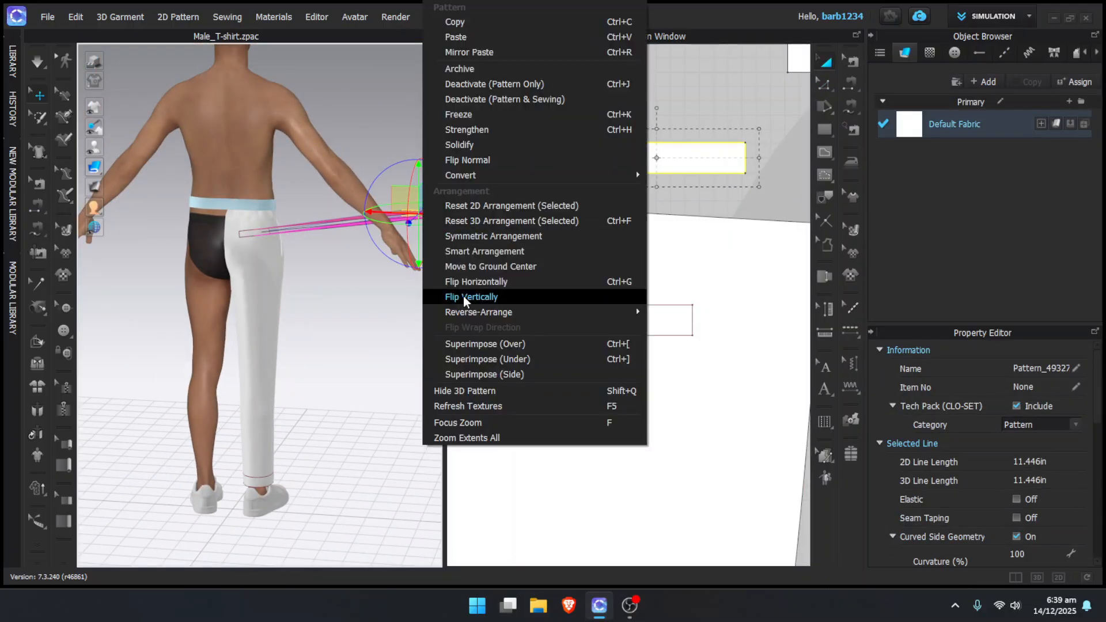
left_click(486, 344)
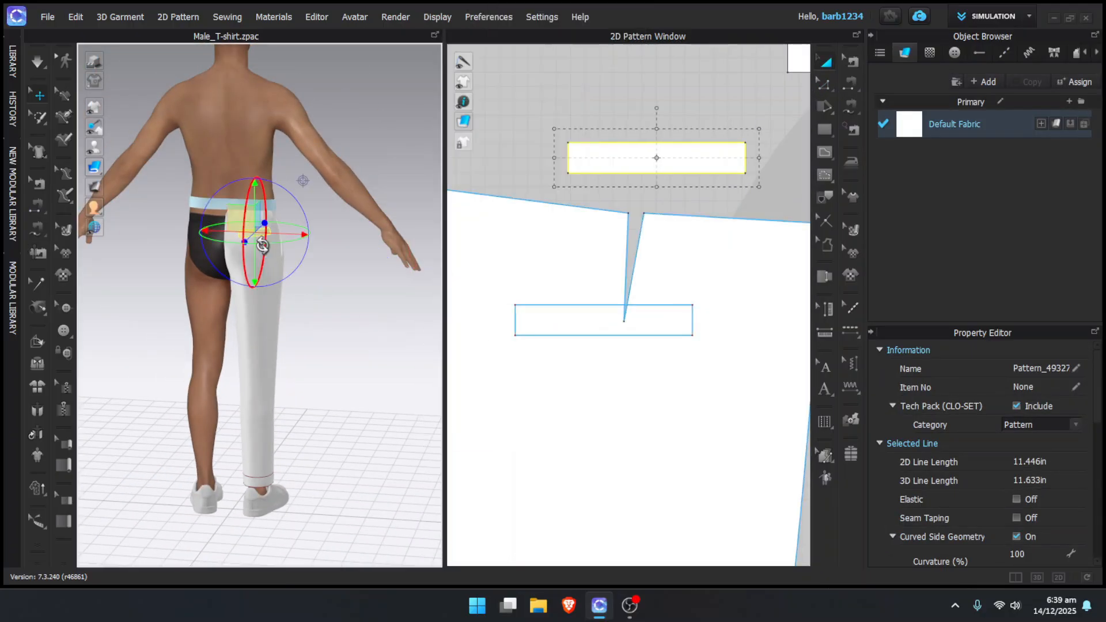
scroll(267, 247, "down", 5)
middle_click_drag(269, 230, 318, 373)
scroll(328, 265, "down", 3)
middle_click_drag(339, 276, 326, 292)
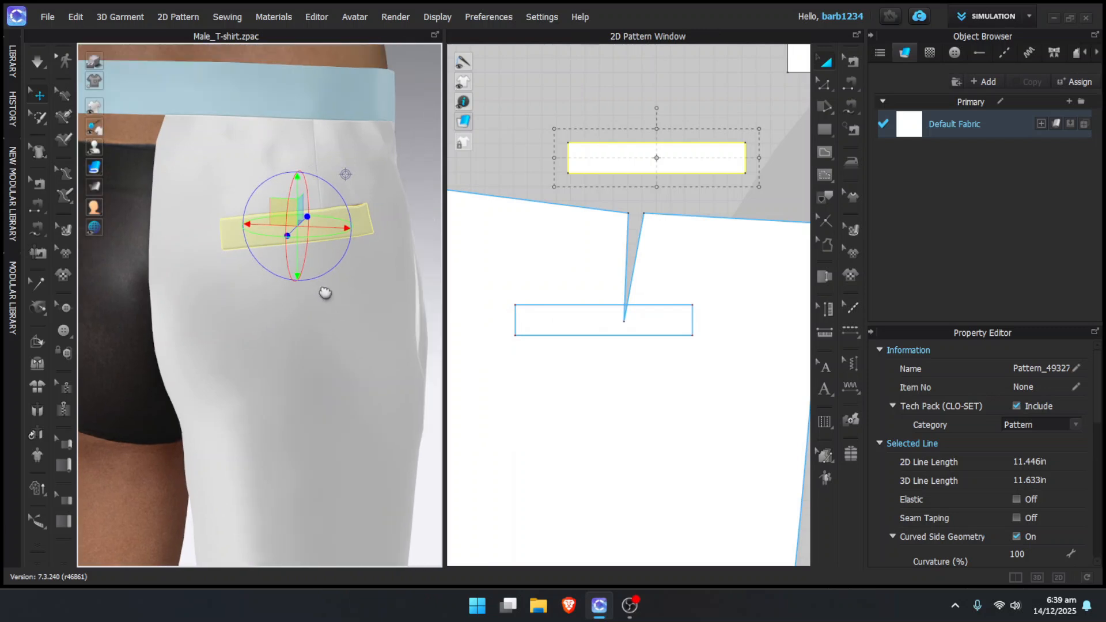
Distribute one internal line midway between the welt rectangle's long edges and cut the rectangle into two strips along it
key("z")
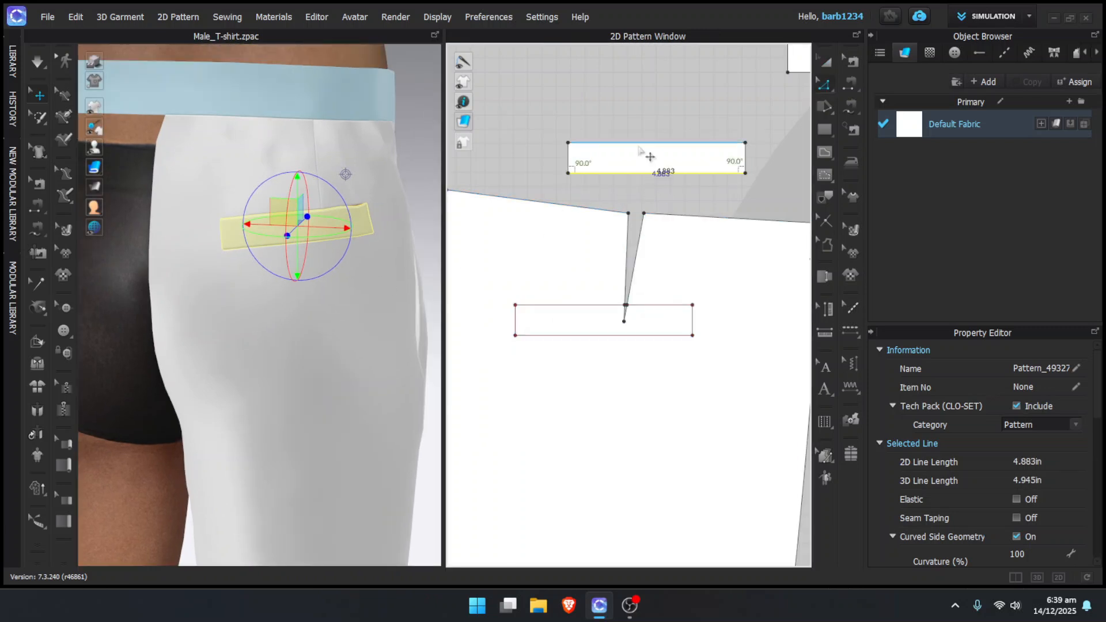
right_click(639, 148)
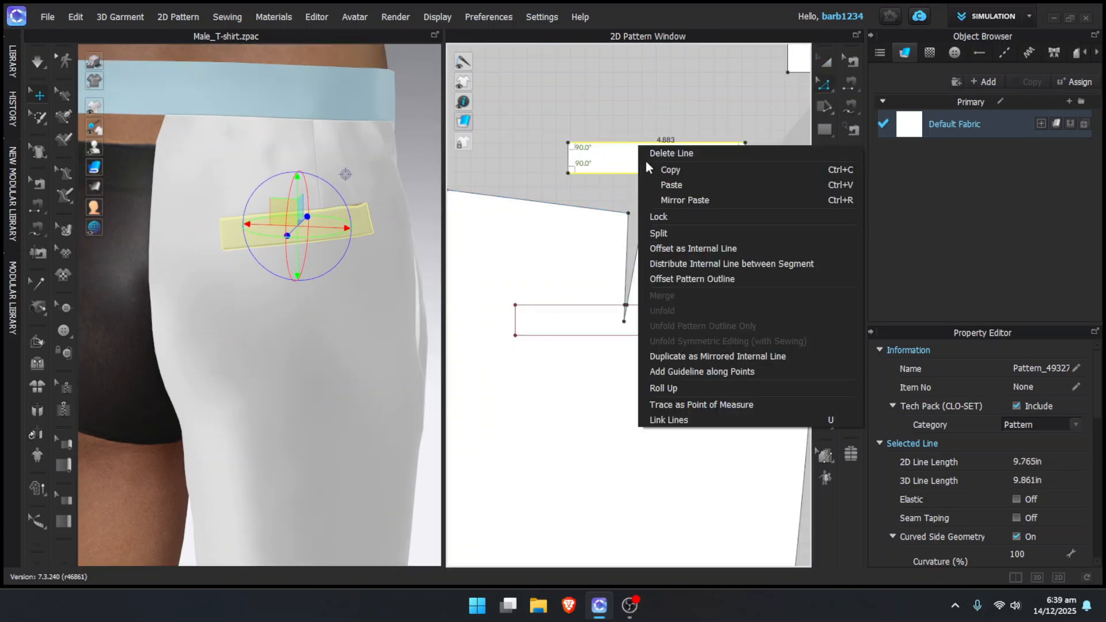
left_click(685, 260)
left_click(516, 367)
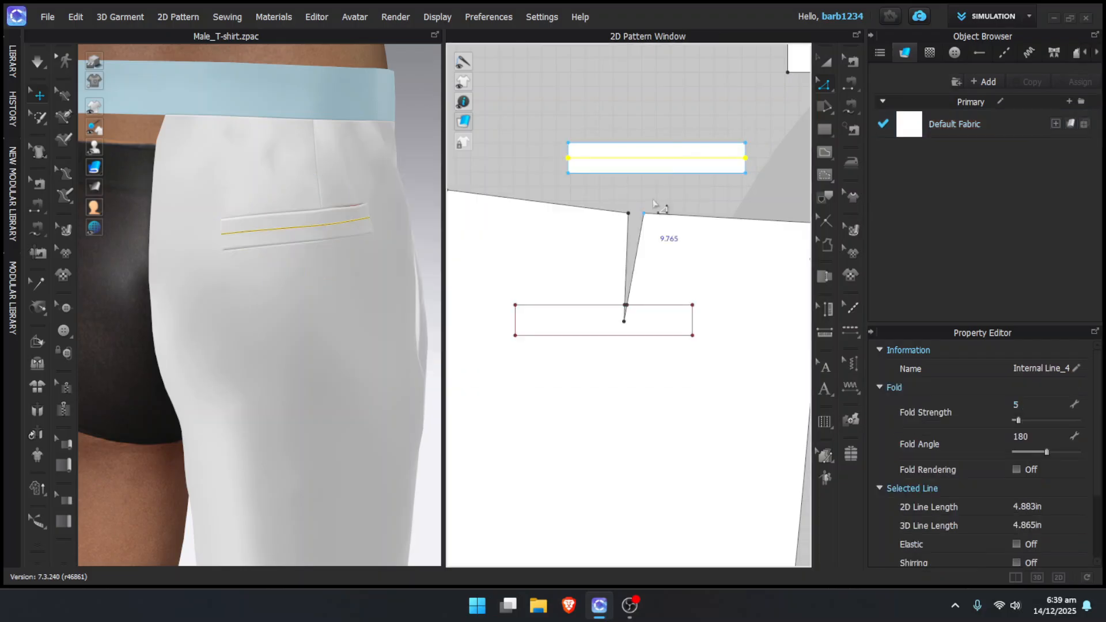
right_click(667, 166)
left_click(701, 333)
Strengthen both welt strips and simulate them on the back of the trousers
key("a")
left_click(669, 150)
left_click(666, 167, "shift")
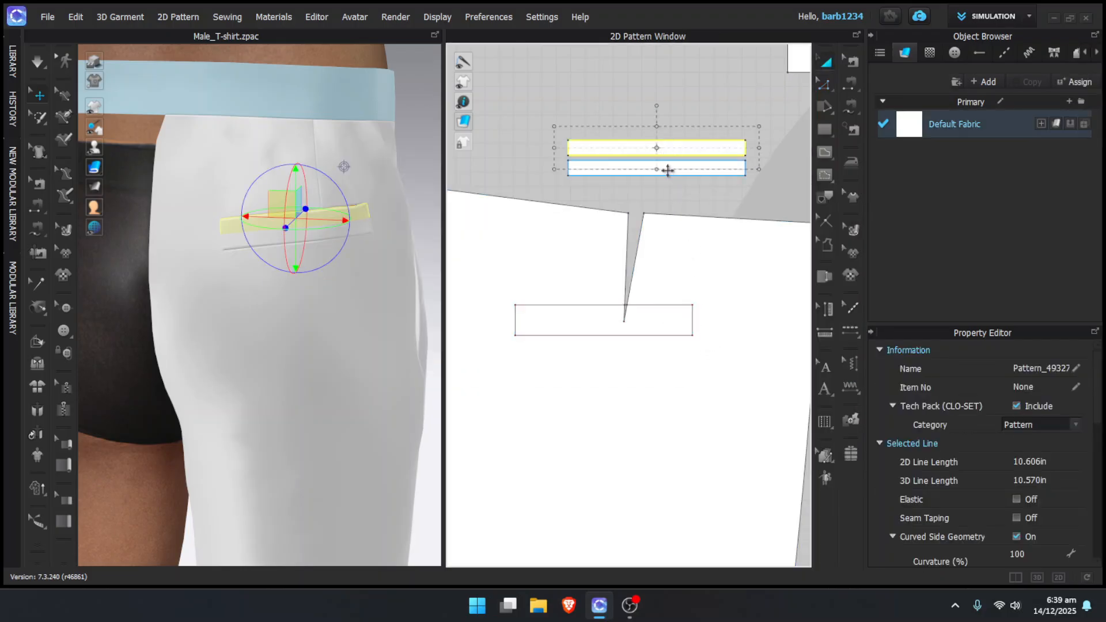
right_click(667, 167)
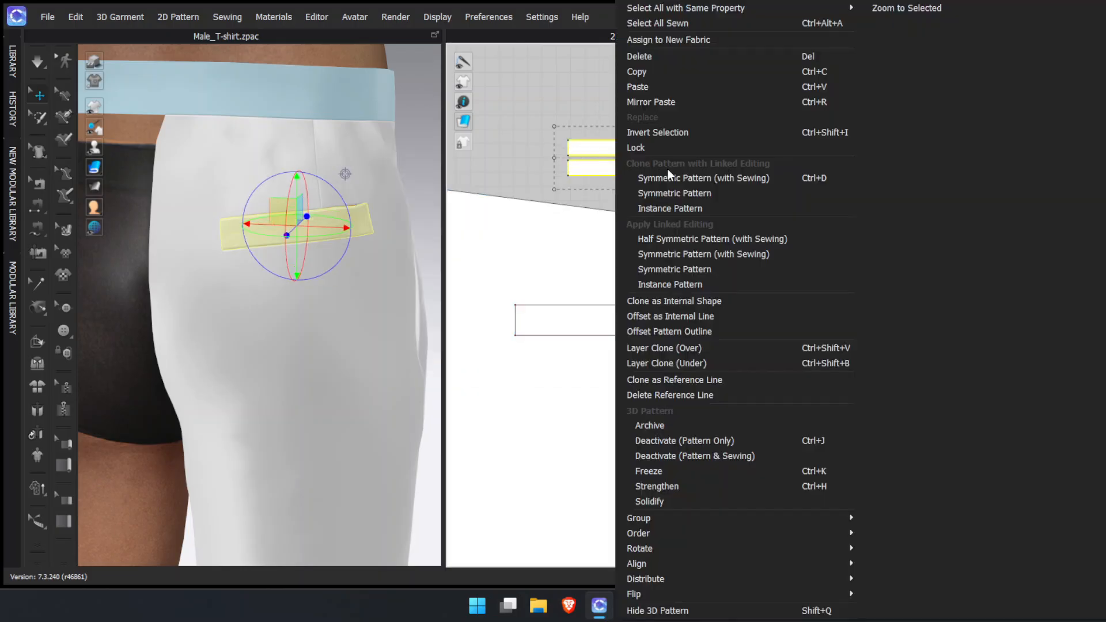
left_click(657, 486)
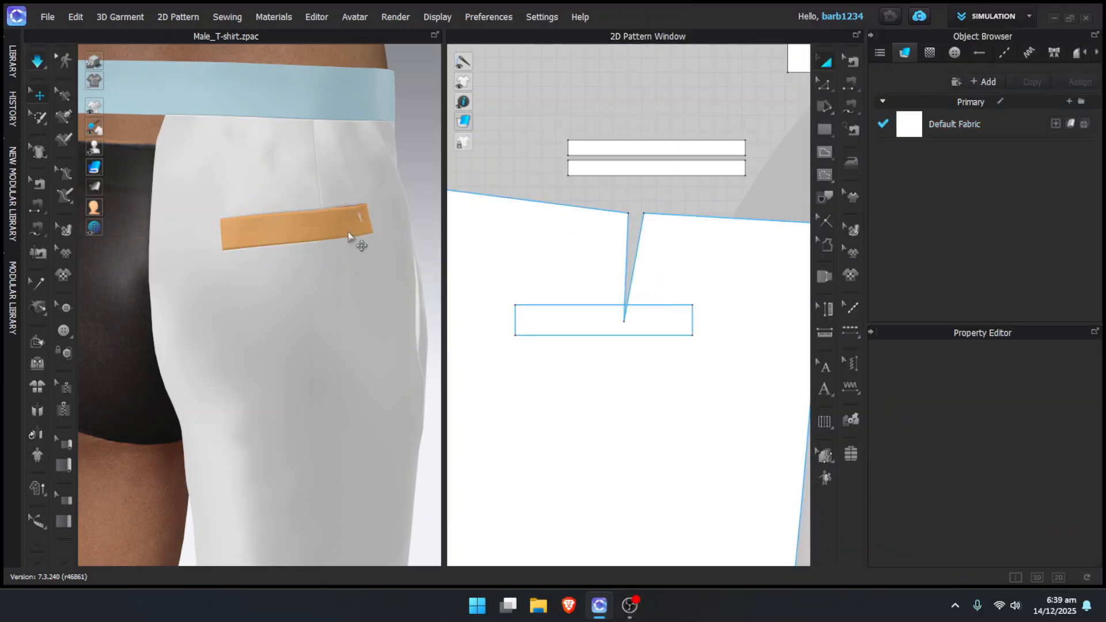
key("space")
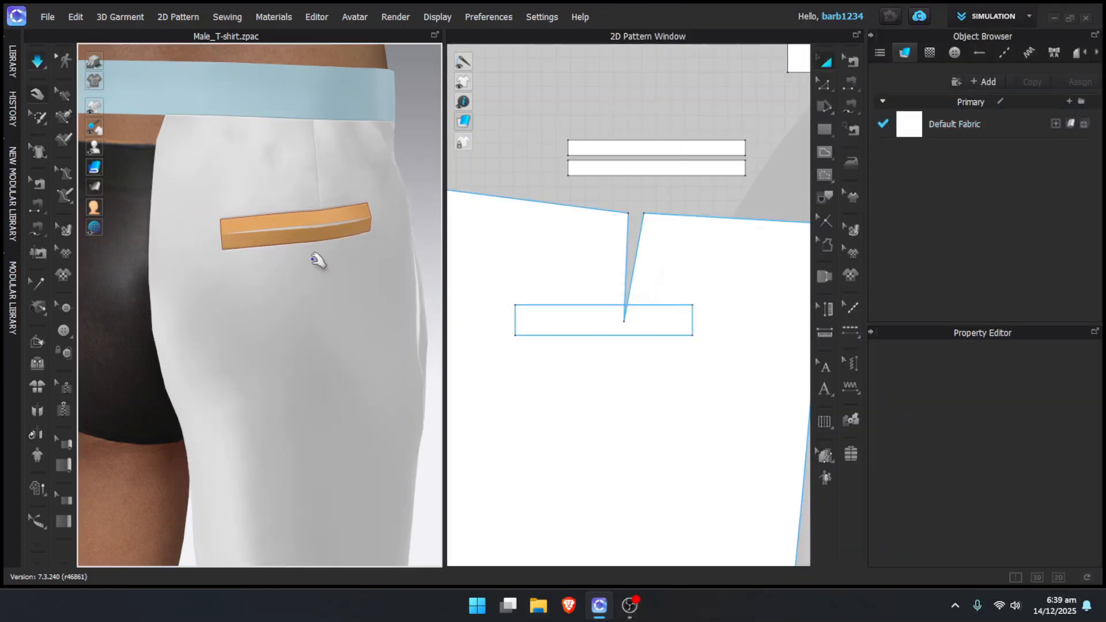
Clone all trouser leg, pocket and welt pieces except the waistband as symmetric patterns with sewing, placed beside the original front piece
key("0")
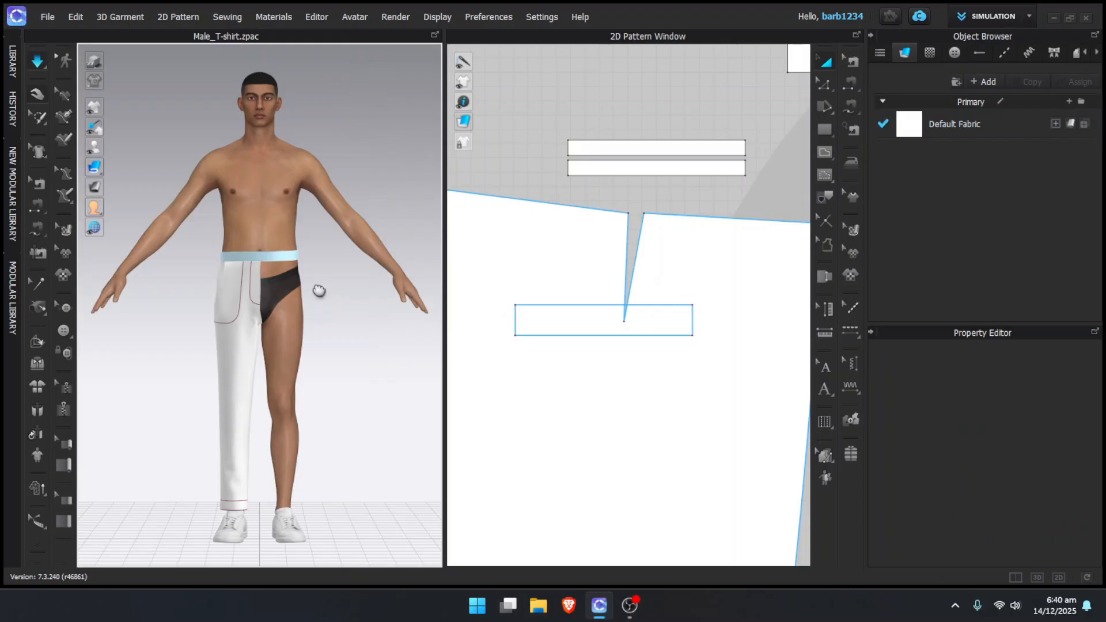
middle_click_drag(319, 290, 334, 255)
scroll(592, 263, "down", 8)
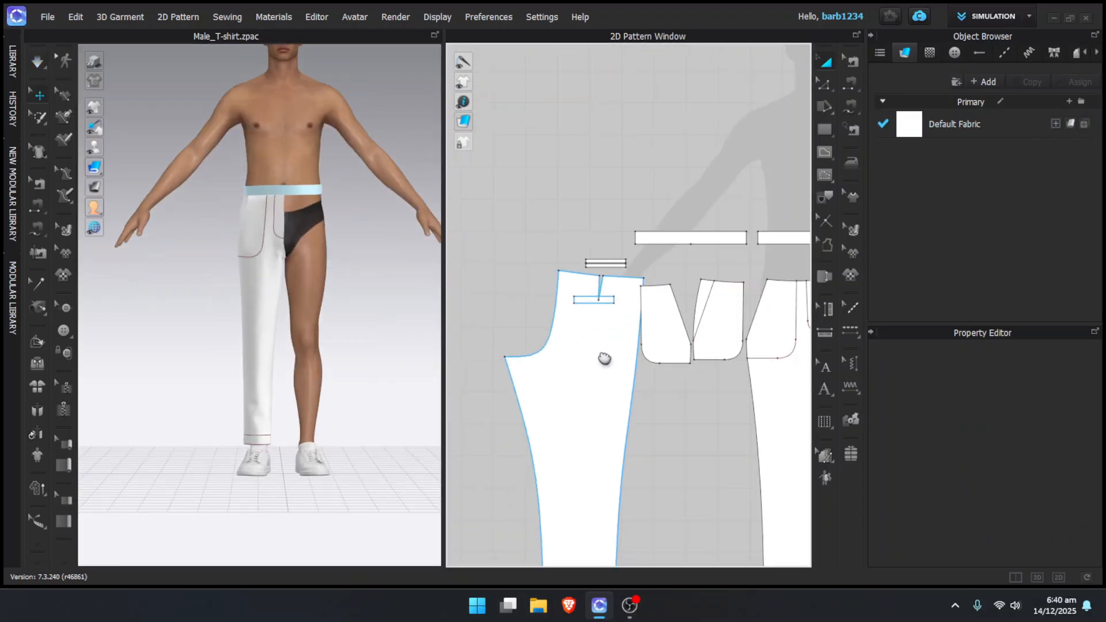
middle_click_drag(569, 329, 565, 285)
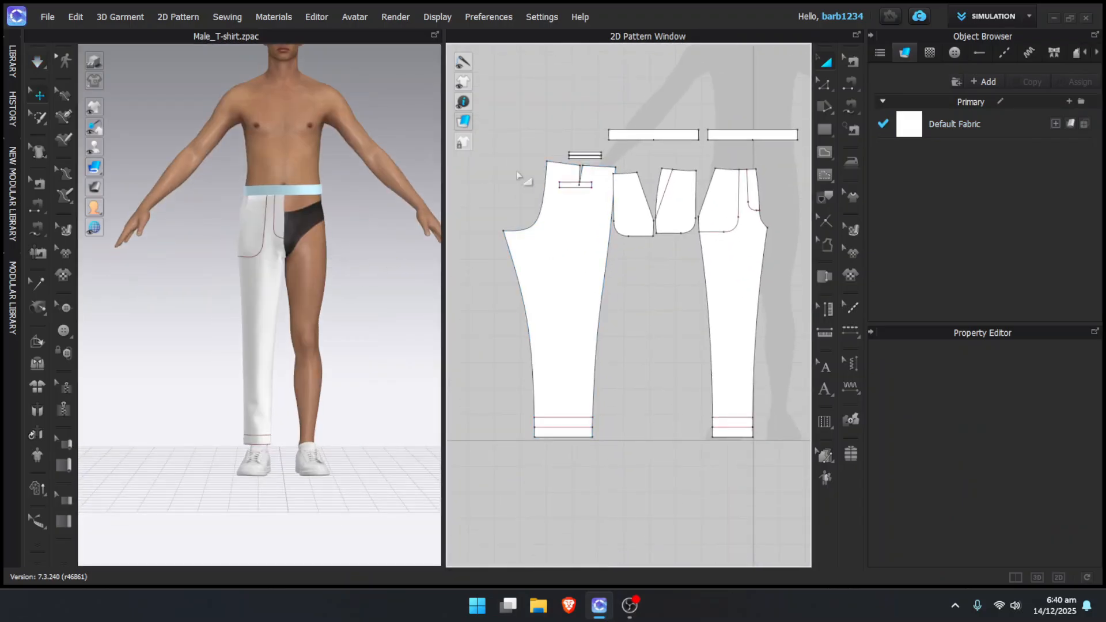
left_click_drag(486, 140, 767, 473)
middle_click_drag(714, 321, 650, 310)
right_click(660, 301)
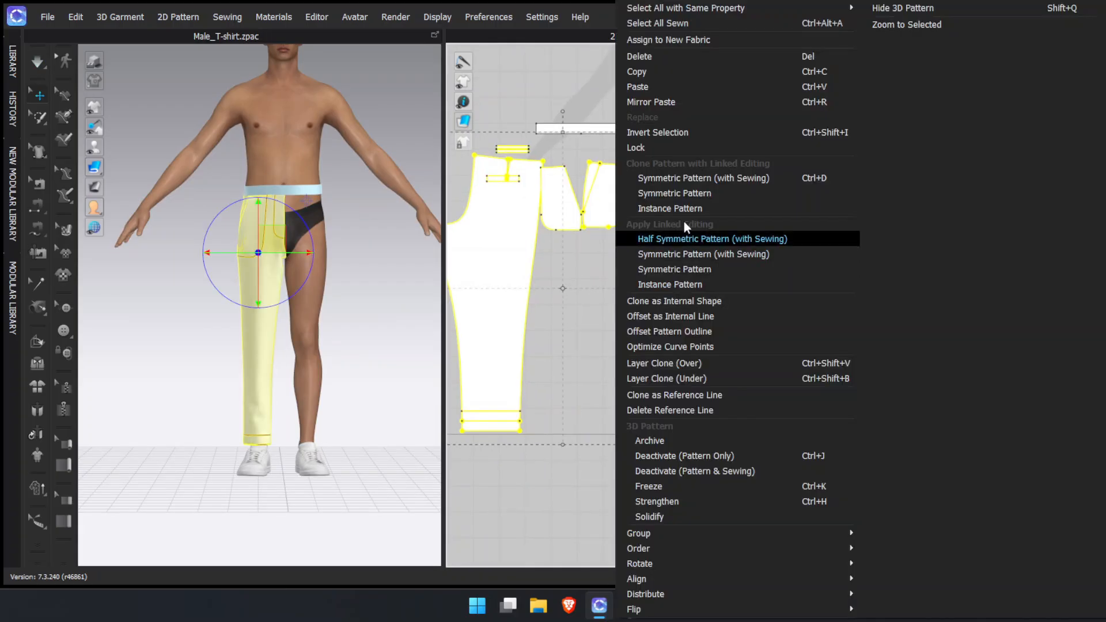
left_click(678, 179)
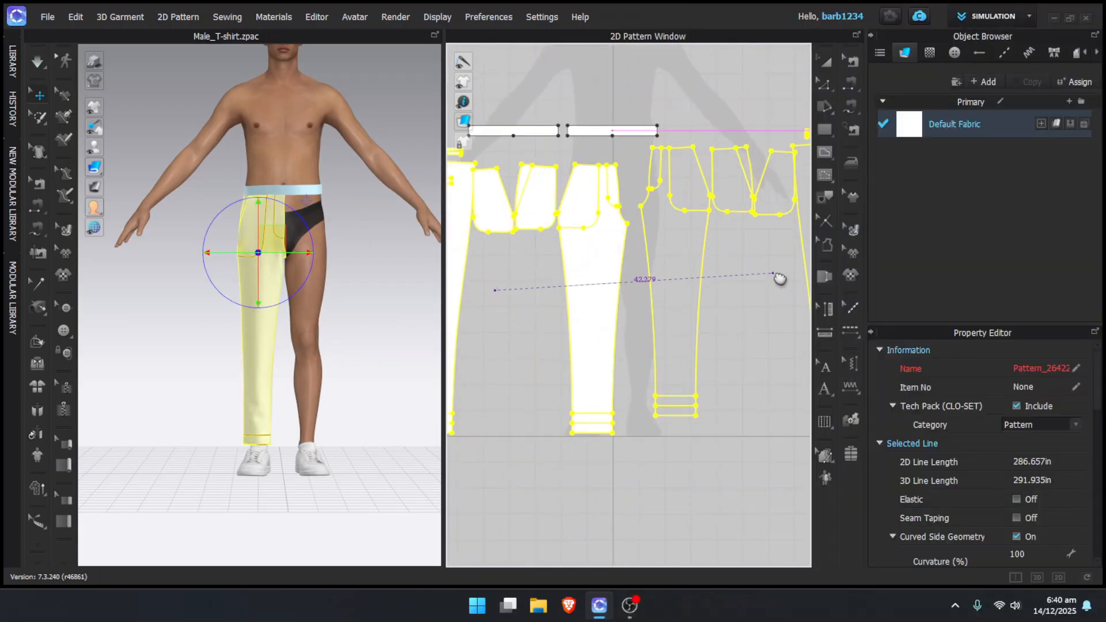
left_click(775, 296)
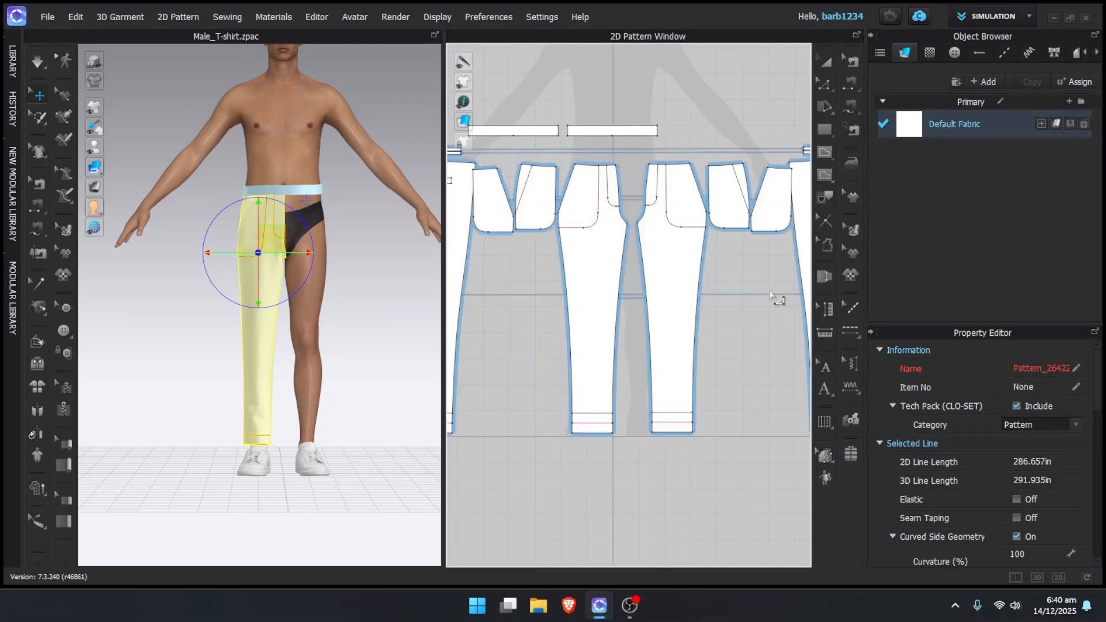
Move the mirrored back piece and its welt strips across to sit beside the original back piece
scroll(755, 286, "down", 2)
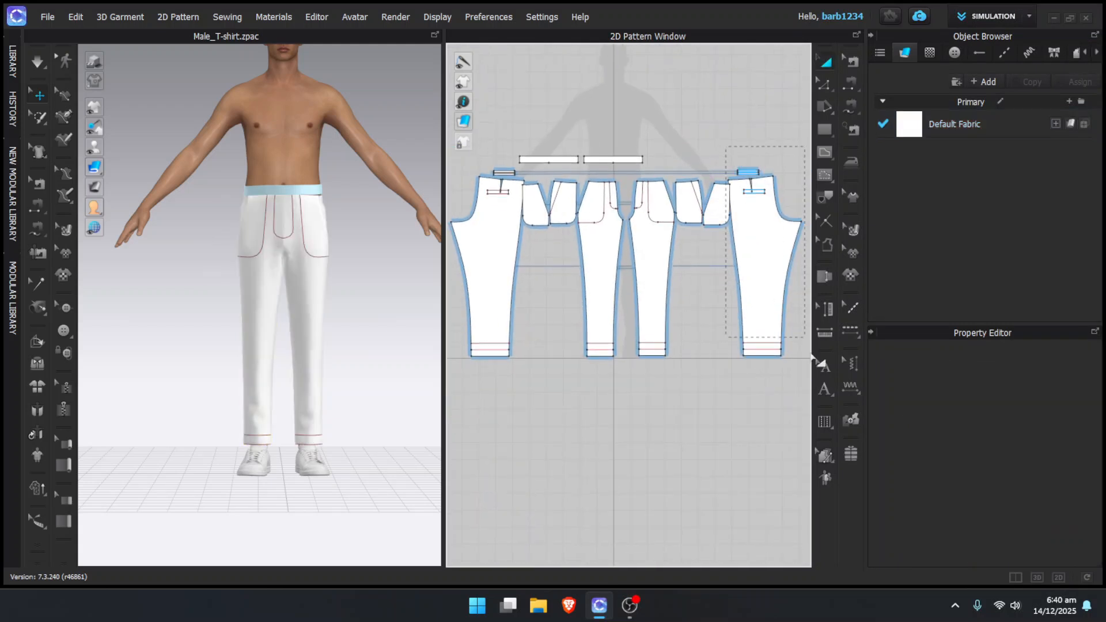
left_click_drag(812, 357, 801, 352)
left_click_drag(748, 305, 466, 304)
Examine the join between the waistband and the mirrored trouser leg's side and pocket in 3D
scroll(332, 251, "up", 8)
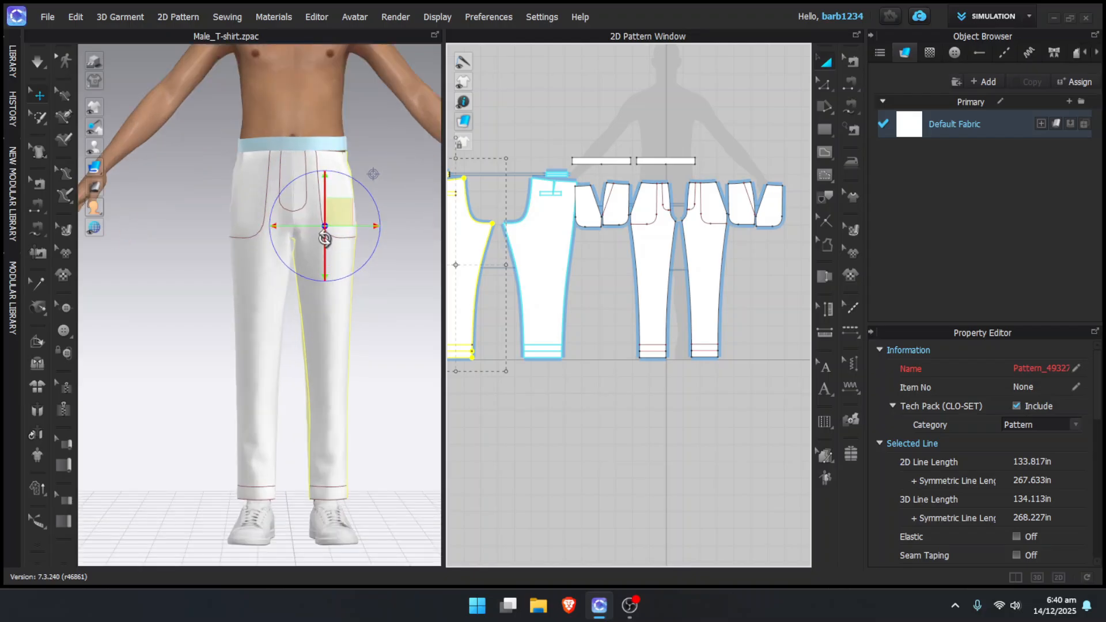
scroll(332, 250, "up", 2)
middle_click_drag(315, 261, 256, 299)
scroll(255, 299, "up", 2)
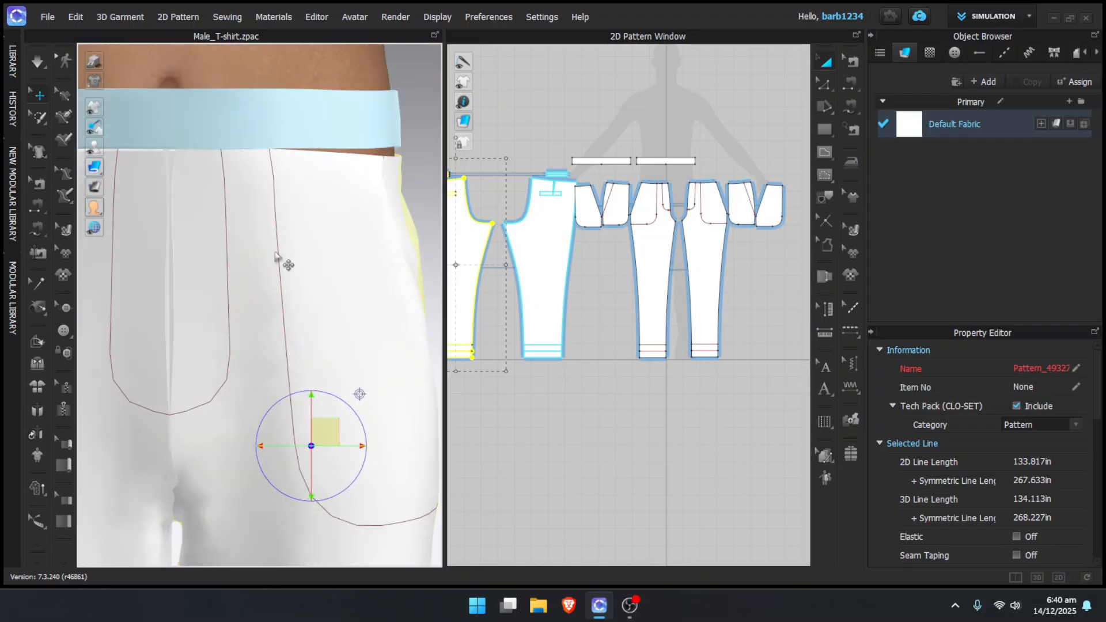
right_click_drag(377, 199, 332, 211)
middle_click_drag(385, 176, 356, 235)
left_click(772, 274)
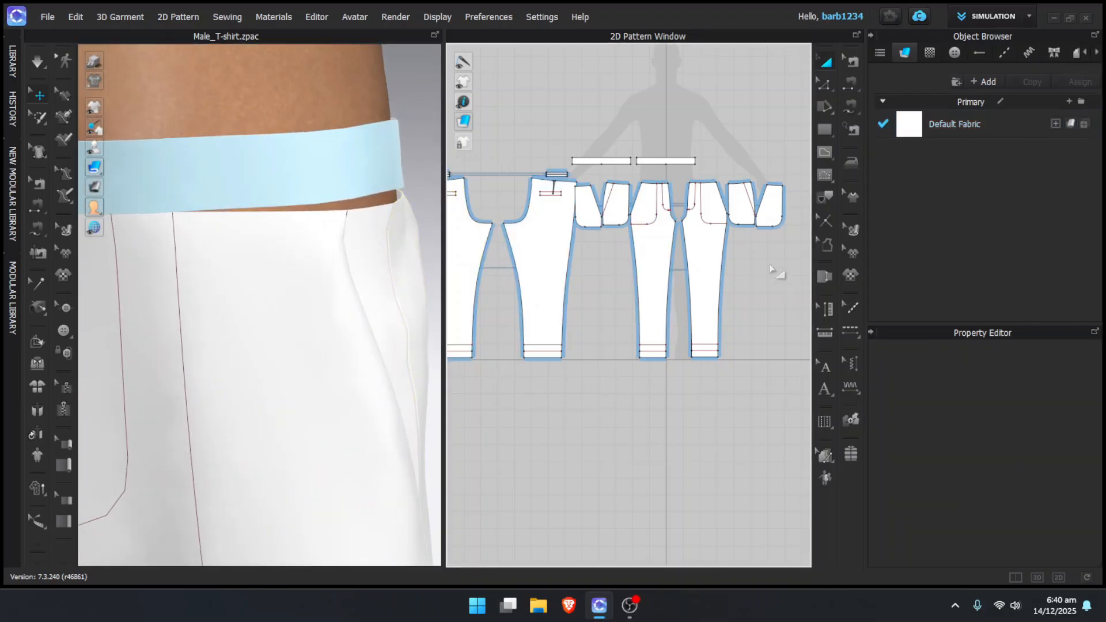
Free-sew the mirrored front piece's full top edge to the front waistband's lower edge, starting from the waistband's centre point towards its side end
scroll(708, 127, "up", 5)
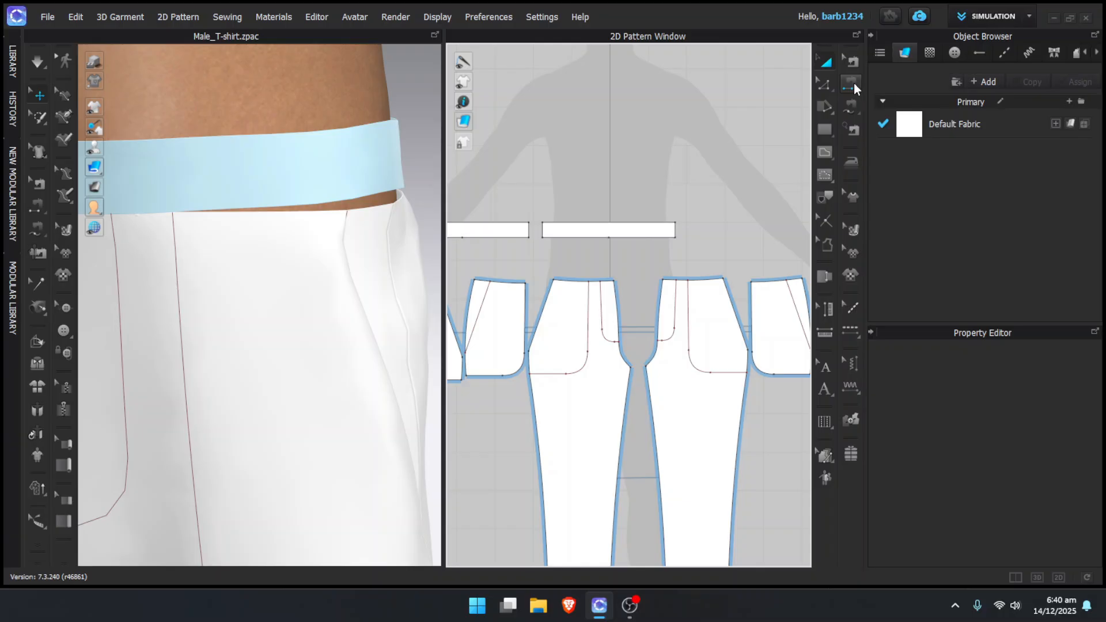
left_click(852, 108)
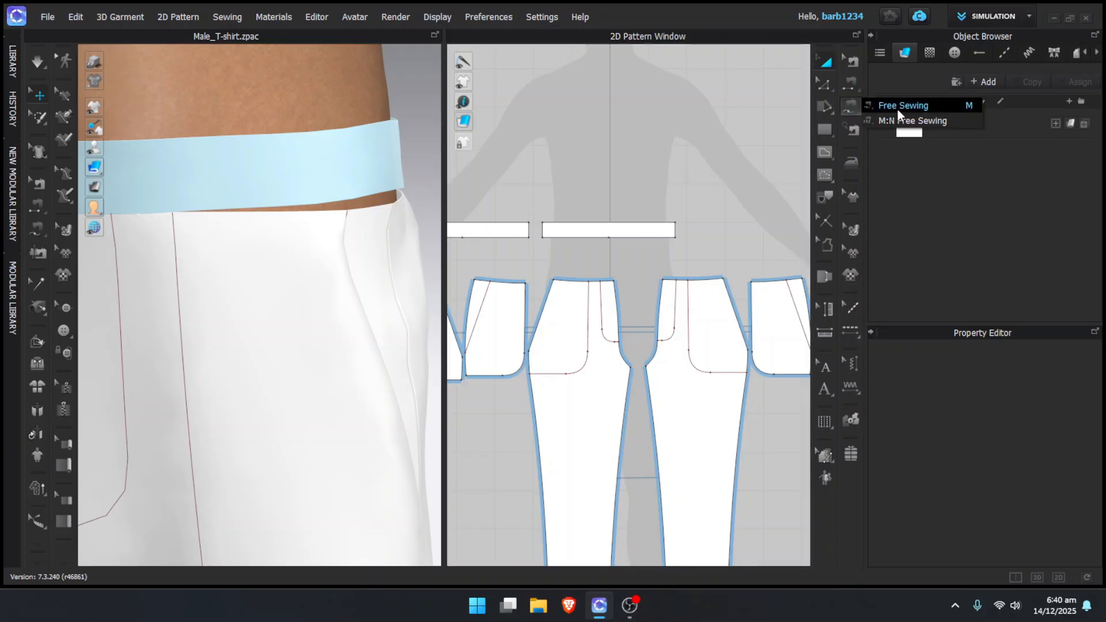
left_click(901, 106)
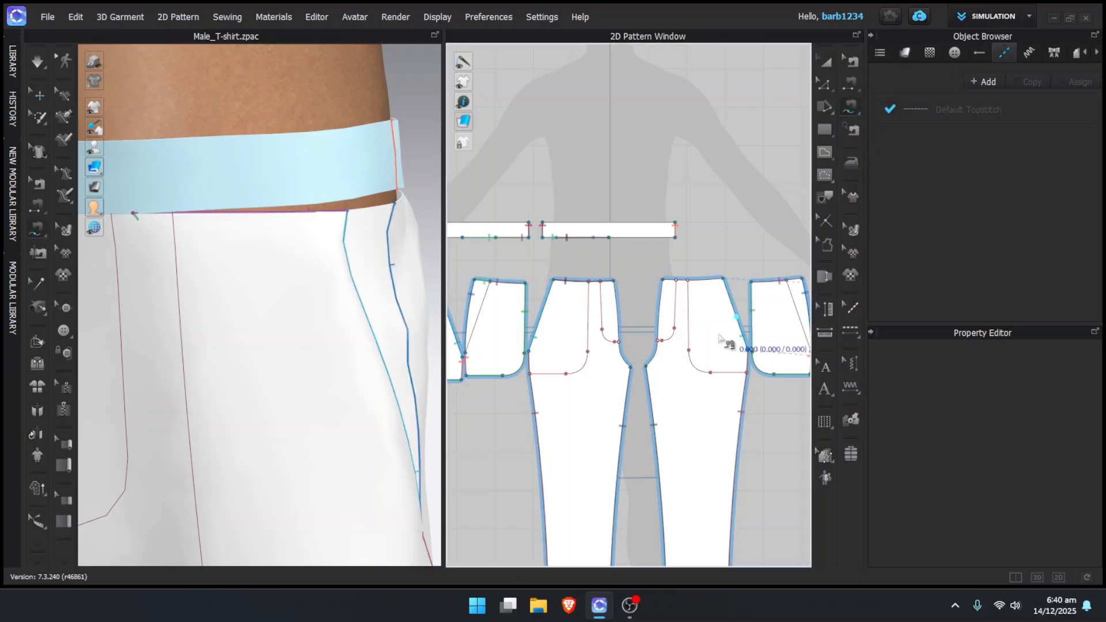
scroll(714, 313, "up", 3)
middle_click_drag(715, 314, 727, 289)
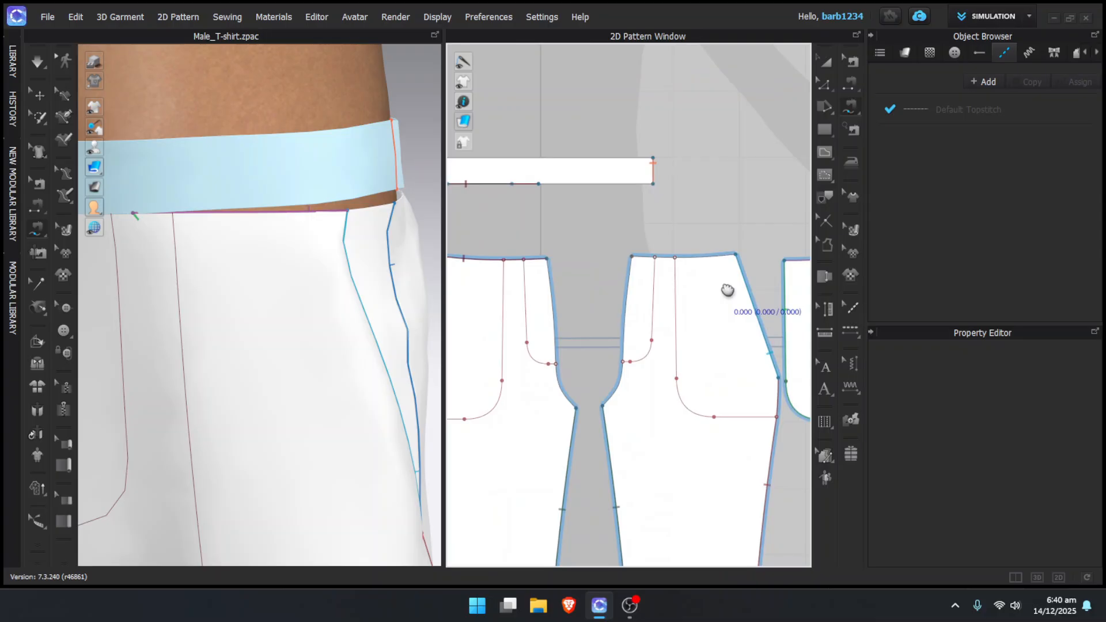
left_click(632, 257)
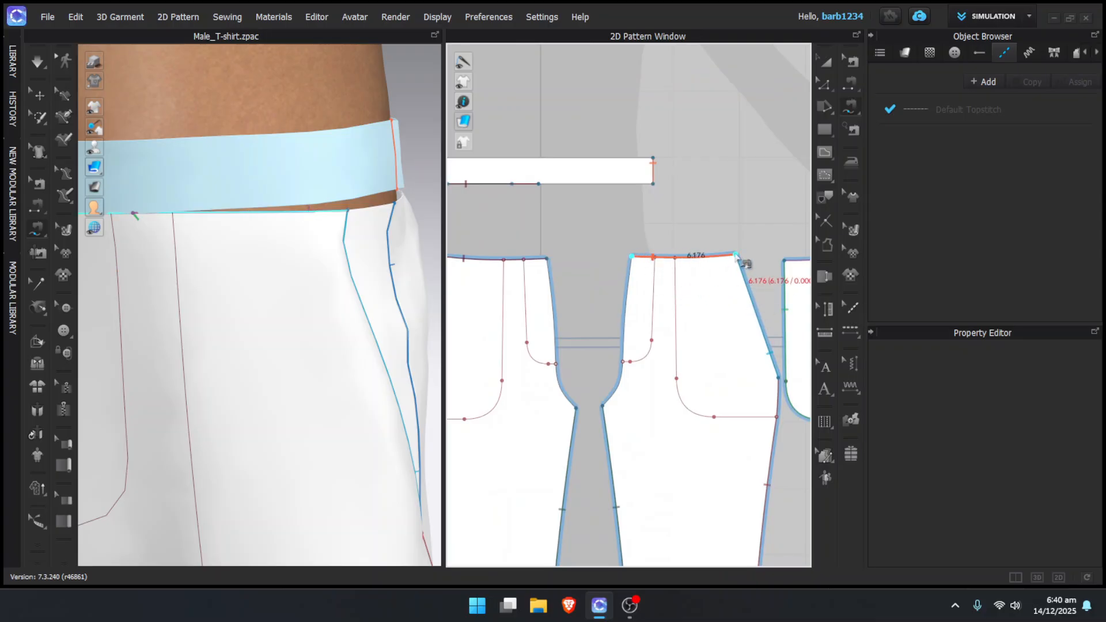
left_click(736, 255)
middle_click_drag(538, 184, 615, 182)
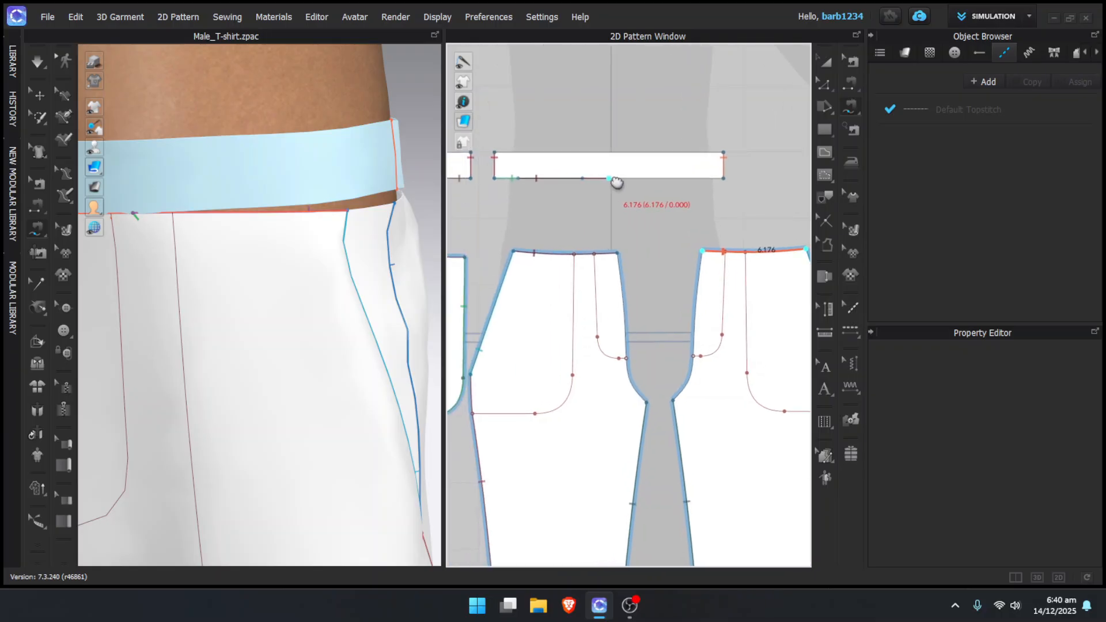
left_click(609, 181)
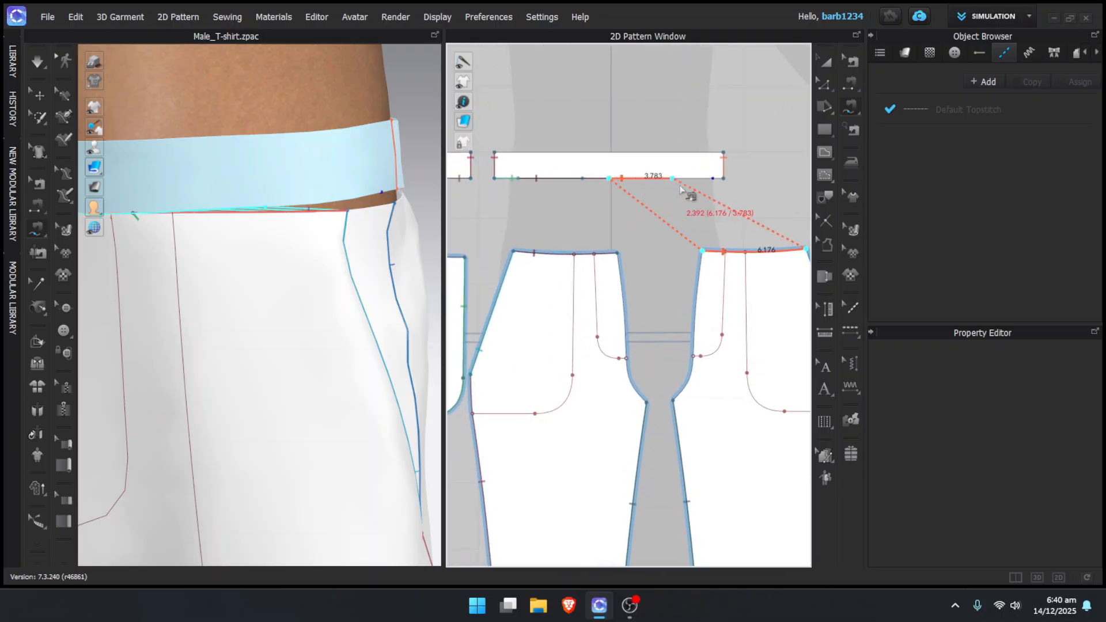
left_click(724, 179)
Free-sew the top edge of the mirrored pocket piece beside the front leg to the waistband's lower edge, starting from the waistband's side end
scroll(719, 186, "down", 2)
middle_click_drag(718, 219, 580, 225)
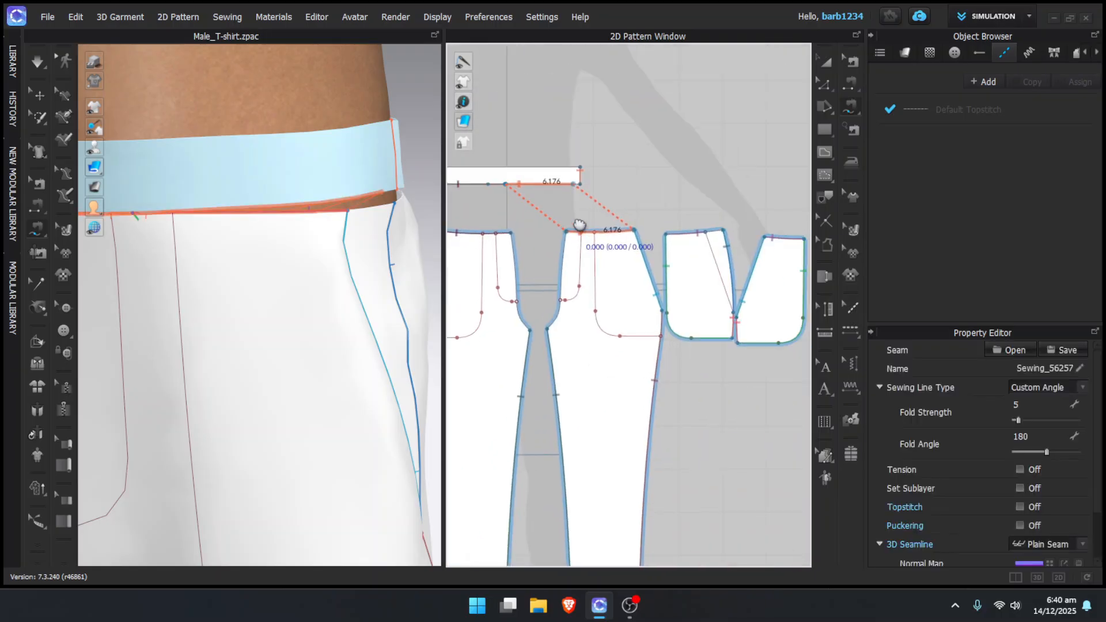
middle_click_drag(721, 232, 694, 236)
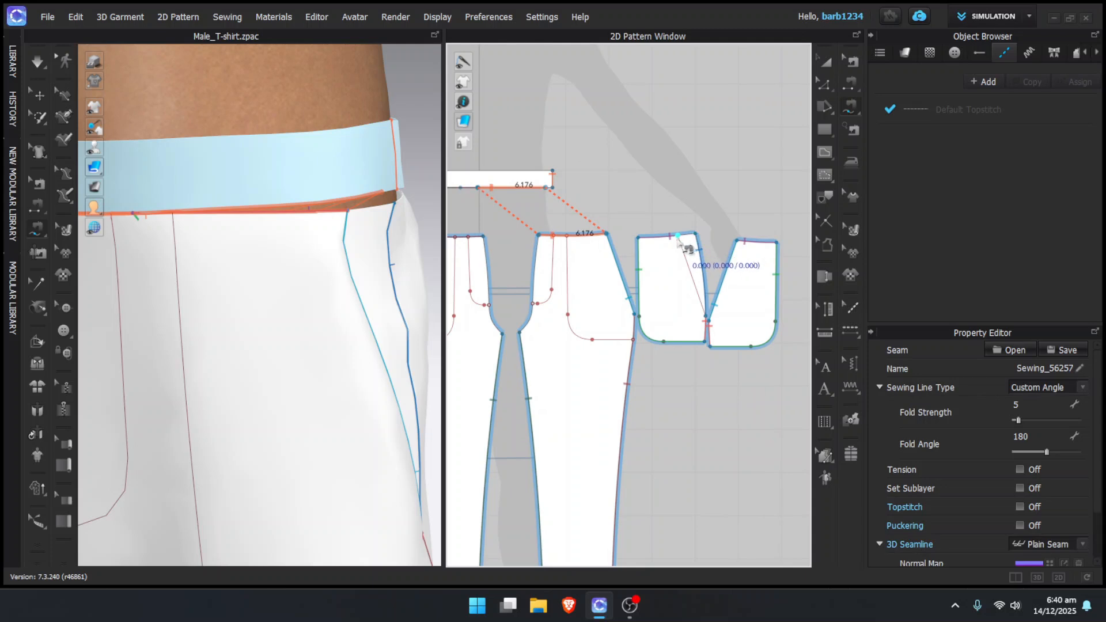
left_click(696, 234)
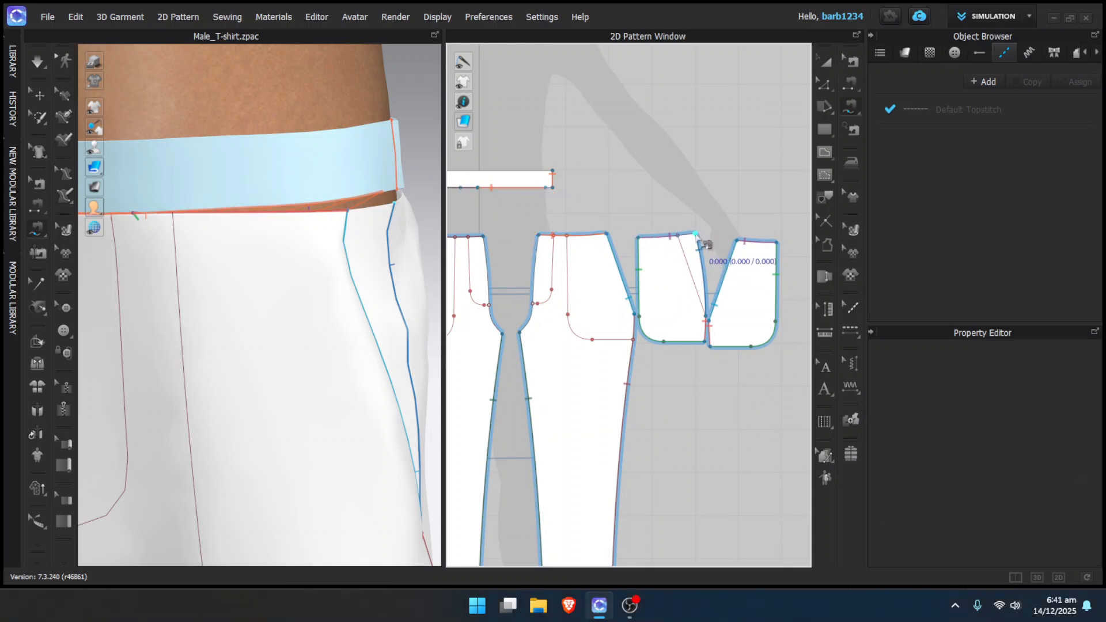
middle_click_drag(645, 244, 705, 248)
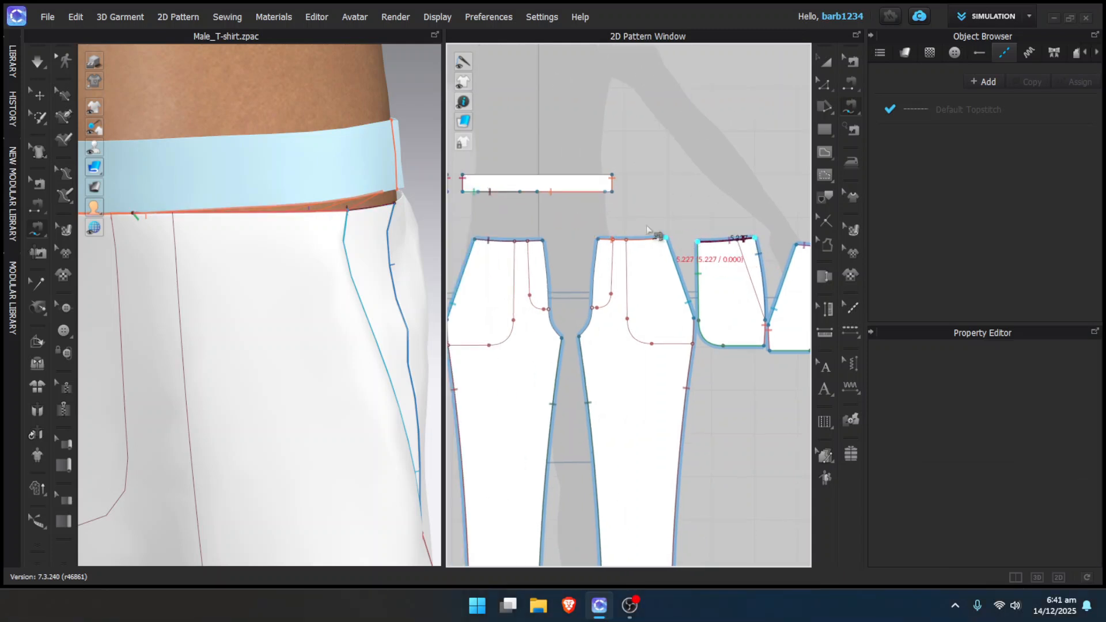
left_click(613, 196)
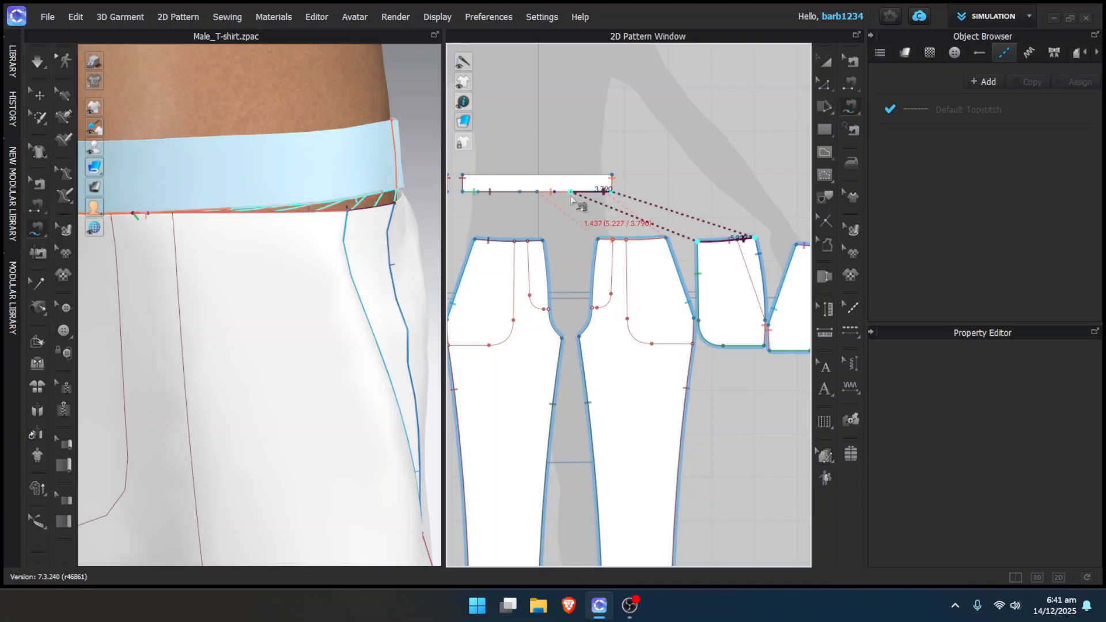
left_click(556, 195)
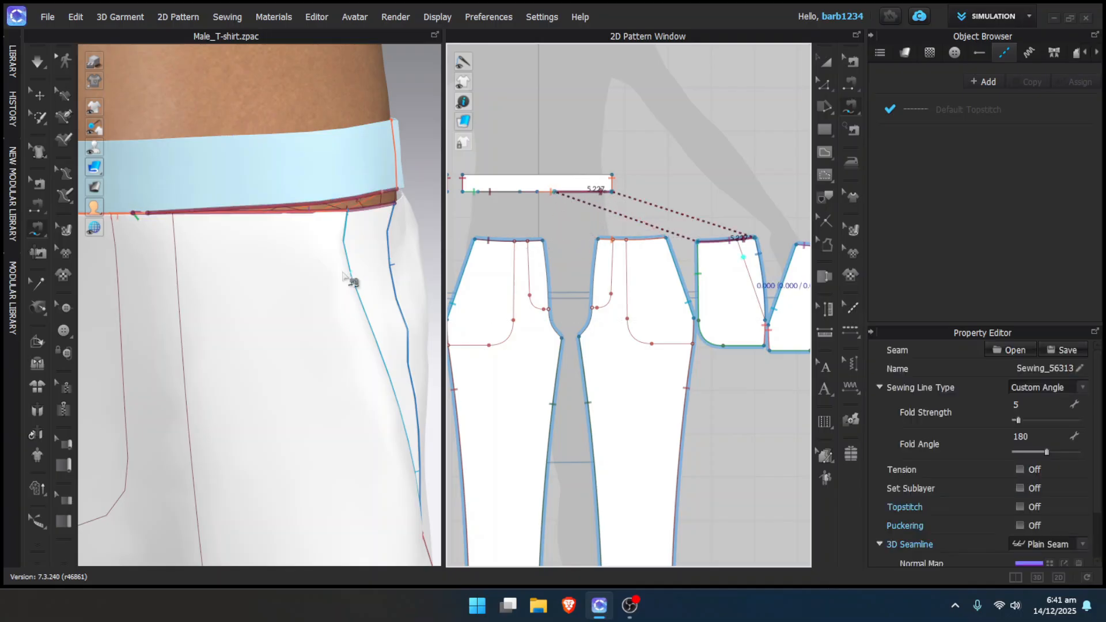
Segment-sew the crotch curves of the two back pieces together to close the centre back seam
scroll(357, 294, "down", 2)
right_click_drag(365, 302, 81, 297)
middle_click_drag(156, 316, 236, 259)
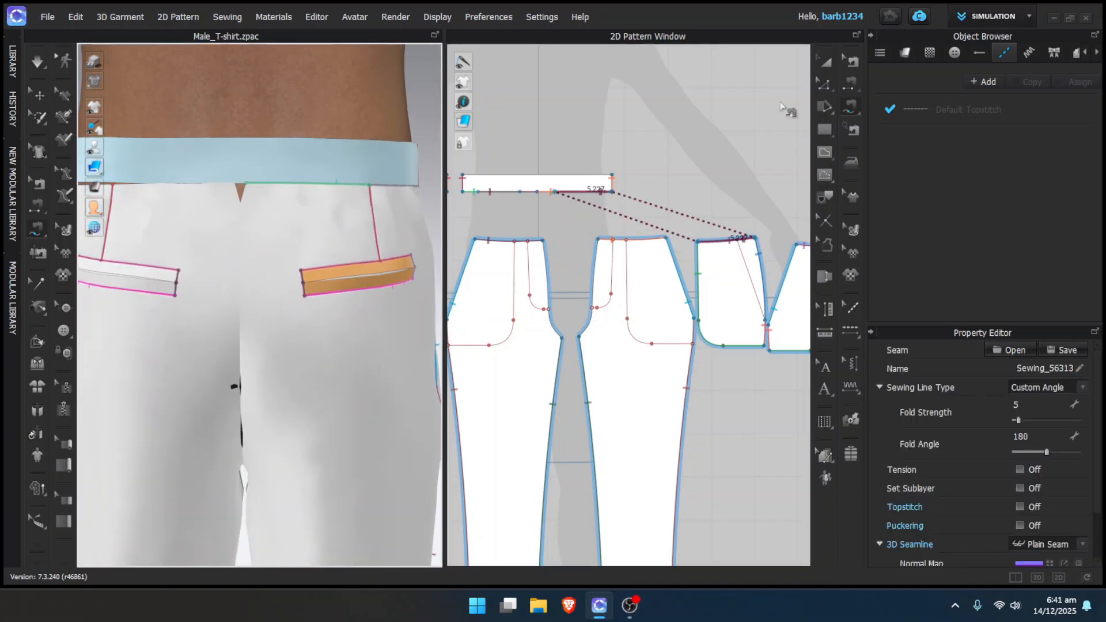
left_click(851, 82)
scroll(748, 231, "down", 5)
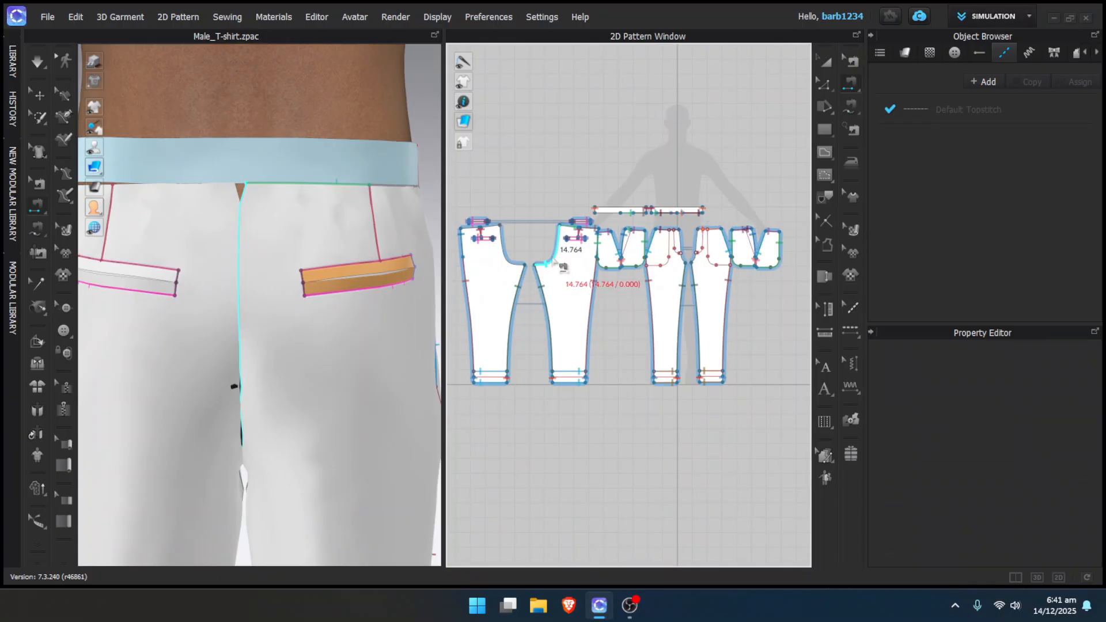
left_click(515, 266)
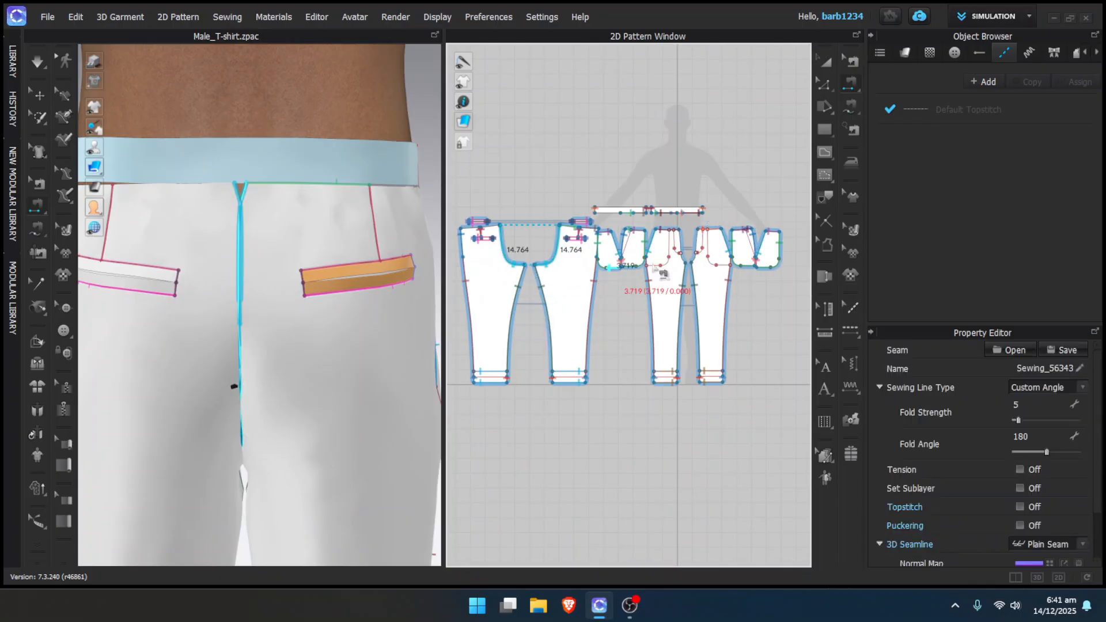
Segment-sew the two front pieces together along their short crotch curves below the fly
scroll(696, 268, "up", 5)
left_click(698, 262)
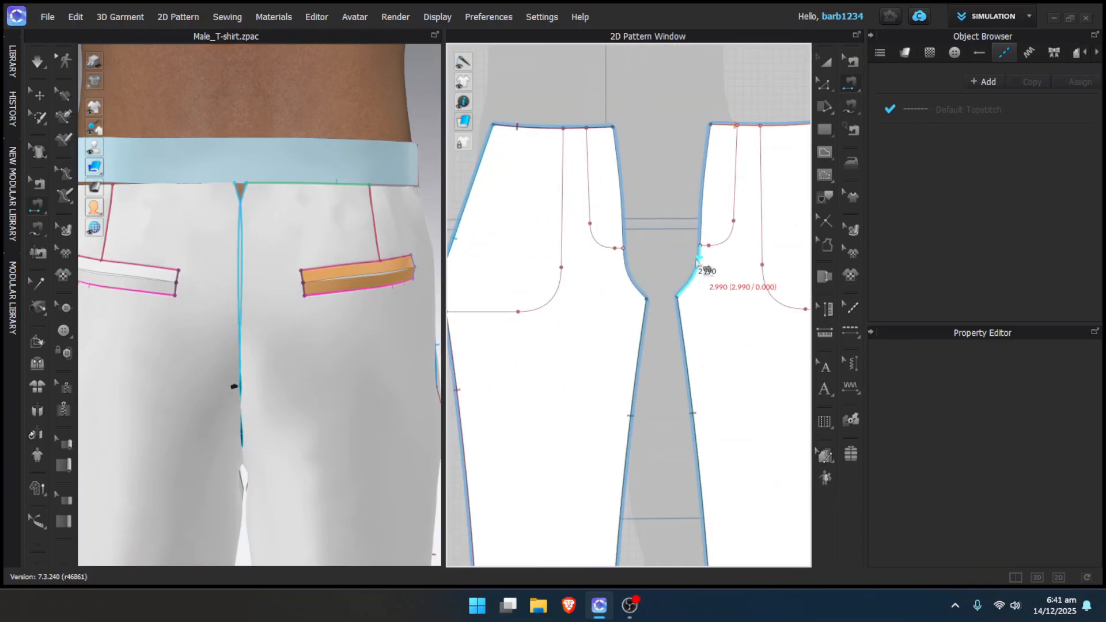
left_click(631, 263)
Simulate the newly sewn trousers on the avatar in the full front view
right_click_drag(181, 282, 494, 264)
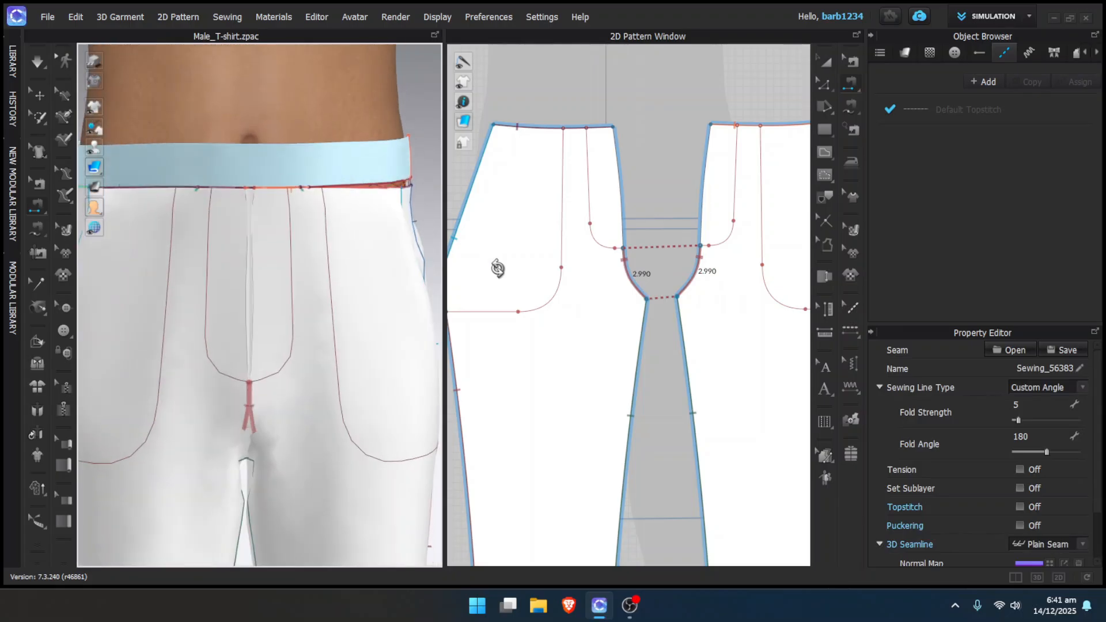
scroll(304, 307, "down", 2)
middle_click_drag(304, 306, 302, 271)
key("2")
key("space")
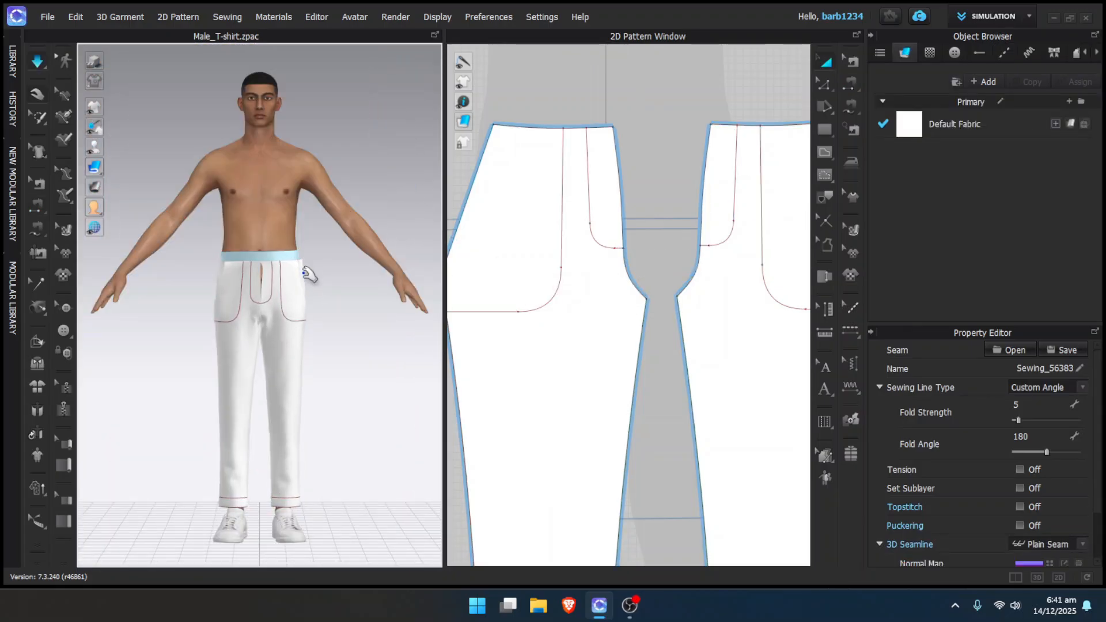
Undo the last simulation after inspecting the trousers' back waist seam with Segment Sewing active
scroll(306, 280, "up", 5)
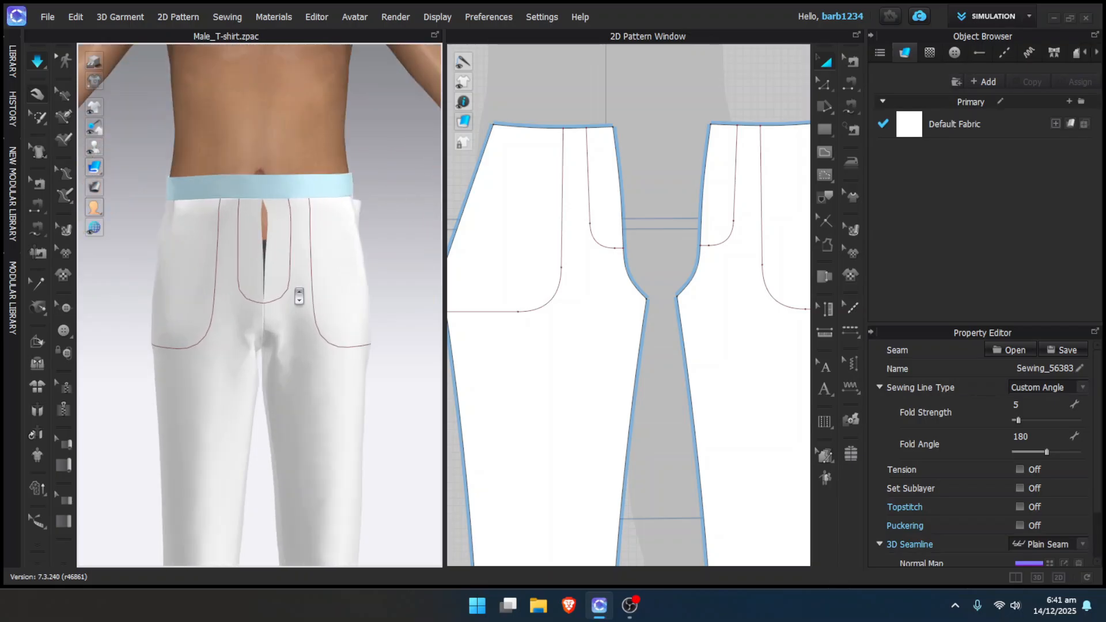
right_click_drag(304, 288, 126, 288)
key("n")
scroll(270, 230, "up", 3)
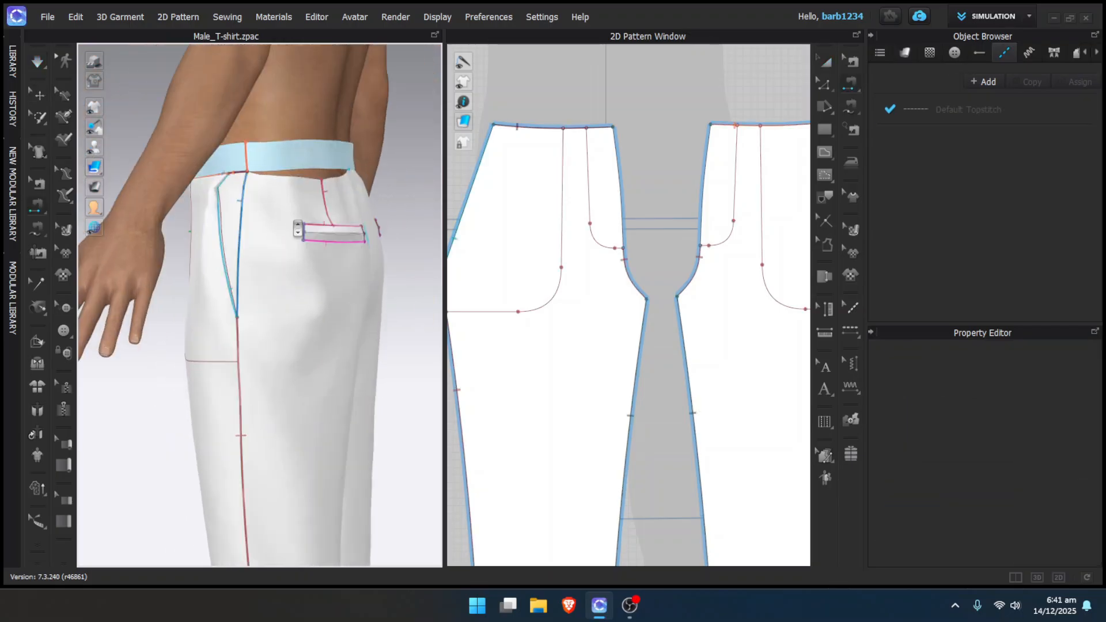
middle_click_drag(292, 277, 292, 290)
right_click_drag(269, 228, 251, 232)
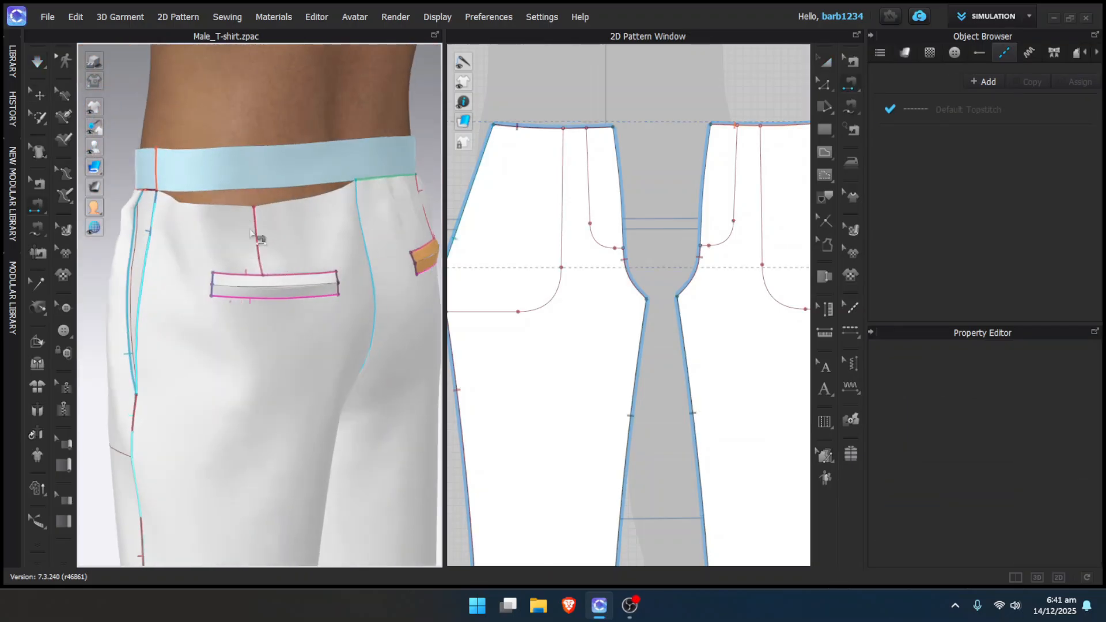
key("ctrl+z")
key("ctrl+z")
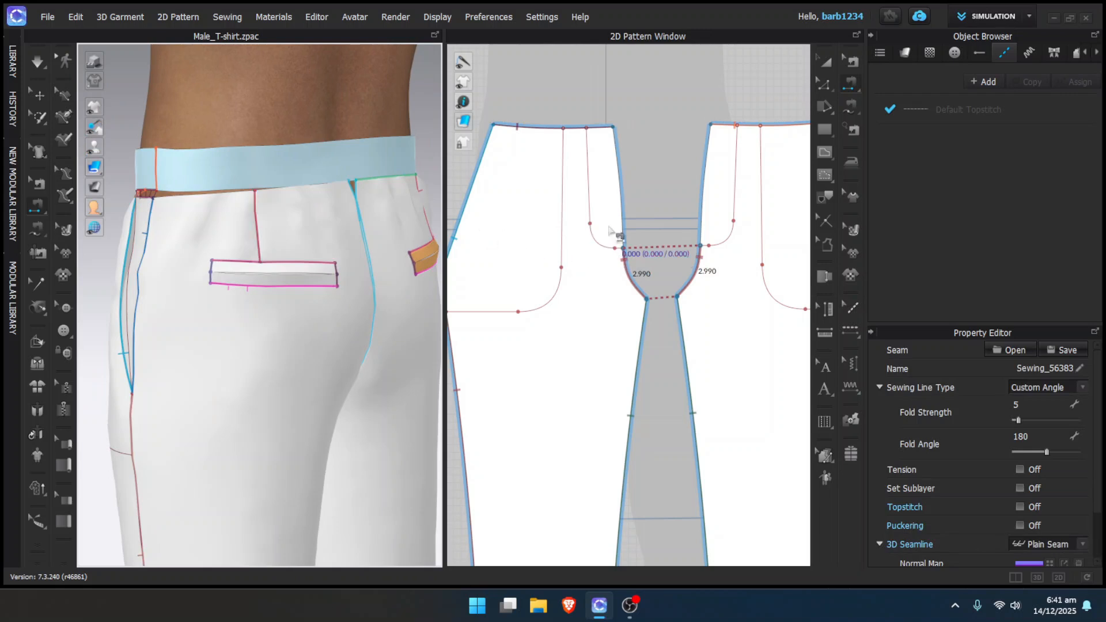
Start M:N Free Sewing for the back trouser panels' waist edges
scroll(612, 234, "down", 3)
middle_click_drag(645, 227, 847, 246)
middle_click_drag(586, 249, 821, 279)
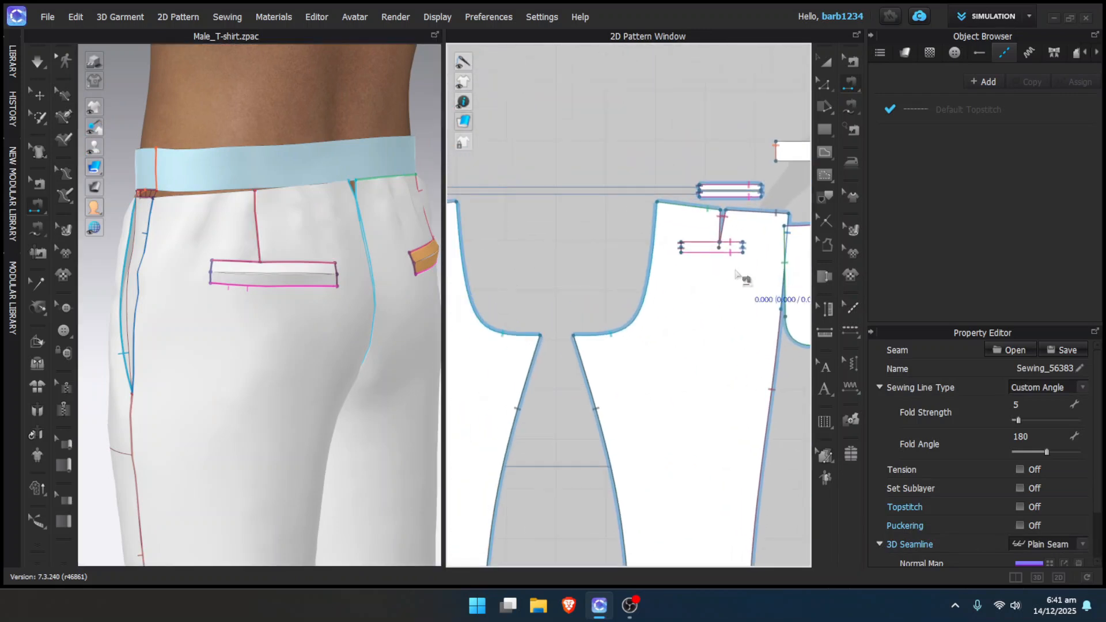
scroll(715, 267, "down", 2)
left_click(849, 104)
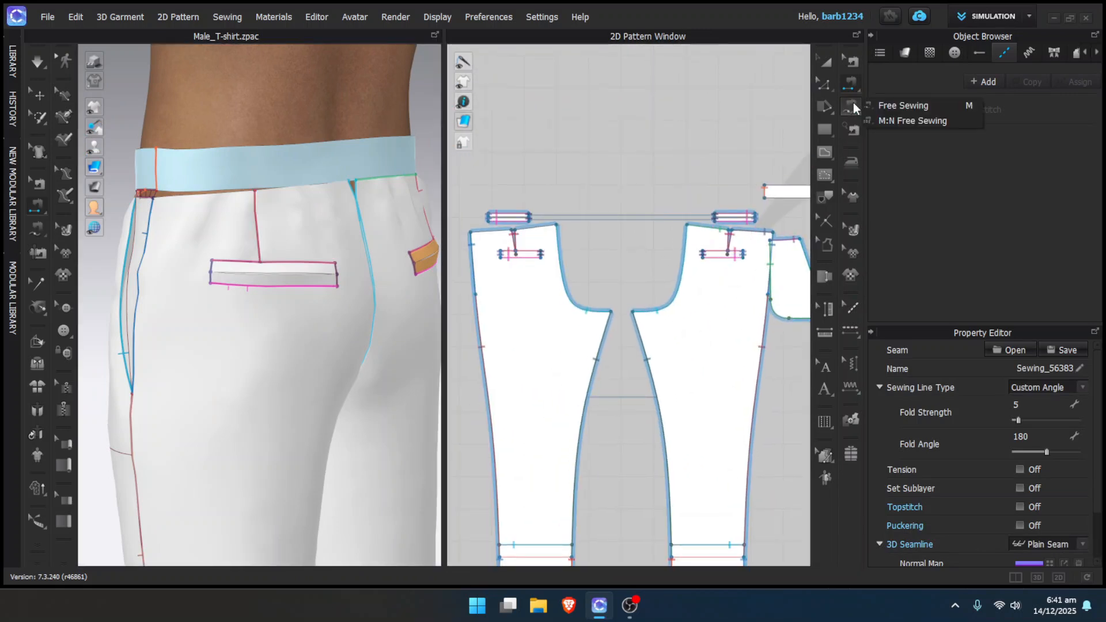
left_click(905, 120)
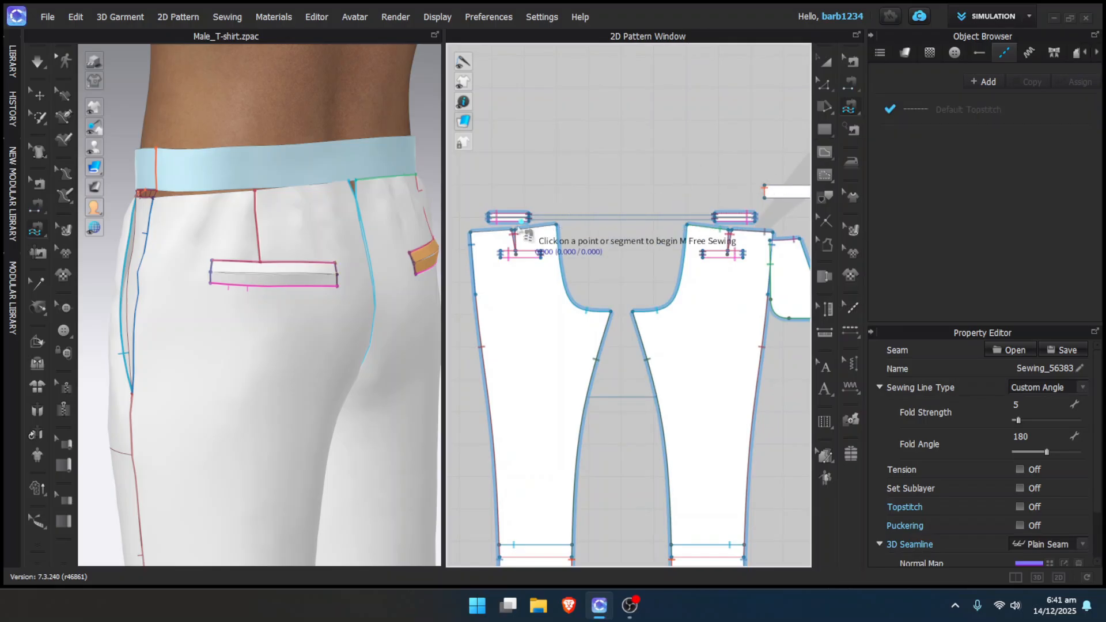
scroll(466, 239, "up", 3)
left_click(487, 223)
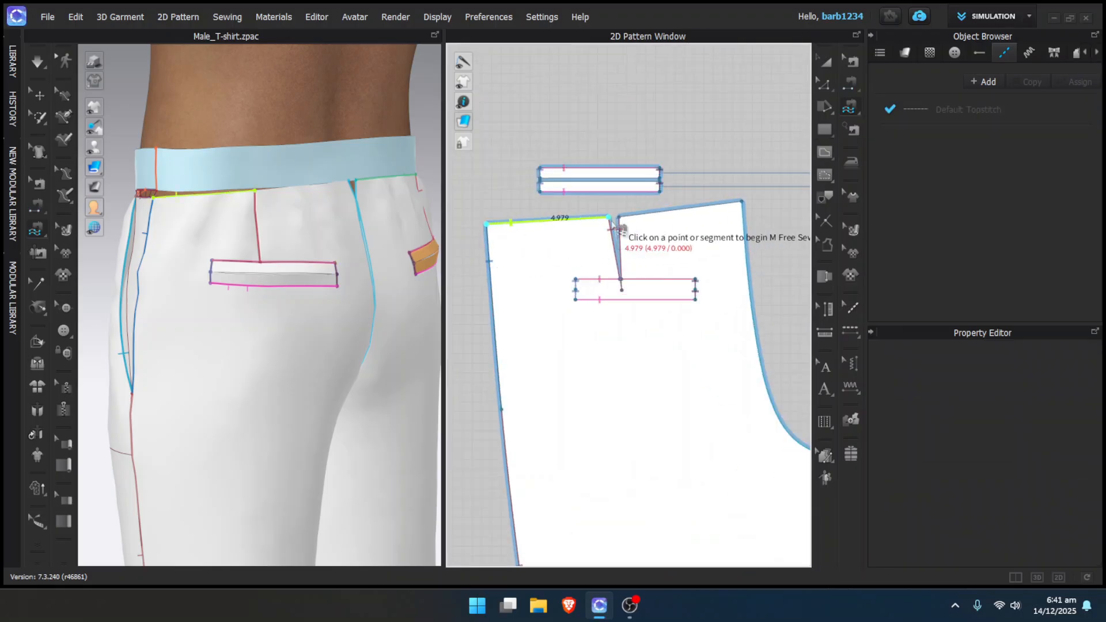
left_click(609, 217)
left_click(742, 202)
scroll(742, 212, "down", 3)
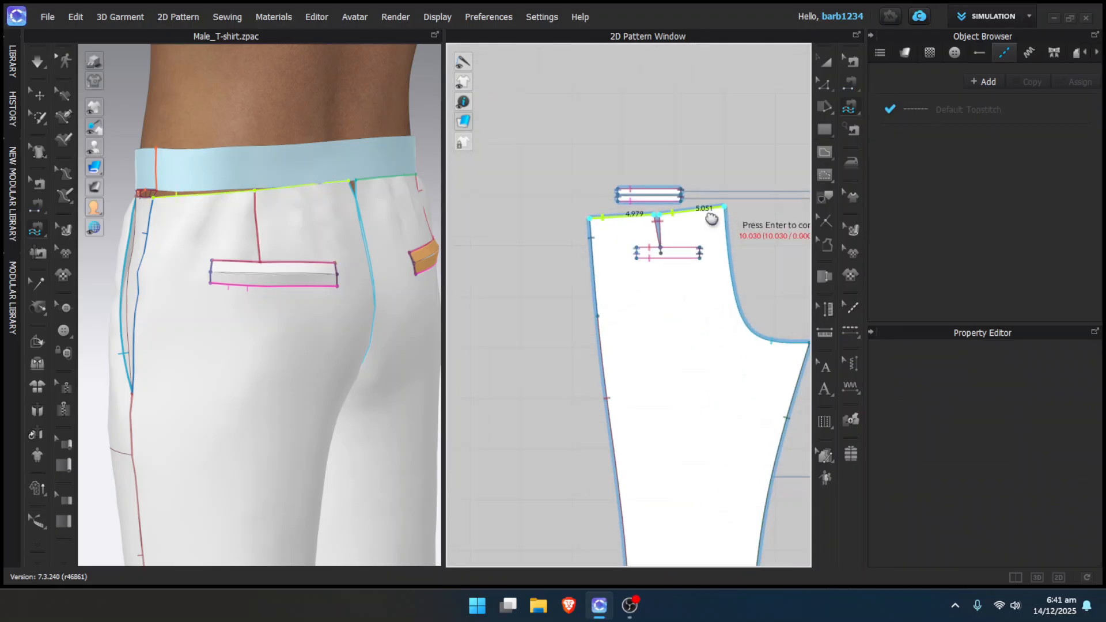
scroll(579, 223, "up", 2)
scroll(586, 221, "down", 1)
middle_click_drag(766, 202, 583, 226)
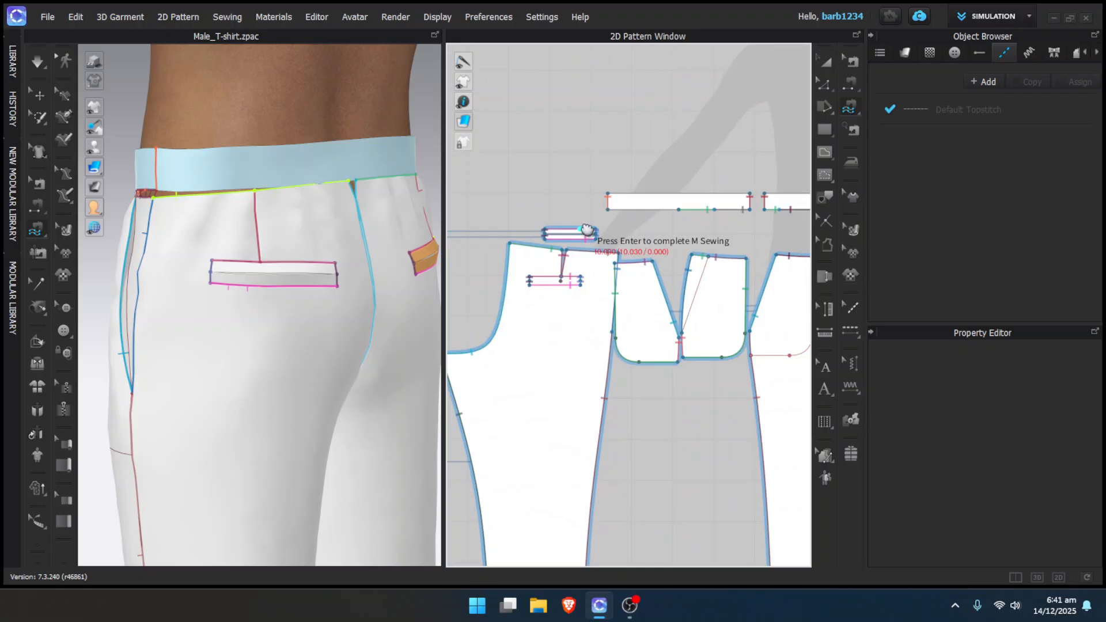
scroll(604, 218, "up", 2)
left_click(613, 205)
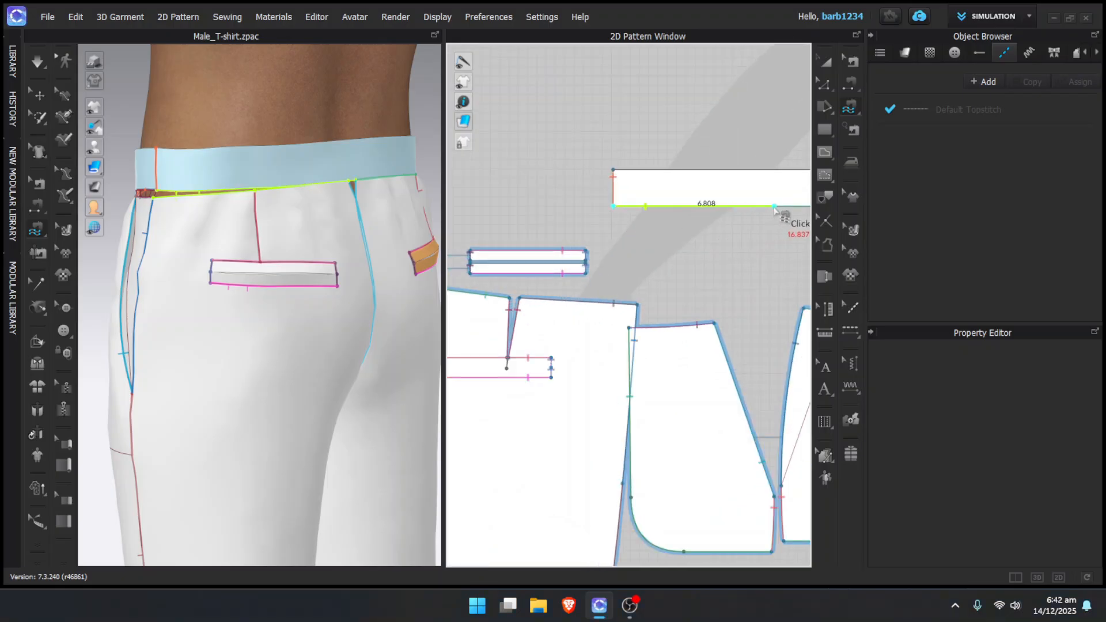
scroll(775, 210, "down", 3)
key("Escape")
scroll(770, 216, "down", 2)
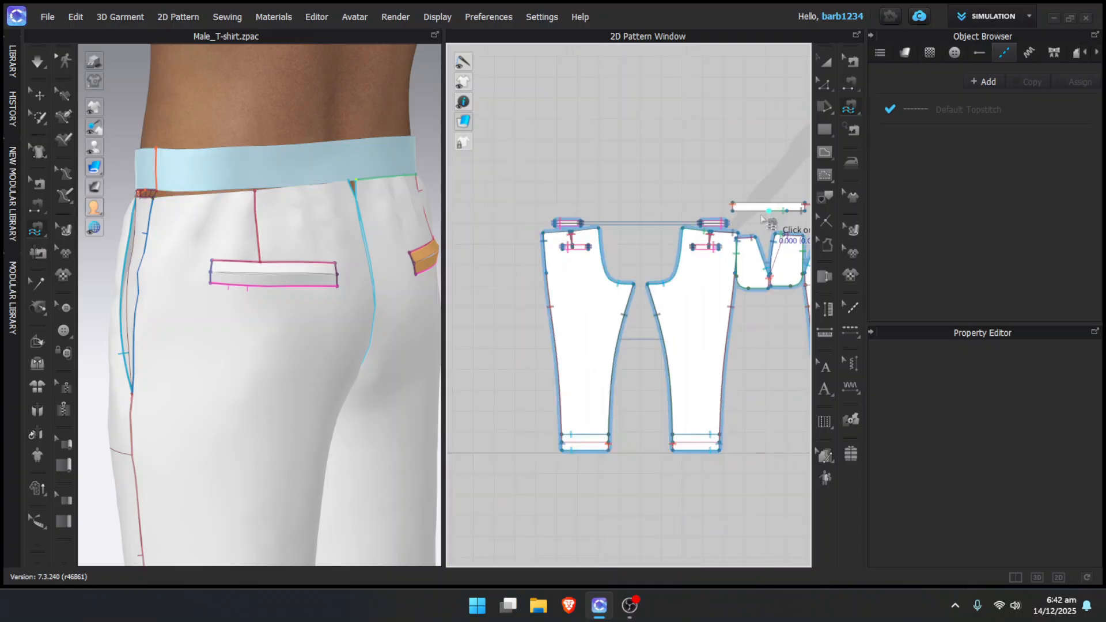
Sew the back panel's two waist edges beside the dart to the first half of the back waistband's lower edge
scroll(602, 216, "up", 4)
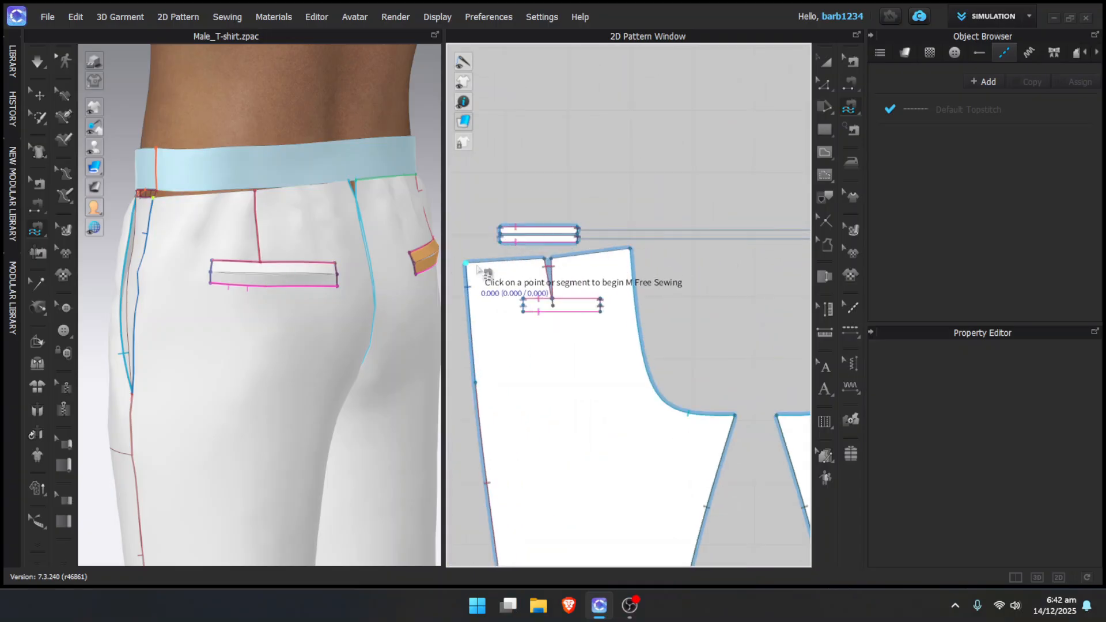
left_click(465, 264)
left_click(550, 259)
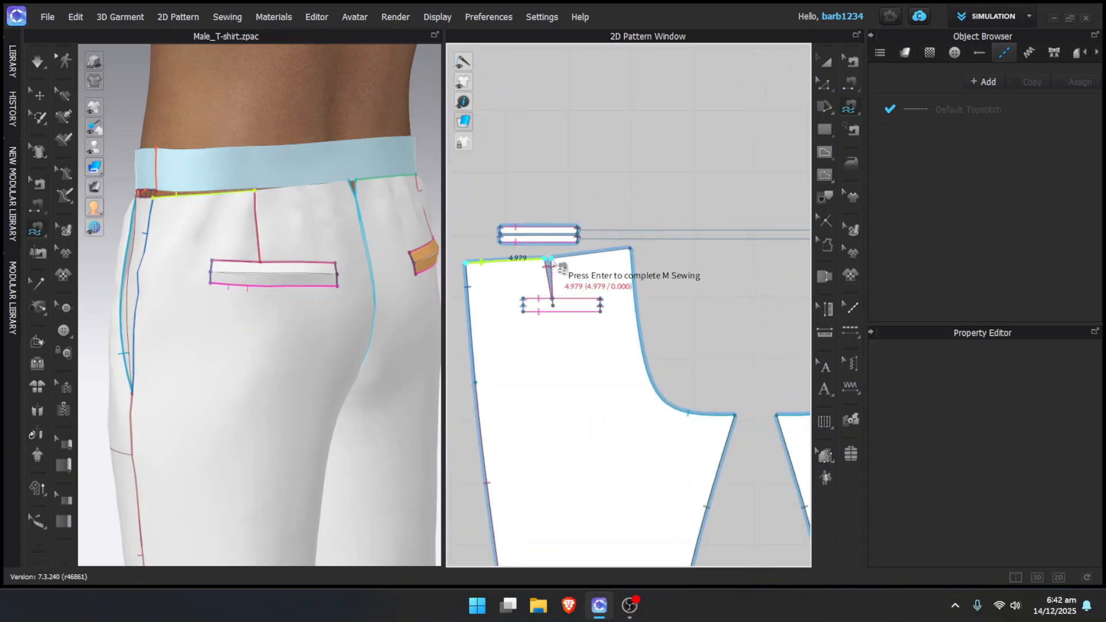
left_click(630, 250)
scroll(628, 230, "down", 3)
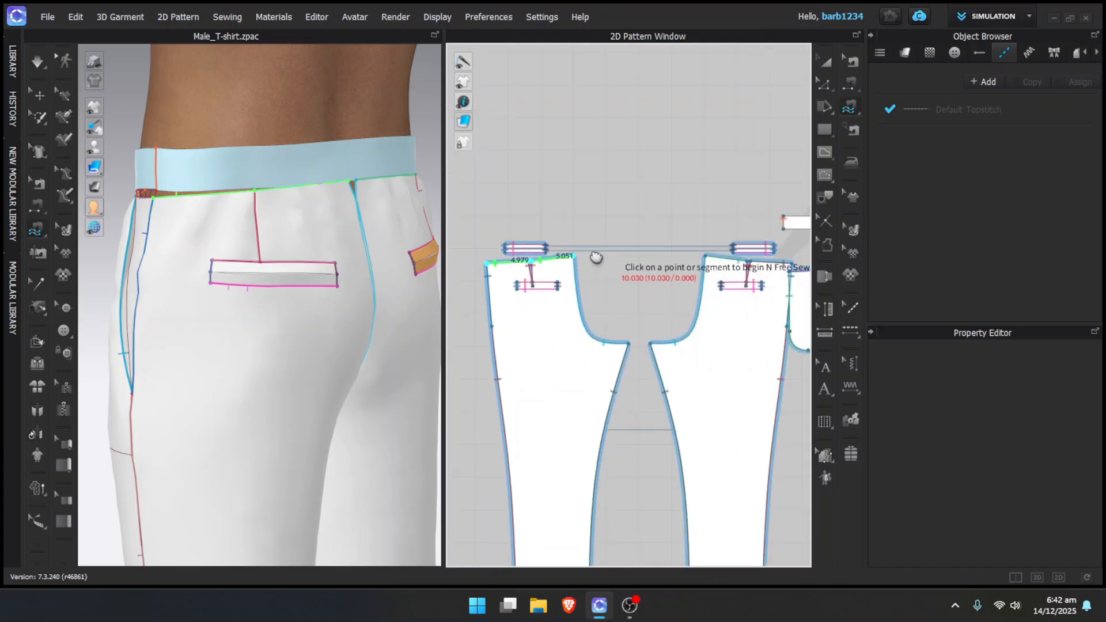
scroll(617, 224, "up", 3)
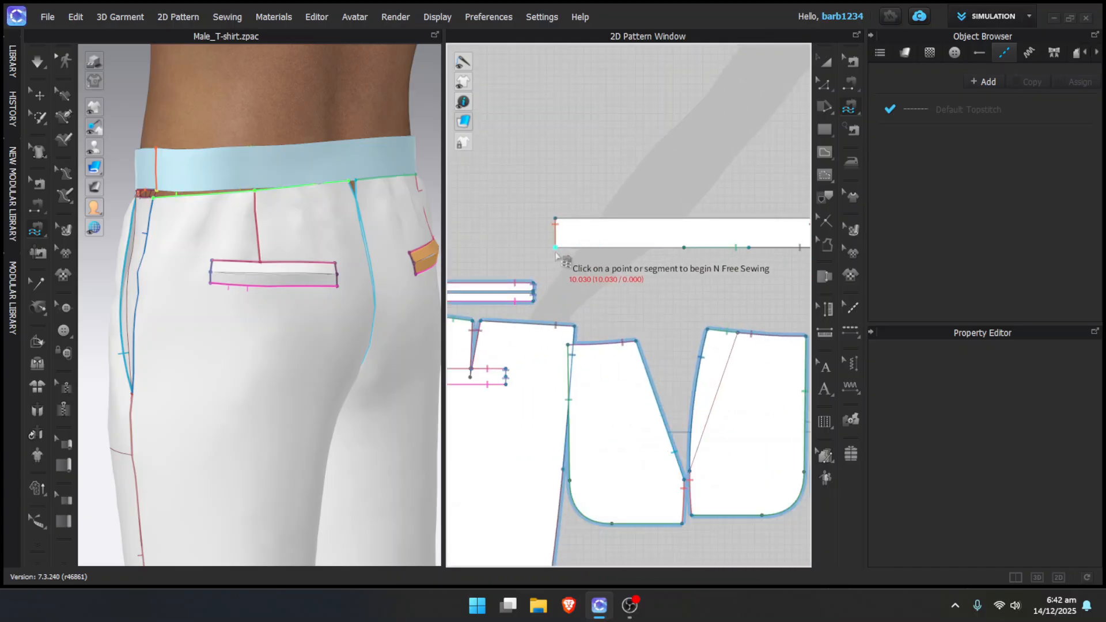
left_click(556, 249)
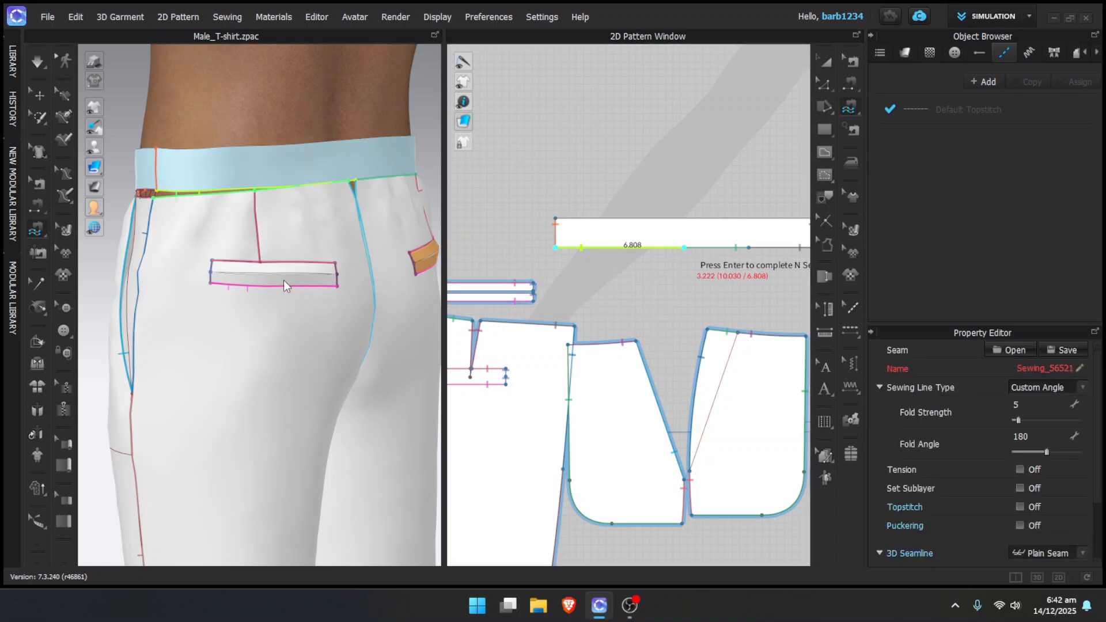
key("Return")
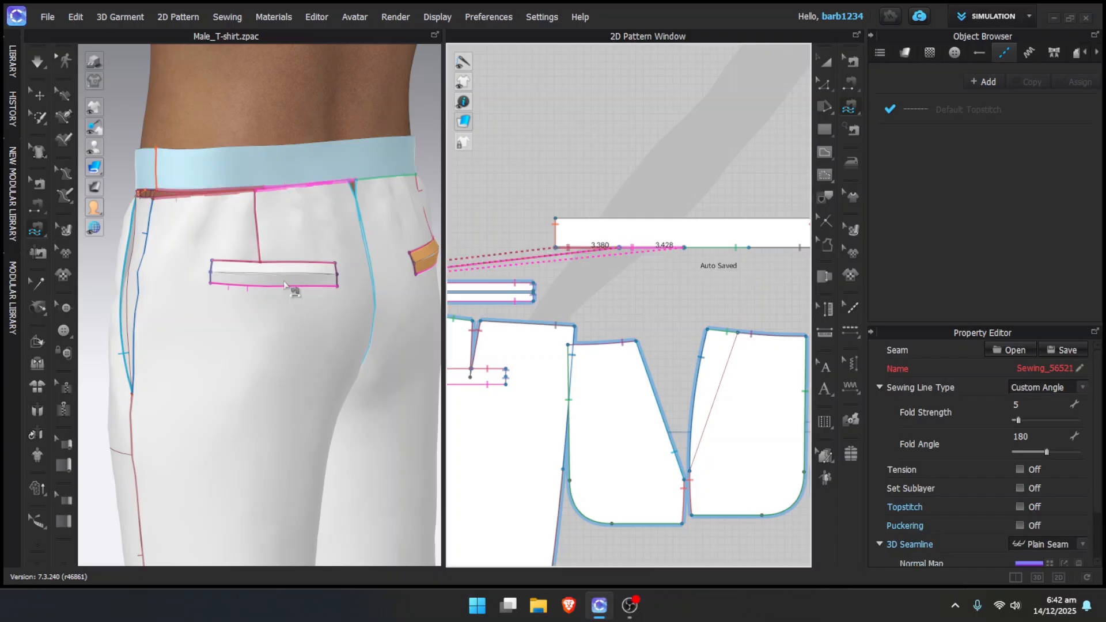
Simulate the trousers with the new back waist seam and inspect the open fly at the front
key("space")
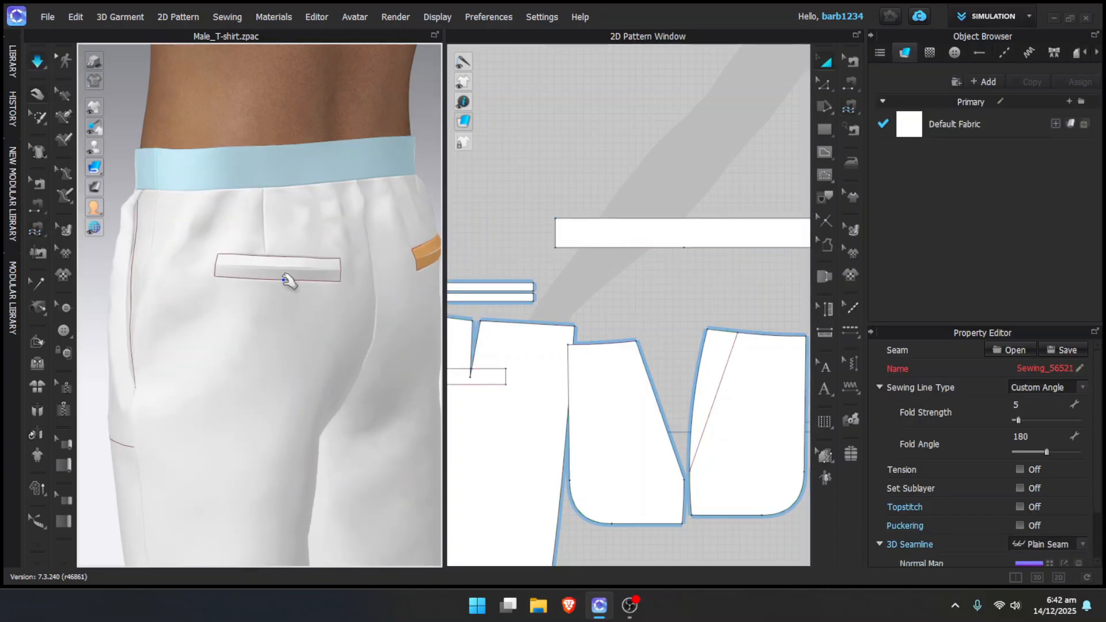
scroll(286, 281, "up", 1)
right_click_drag(286, 281, 525, 287)
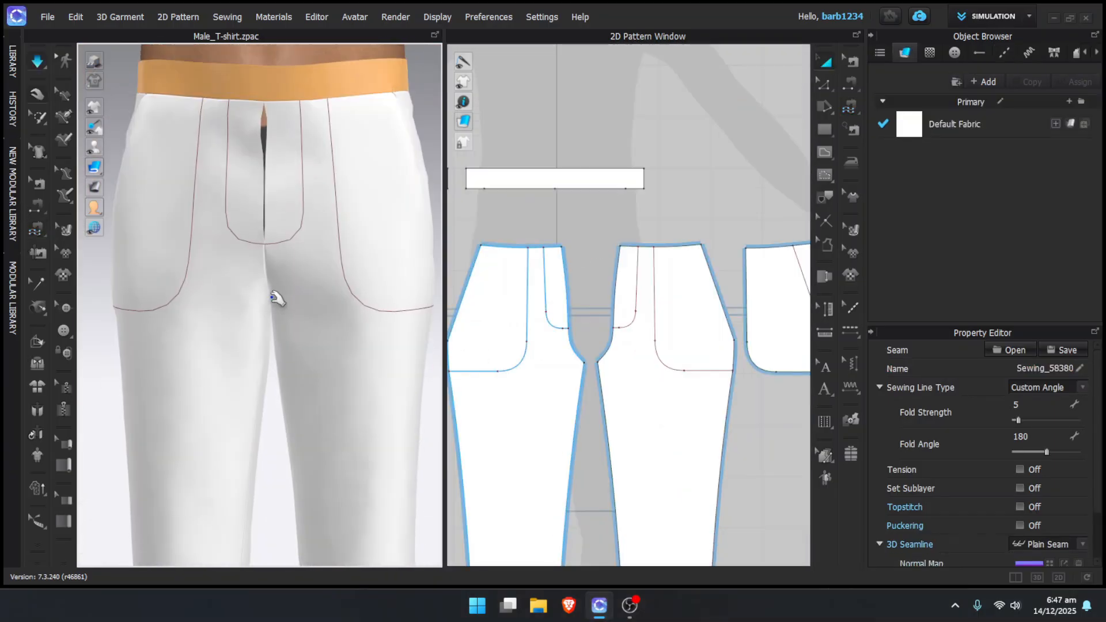
scroll(272, 270, "up", 3)
right_click_drag(271, 266, 254, 319)
scroll(563, 354, "up", 4)
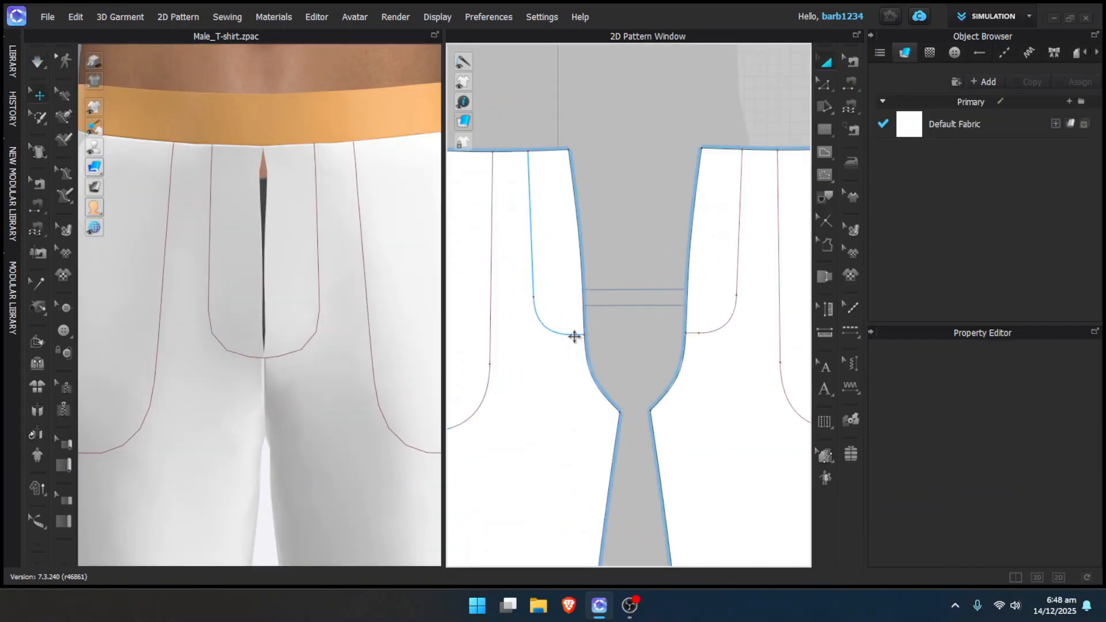
Trace the front panel's centre edge and J-shaped fly line into a separate fly piece, placed between the front panels
left_click(584, 316)
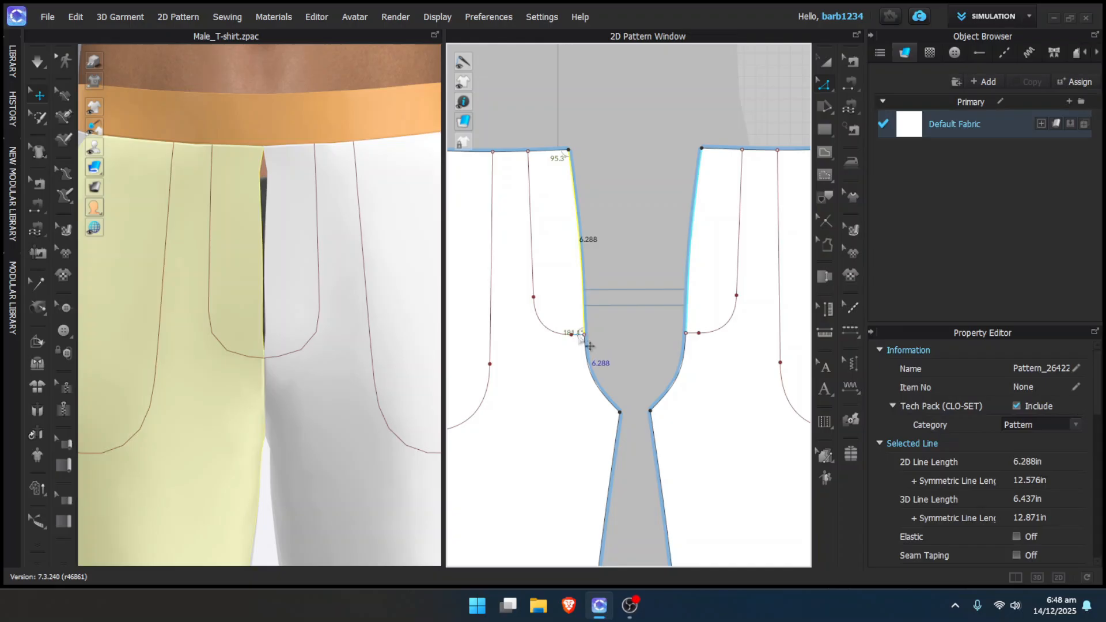
left_click(570, 336)
left_click(533, 263, "shift")
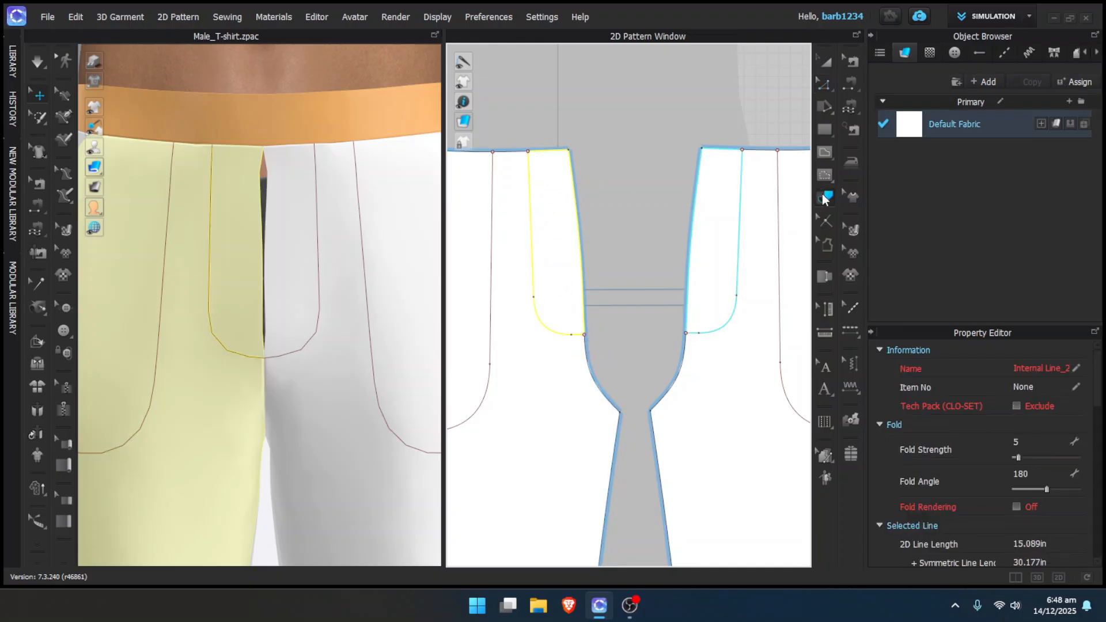
right_click(583, 230)
left_click(613, 236)
left_click(620, 185)
scroll(689, 217, "up", 3)
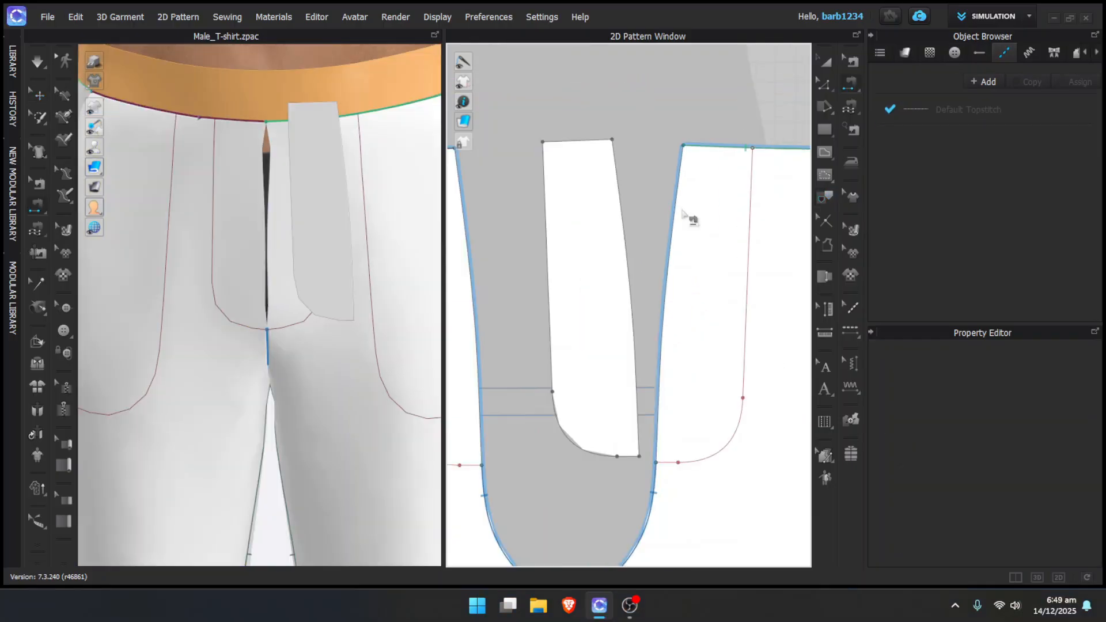
Flip the new fly piece horizontally
key("a")
right_click(603, 234)
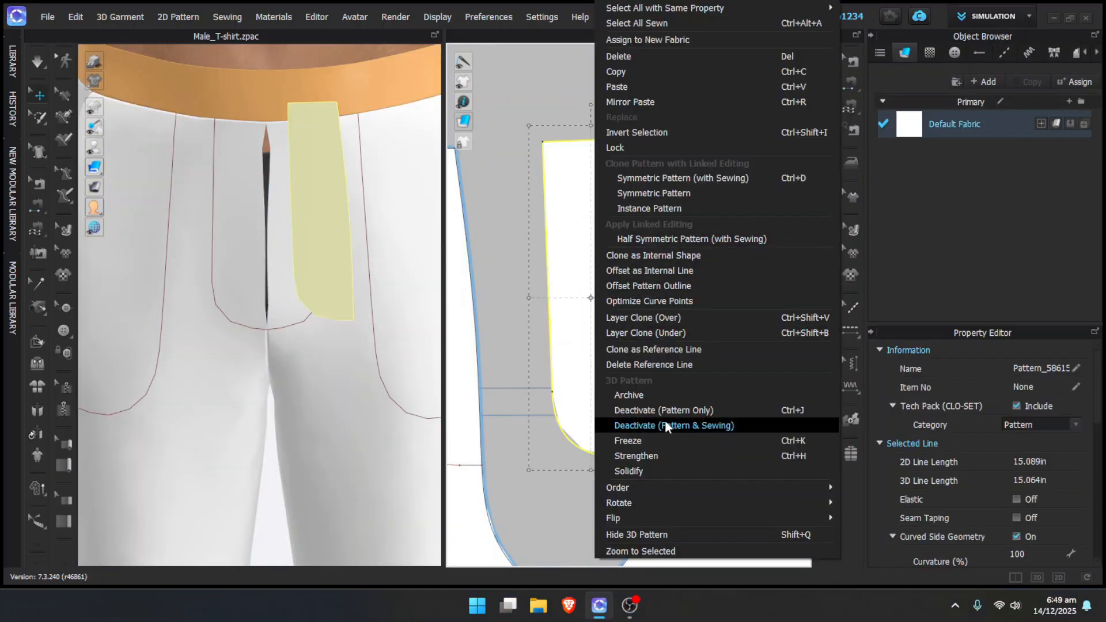
mouse_move(662, 517)
left_click(872, 518)
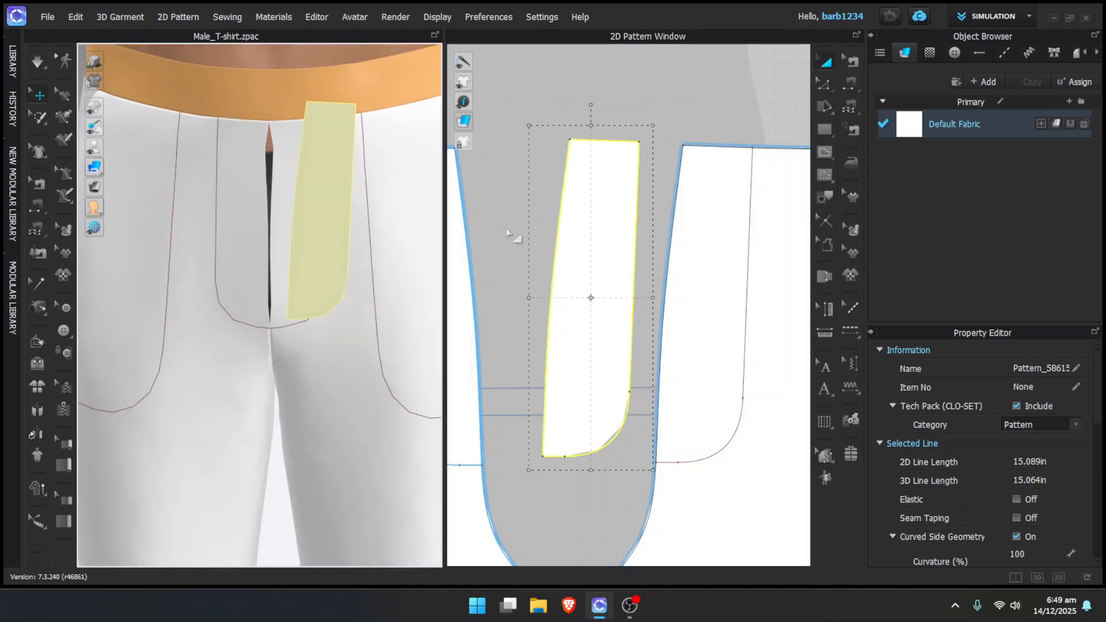
Sew the fly piece's long curved edge to the facing centre-front edge of the front panel with Segment Sewing
left_click(851, 84)
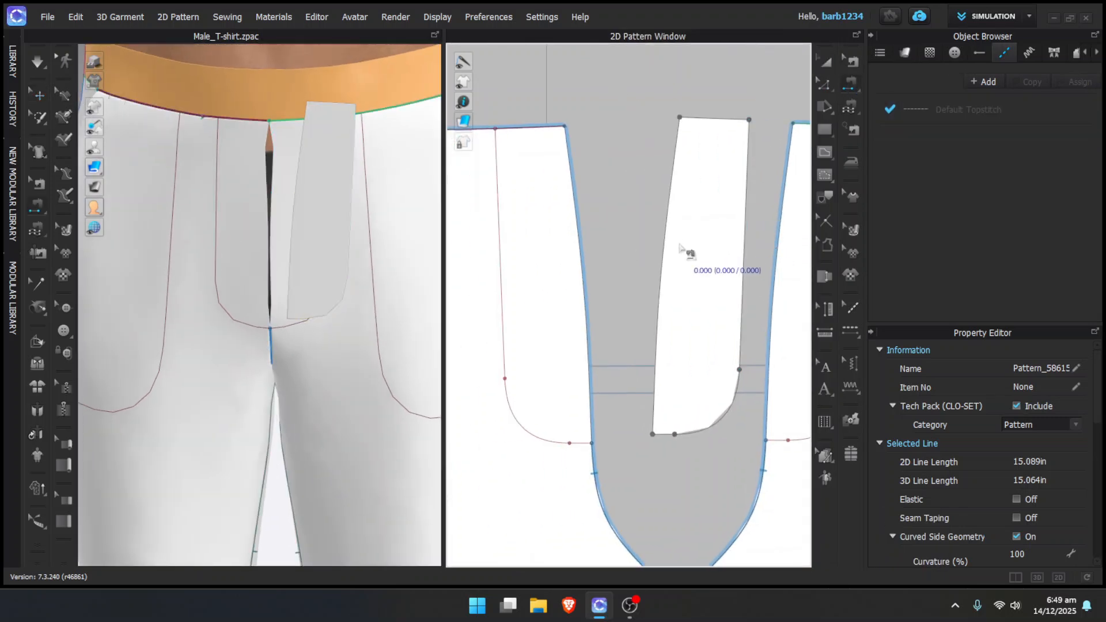
left_click(670, 250)
left_click(584, 251)
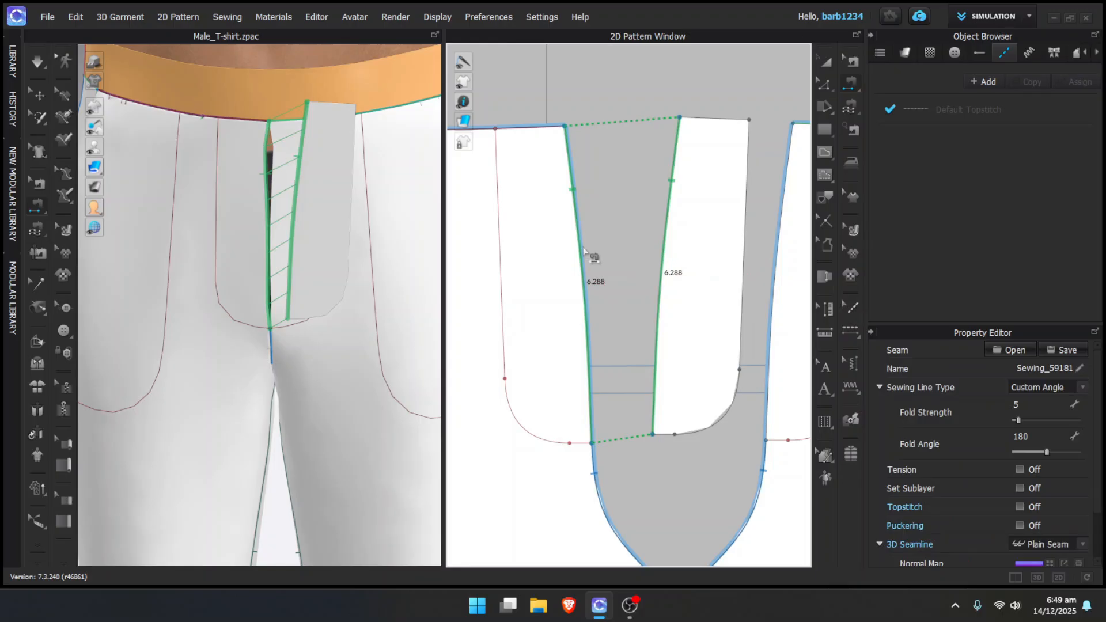
key("Escape")
Deactivate the pattern and sewing of the front panel behind the fly piece, and simulate the fly onto the opposite panel
right_click(352, 348)
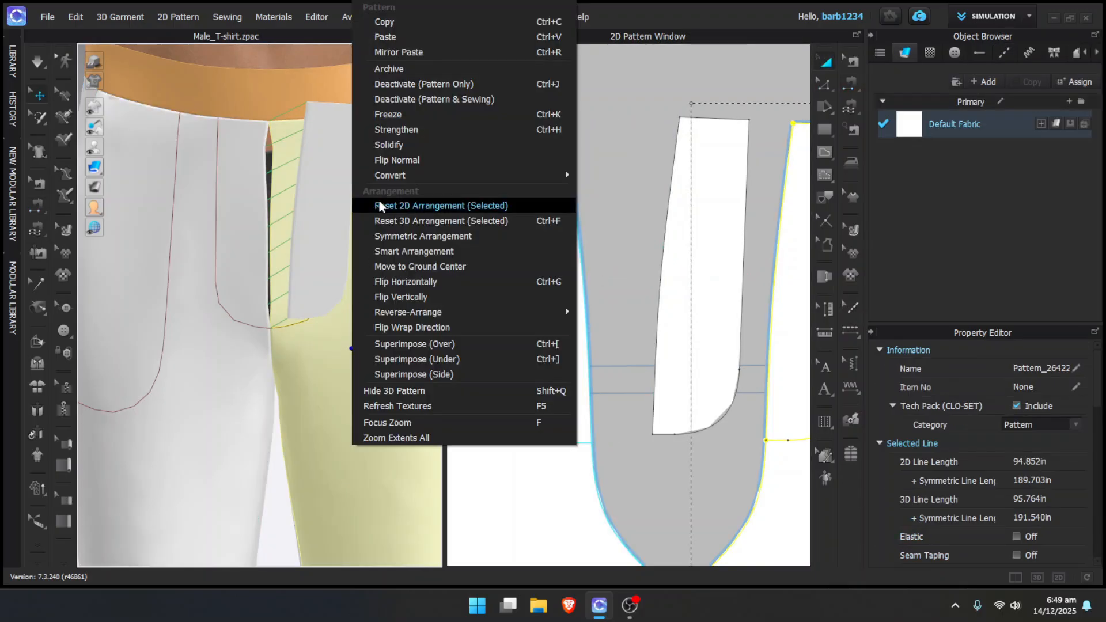
left_click(452, 97)
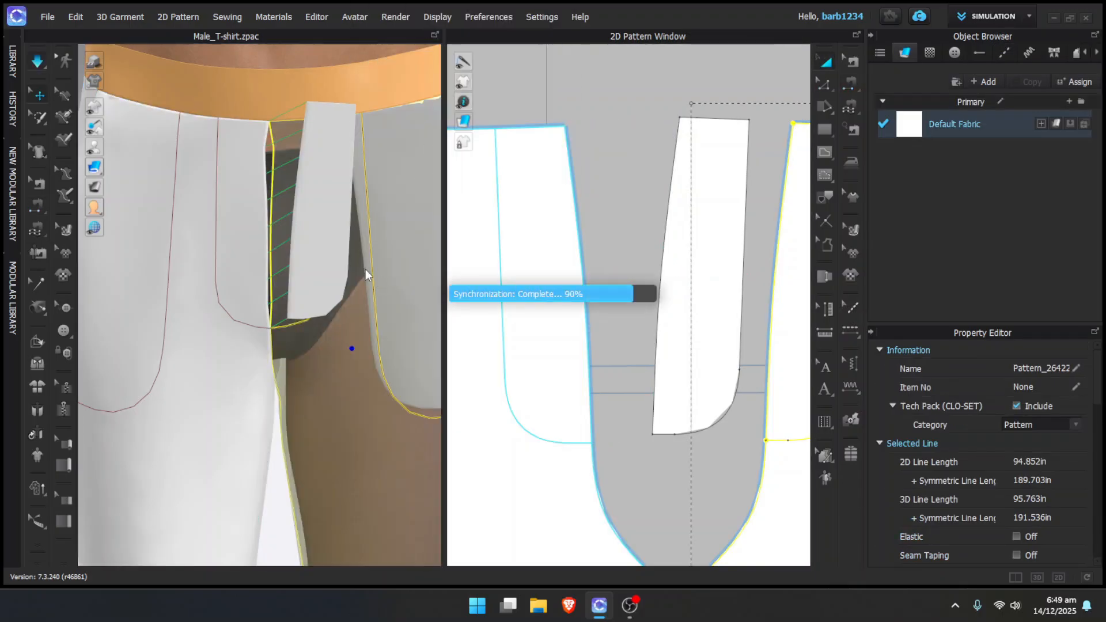
key("space")
scroll(305, 221, "down", 1)
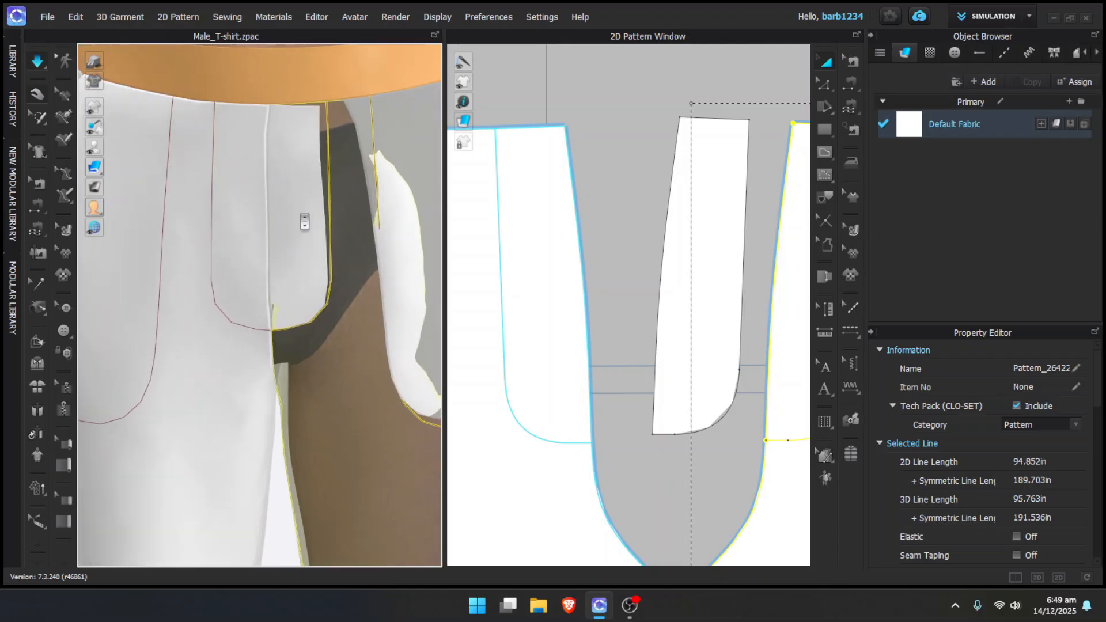
scroll(304, 221, "up", 3)
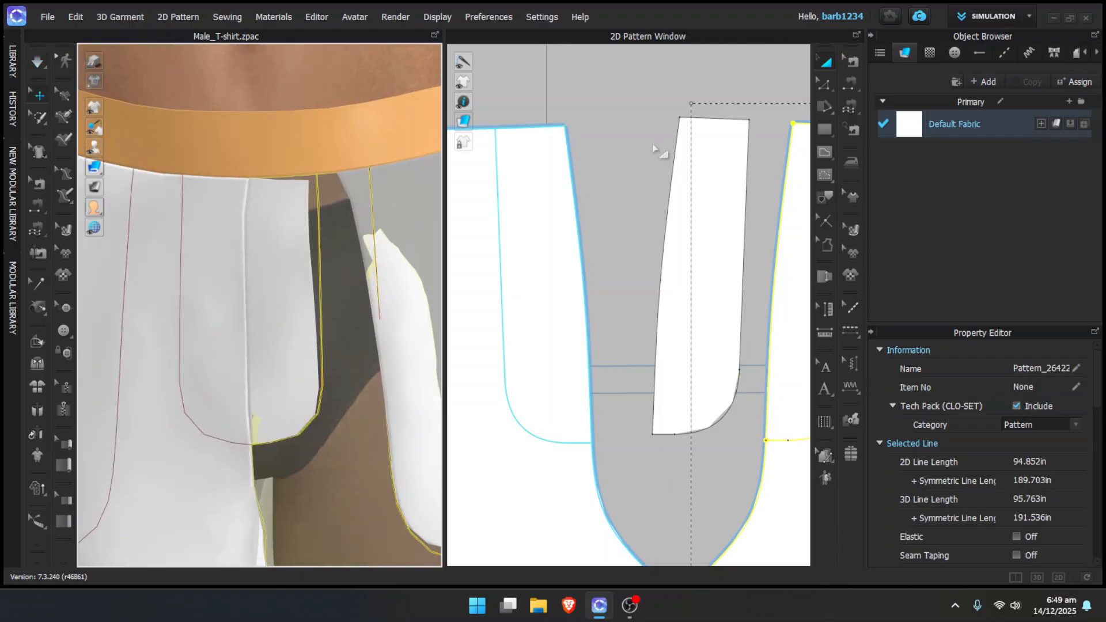
Check the length of the fly piece's top edge for comparison with the front waistband
key("z")
left_click(715, 121)
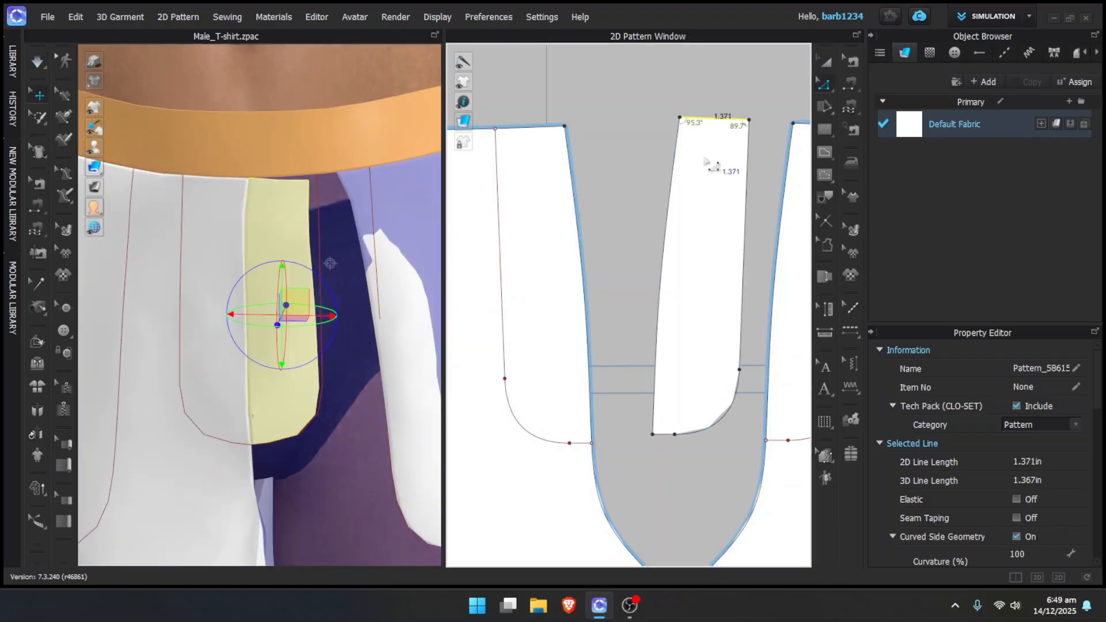
scroll(709, 271, "down", 3)
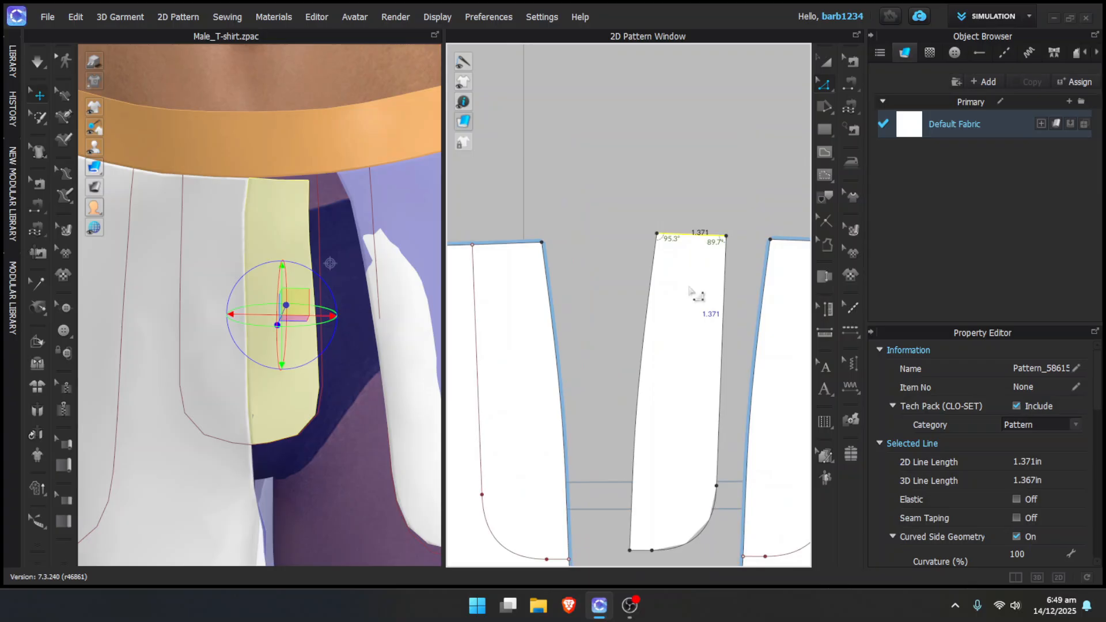
scroll(689, 291, "down", 2)
middle_click_drag(643, 199, 669, 268)
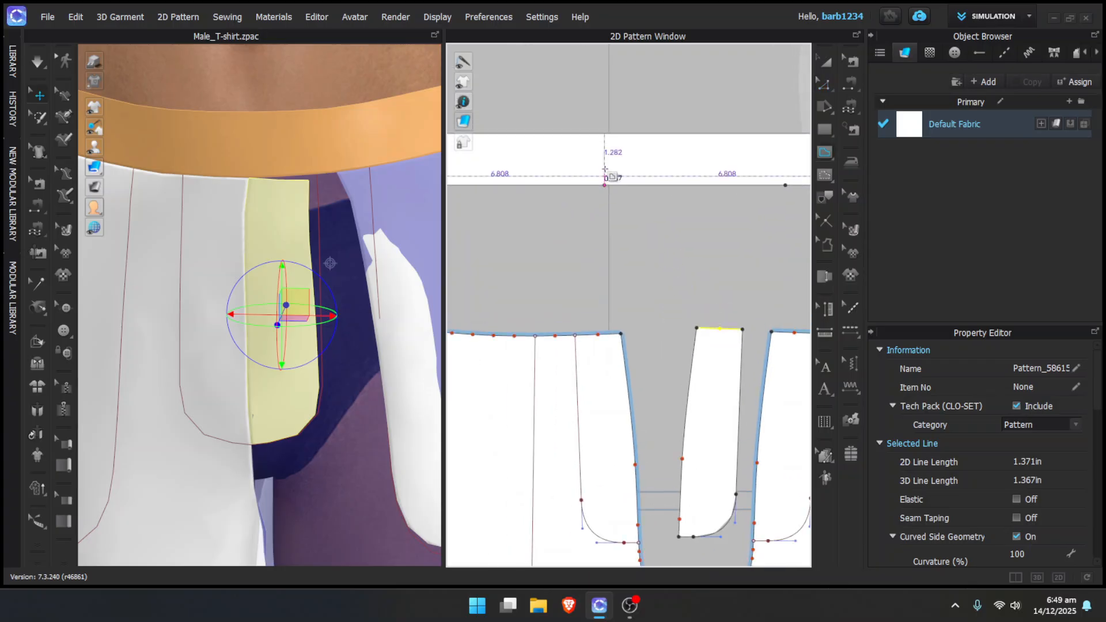
Cut the front waistband along its centre internal line and move the two halves apart in the pattern layout
left_click(602, 135)
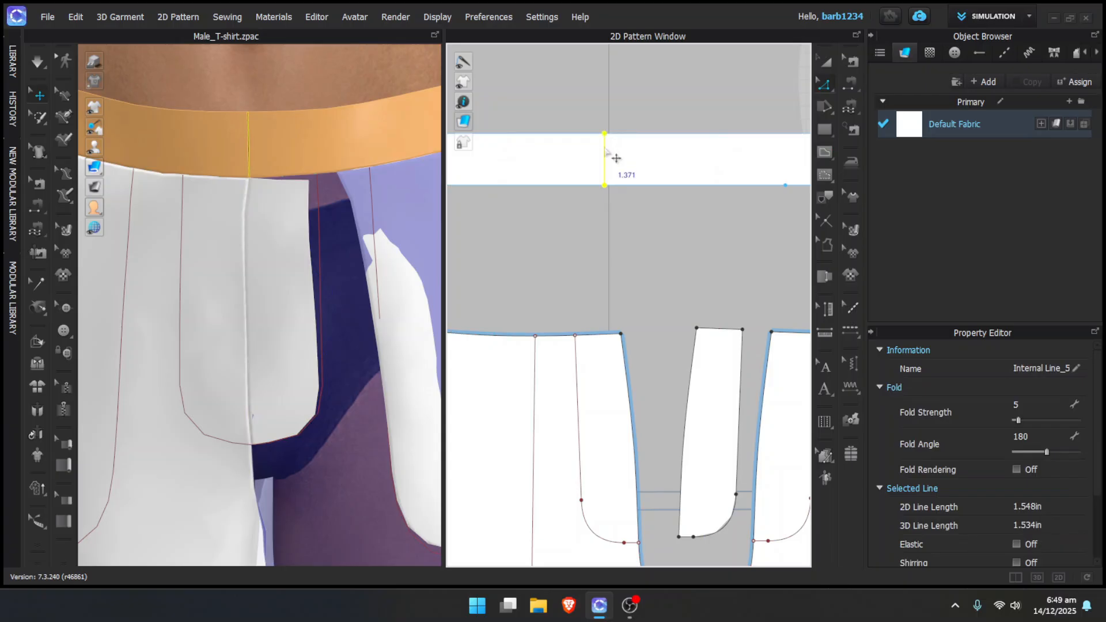
right_click(604, 146)
left_click(673, 328)
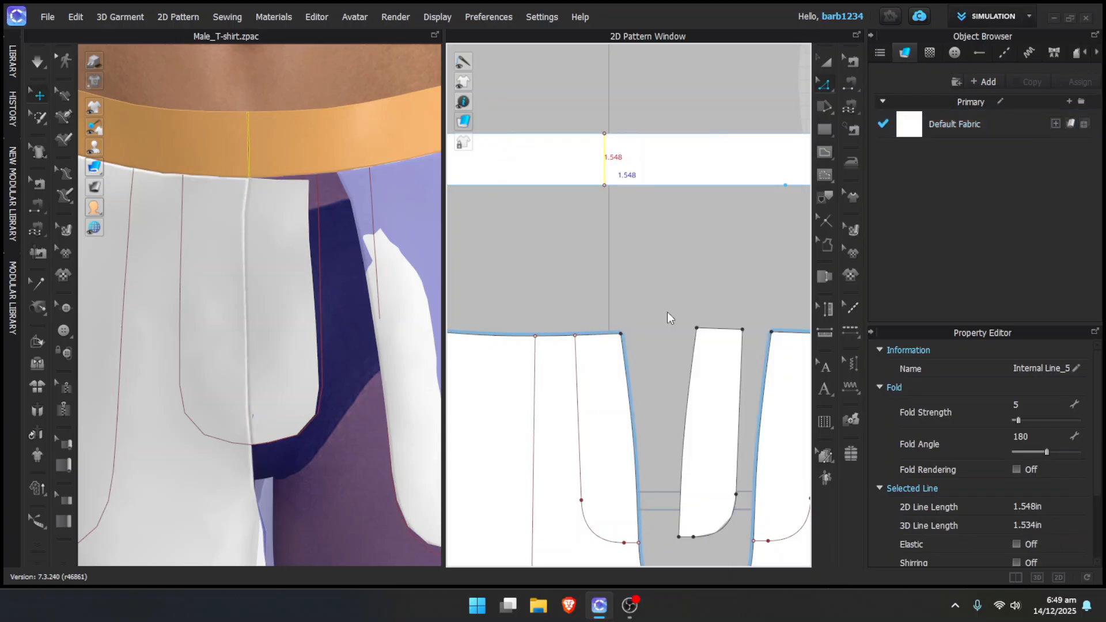
right_click_drag(623, 203, 645, 239)
left_click_drag(670, 214, 746, 209)
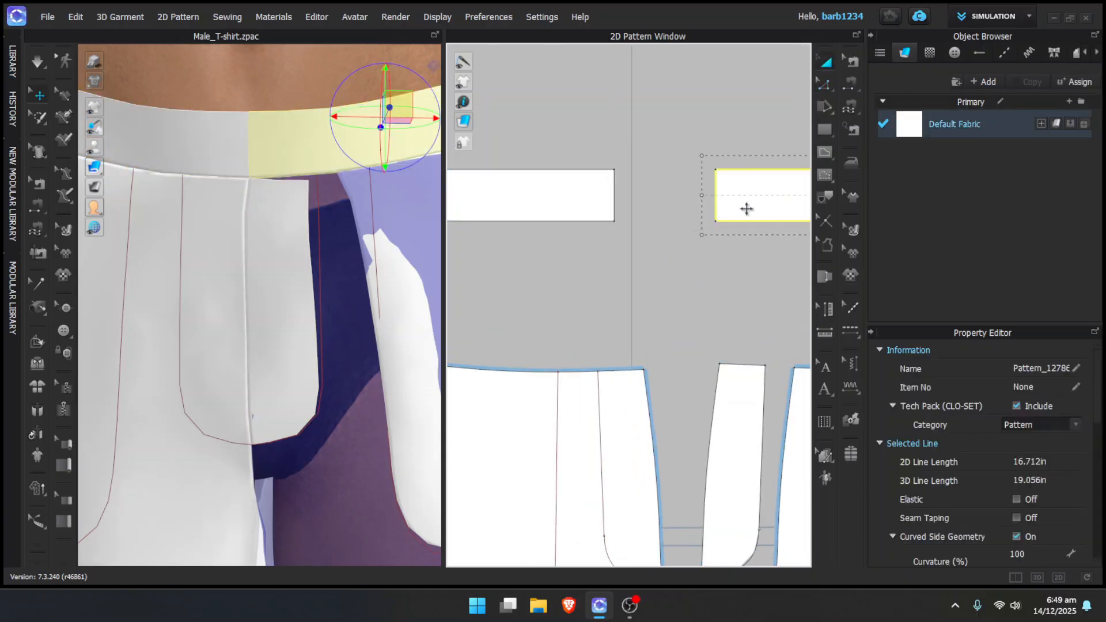
Extend the centre edge of the waistband half above the fly side by 1.371 in with Offset Pattern Outline, creating an internal line
left_click(614, 198)
right_click(613, 199)
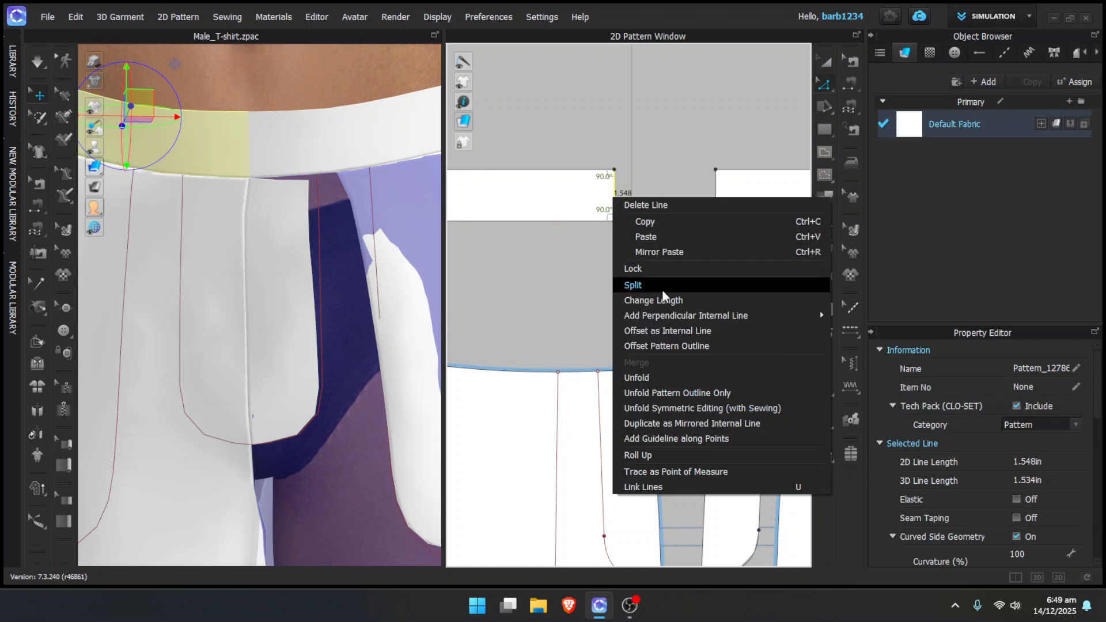
mouse_move(678, 316)
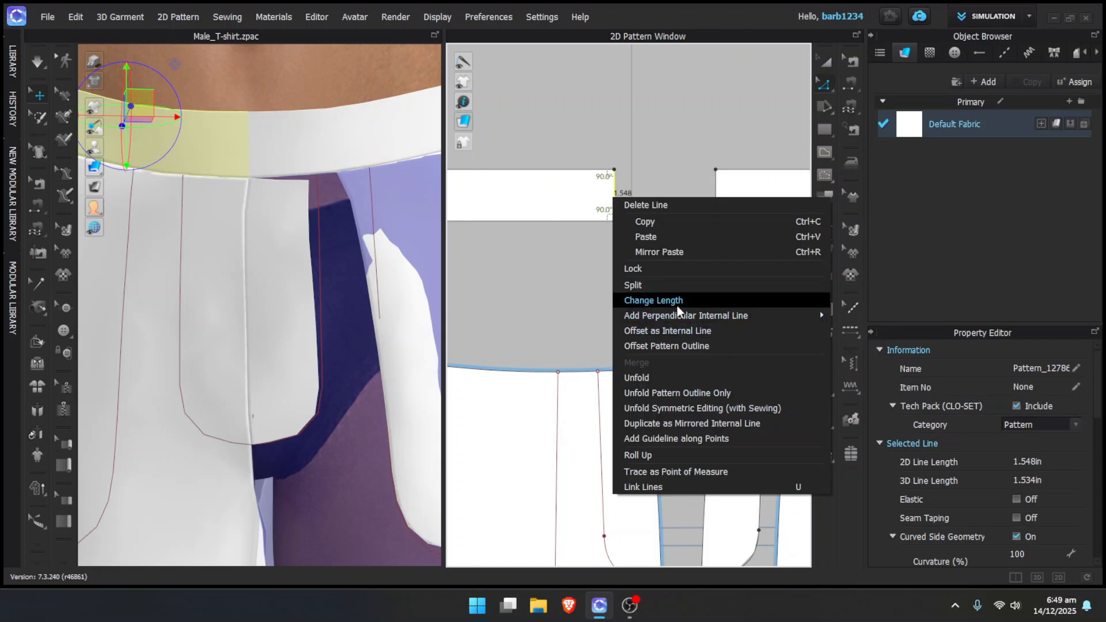
left_click(683, 341)
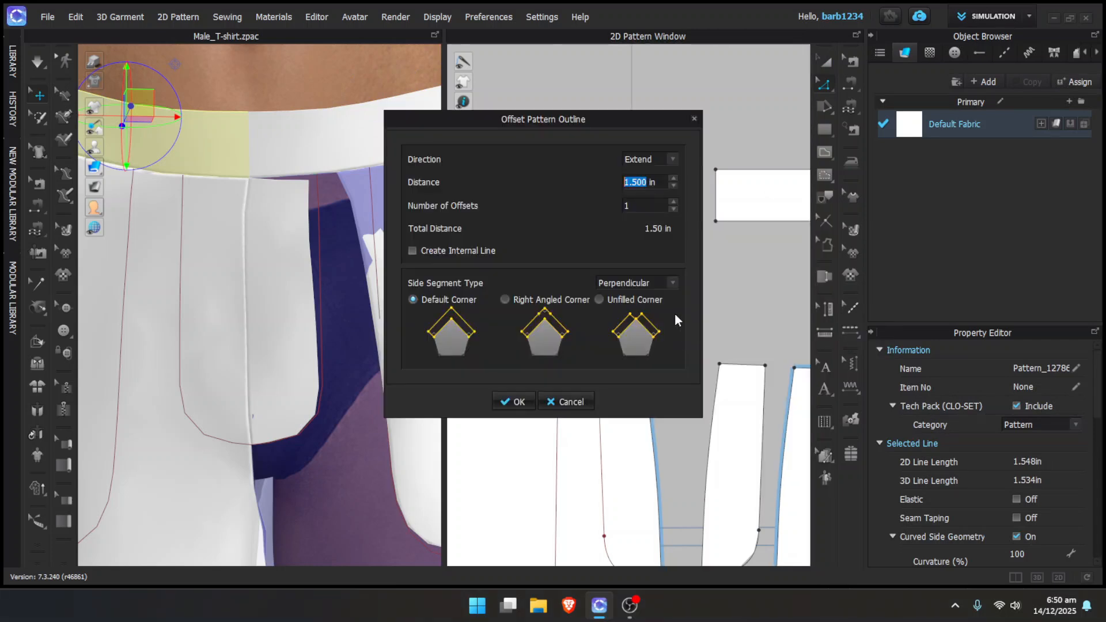
type("1.371")
left_click_drag(652, 122, 502, 131)
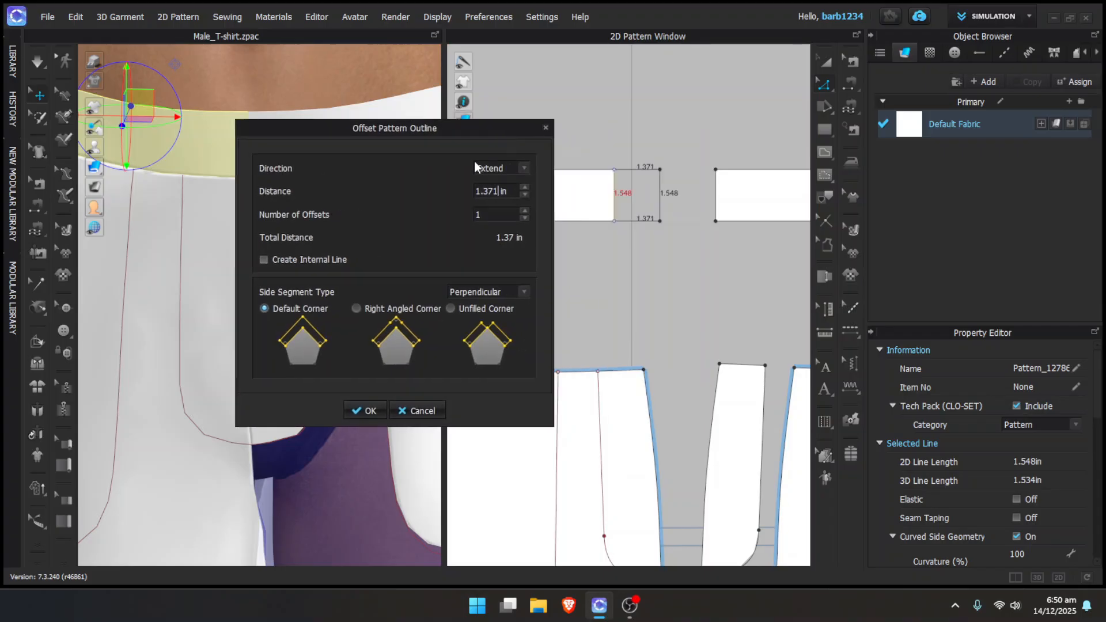
left_click(264, 261)
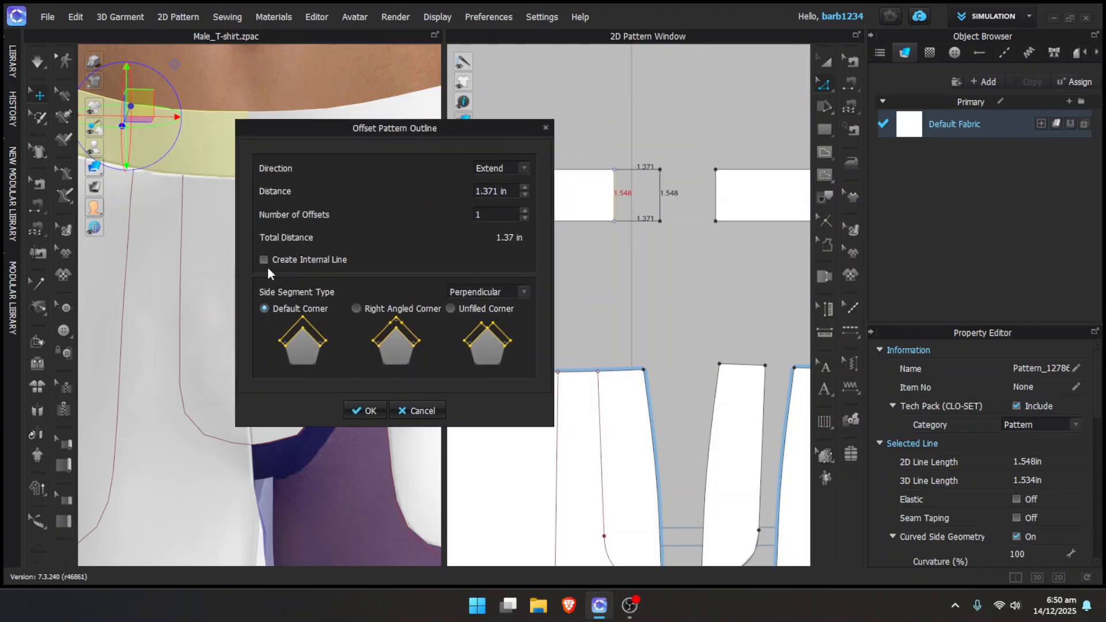
left_click(365, 410)
Sew the fly piece's top edge to the lower edge of the waistband extension with Segment Sewing
left_click(848, 86)
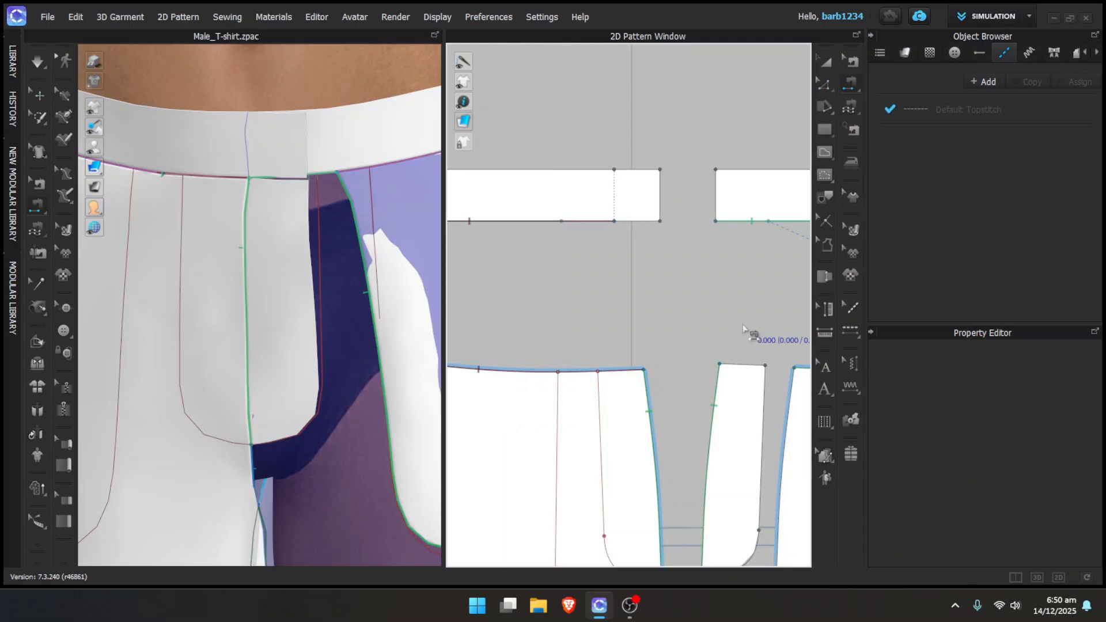
left_click(730, 366)
left_click(625, 223)
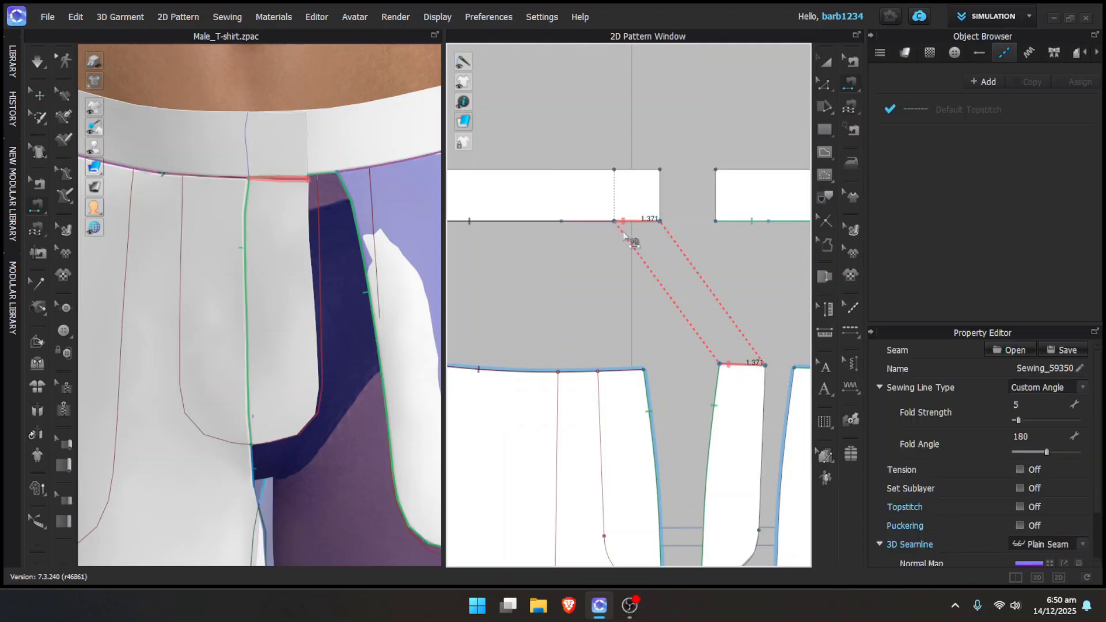
key("q")
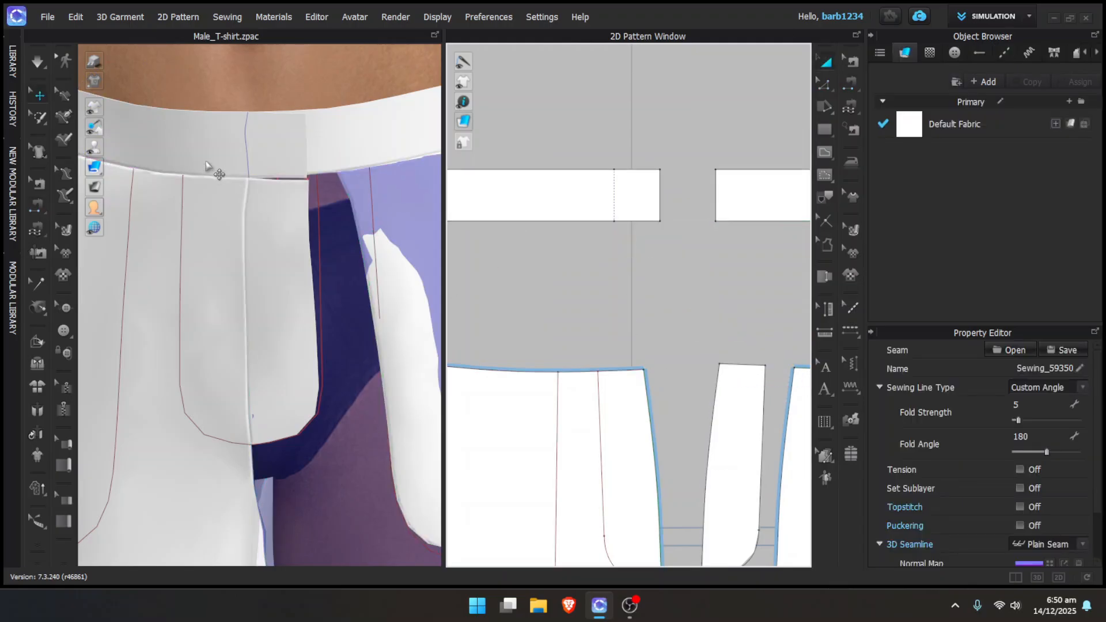
Freeze both front waistband halves and simulate the garment briefly
left_click(205, 160)
left_click(325, 145, "shift")
right_click(325, 145)
left_click(386, 239)
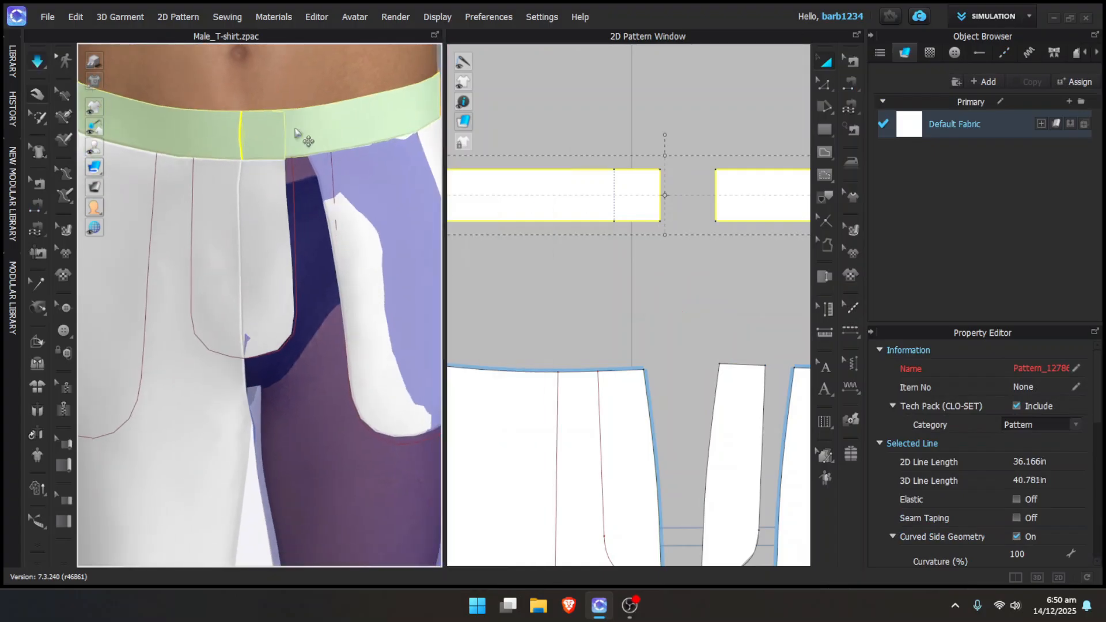
key("space")
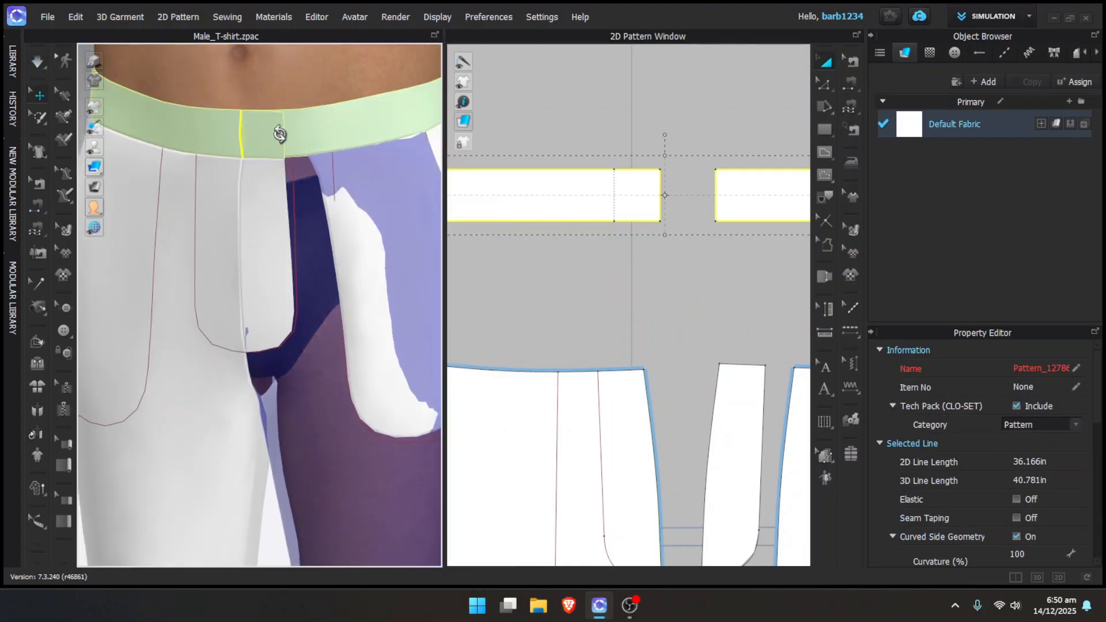
Pull the deactivated front panel slightly forward of the fly piece, reactivate it, and simulate it into place
left_click(313, 234)
scroll(314, 235, "down", 2)
right_click_drag(313, 234, 358, 252)
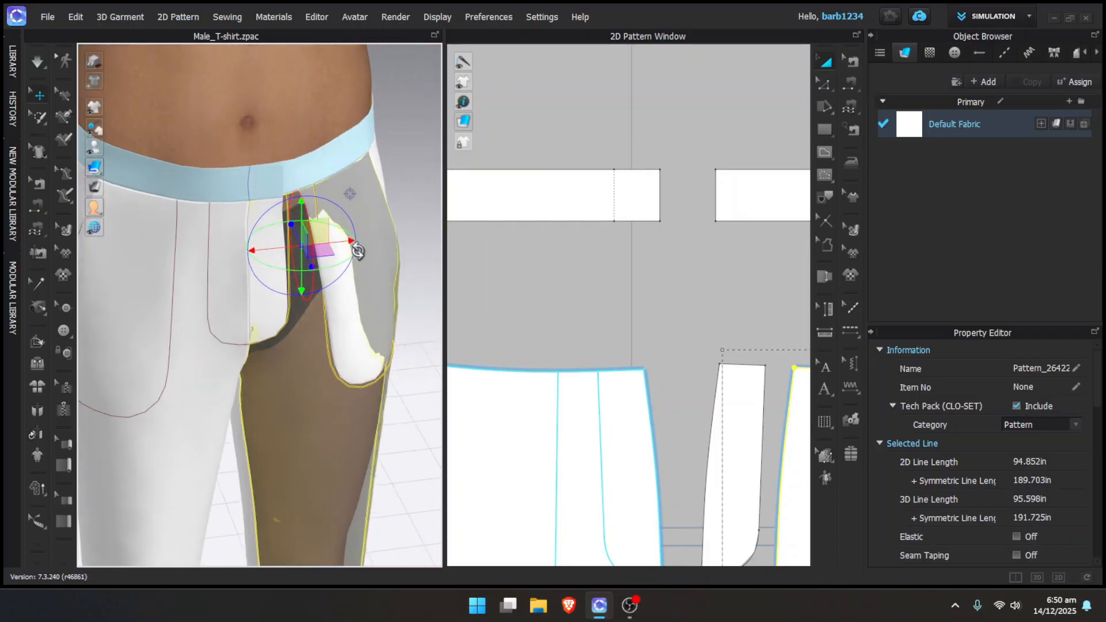
left_click_drag(310, 265, 314, 273)
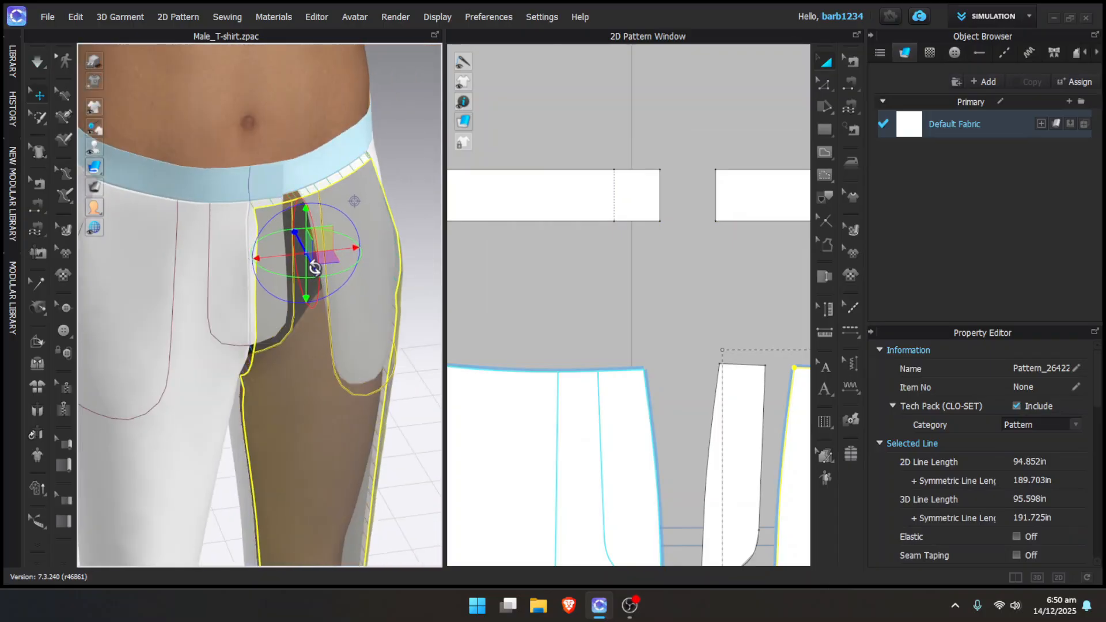
right_click(314, 268)
left_click(372, 85)
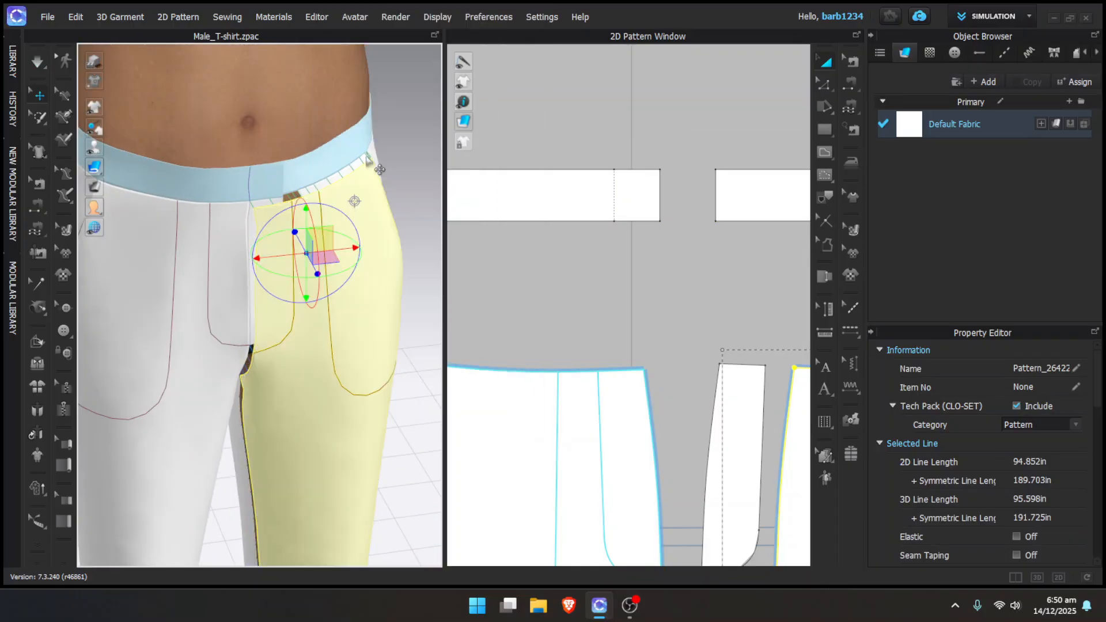
key("space")
scroll(288, 246, "up", 5)
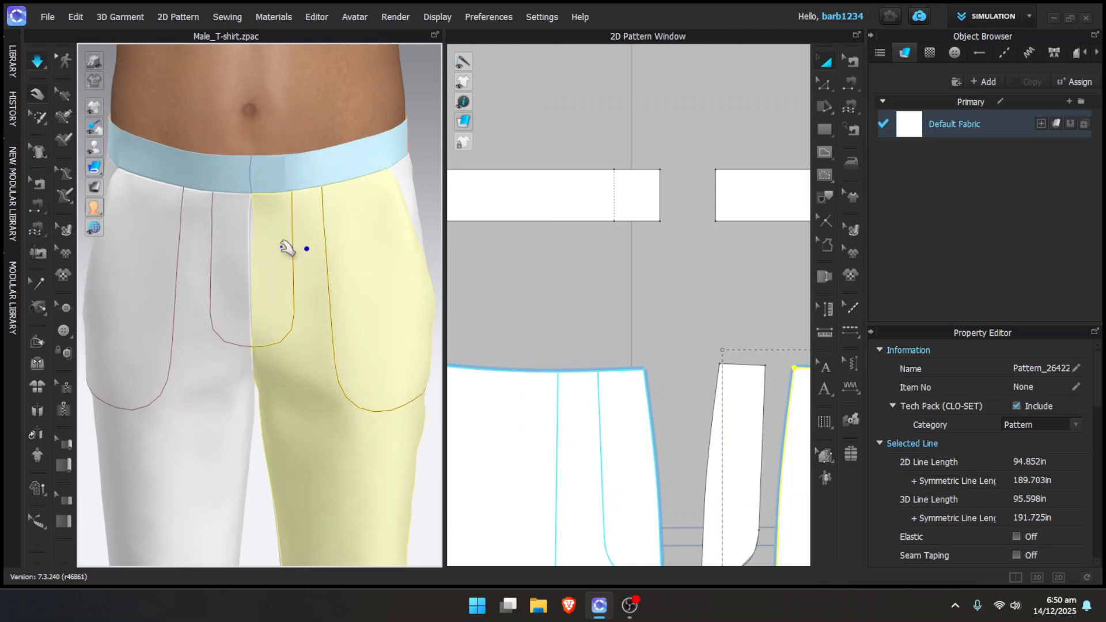
middle_click_drag(286, 262, 288, 282)
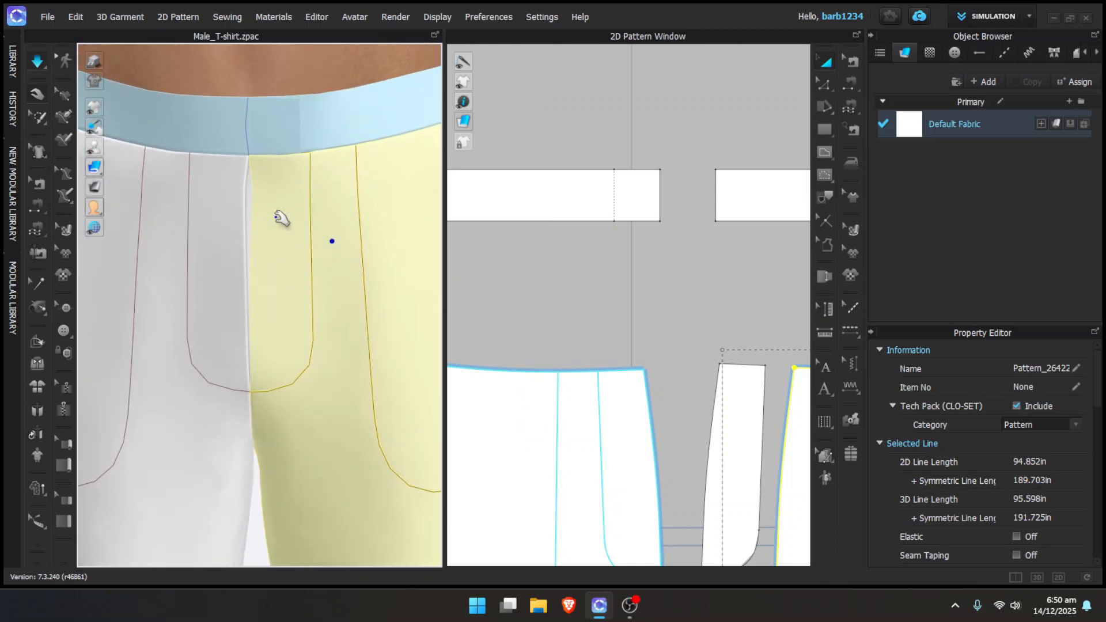
left_click(519, 278)
scroll(612, 331, "down", 3)
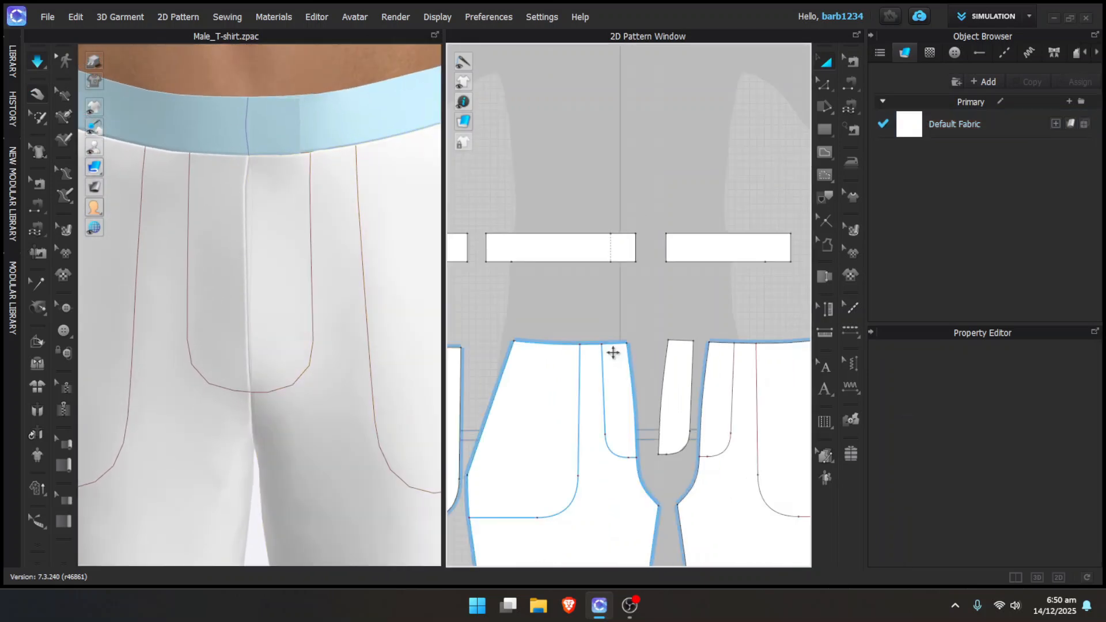
key("space")
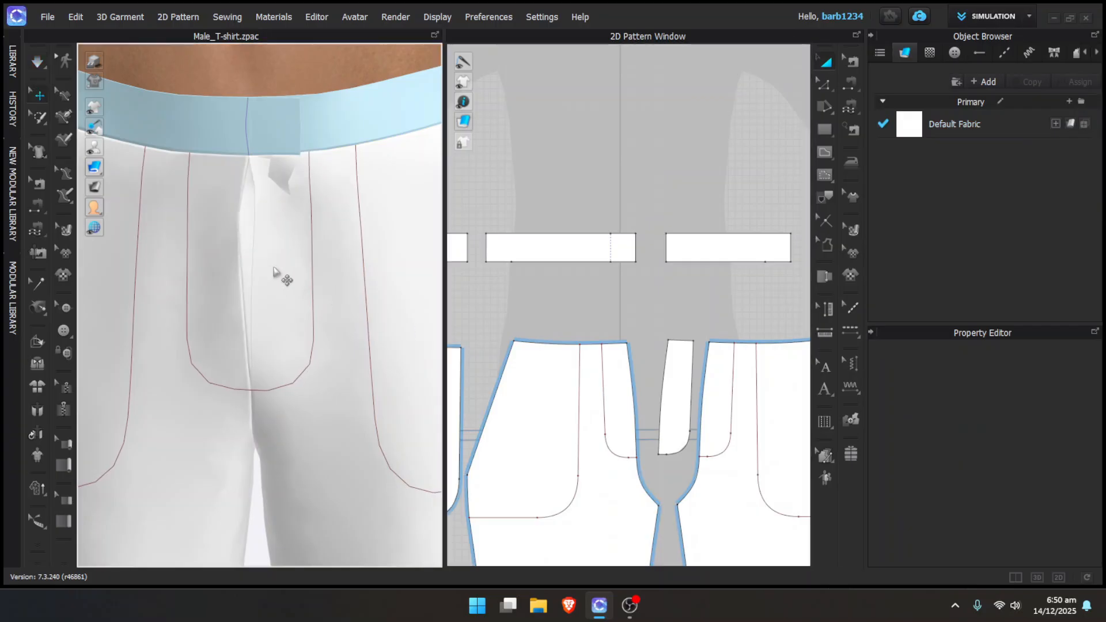
Unfreeze the extended front waistband half and hide the avatar
left_click(266, 131)
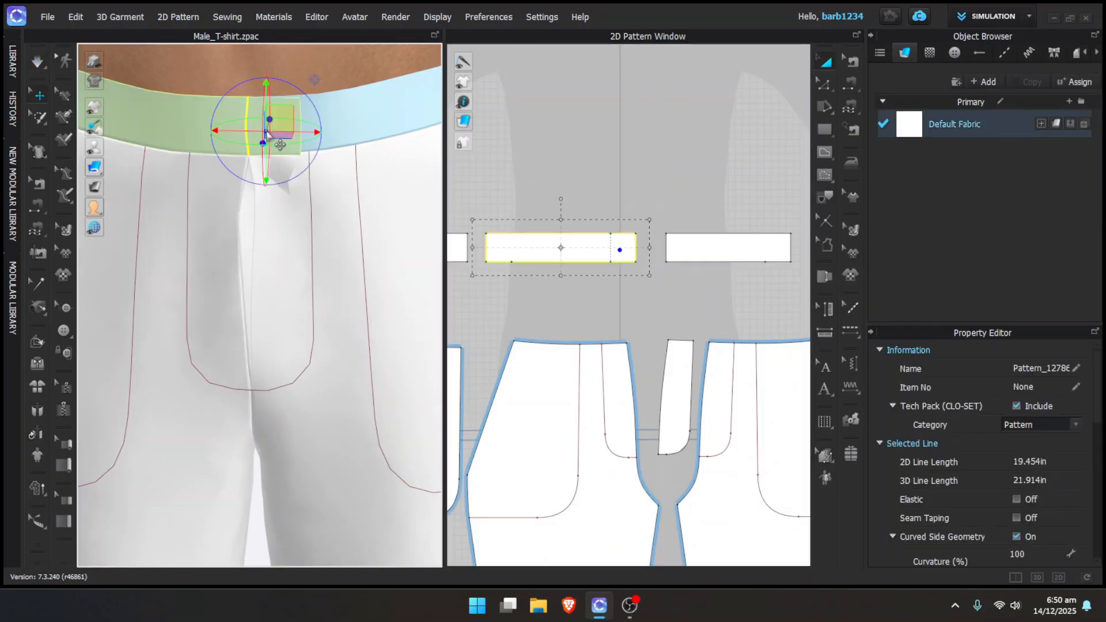
right_click(266, 131)
left_click(320, 233)
scroll(303, 218, "down", 2)
right_click_drag(304, 218, 438, 227)
right_click(195, 127)
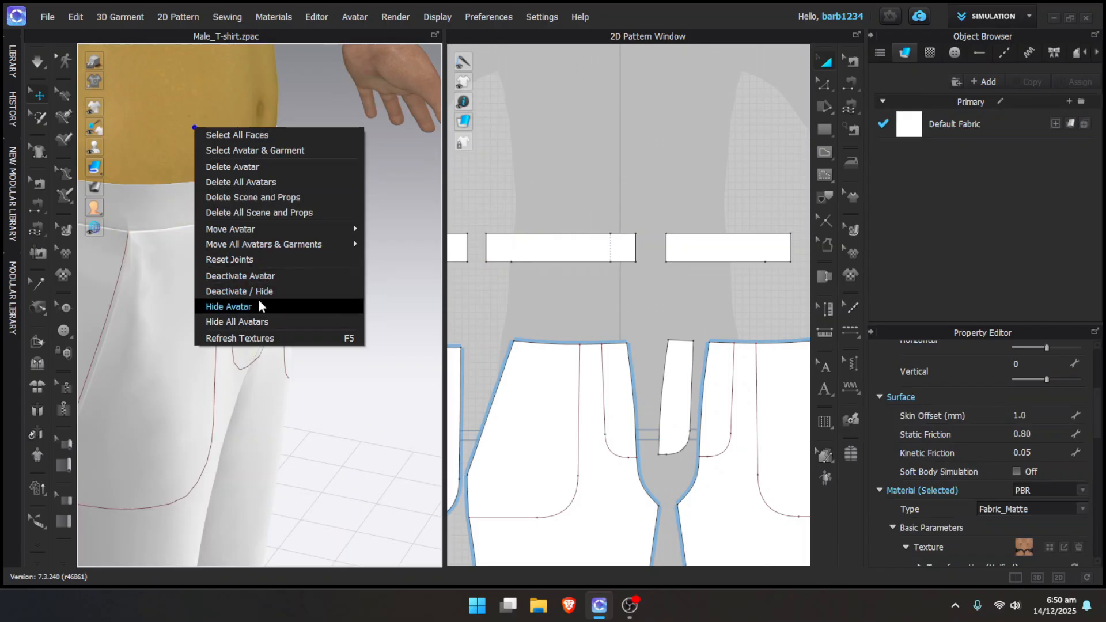
left_click(229, 305)
Strengthen the extended front waistband half, working from inside the trousers
left_click(286, 213)
mouse_move(286, 213)
right_mouse_down()
mouse_move(331, 218)
mouse_move(250, 221)
mouse_move(321, 229)
mouse_move(297, 207)
right_mouse_up()
right_click(249, 221)
left_click(310, 129)
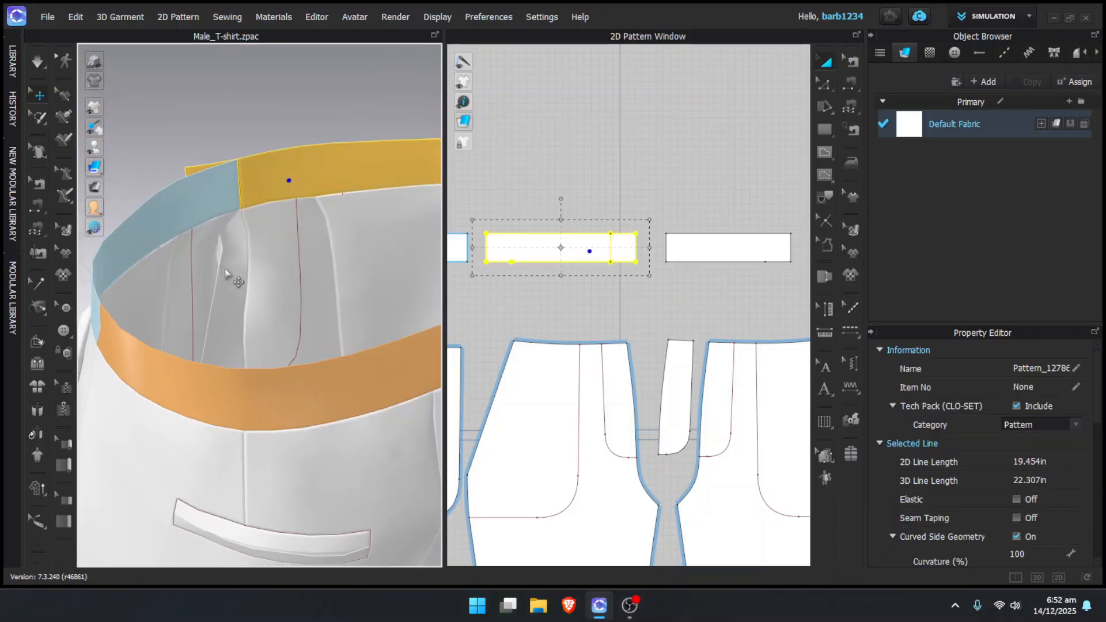
Move the extended waistband half and the fly piece inward behind the opposite front, and simulate so they lie inside the opening
left_click(226, 272, "shift")
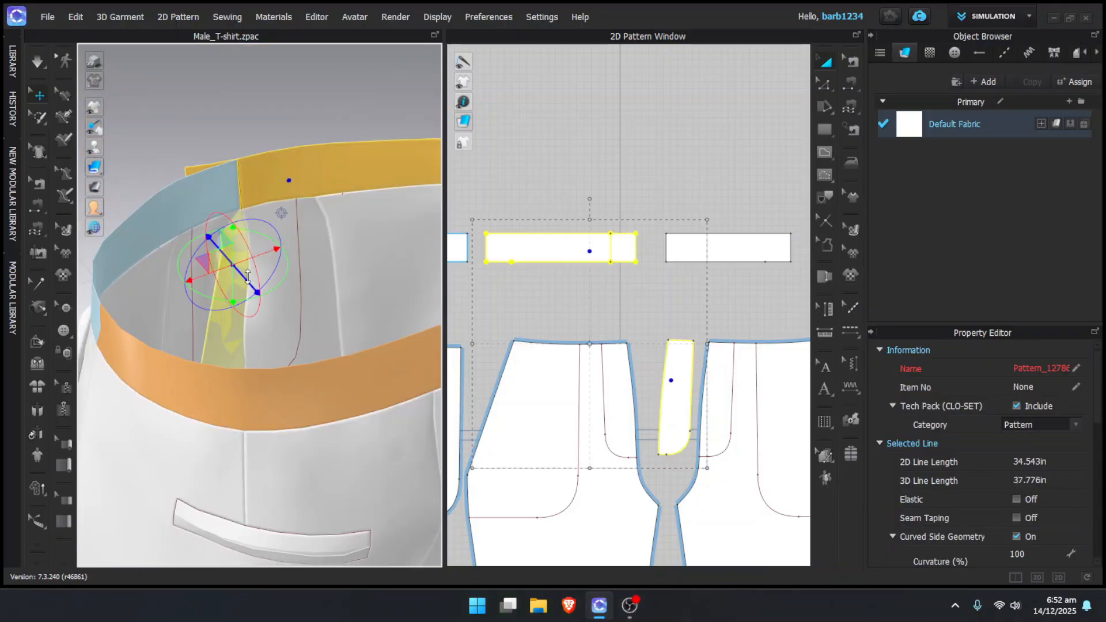
left_click_drag(248, 276, 268, 314)
key("space")
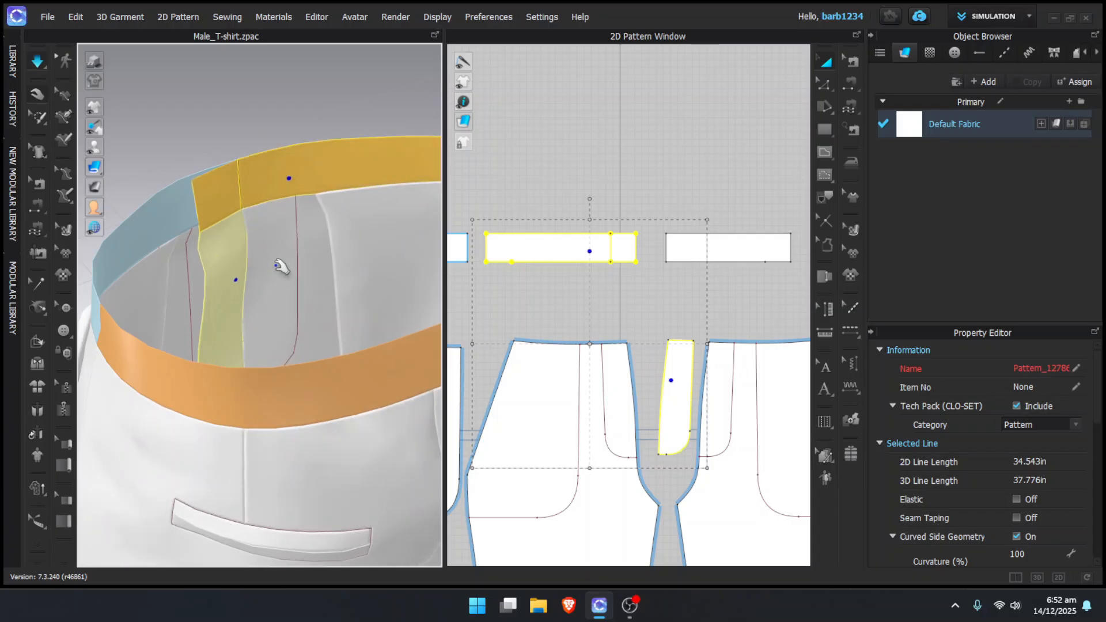
right_click_drag(257, 284, 281, 235)
key("space")
scroll(288, 289, "down", 4)
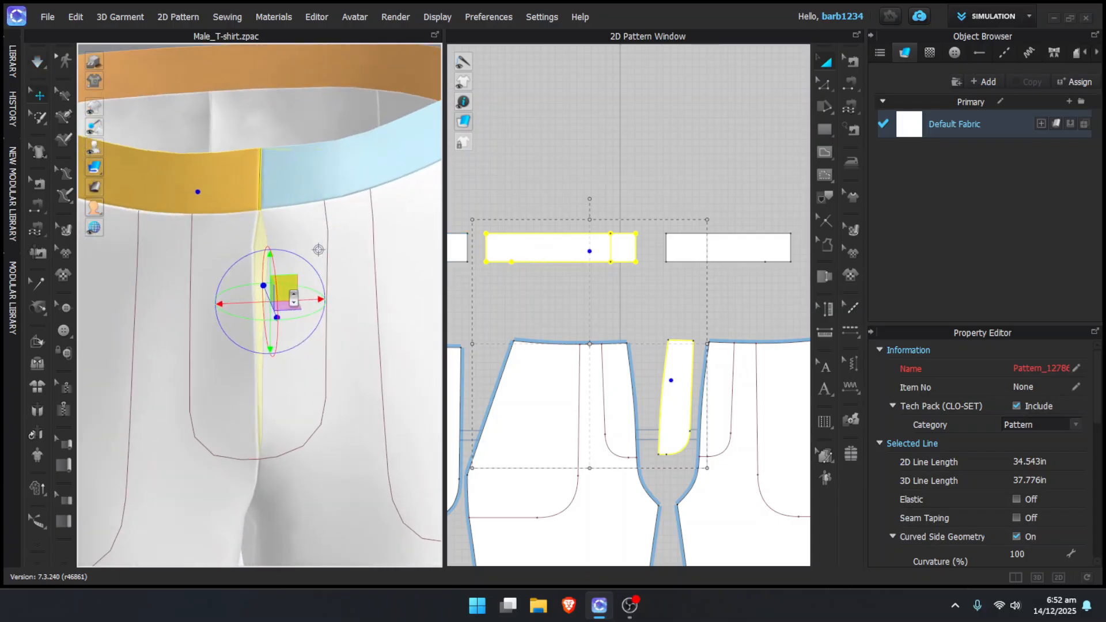
middle_click_drag(288, 288, 297, 250)
right_click(687, 355)
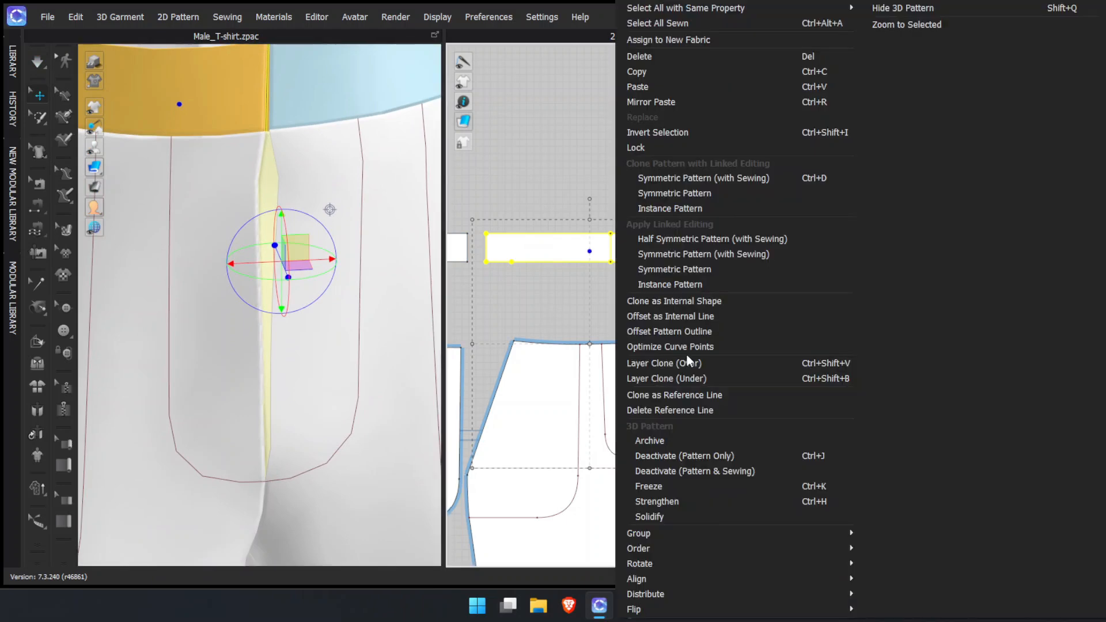
left_click(692, 180)
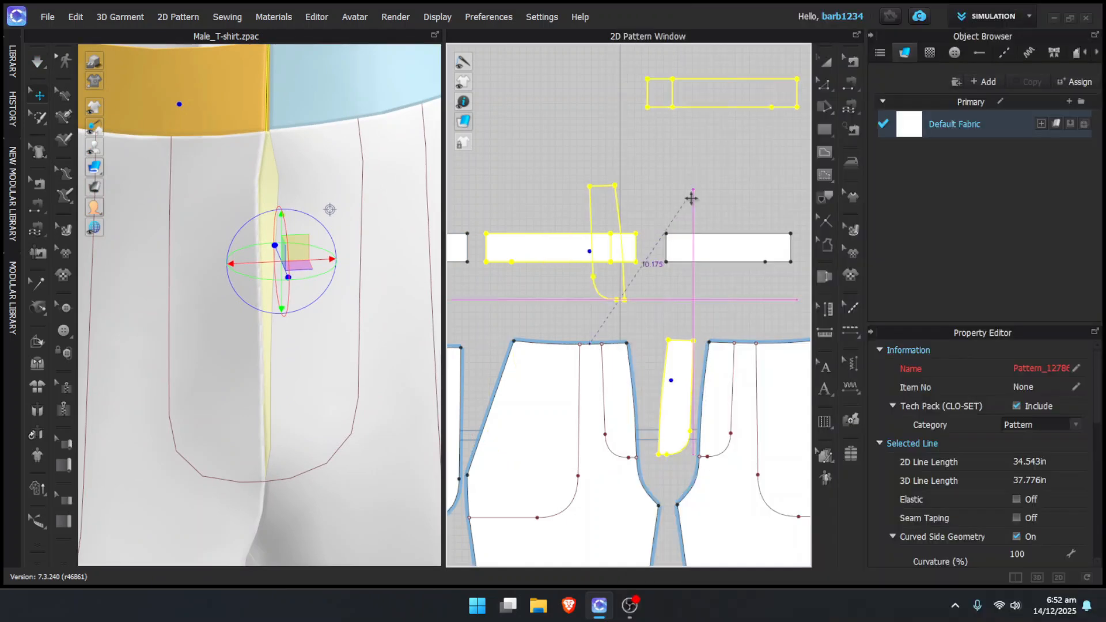
left_click(679, 303)
Clone the fly piece as Symmetric Pattern (with Sewing) and place the mirrored copy over the top of the neighbouring front panel
left_click(681, 392)
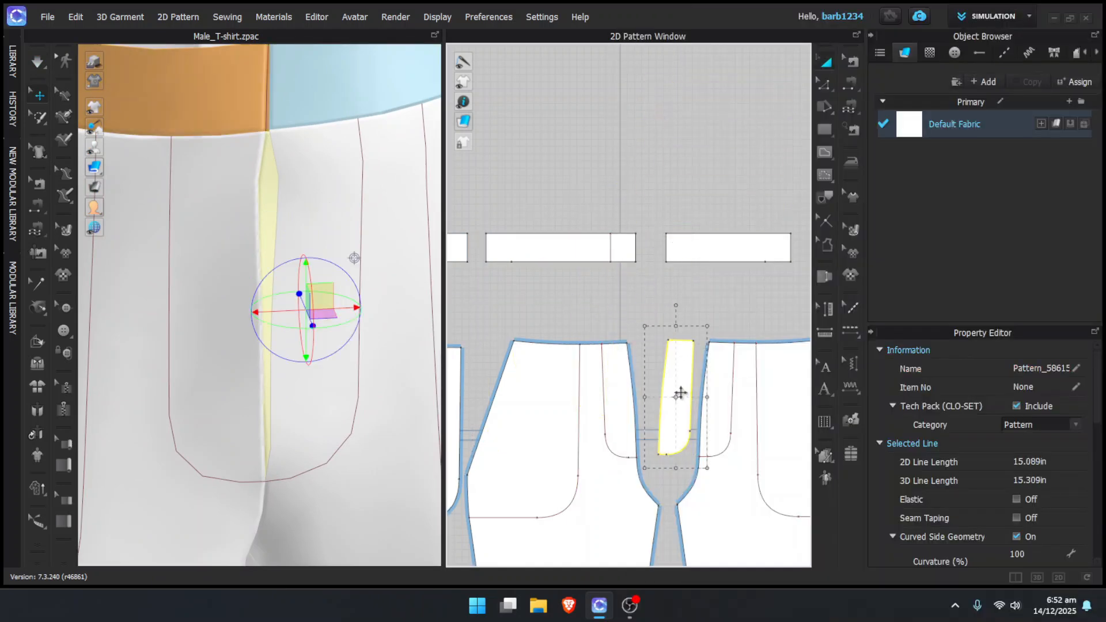
right_click(680, 392)
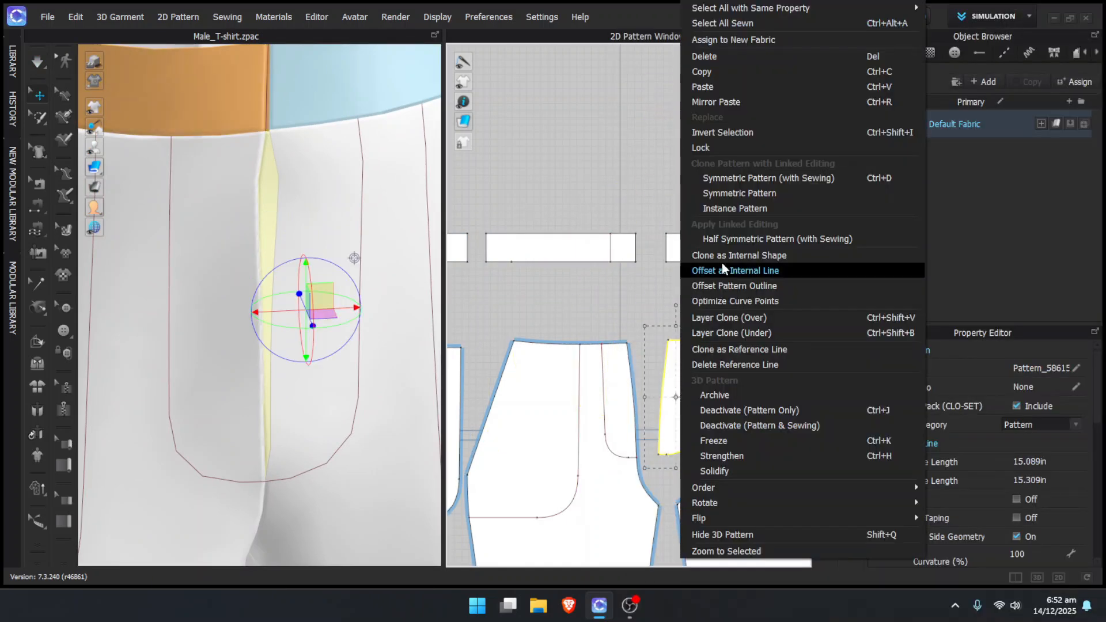
left_click(731, 178)
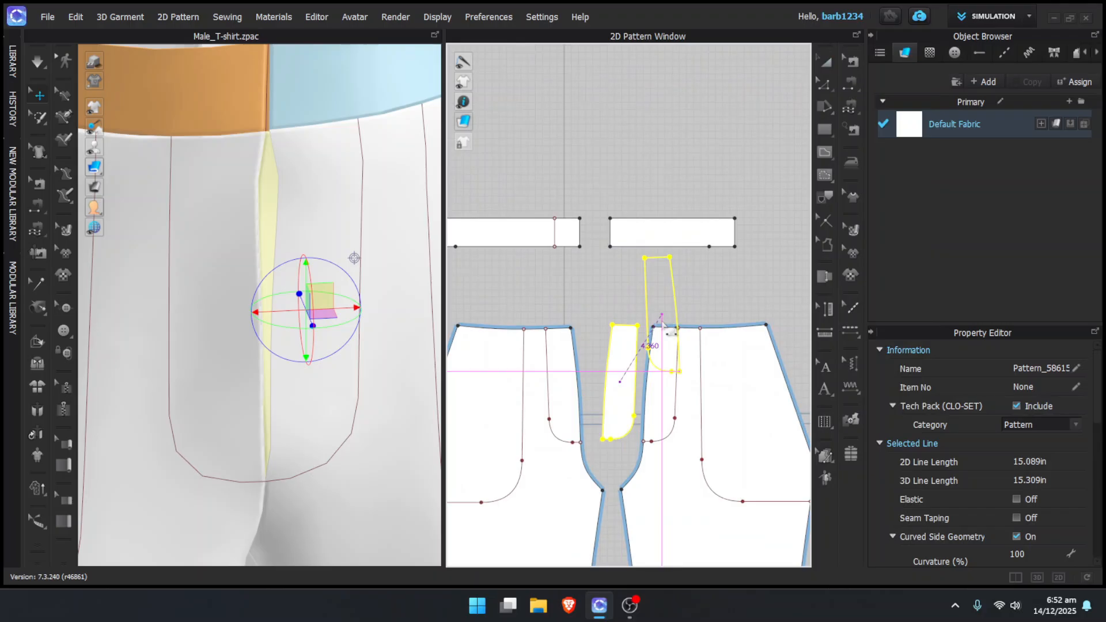
left_click(662, 326)
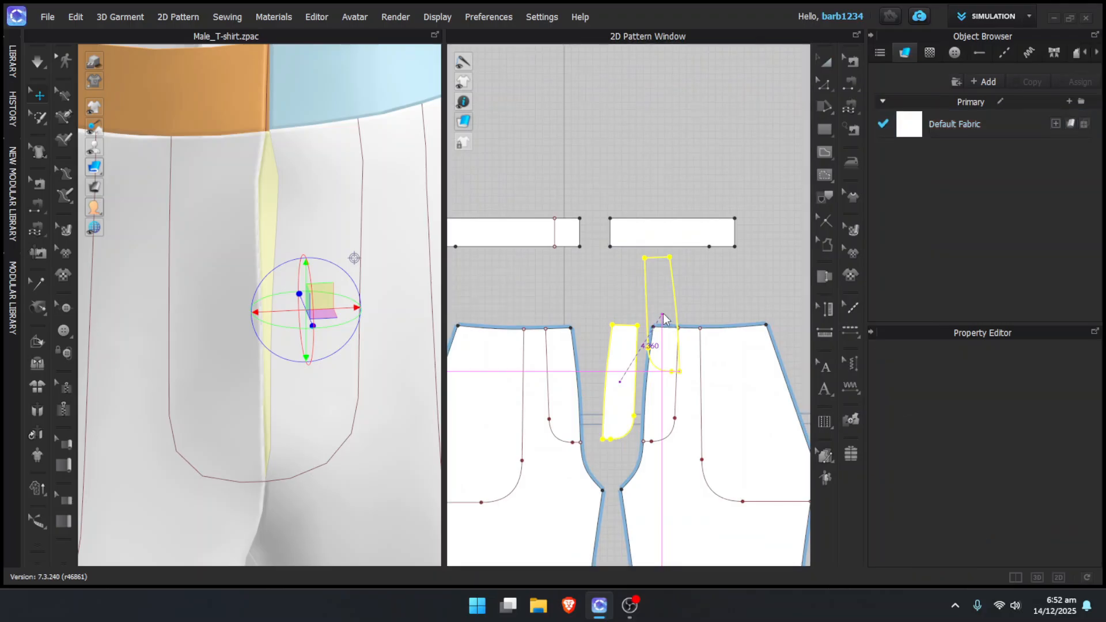
left_click(664, 316)
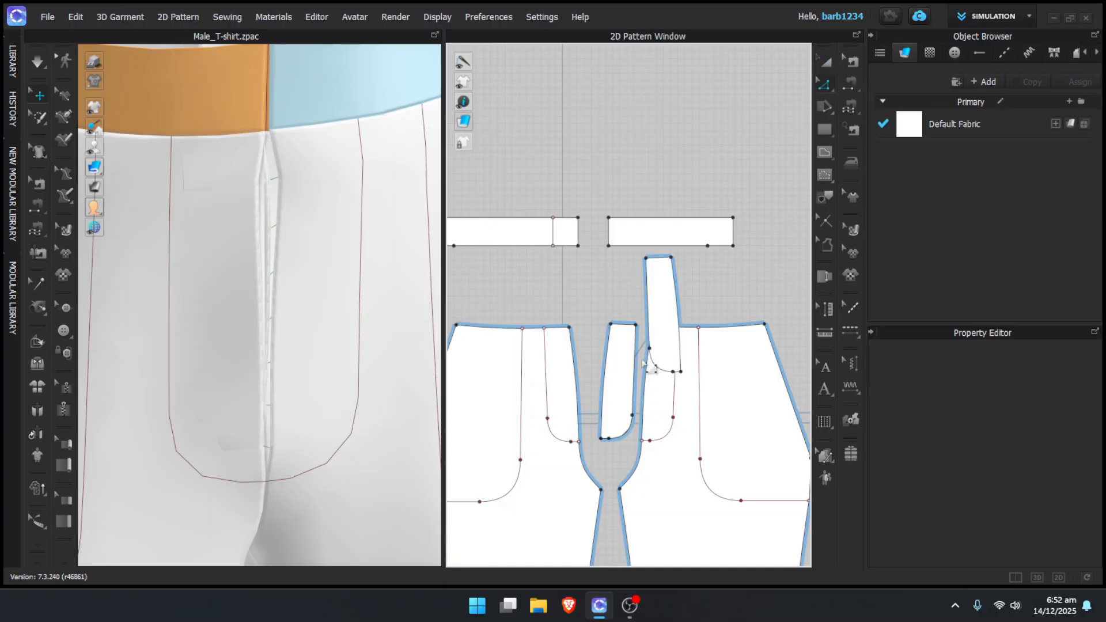
Remove Linked Editing from the mirrored fly piece and place both fly pieces off the opposite front panel, around the centre gap
left_click(618, 373)
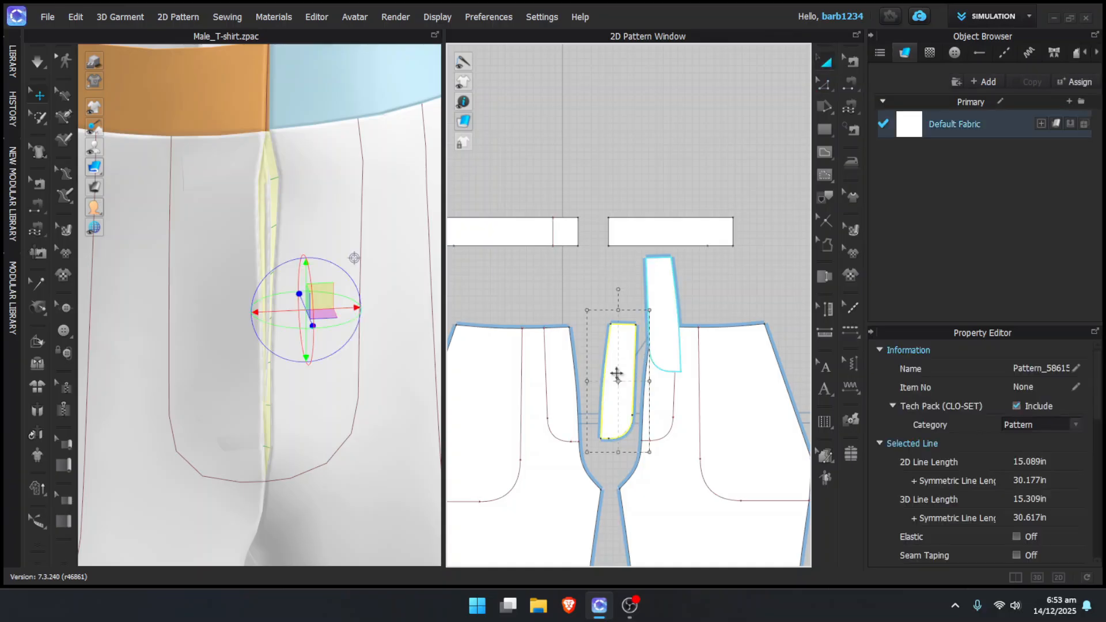
left_click_drag(617, 374, 593, 326)
right_click(665, 314)
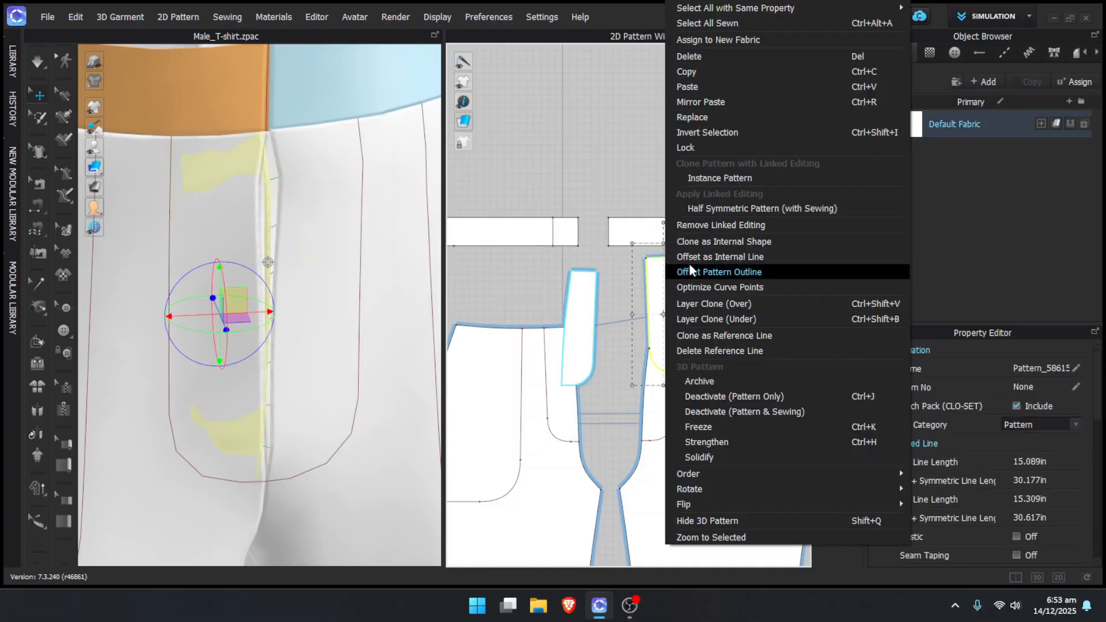
left_click(702, 225)
mouse_move(676, 301)
left_mouse_down()
mouse_move(627, 306)
mouse_move(626, 370)
left_mouse_up()
Flip the unlinked fly piece horizontally so its curved corner faces the opposite front panel
right_click(625, 370)
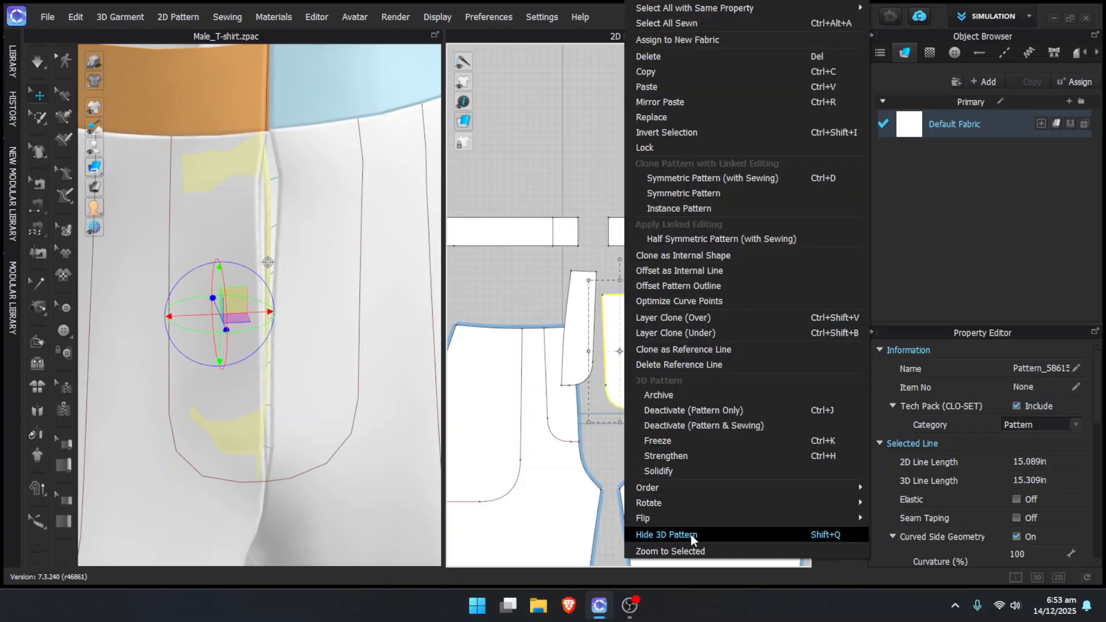
mouse_move(687, 519)
left_click(907, 517)
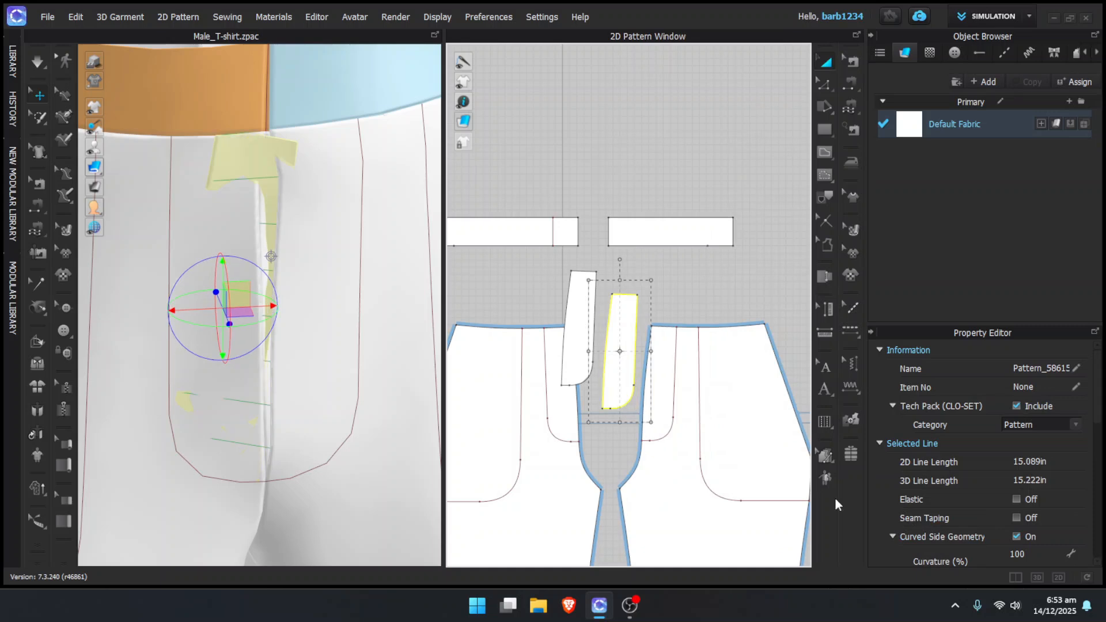
Sew the flipped fly piece's straight outer edge and curved corner to the matching internal fly lines on the adjacent front panel
scroll(649, 353, "up", 2)
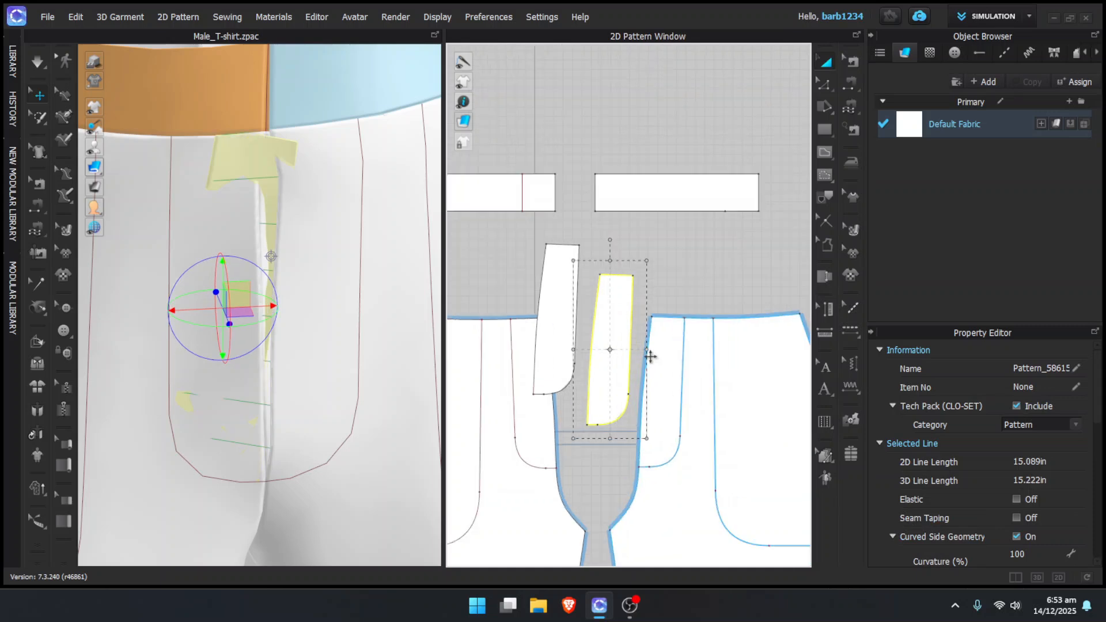
left_click(851, 84)
left_click(696, 349)
middle_click_drag(695, 369, 693, 308)
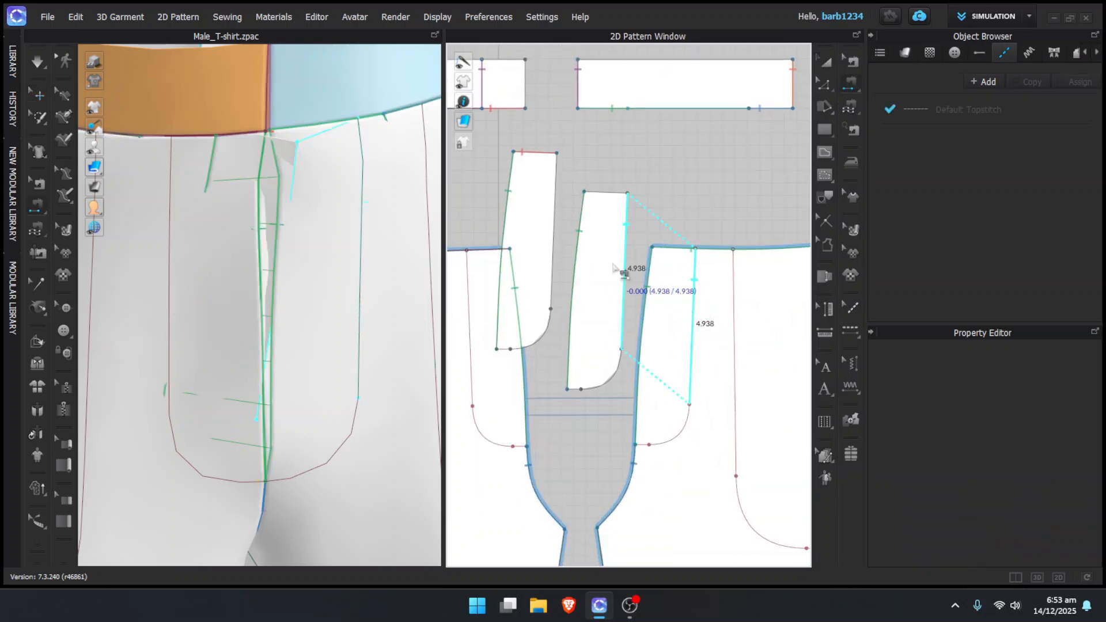
left_click(623, 246)
left_click(618, 372)
left_click(686, 424)
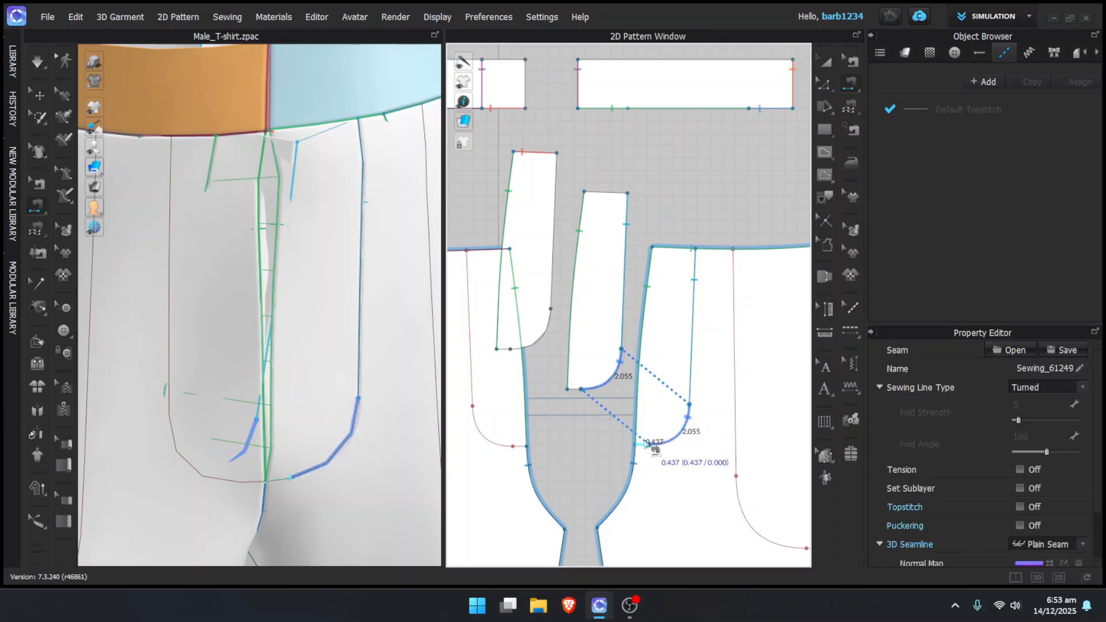
Sew the flipped fly piece's short lower edge and top edge to the corresponding segments of the adjacent front panel
left_click(641, 444)
left_click(572, 389)
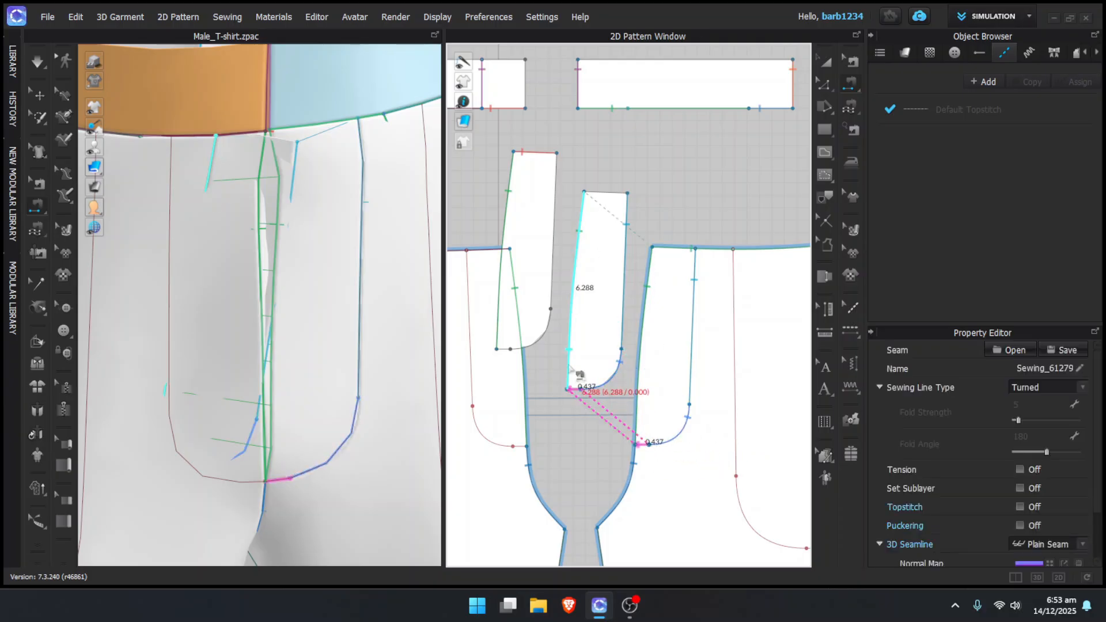
left_click(569, 366)
left_click(637, 366)
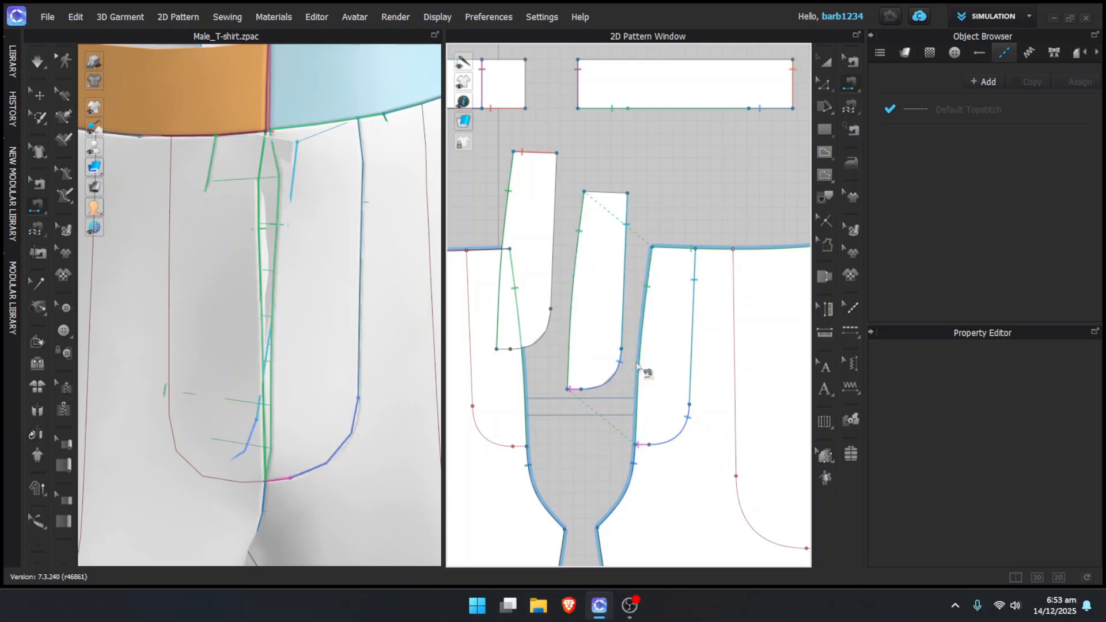
left_click(606, 192)
left_click(661, 250)
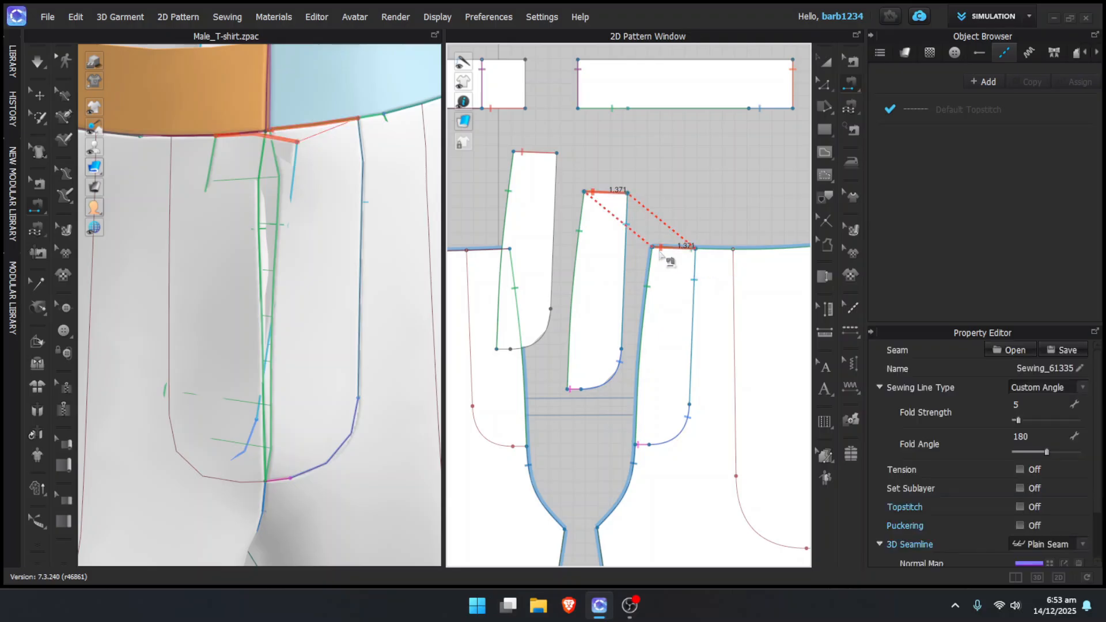
Line up the flipped fly piece with the front panel's centre edge and superimpose it under that panel in 3D
key("a")
left_click_drag(607, 286, 618, 344)
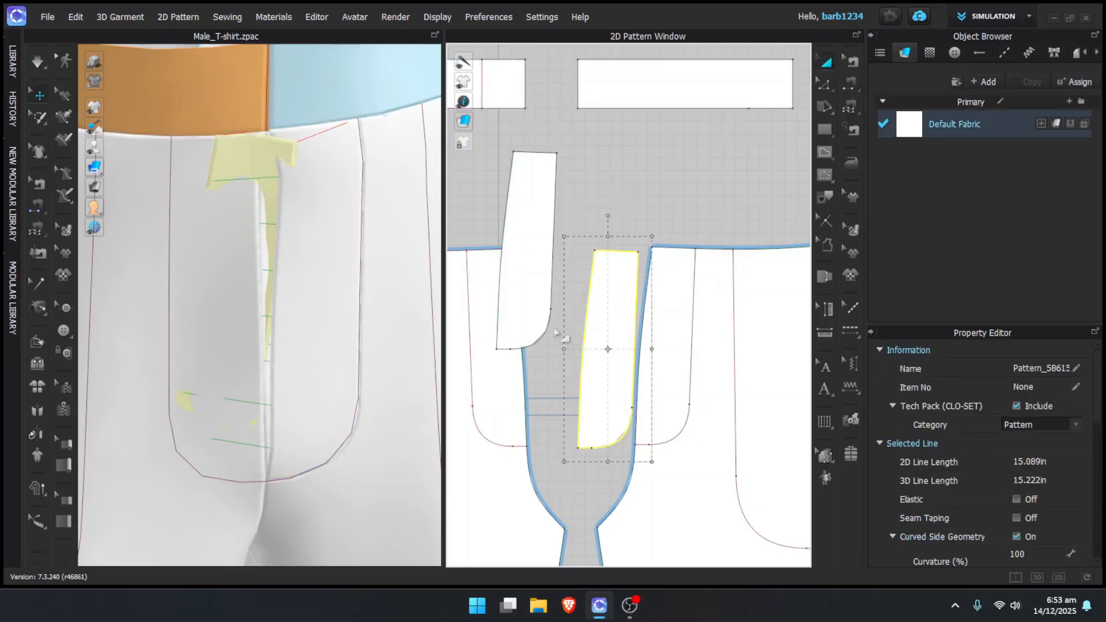
right_click(243, 166)
left_click(342, 501)
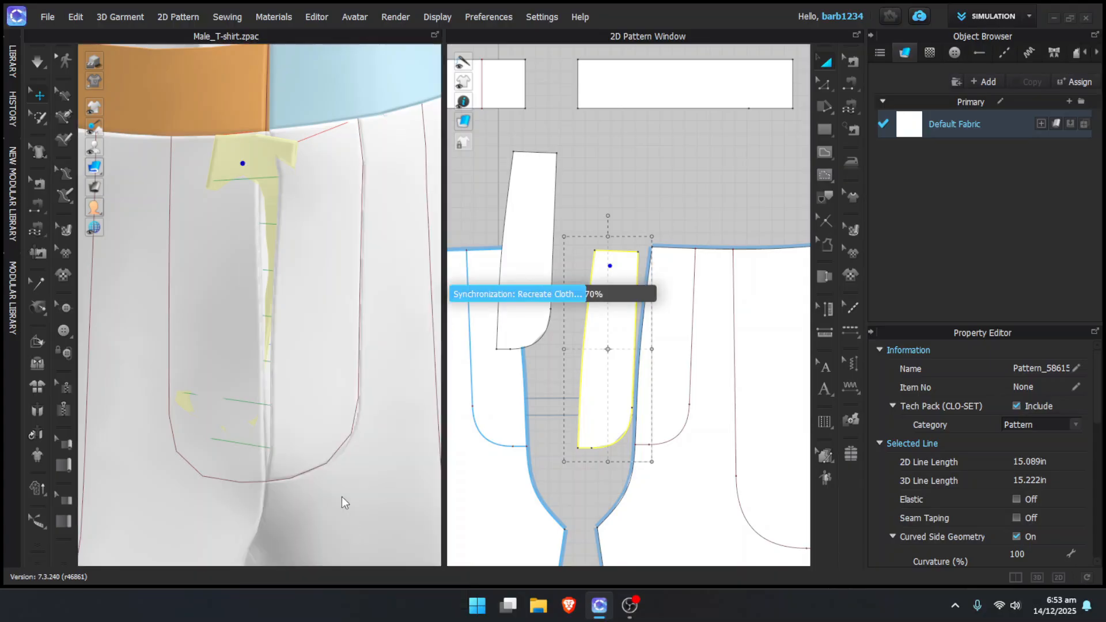
Move the original fly piece inward, away from the inside of the fly opening, and start the simulation
right_click_drag(296, 365, 343, 345)
left_click(330, 316)
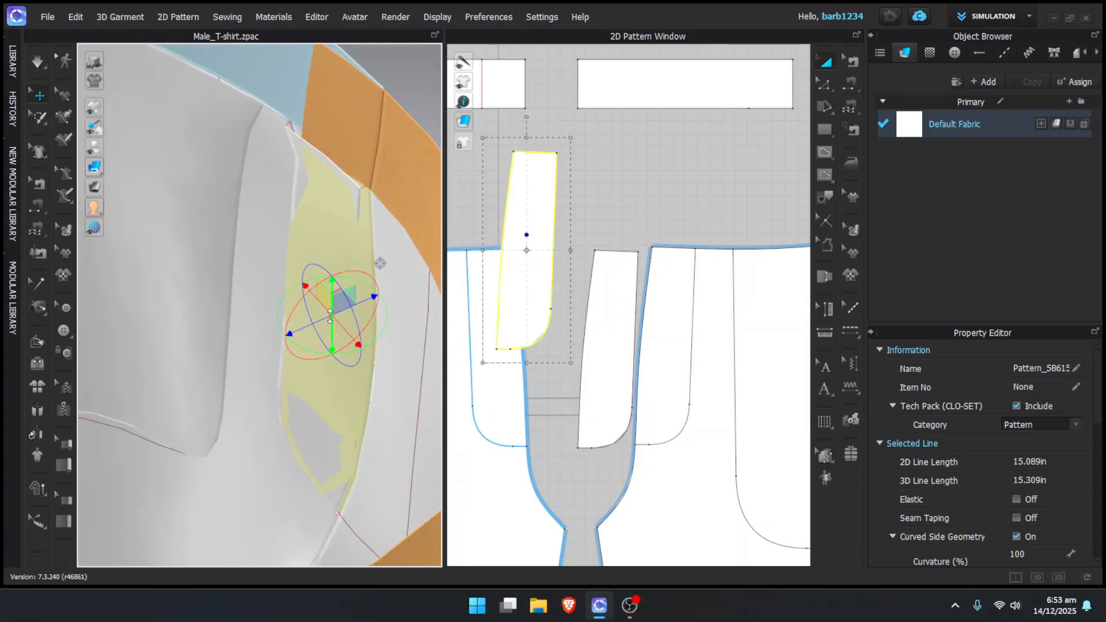
left_click_drag(318, 321, 286, 338)
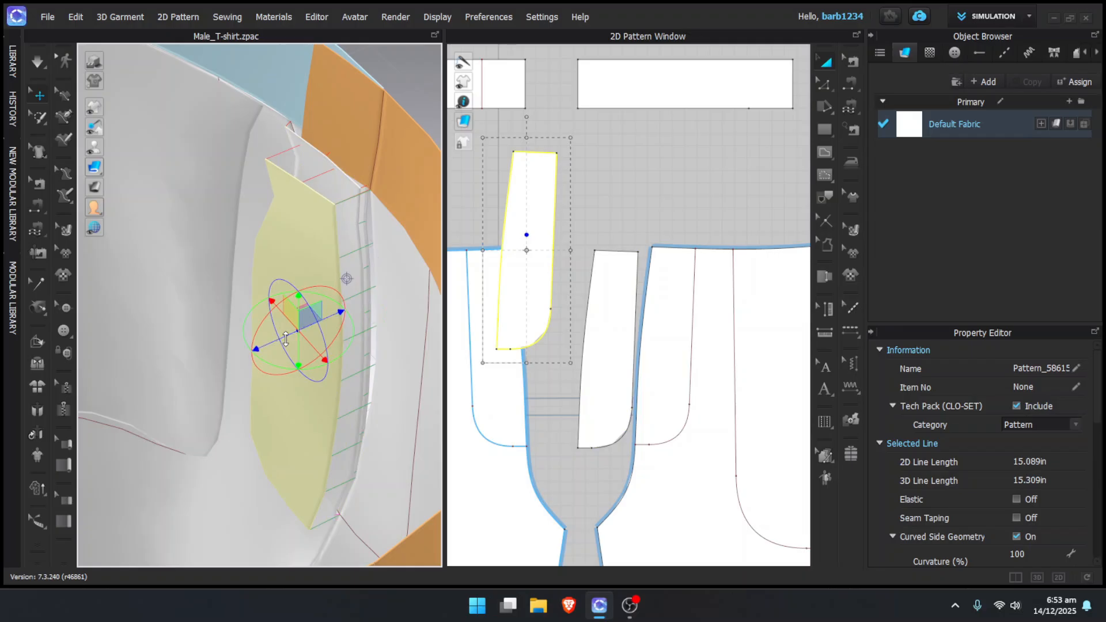
key("space")
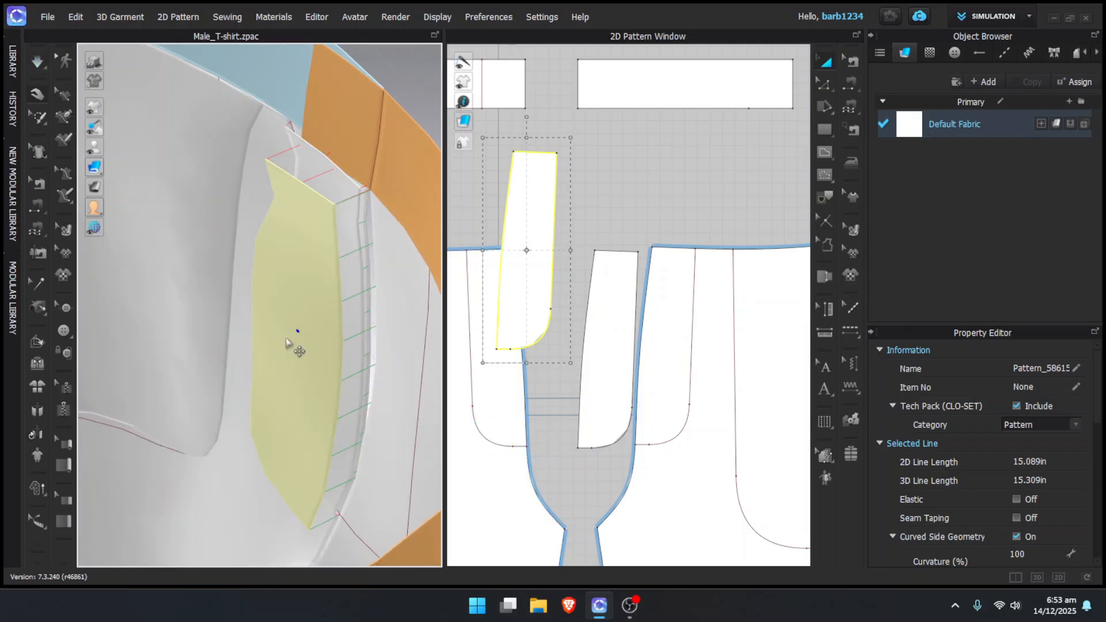
Deactivate (Pattern Only) the extended front waistband half and simulate the fly pieces into place
right_click(386, 236)
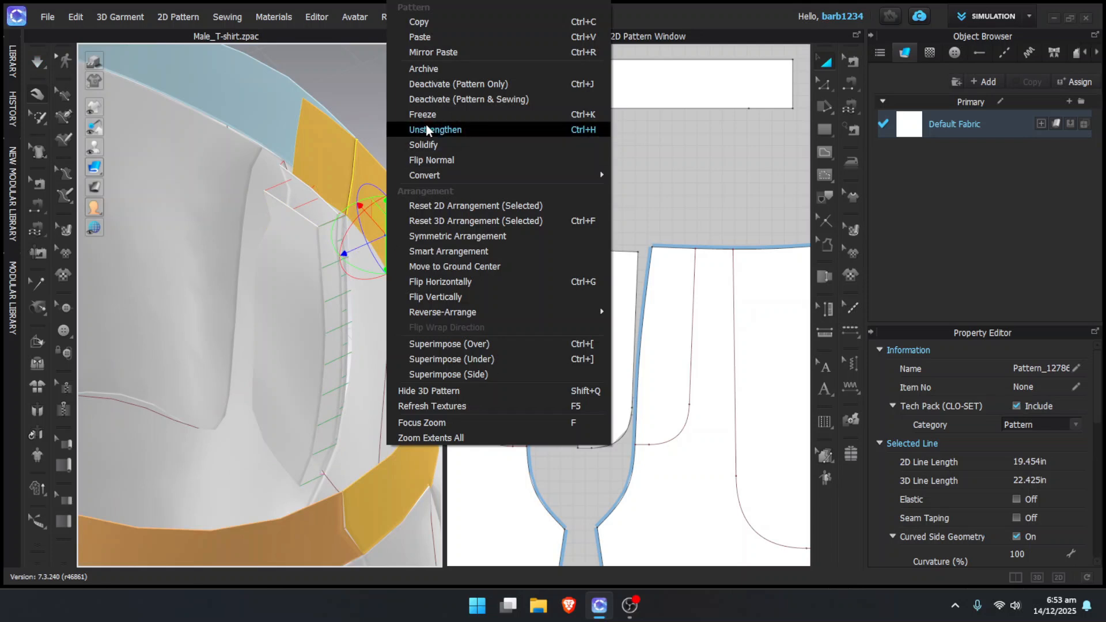
left_click(450, 84)
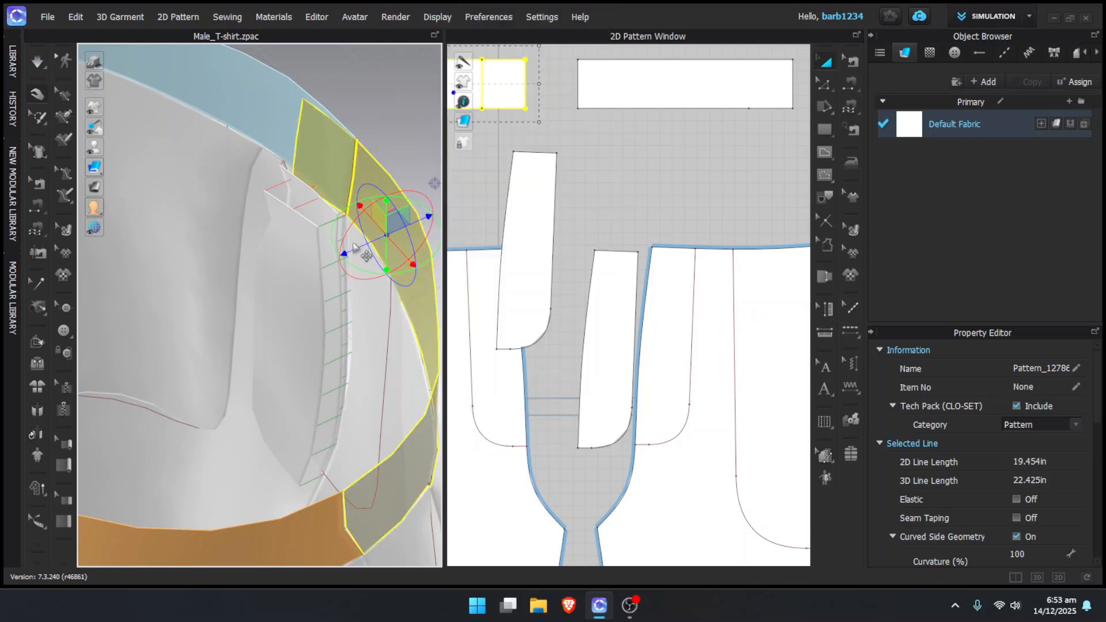
key("space")
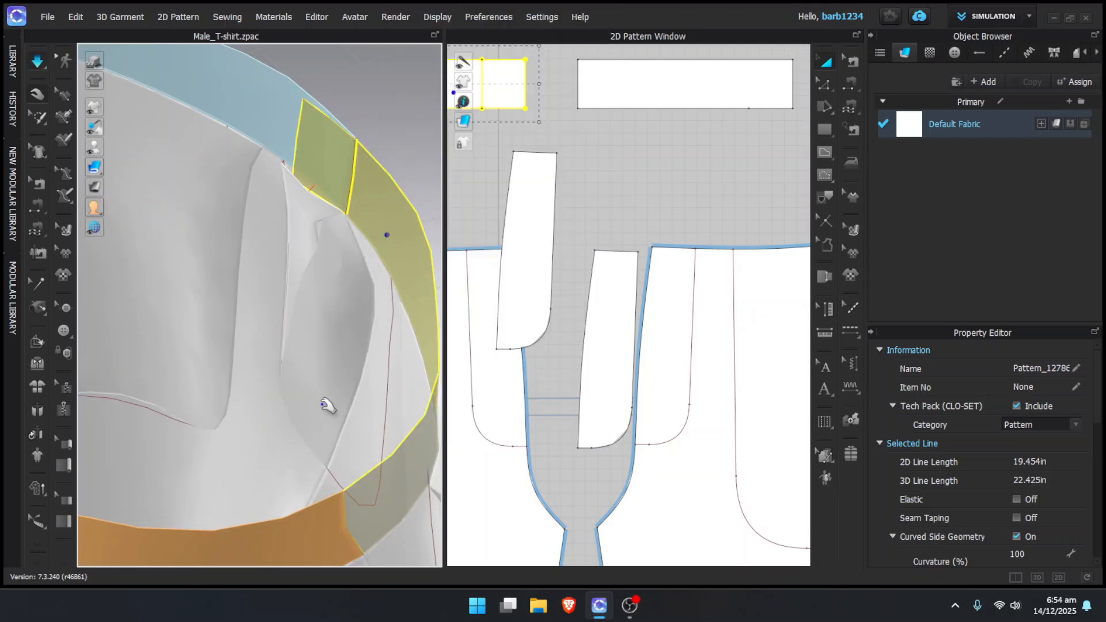
Strengthen the original fly piece inside the opening
left_click(317, 373)
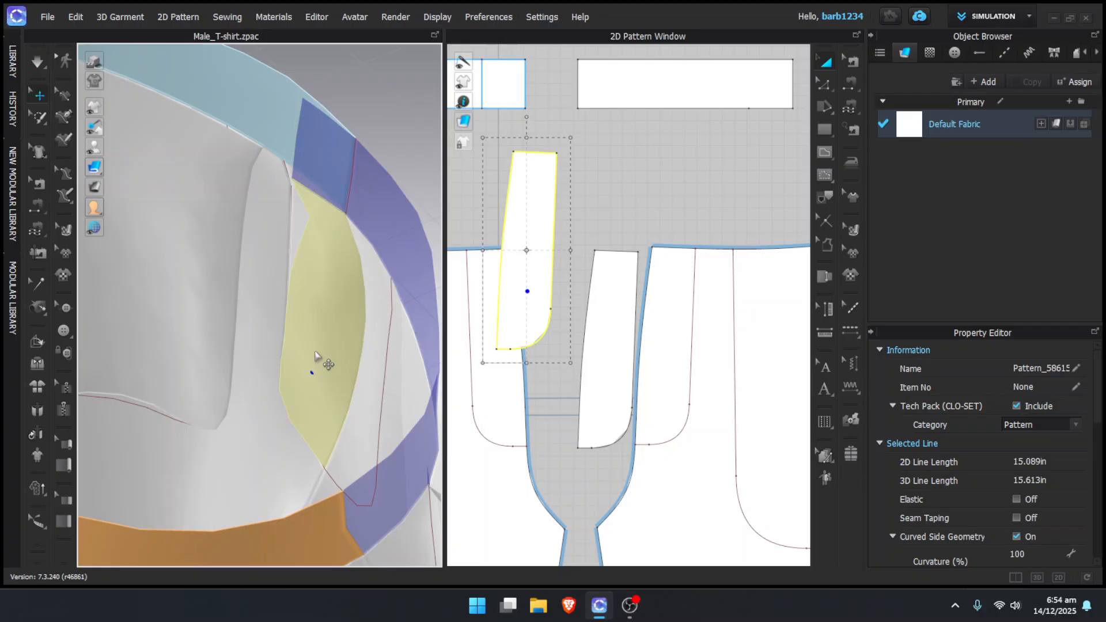
right_click(316, 356)
left_click(371, 131)
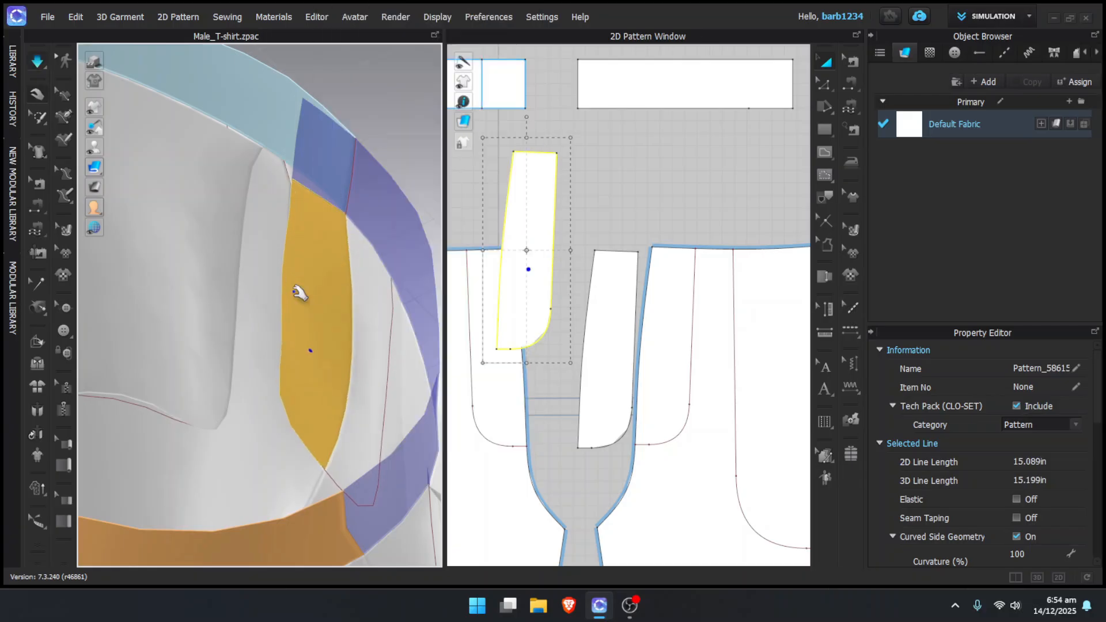
Offset the long centre edges of both fly pieces as internal lines at a distance of 0.371 in
right_click_drag(300, 293, 129, 293)
right_click_drag(316, 271, 335, 297)
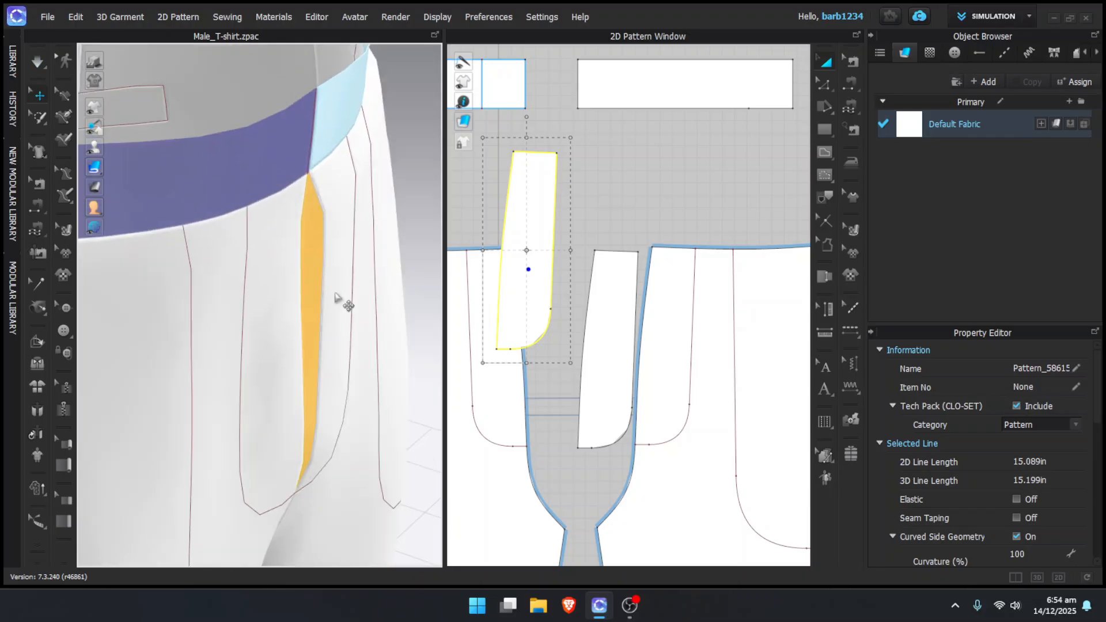
left_click(602, 346)
right_click_drag(360, 344, 247, 336)
scroll(294, 328, "up", 2)
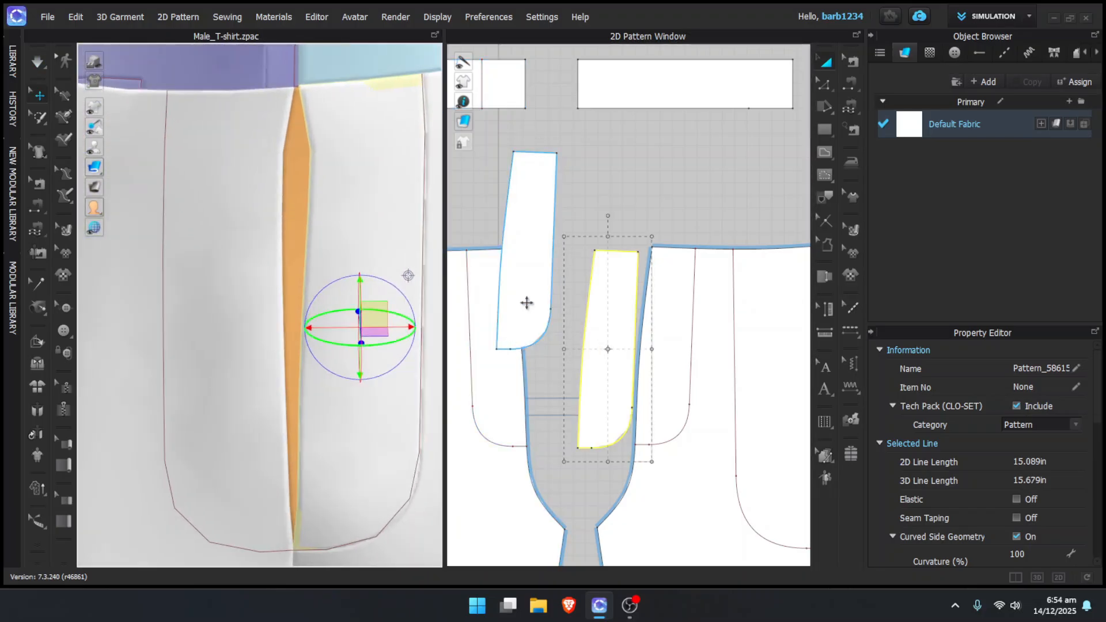
key("z")
left_click(507, 230)
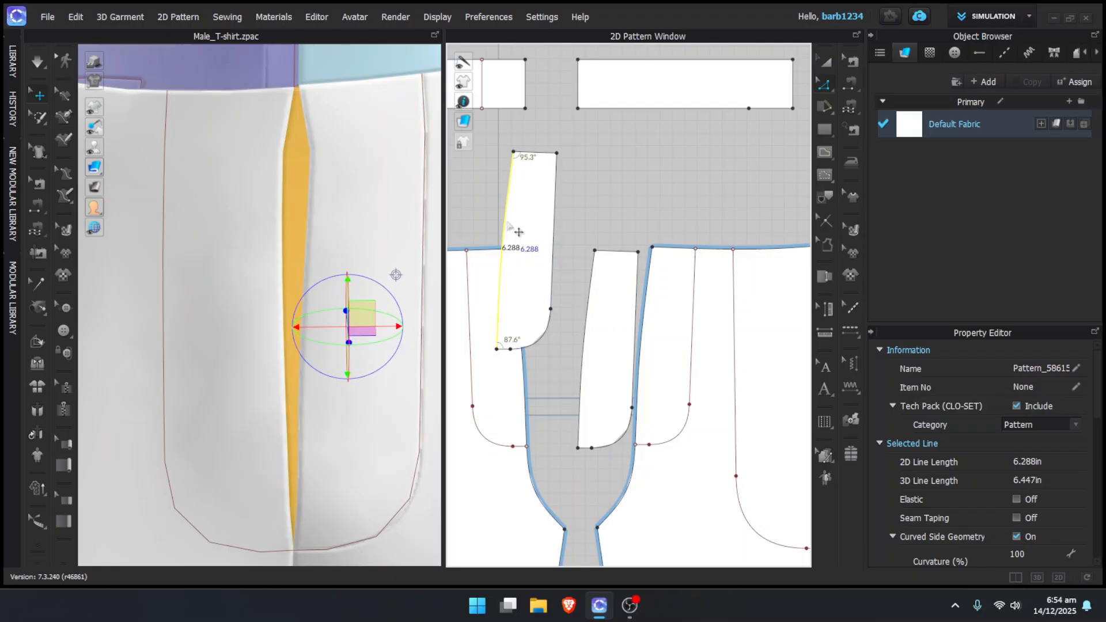
left_click(585, 351, "shift")
right_click(585, 348)
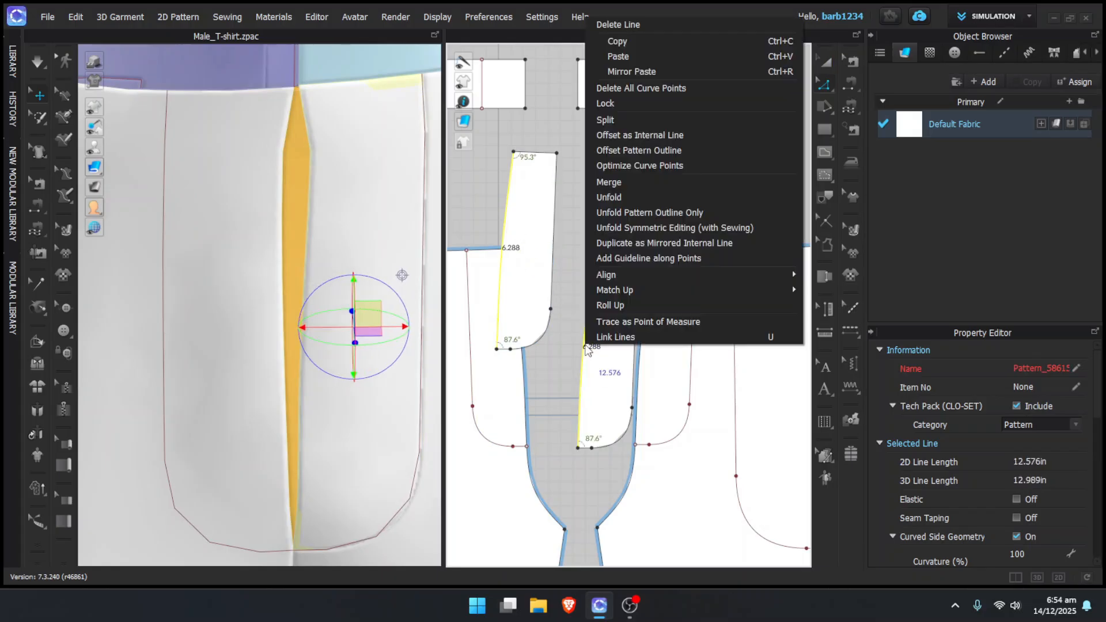
left_click(638, 138)
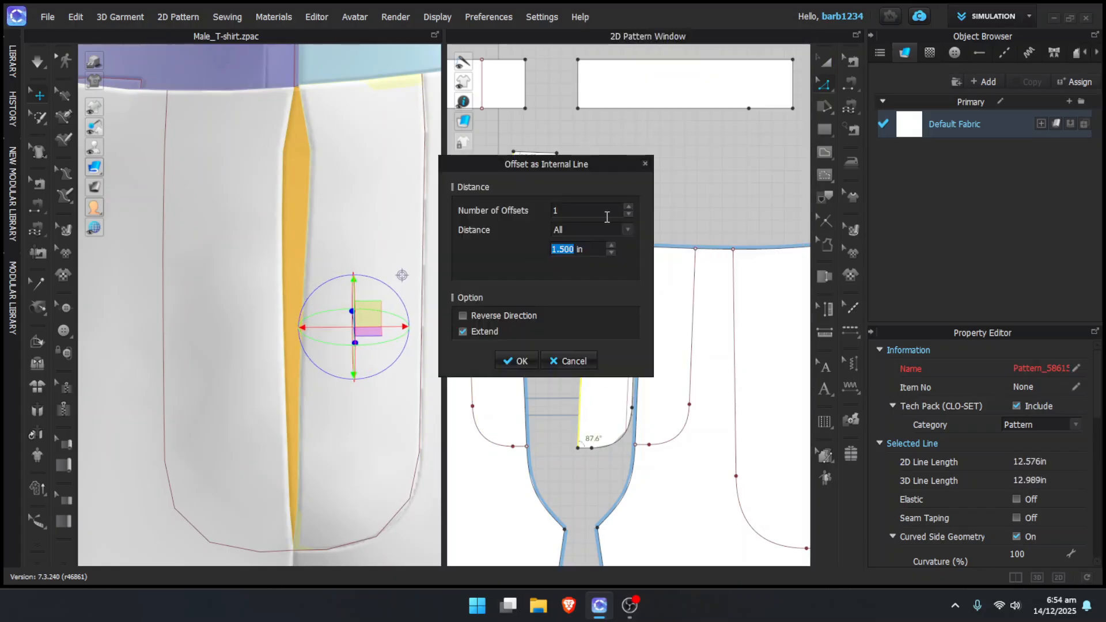
type(".371")
left_click(518, 362)
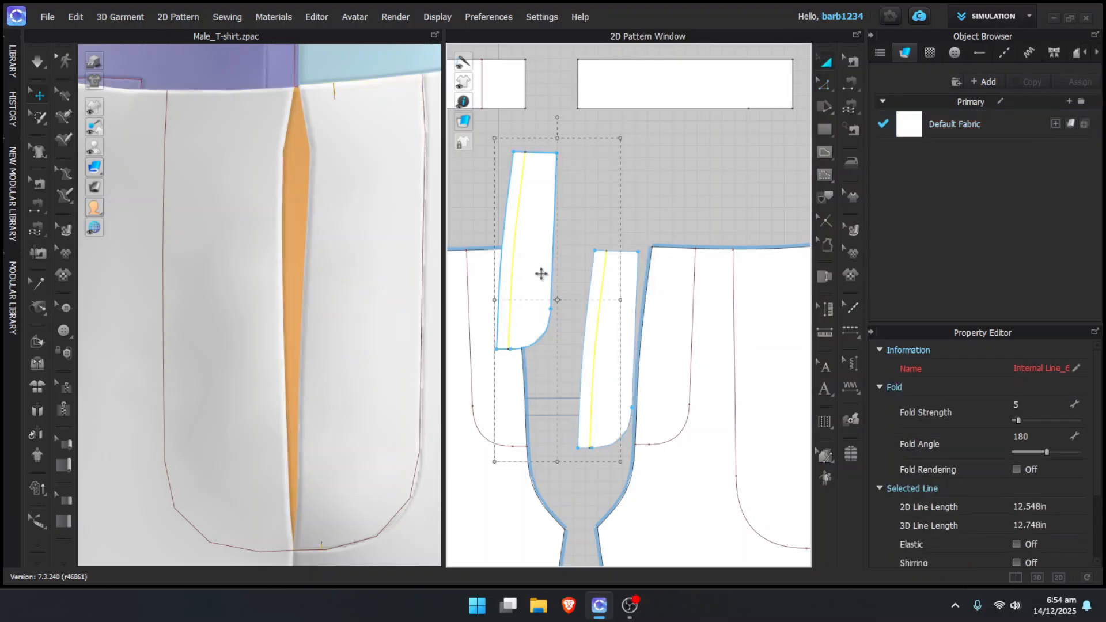
Set the flipped fly piece level beside the original and add a zipper along the full offset internal lines of both pieces
left_click_drag(541, 271, 613, 267)
scroll(601, 270, "up", 4)
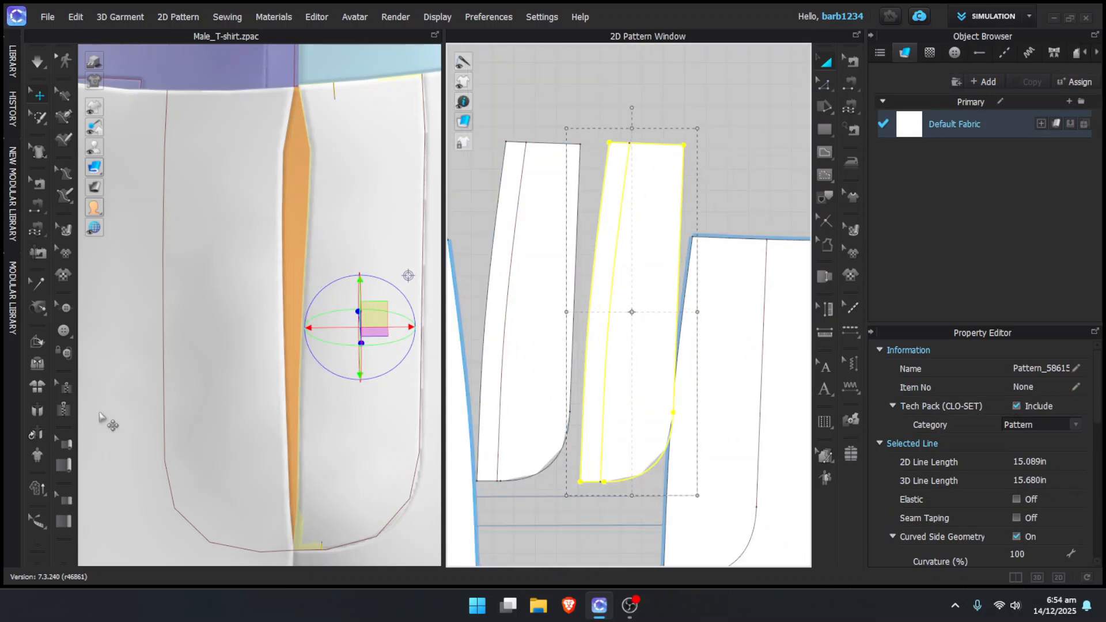
left_click(68, 409)
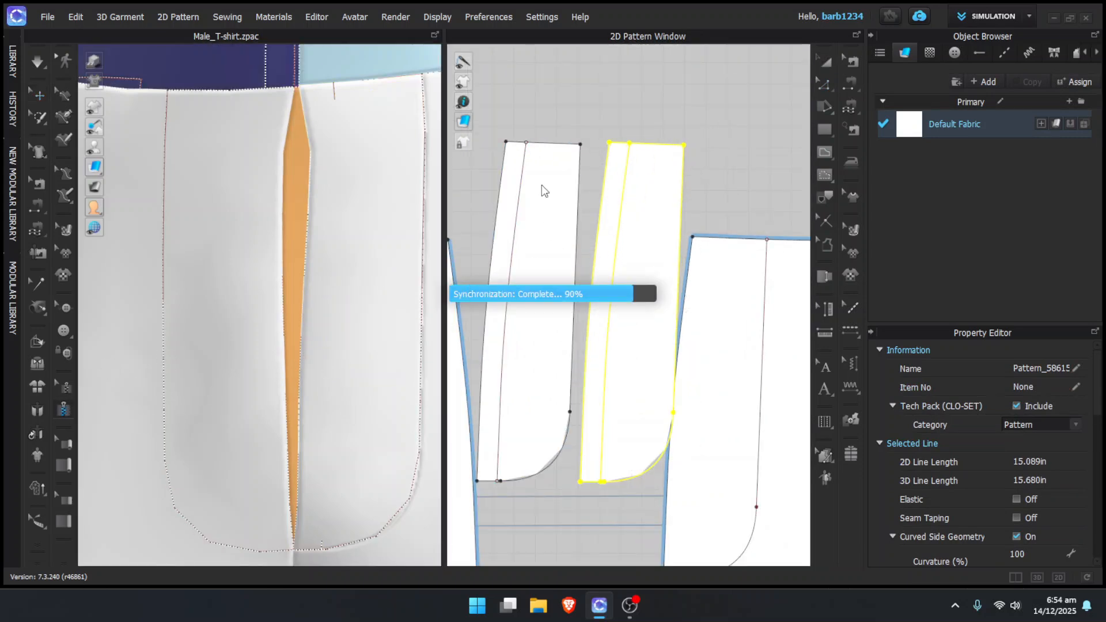
left_click(515, 226)
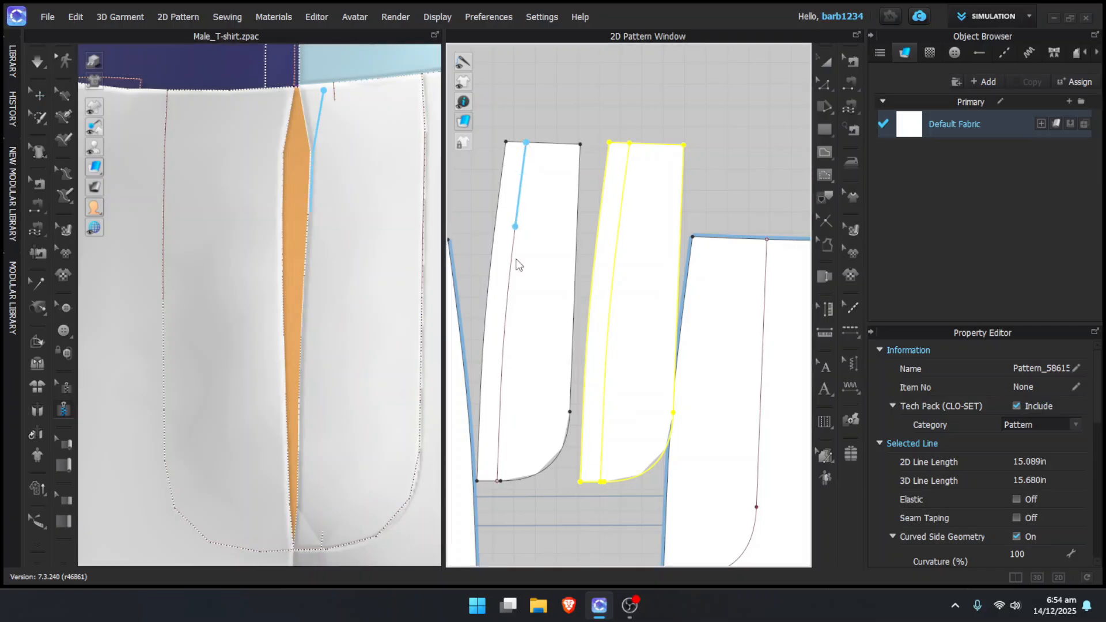
double_click(499, 485)
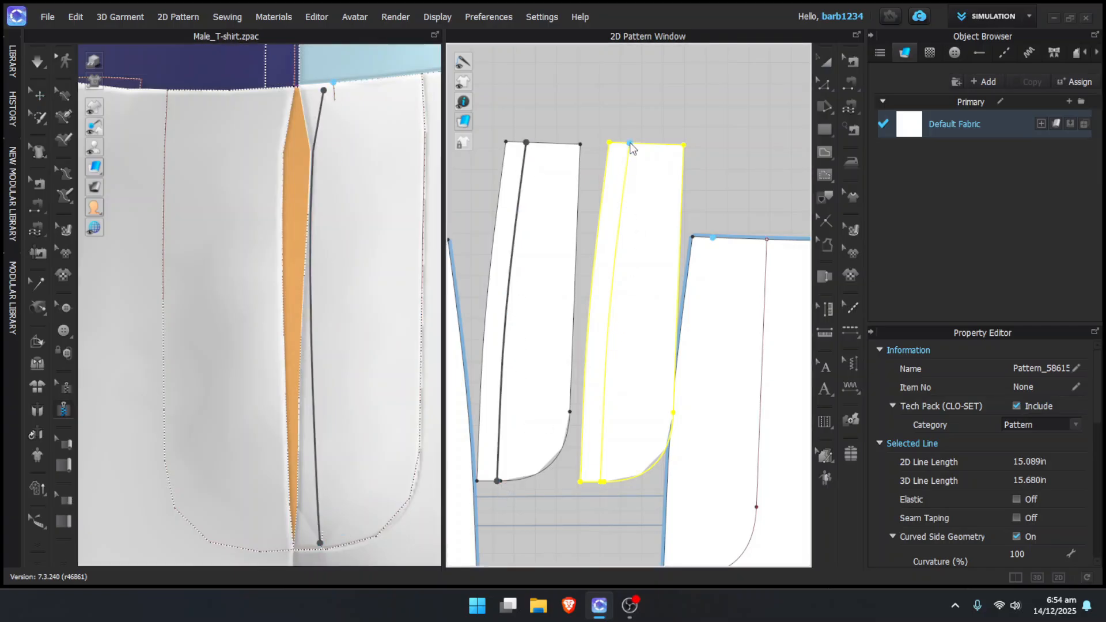
left_click(630, 144)
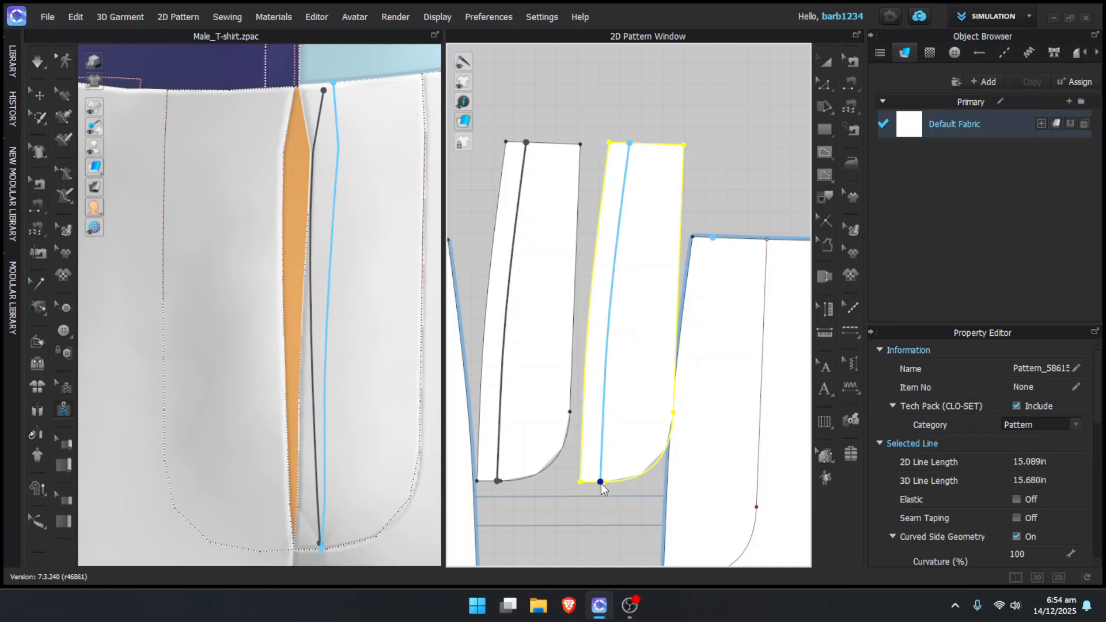
double_click(602, 466)
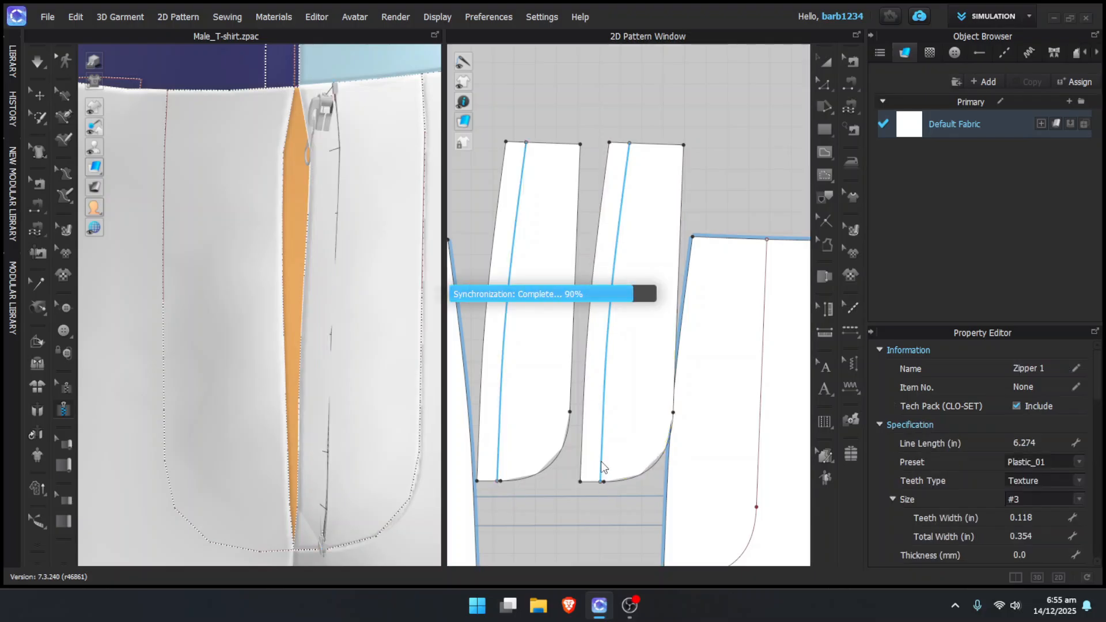
Simulate the garment so the new zipper closes inside the fly opening
right_click_drag(272, 253, 332, 245)
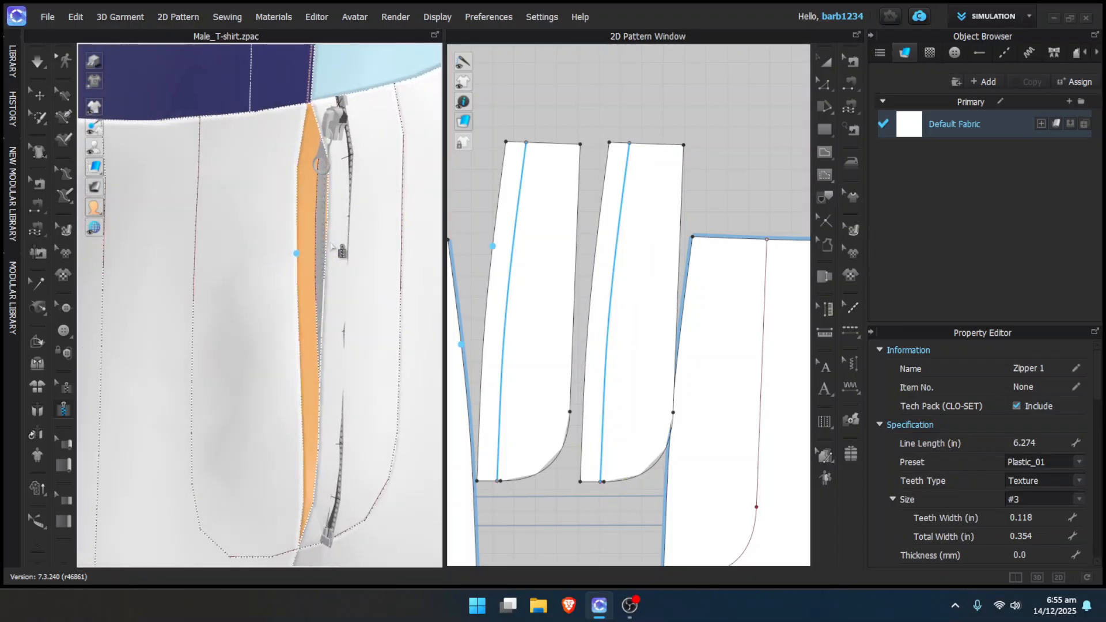
key("space")
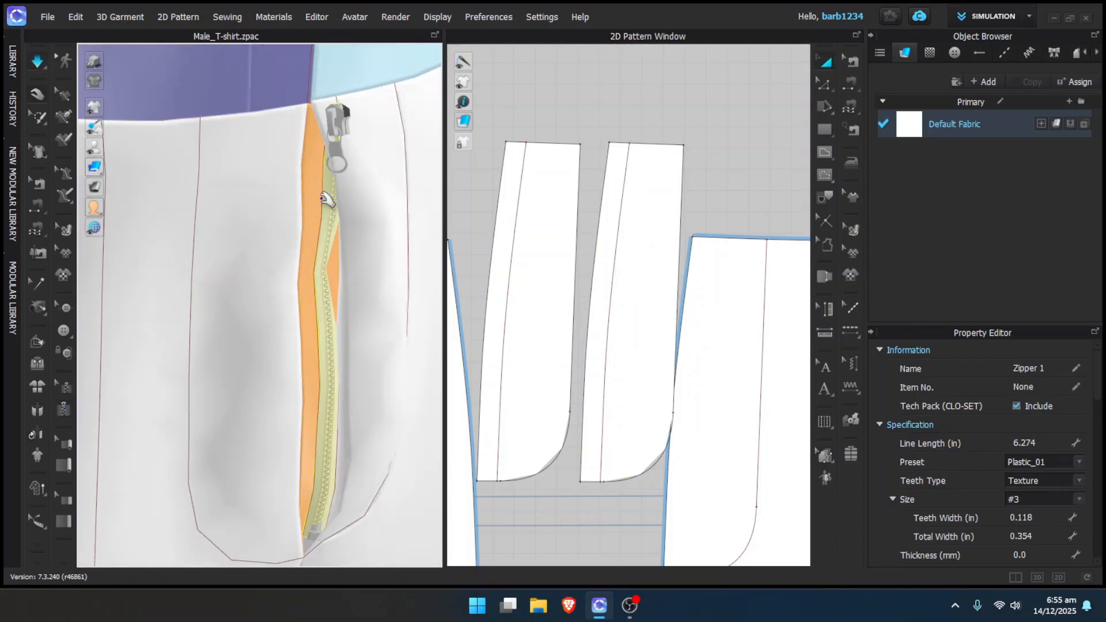
key("space")
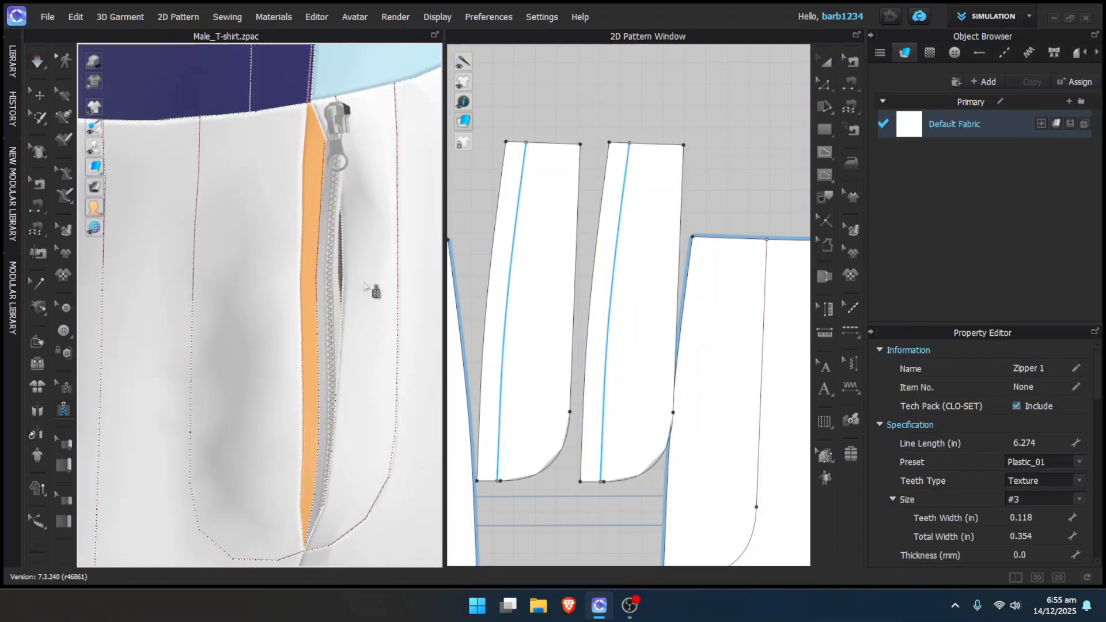
Pull the front panel covering the zipper outward and simulate so the zipper settles inside the fly opening
left_click(359, 280)
left_click_drag(379, 286, 401, 308)
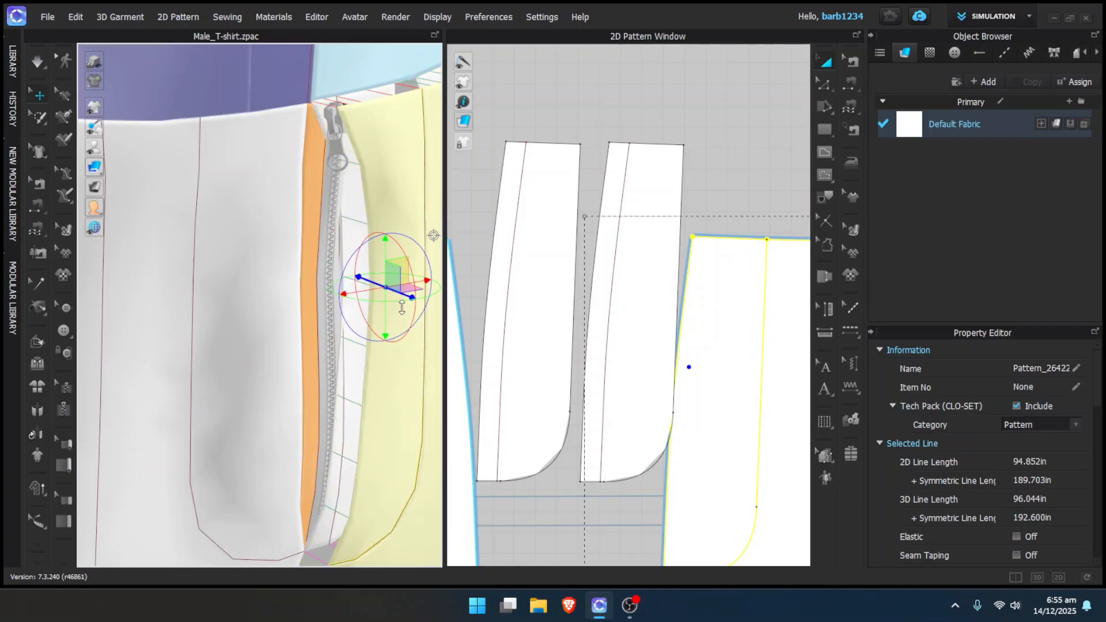
key("space")
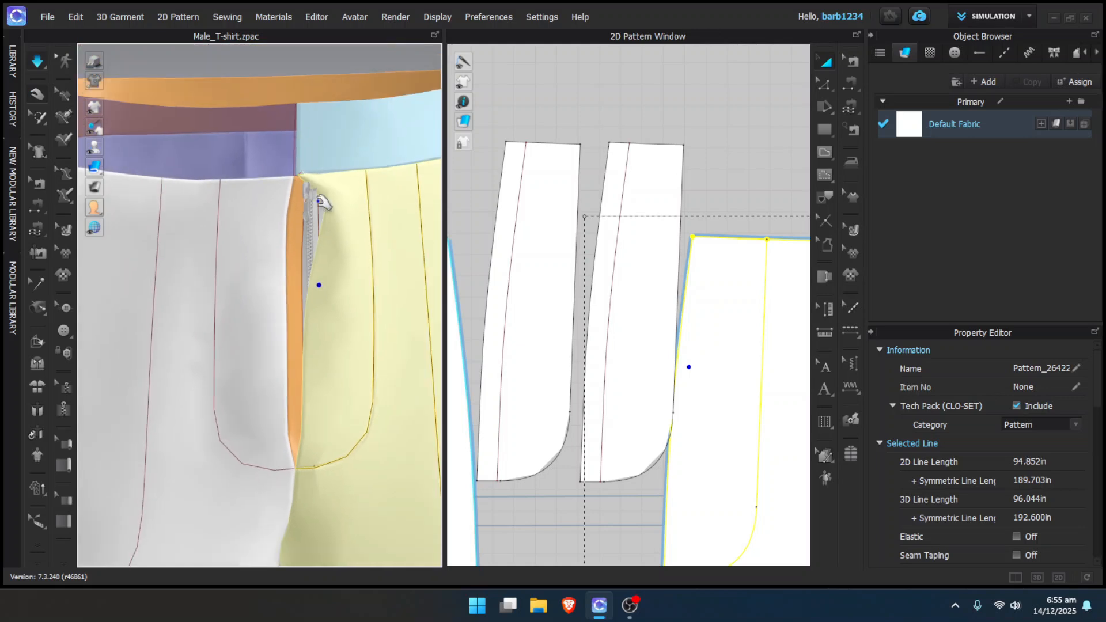
scroll(321, 206, "down", 10)
scroll(284, 277, "up", 4)
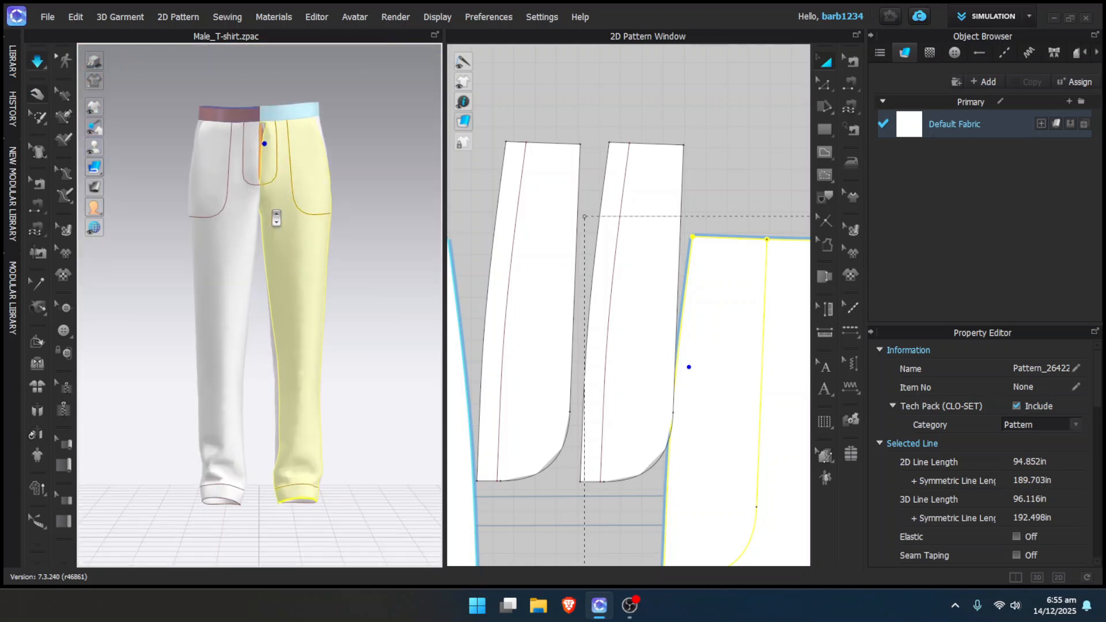
scroll(285, 278, "up", 6)
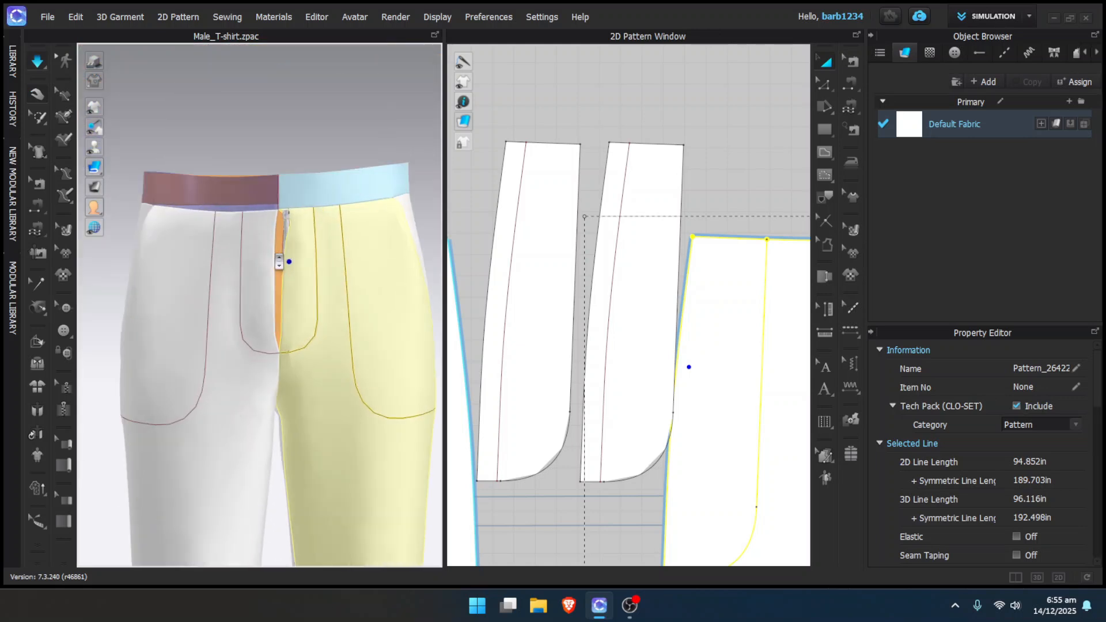
scroll(279, 261, "up", 1)
left_click_drag(278, 224, 293, 212)
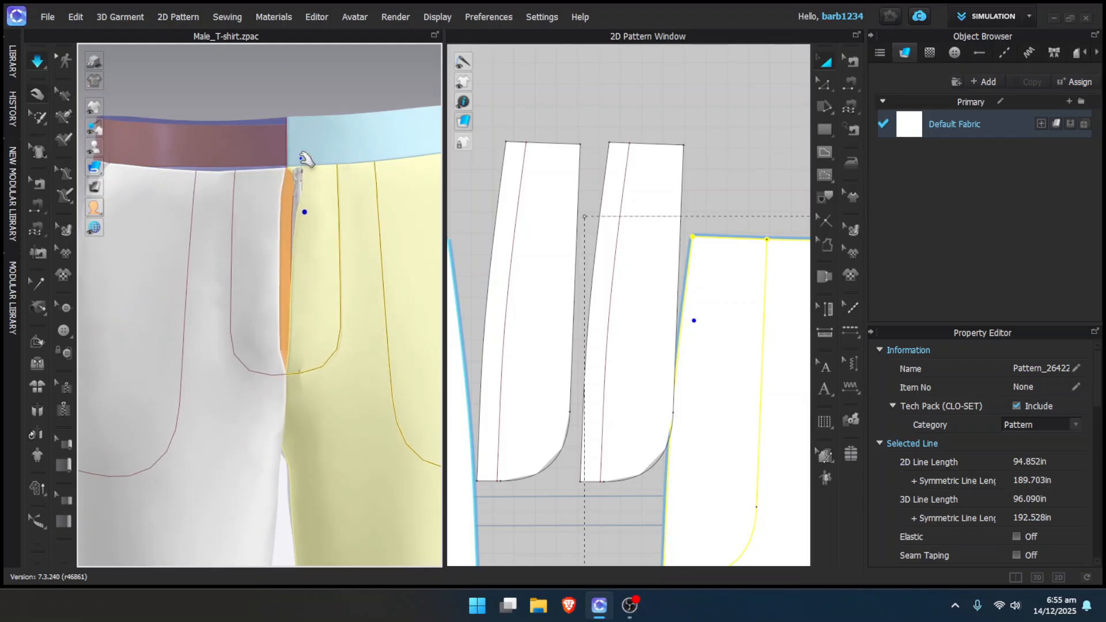
Activate the purple-brown front waistband piece
left_click(265, 146)
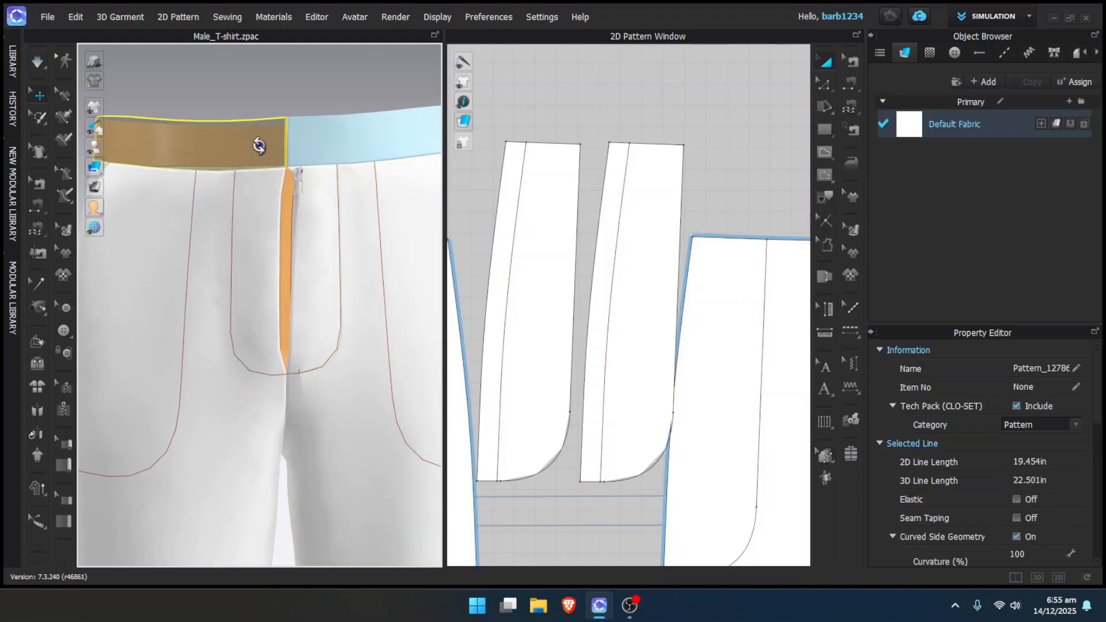
right_click(259, 146)
left_click(305, 230)
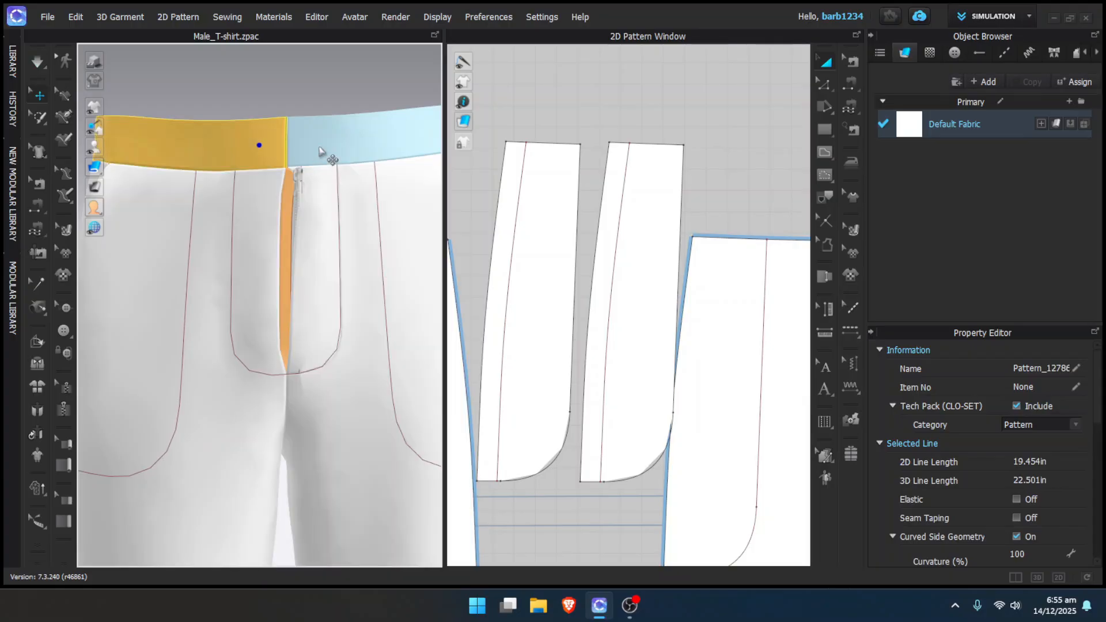
Unfreeze and strengthen the light-blue front waistband piece
right_click(319, 145)
left_click(360, 244)
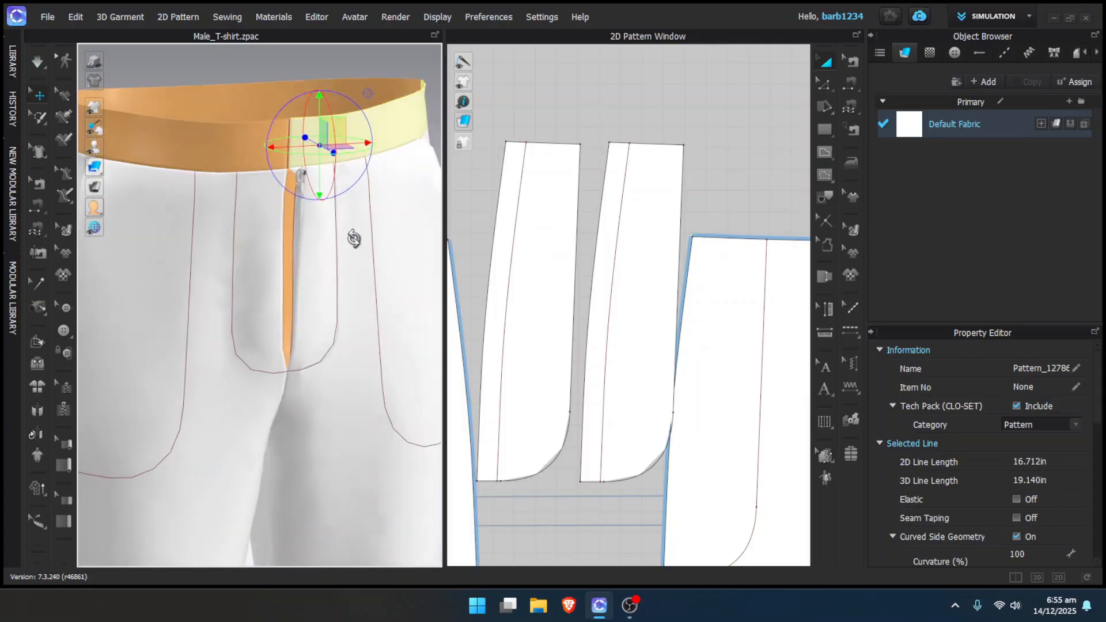
right_click(326, 154)
left_click(389, 281)
middle_click_drag(348, 211, 420, 249)
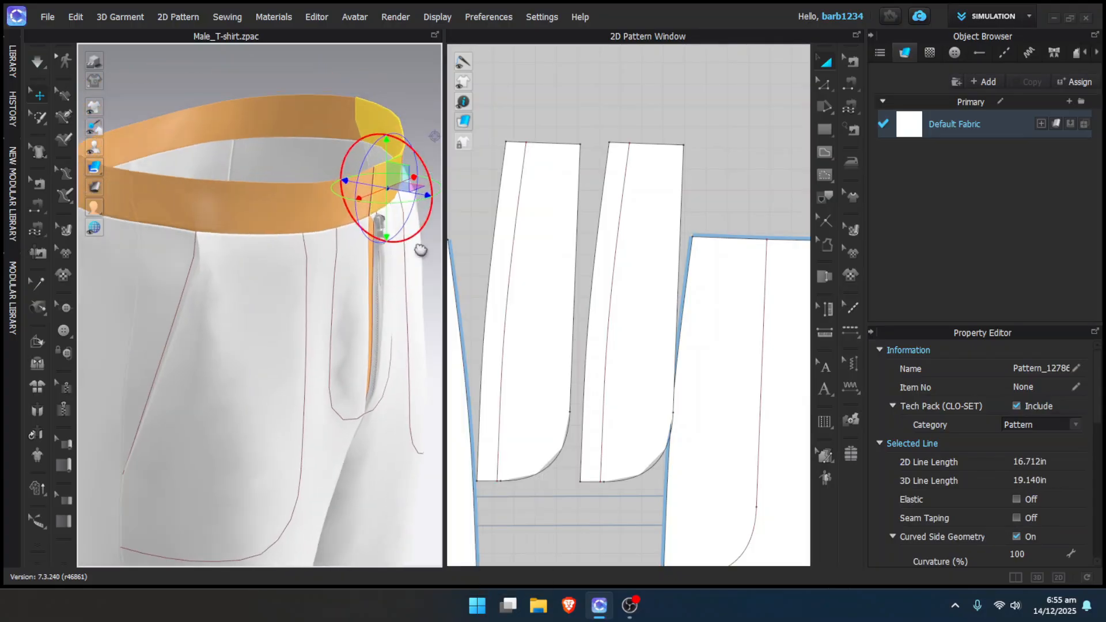
Freeze the long back waistband piece
left_click(248, 109)
right_click(249, 110)
left_click(314, 227)
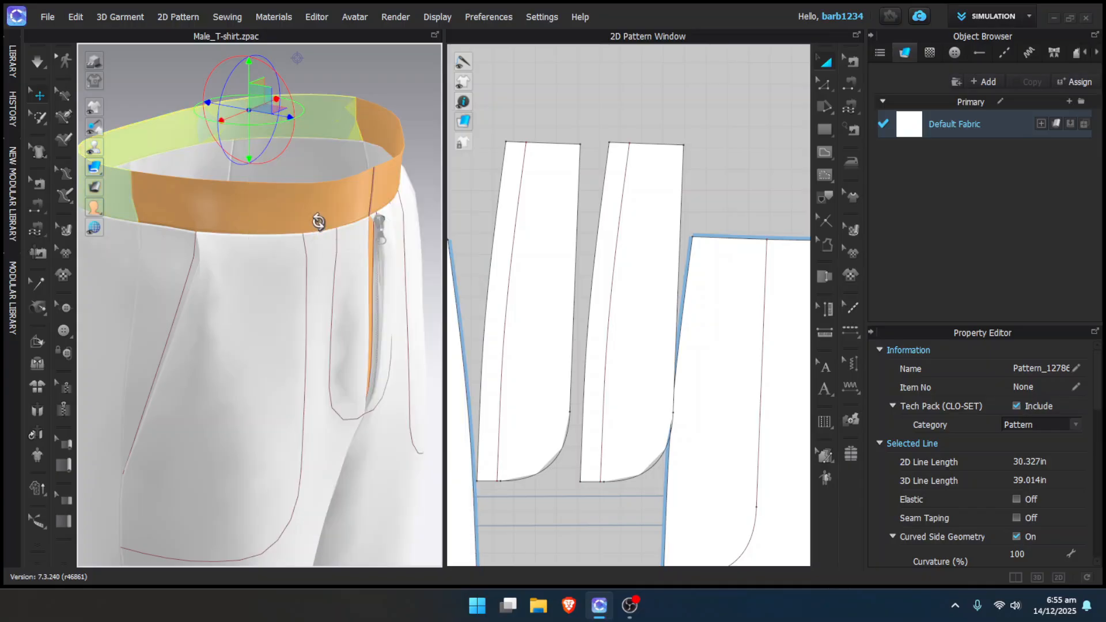
right_click_drag(317, 222, 233, 208)
middle_click_drag(231, 209, 332, 182)
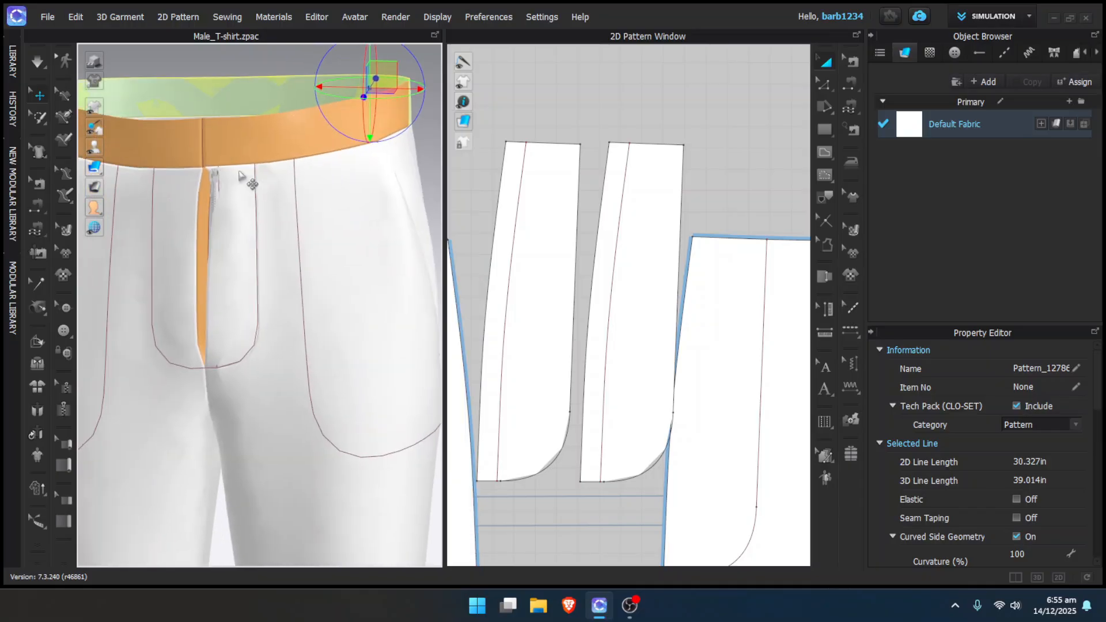
Move the front panel beside the zipper away from the fly again and simulate the garment
scroll(240, 174, "up", 3)
scroll(237, 180, "up", 4)
right_click_drag(217, 197, 353, 183)
left_click(348, 185)
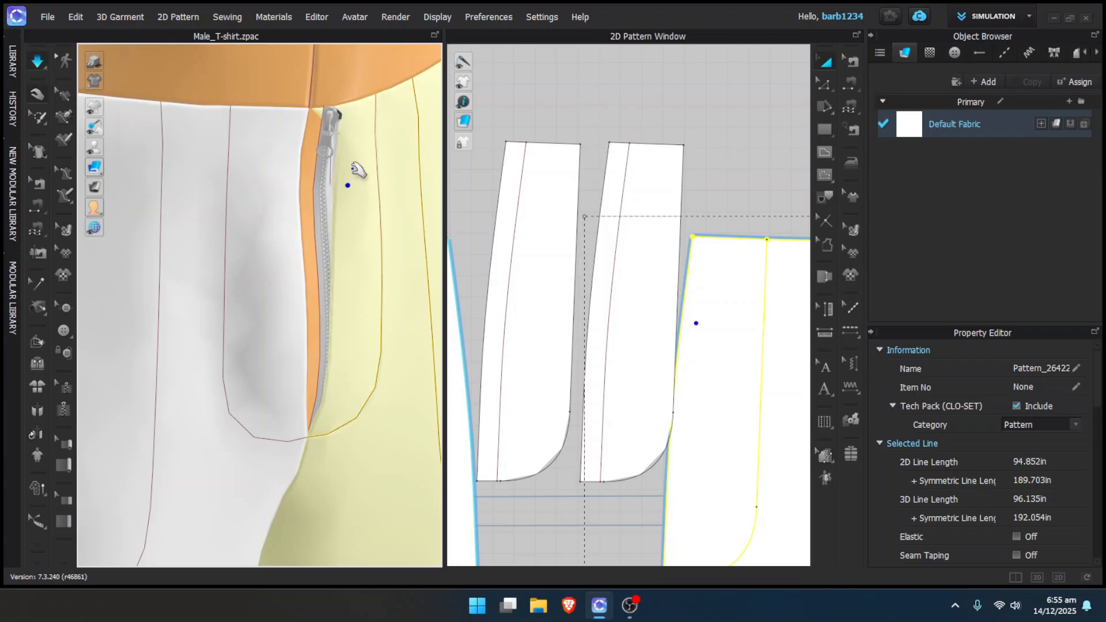
key("w")
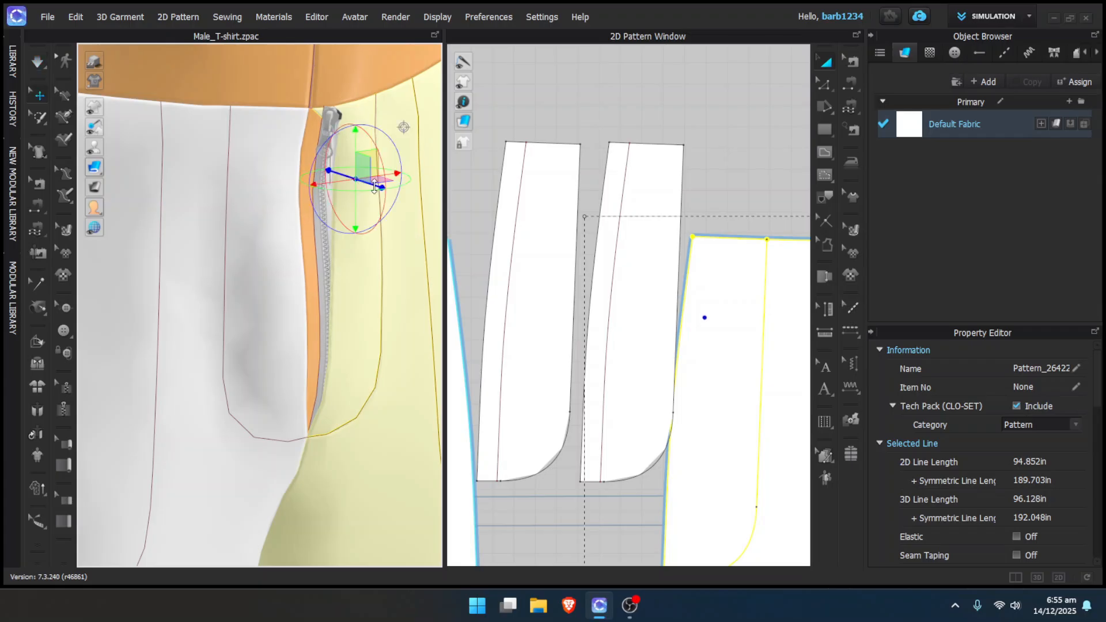
left_click_drag(374, 186, 404, 204)
key("q")
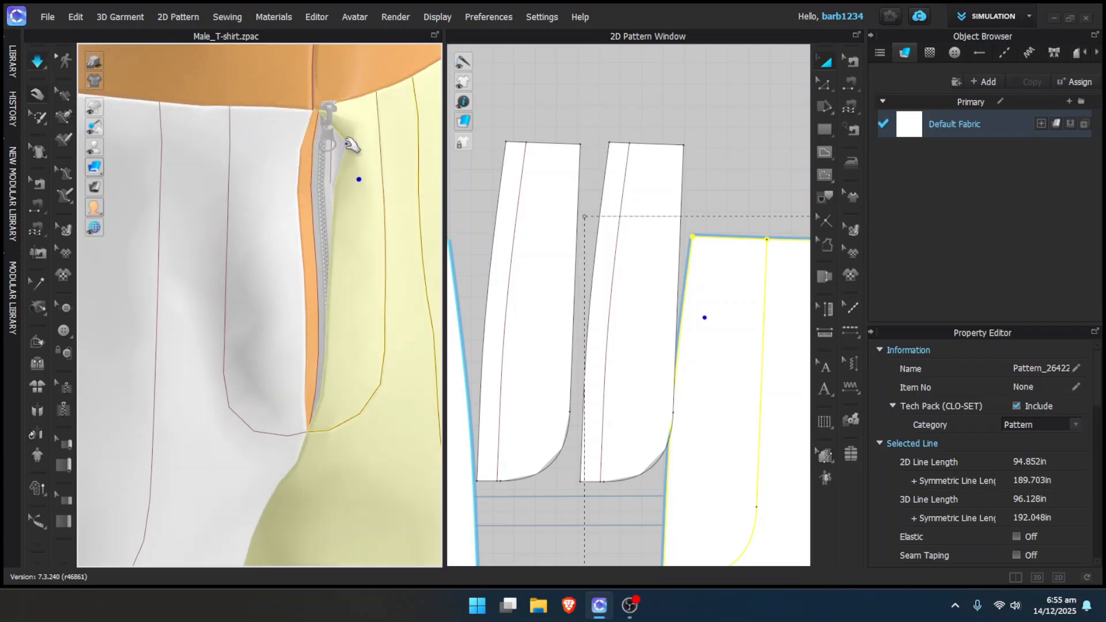
right_click_drag(327, 140, 351, 123)
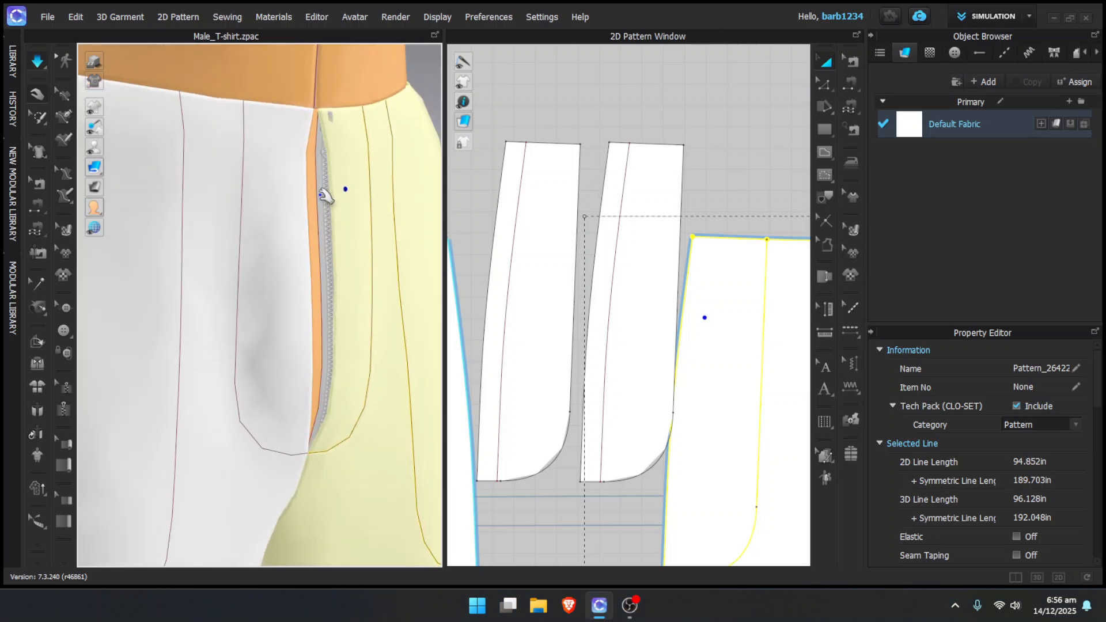
Examine the zipper's teeth material properties and its top end at the waistband
left_click(324, 196)
scroll(983, 456, "down", 10)
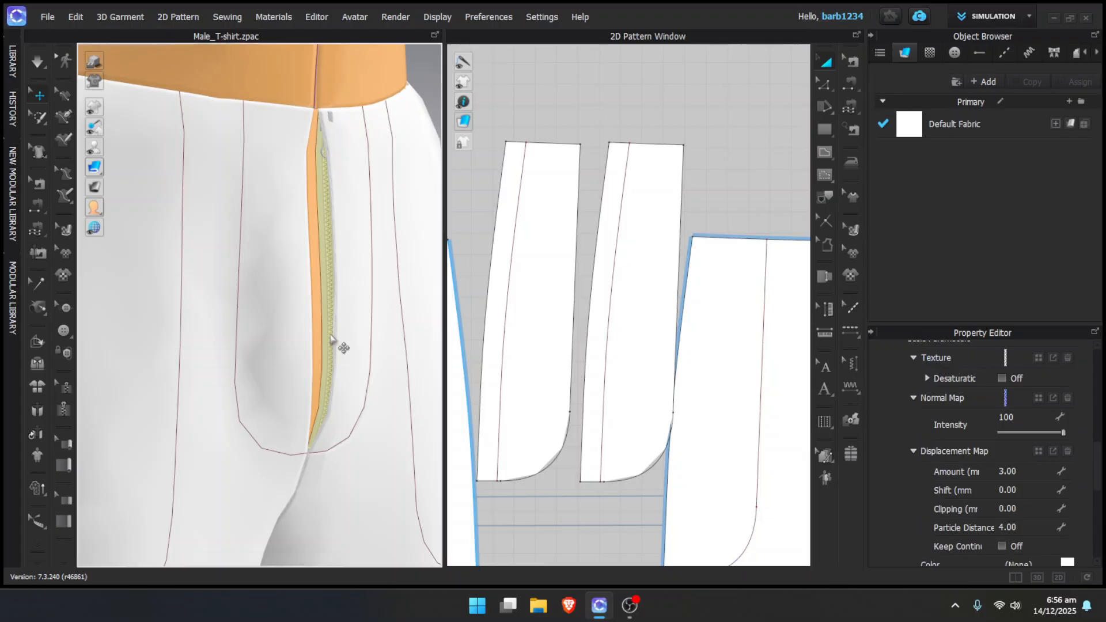
scroll(965, 505, "down", 4)
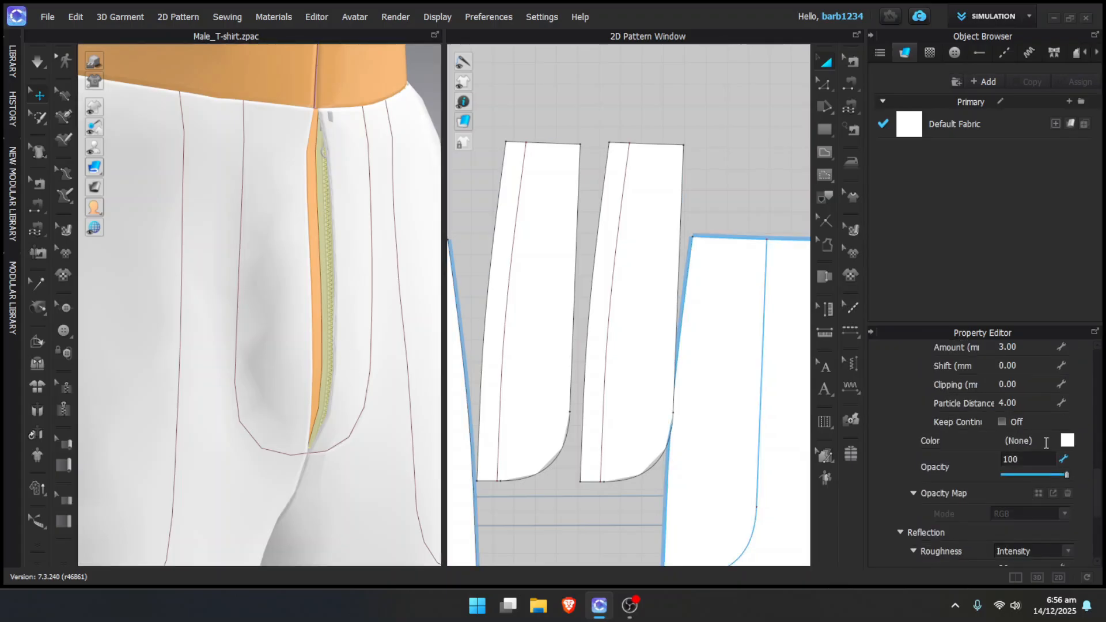
scroll(1044, 417, "up", 7)
scroll(300, 152, "down", 2)
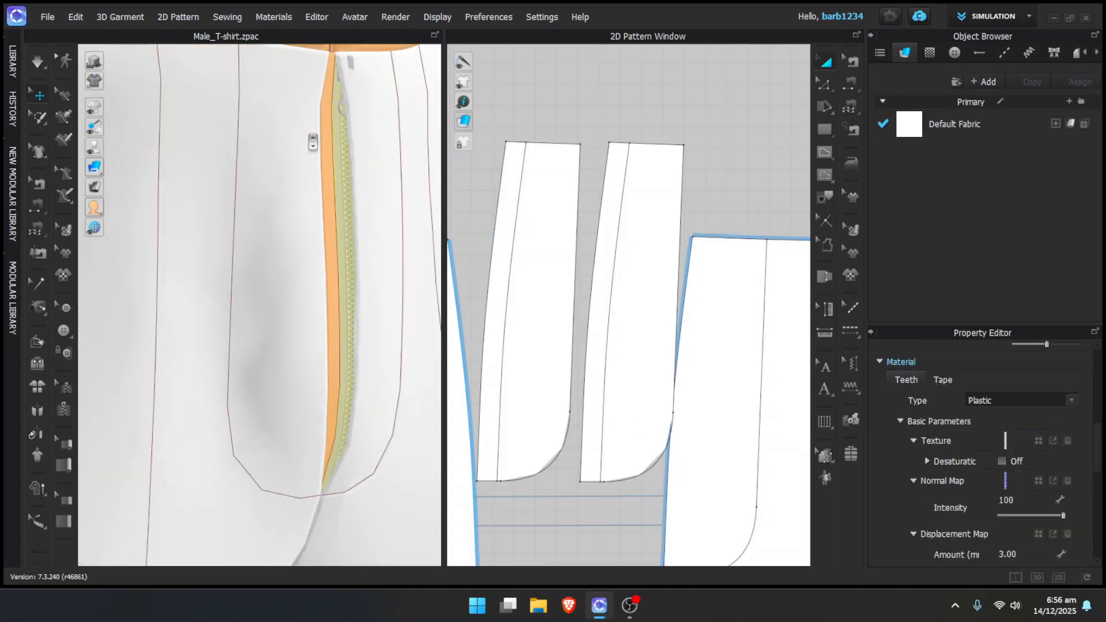
middle_click_drag(300, 151, 262, 331)
scroll(266, 316, "down", 5)
middle_click_drag(345, 266, 302, 302)
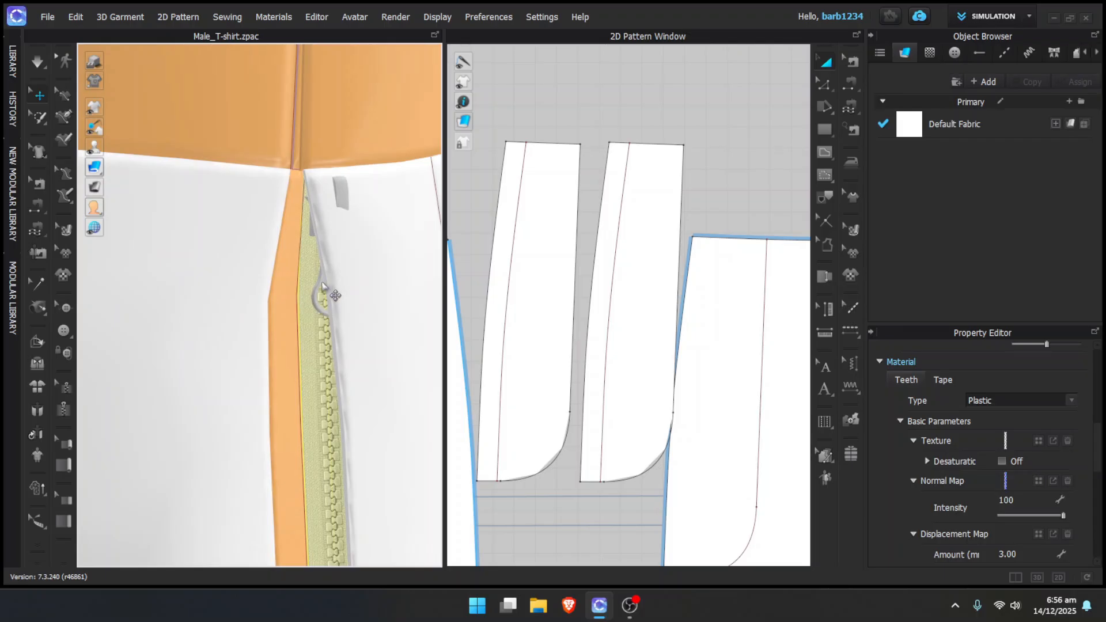
Set the gauge percentage of the zipper's slider to 60
left_click(322, 286)
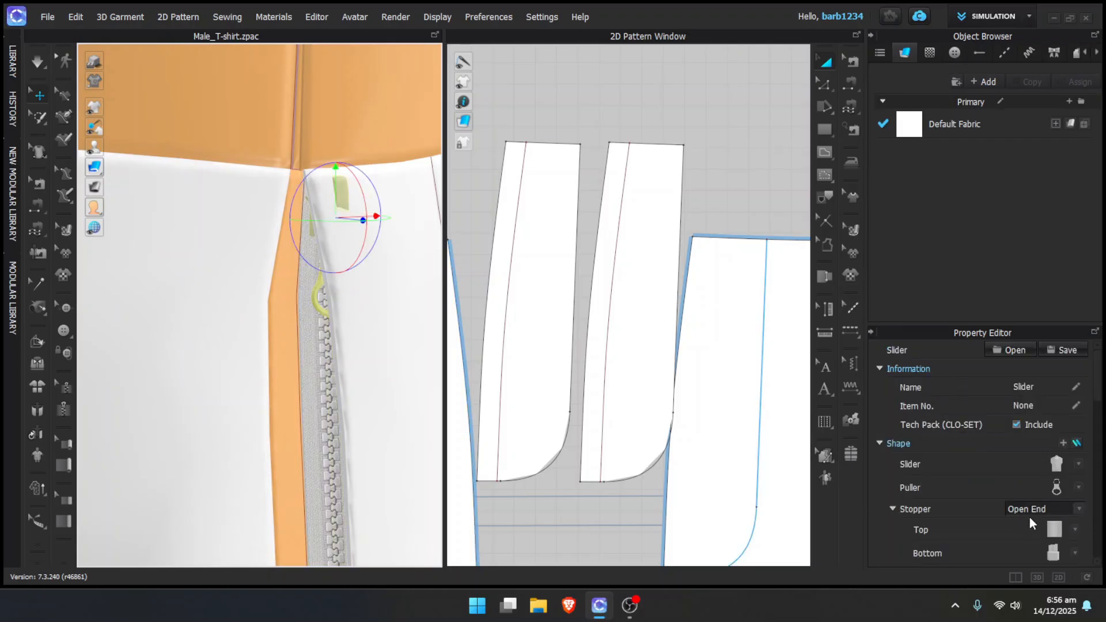
scroll(1031, 512, "down", 4)
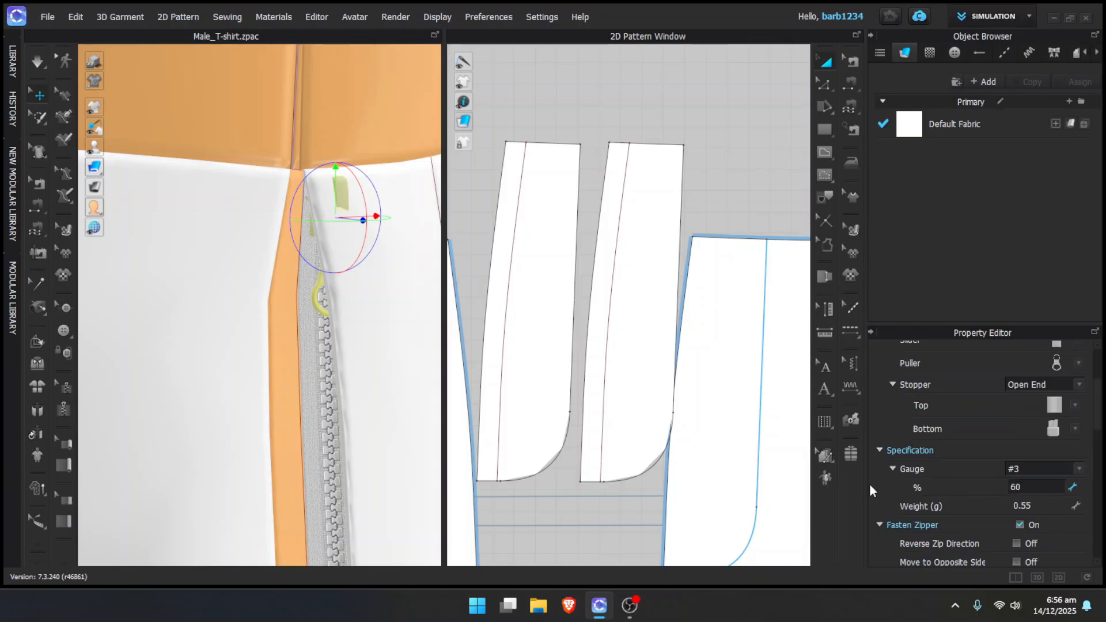
key("Return")
right_click_drag(349, 322, 380, 307)
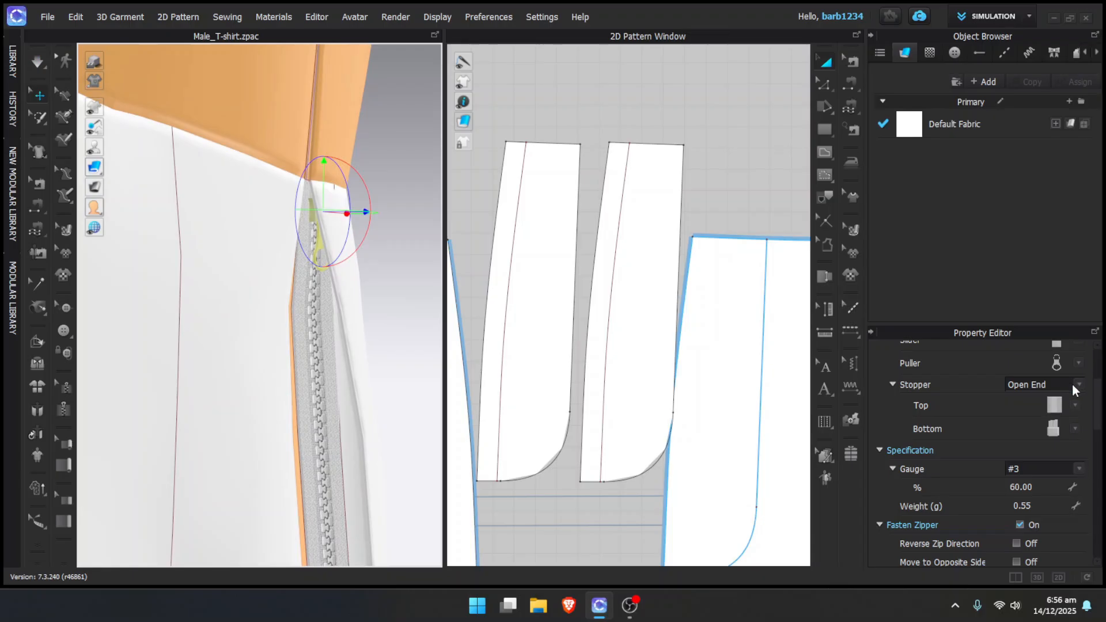
Give the zipper a slim tapered puller and a narrow-topped slider shape, and simulate
left_click(1077, 363)
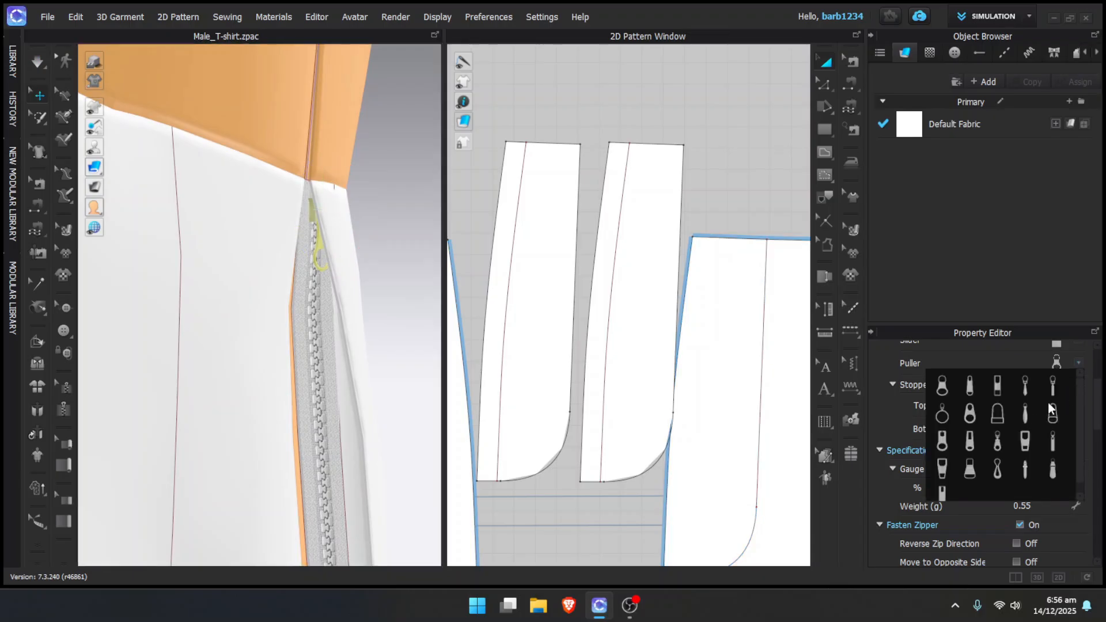
left_click(1025, 416)
scroll(1070, 362, "up", 2)
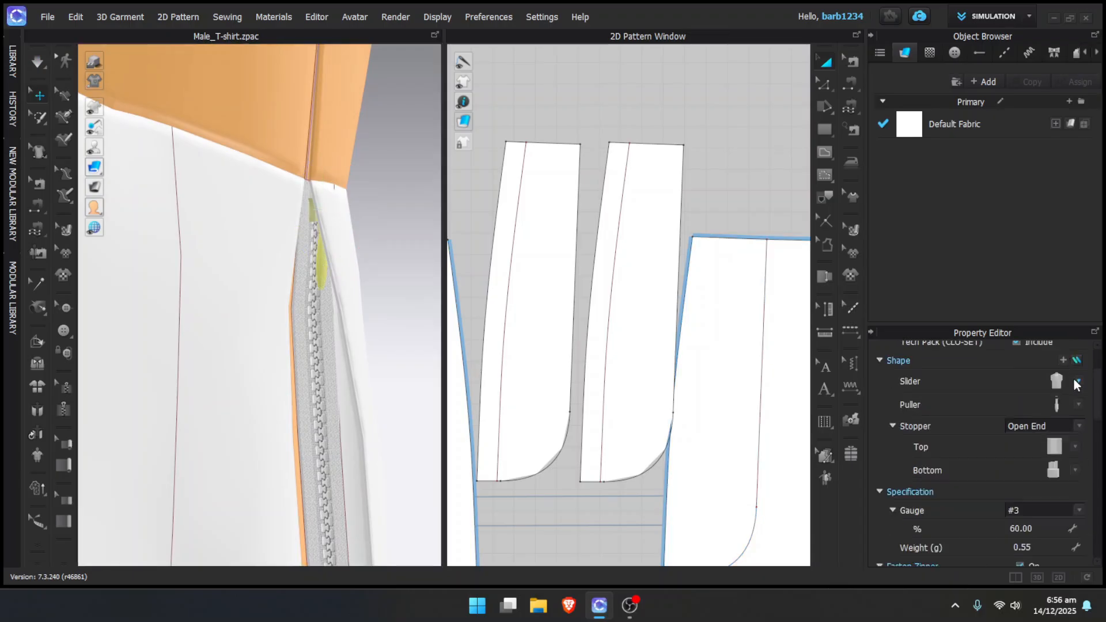
left_click(1077, 381)
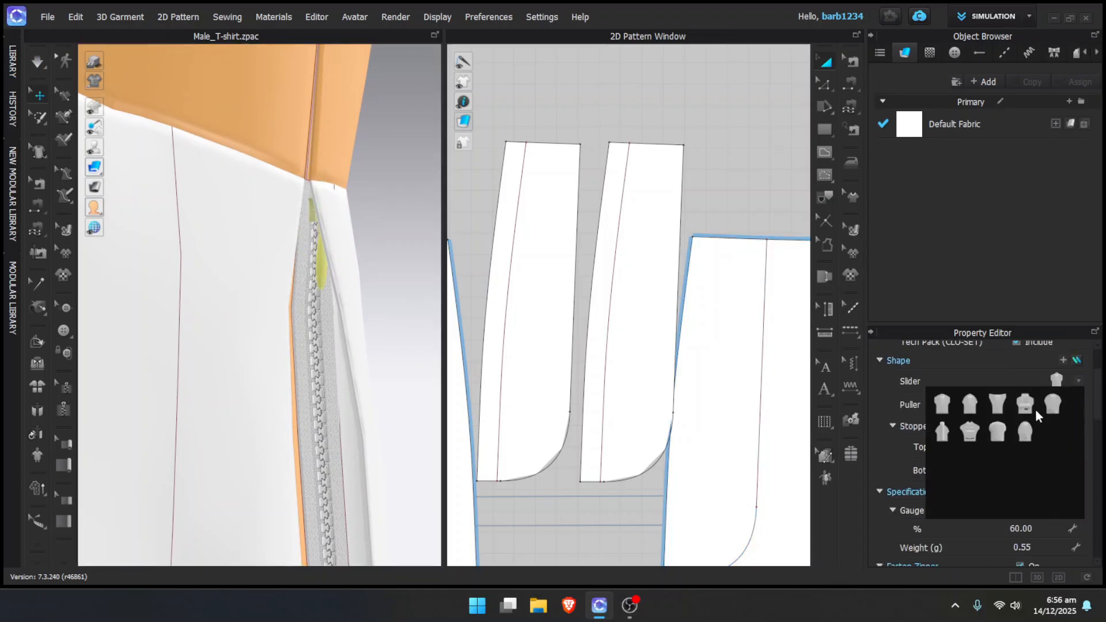
left_click(944, 432)
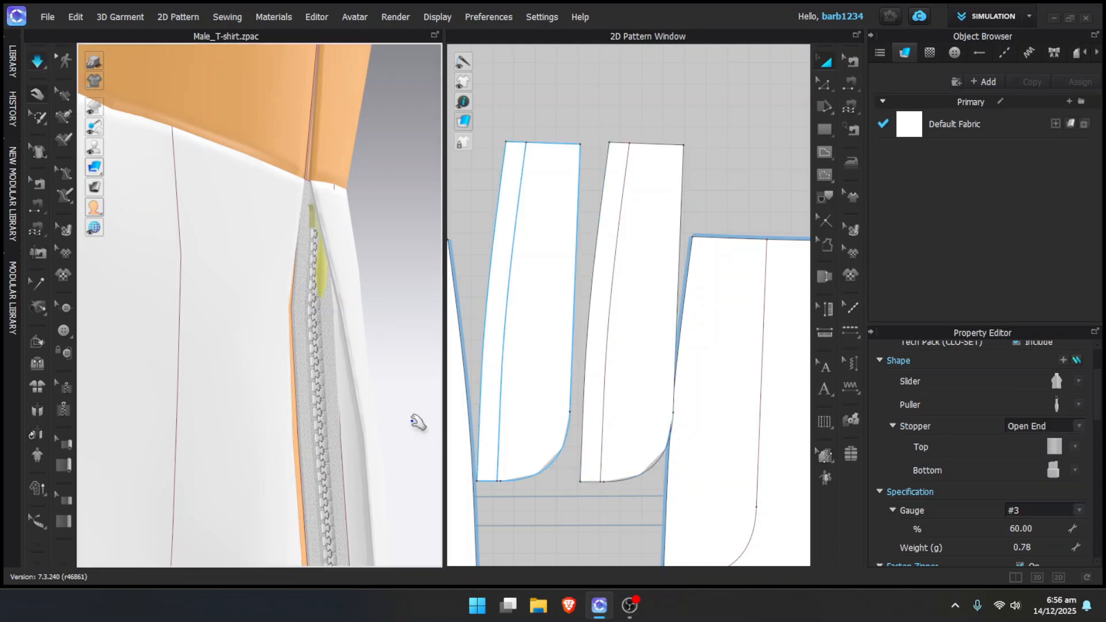
right_click_drag(342, 388, 315, 401)
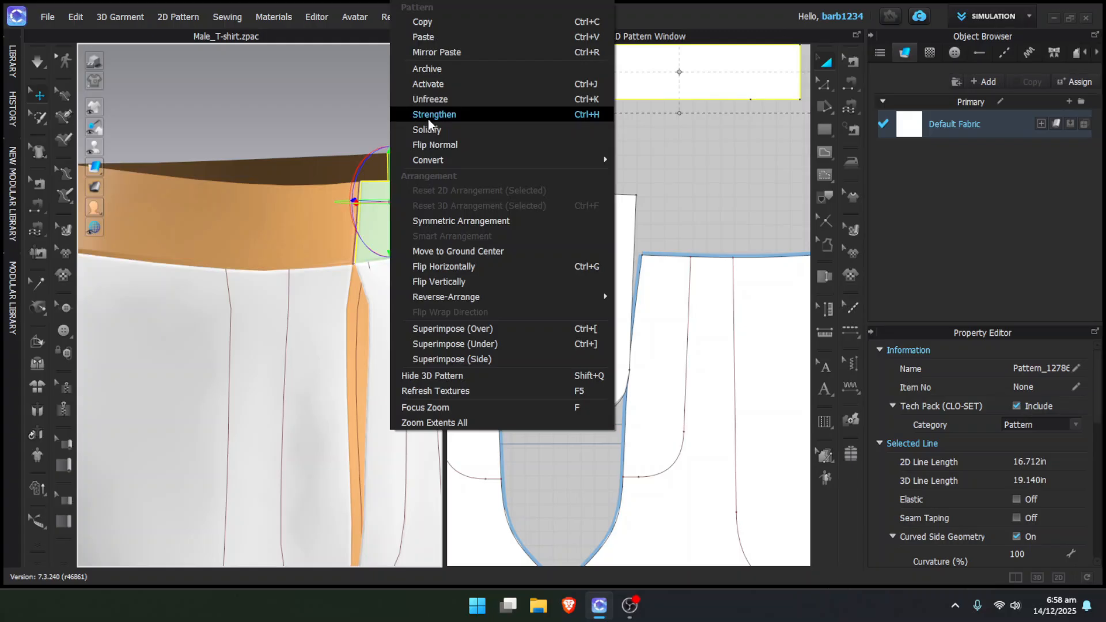
Strengthen and unfreeze the front waistband piece above the fly opening
left_click(429, 113)
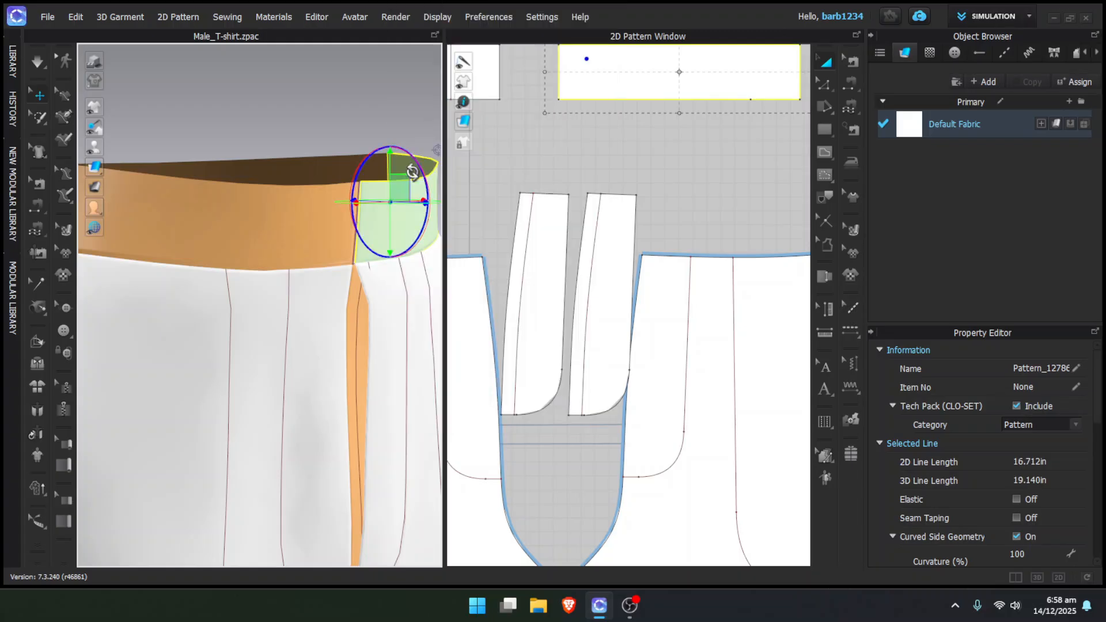
right_click(402, 199)
left_click(444, 100)
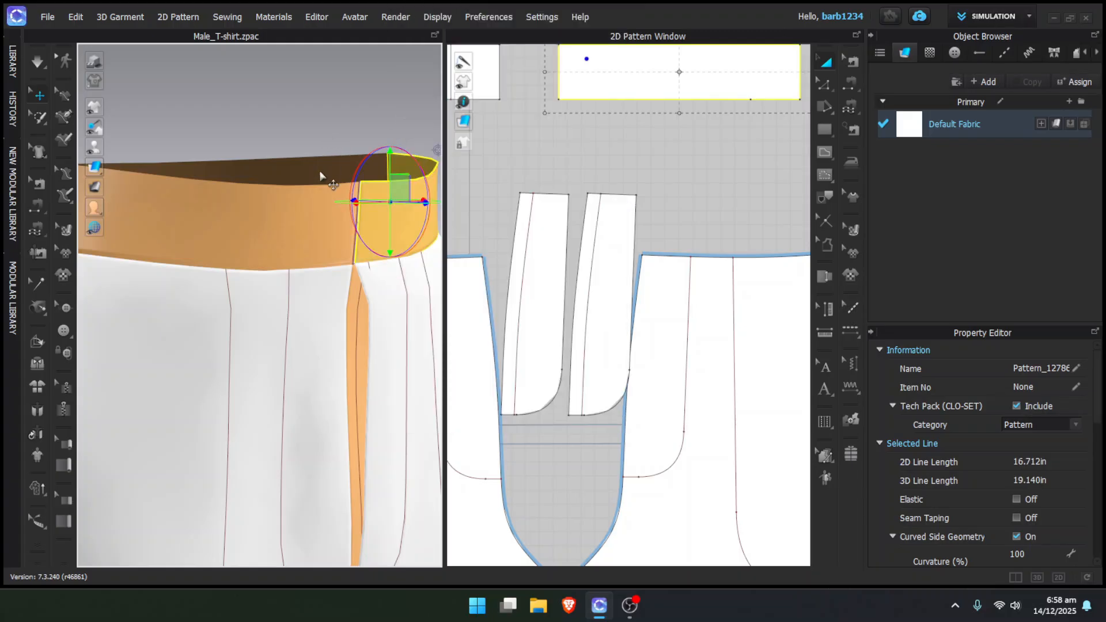
Freeze the back waistband piece behind the fly
left_click(319, 171)
right_click(319, 172)
left_click(370, 283)
scroll(284, 251, "down", 2)
middle_click_drag(304, 291, 284, 227)
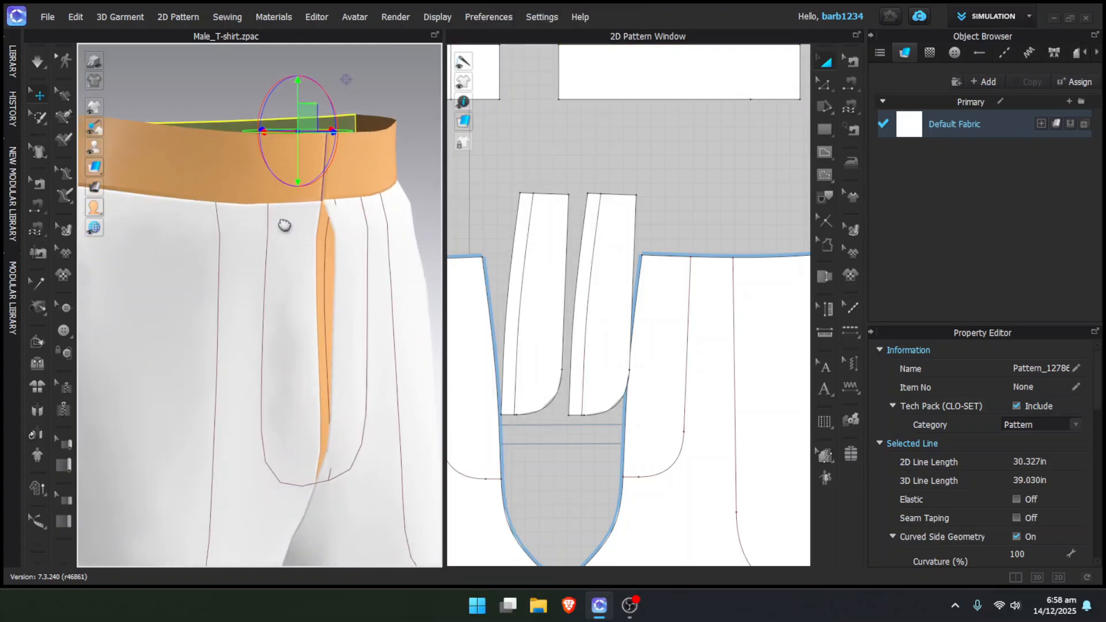
Sew the offset internal lines of the two fly pieces together with Segment Sewing and simulate
left_click(708, 156)
left_click(850, 83)
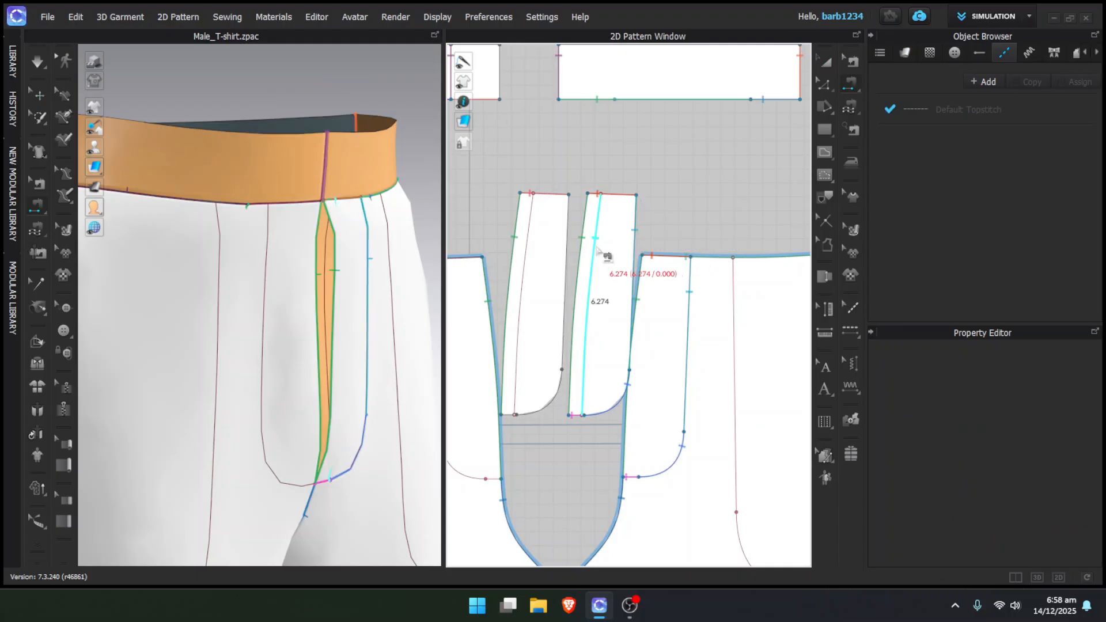
left_click(528, 249)
key("space")
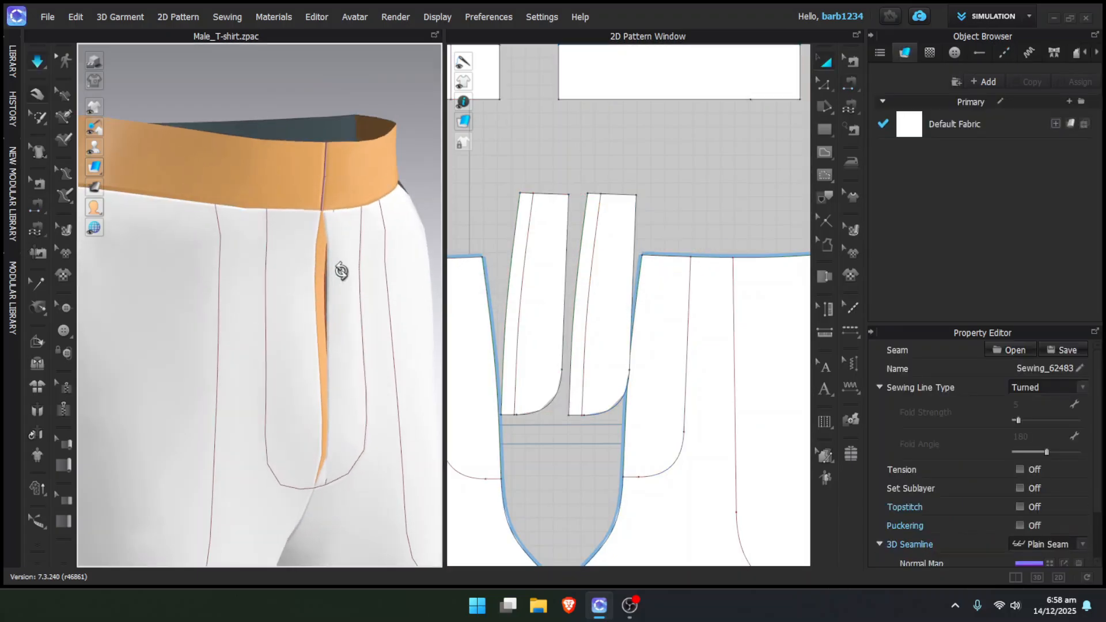
right_click_drag(341, 271, 296, 245)
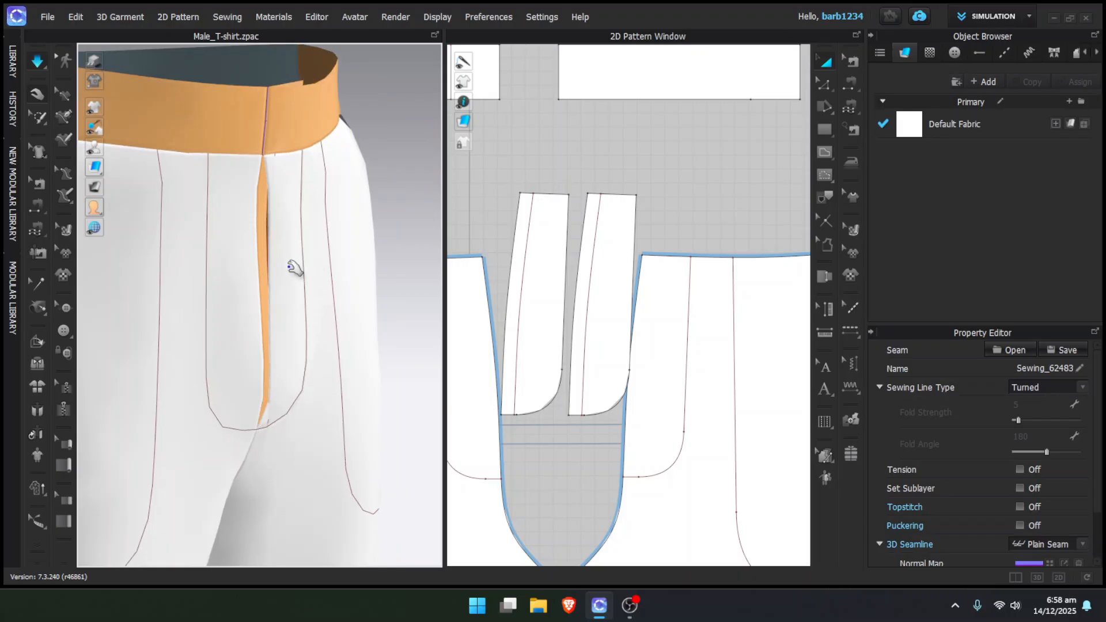
Move the front trouser panel beside the fly opening slightly sideways in 3D and simulate the garment
left_click(294, 266)
key("space")
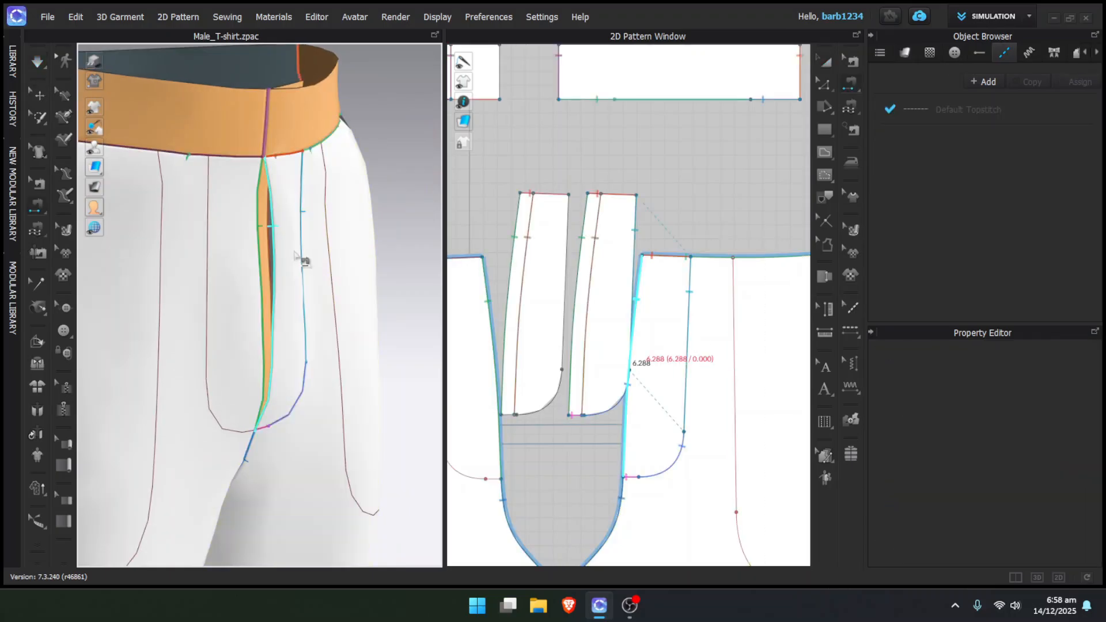
key("q")
left_click(293, 250)
right_click_drag(319, 257, 325, 263)
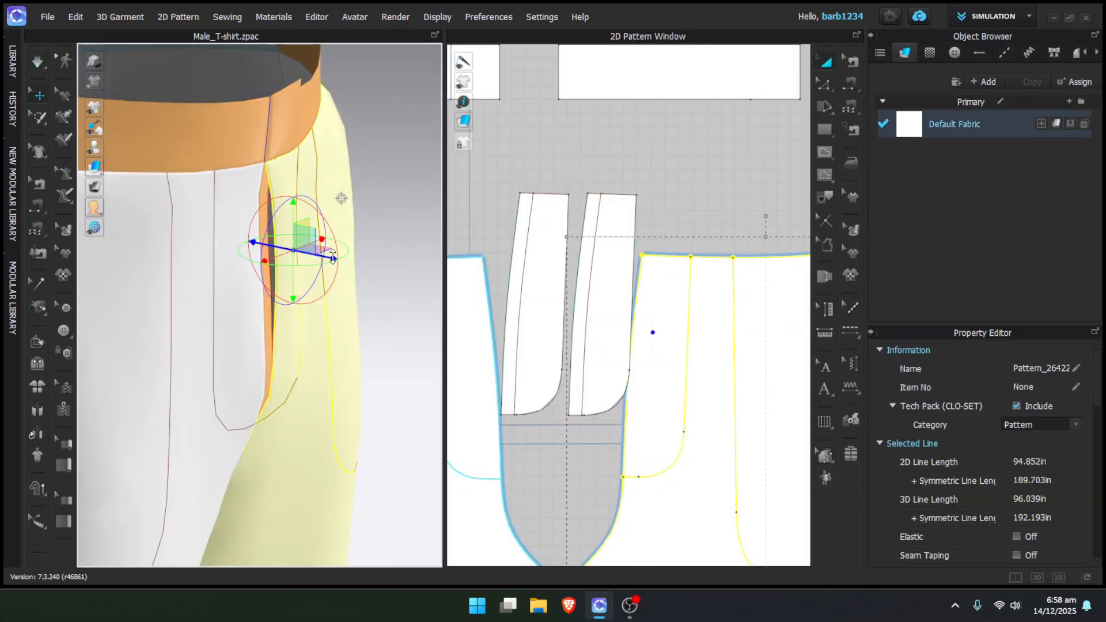
left_click_drag(333, 258, 341, 261)
key("space")
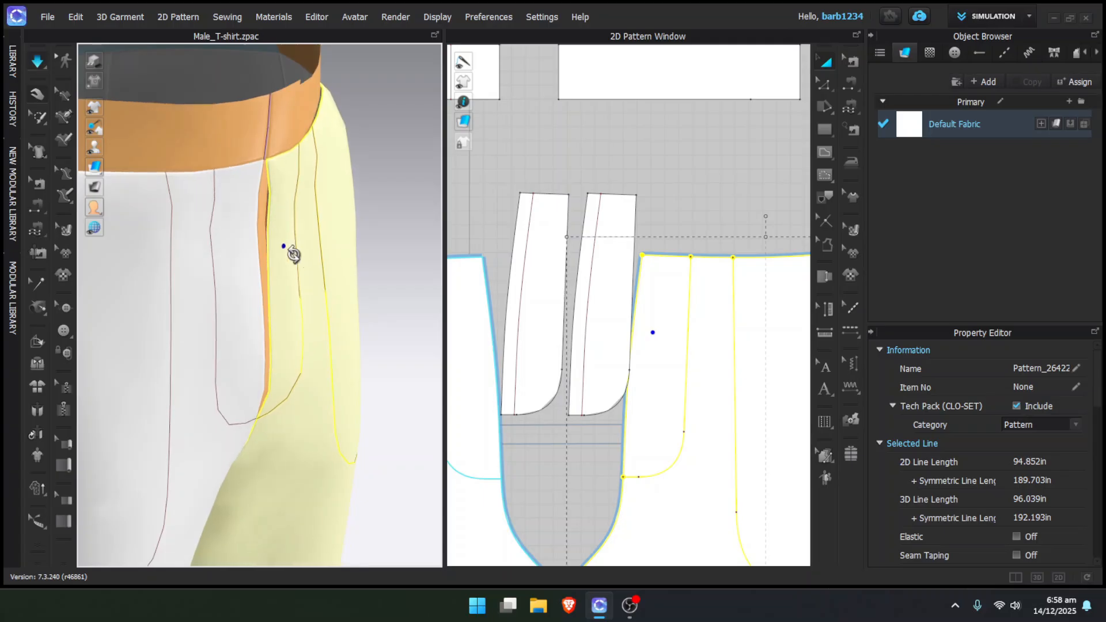
Stop the simulation and hide the strengthened fly piece in 3D as seen from inside the trousers
right_click_drag(309, 271, 528, 327)
right_click_drag(311, 300, 323, 302)
key("space")
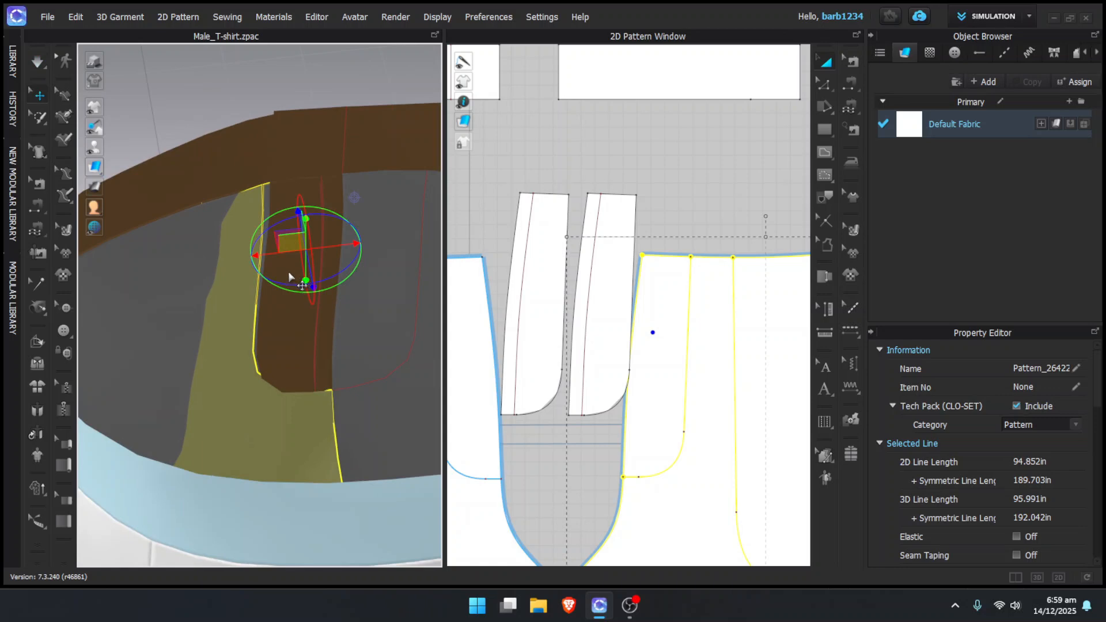
left_click(290, 277)
right_click(290, 276)
left_click(358, 389)
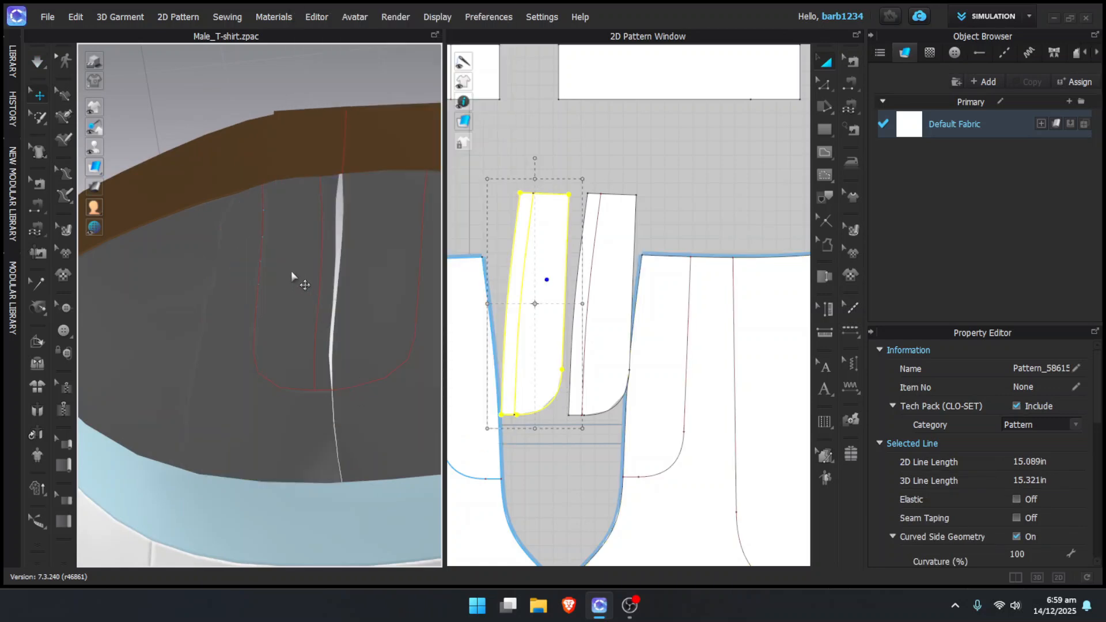
Flip the normal of the other fly piece from inside the trousers, simulate, and show the hidden fly piece again
left_click(291, 270)
mouse_move(301, 267)
right_mouse_down()
mouse_move(395, 272)
mouse_move(311, 271)
right_mouse_up()
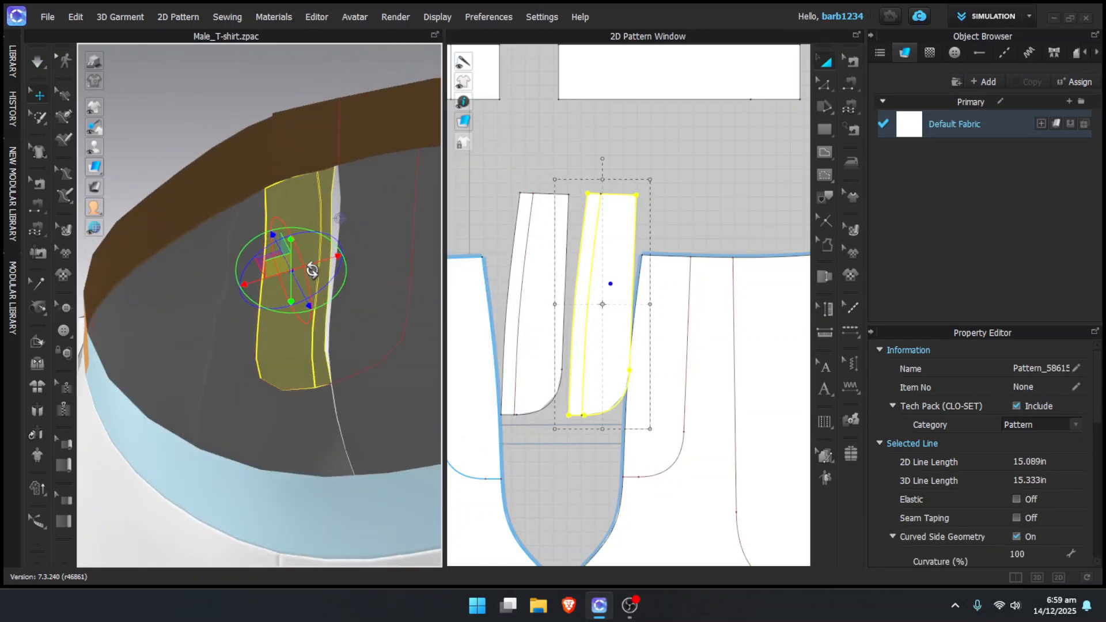
right_click(305, 268)
left_click(356, 162)
scroll(314, 278, "up", 1)
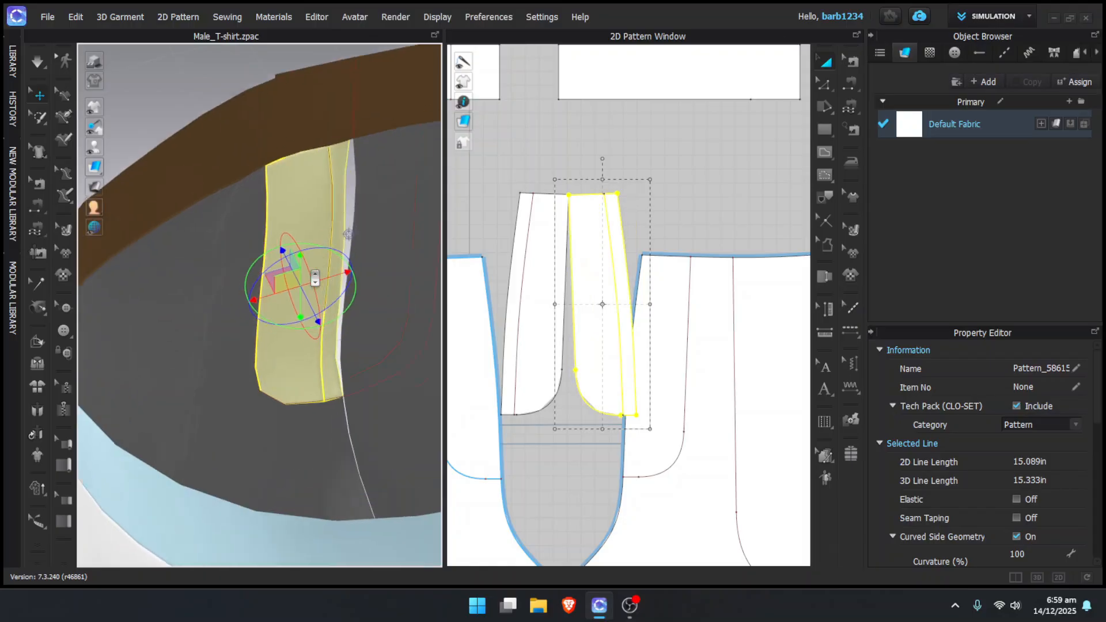
scroll(315, 279, "up", 2)
key("space")
right_click_drag(299, 272, 298, 271)
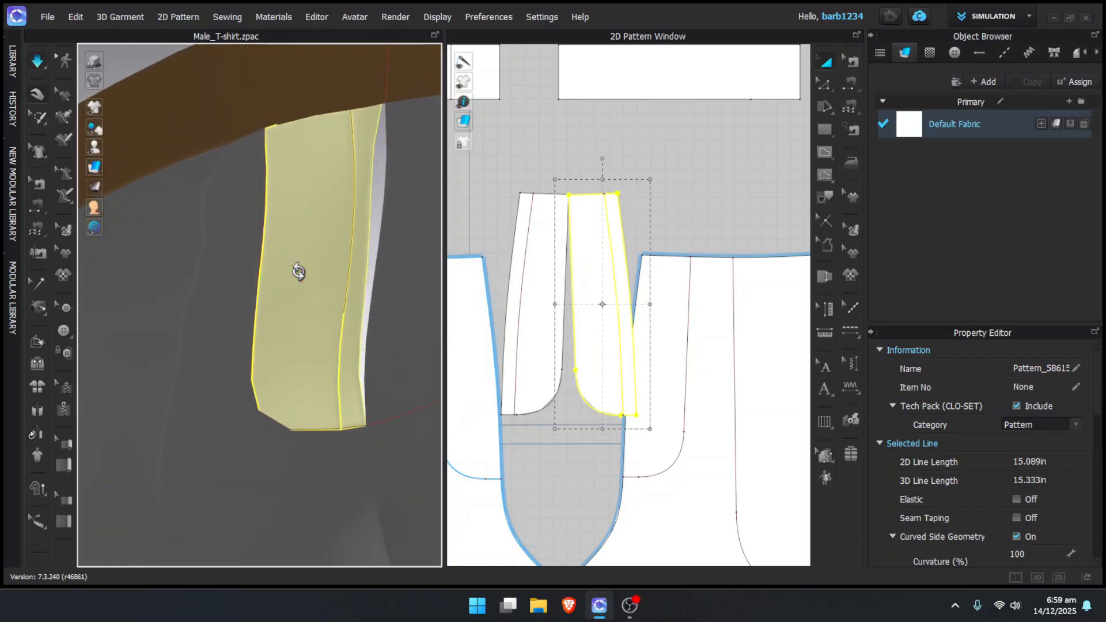
key("space")
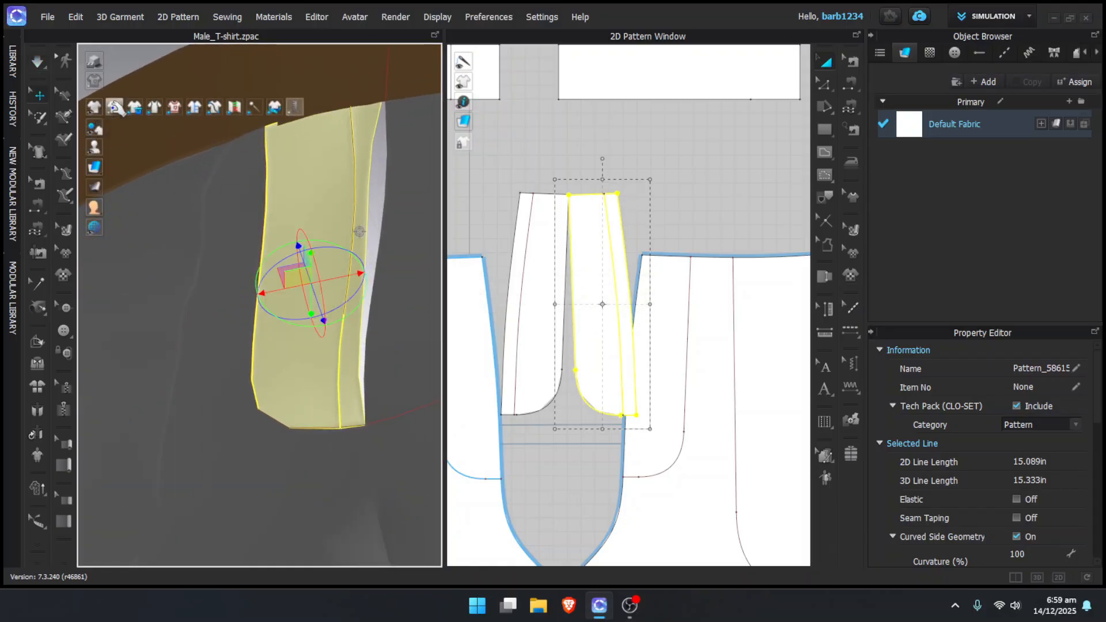
key("ctrl+z")
Extend the centre-front edge of the front waistband half without an internal line by 5.371 in using Offset Pattern Outline
scroll(264, 204, "down", 1)
right_click_drag(280, 217, 564, 207)
scroll(301, 187, "down", 2)
middle_click_drag(301, 188, 308, 203)
right_click_drag(308, 202, 294, 190)
scroll(293, 192, "up", 1)
middle_click_drag(294, 209, 307, 338)
middle_click_drag(604, 256, 646, 453)
middle_click_drag(610, 313, 620, 352)
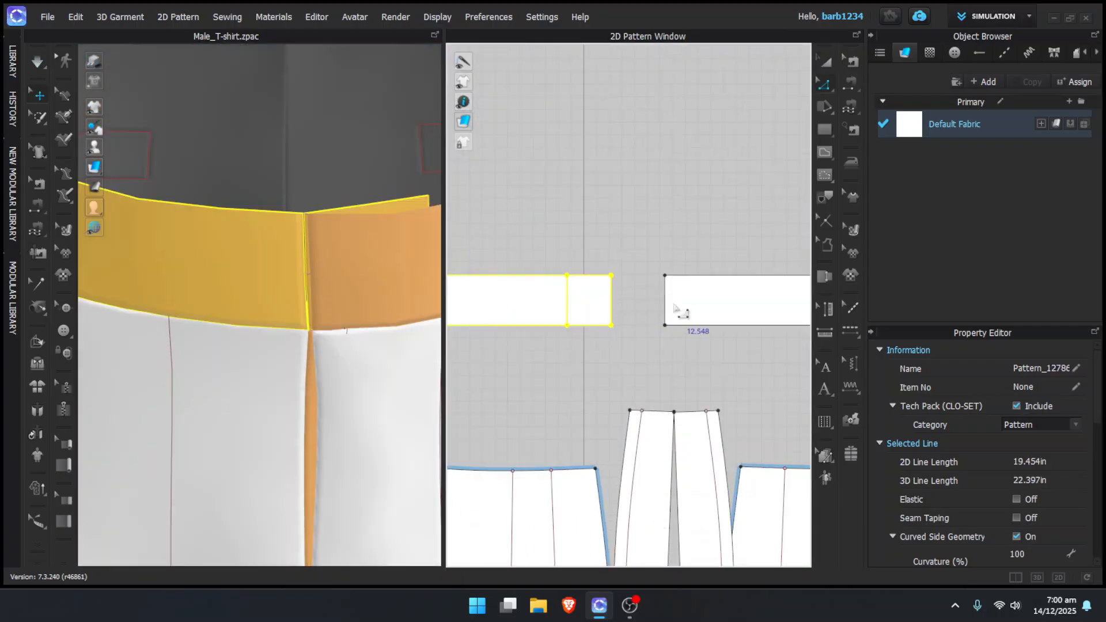
left_click(666, 307)
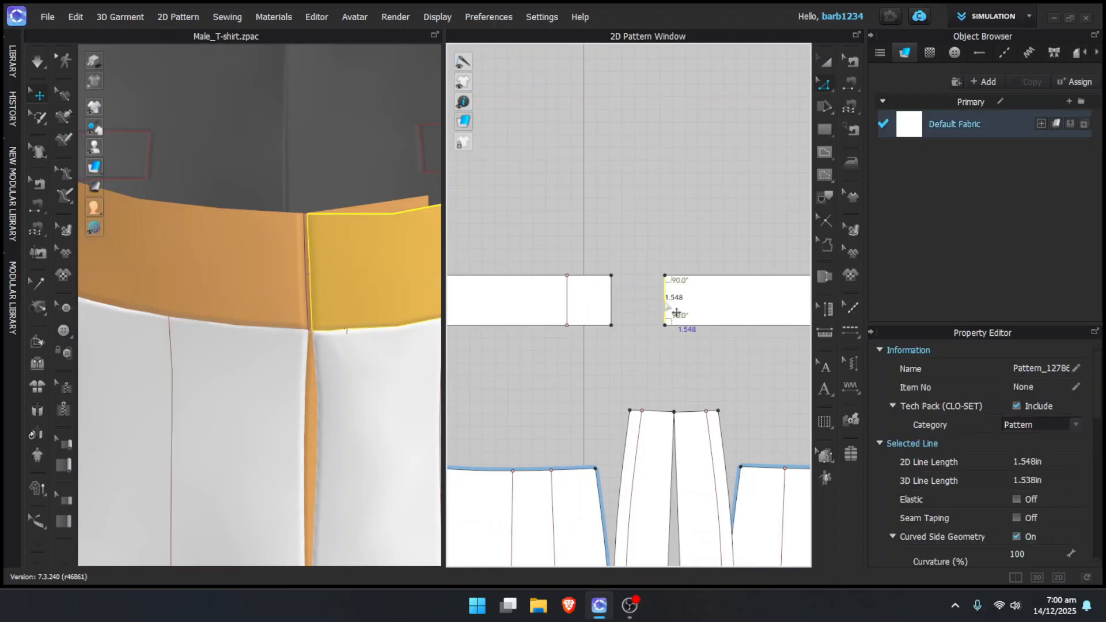
right_click(666, 308)
left_click(732, 448)
left_click_drag(615, 128, 344, 121)
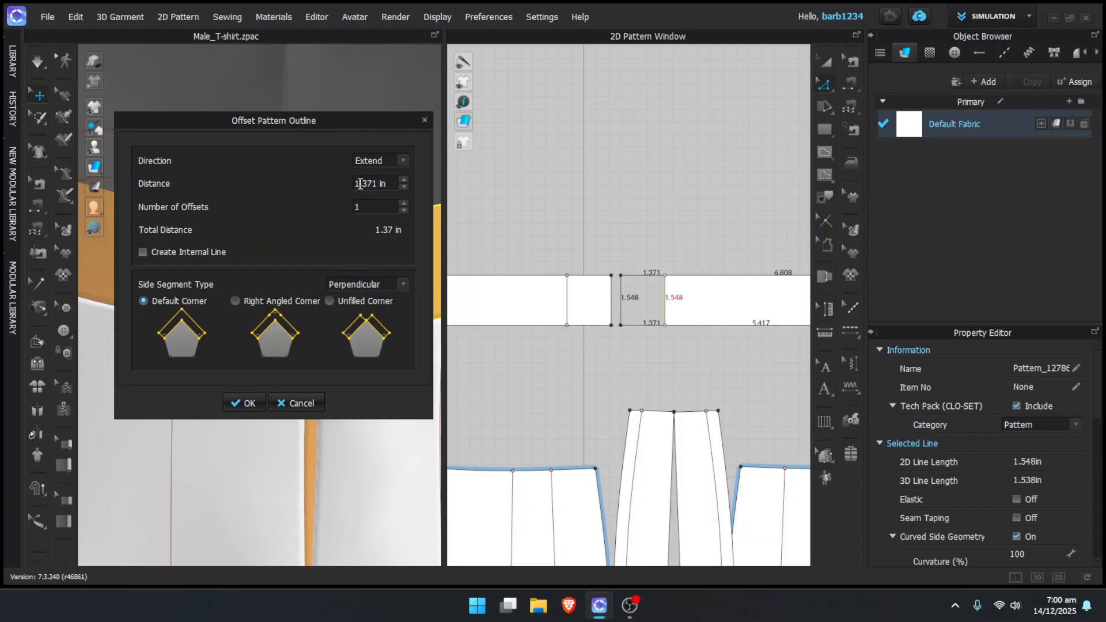
key("BackSpace")
type("5")
left_click(249, 402)
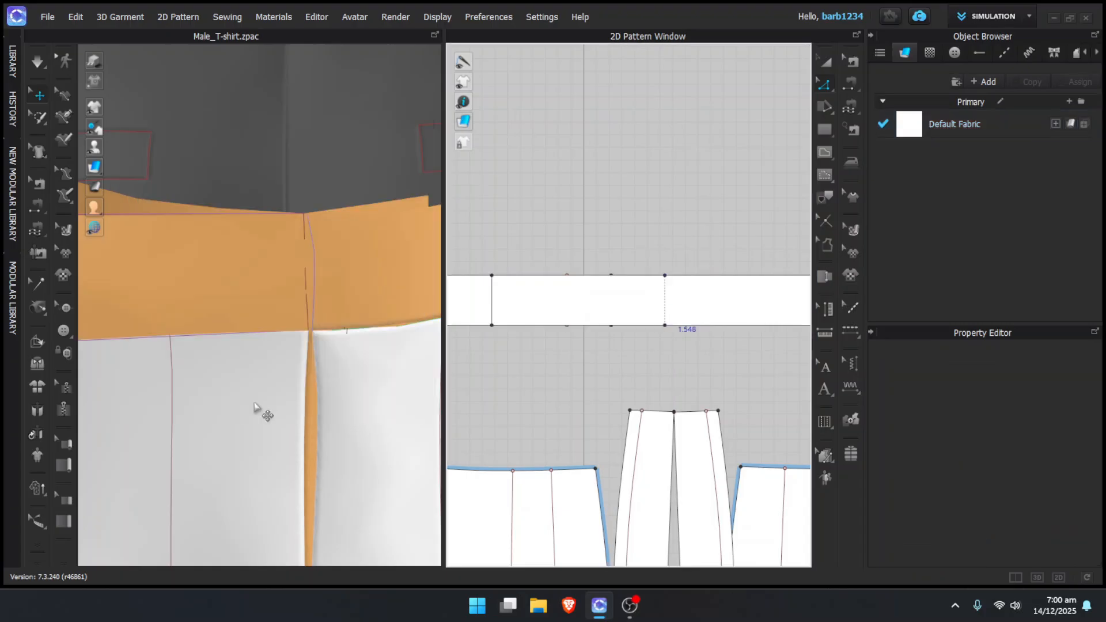
Move the extended waistband piece above the other front waistband half in the 2D pattern layout
right_click_drag(262, 270, 383, 257)
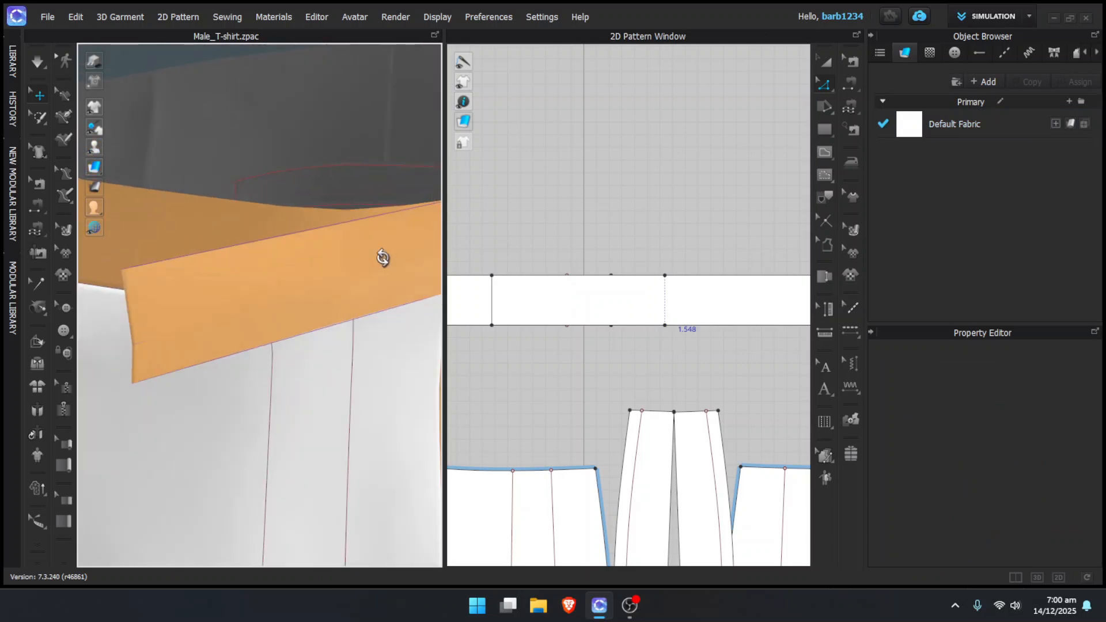
key("a")
left_click(689, 298)
left_click_drag(689, 298, 693, 222)
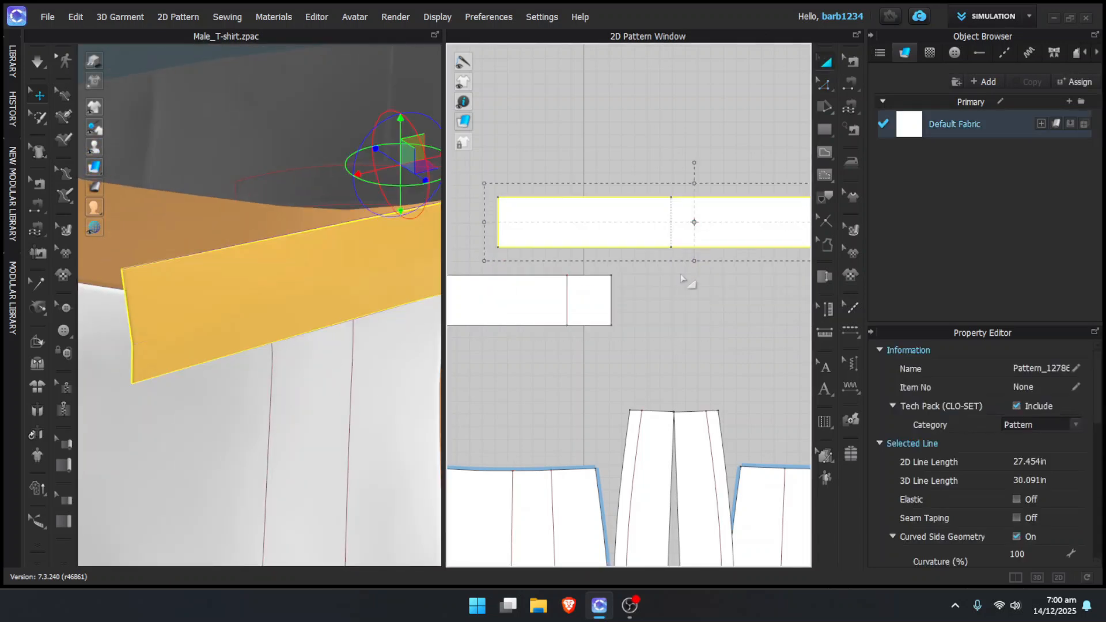
Offset the internal line of the other front waistband half by 4.371 in as a new internal line extended to the outline
key("z")
left_click(609, 322)
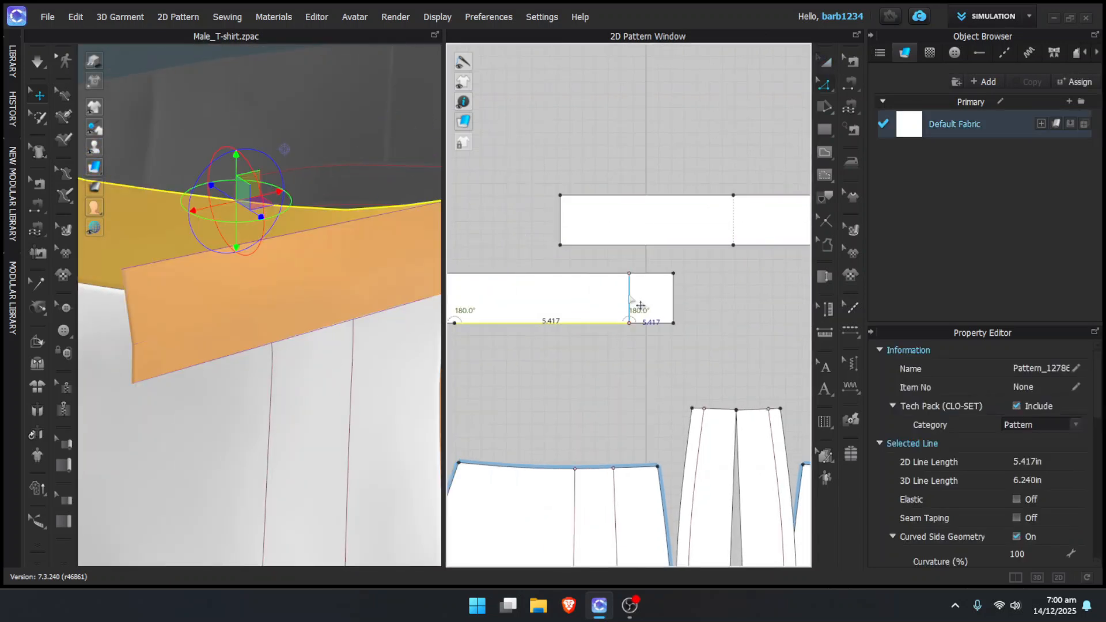
right_click(629, 298)
left_click(692, 135)
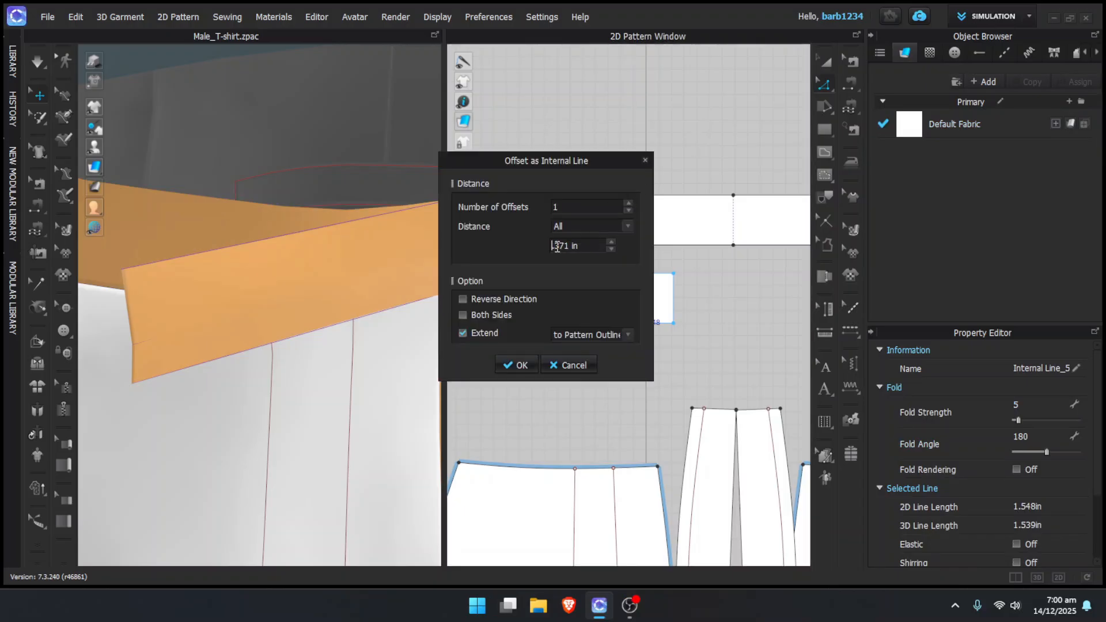
type("4")
left_click(516, 367)
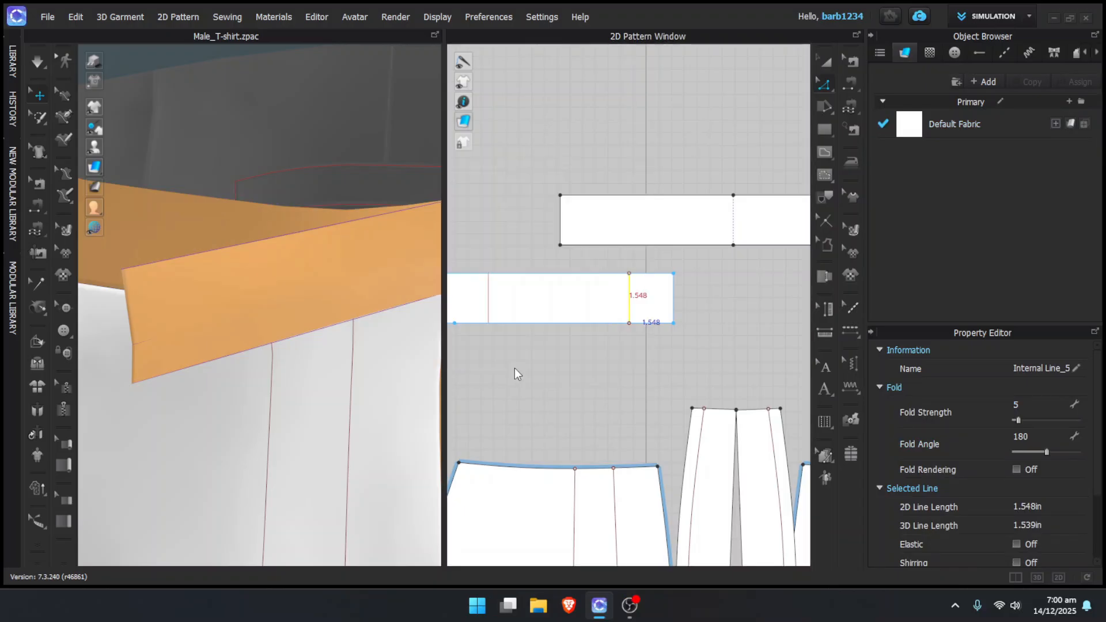
right_click_drag(315, 293, 339, 265)
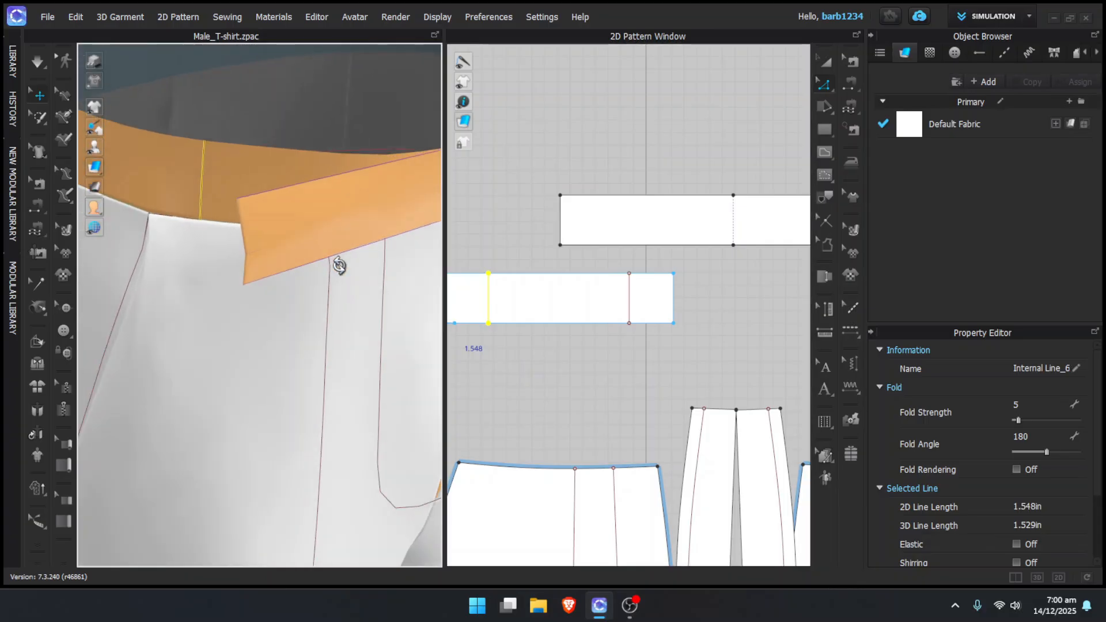
middle_click_drag(220, 202, 244, 272)
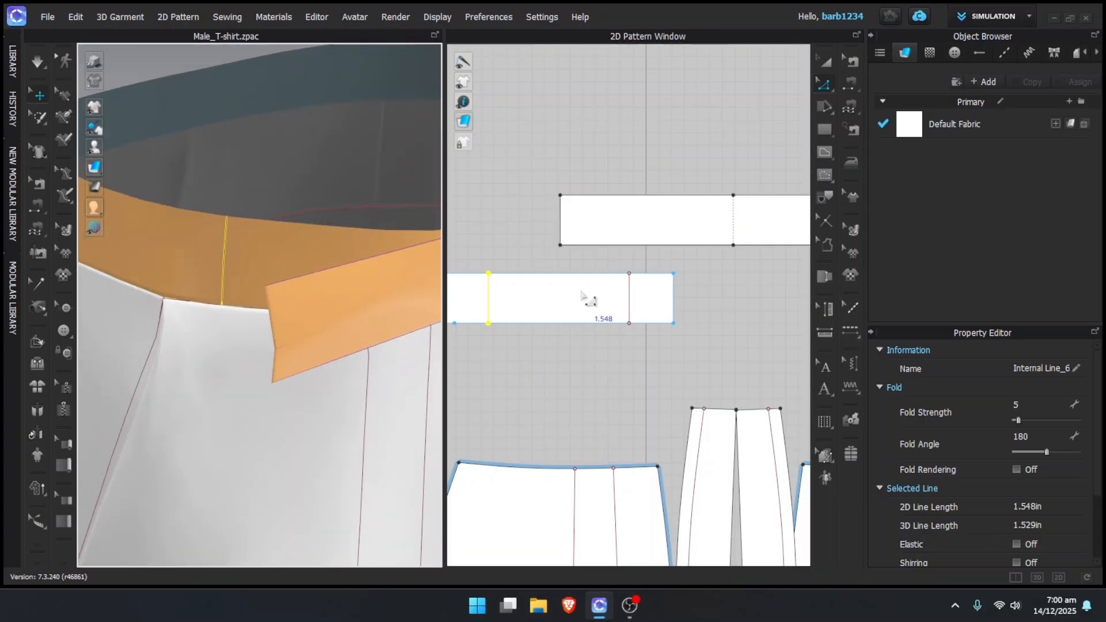
Add a point at the middle of the extended waistband's end edge and round both corners into a curved tab
key("x")
left_click(560, 224)
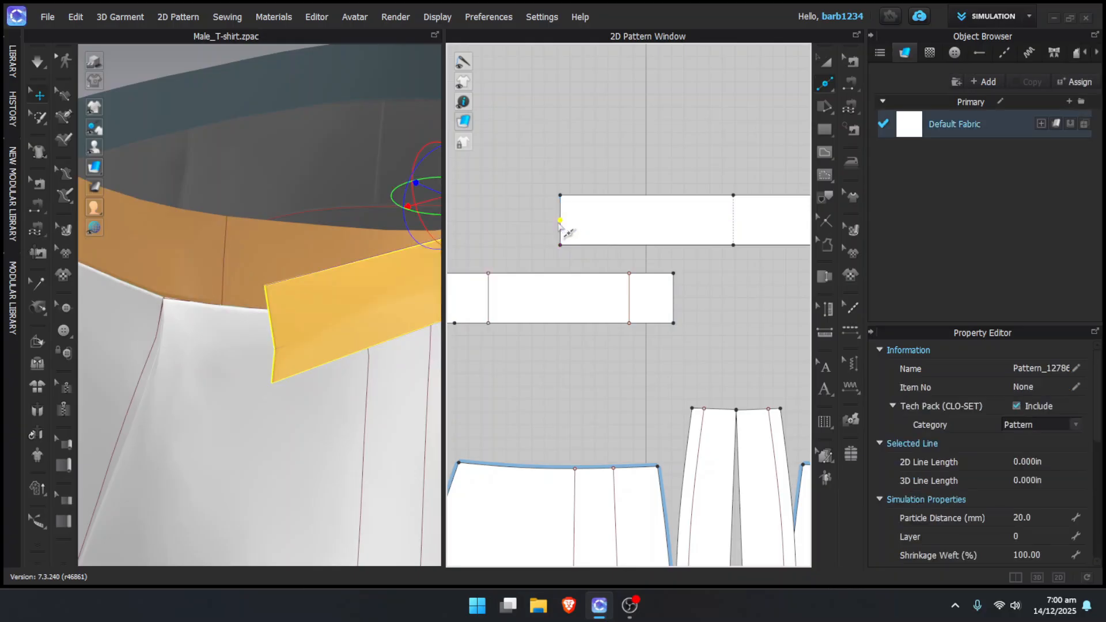
left_click(823, 86)
left_click(835, 140)
left_click_drag(562, 251, 563, 251)
left_click_drag(560, 244, 578, 214)
right_click_drag(276, 296, 326, 384)
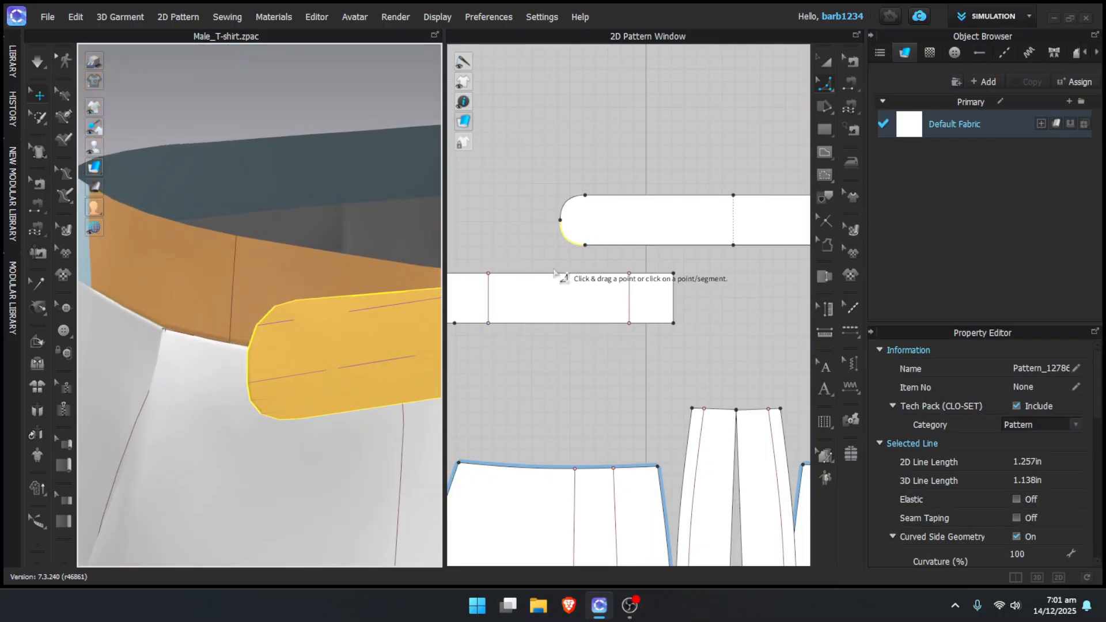
left_click(553, 270)
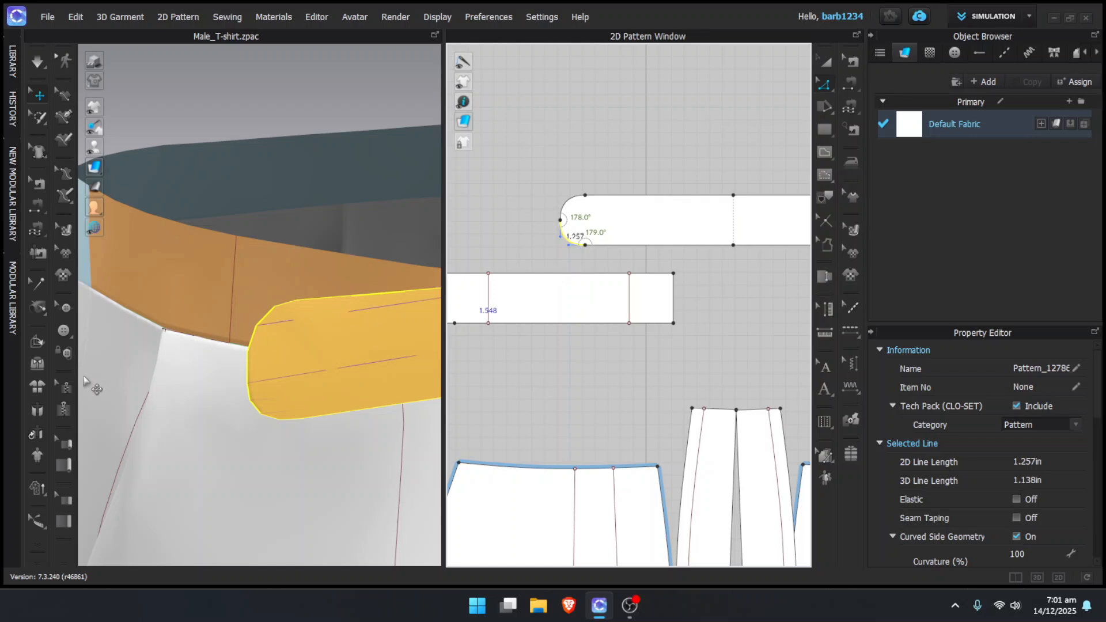
Delete the existing sewing from the rounded end of the waistband tab
left_click(853, 61)
left_click(568, 223)
right_click(563, 211)
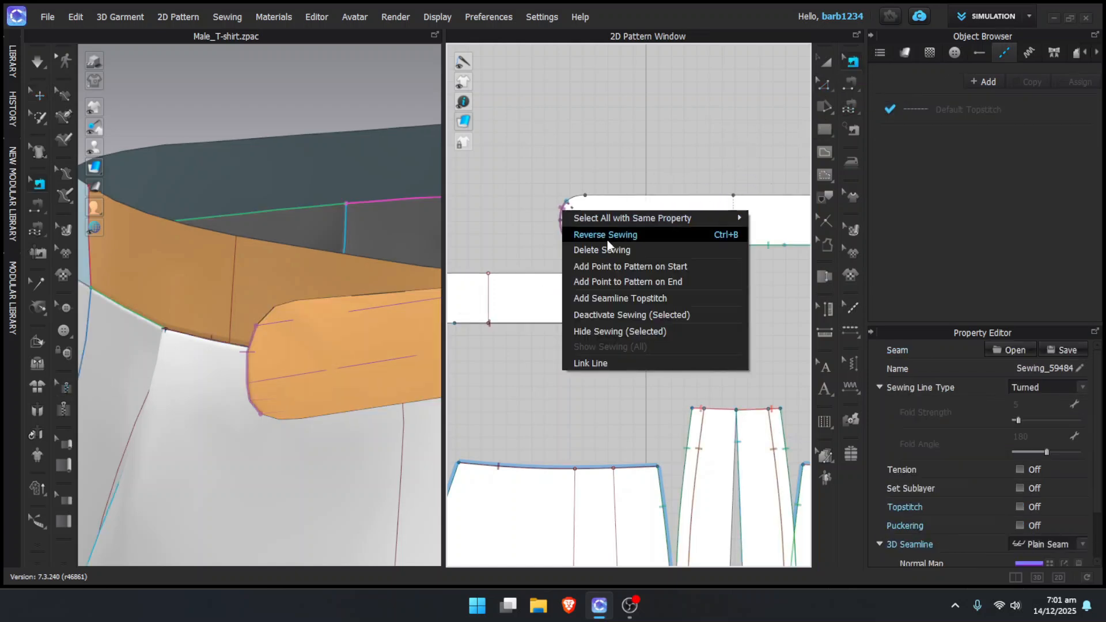
left_click(615, 250)
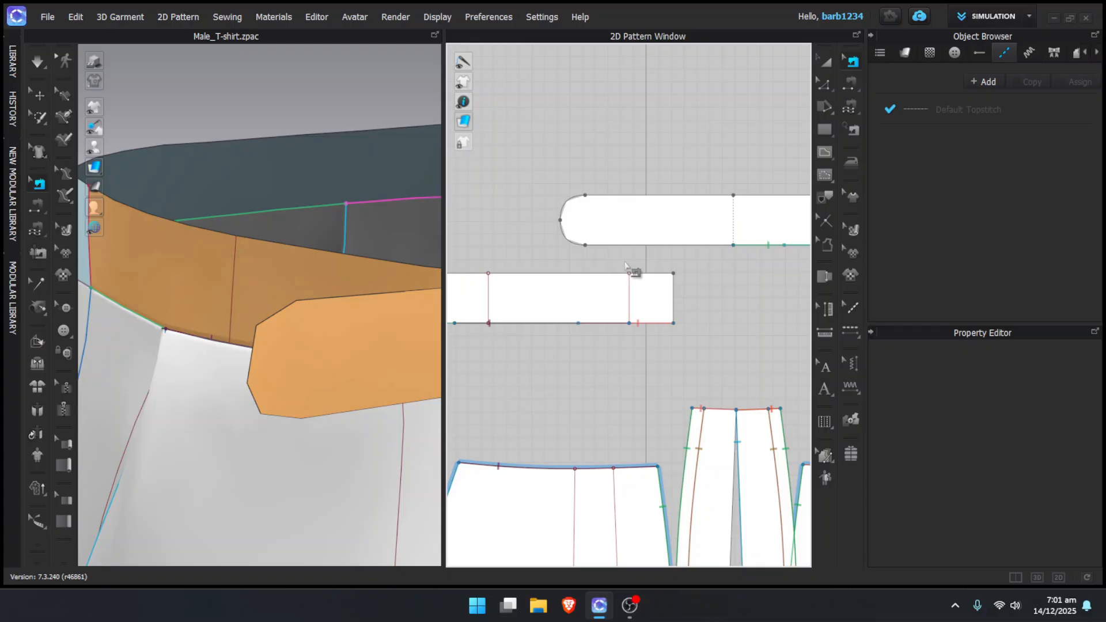
Trace the baseline at the extended waistband's original end as an internal line
left_click(829, 199)
left_click(734, 222)
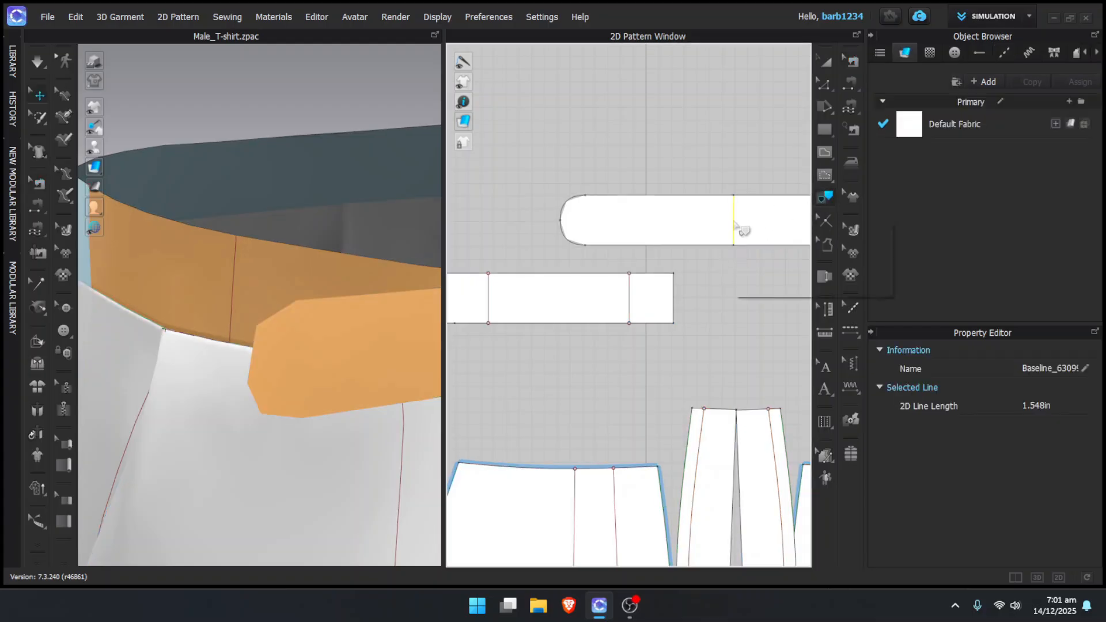
right_click(734, 220)
left_click(762, 226)
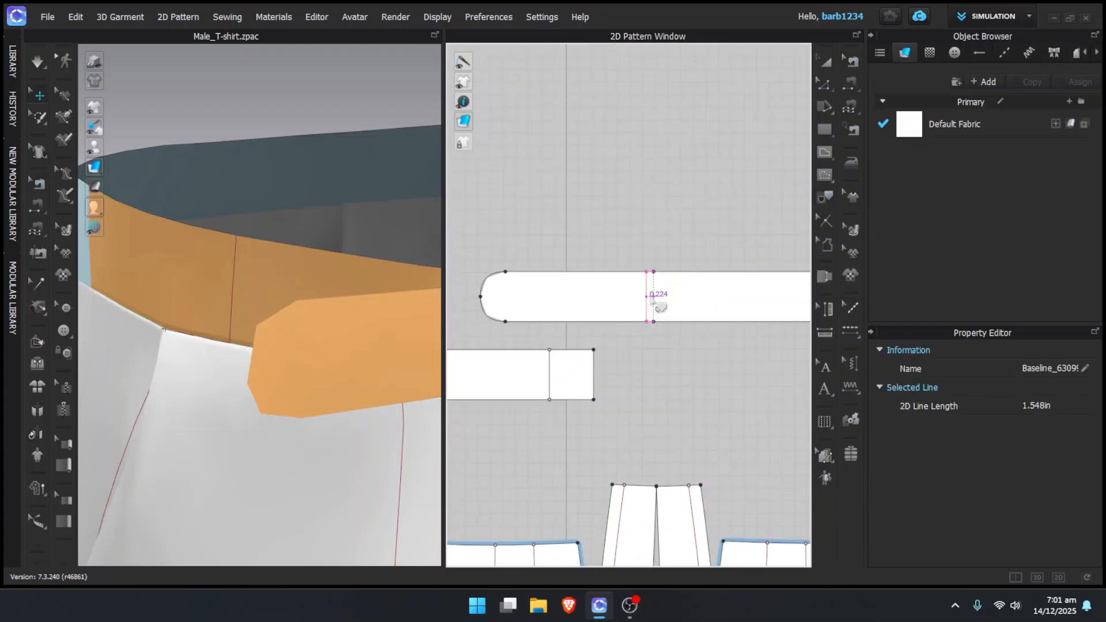
right_click(658, 302)
left_click(700, 322)
Sew the traced internal line to the other waistband half's internal line nearest its end with Segment Sewing
left_click(850, 85)
left_click(654, 294)
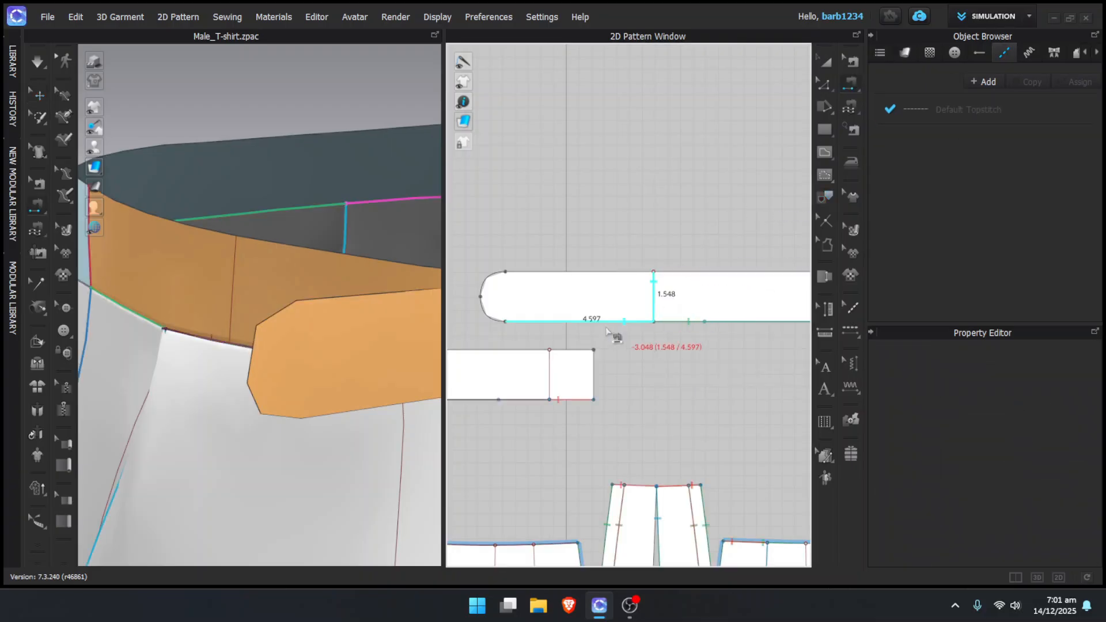
left_click(553, 378)
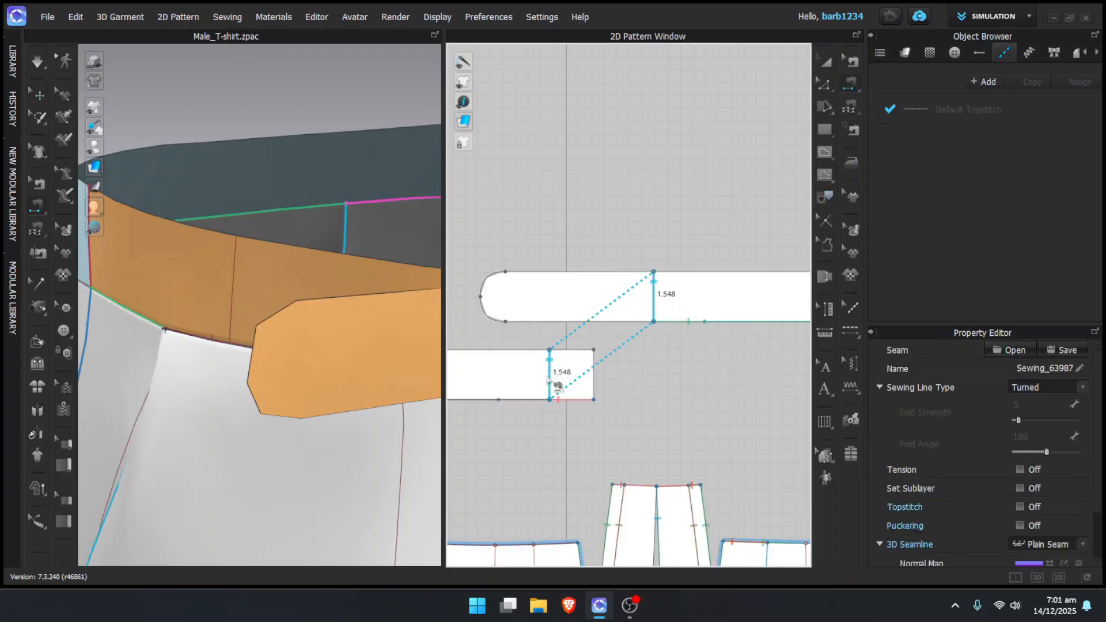
Place a default button beside the 4.371 in offset line at mid-height and a default buttonhole in the rounded tab end
key("a")
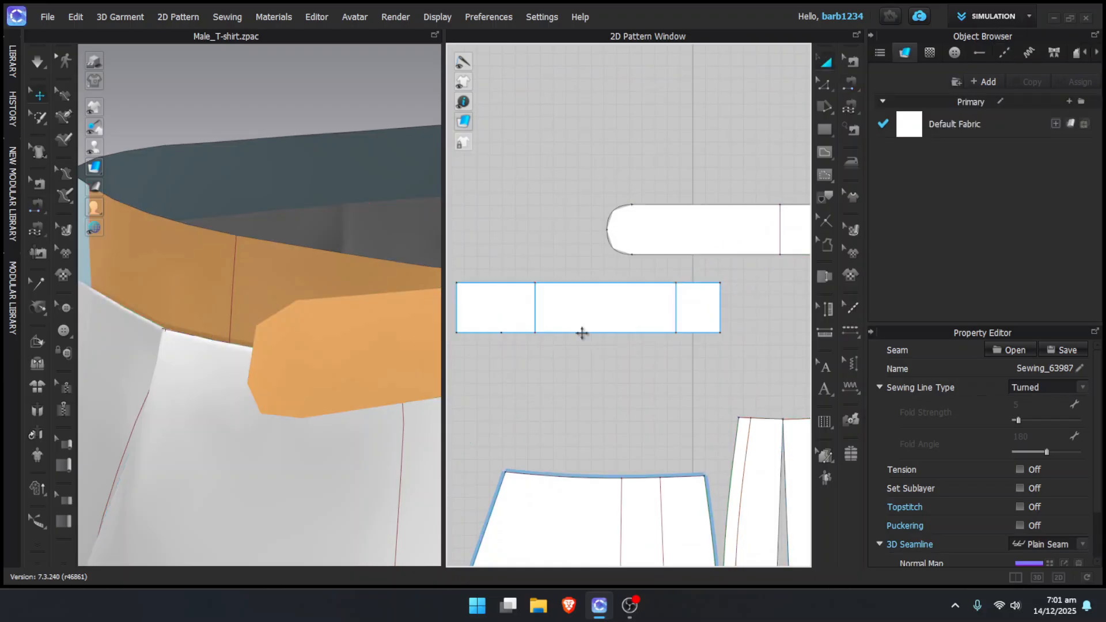
middle_click_drag(588, 339, 643, 337)
left_click(64, 330)
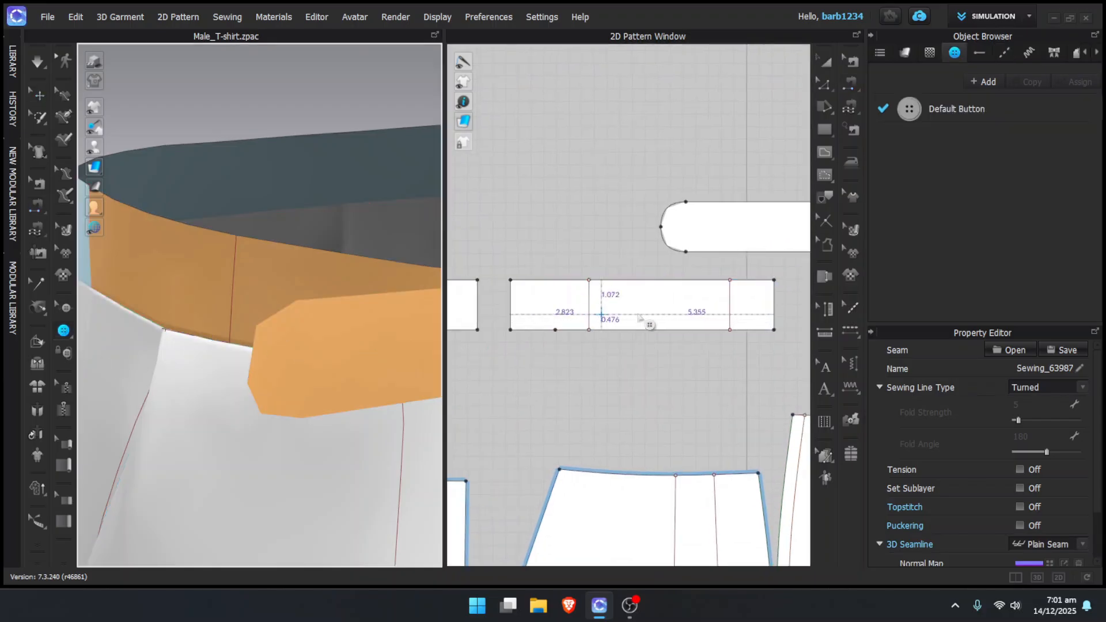
scroll(603, 306, "up", 2)
left_click(596, 305)
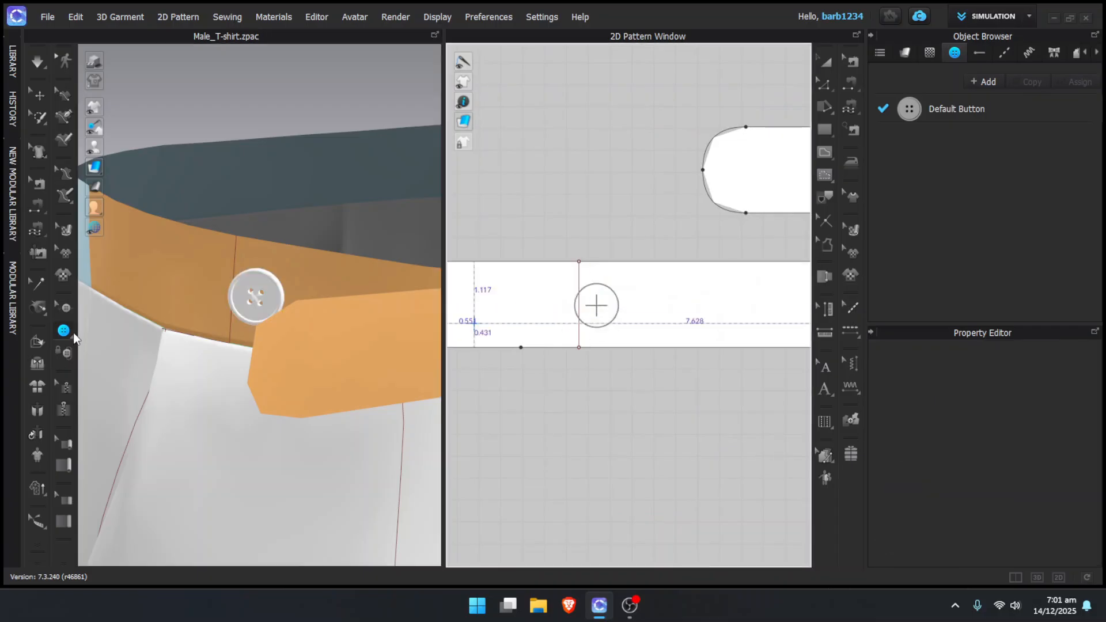
left_click_drag(63, 330, 112, 343)
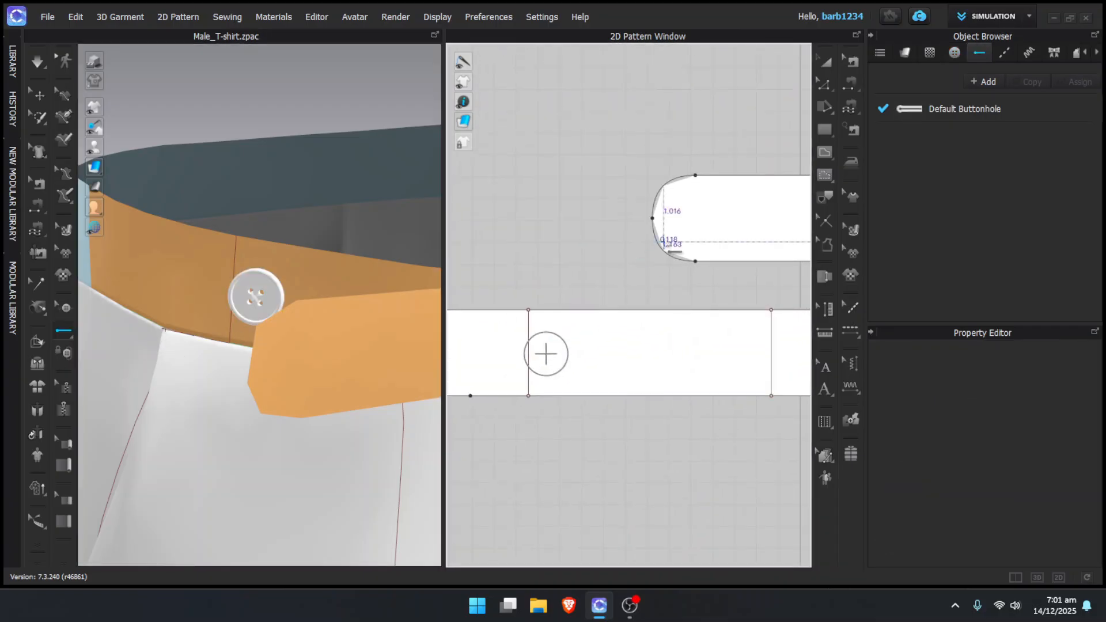
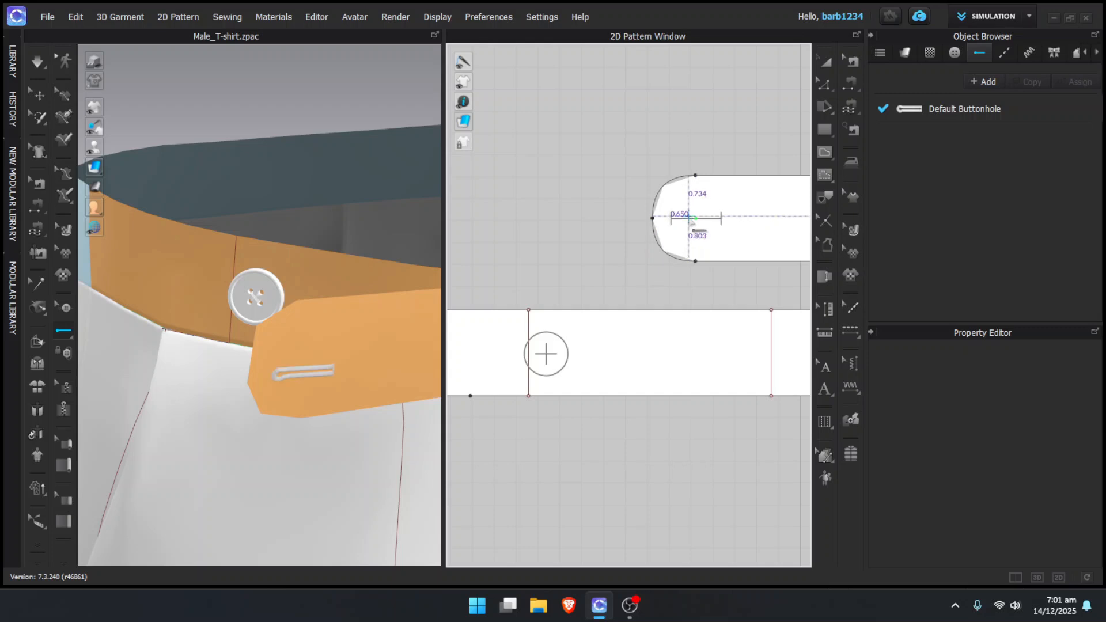
Fasten the waistband button to the buttonhole in the rounded tab end and simulate the garment
left_click(63, 353)
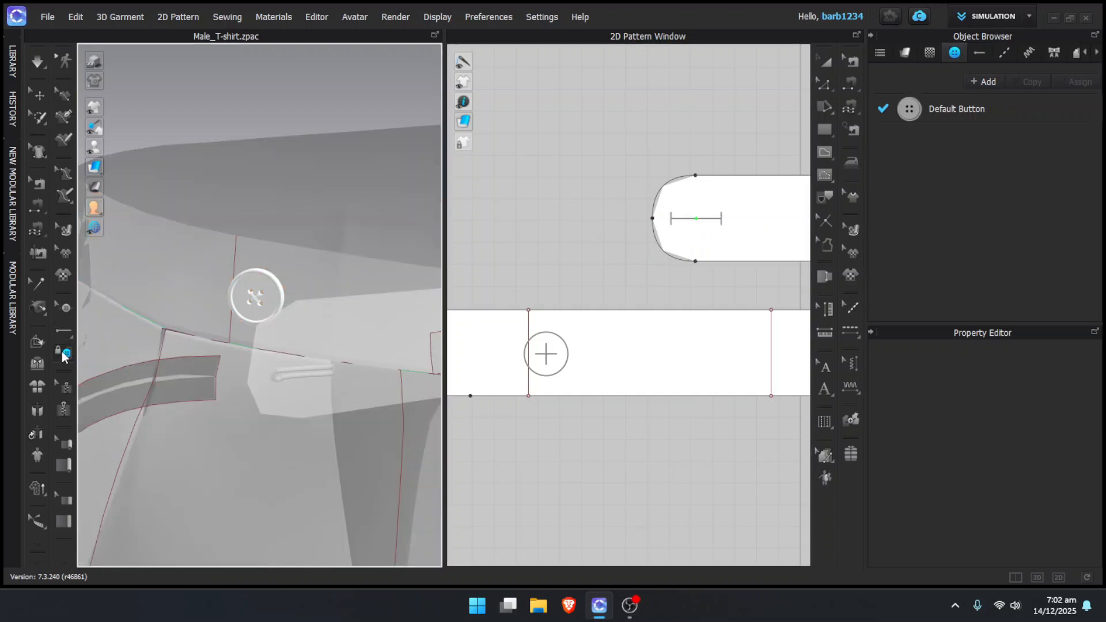
left_click(550, 354)
left_click(692, 221)
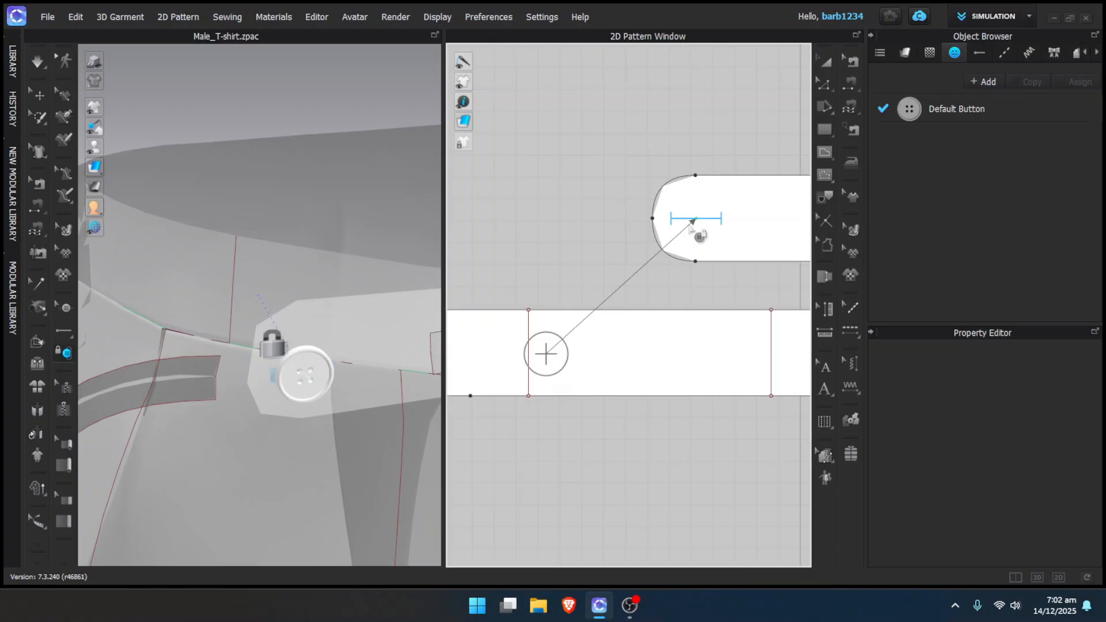
key("space")
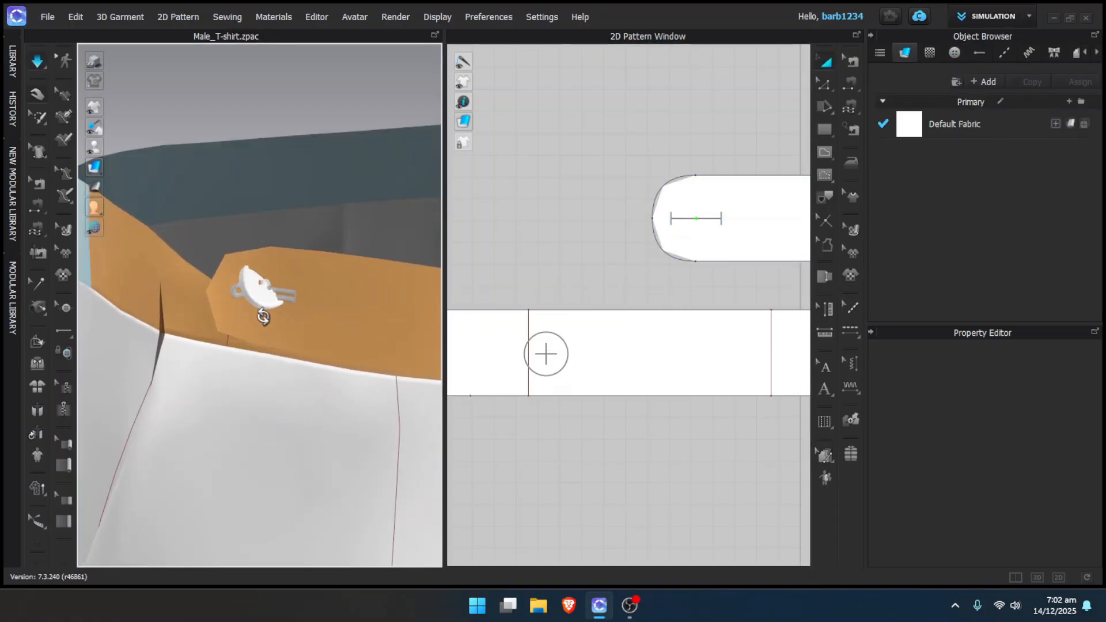
Pull the fastened button and tab end in 3D during simulation so the closure lies flat against the waistband
right_click_drag(263, 317, 308, 312)
right_click_drag(395, 254, 382, 344)
middle_click_drag(382, 347, 349, 337)
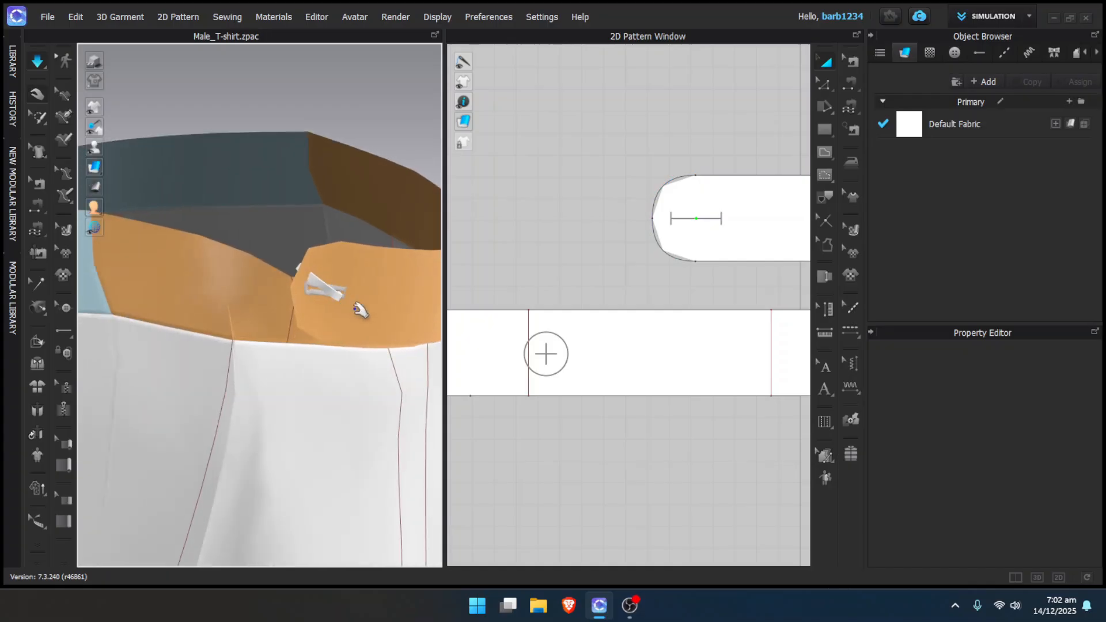
left_click(348, 300)
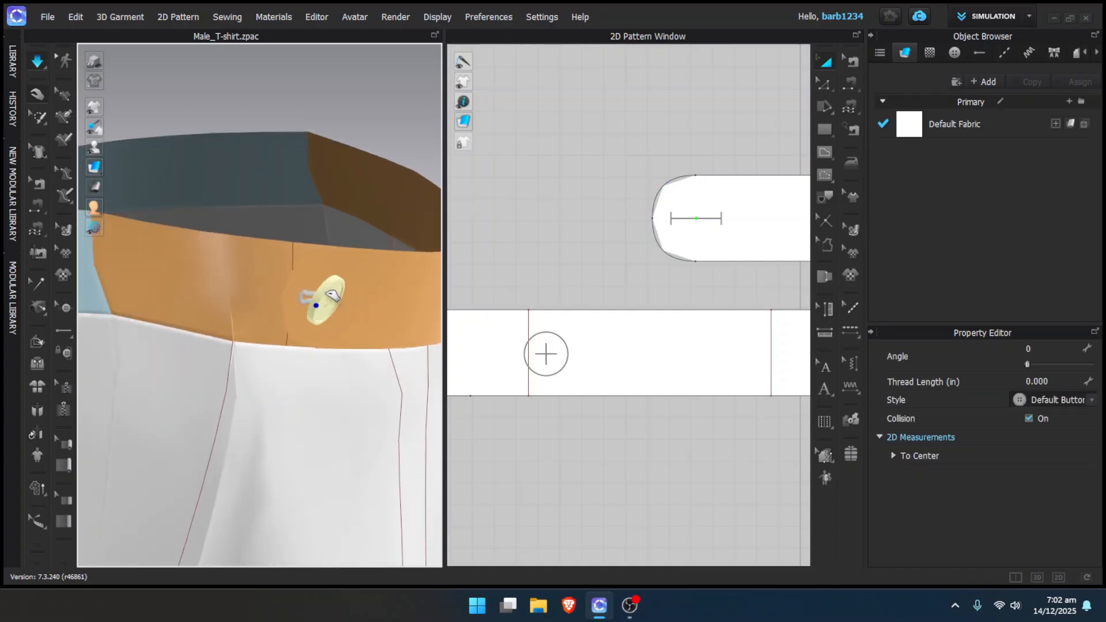
left_click_drag(332, 295, 320, 293)
right_click_drag(322, 295, 256, 304)
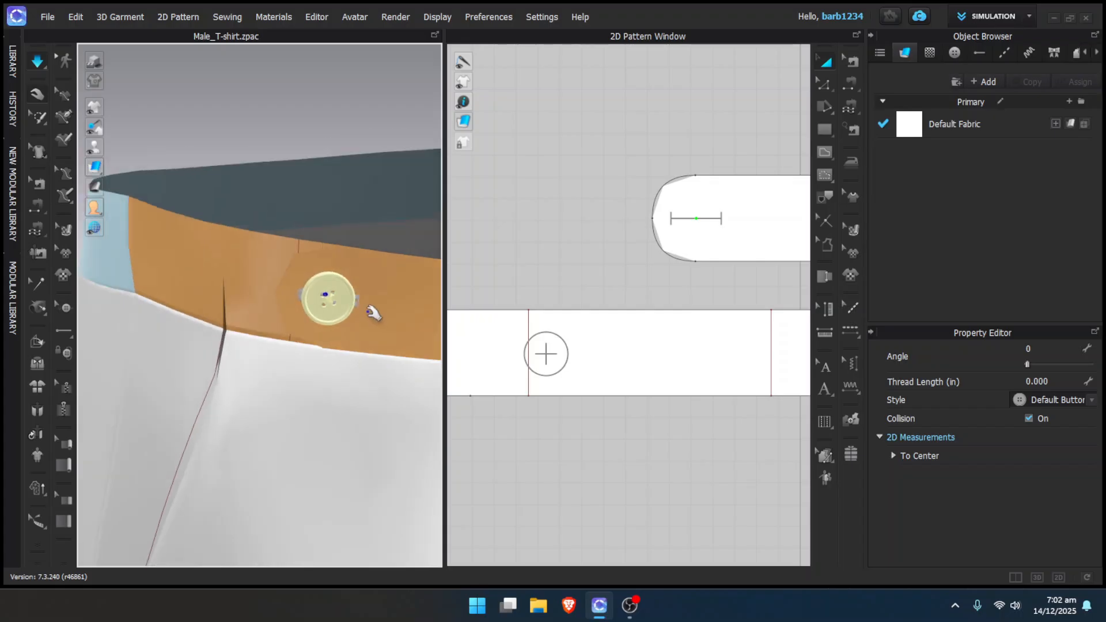
Examine the inside of the waistband closure and how the straight piece's extension overlaps the other rounded waistband piece
right_click_drag(373, 313, 281, 254)
scroll(392, 237, "down", 2)
middle_click_drag(392, 237, 294, 288)
scroll(294, 288, "down", 2)
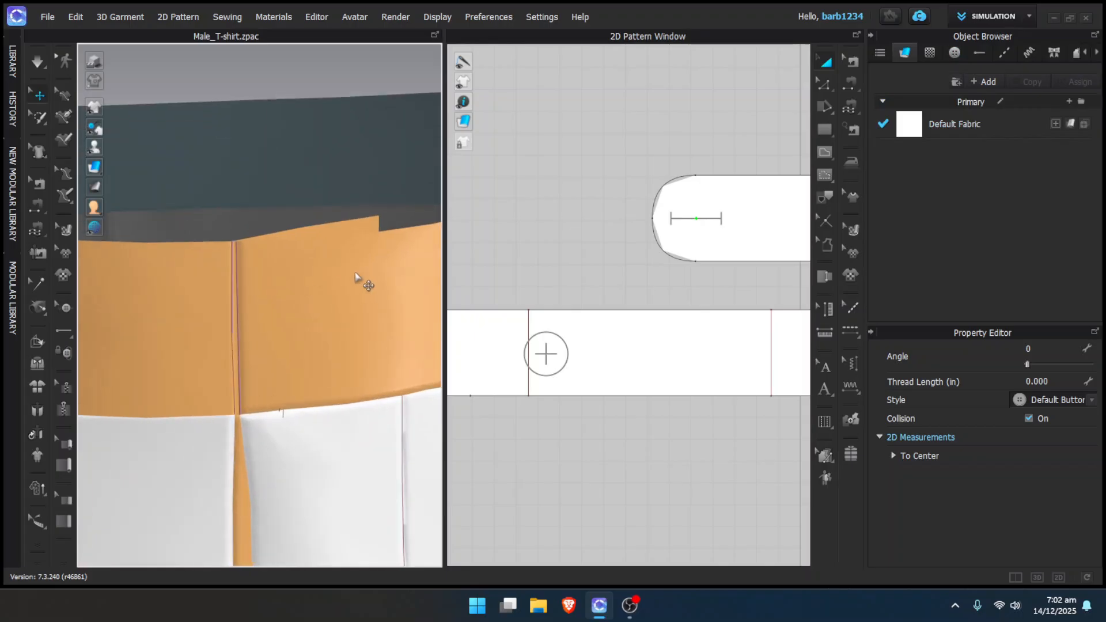
right_click_drag(355, 277, 355, 349)
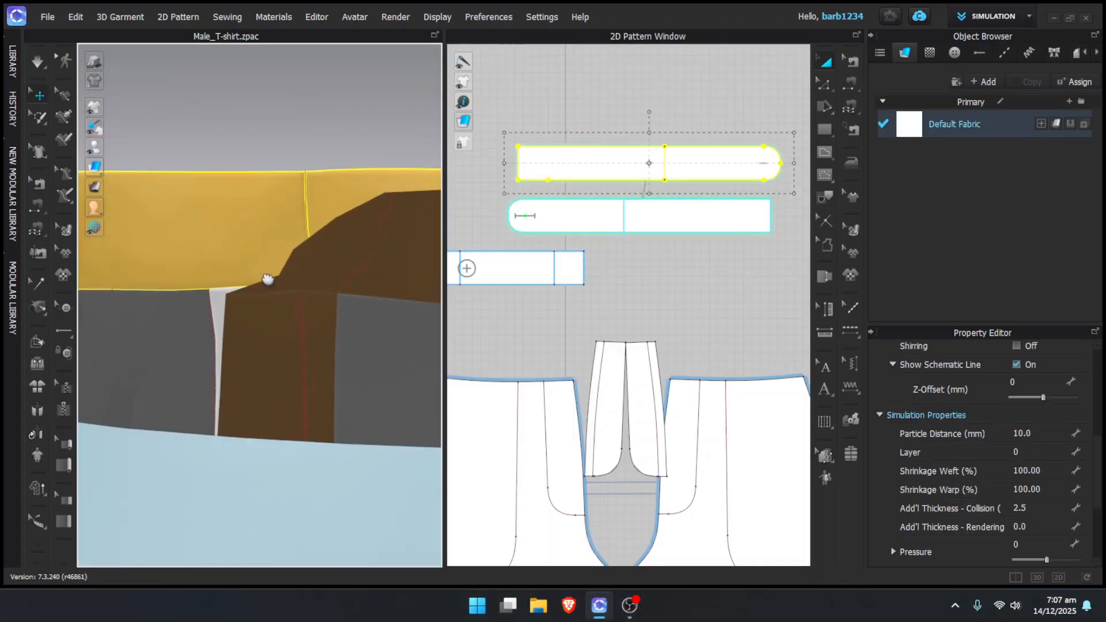
right_click_drag(269, 279, 415, 439)
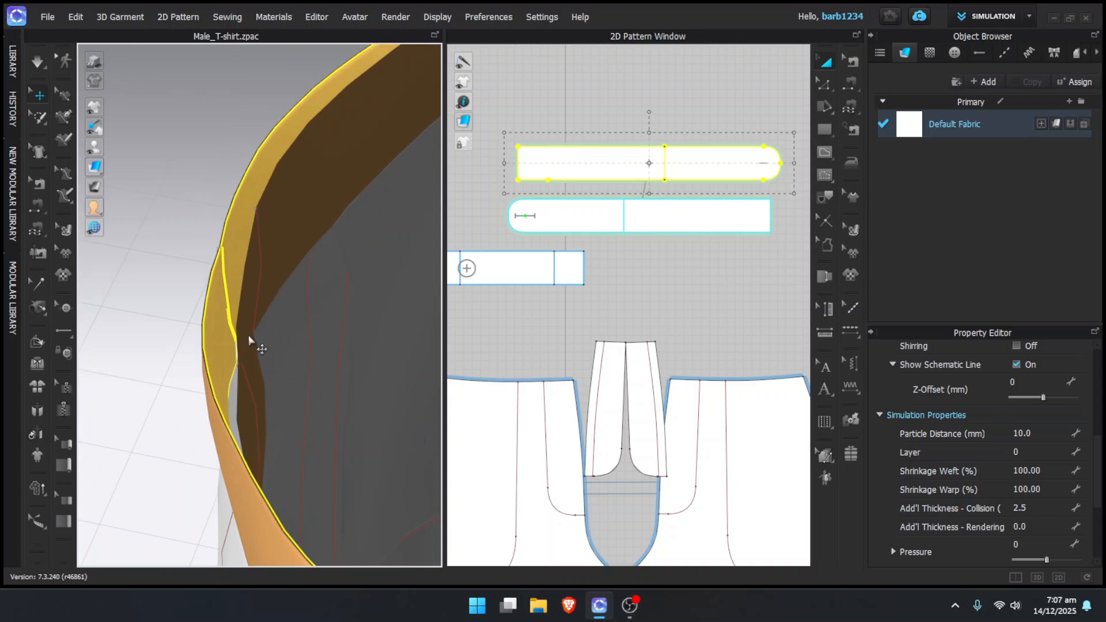
left_click(247, 331)
right_click_drag(247, 330, 157, 309)
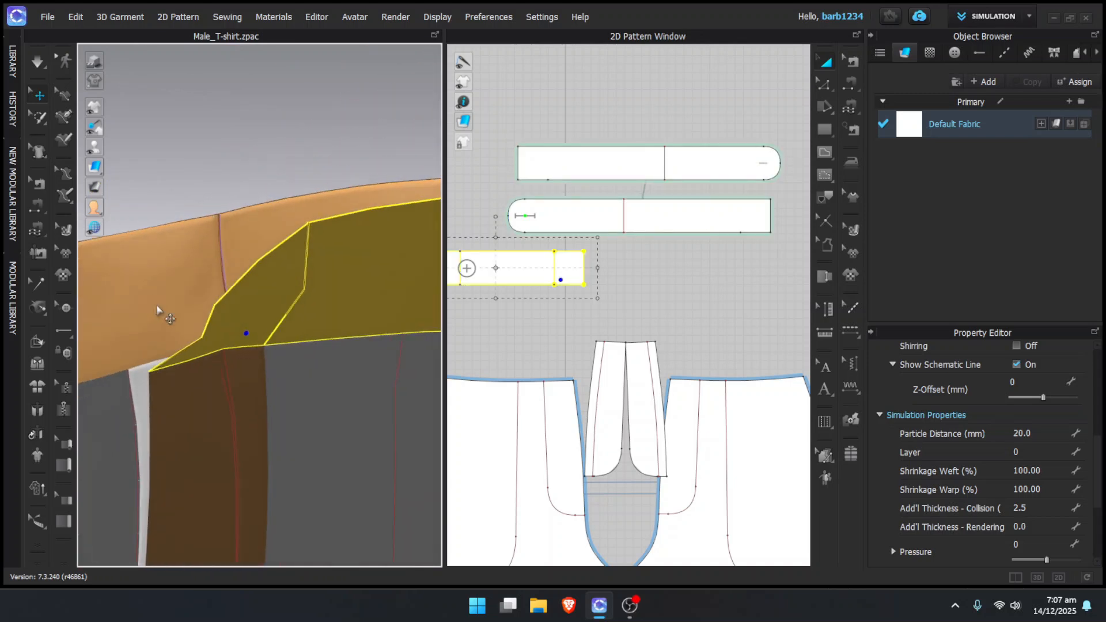
scroll(247, 300, "down", 3)
middle_click_drag(506, 253, 597, 251)
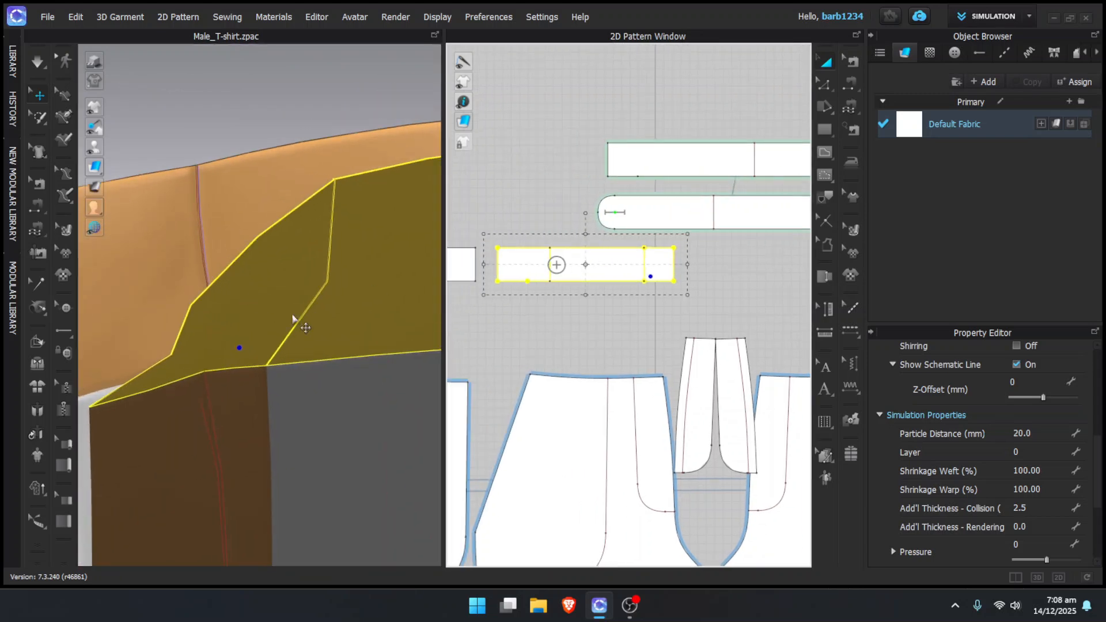
Place a default button beside the internal line of the other rounded waistband piece at mid-height
left_click(181, 265)
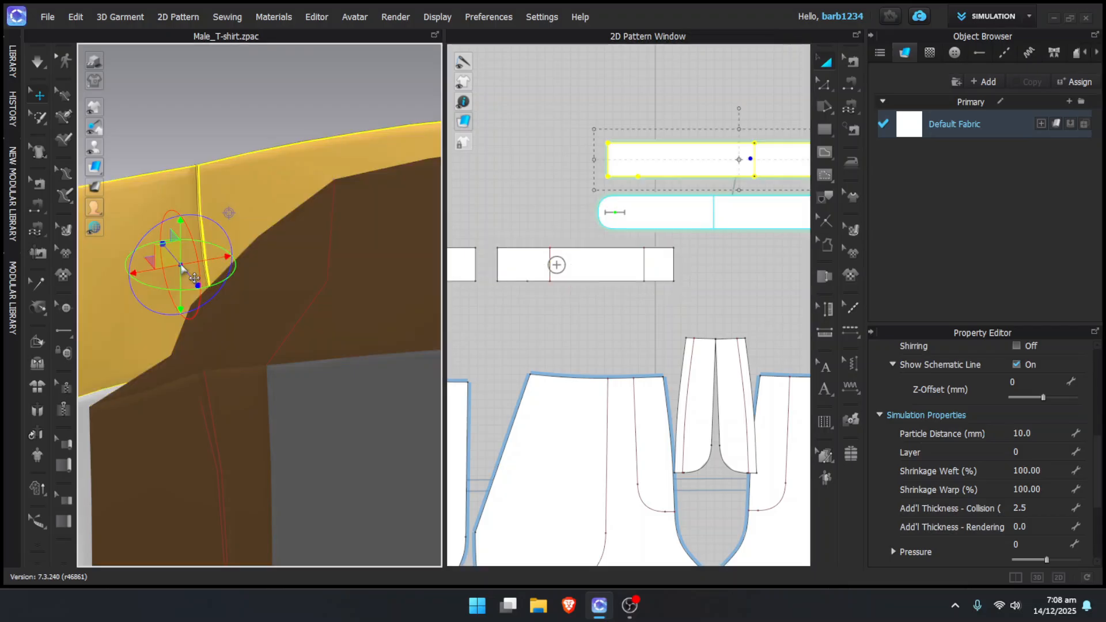
scroll(630, 274, "down", 1)
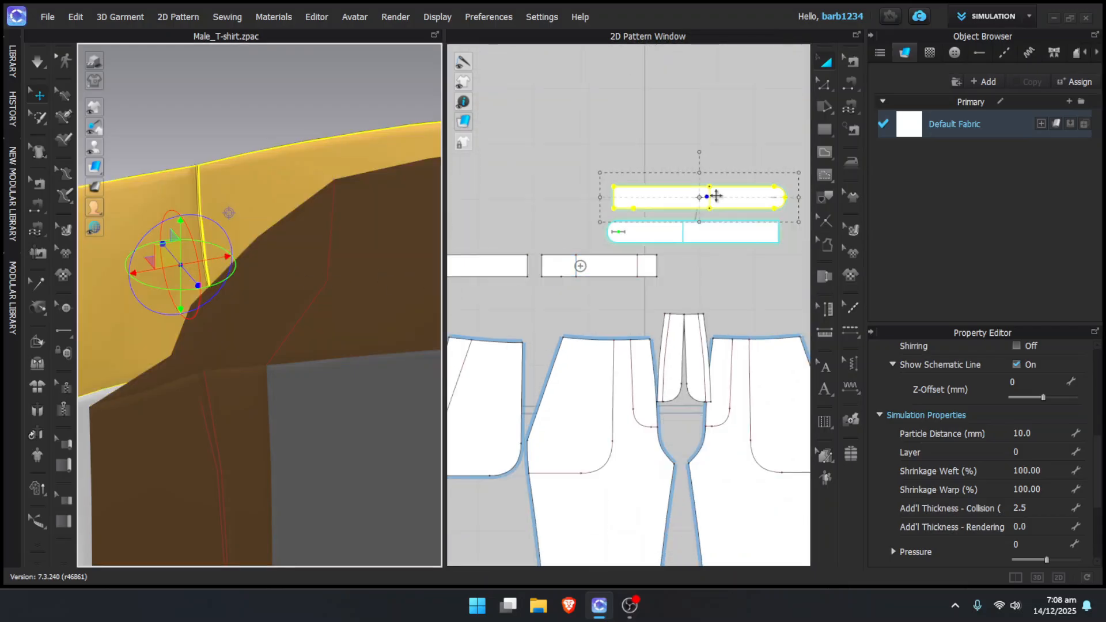
scroll(707, 199, "up", 4)
scroll(708, 199, "up", 3)
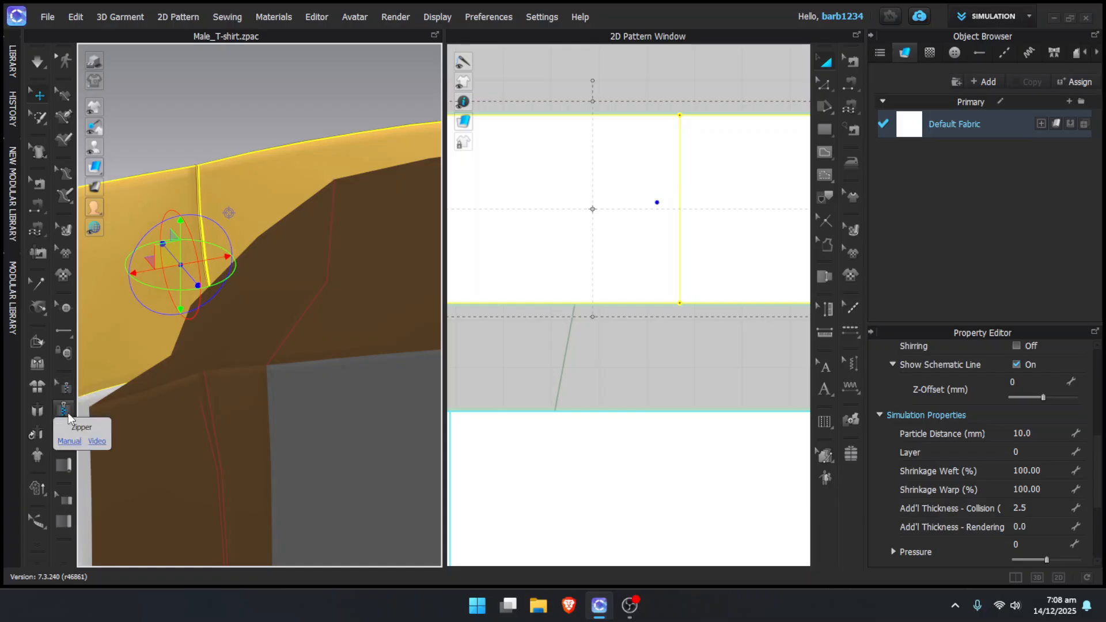
left_click(68, 329)
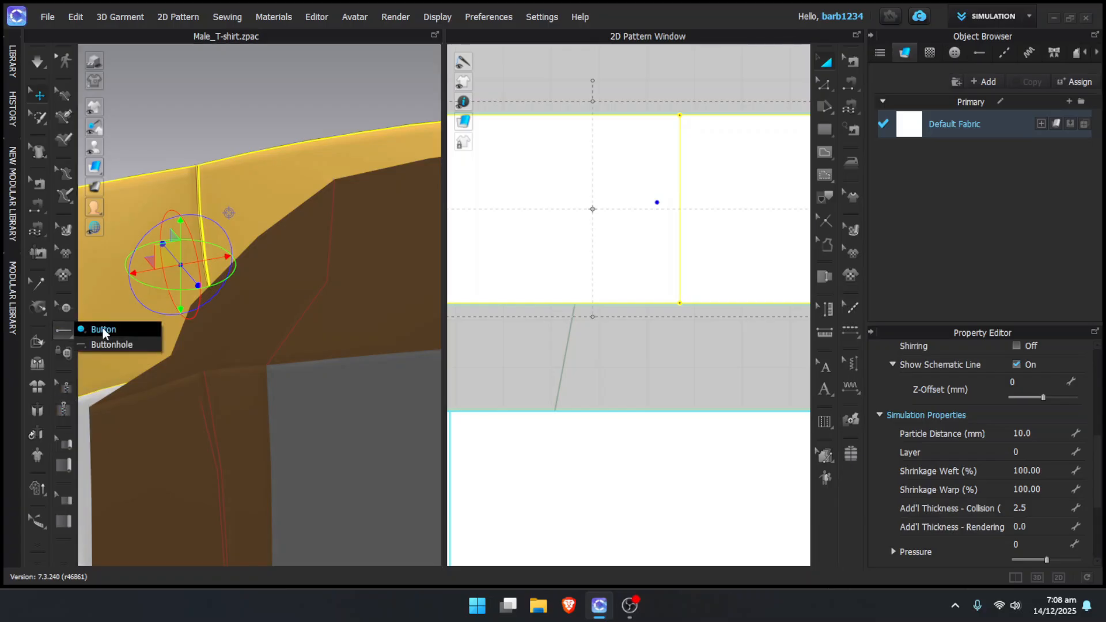
left_click(103, 329)
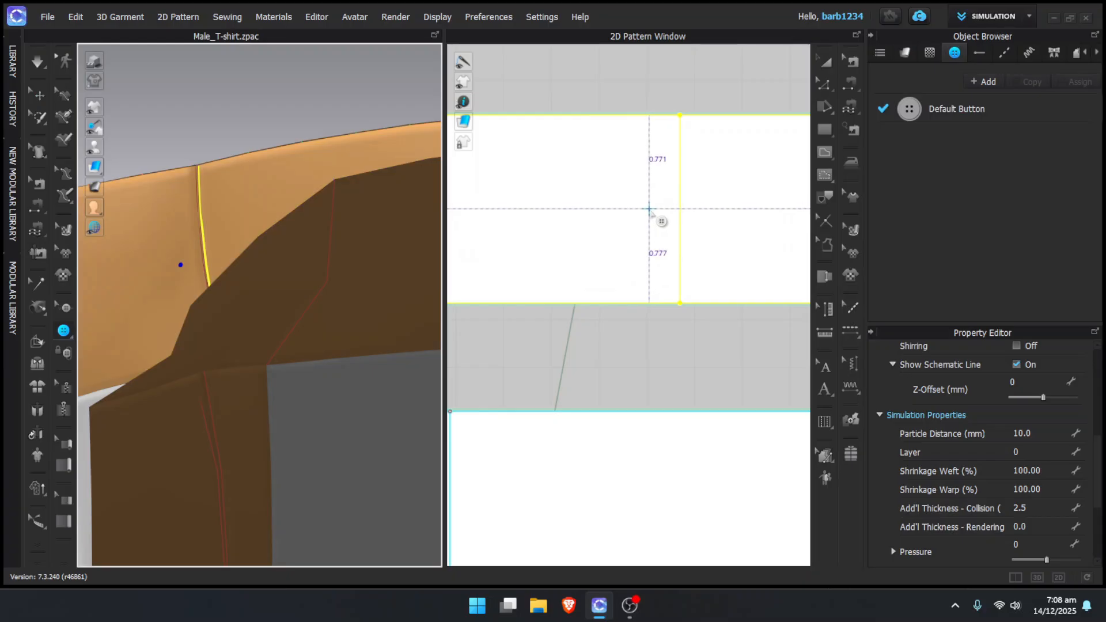
left_click(649, 209)
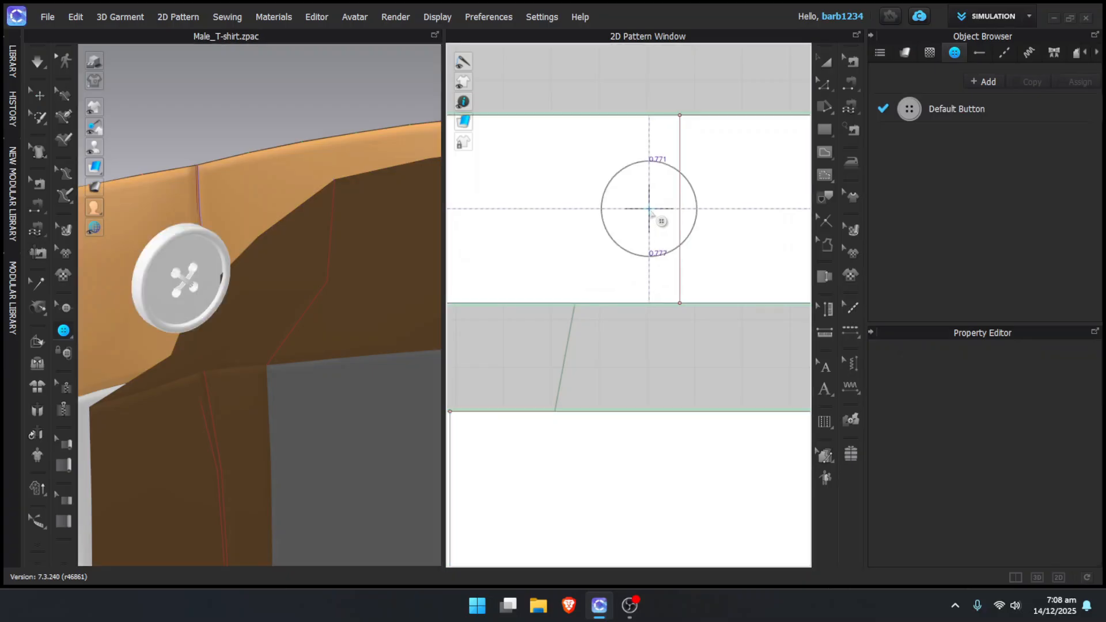
key("a")
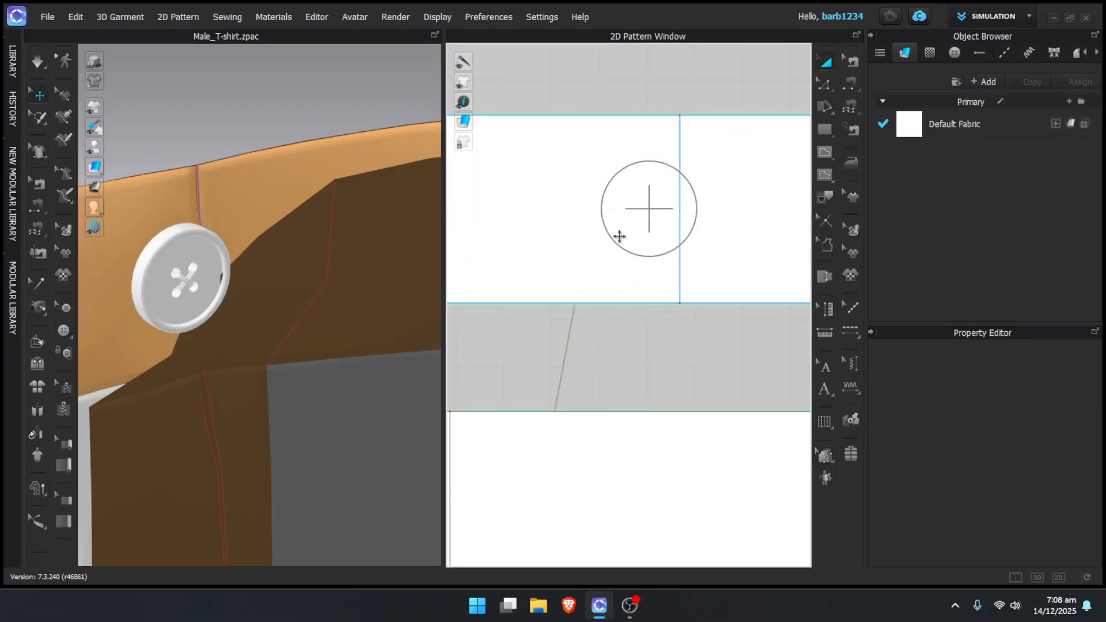
Place a default buttonhole at mid-height beside the straight waistband piece's extension line, 1.284 in from the end
left_click(244, 327)
scroll(650, 272, "down", 3)
scroll(661, 300, "down", 3)
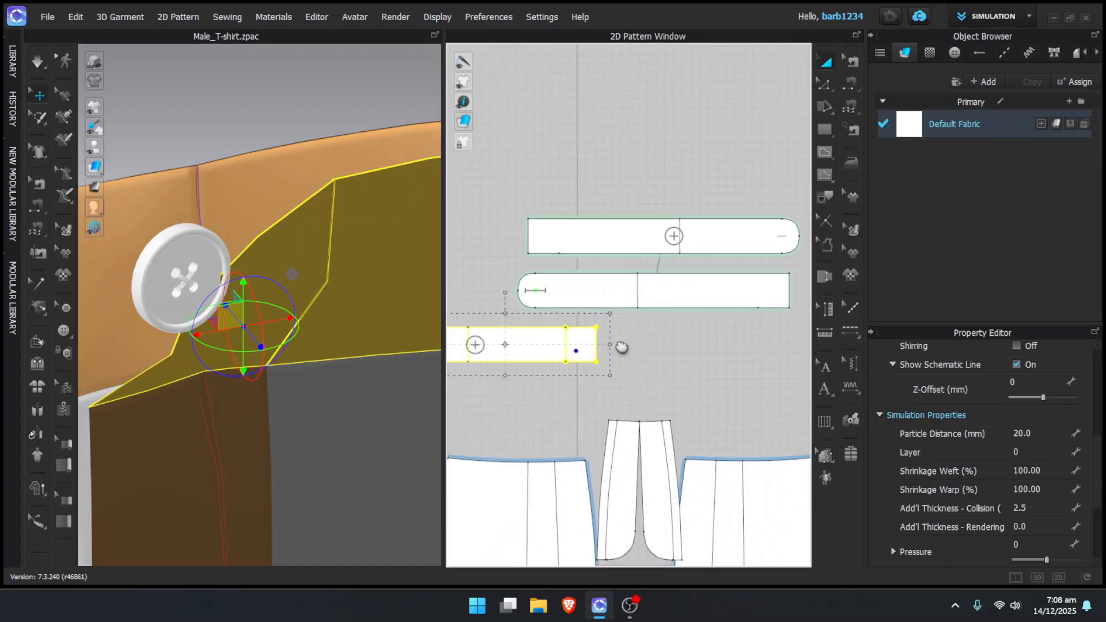
scroll(198, 321, "up", 3)
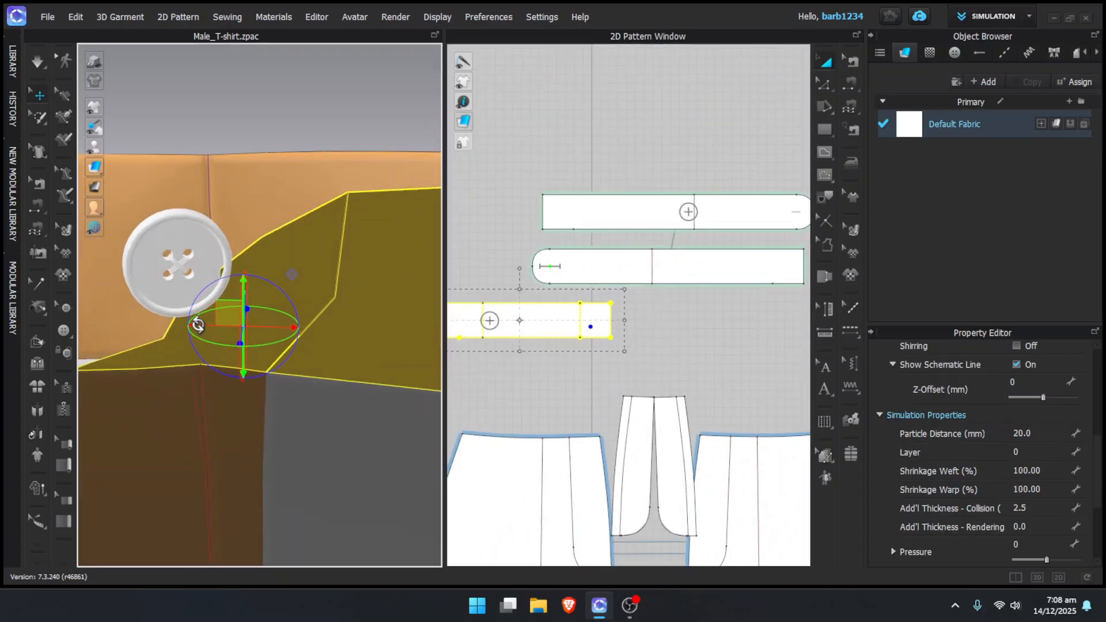
left_click(319, 292)
scroll(606, 316, "up", 3)
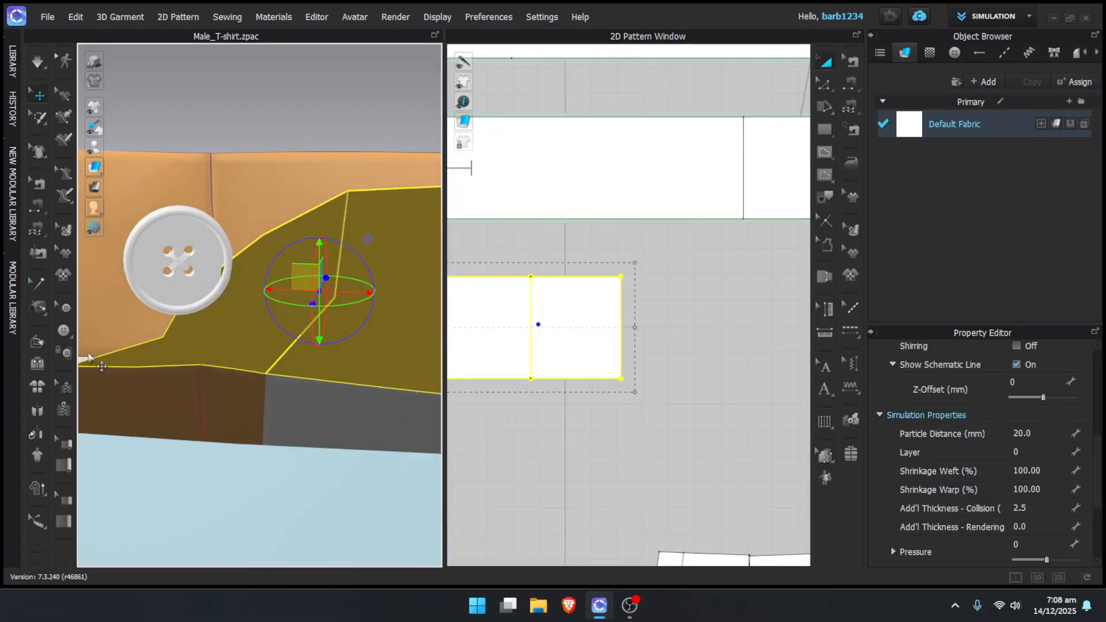
left_click(64, 329)
left_click(129, 344)
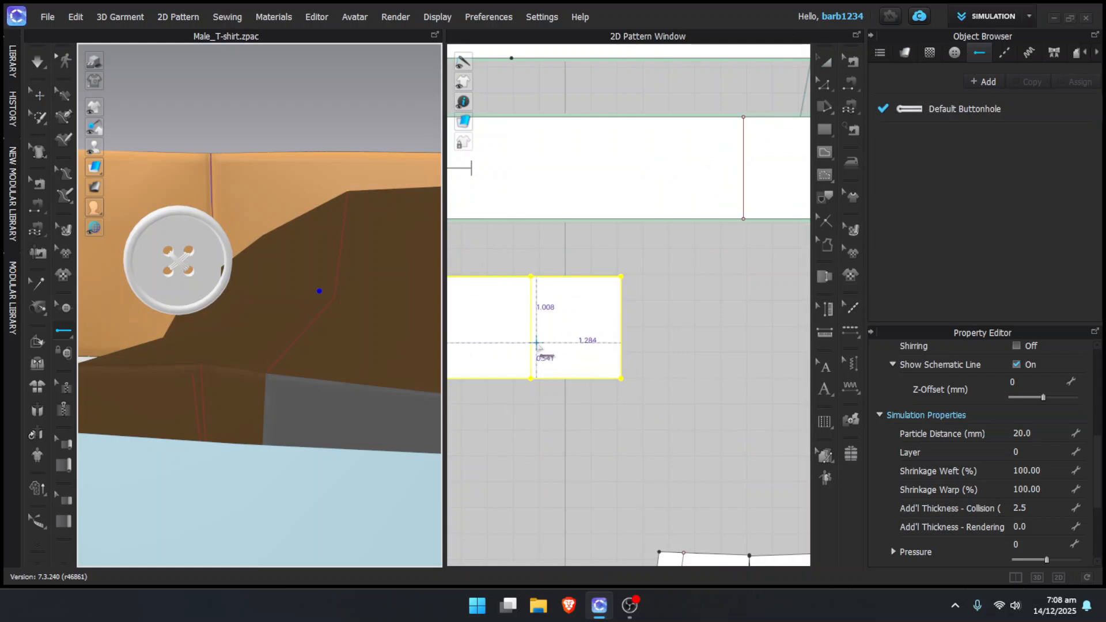
left_click(537, 324)
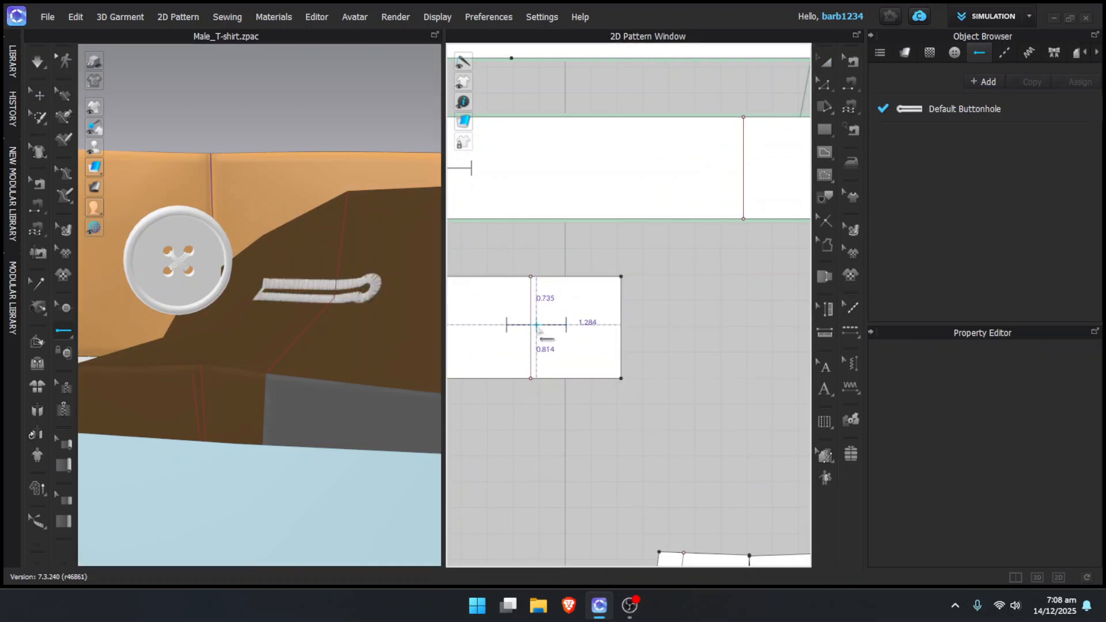
Move the new buttonhole fully into the straight piece's extension, about 0.9 in from its end
key("a")
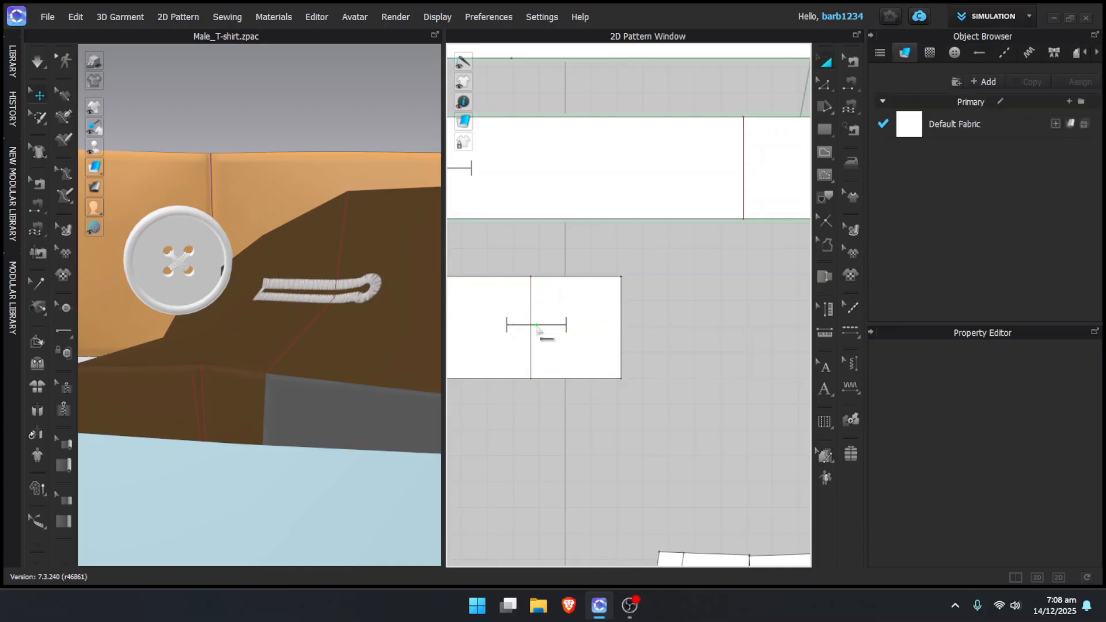
left_click(544, 327)
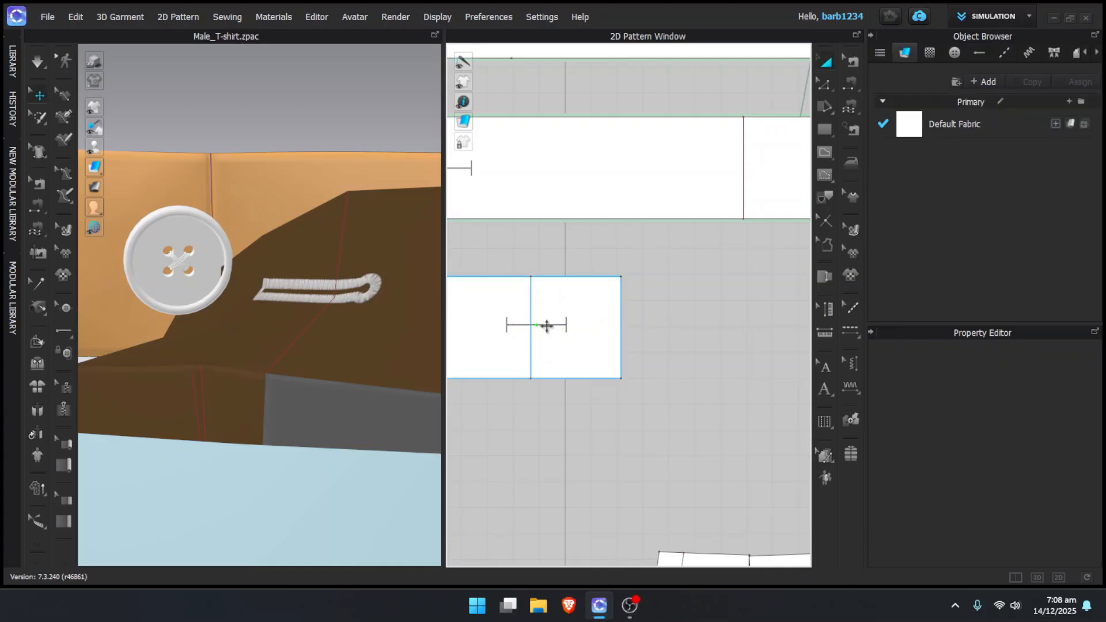
left_click(66, 307)
left_click(552, 326)
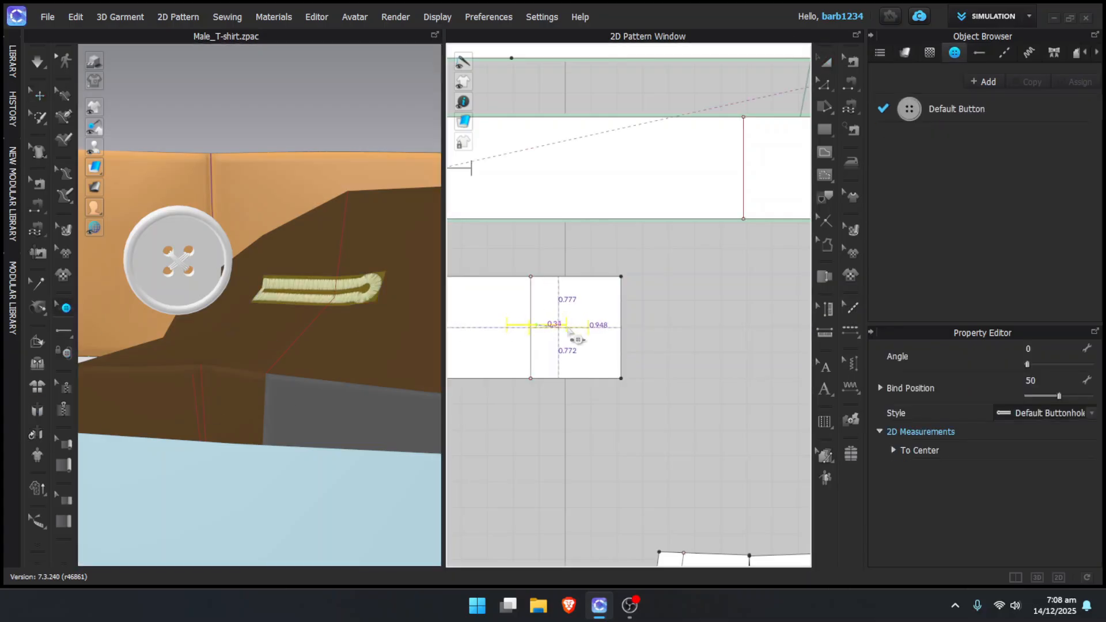
left_click_drag(569, 330, 572, 331)
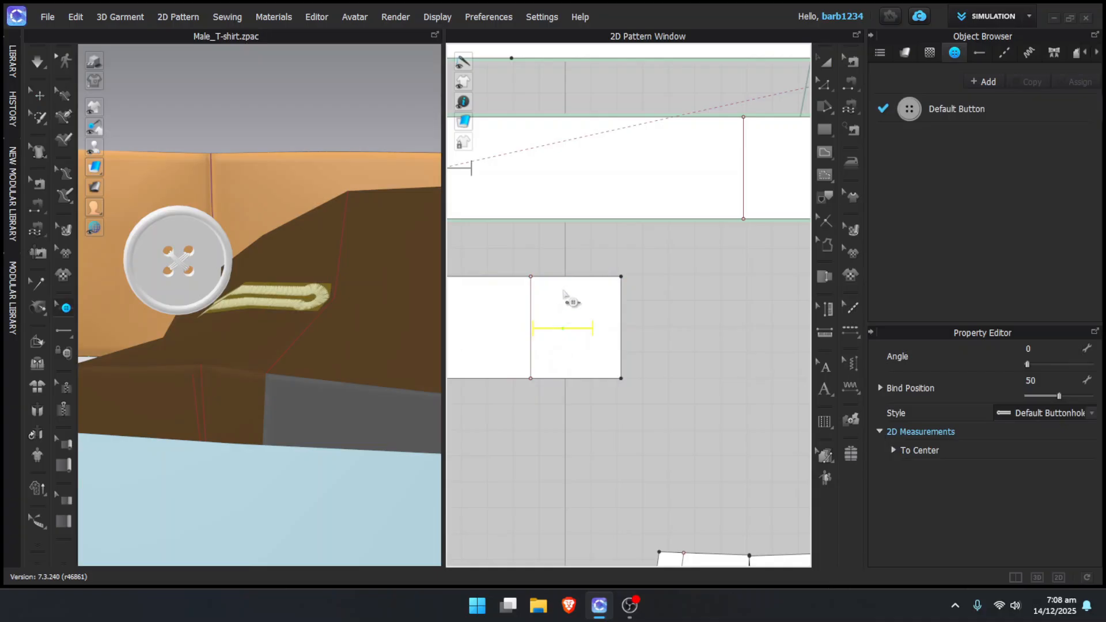
Fasten the new button to the straight extension's buttonhole and try pulling the closure into place during simulation
left_click(66, 354)
scroll(586, 336, "down", 2)
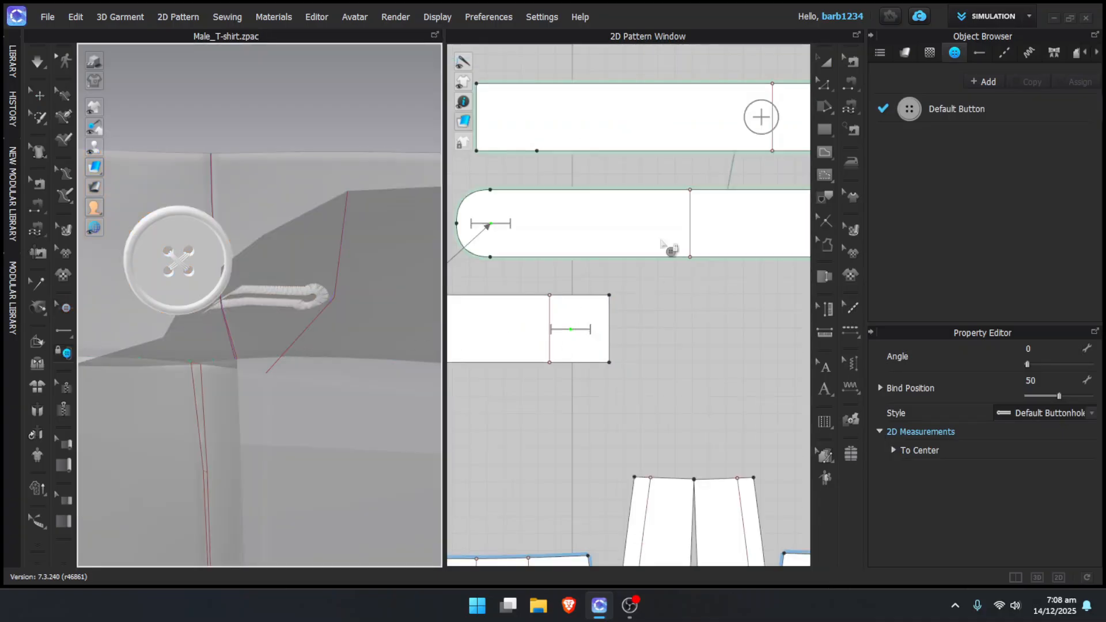
left_click(761, 117)
left_click(586, 334)
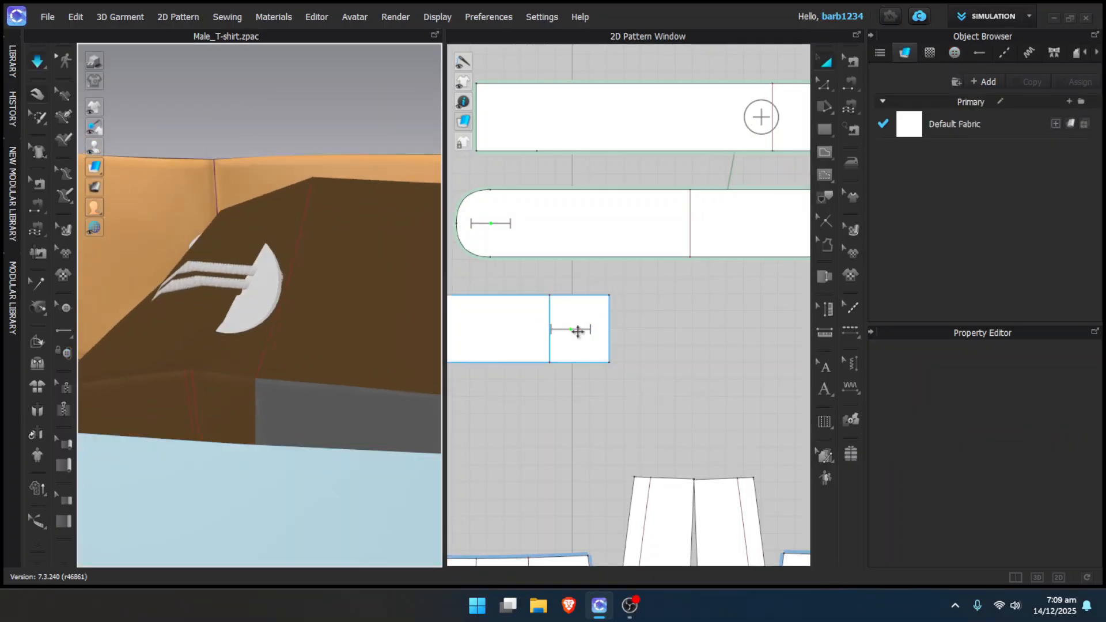
left_click(164, 285)
mouse_move(158, 284)
left_mouse_down()
mouse_move(140, 268)
mouse_move(154, 282)
left_mouse_up()
key("space")
right_click_drag(173, 287, 291, 305)
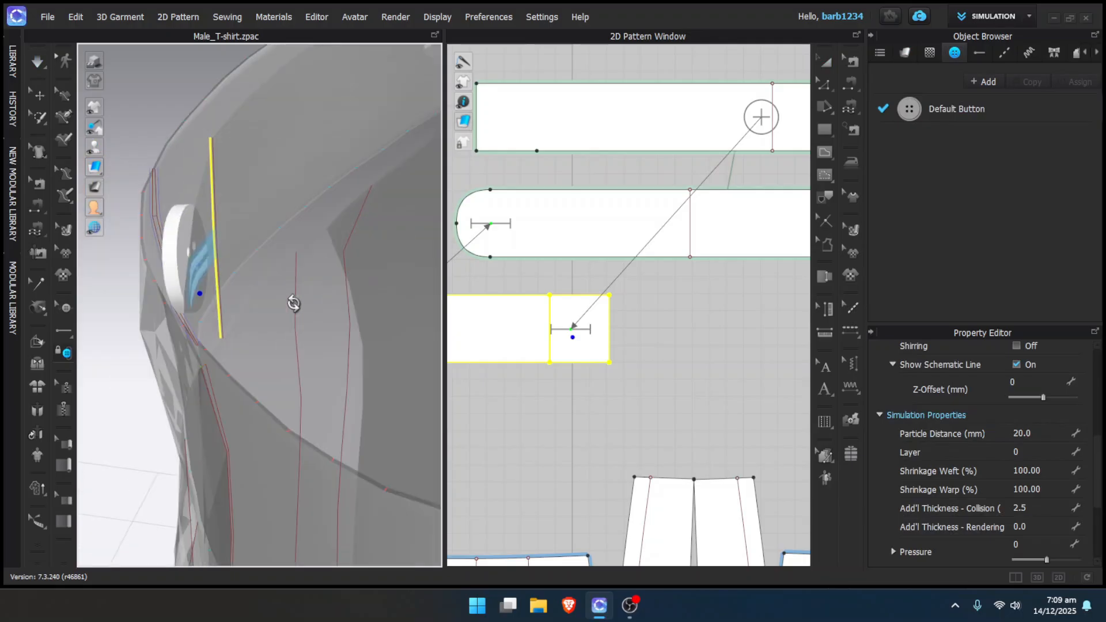
Set the straight waistband piece's particle distance to 10 mm
key("q")
left_click(241, 194)
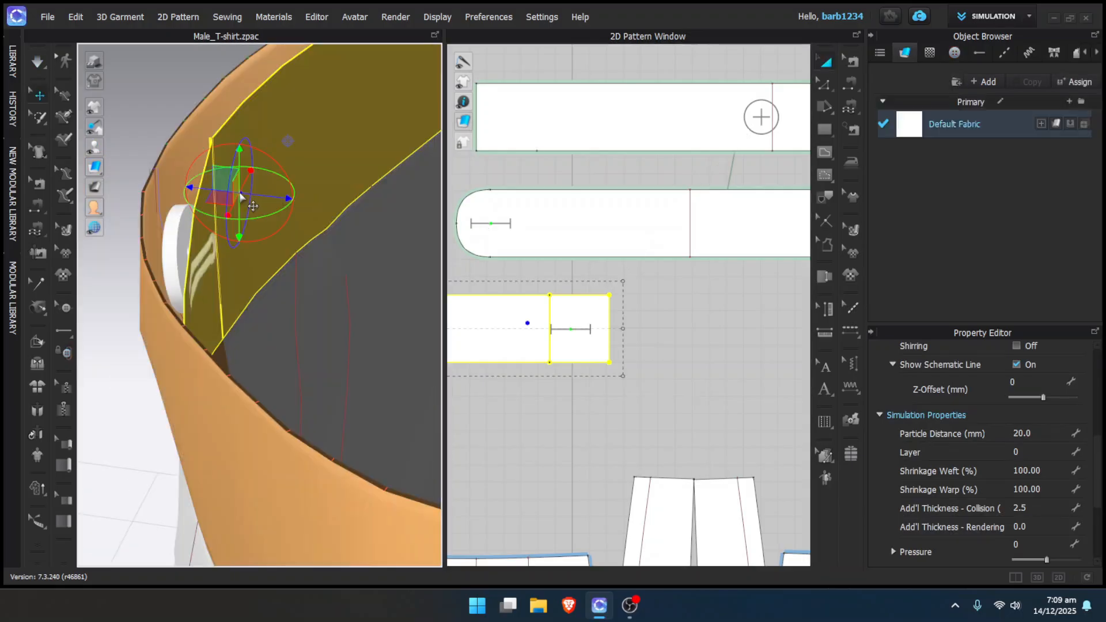
left_click(1039, 432)
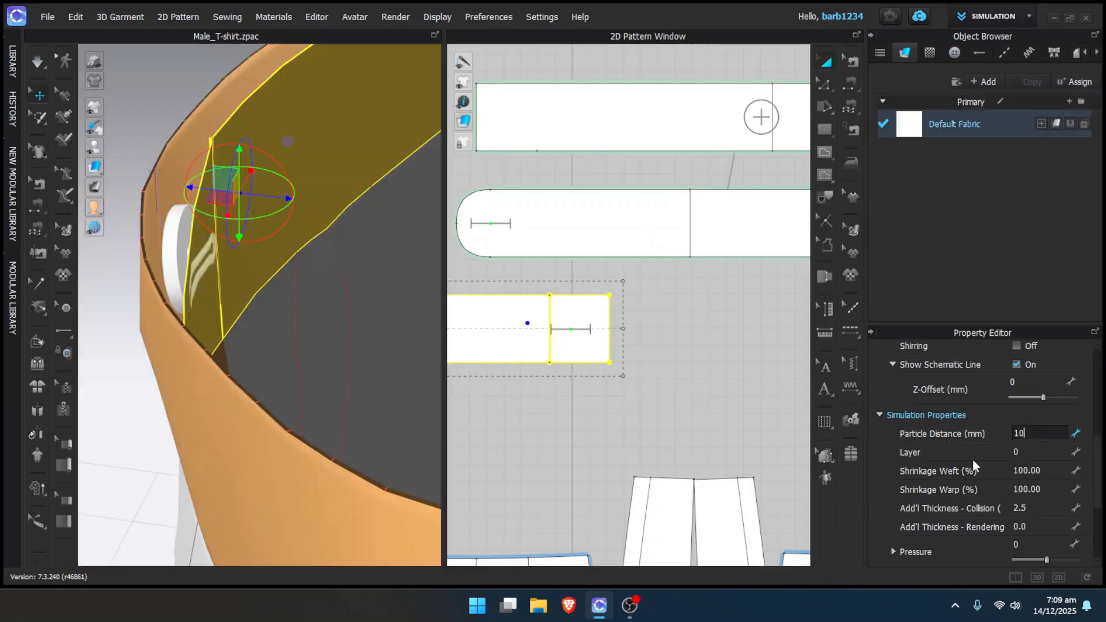
type("10")
key("Return")
Flip the normal of the straight waistband piece and simulate the garment
right_click_drag(340, 316, 334, 385)
left_click(318, 308)
left_click_drag(352, 302, 357, 310)
right_click(350, 229)
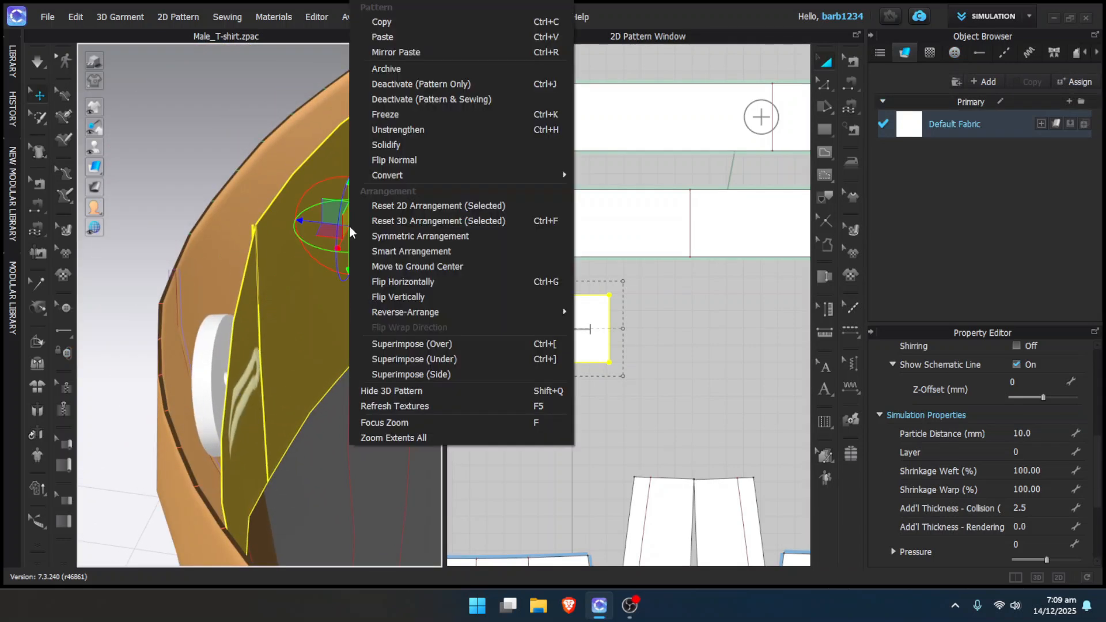
left_click(425, 133)
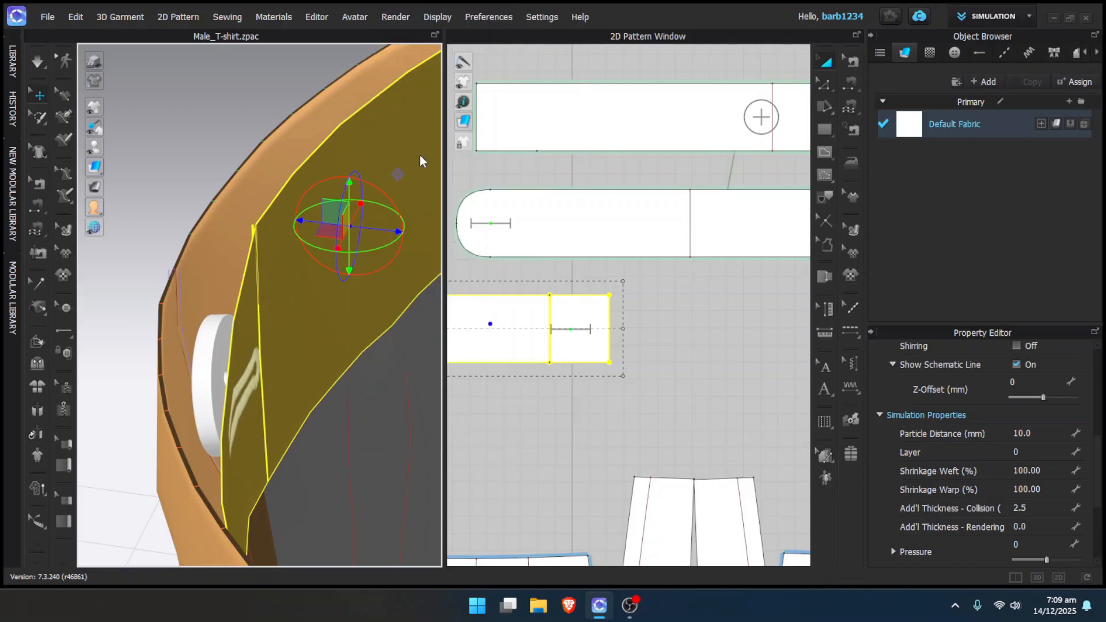
key("space")
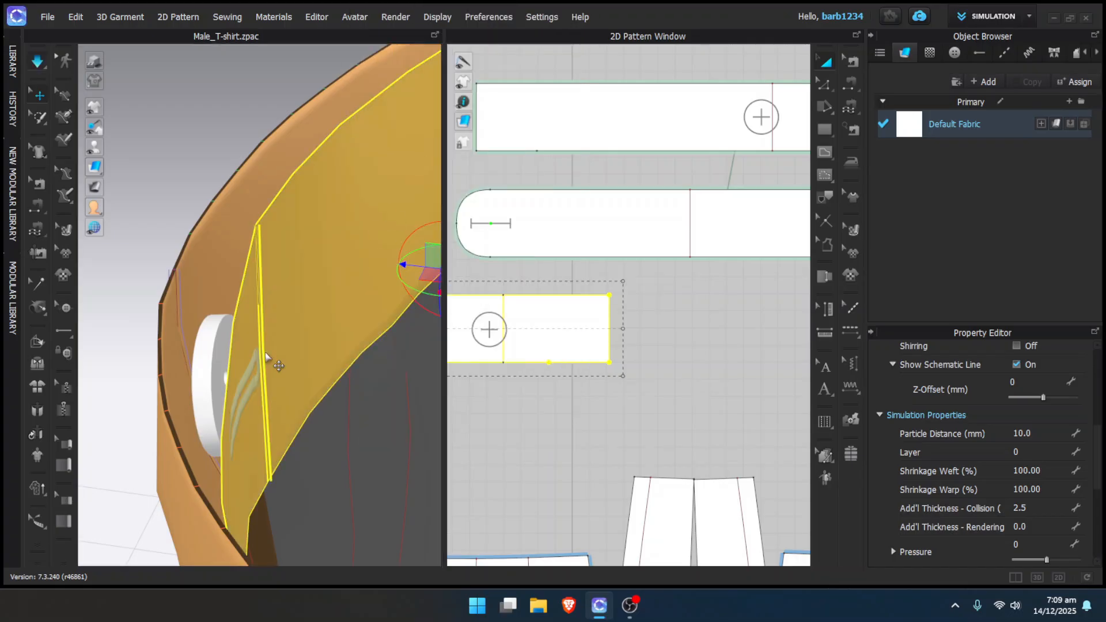
Set the default button's width to 0.5 in
mouse_move(260, 357)
right_mouse_down()
mouse_move(236, 380)
mouse_move(270, 398)
mouse_move(279, 357)
mouse_move(260, 368)
right_mouse_up()
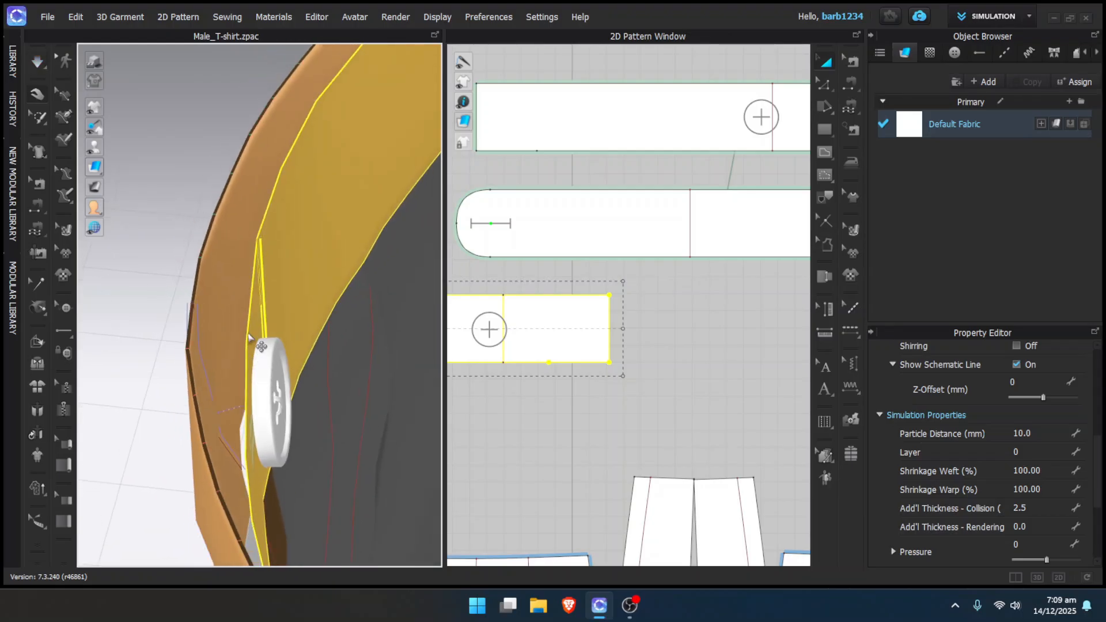
right_click_drag(260, 368, 311, 313)
key("space")
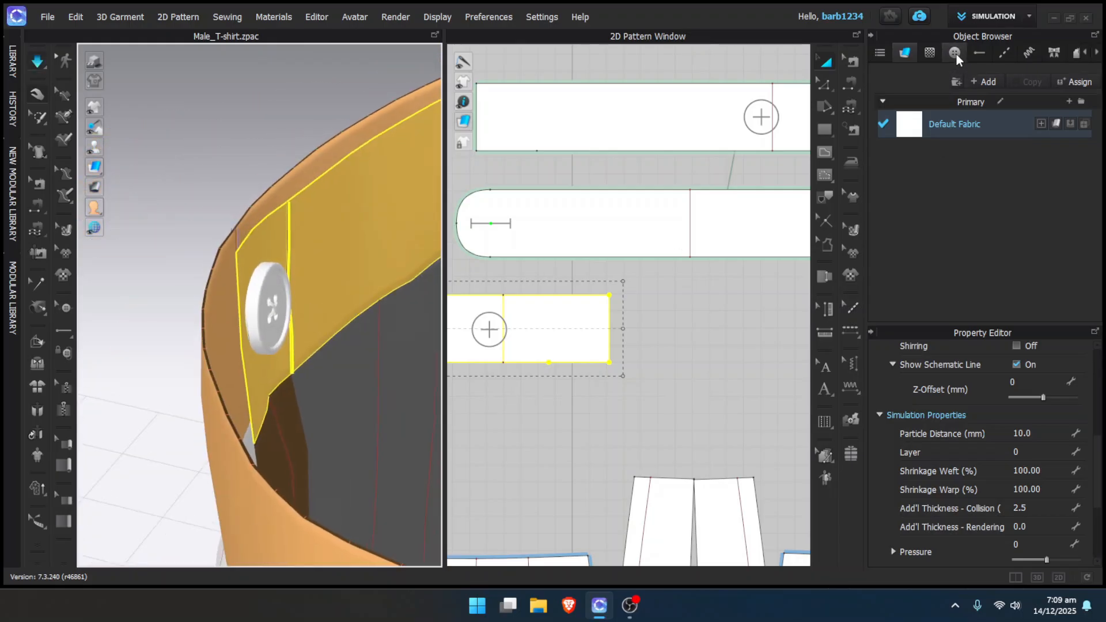
left_click(955, 53)
left_click(949, 109)
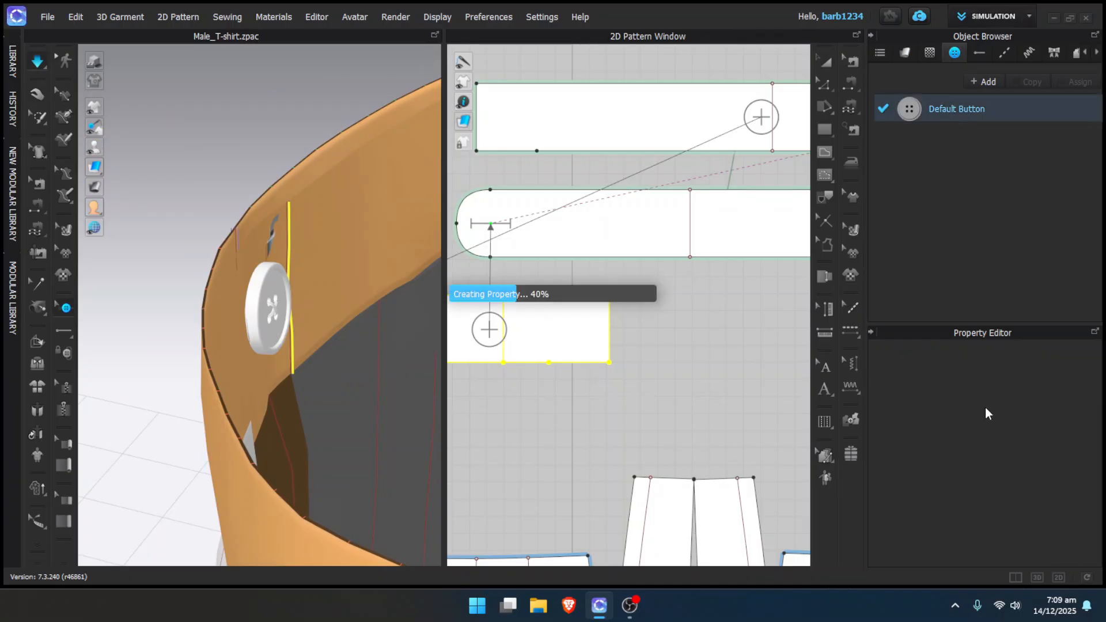
scroll(1036, 484, "down", 2)
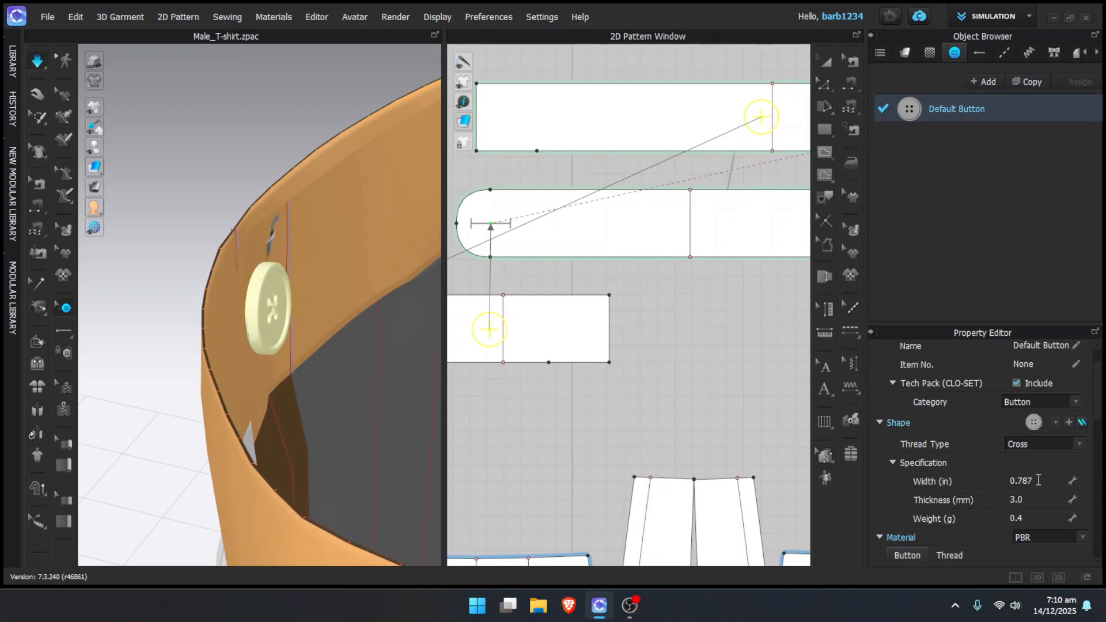
left_click(1037, 480)
type(".5")
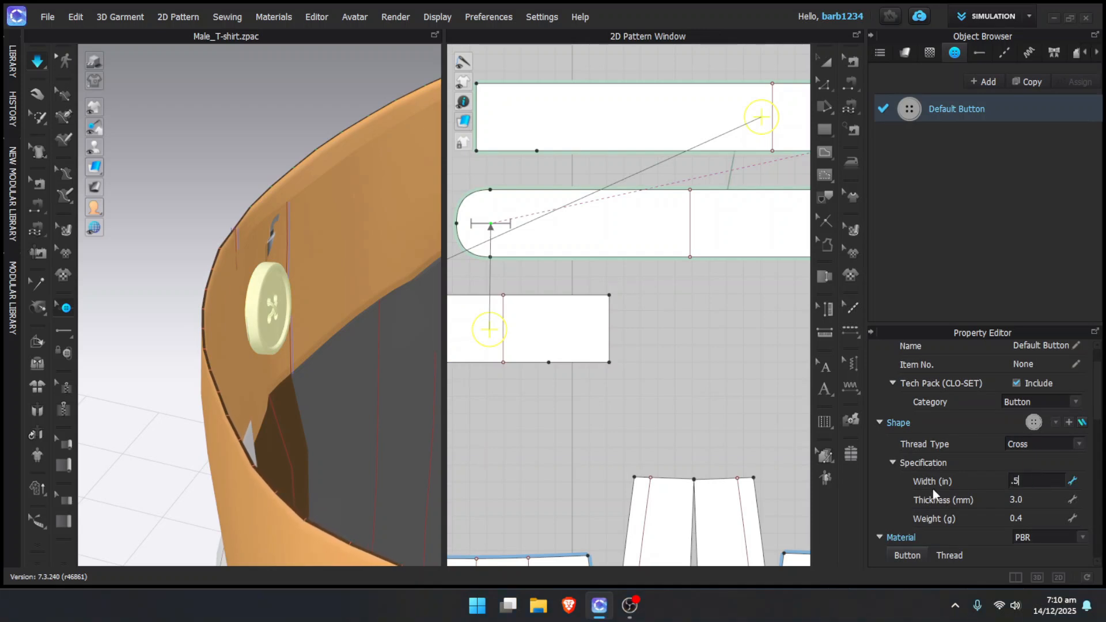
key("Return")
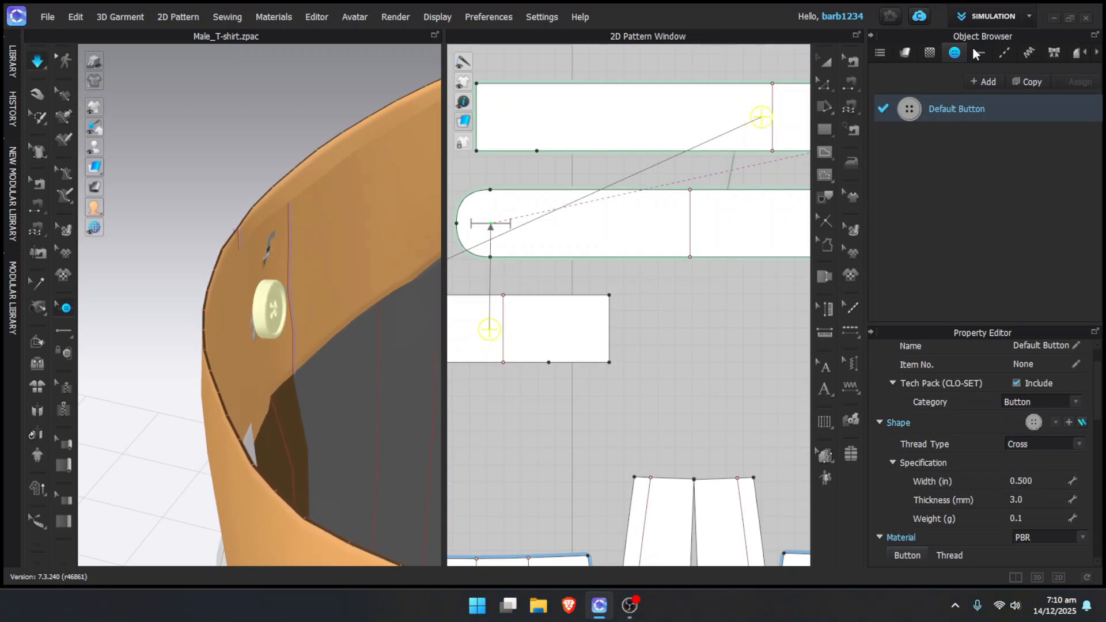
Set the default buttonhole's width to 0.7 in and simulate the garment
left_click(977, 54)
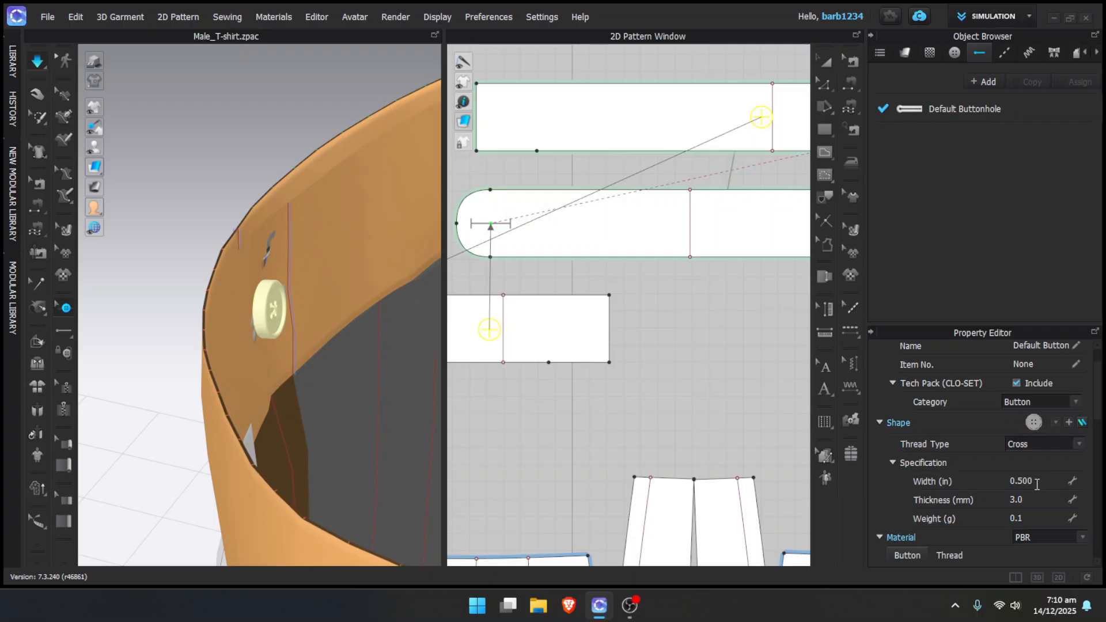
left_click(930, 110)
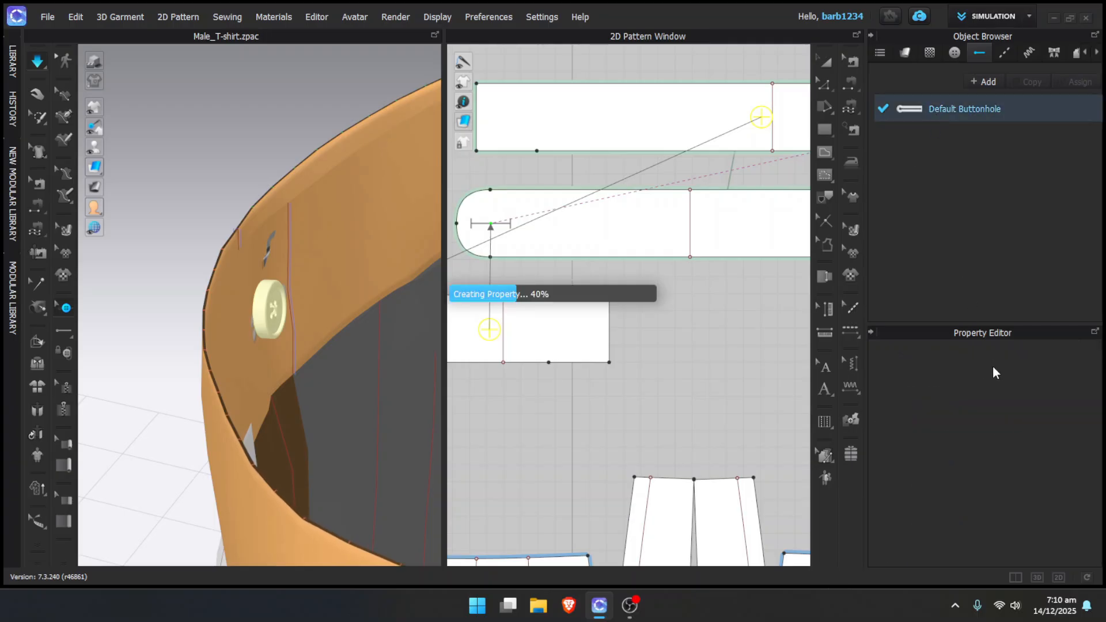
left_click(1044, 464)
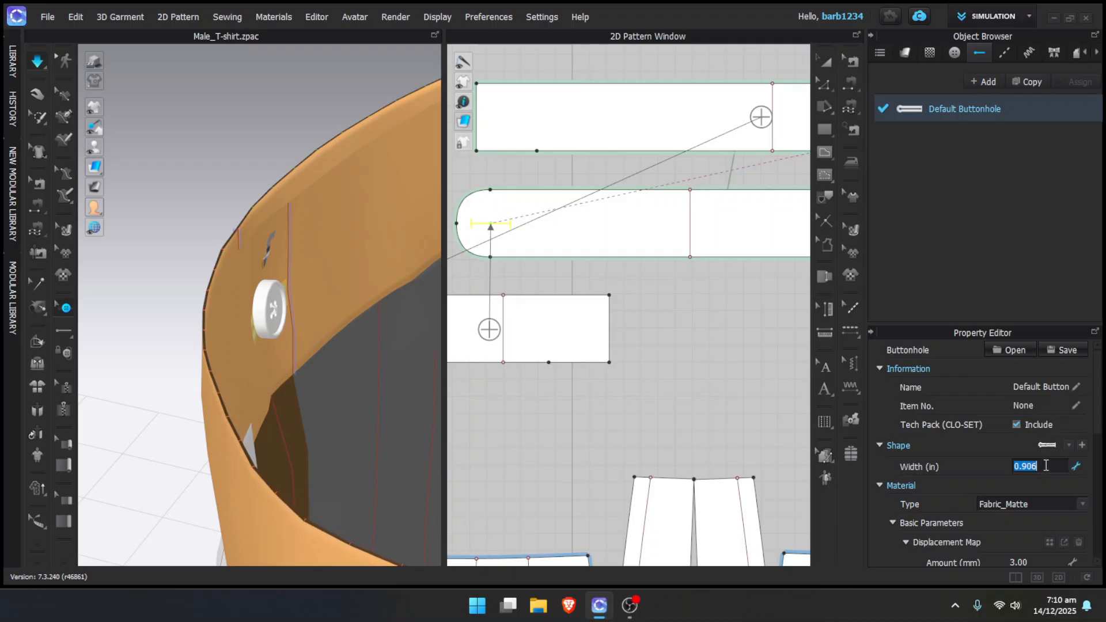
type(".7")
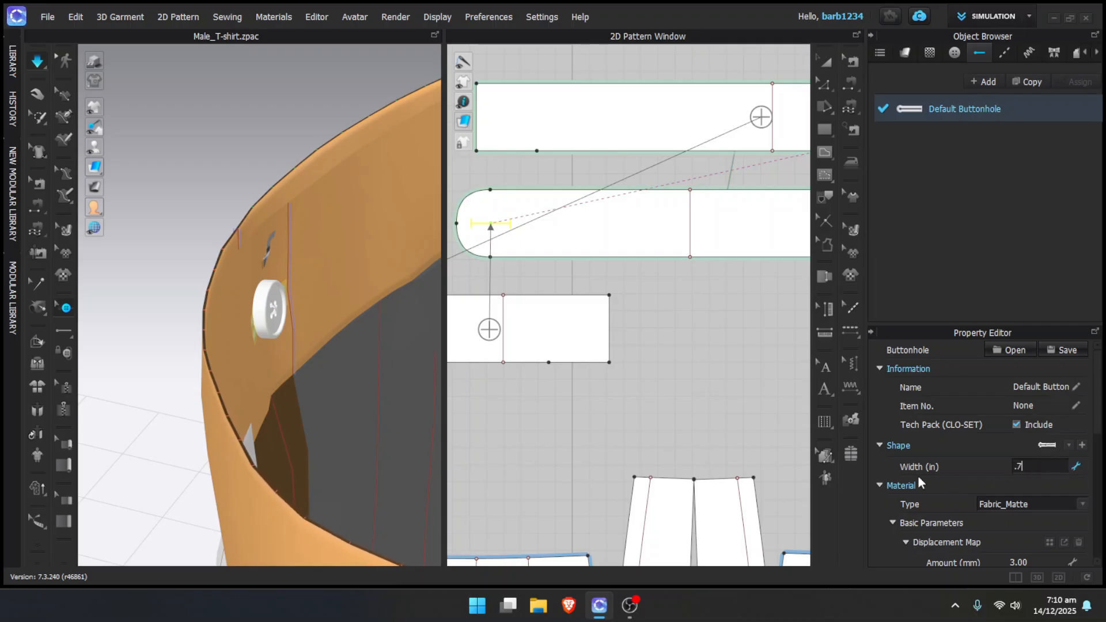
key("Return")
scroll(177, 261, "down", 2)
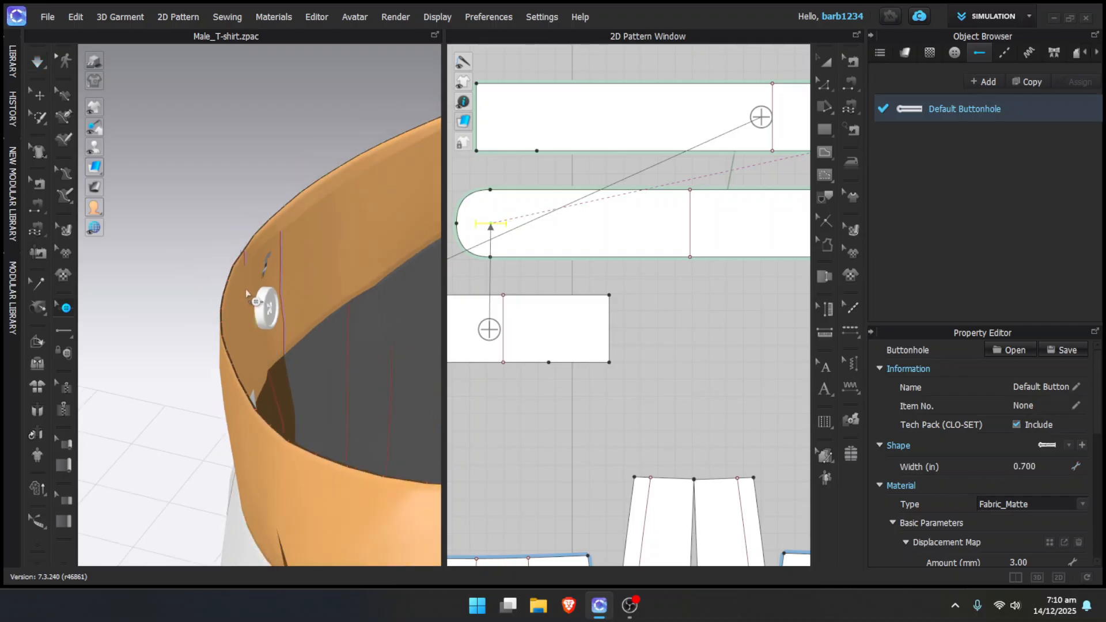
mouse_move(245, 288)
right_mouse_down()
mouse_move(173, 279)
mouse_move(257, 296)
right_mouse_up()
key("space")
left_click(172, 280)
key("space")
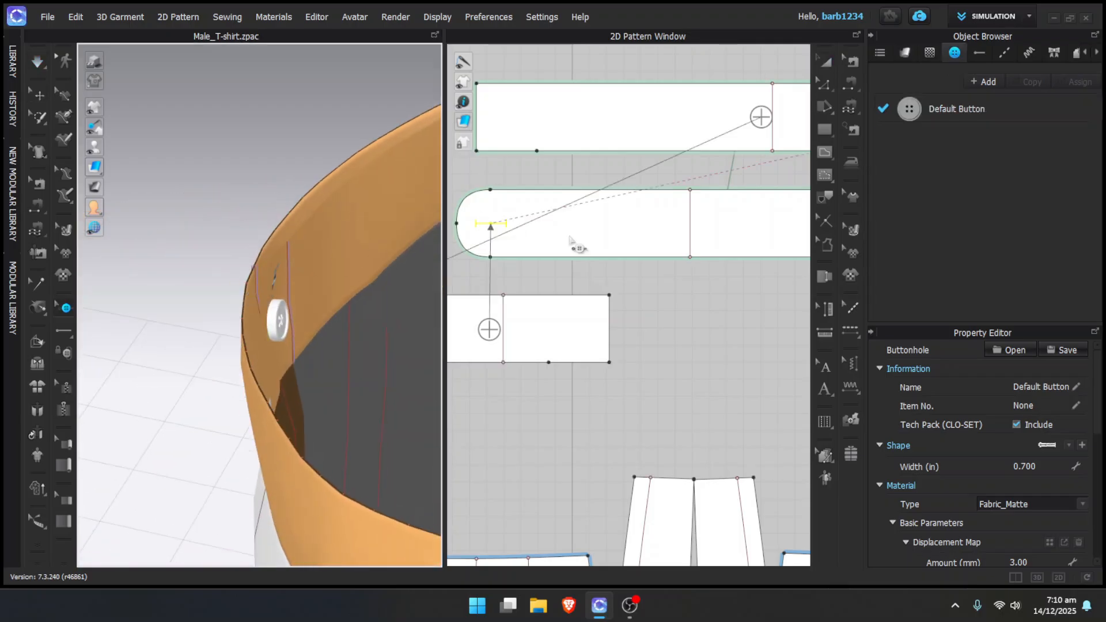
Create an under layer clone of the short straight waistband piece and place it up beside the rounded waistband pieces
scroll(641, 330, "down", 4)
key("a")
scroll(674, 339, "down", 1)
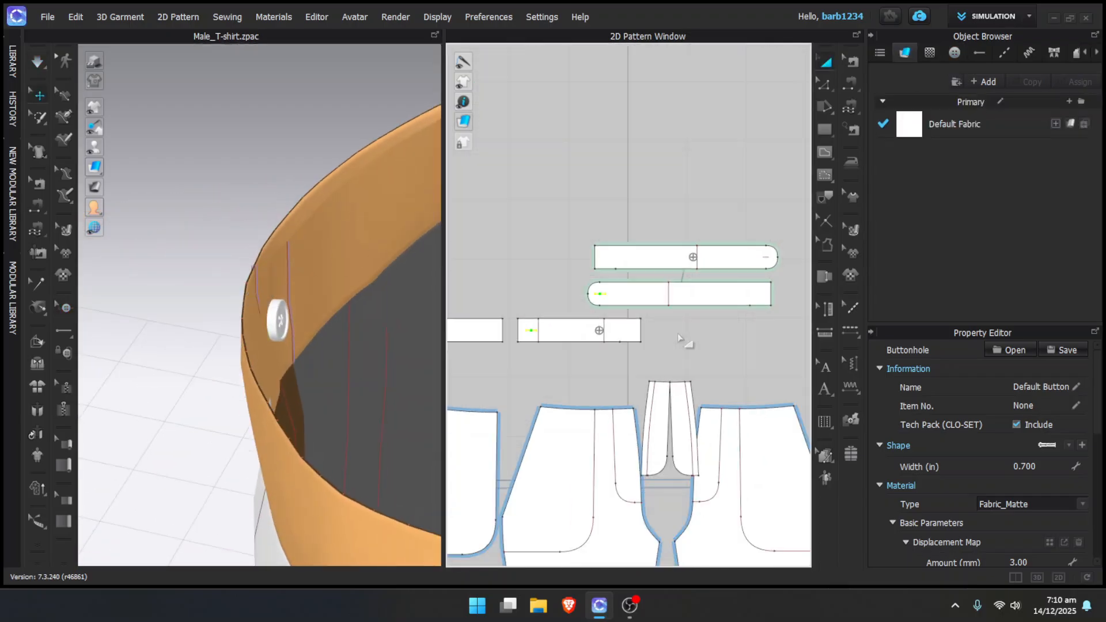
middle_click_drag(685, 338, 746, 336)
left_click(689, 329)
right_click(689, 329)
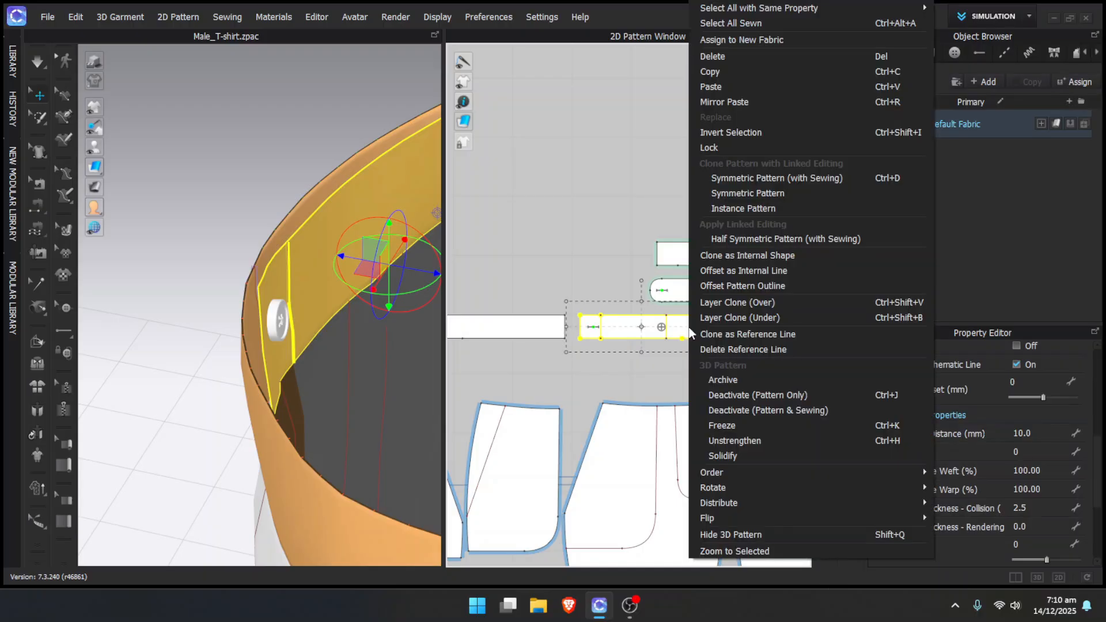
left_click(740, 317)
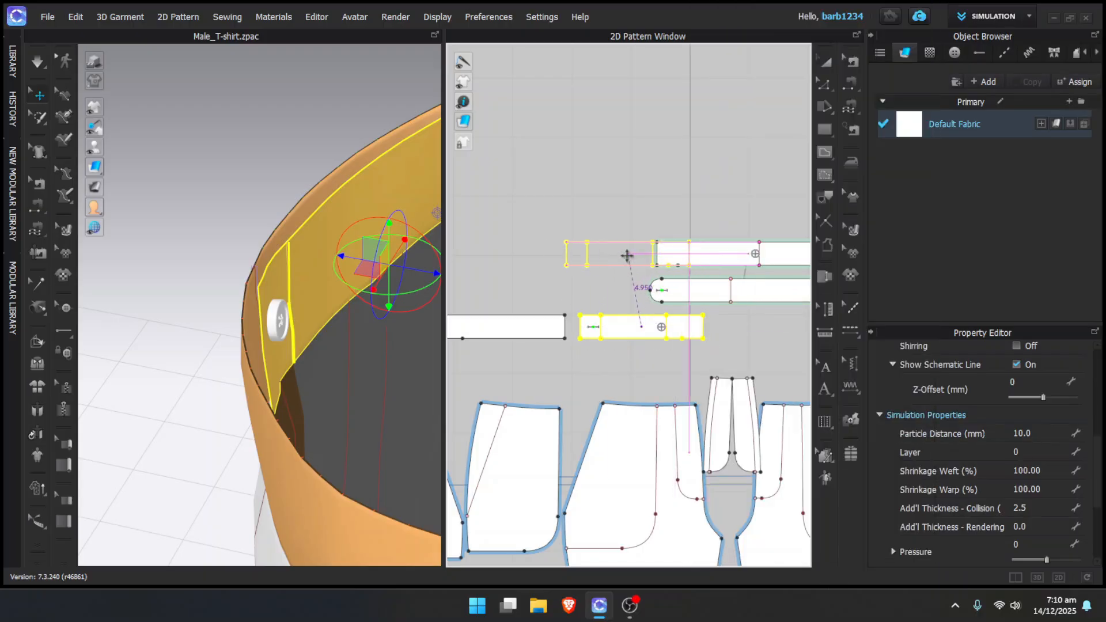
left_click(584, 255)
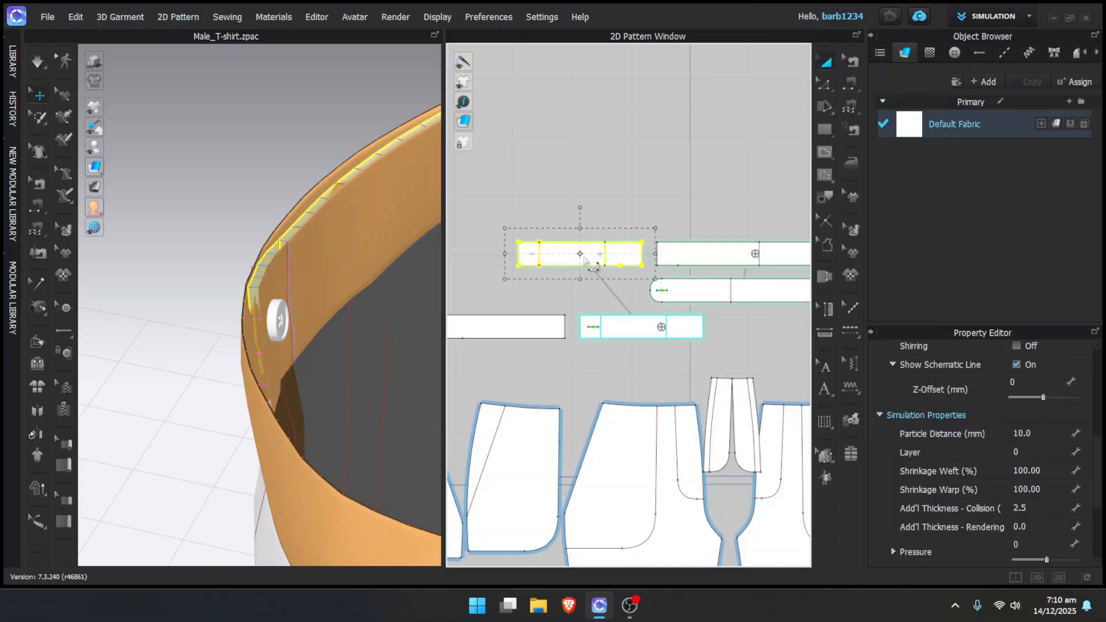
Flip the normal of the cloned straight waistband piece
right_click_drag(353, 263, 403, 280)
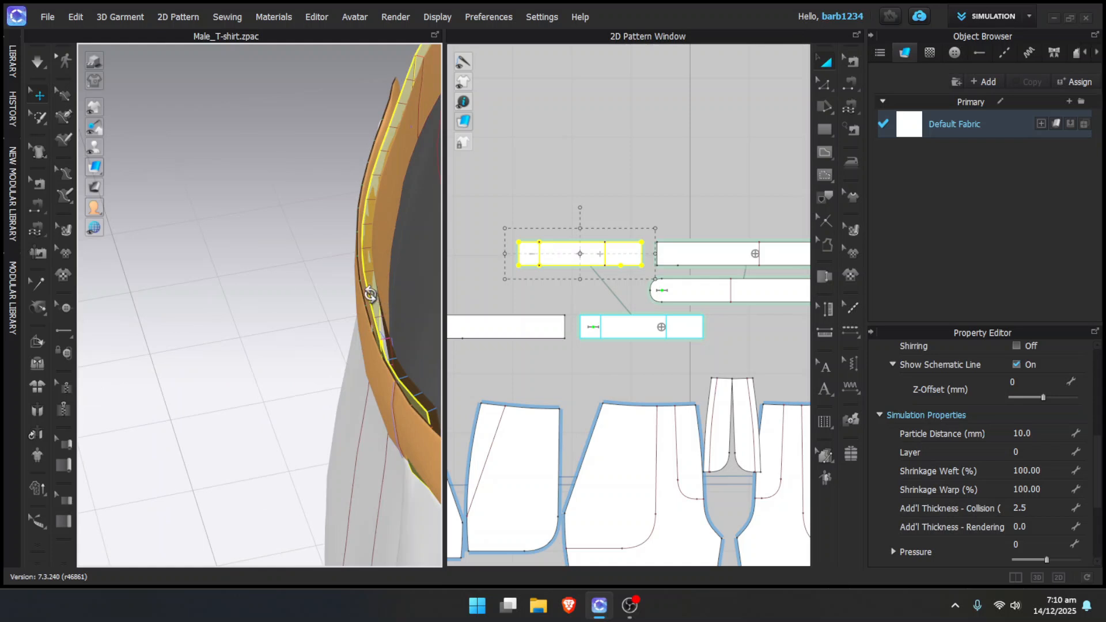
right_click(370, 295)
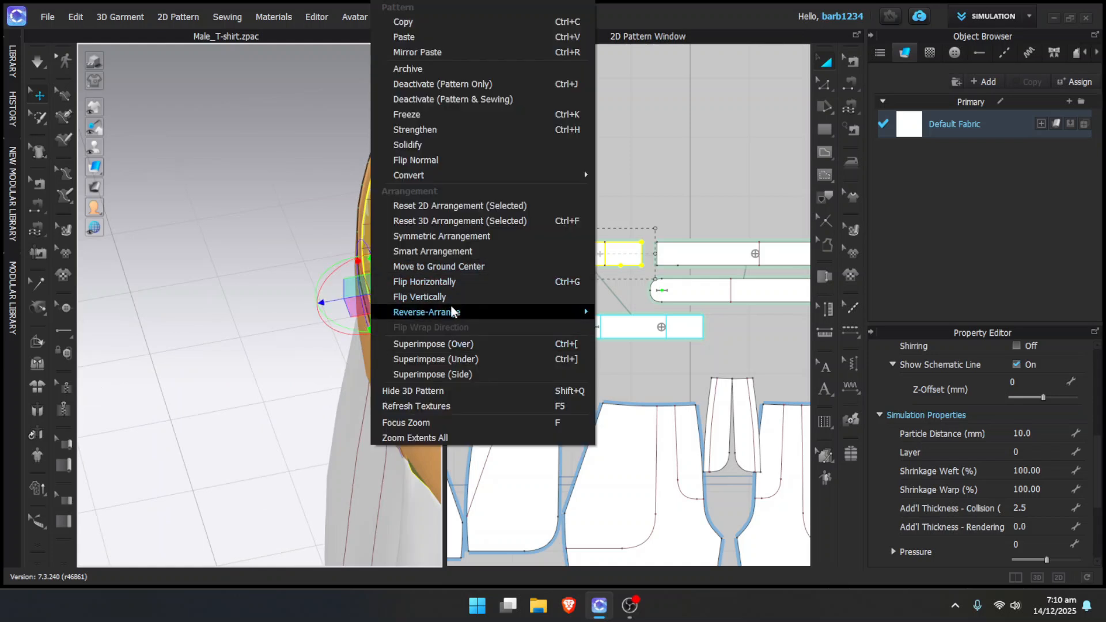
left_click(429, 160)
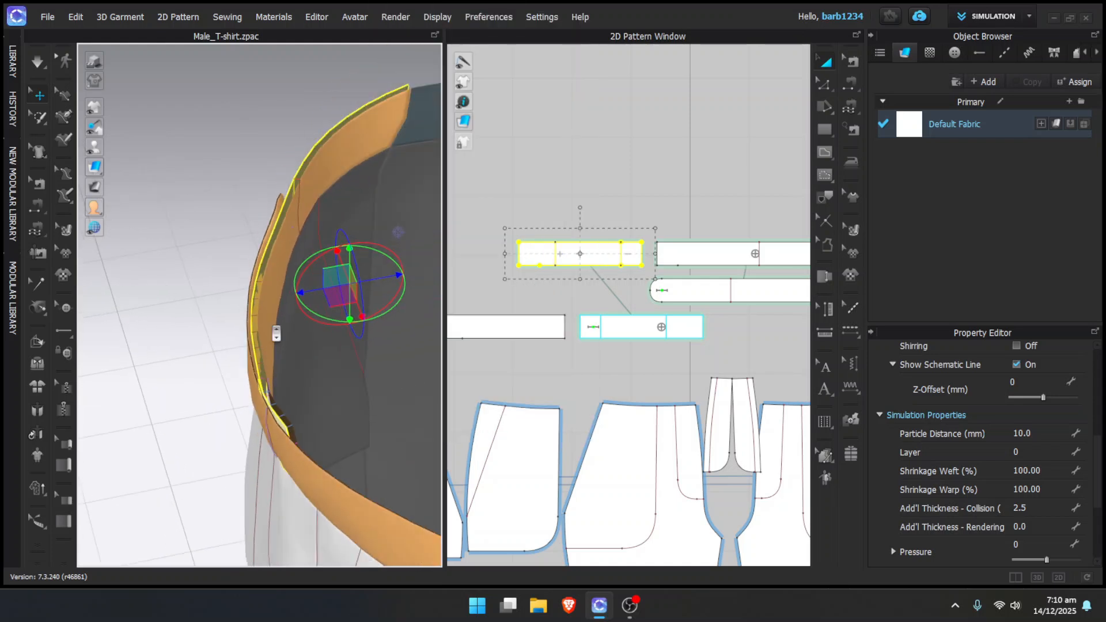
right_click_drag(277, 333, 359, 307)
scroll(705, 295, "down", 2)
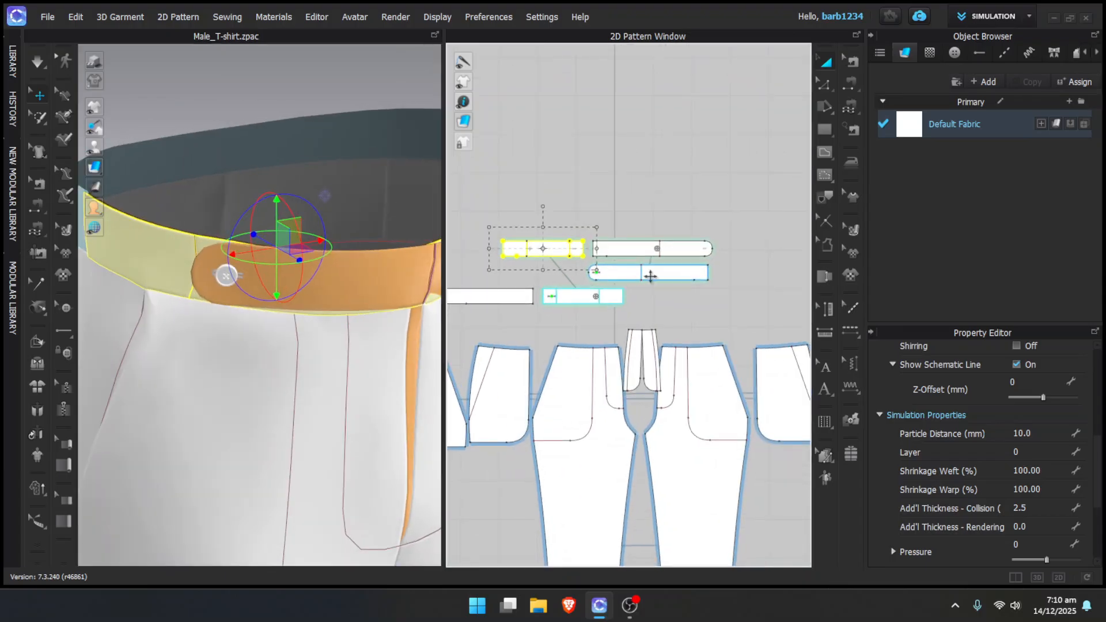
Move the two rounded waistband pieces aside so the clone sits directly above its original, and simulate the garment
left_click(659, 274)
left_click(687, 248, "shift")
left_click_drag(687, 248, 774, 273)
left_click_drag(571, 251, 594, 272)
right_click_drag(599, 275, 686, 278)
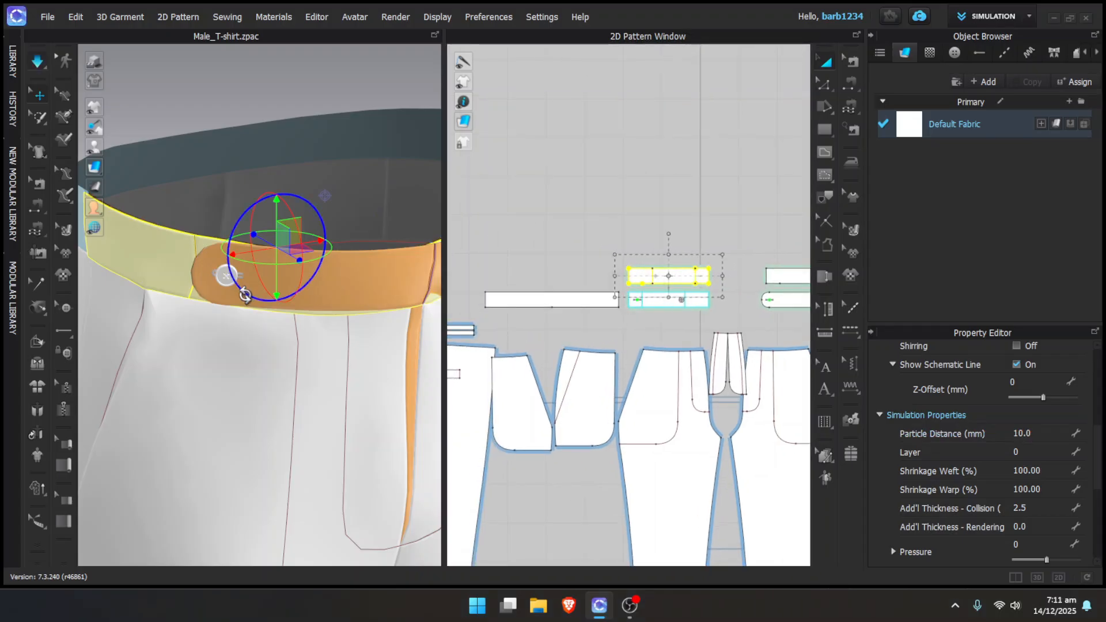
key("space")
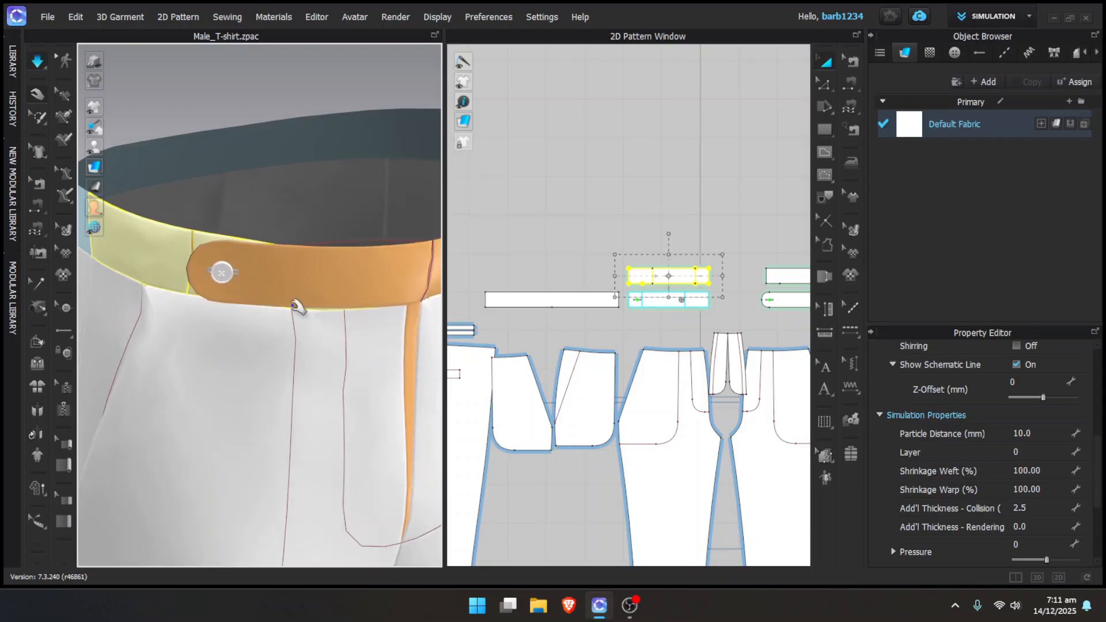
key("space")
left_click(530, 310)
right_click(530, 309)
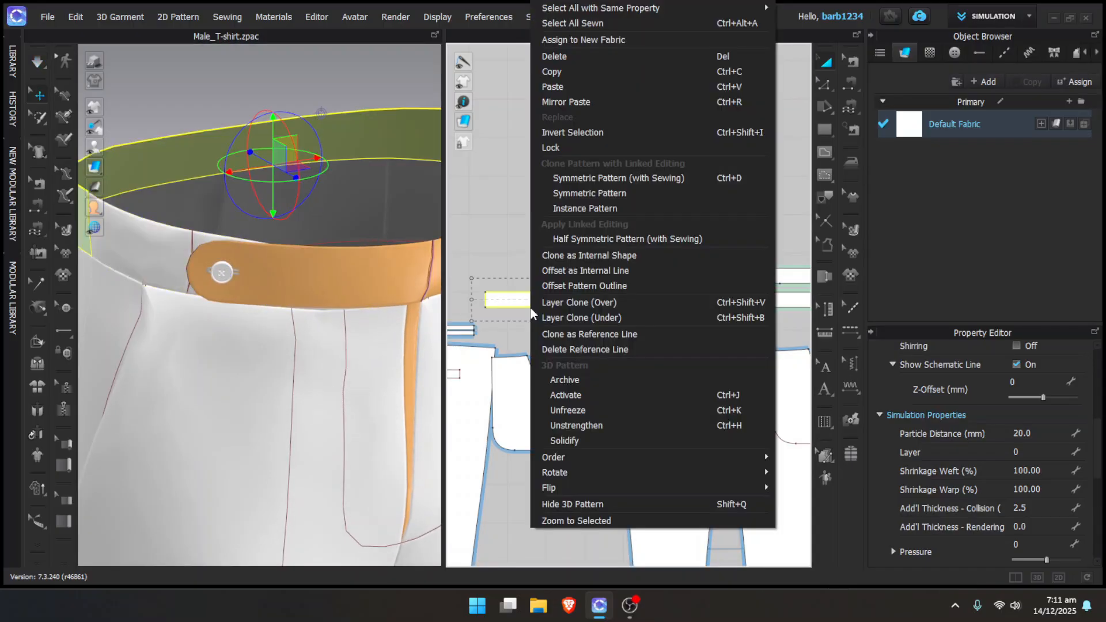
left_click(593, 304)
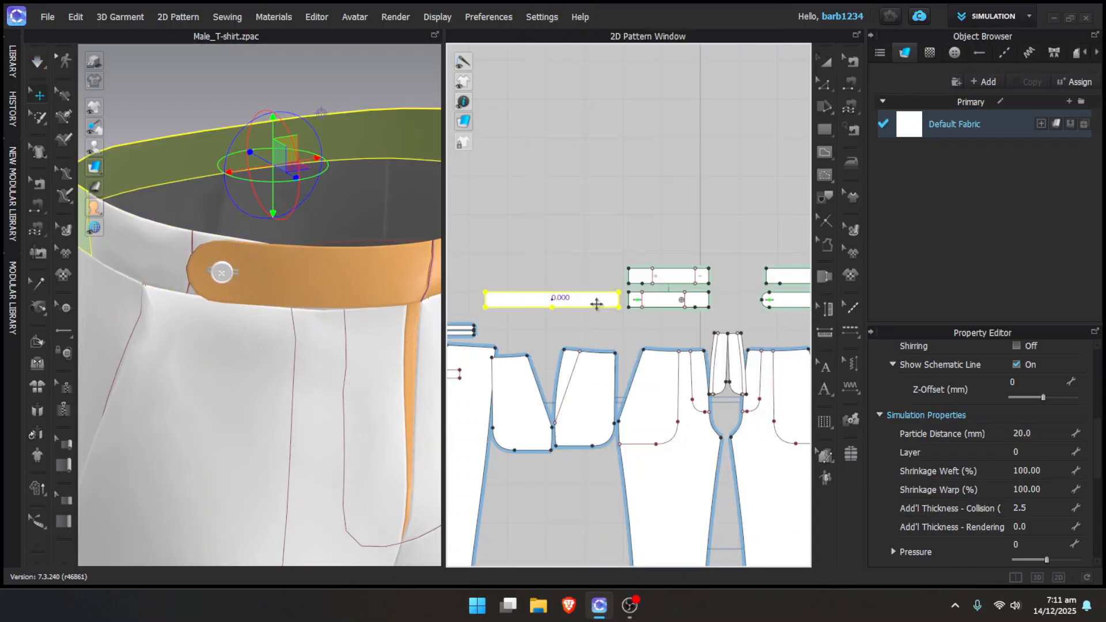
key("Escape")
Create an under layer clone of the long back waistband piece directly above it and flip the clone's normal
right_click(592, 304)
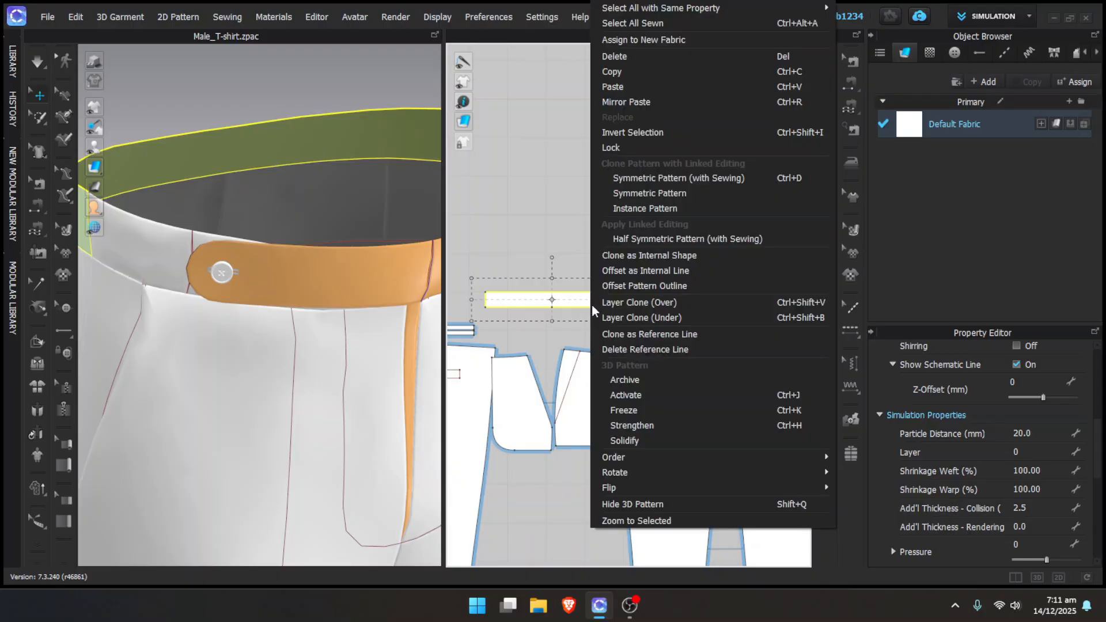
left_click(635, 317)
left_click(553, 277)
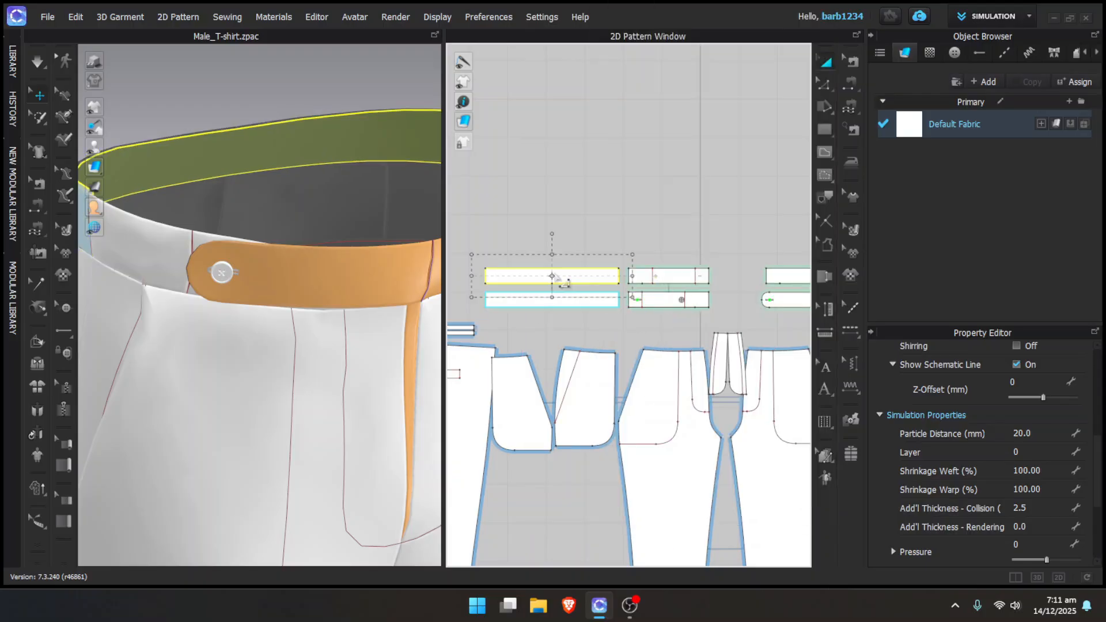
left_click(227, 159)
right_click(227, 158)
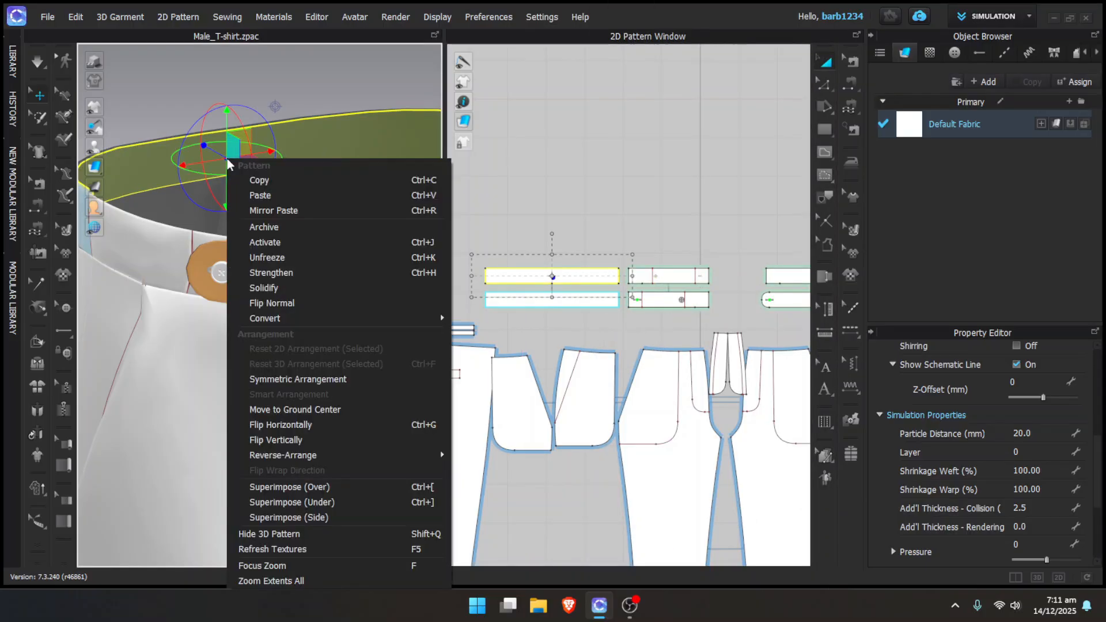
left_click(291, 298)
Show the avatar wearing the trousers and switch the garment to the front view
scroll(291, 298, "down", 3)
right_click_drag(296, 242, 306, 241)
key("2")
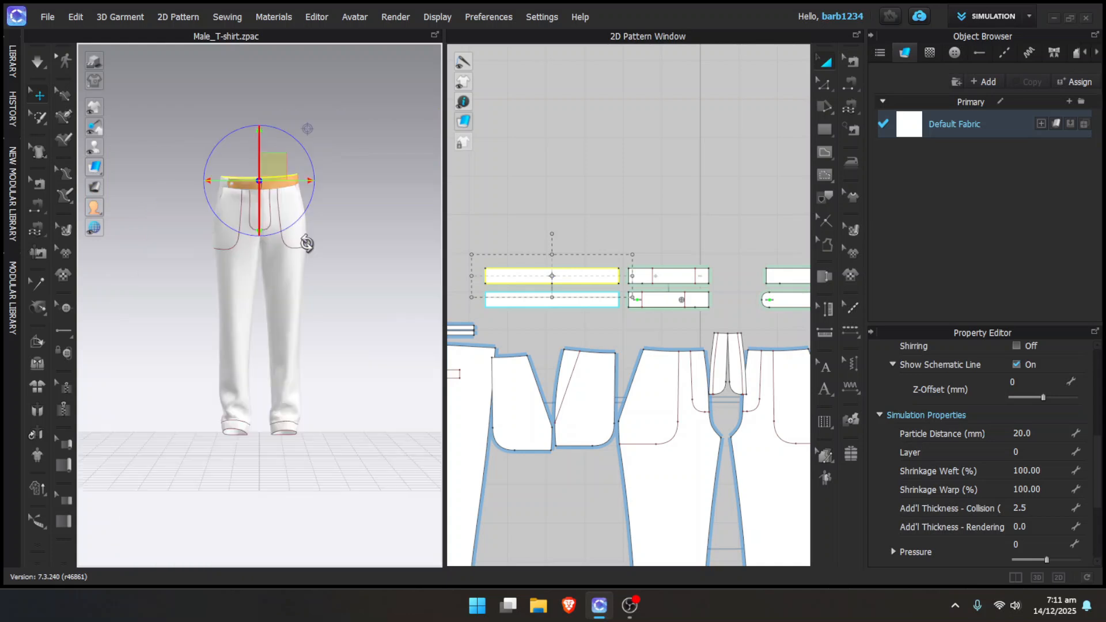
scroll(221, 189, "up", 5)
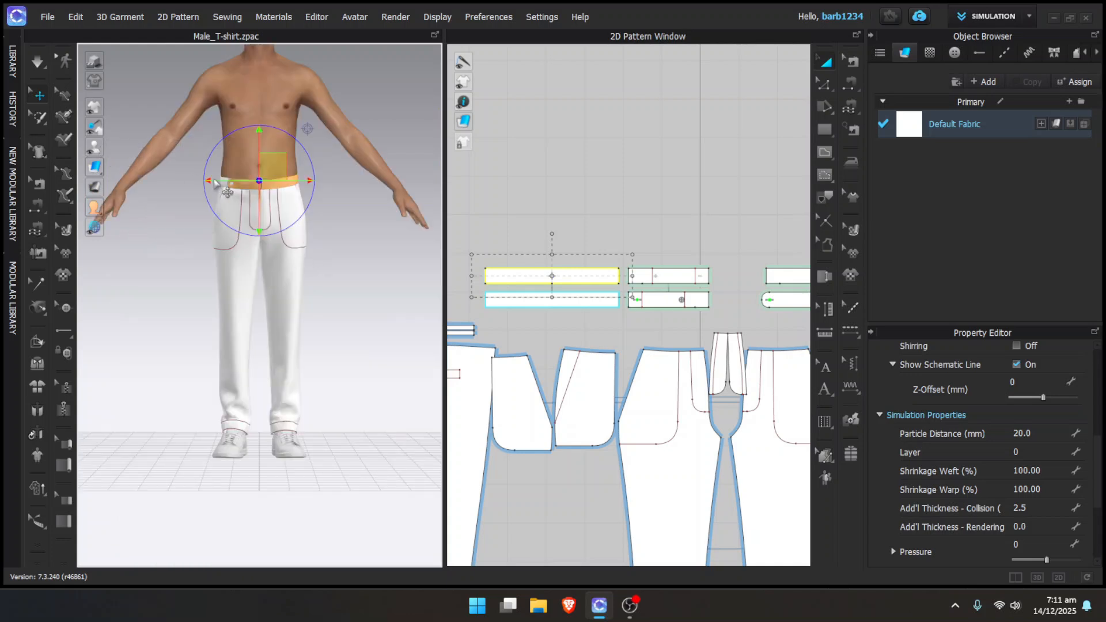
scroll(282, 197, "up", 3)
Unfreeze all the waistband pieces together and apply Strengthen to the whole set
scroll(570, 244, "down", 5)
left_click_drag(491, 203, 753, 287)
right_click(619, 262)
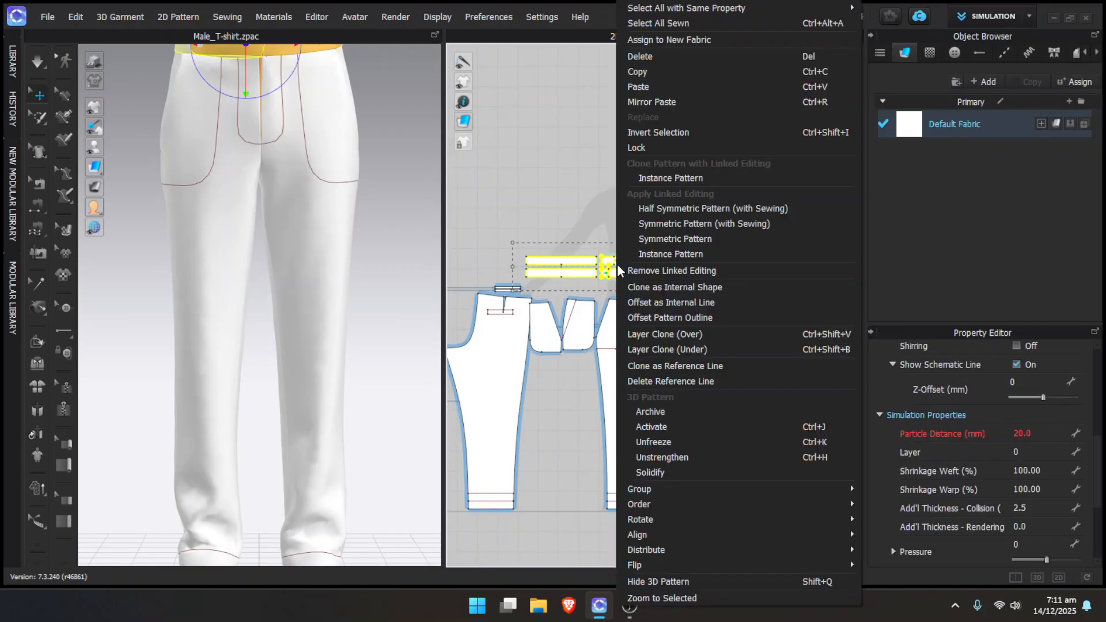
left_click(655, 438)
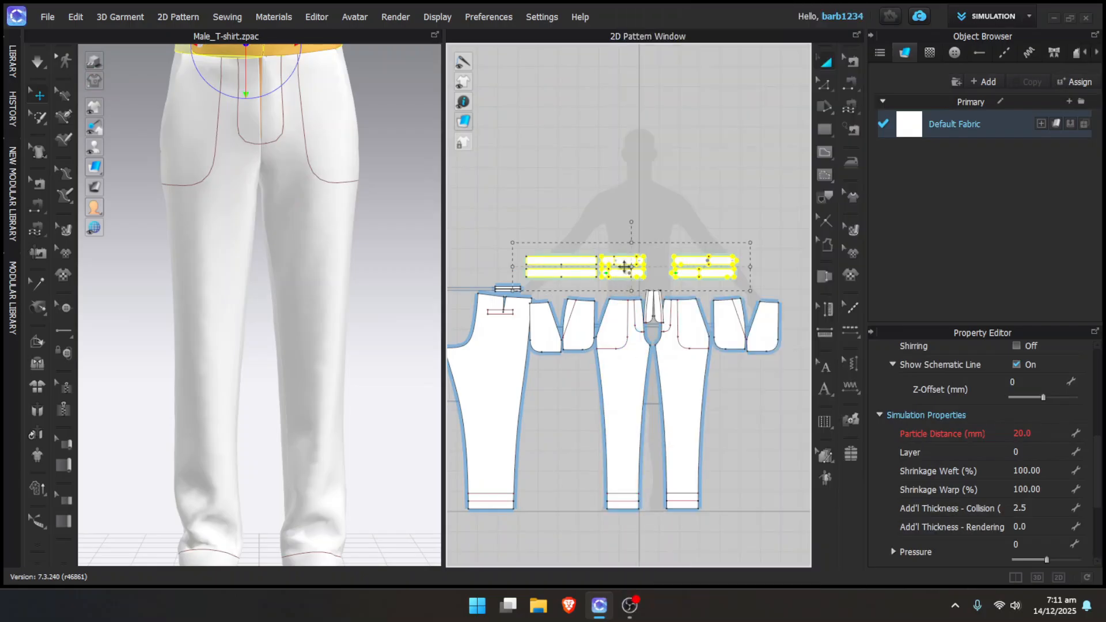
right_click(625, 266)
left_click(680, 468)
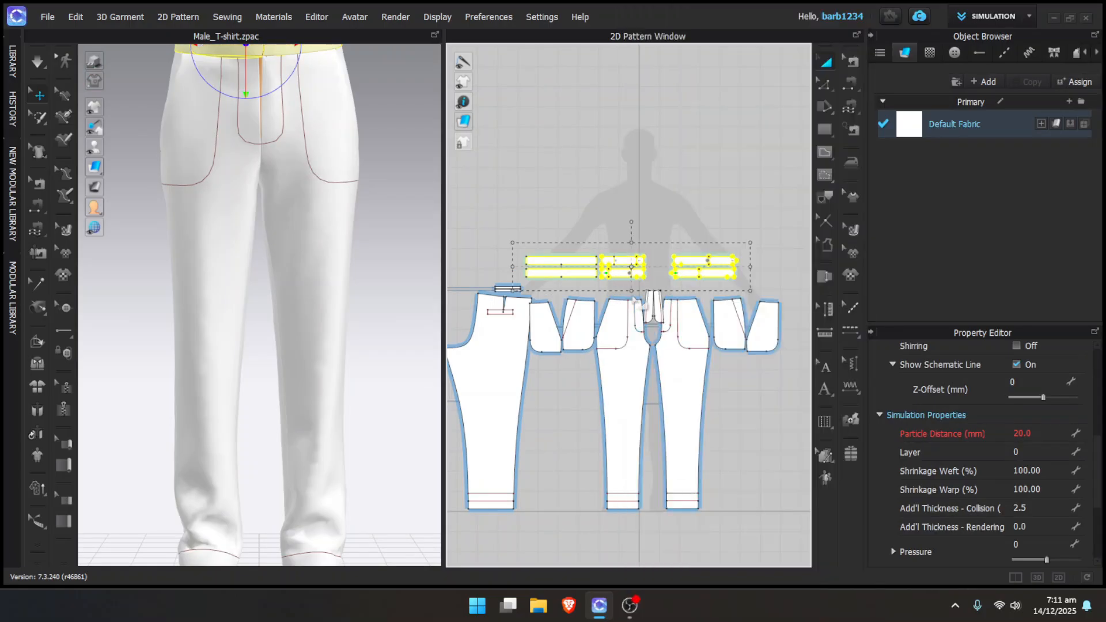
right_click(624, 267)
left_click(678, 457)
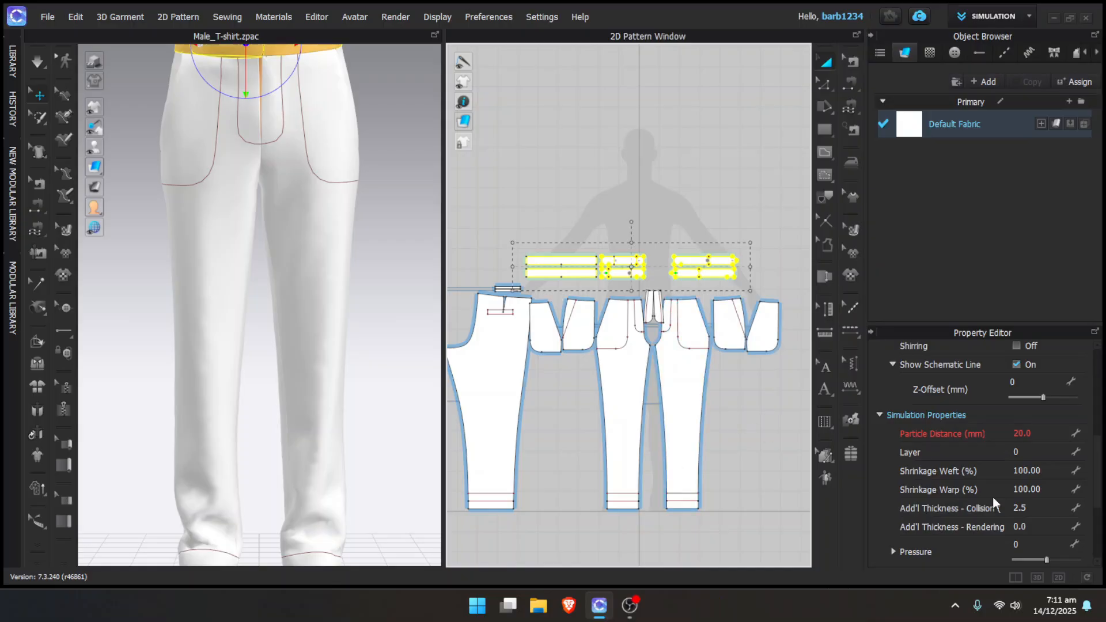
Set the particle distance of all waistband pieces to 10 mm and simulate the trousers on the avatar
left_click(1049, 430)
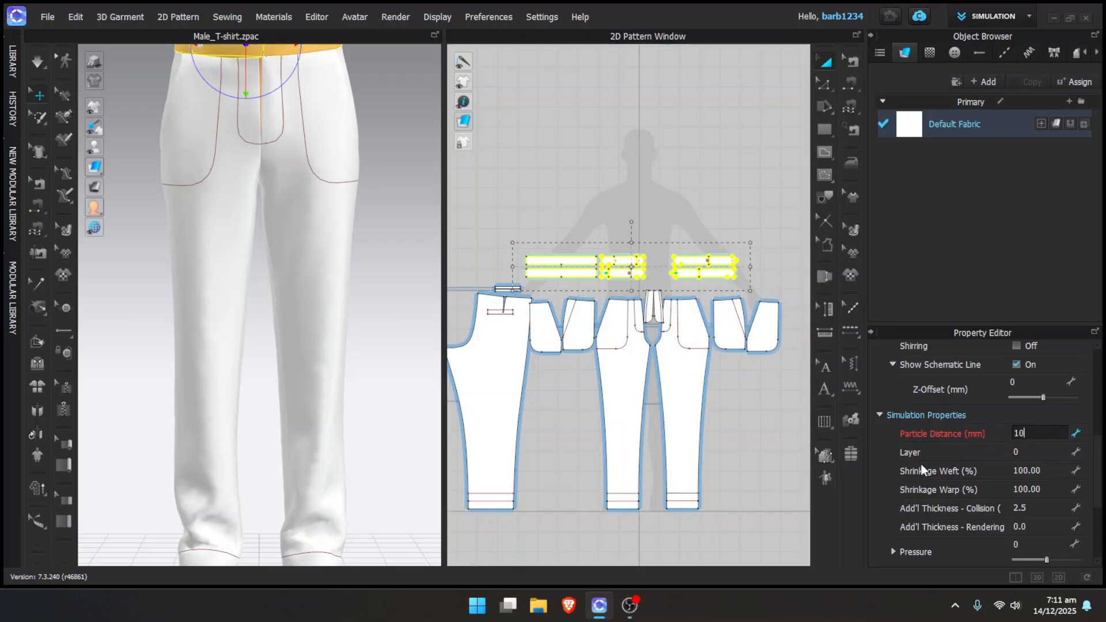
key("Return")
middle_click_drag(259, 203, 267, 359)
right_click_drag(267, 360, 316, 363)
left_click_drag(256, 182, 253, 176)
key("space")
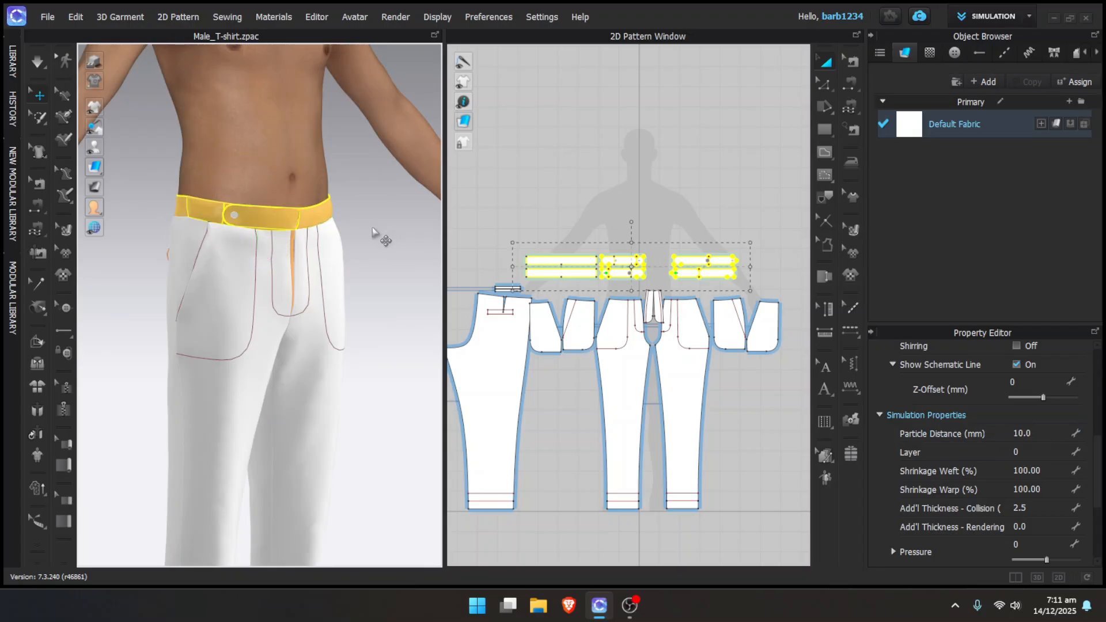
Raise the whole garment slightly on the avatar and simulate it from the front view
key("ctrl+a")
left_click(284, 220)
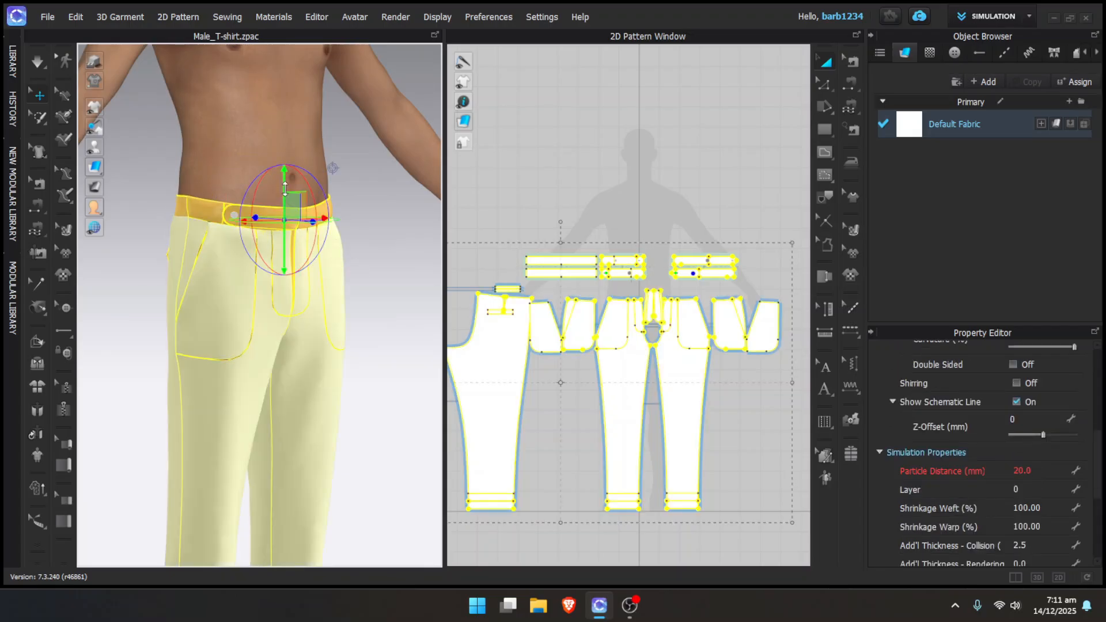
left_click_drag(285, 189, 284, 181)
right_click_drag(282, 207, 292, 283)
key("2")
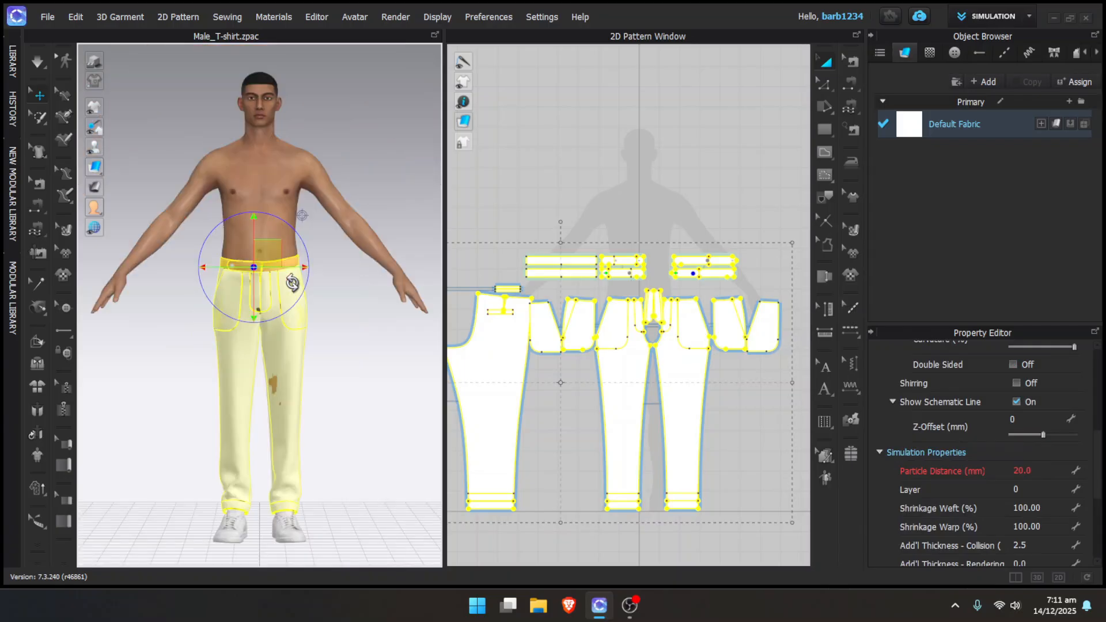
key("space")
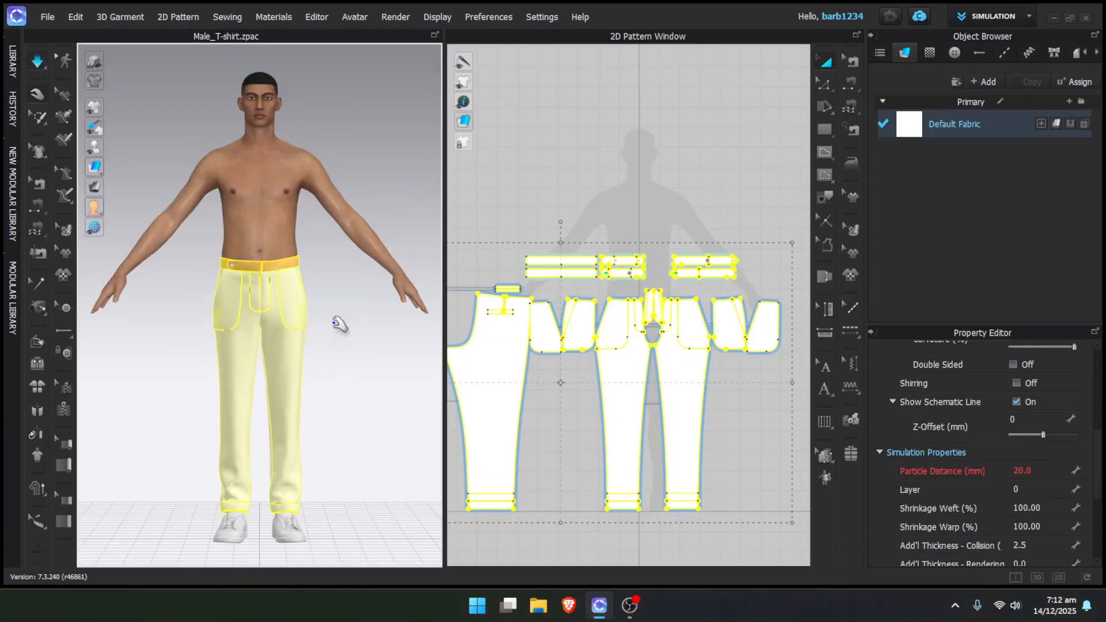
left_click(349, 314)
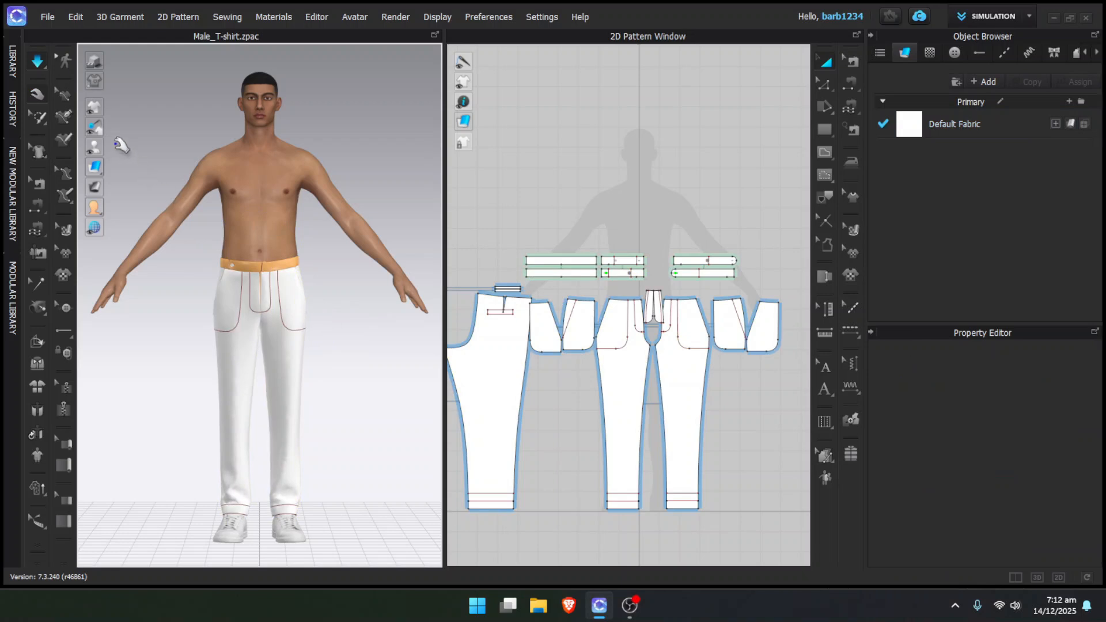
Hide the garment's internal lines in the 3D view and freeze all the waistband pieces
mouse_move(95, 107)
left_click(176, 107)
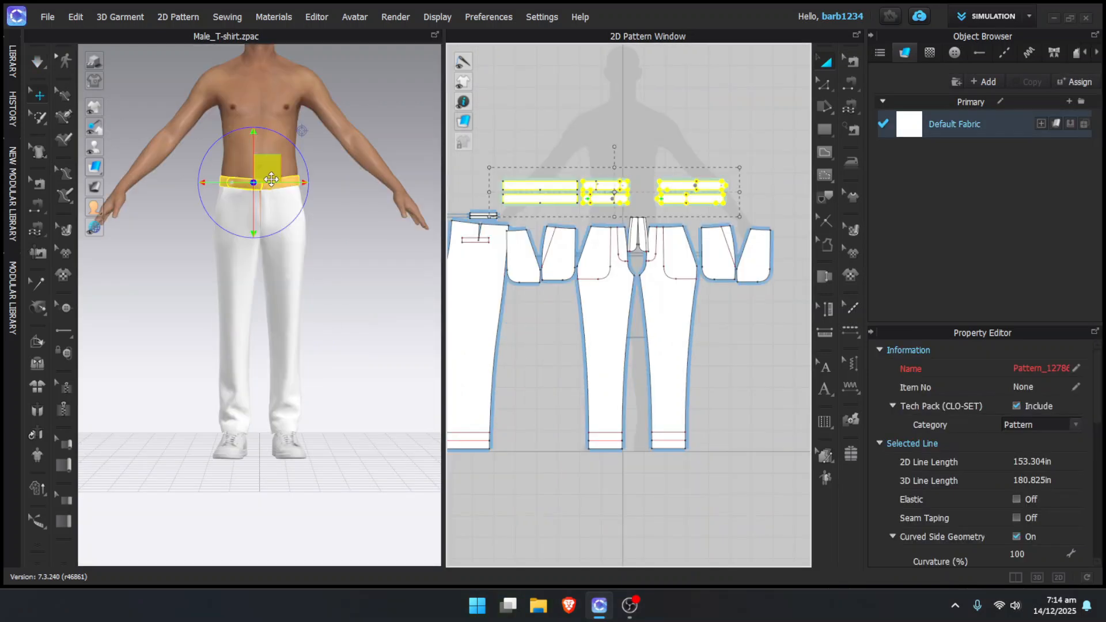
right_click(271, 184)
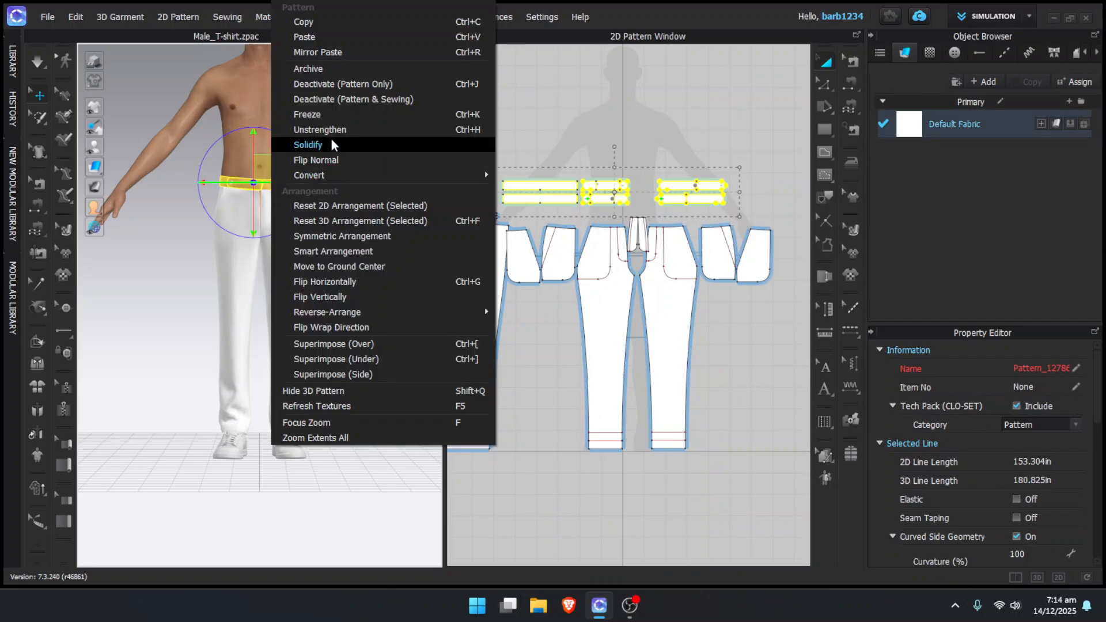
left_click(307, 114)
scroll(289, 303, "up", 5)
left_click(360, 288)
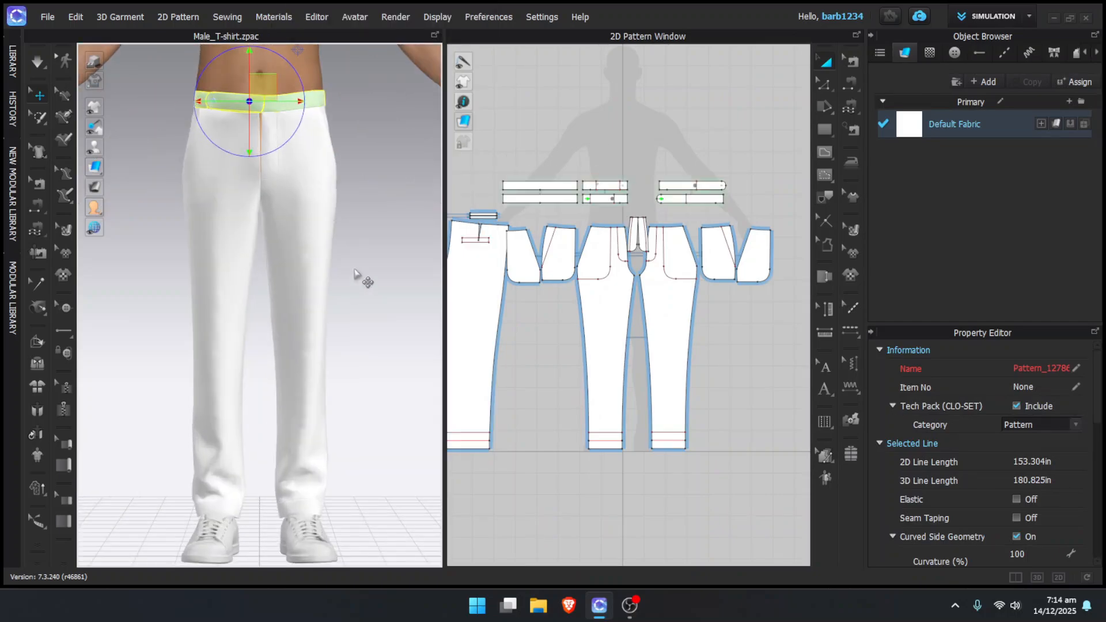
Draw a straight internal crease line about 40.6 in long on the front trouser piece, from the waist edge to the hem's midpoint
scroll(628, 310, "up", 3)
mouse_move(227, 280)
middle_mouse_down()
mouse_move(249, 198)
mouse_move(223, 266)
middle_mouse_up()
scroll(242, 207, "up", 1)
key("g")
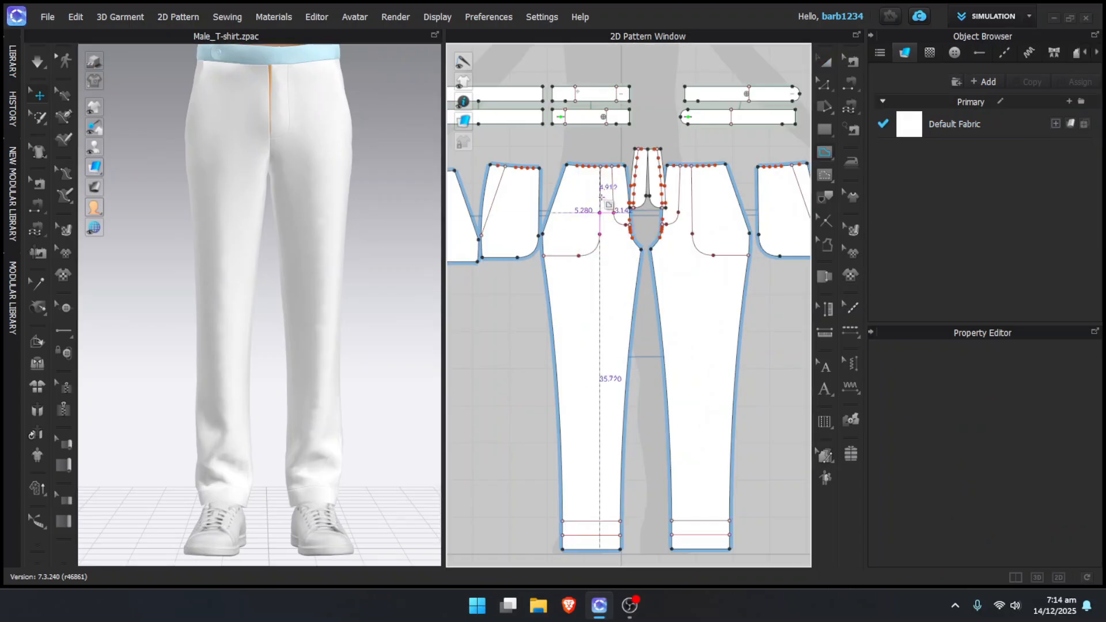
left_click(600, 166)
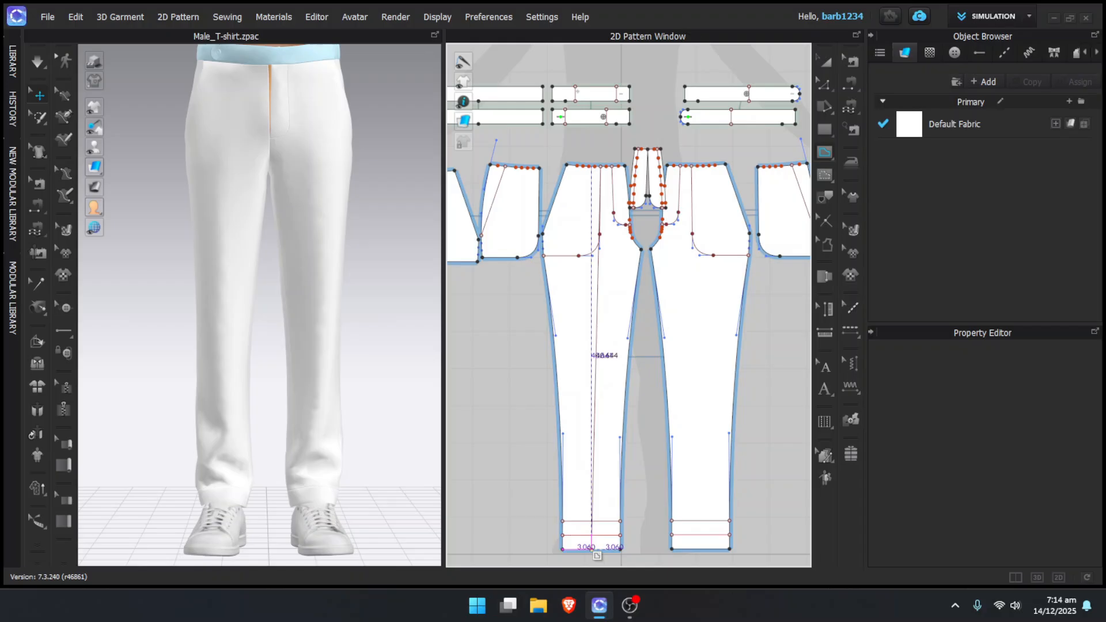
double_click(591, 550)
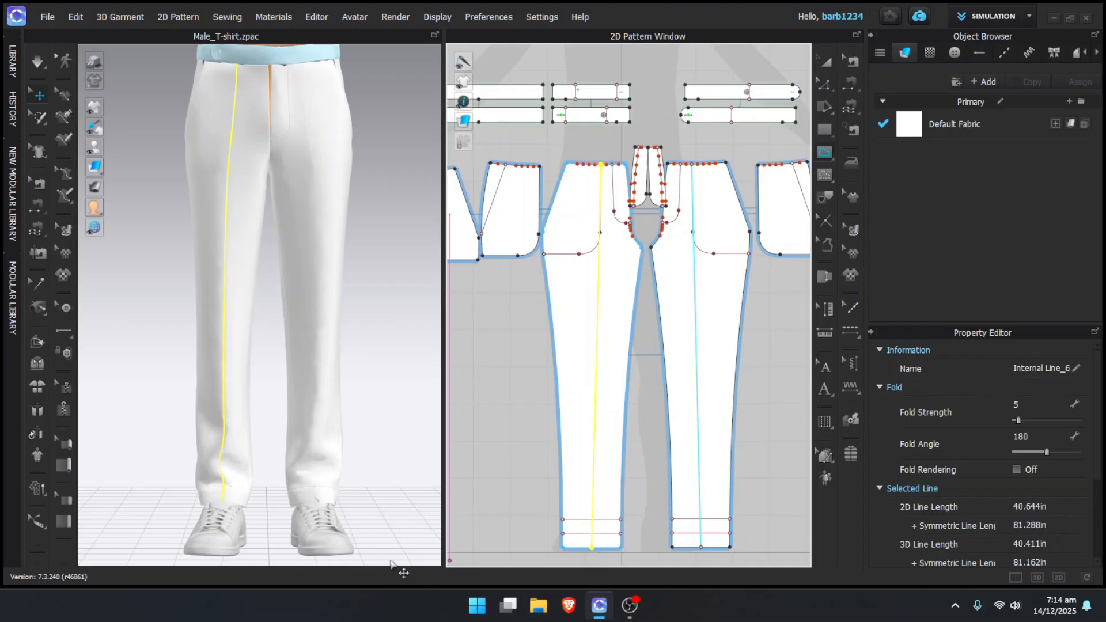
Draw a straight internal crease line about 41.6 in long on the back trouser piece, from the waist edge to the hem's midpoint
scroll(279, 403, "down", 2)
right_click_drag(349, 414, 269, 410)
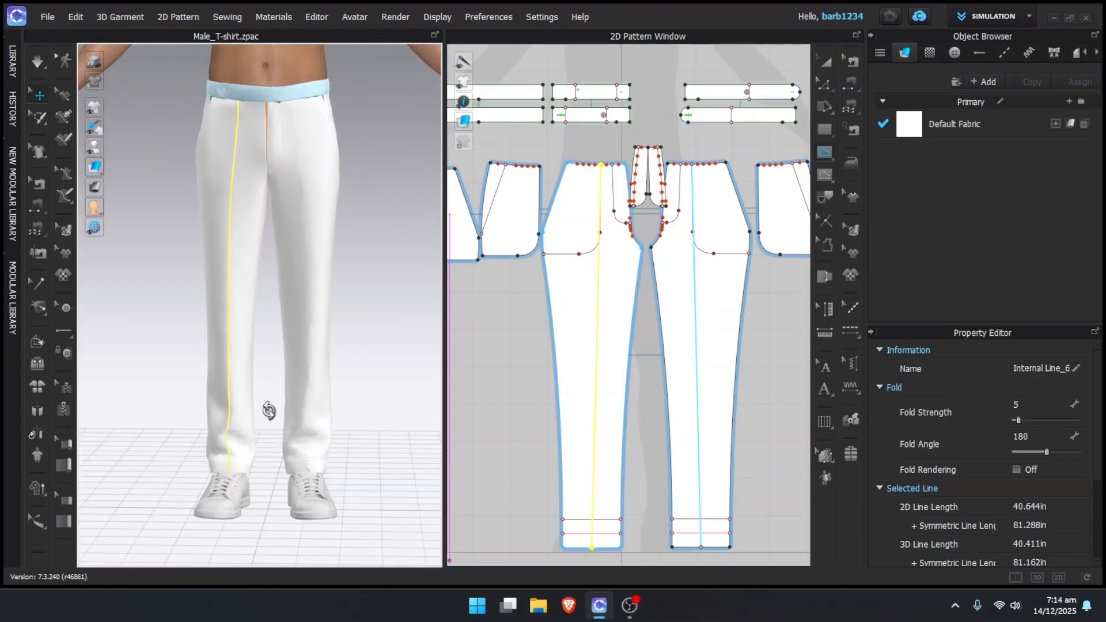
scroll(644, 355, "down", 4)
right_click_drag(293, 337, 548, 348)
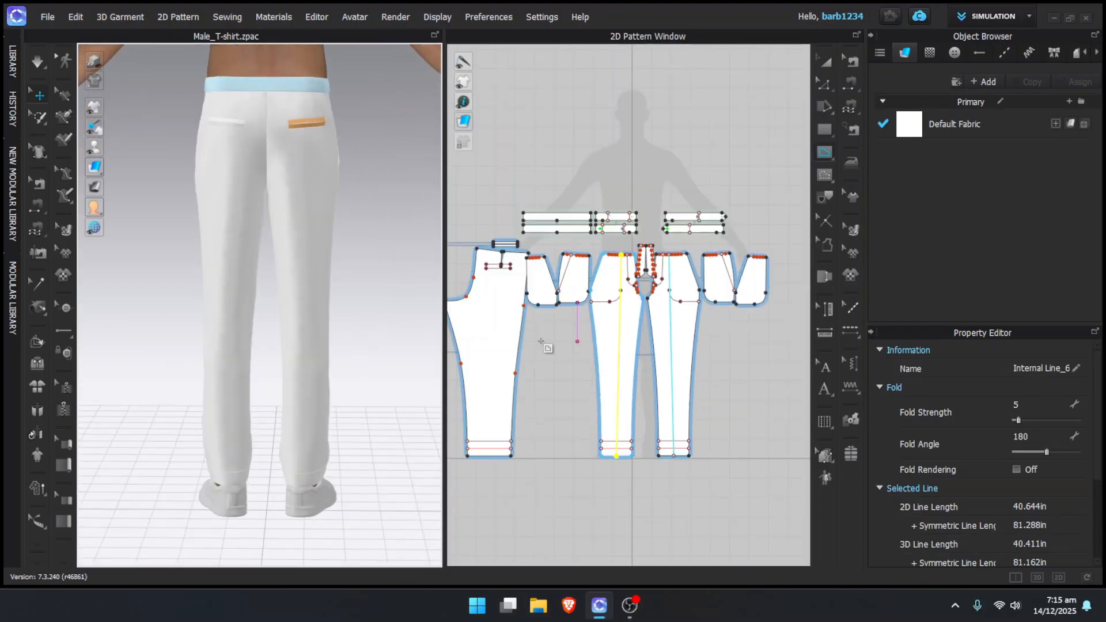
middle_click_drag(565, 331, 610, 315)
scroll(543, 253, "up", 2)
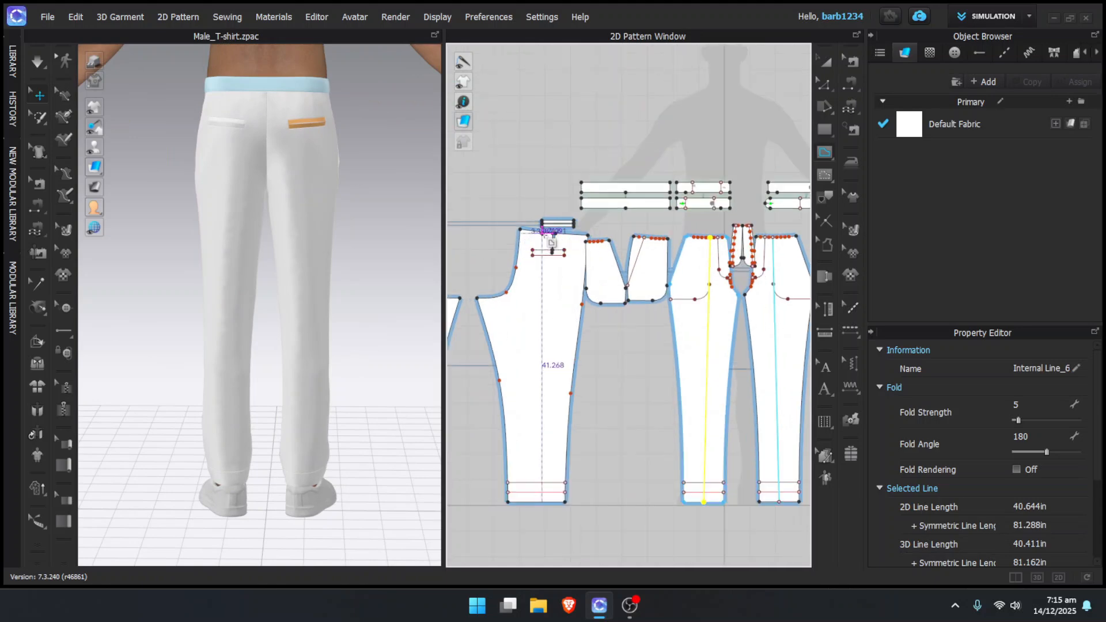
scroll(542, 230, "up", 3)
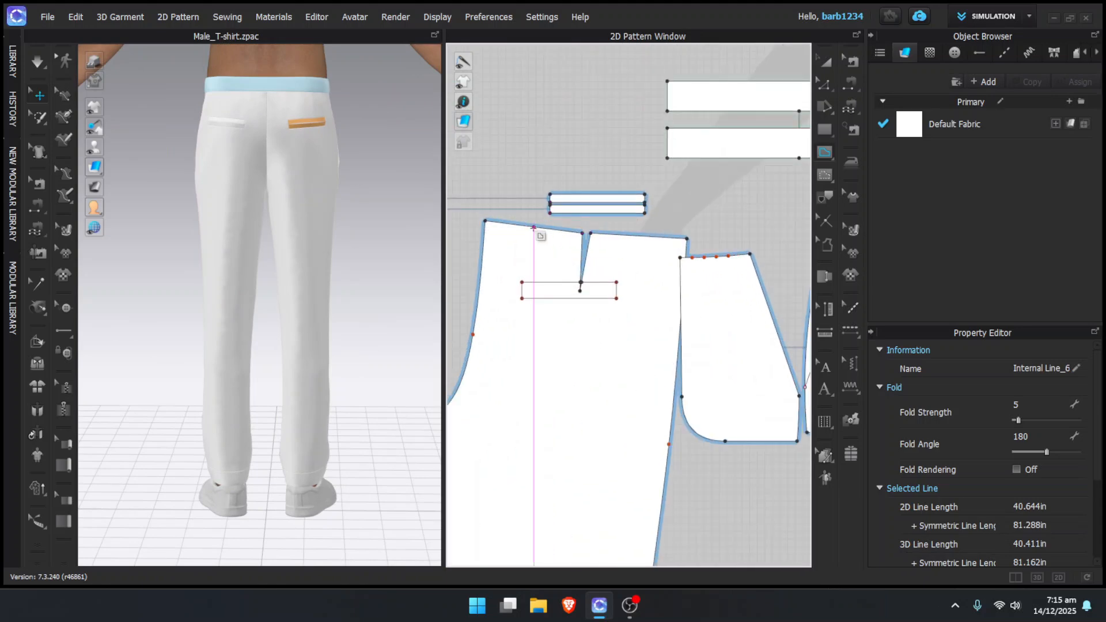
scroll(532, 229, "down", 4)
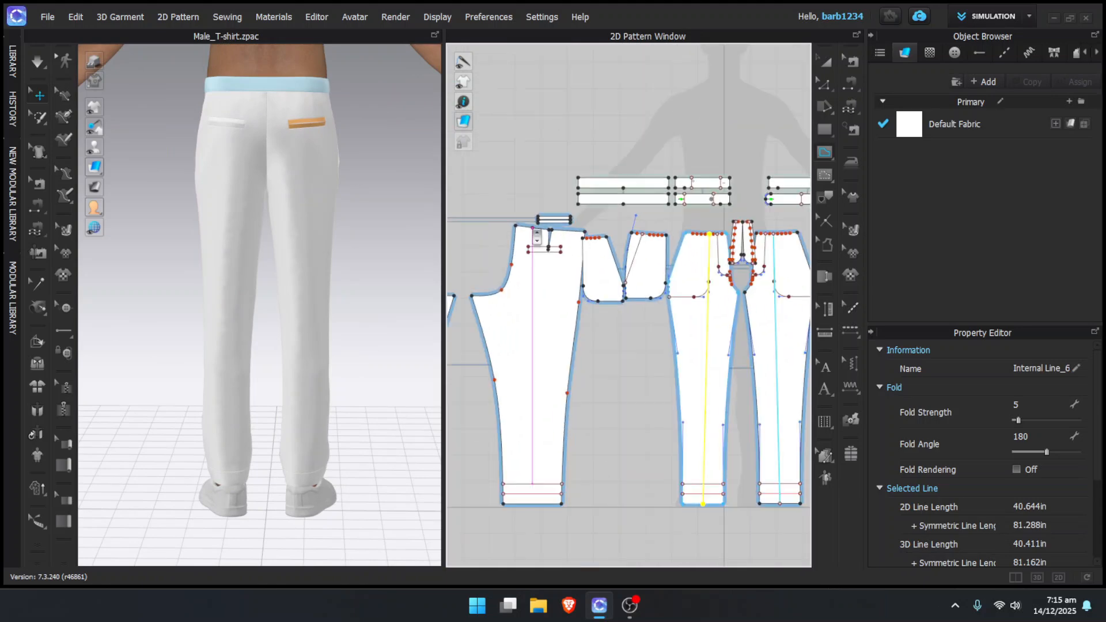
double_click(532, 505)
Shift the upper end of the back crease line slightly along the waist edge toward the centre back
scroll(257, 314, "down", 2)
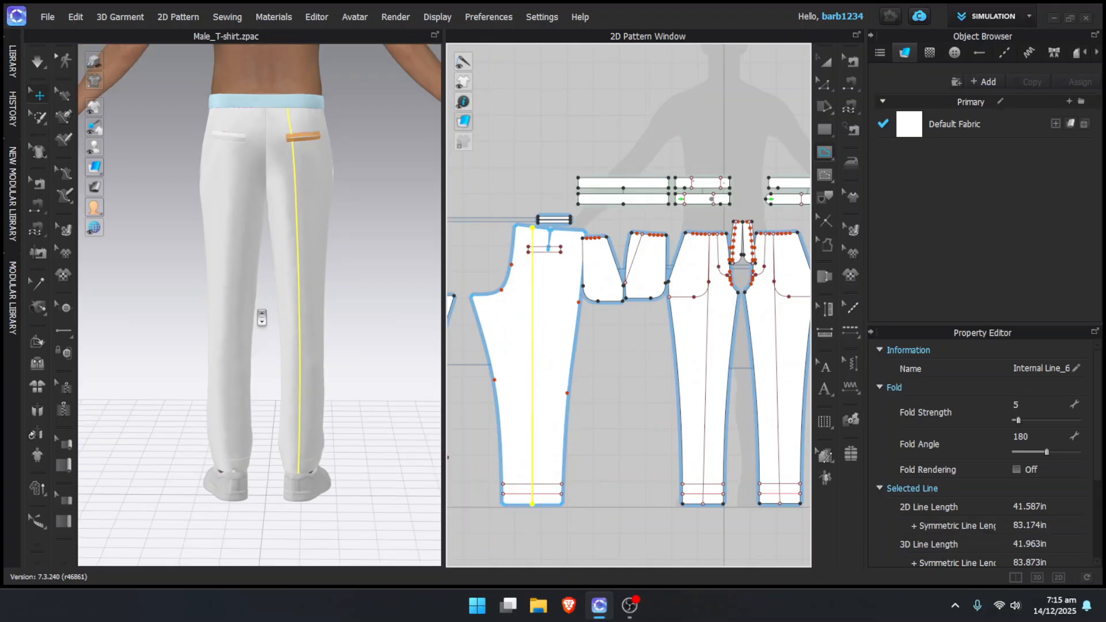
right_click_drag(256, 314, 272, 311)
key("z")
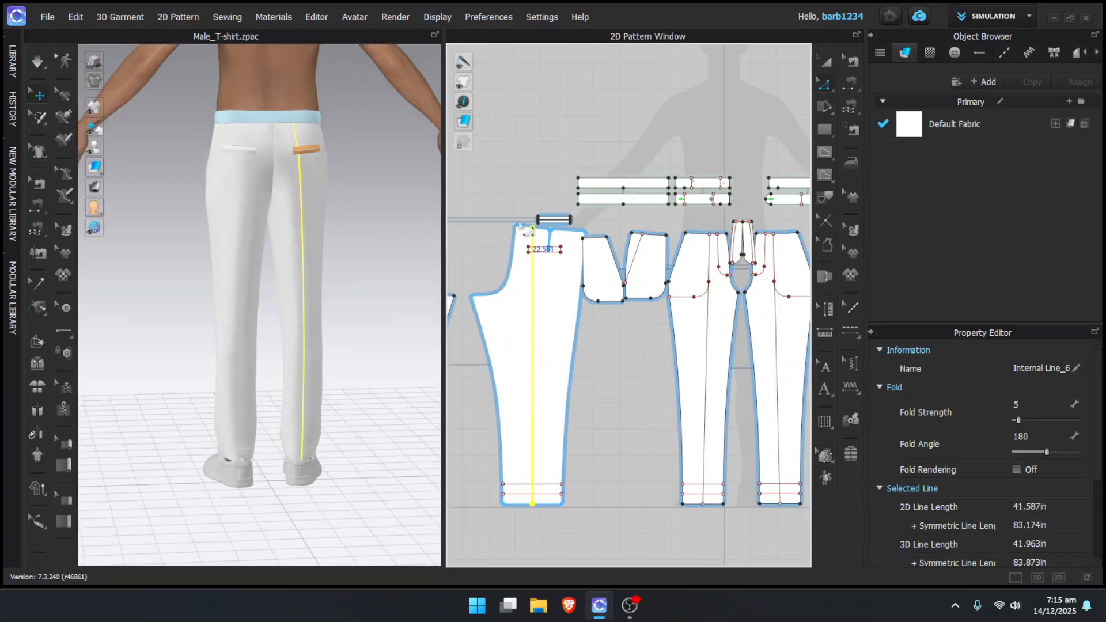
scroll(517, 220, "up", 3)
left_click(550, 238)
left_click_drag(550, 239, 540, 237)
scroll(610, 354, "down", 2)
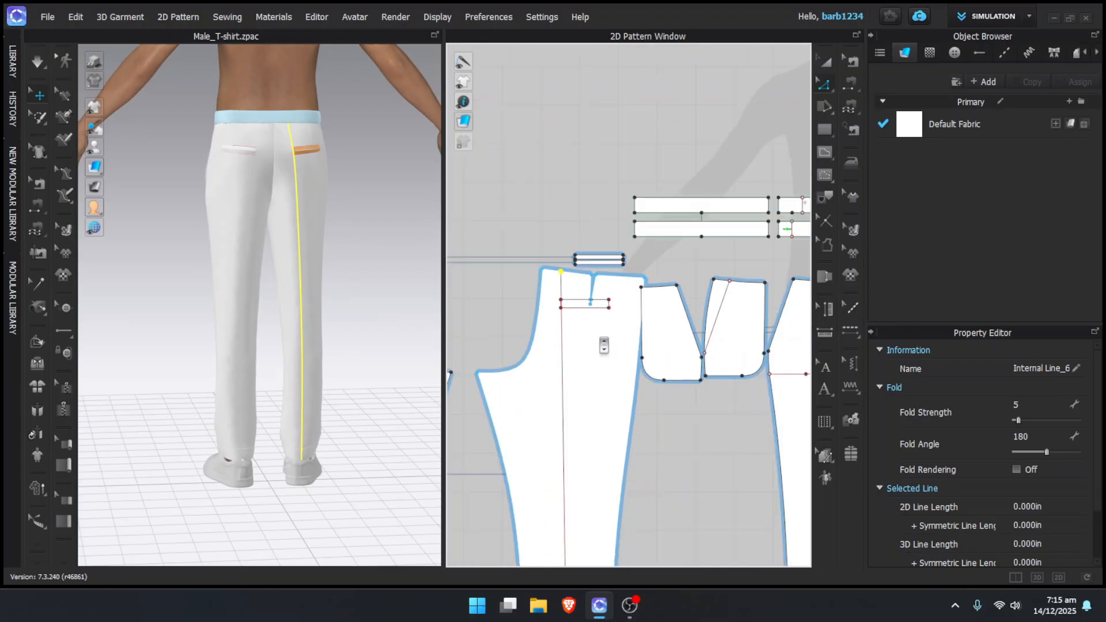
Turn on fold rendering for the front and back crease lines and set their fold angle to 90
left_click(546, 408)
scroll(547, 408, "down", 2)
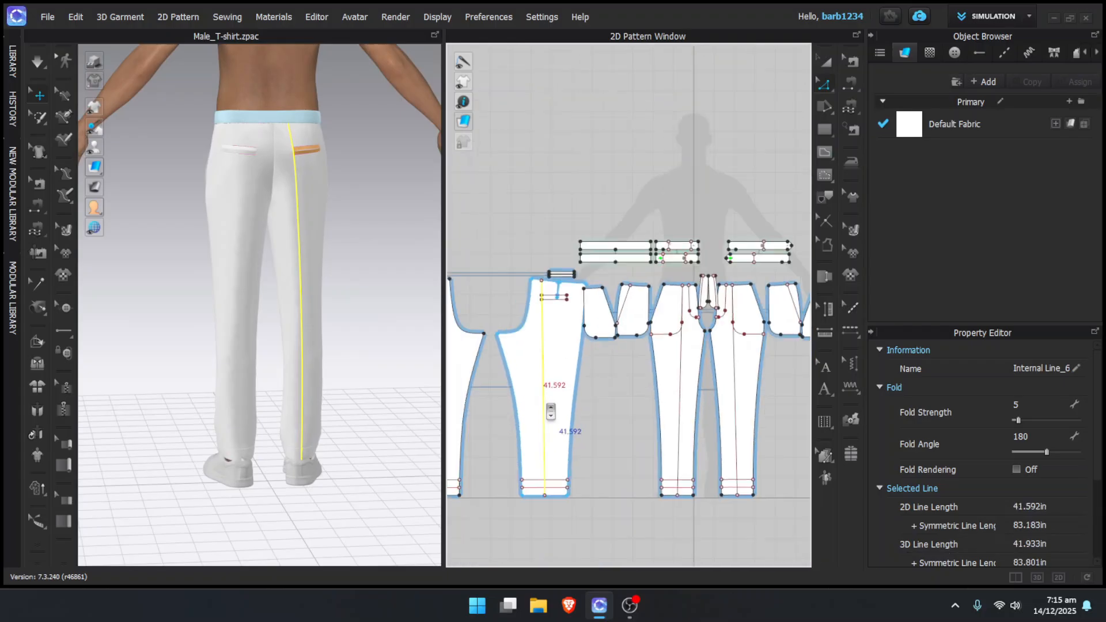
left_click(679, 427, "shift")
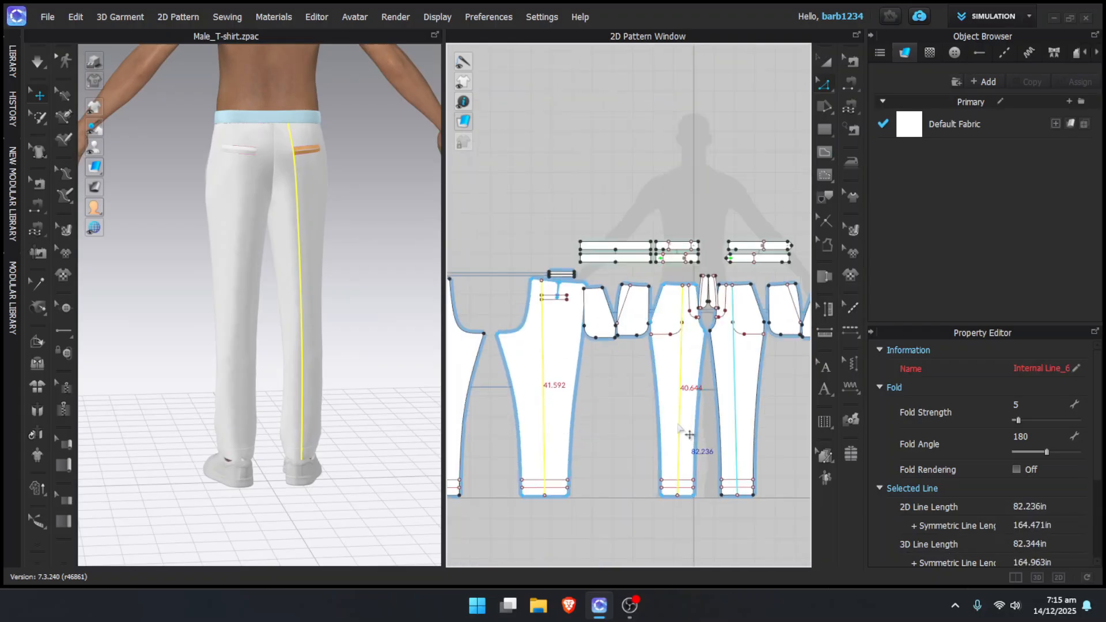
left_click(1019, 472)
left_click(1037, 437)
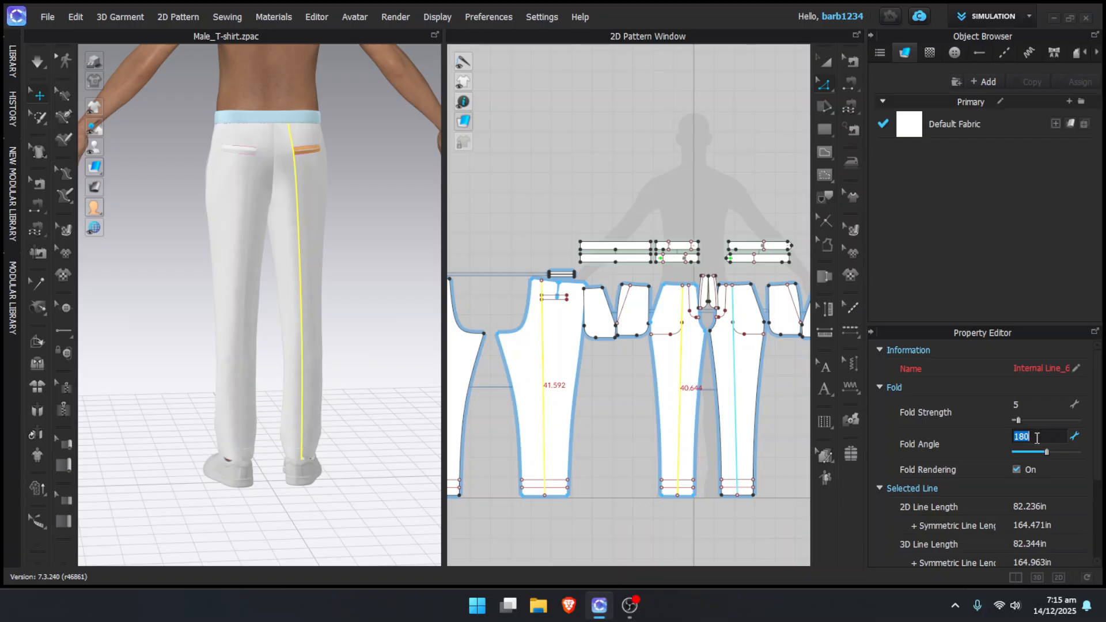
type("90")
key("Return")
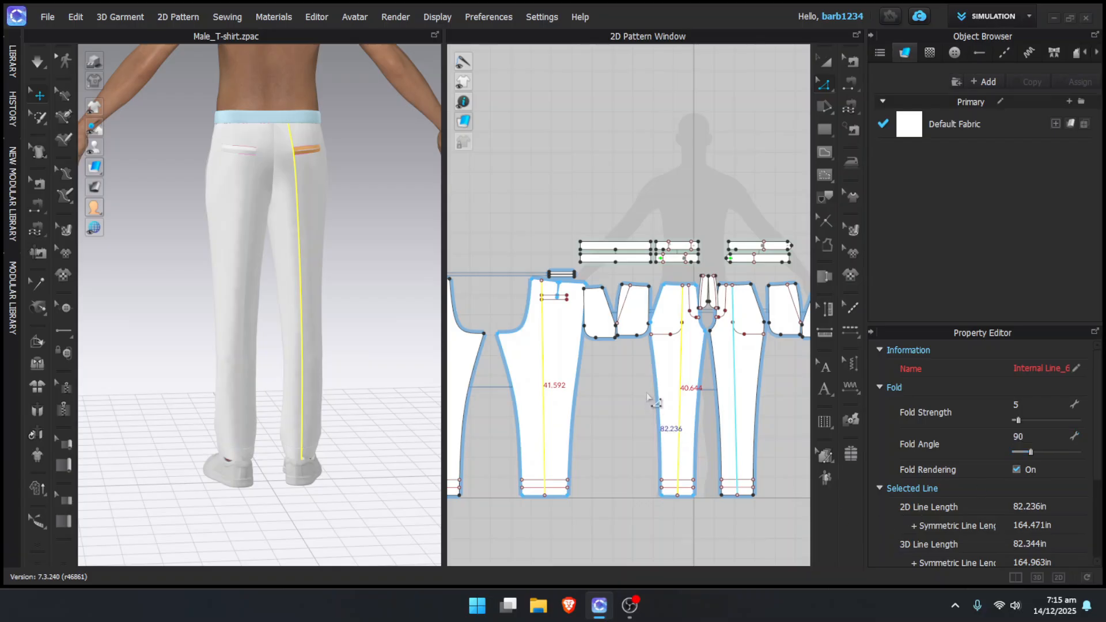
Move the front pocket pieces and the fly pieces together to the empty area beside the front trouser pieces
scroll(648, 395, "down", 2)
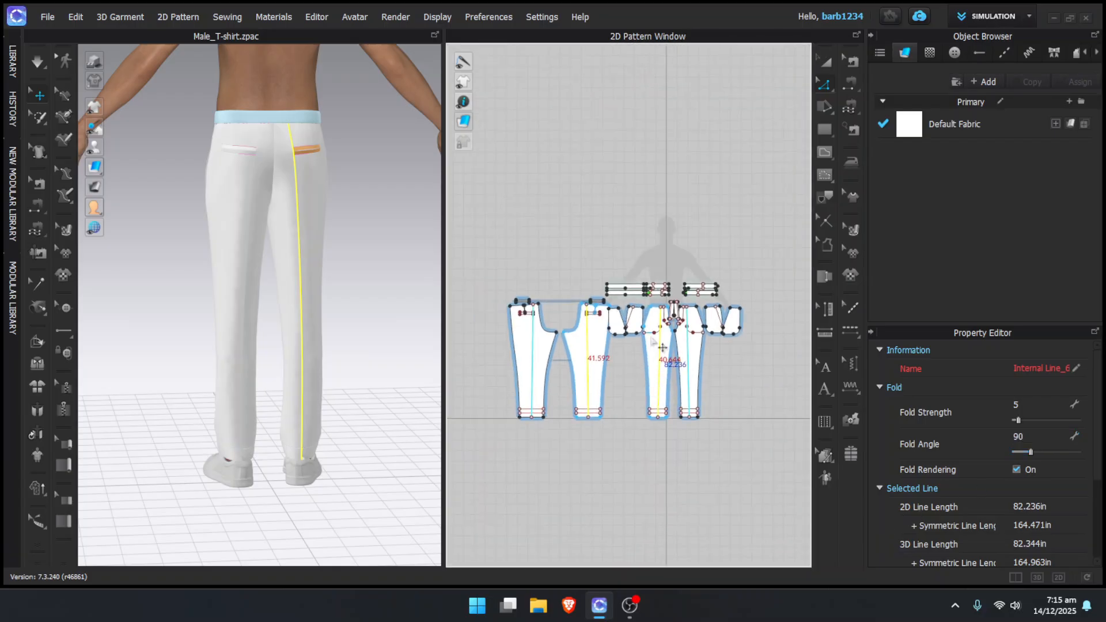
scroll(649, 344, "up", 3)
left_click(596, 321)
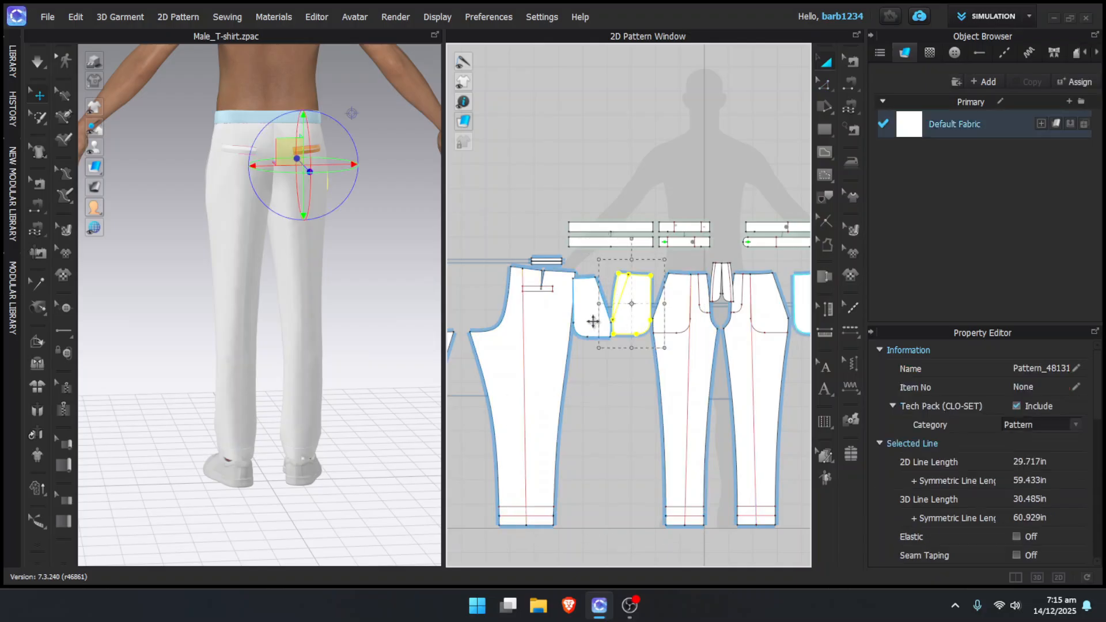
scroll(598, 328, "down", 1)
scroll(656, 321, "up", 3)
left_click(635, 291)
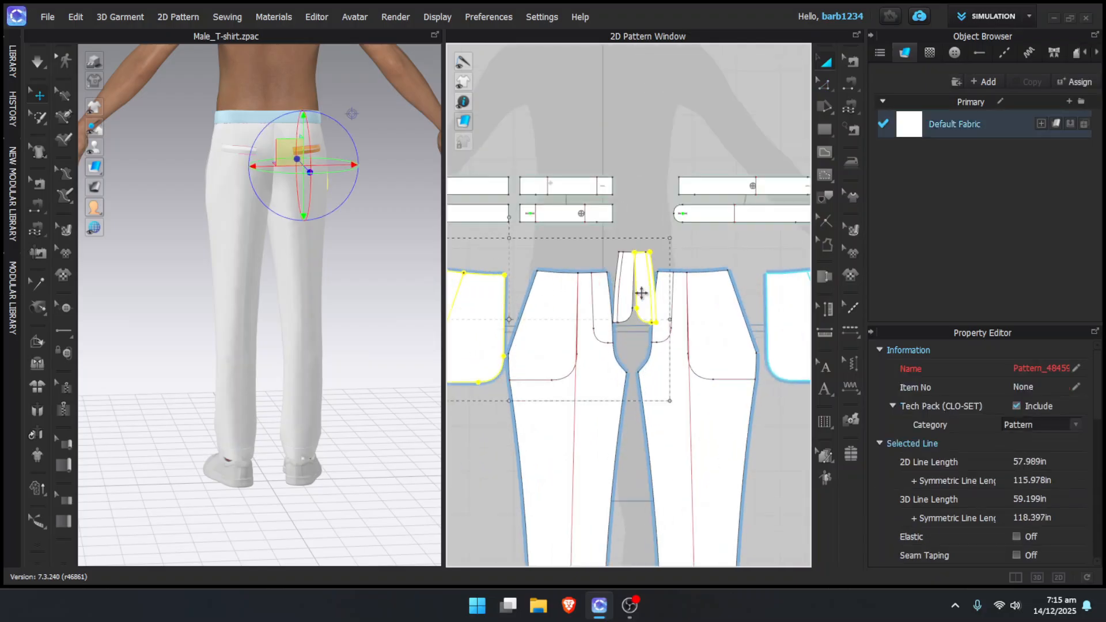
left_click(629, 297, "shift")
scroll(632, 306, "down", 1)
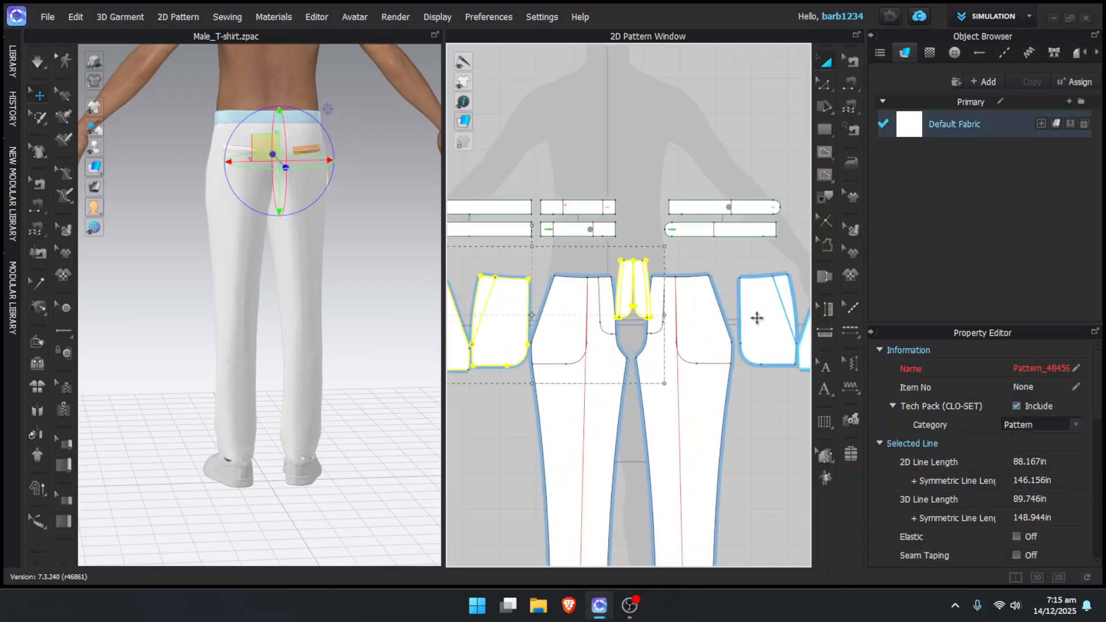
left_click(757, 317, "shift")
scroll(748, 321, "down", 4)
scroll(763, 322, "up", 2)
left_click(770, 319, "shift")
scroll(722, 318, "down", 2)
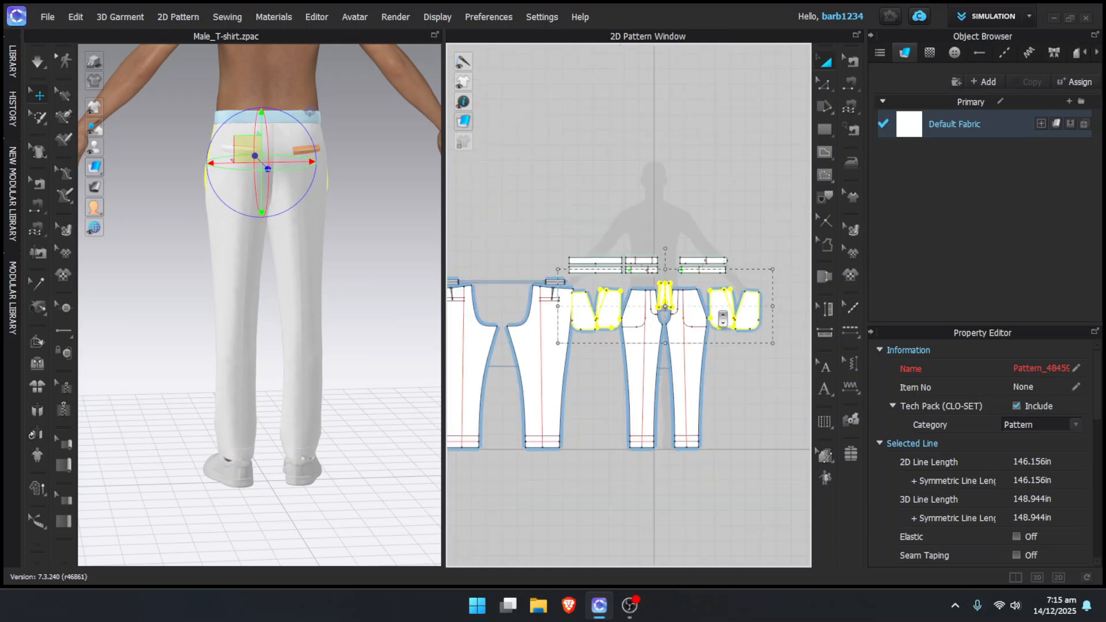
left_click_drag(723, 311, 820, 309)
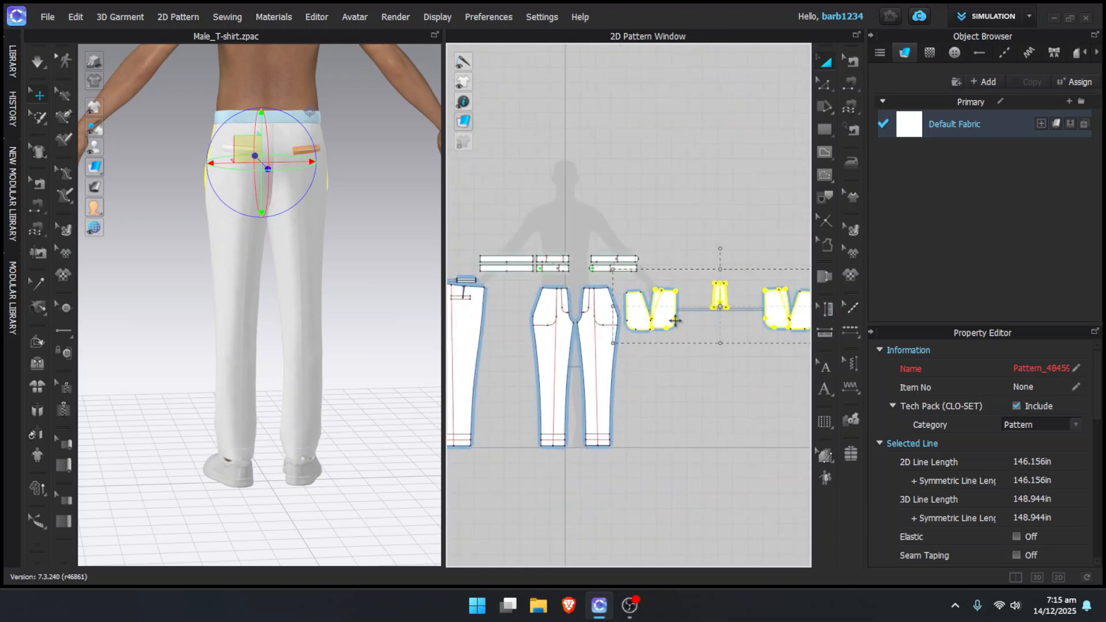
Set the particle distance of the pocket and fly pieces to 5 mm
middle_click_drag(679, 324, 627, 320)
scroll(991, 486, "down", 3)
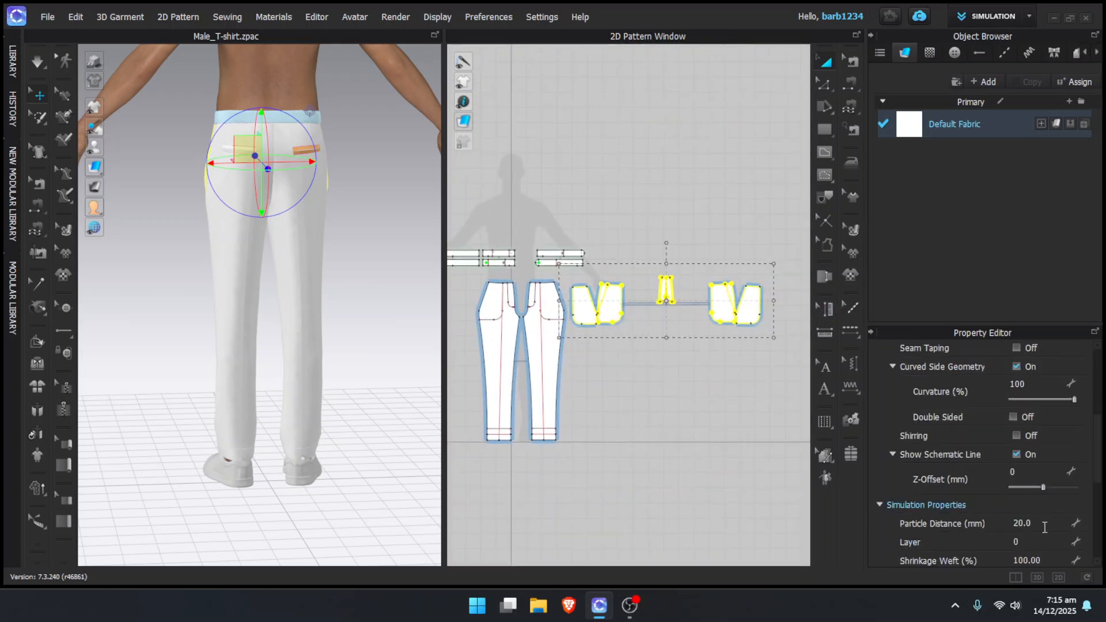
double_click(1043, 524)
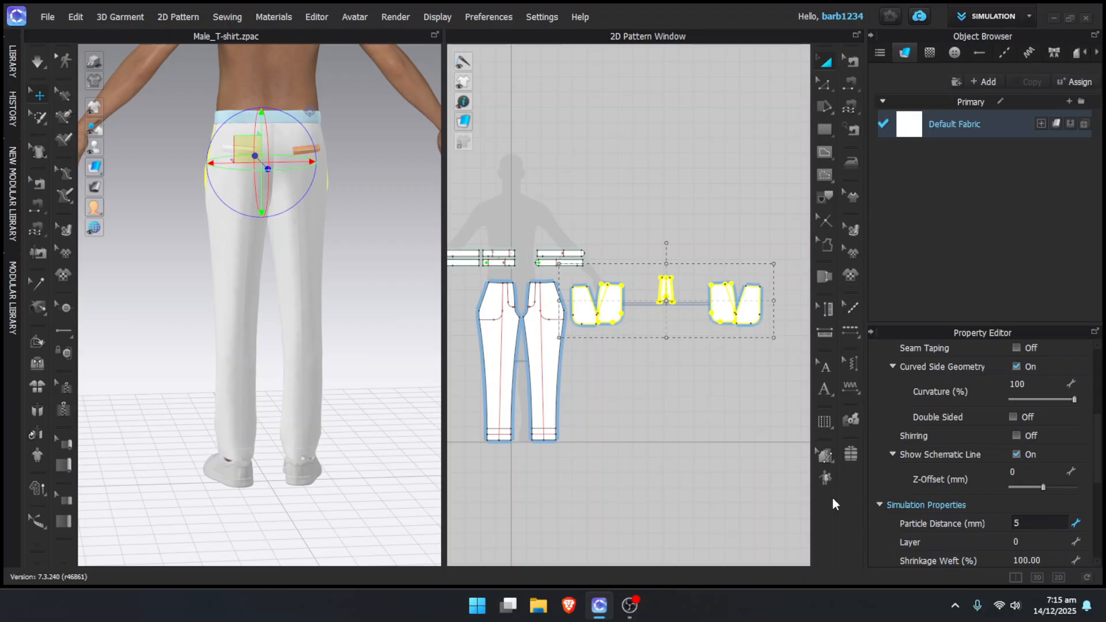
left_click(704, 392)
Move the fly pieces and the outer pair of pocket pieces closer to the other pocket pair
left_click_drag(644, 256, 646, 293)
left_click_drag(688, 262, 789, 372)
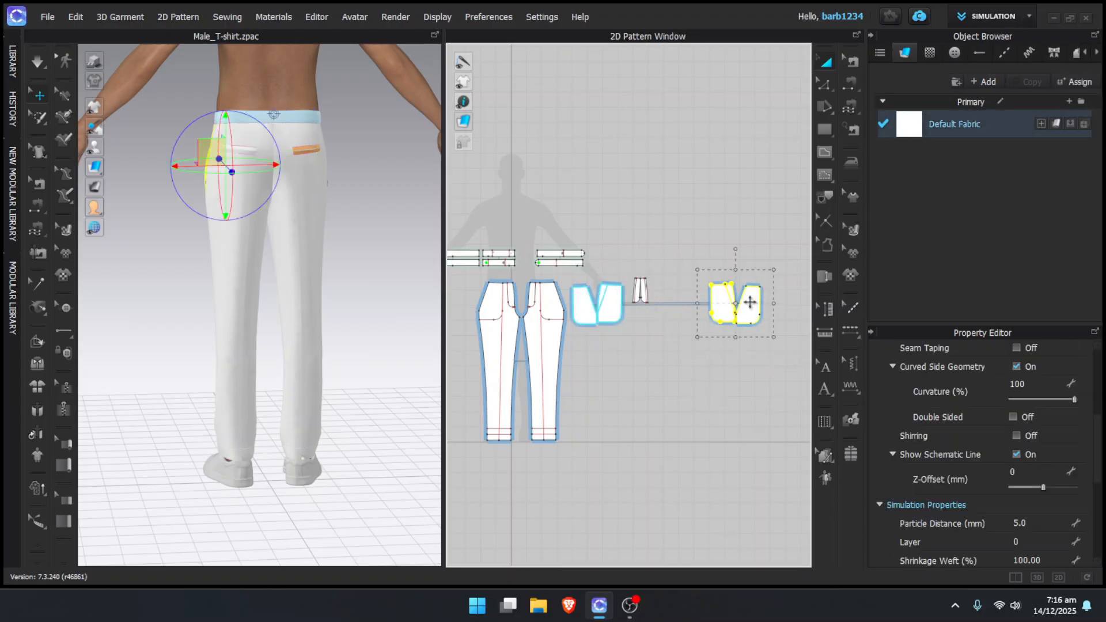
left_click_drag(748, 303, 699, 301)
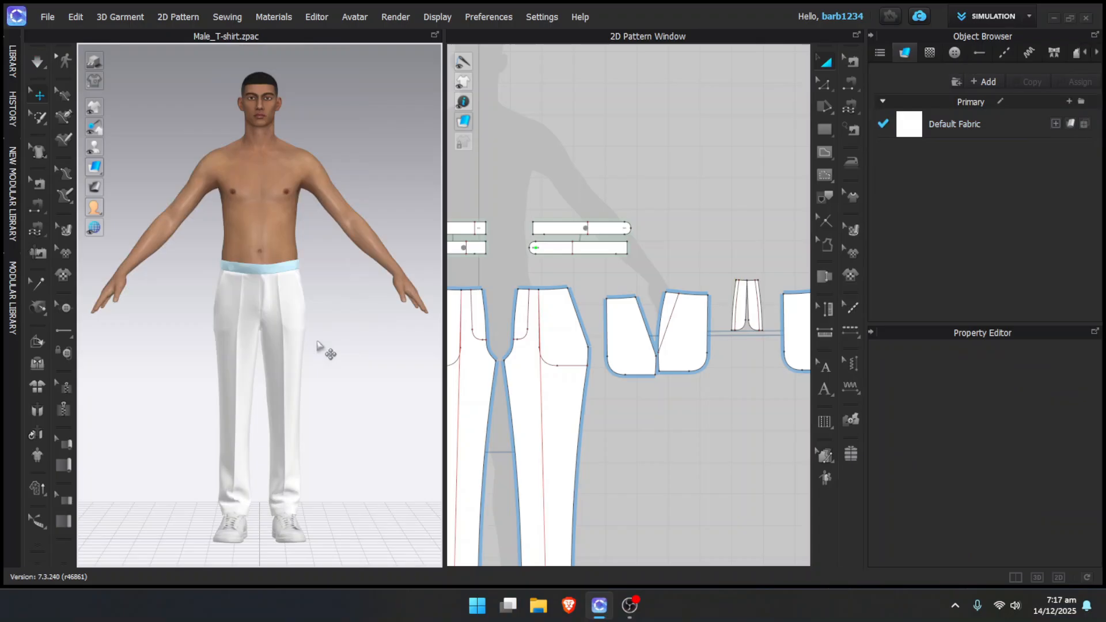
Examine the creased trouser legs and the hems above the shoes from the front, back and side
scroll(333, 326, "up", 5)
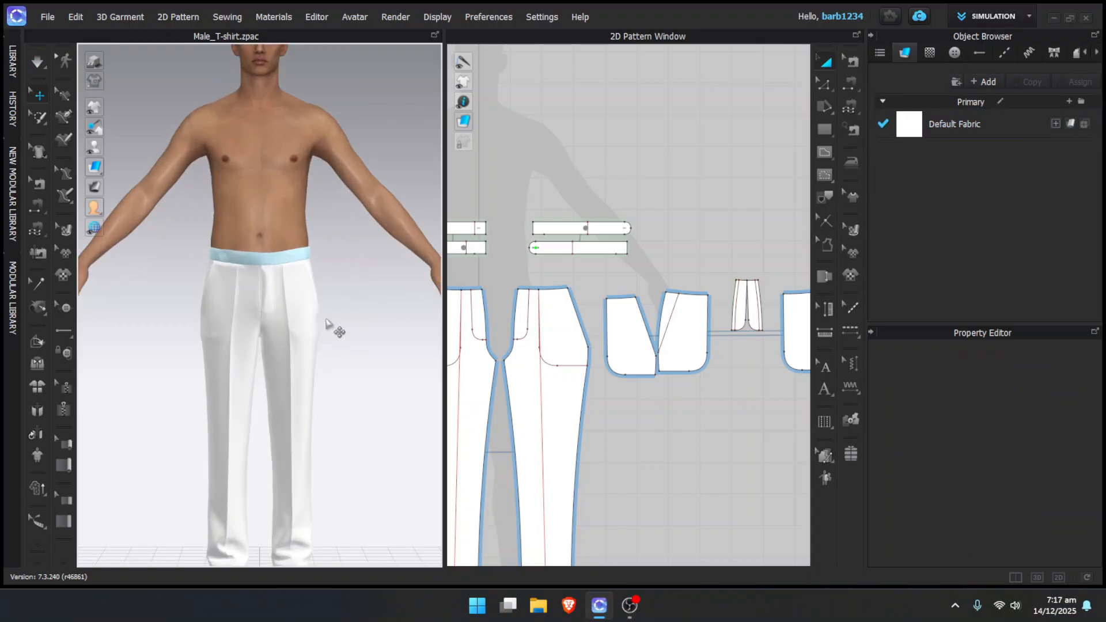
right_click_drag(377, 322, 340, 413)
middle_click_drag(337, 411, 322, 309)
scroll(322, 309, "up", 4)
middle_click_drag(291, 468, 269, 390)
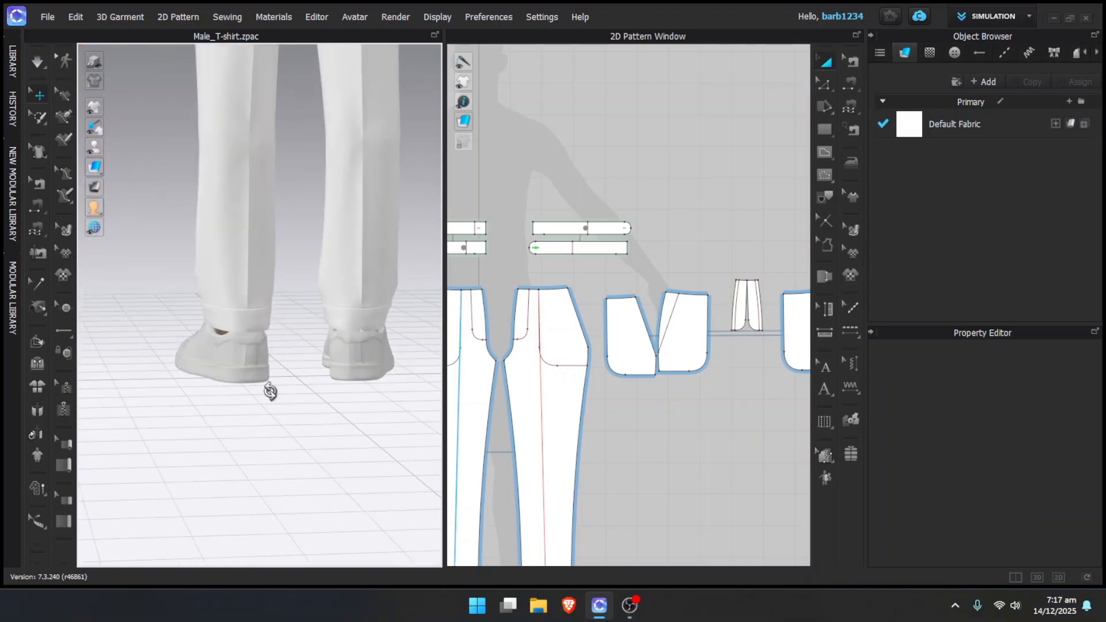
right_click_drag(269, 390, 295, 325)
scroll(296, 325, "up", 1)
scroll(295, 325, "up", 1)
middle_click_drag(295, 325, 309, 319)
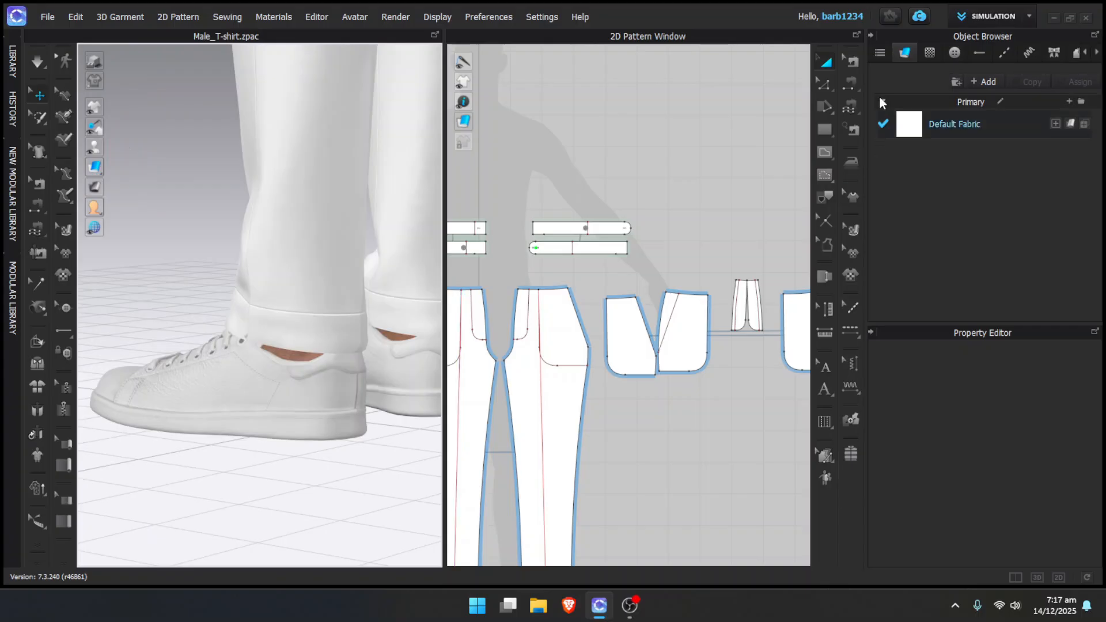
Remove the 3D seamline normal map from the front and back trouser hem seams and set the seamline intensity to 0
left_click(853, 61)
scroll(695, 299, "down", 3)
middle_click_drag(609, 476, 621, 378)
scroll(627, 373, "up", 2)
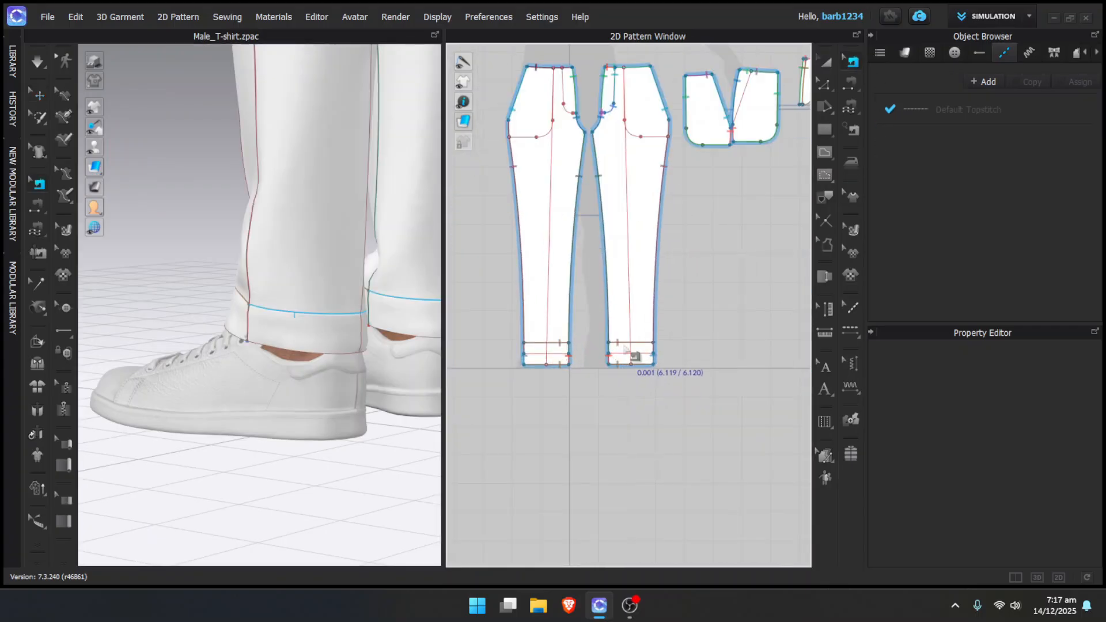
left_click(636, 358)
scroll(735, 353, "up", 3)
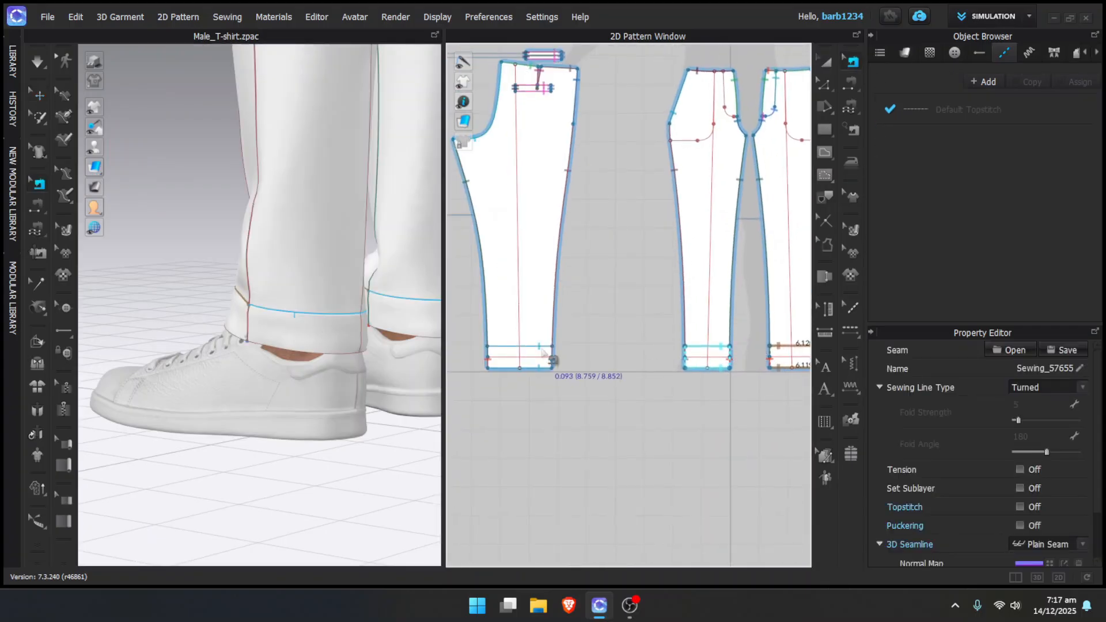
scroll(1055, 514, "down", 1)
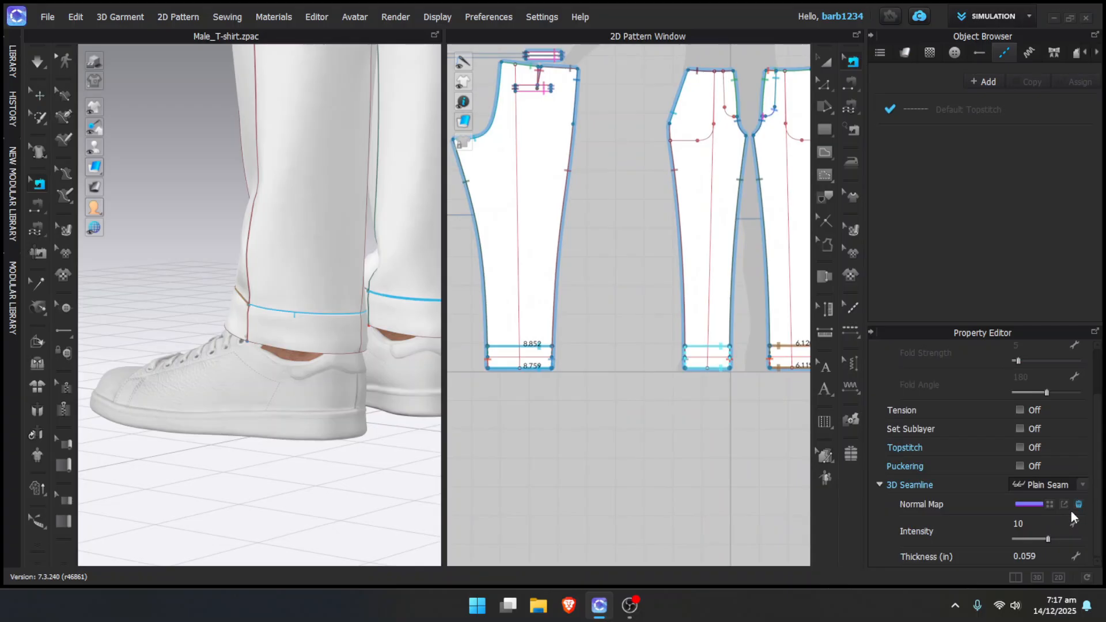
left_click(1033, 521)
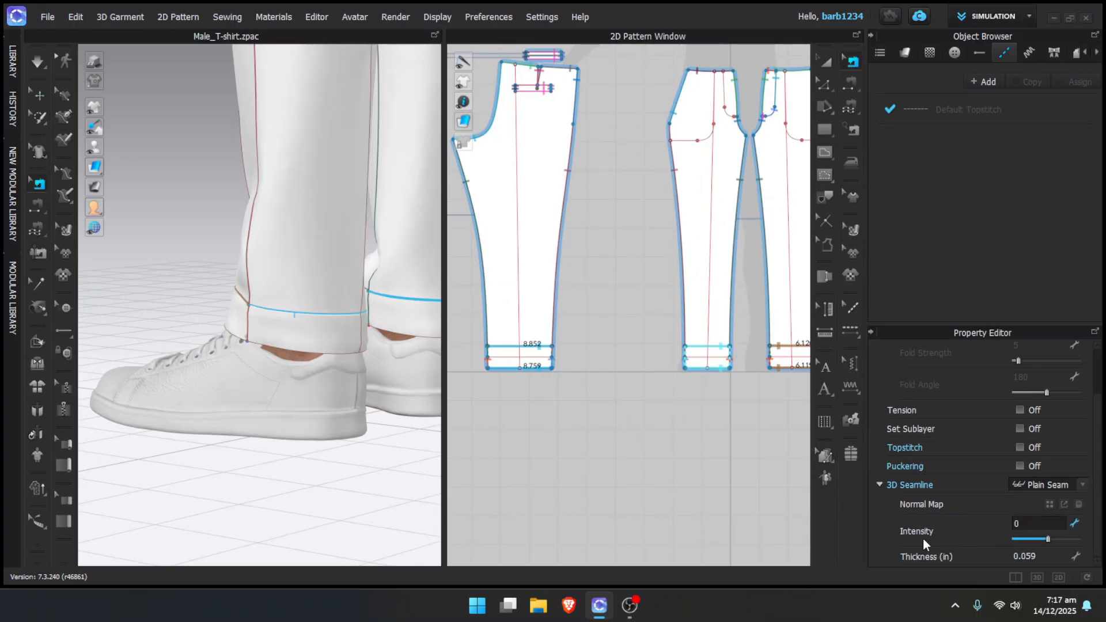
type("0")
key("Return")
left_click(294, 467)
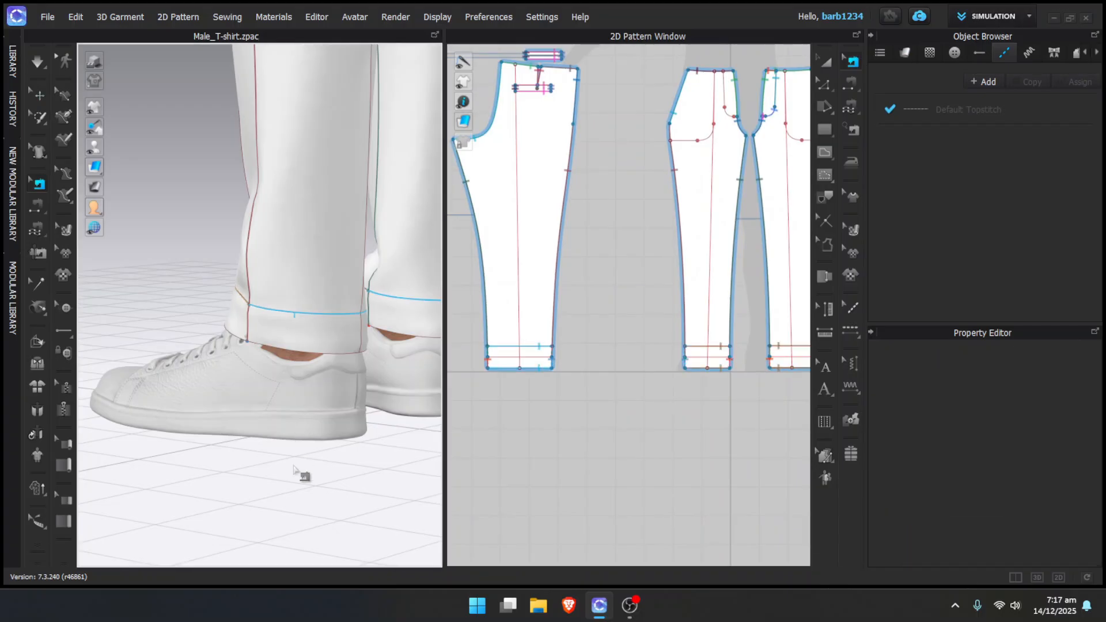
Inspect the smoothed hems above the shoes and simulate the complete trousers on the avatar
key("q")
scroll(253, 450, "up", 1)
right_click_drag(254, 449, 386, 446)
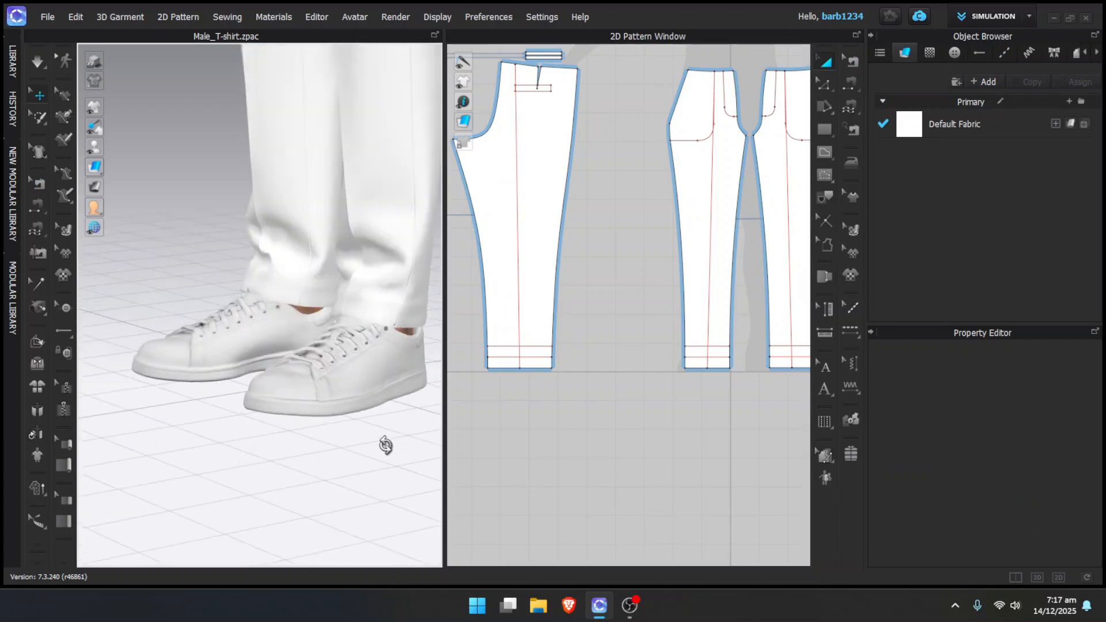
middle_click_drag(360, 407, 323, 483)
right_click_drag(323, 483, 432, 474)
scroll(345, 452, "down", 5)
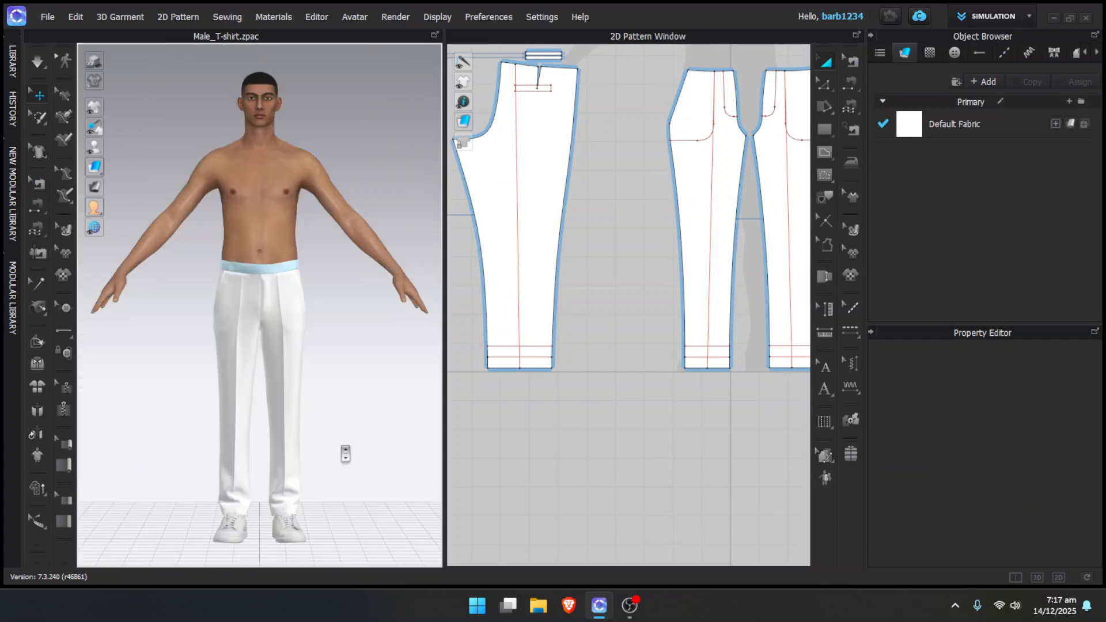
key("space")
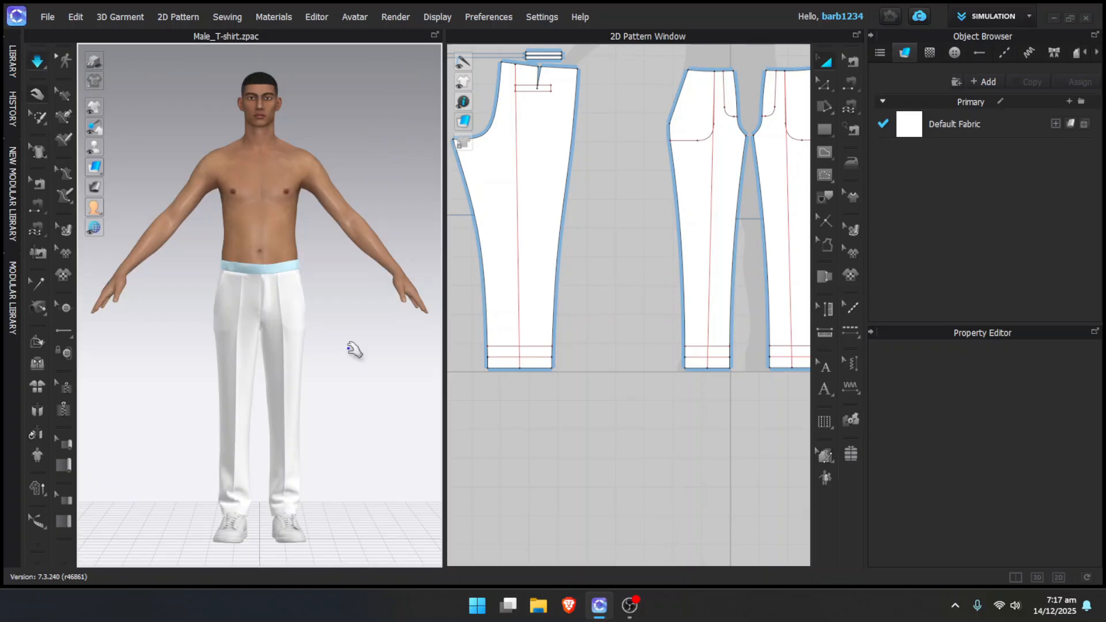
Hide the blue highlight color on the waistband in the 3D view
right_click(351, 349)
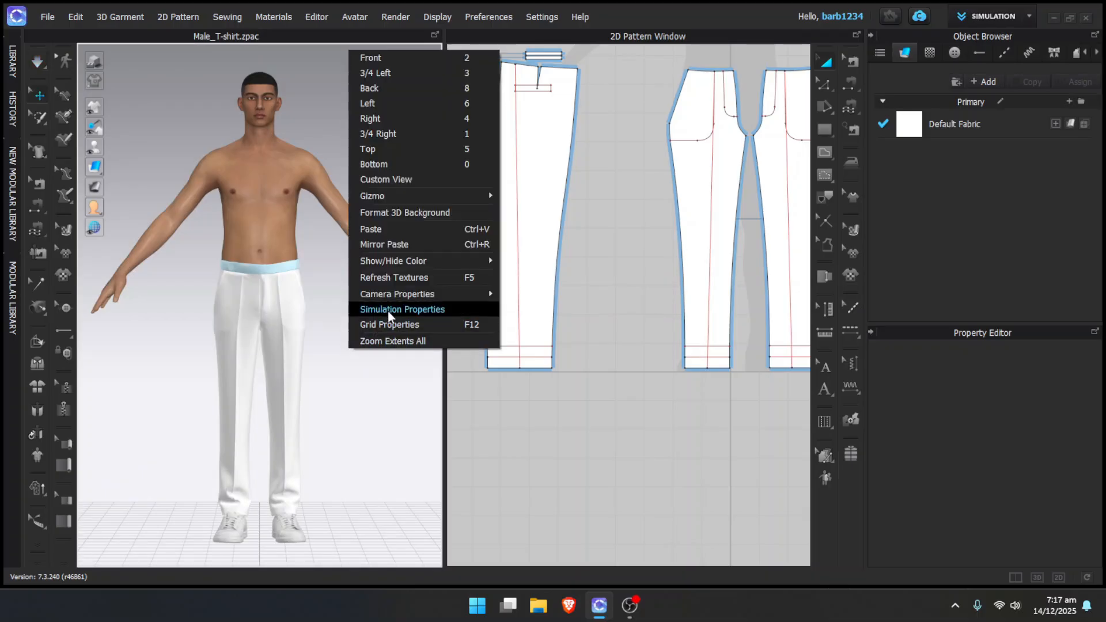
mouse_move(432, 265)
left_click(542, 262)
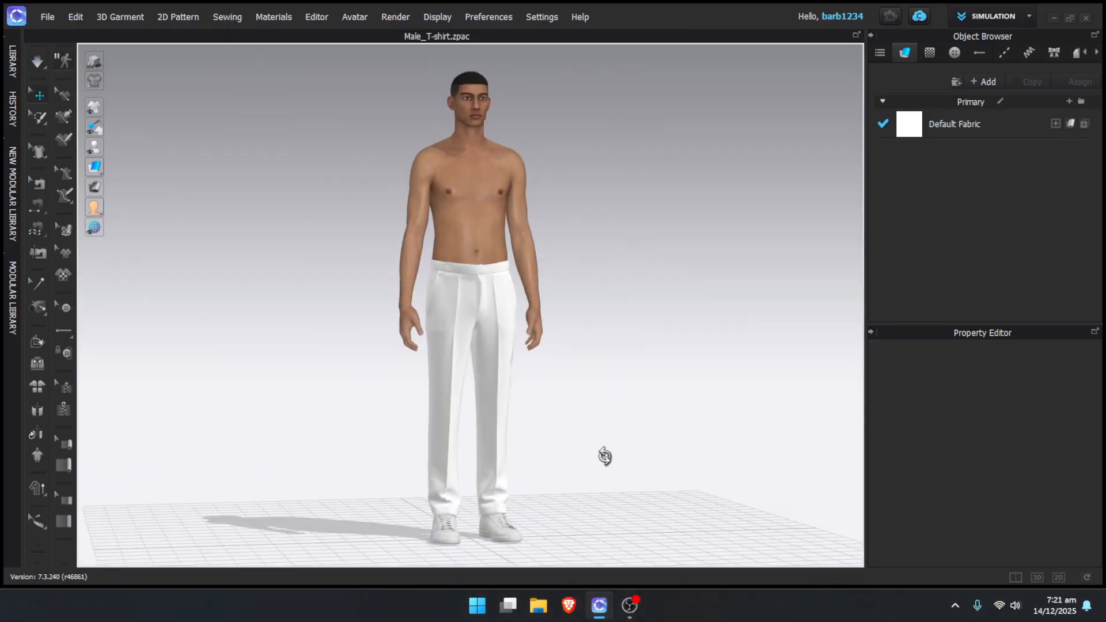